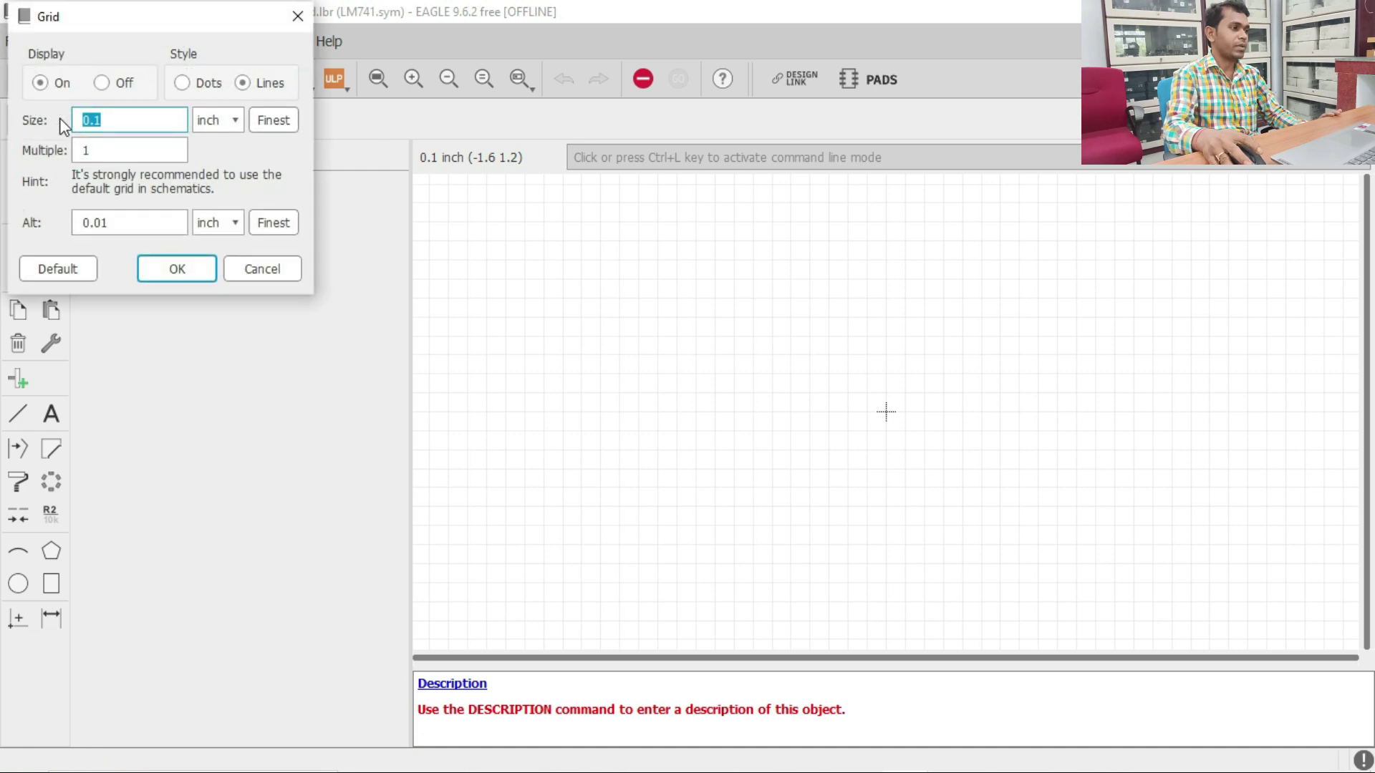
Set both the grid size and the alternate grid to 0.01 mm
{"action": "left_click", "coordinate": [236, 121]}
{"action": "left_click", "coordinate": [206, 154]}
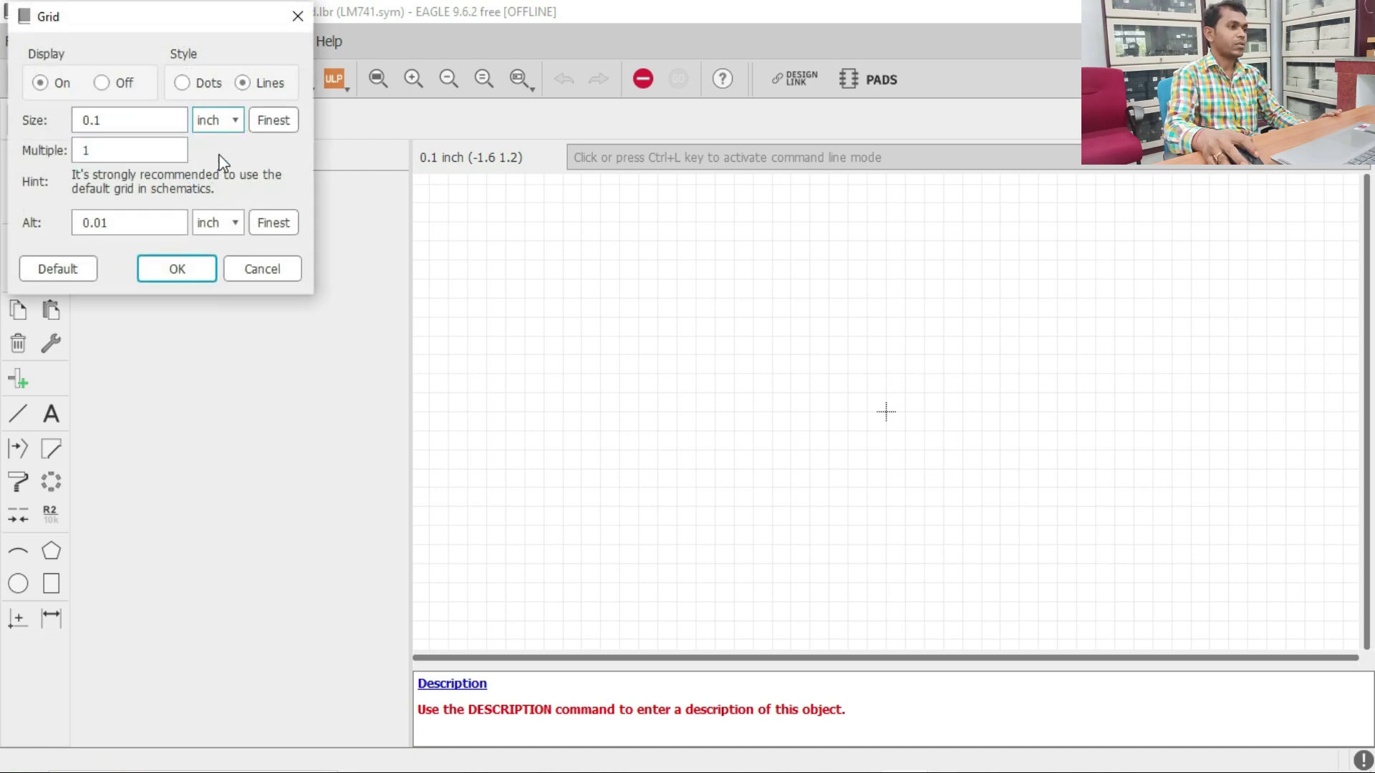
{"action": "left_click", "coordinate": [79, 118]}
{"action": "type", "text": "0.01"}
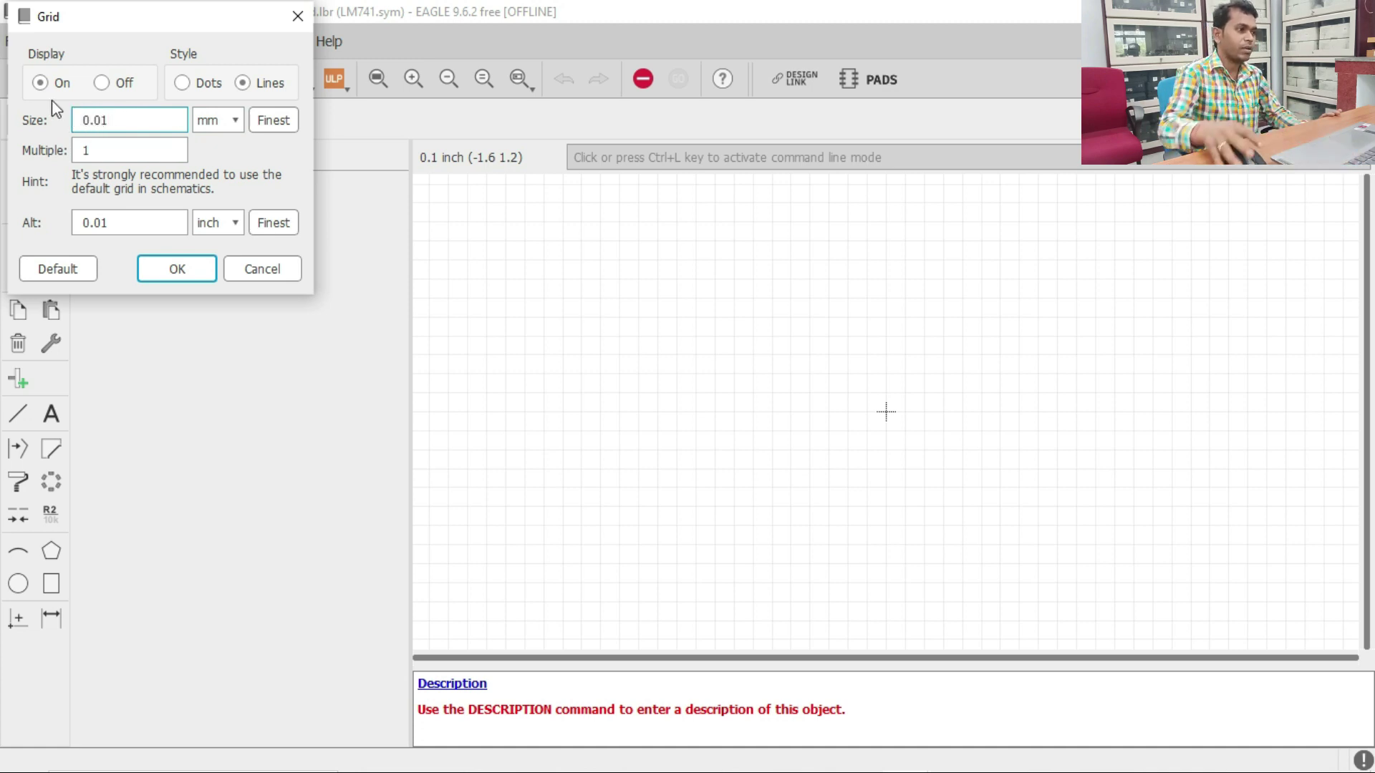
{"action": "left_click", "coordinate": [236, 223]}
{"action": "left_click", "coordinate": [214, 256]}
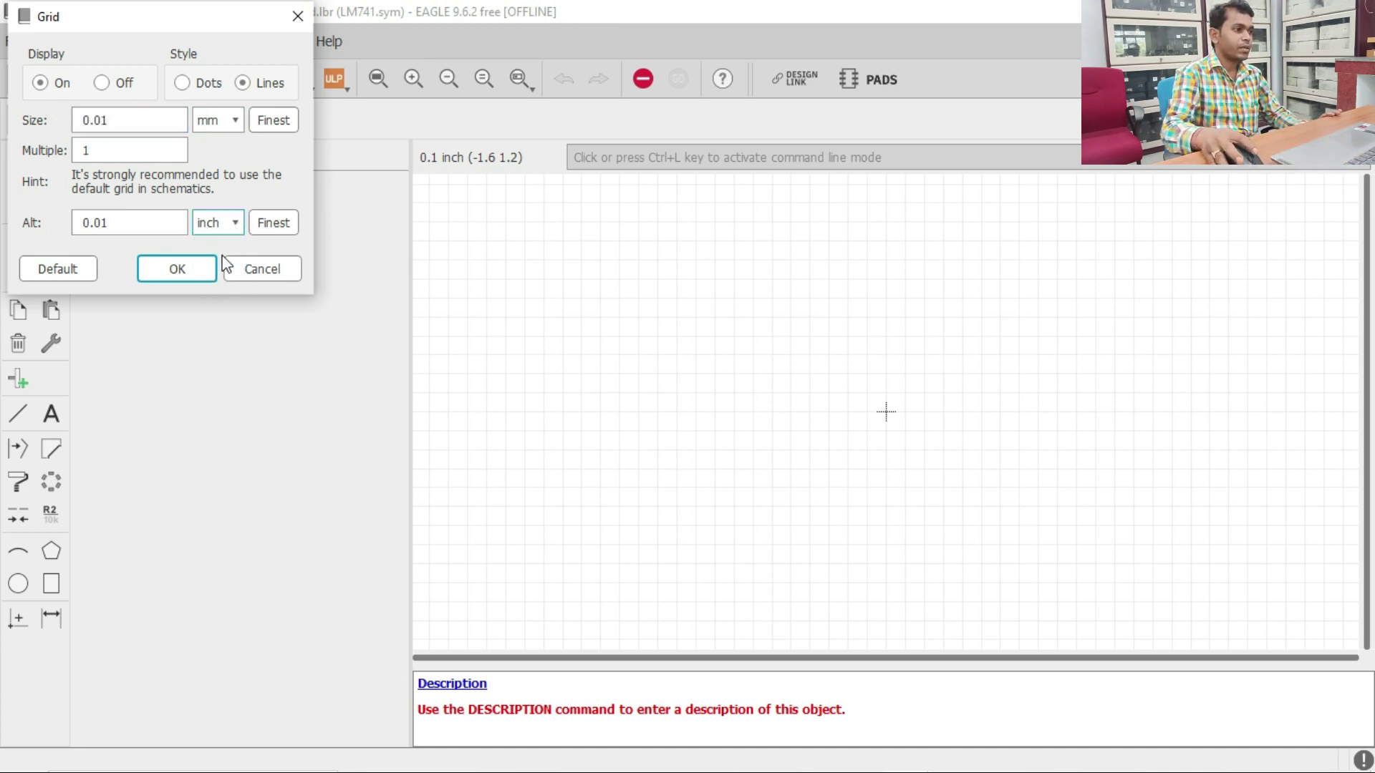
{"action": "left_click_drag", "start_coordinate": [164, 227], "coordinate": [51, 227]}
{"action": "type", "text": "0.01"}
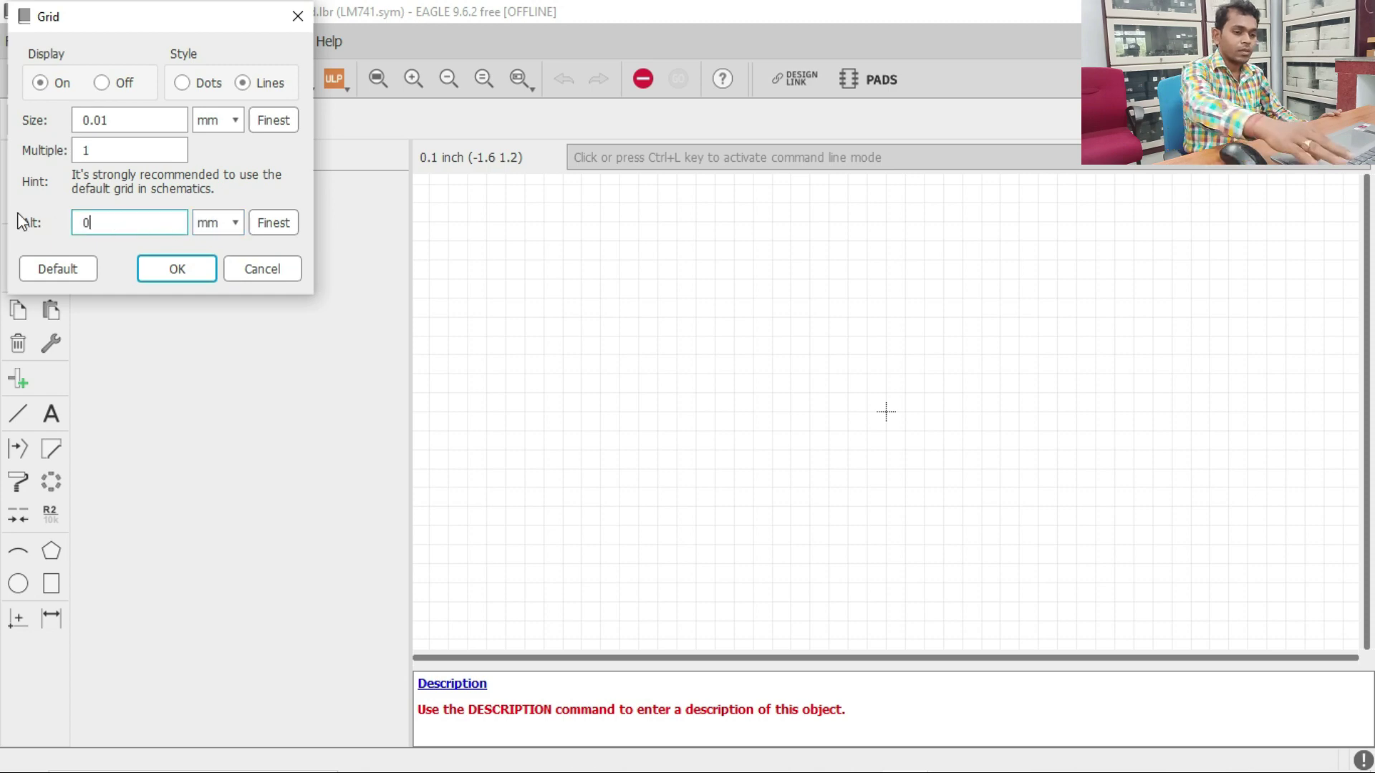
{"action": "left_click", "coordinate": [176, 268]}
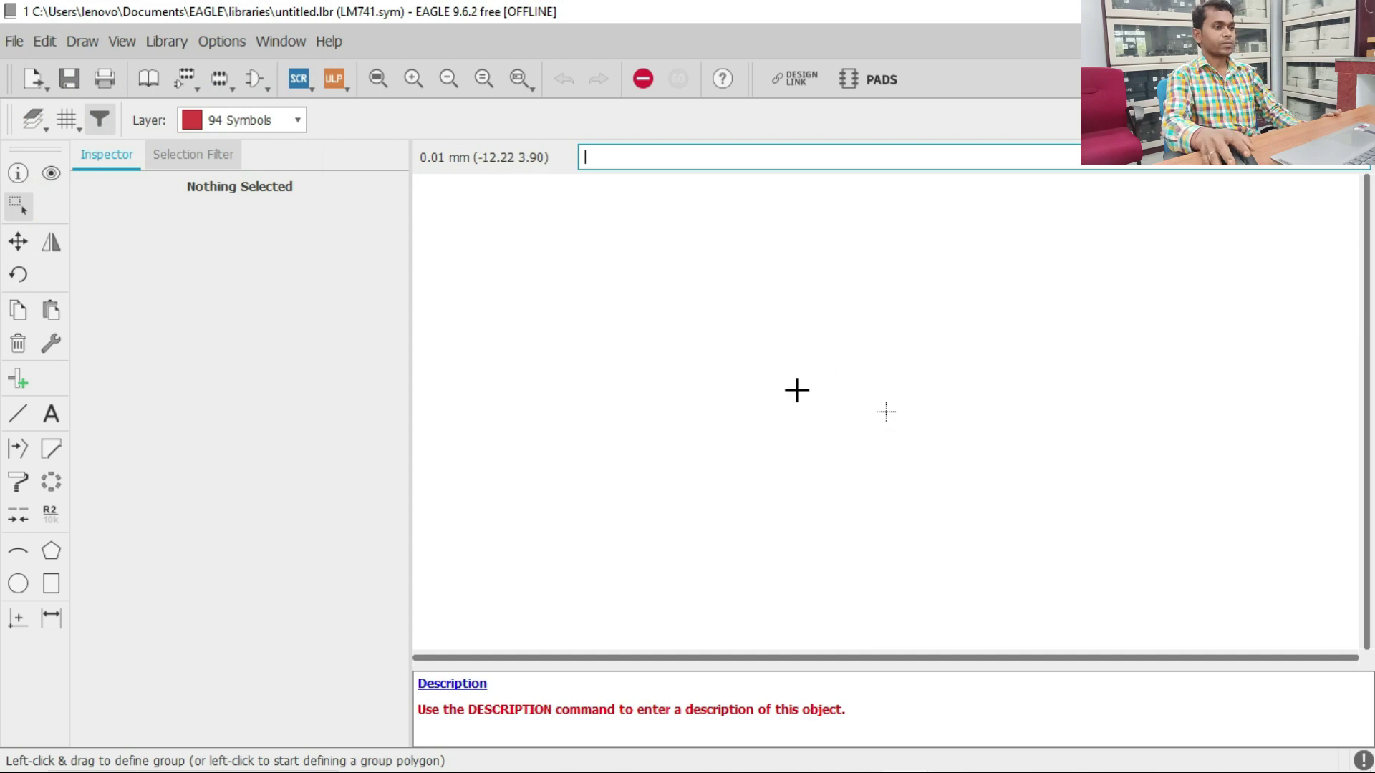
Draw the op-amp body as a triangle pointing right with straight lines 0.4064 wide on layer 94 Symbols
{"action": "scroll", "coordinate": [457, 457], "scroll_direction": "right", "scroll_amount": 3}
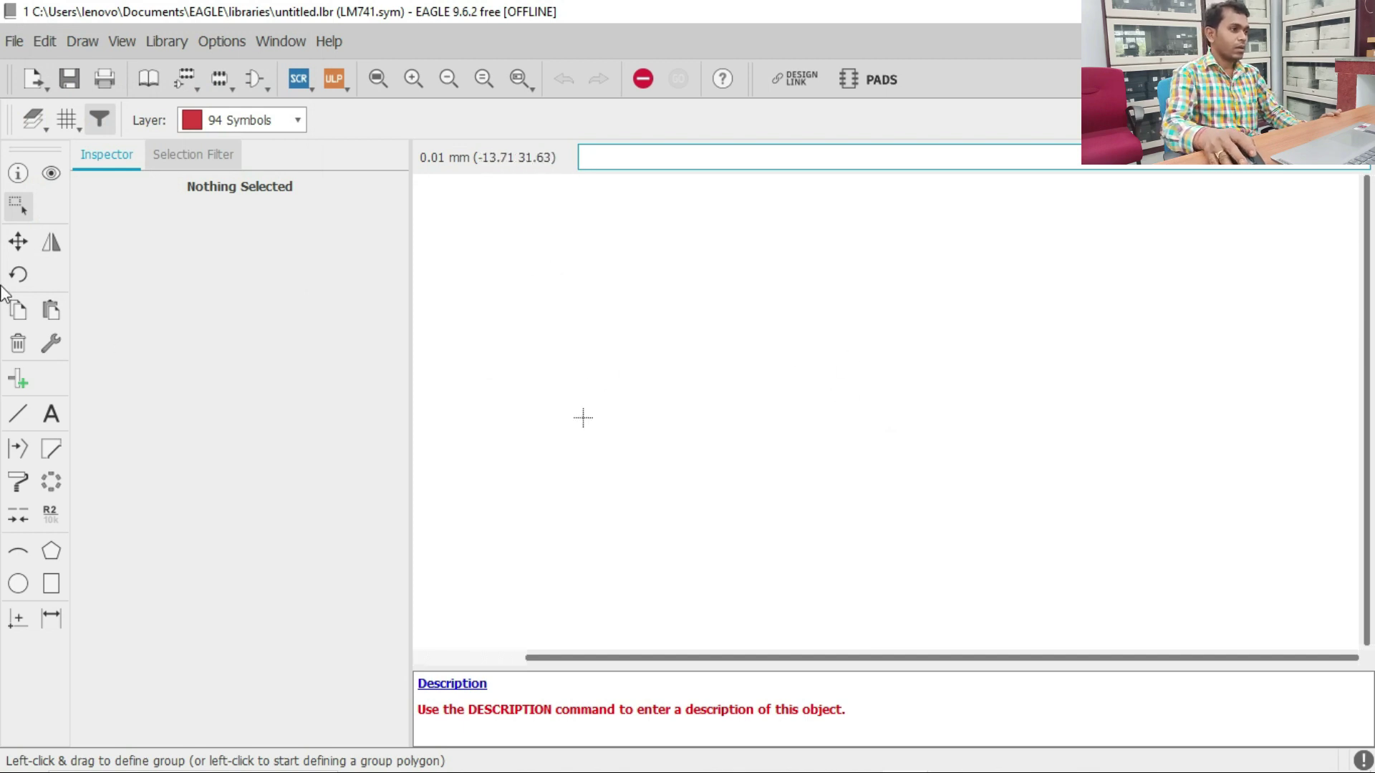
{"action": "left_click", "coordinate": [18, 422]}
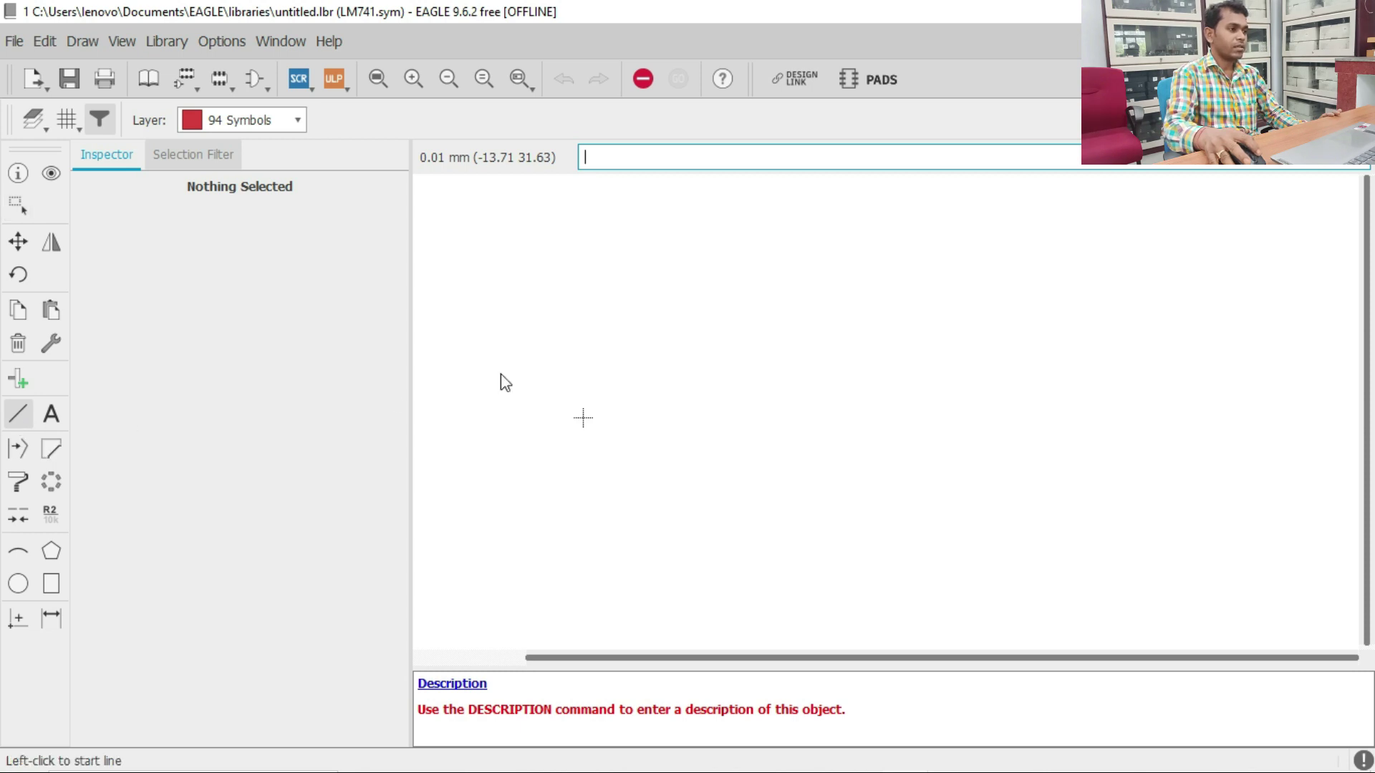
{"action": "scroll", "coordinate": [582, 417], "scroll_direction": "down", "scroll_amount": 3}
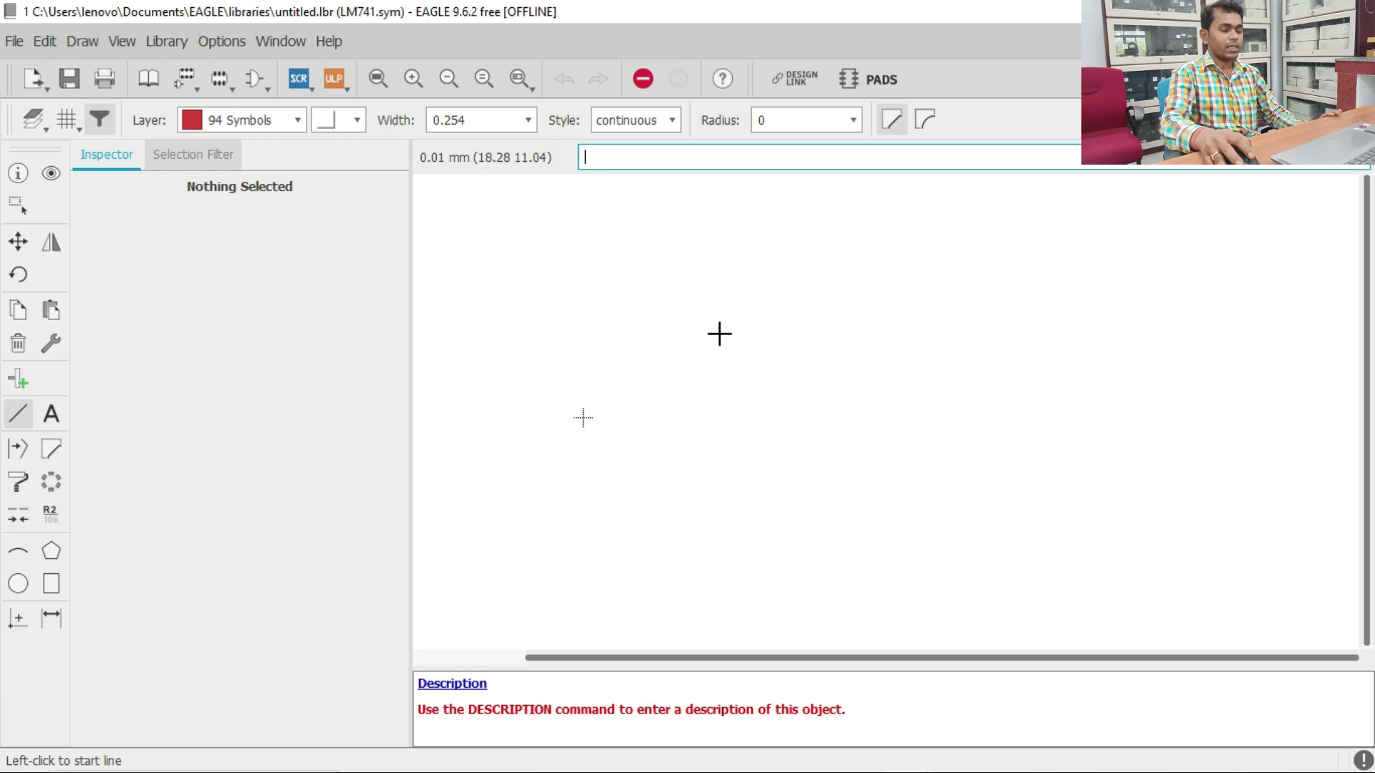
{"action": "left_click", "coordinate": [783, 305]}
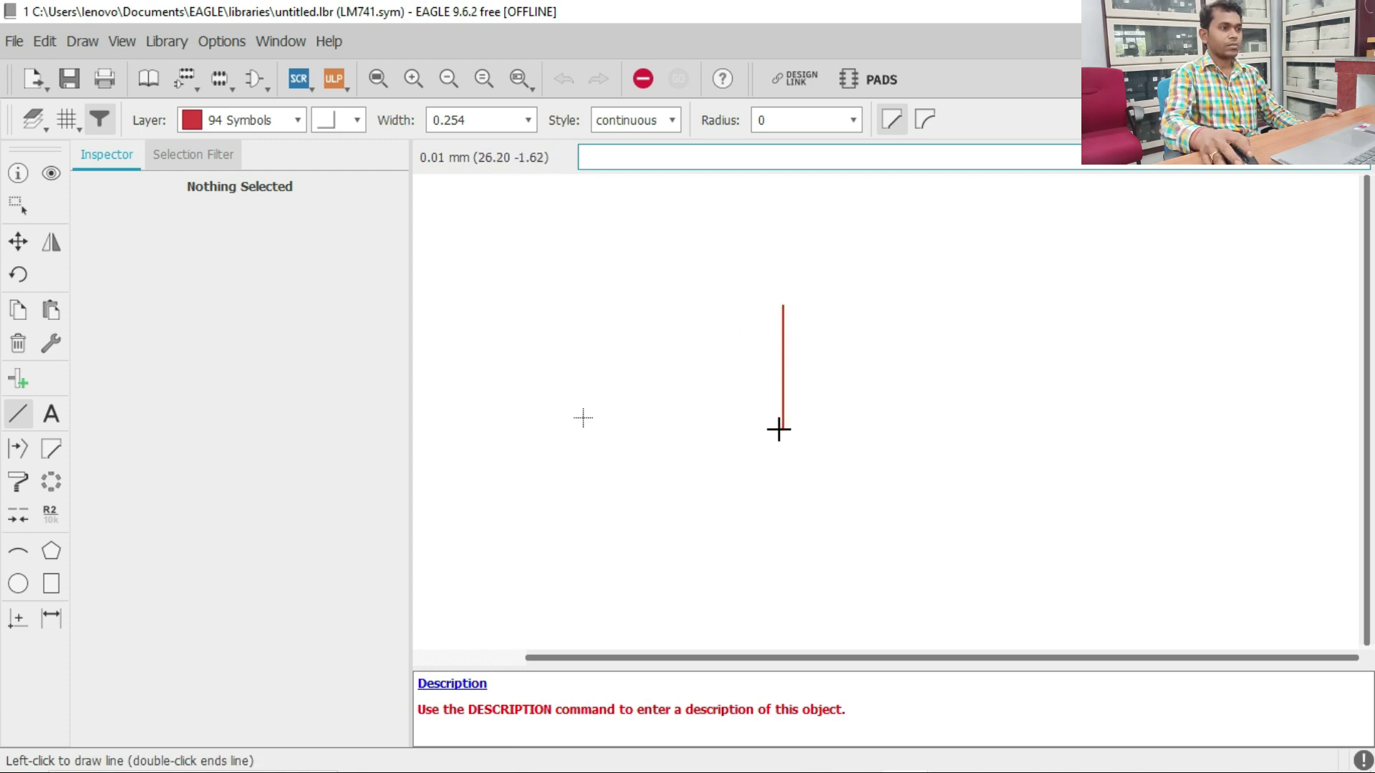
{"action": "left_click", "coordinate": [529, 122]}
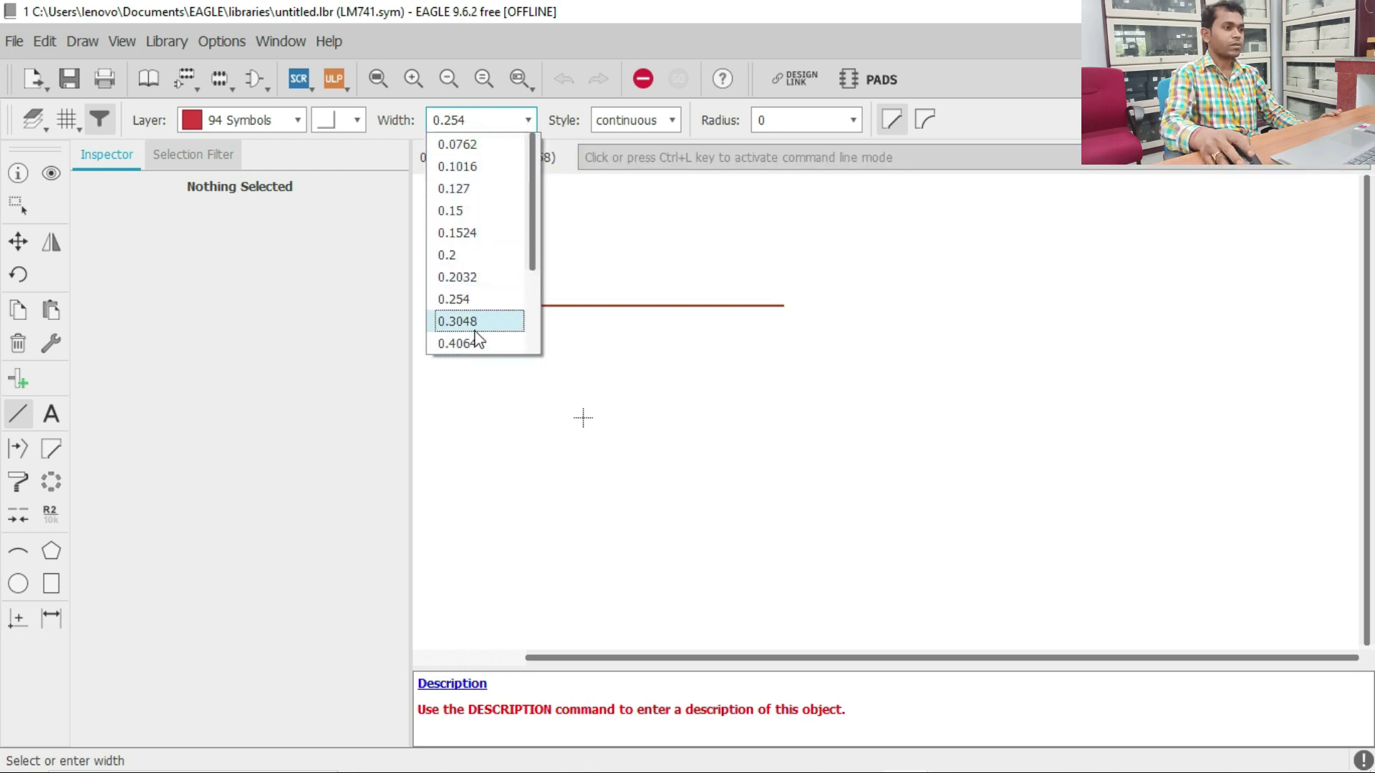
{"action": "left_click", "coordinate": [473, 344]}
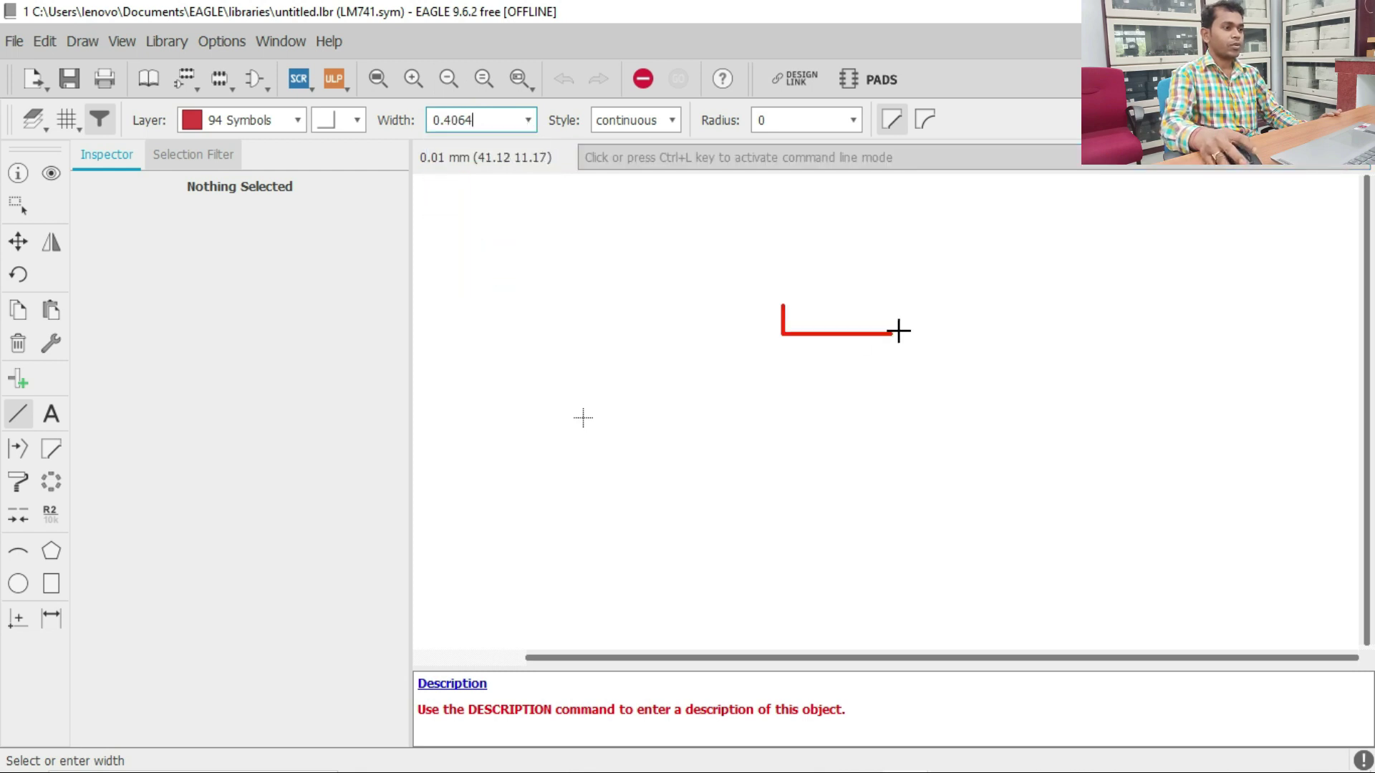
{"action": "left_click", "coordinate": [783, 429]}
{"action": "left_click", "coordinate": [359, 123]}
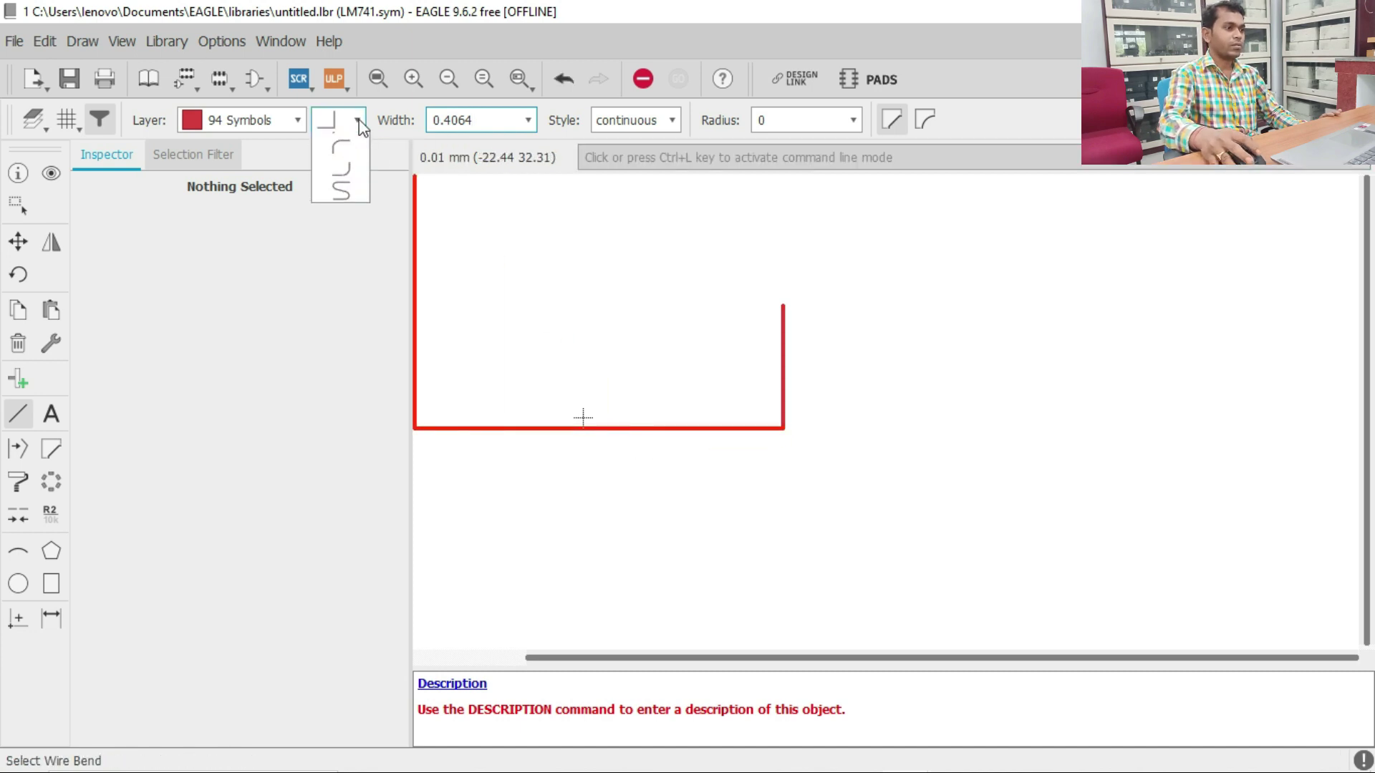
{"action": "left_click", "coordinate": [359, 192]}
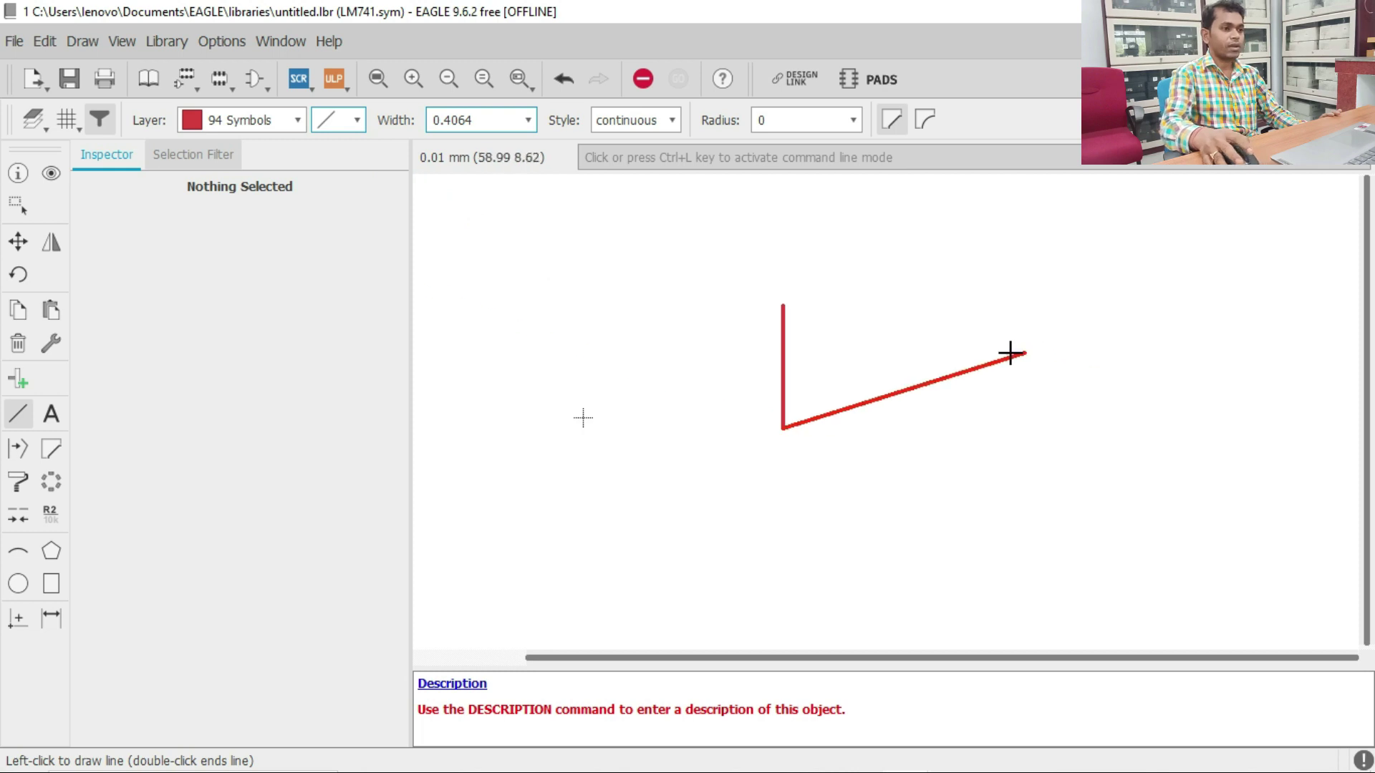
{"action": "left_click", "coordinate": [917, 357]}
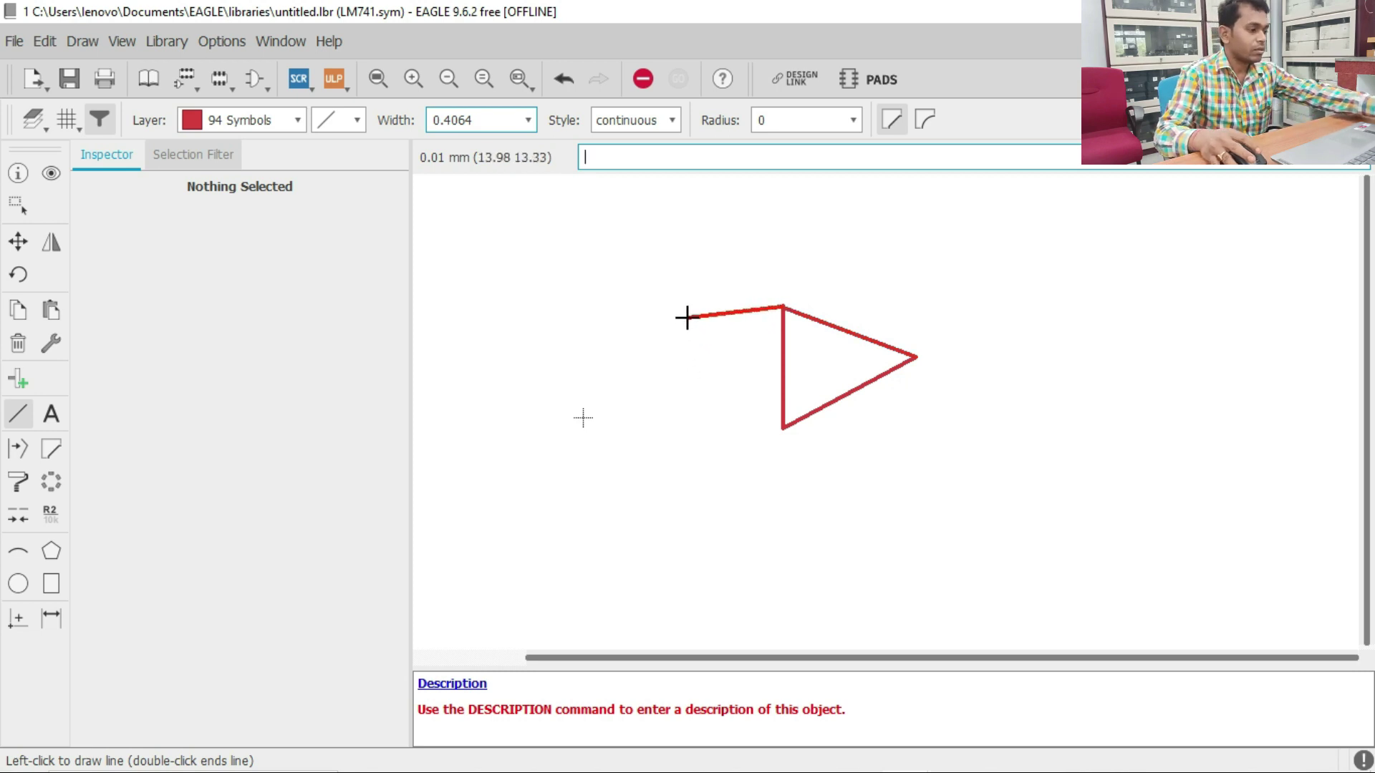
{"action": "key", "text": "Escape"}
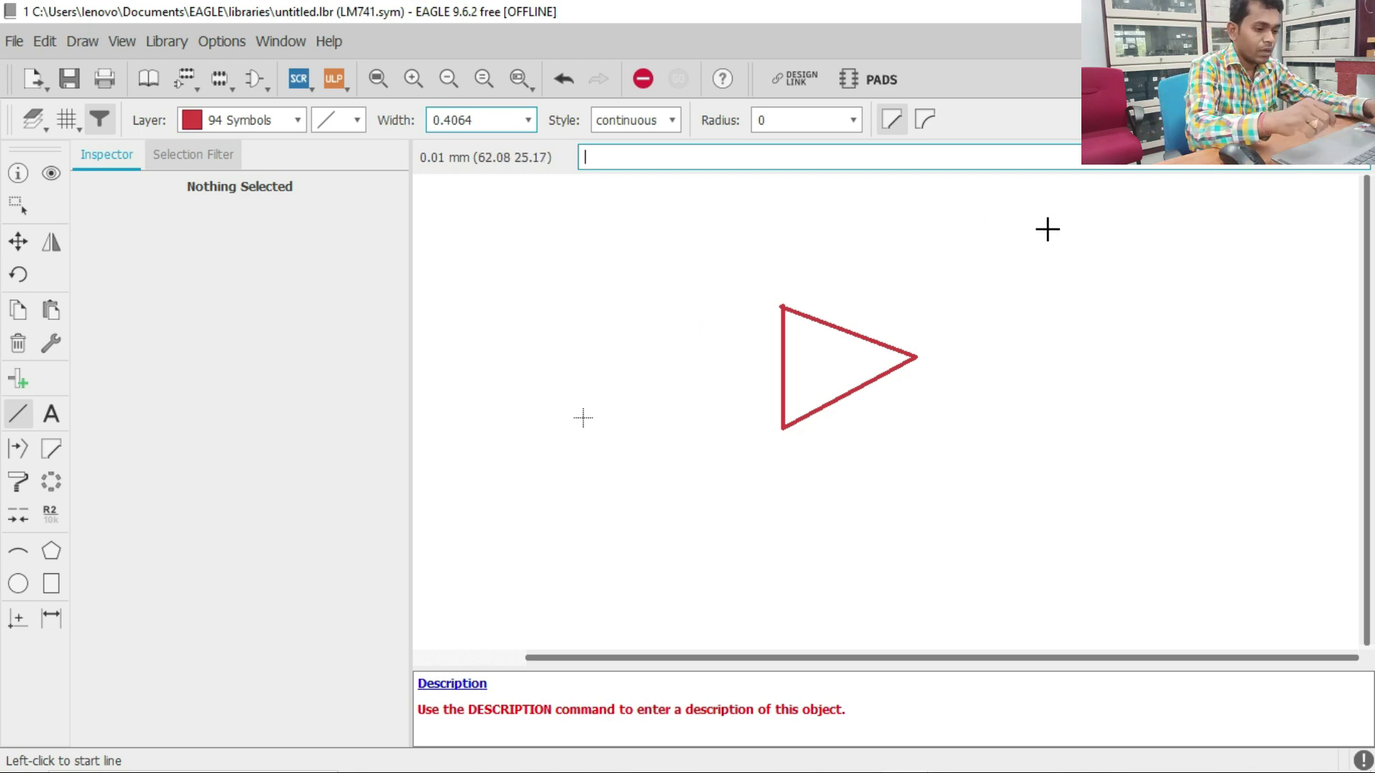
Fit the symbol editor into the right half of the screen and open the lm741 PDF from the Downloads folder
{"action": "key", "text": "super+Right"}
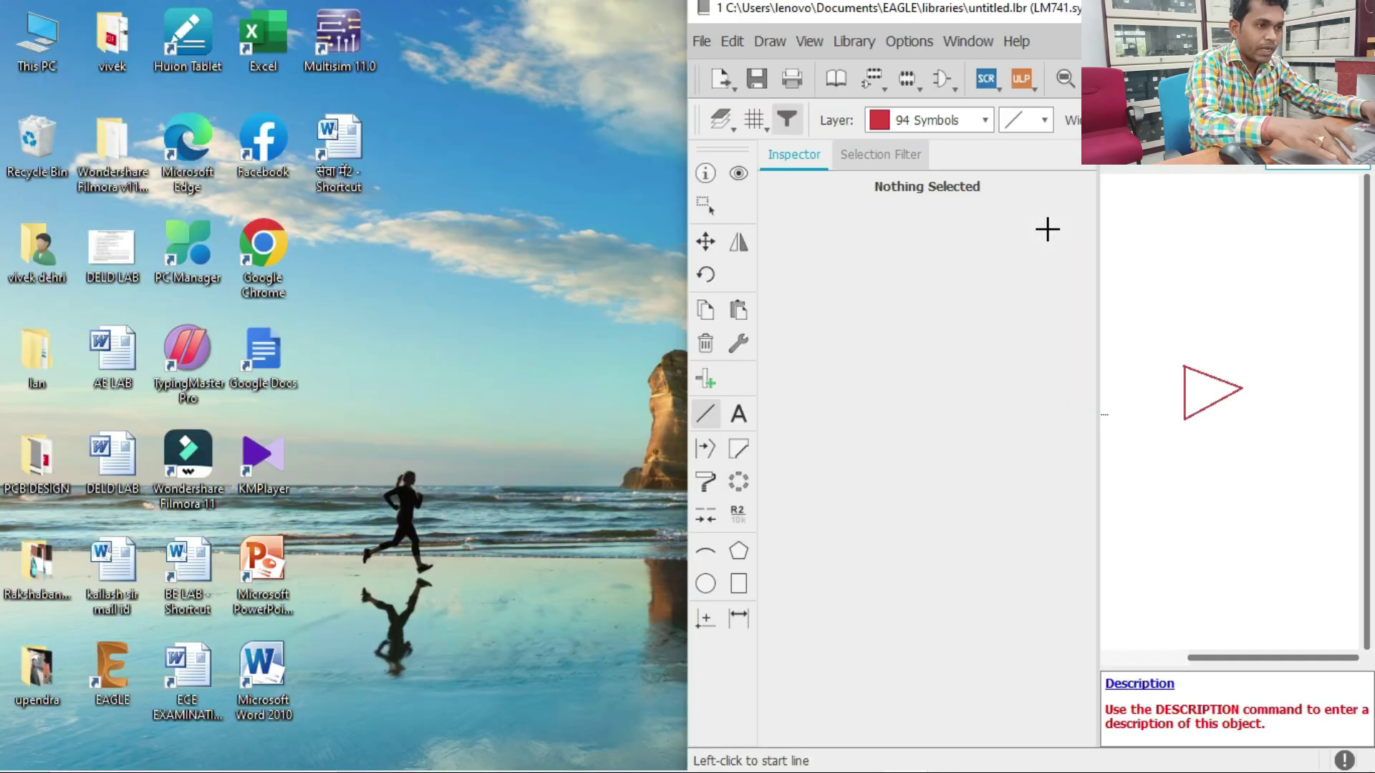
{"action": "mouse_move", "coordinate": [908, 770]}
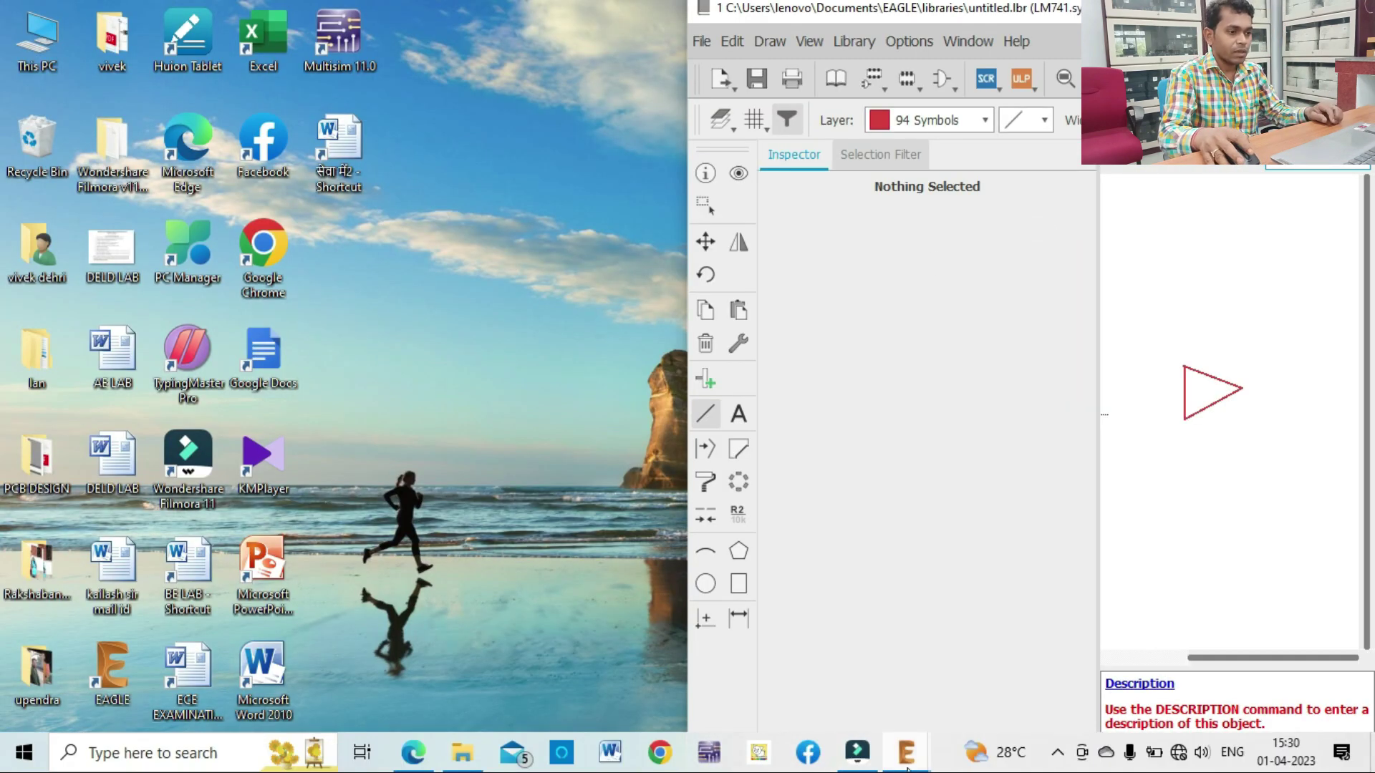
{"action": "left_click", "coordinate": [456, 761]}
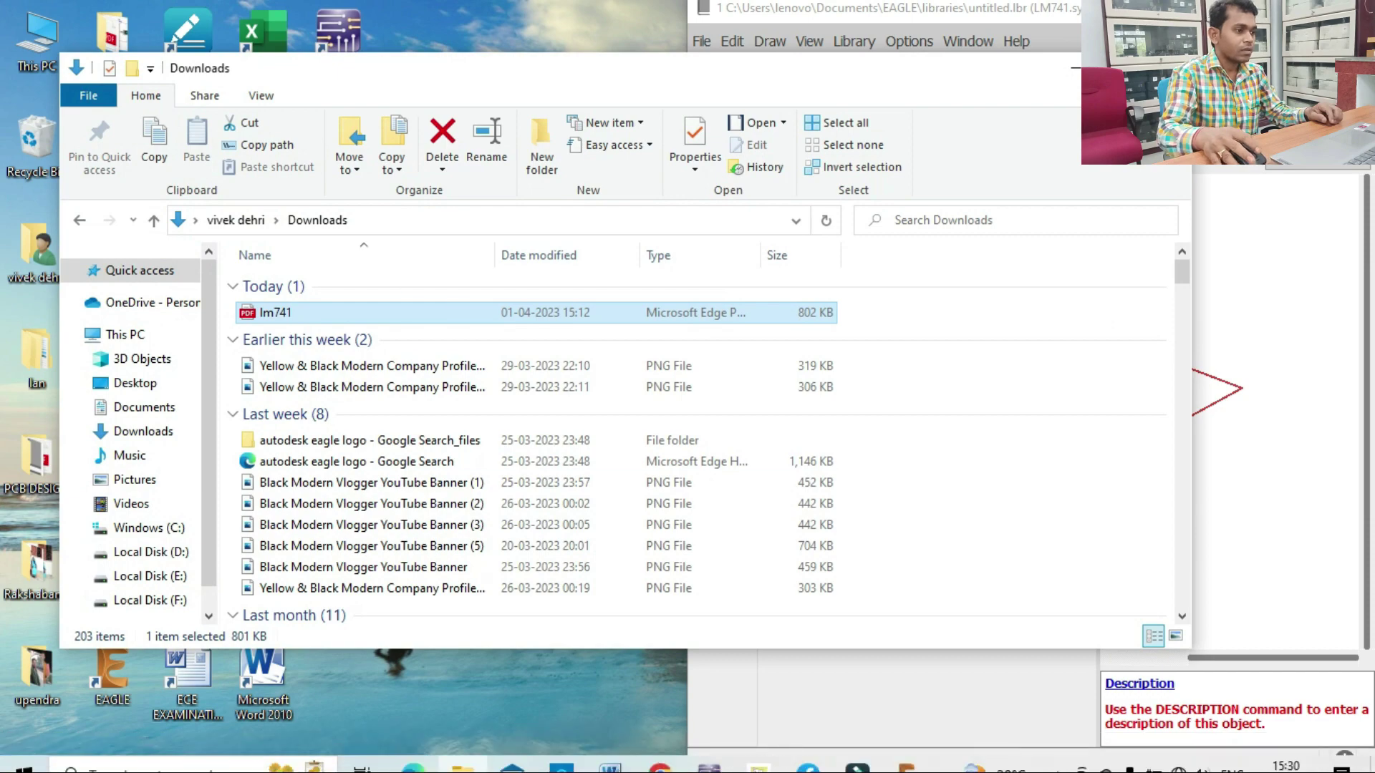
{"action": "key", "text": "Return"}
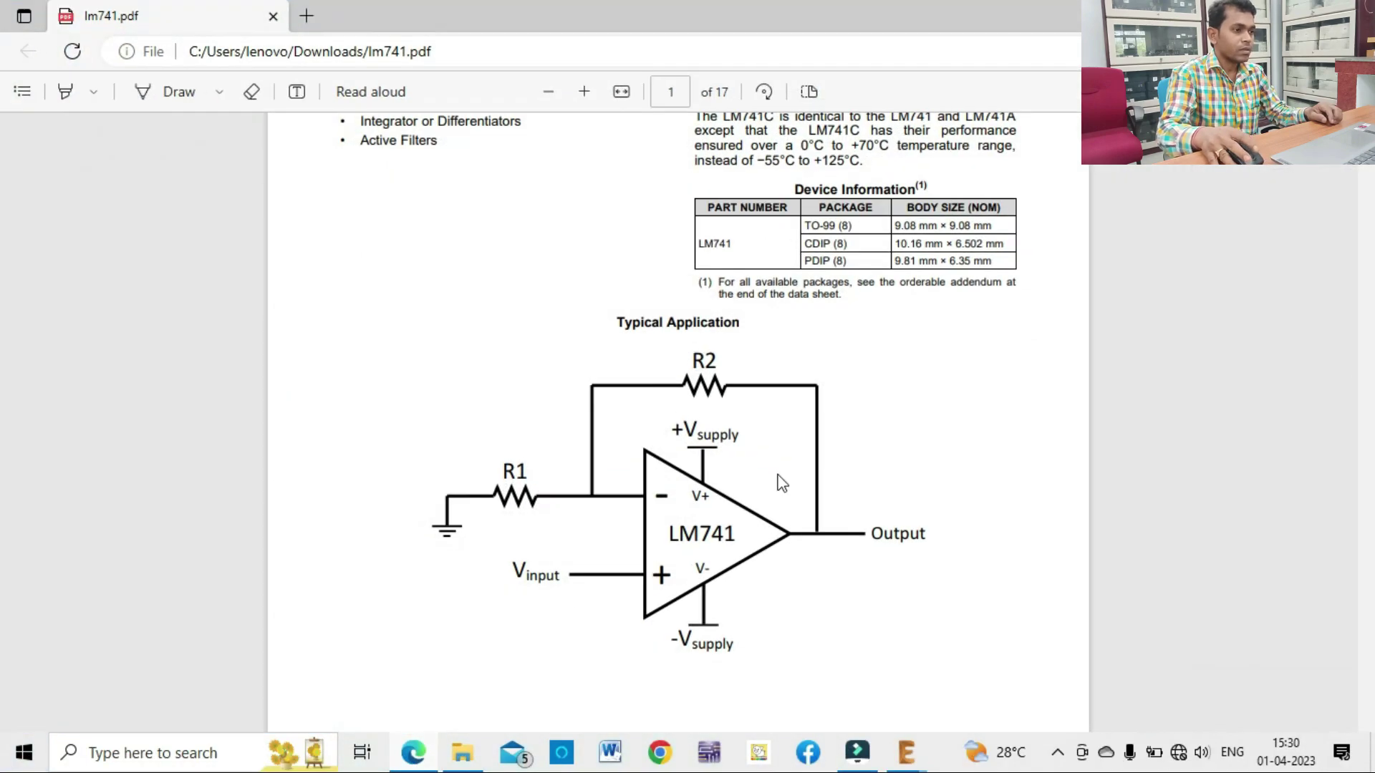
Tile the datasheet's Typical Application circuit beside the symbol editor and widen the editor's drawing area by narrowing the Inspector
{"action": "key", "text": "super+Left"}
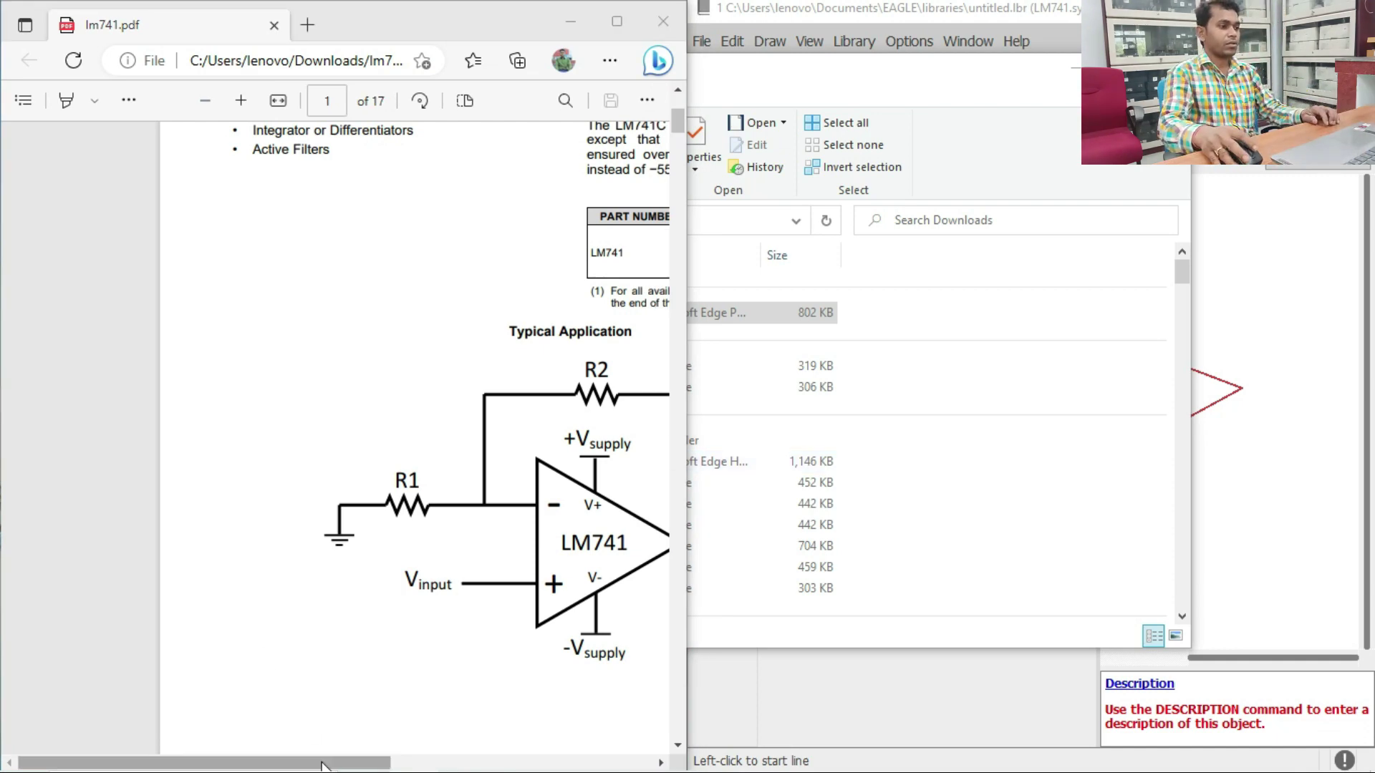
{"action": "left_click_drag", "start_coordinate": [353, 763], "coordinate": [449, 765]}
{"action": "scroll", "coordinate": [430, 562], "scroll_direction": "right", "scroll_amount": 3}
{"action": "key", "text": "super+Left"}
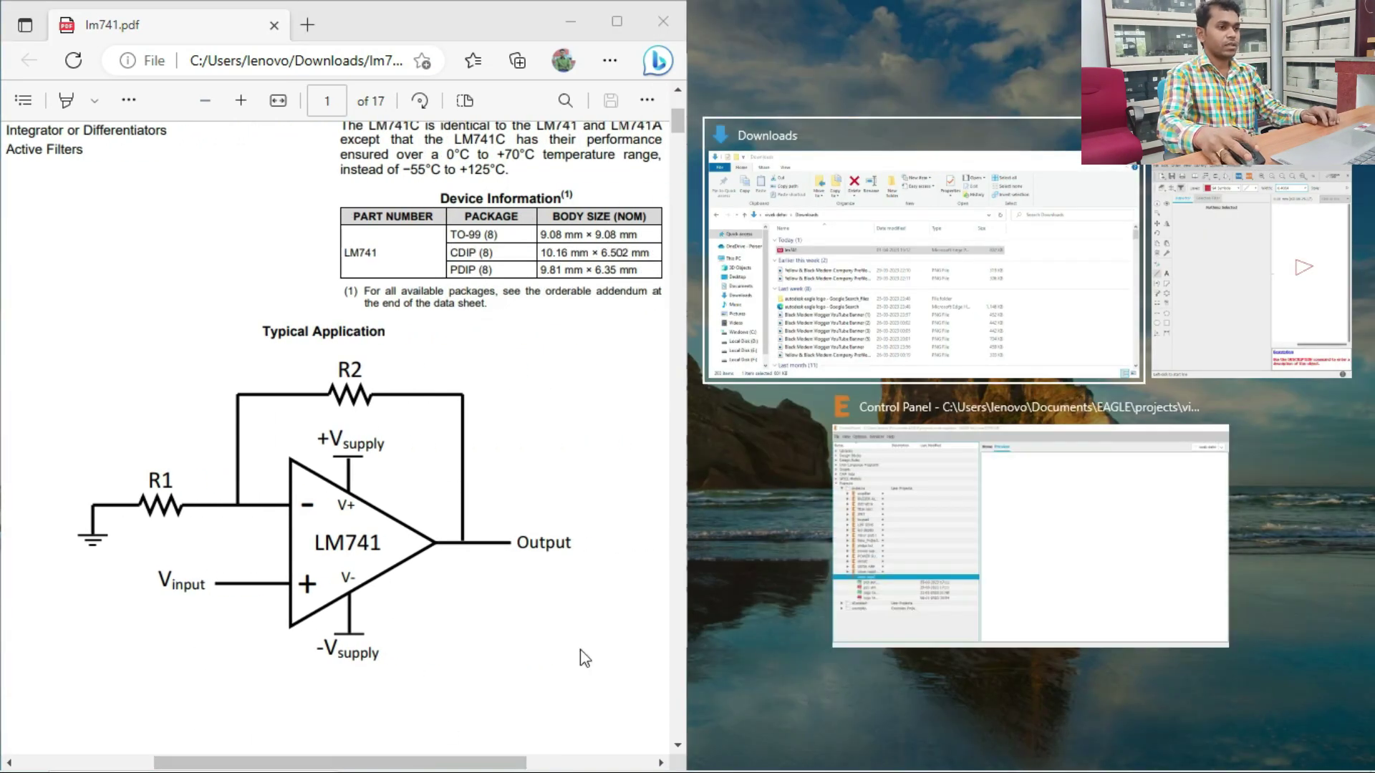
{"action": "left_click", "coordinate": [1262, 166]}
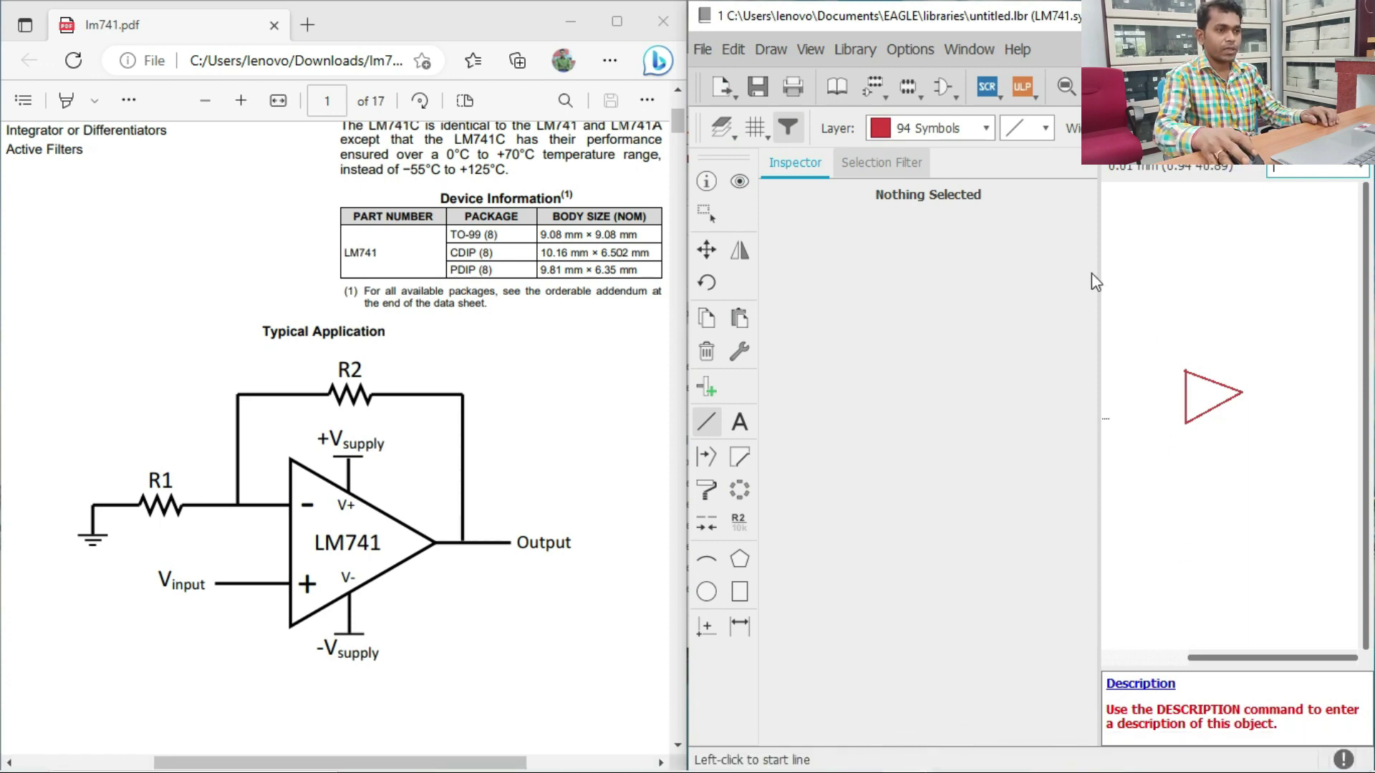
{"action": "left_click_drag", "start_coordinate": [1096, 255], "coordinate": [833, 298]}
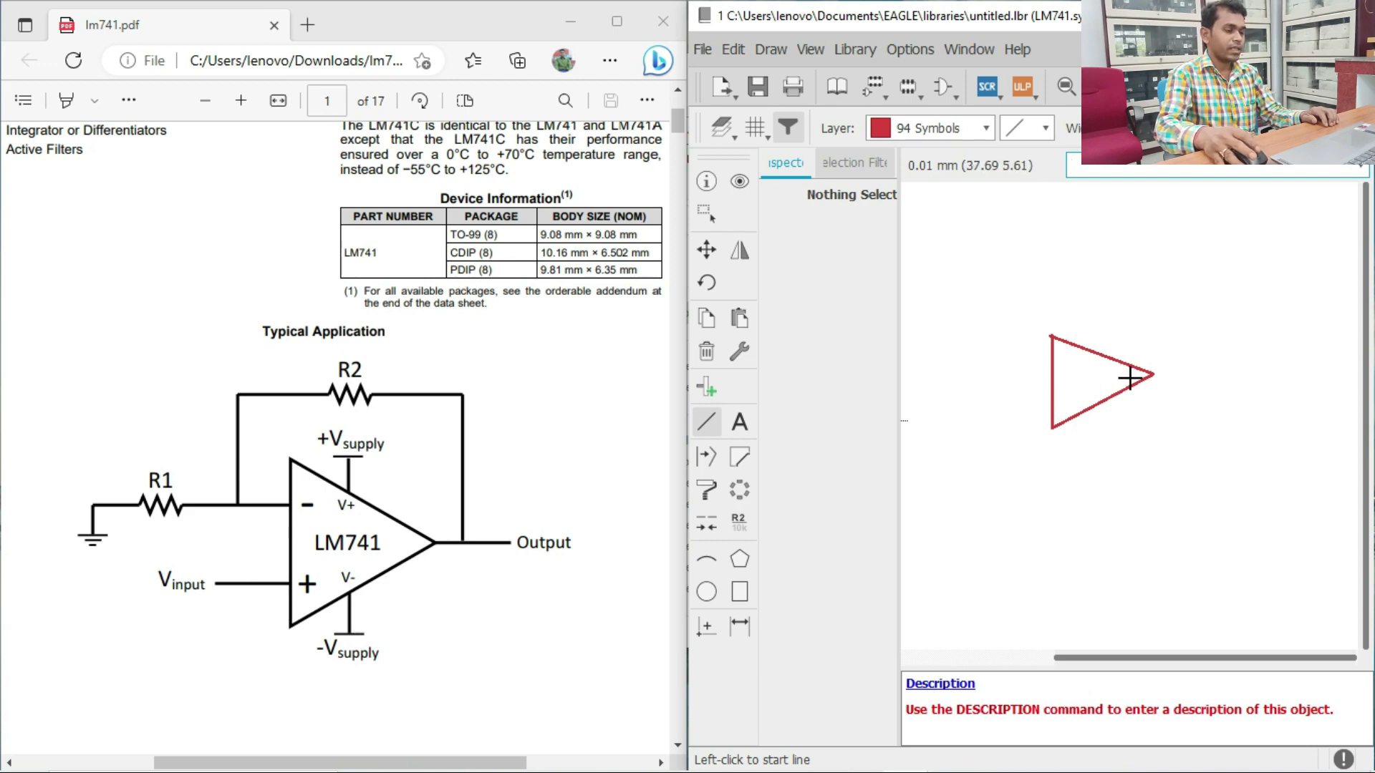
Draw a short horizontal lead outward from the upper part of the triangle's vertical side for the inverting input
{"action": "left_click", "coordinate": [707, 424]}
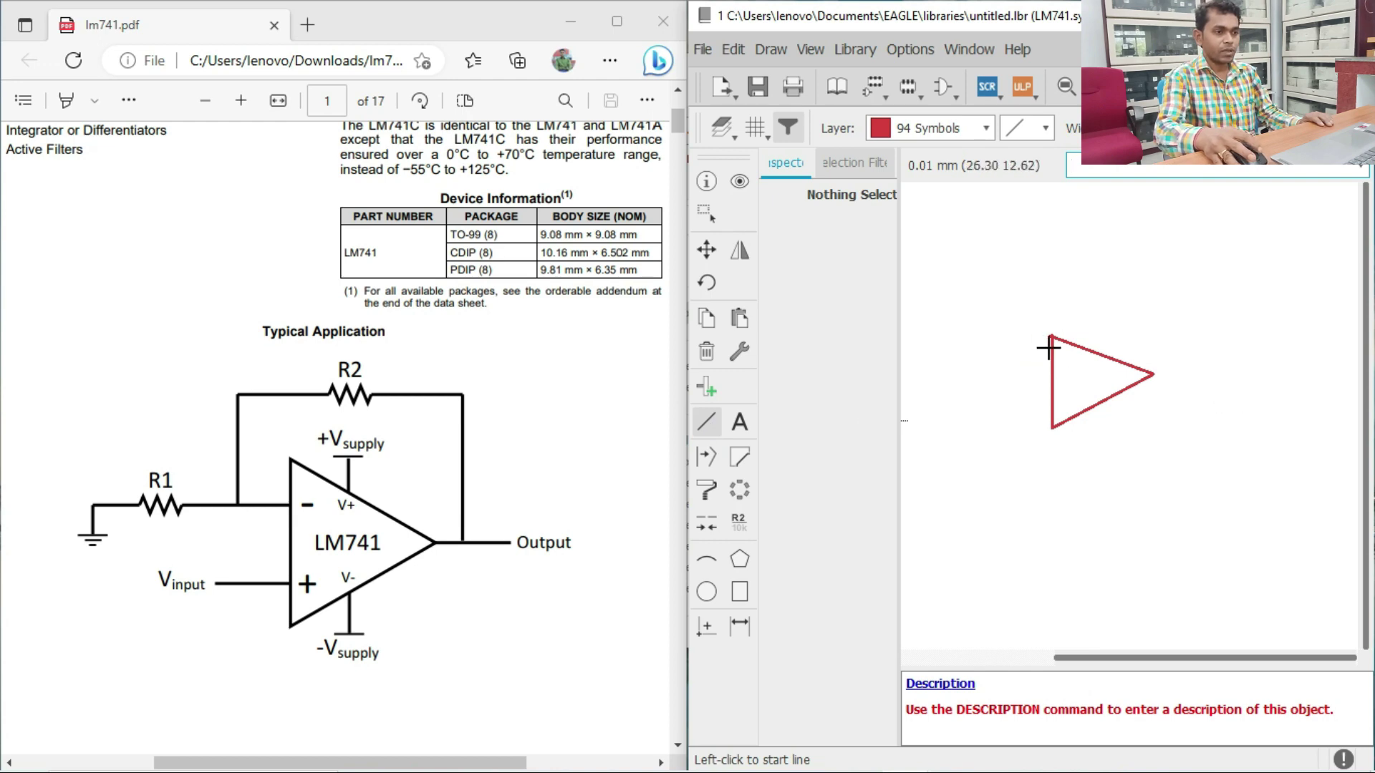
{"action": "scroll", "coordinate": [1051, 348], "scroll_direction": "up", "scroll_amount": 6}
{"action": "left_click", "coordinate": [1044, 372]}
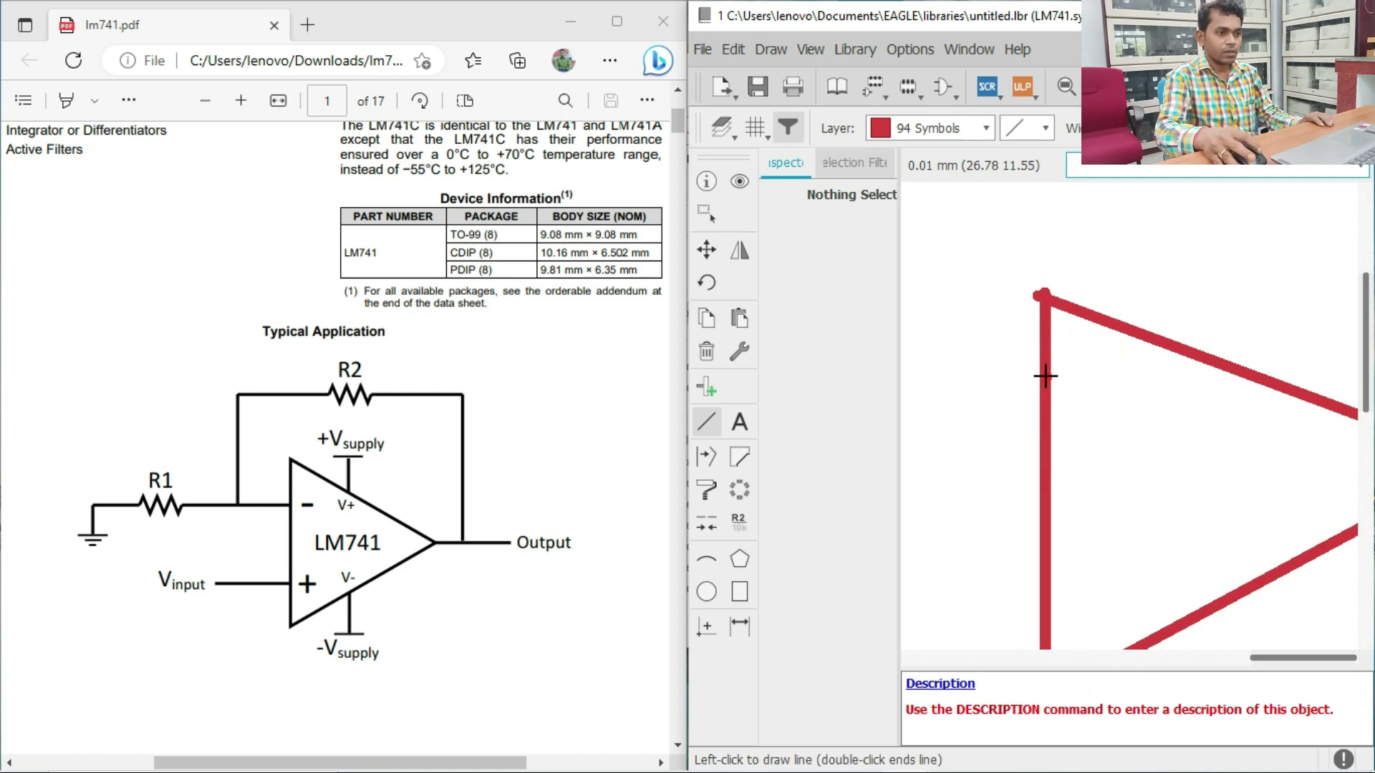
{"action": "left_click", "coordinate": [944, 375]}
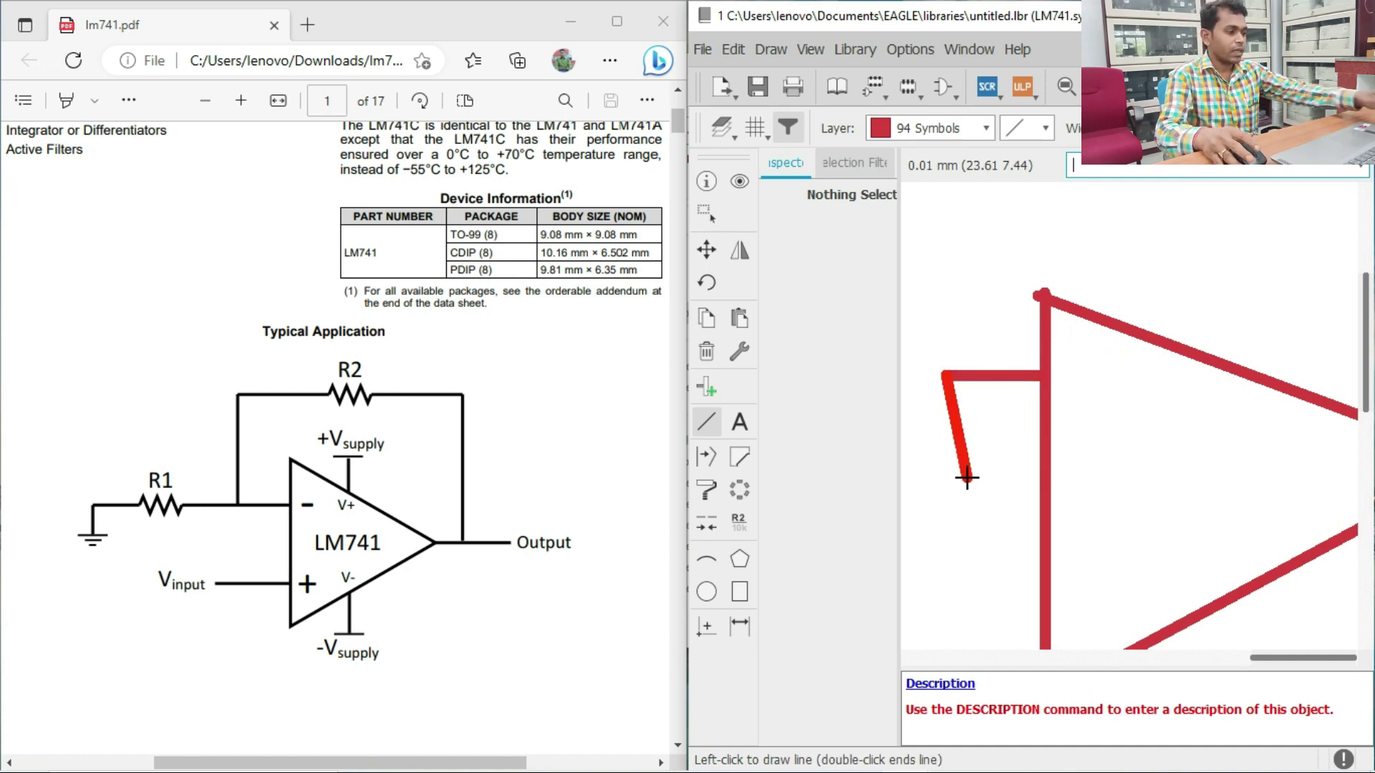
{"action": "key", "text": "Escape"}
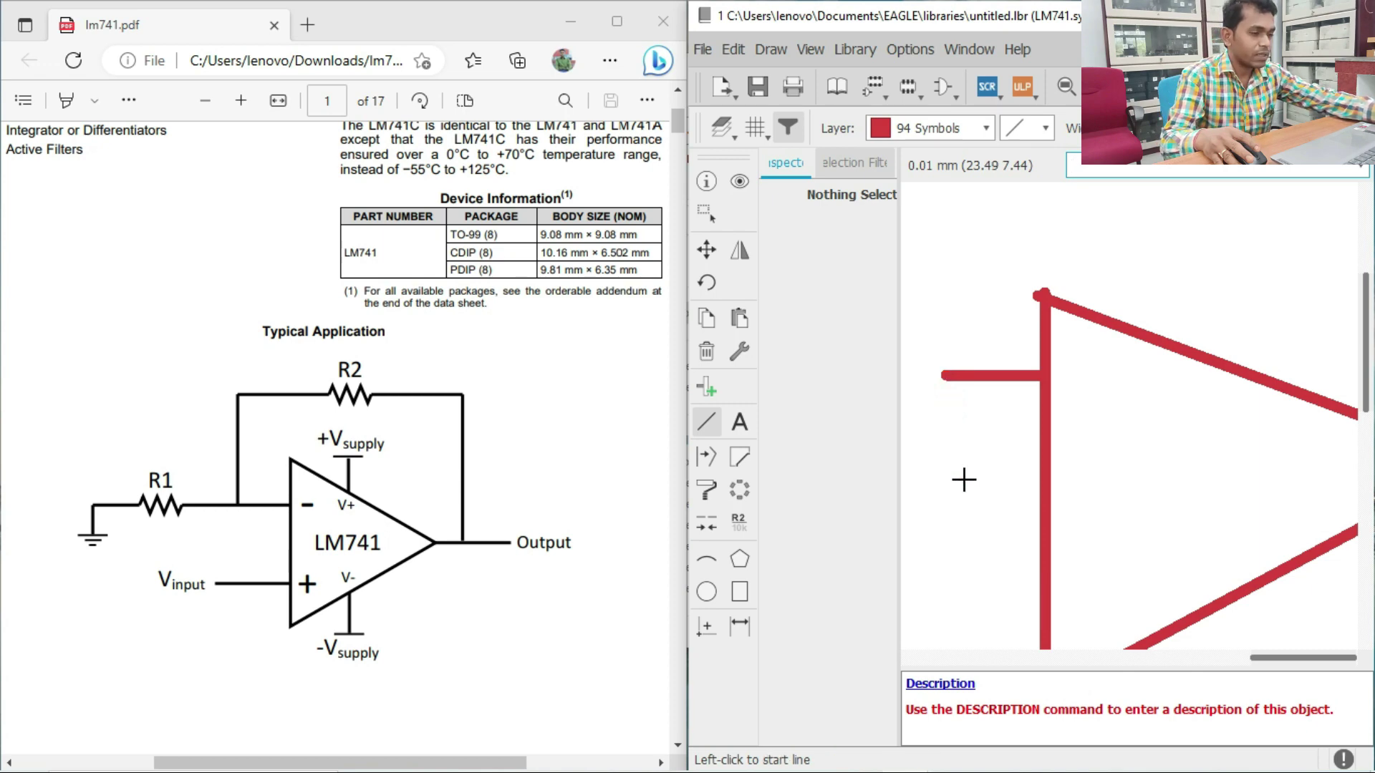
Draw a matching horizontal lead outward from the lower part of the triangle's vertical side for the non-inverting input
{"action": "scroll", "coordinate": [1106, 329], "scroll_direction": "down", "scroll_amount": 3}
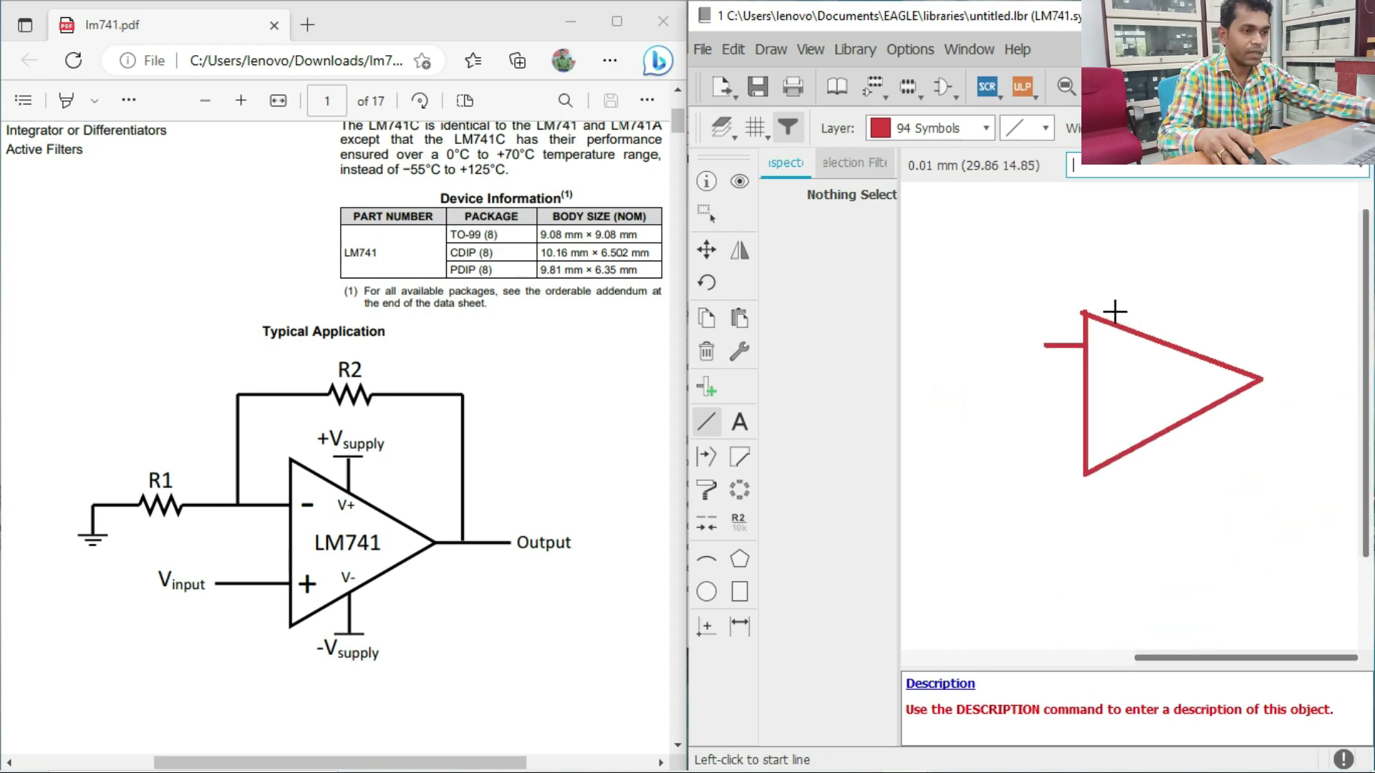
{"action": "scroll", "coordinate": [1074, 448], "scroll_direction": "up", "scroll_amount": 3}
{"action": "left_click", "coordinate": [1089, 435]}
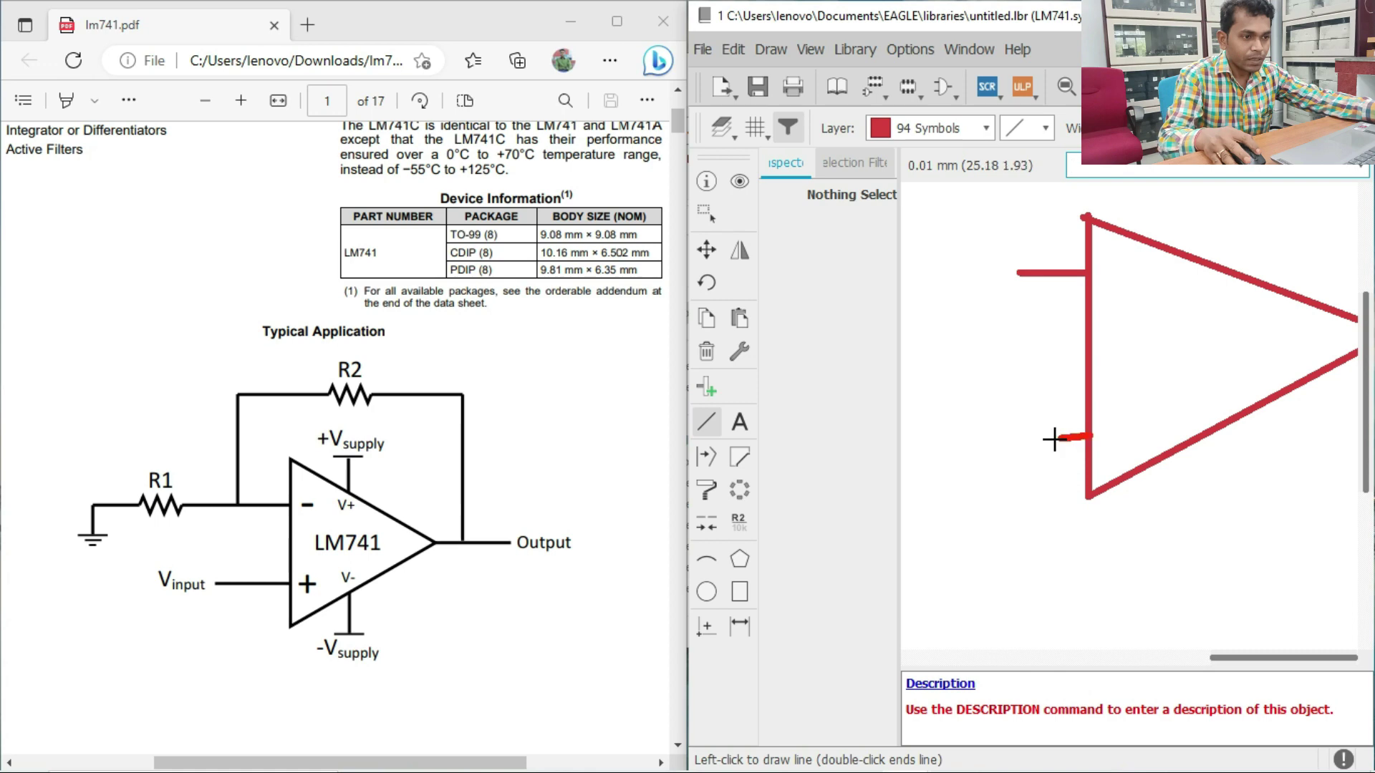
{"action": "left_click", "coordinate": [1017, 435]}
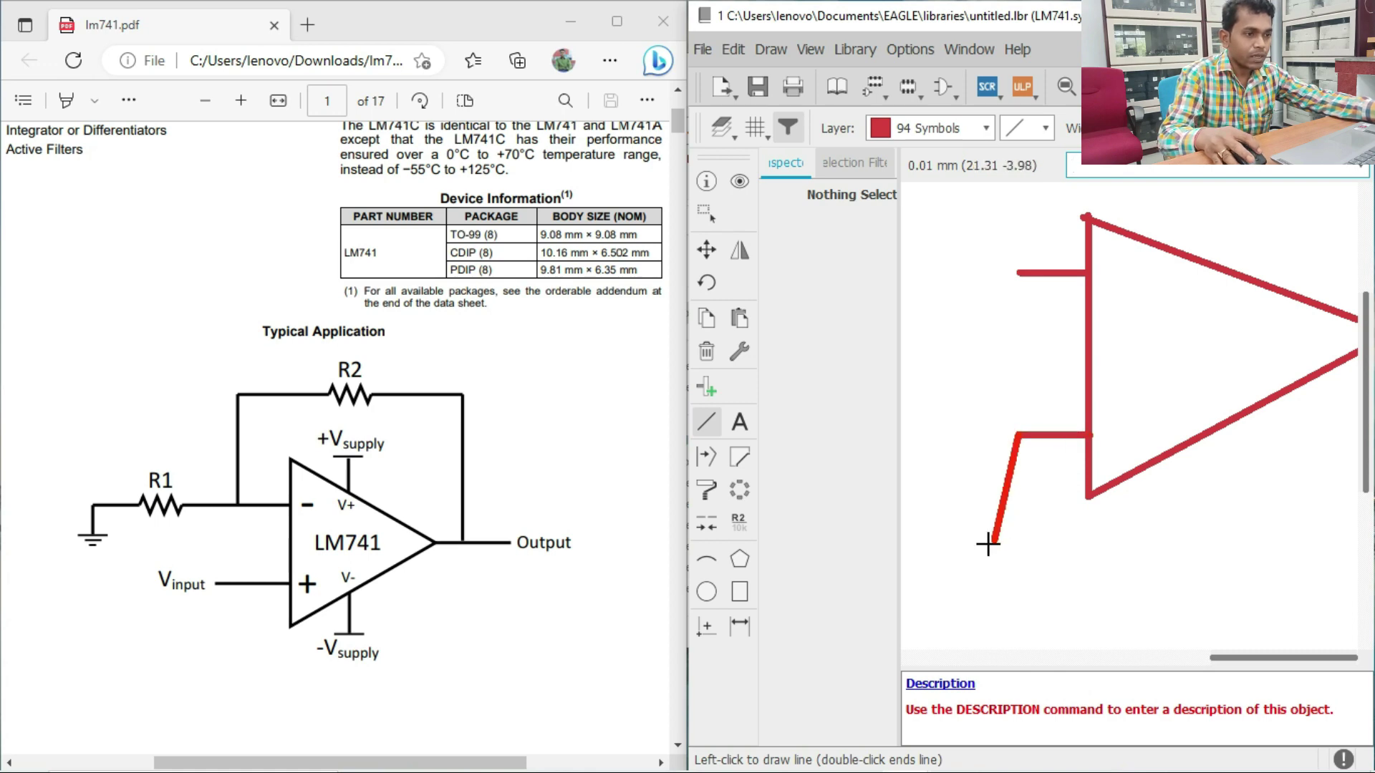
{"action": "key", "text": "Escape"}
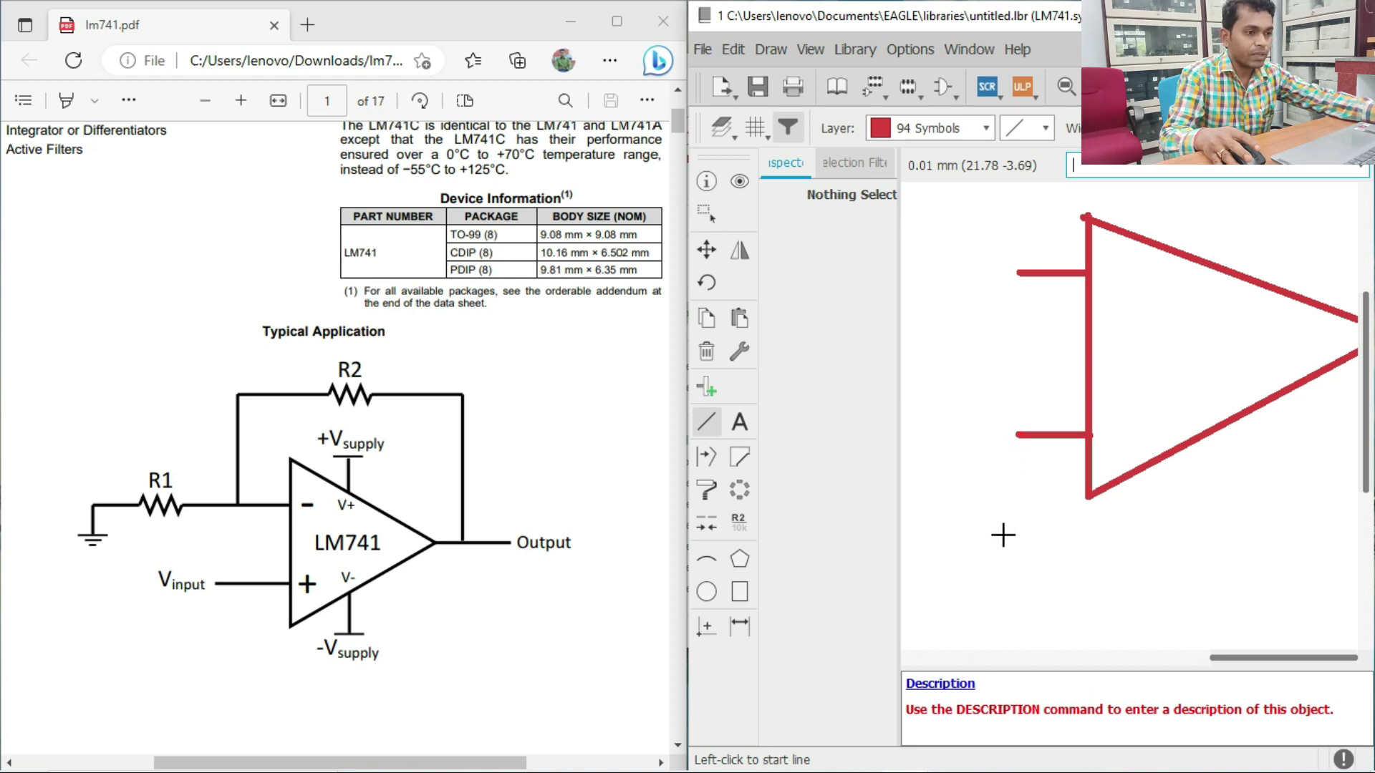
Draw a short horizontal output lead outward from the triangle's tip
{"action": "scroll", "coordinate": [1040, 524], "scroll_direction": "down", "scroll_amount": 2}
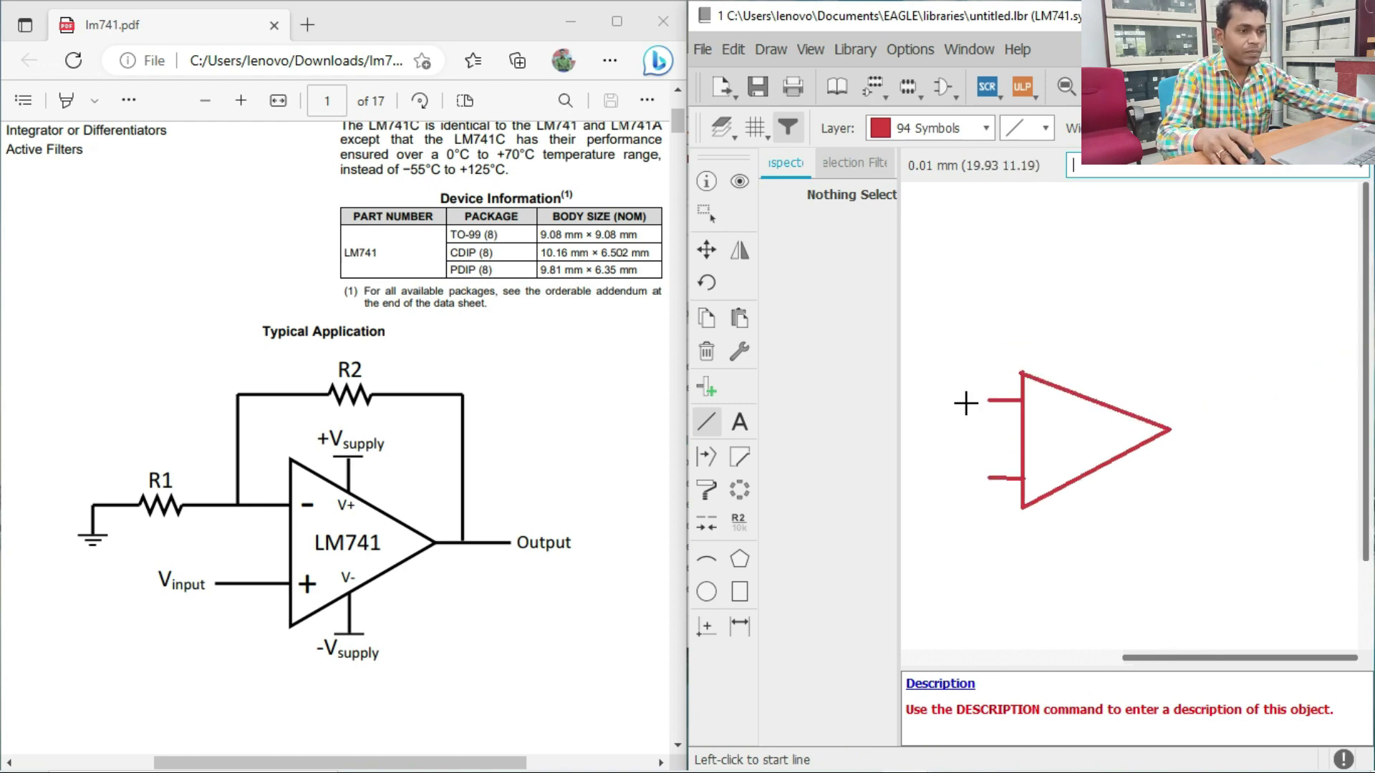
{"action": "left_click", "coordinate": [1168, 430]}
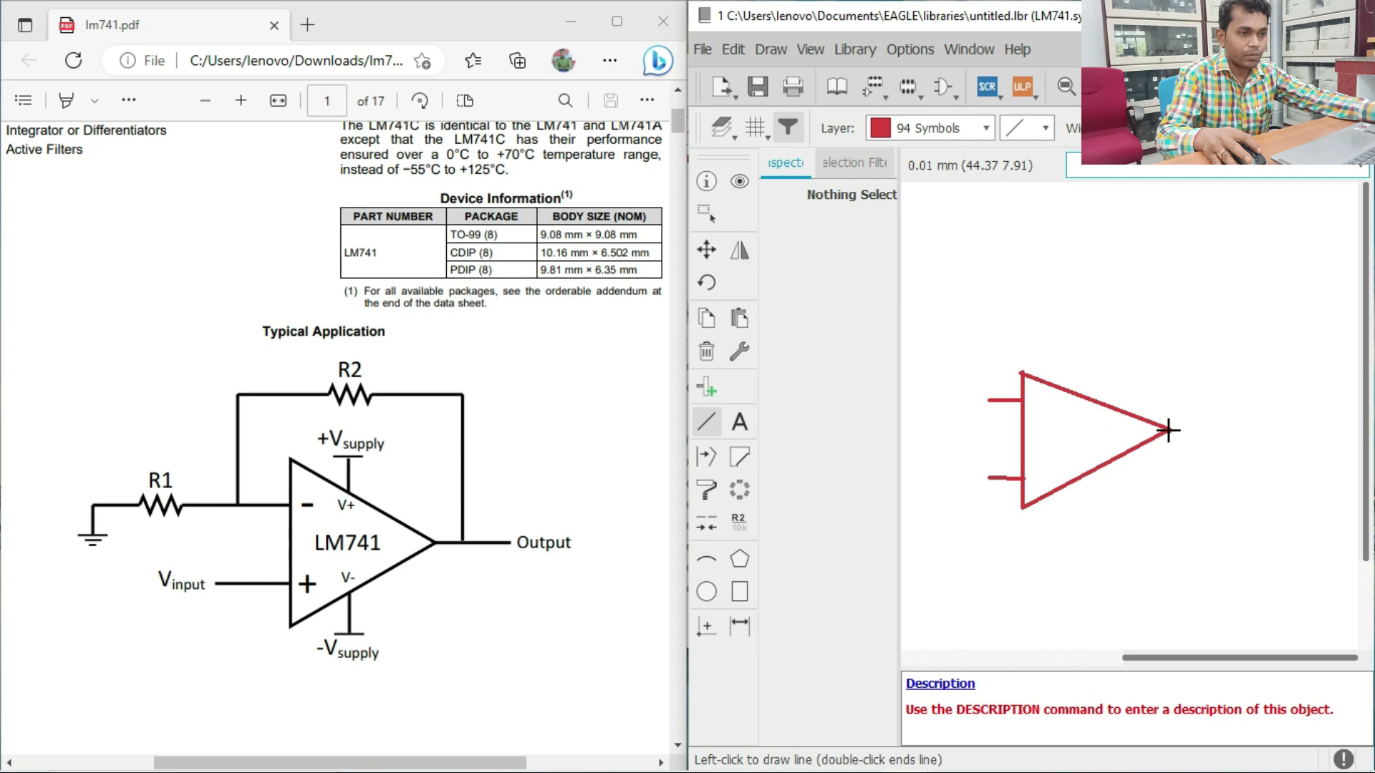
{"action": "left_click", "coordinate": [1216, 430]}
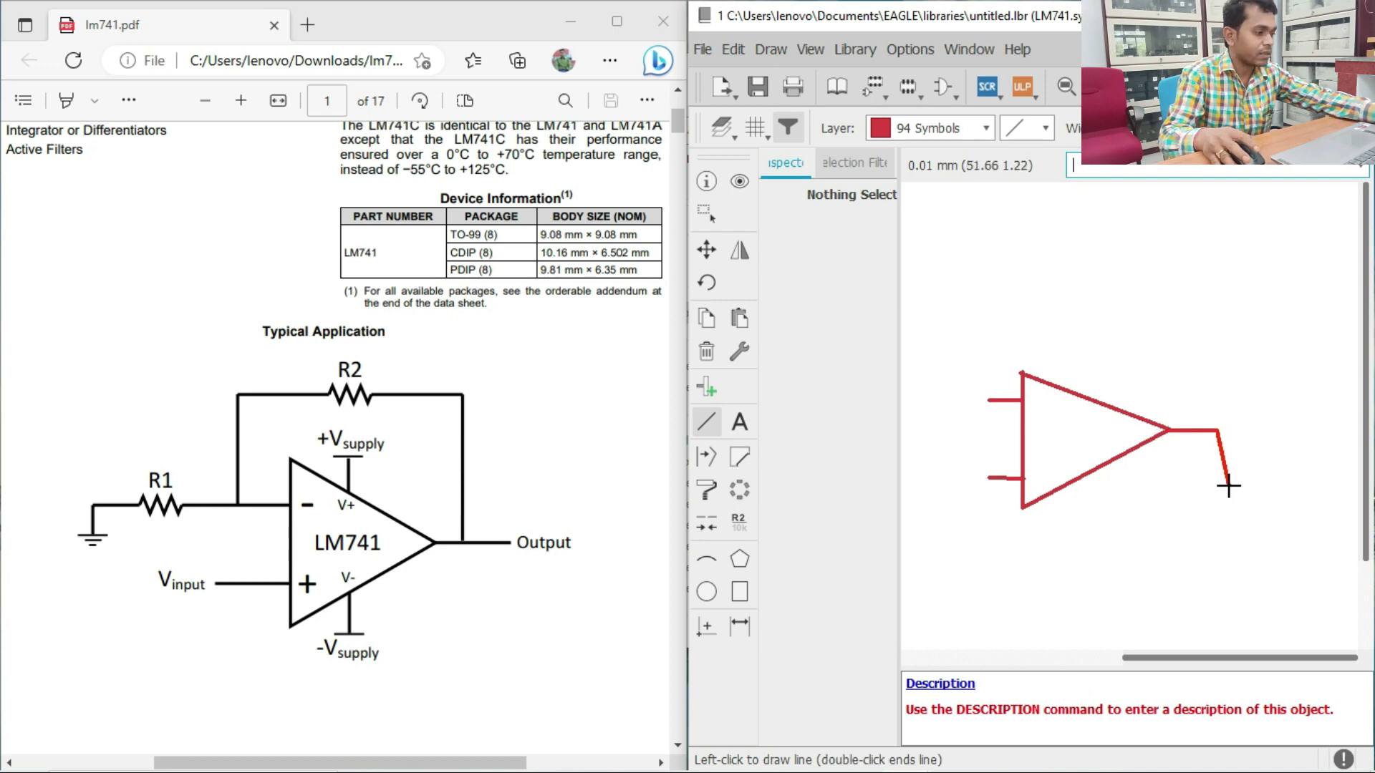
{"action": "key", "text": "Escape"}
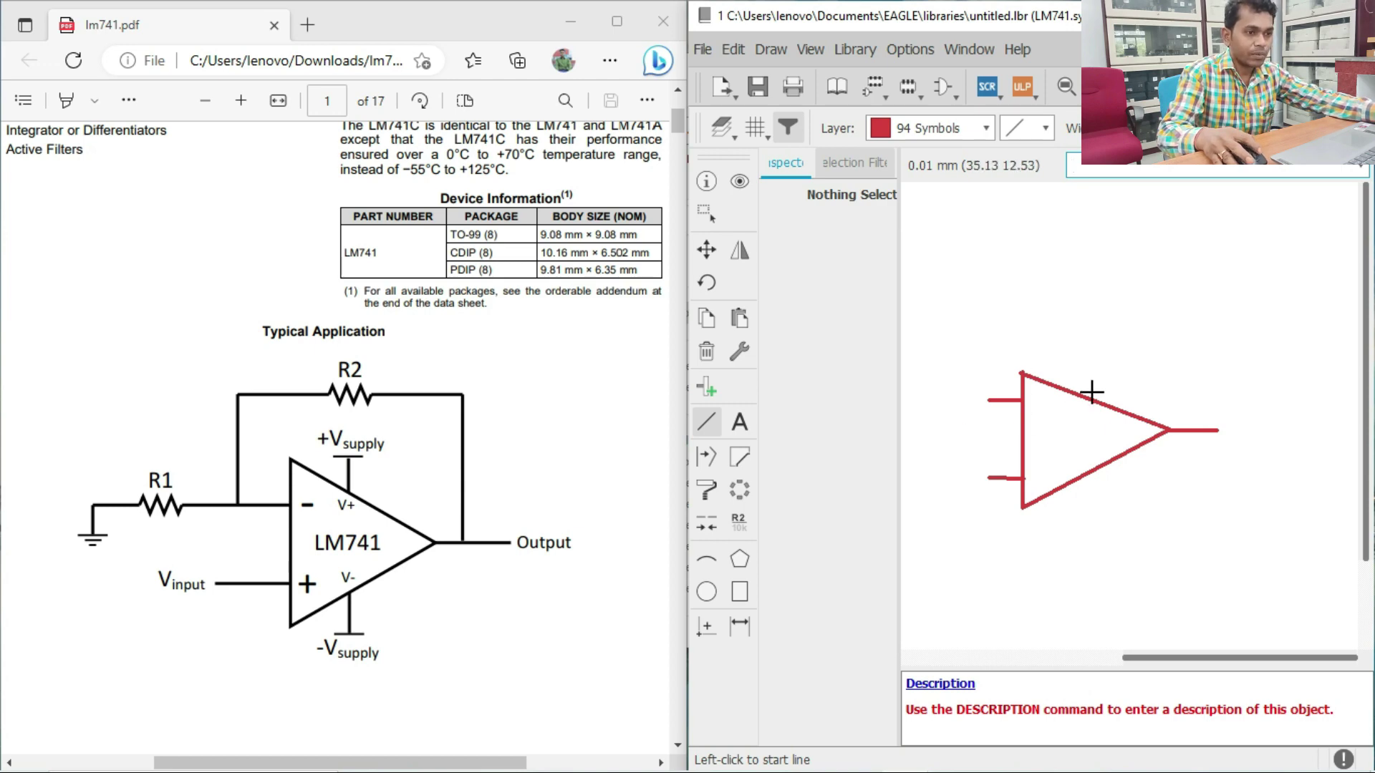
Draw a short vertical supply lead rising from the middle of the triangle's upper sloping side for V+
{"action": "left_click", "coordinate": [1082, 343]}
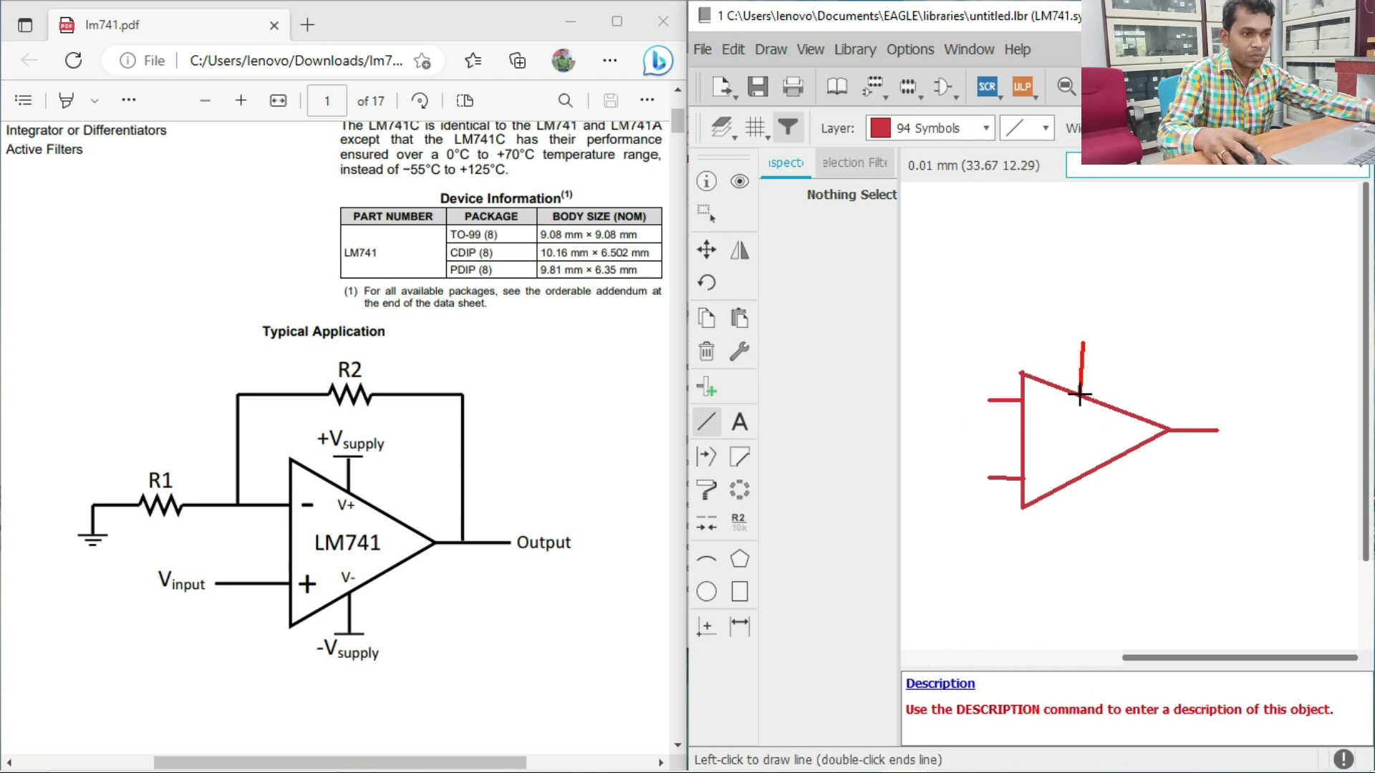
{"action": "scroll", "coordinate": [1081, 394], "scroll_direction": "up", "scroll_amount": 2}
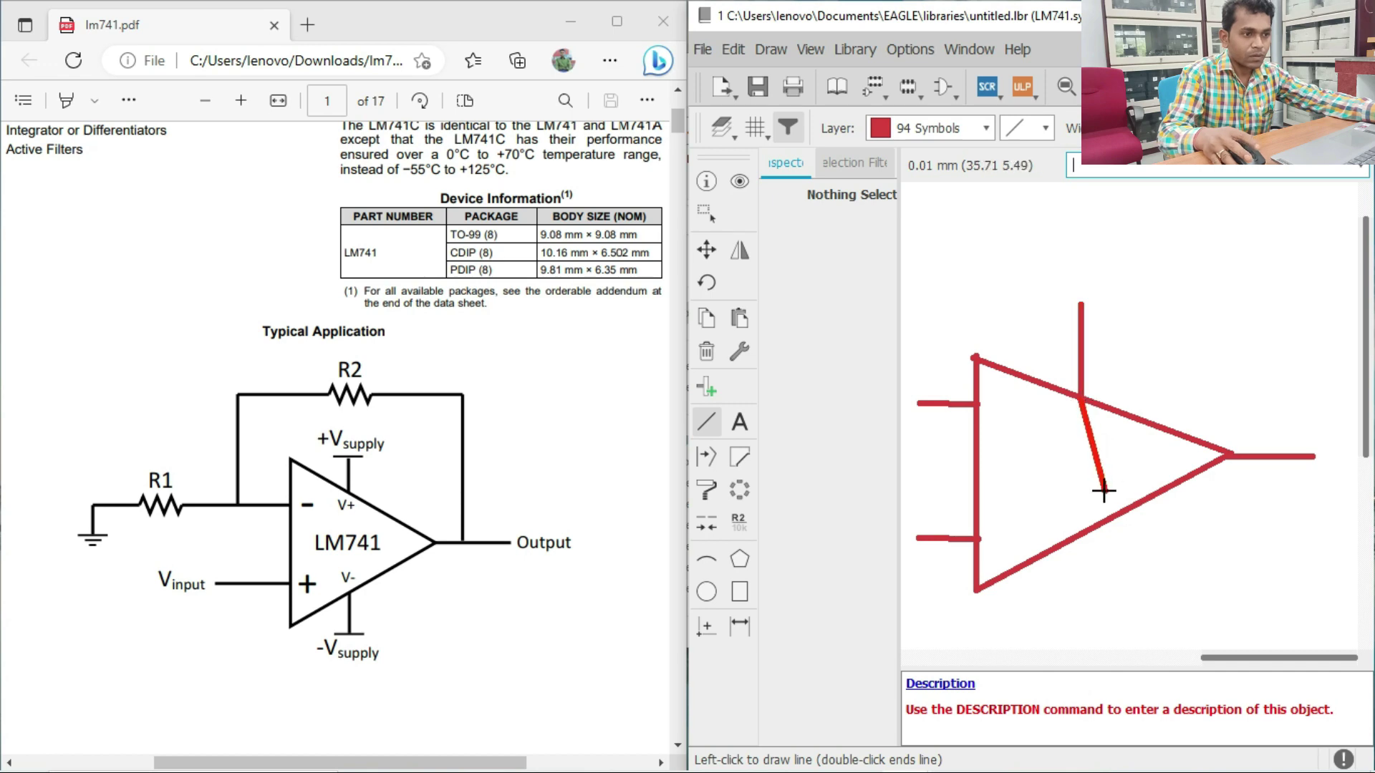
{"action": "key", "text": "Escape"}
Draw a matching vertical supply lead downward from the middle of the triangle's lower sloping side for V-
{"action": "left_click", "coordinate": [1094, 528]}
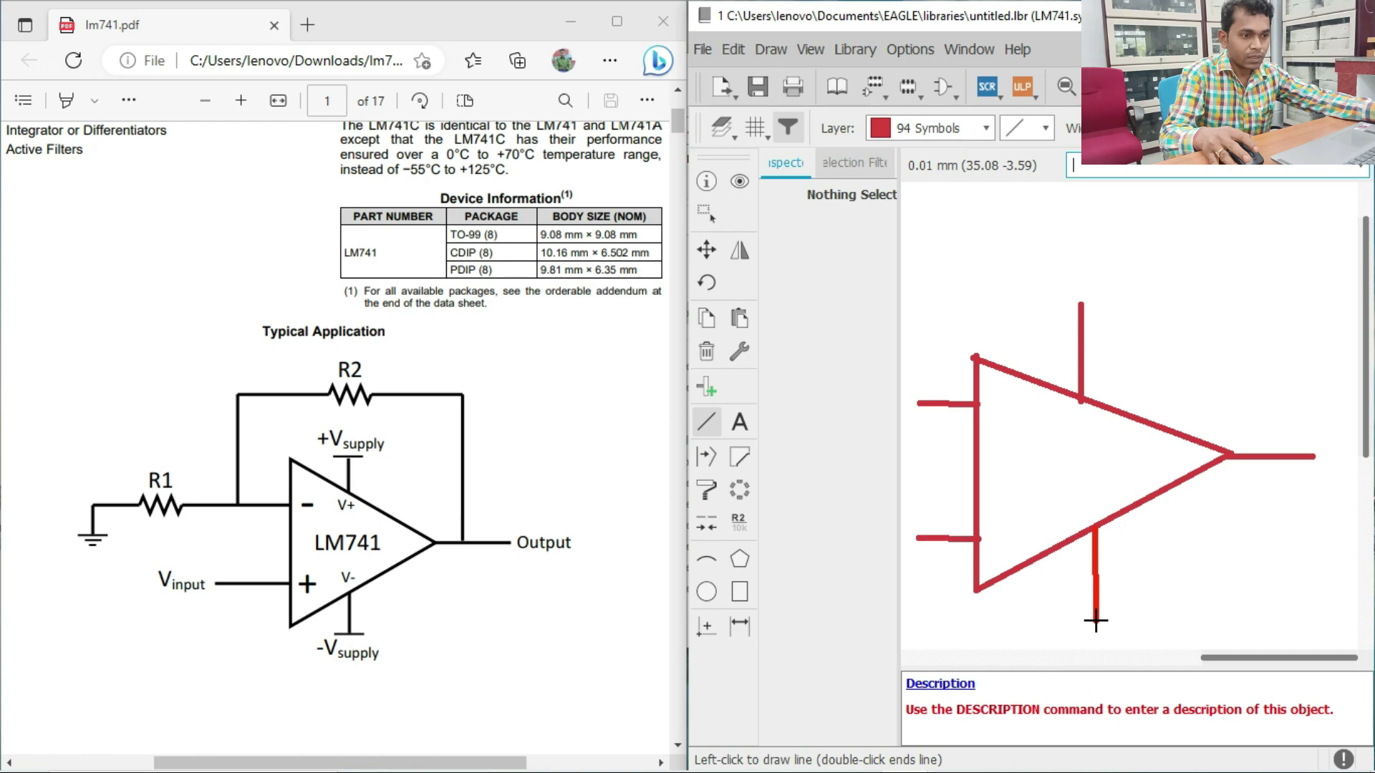
{"action": "key", "text": "Escape"}
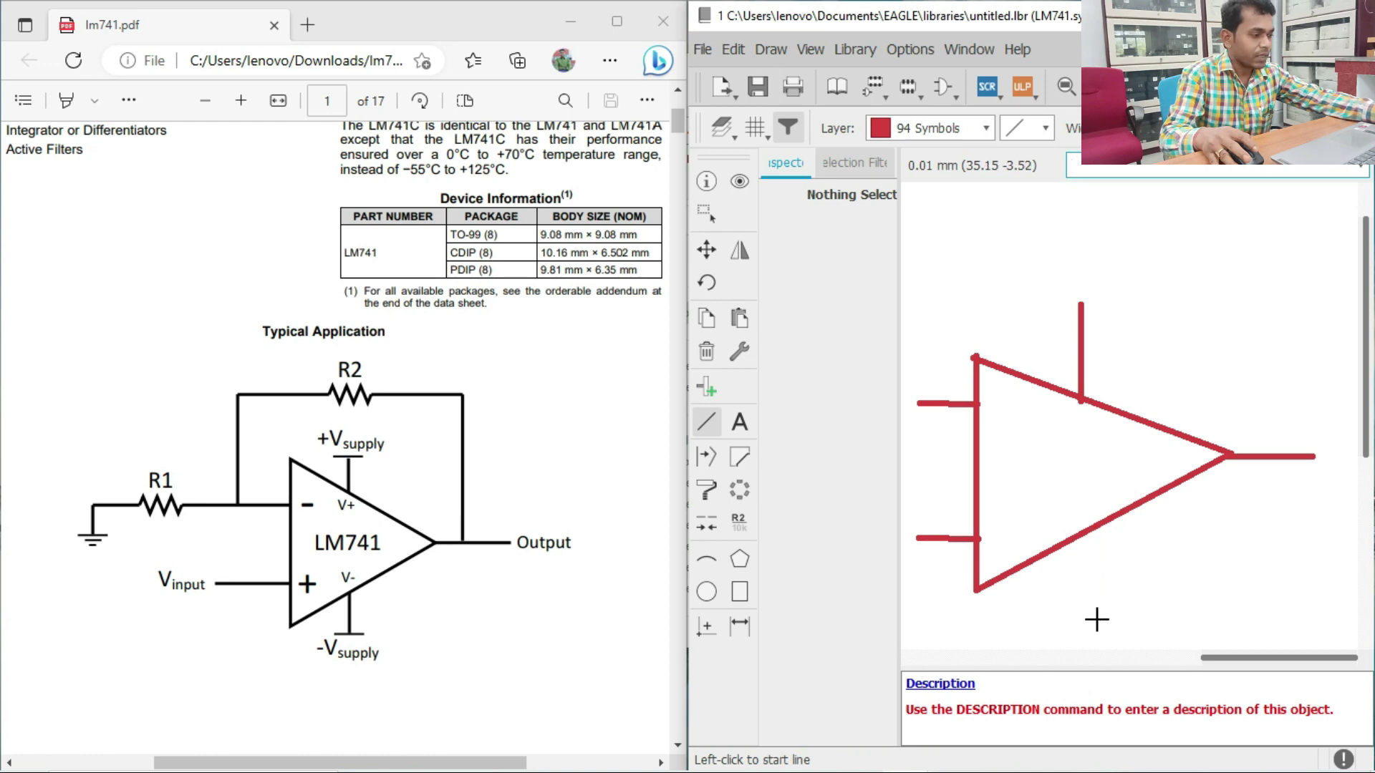
{"action": "left_click", "coordinate": [1090, 530]}
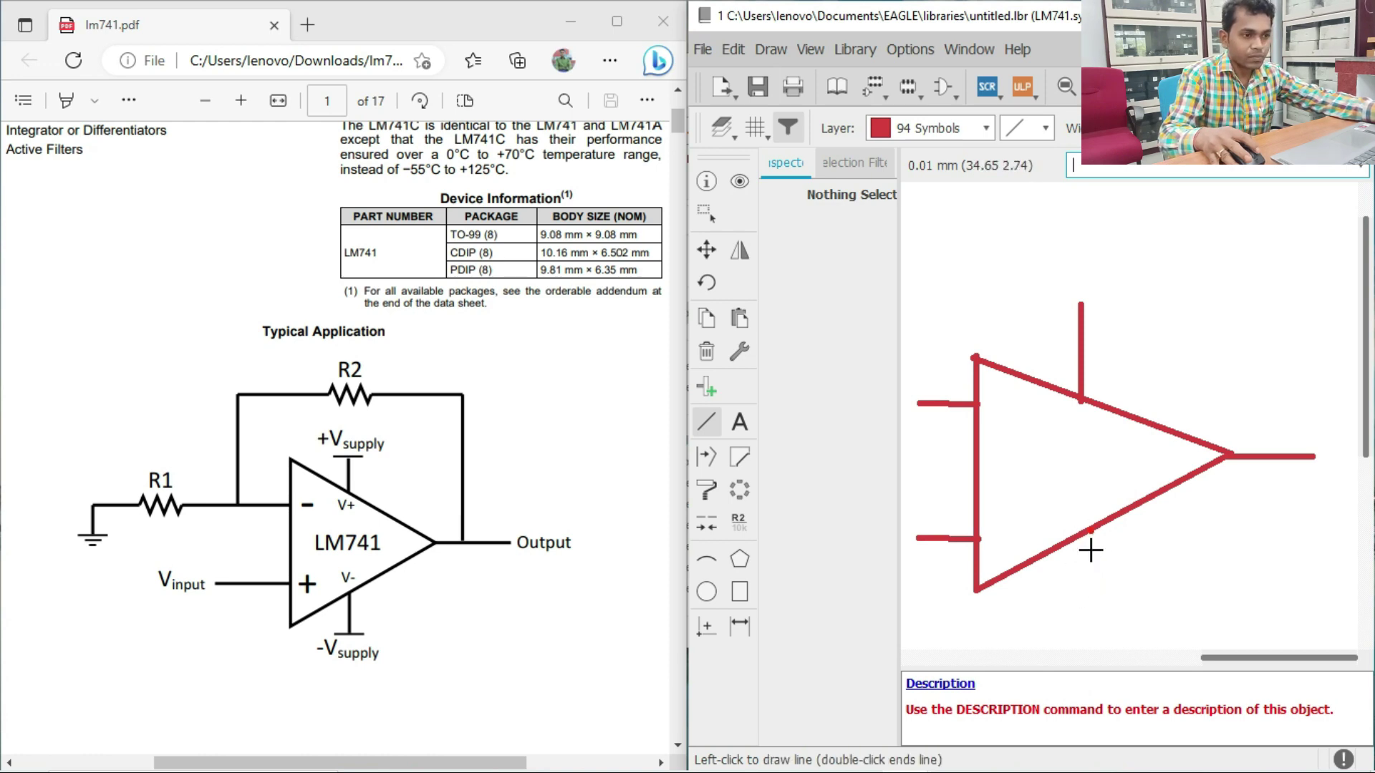
{"action": "left_click", "coordinate": [1090, 610]}
{"action": "key", "text": "Escape"}
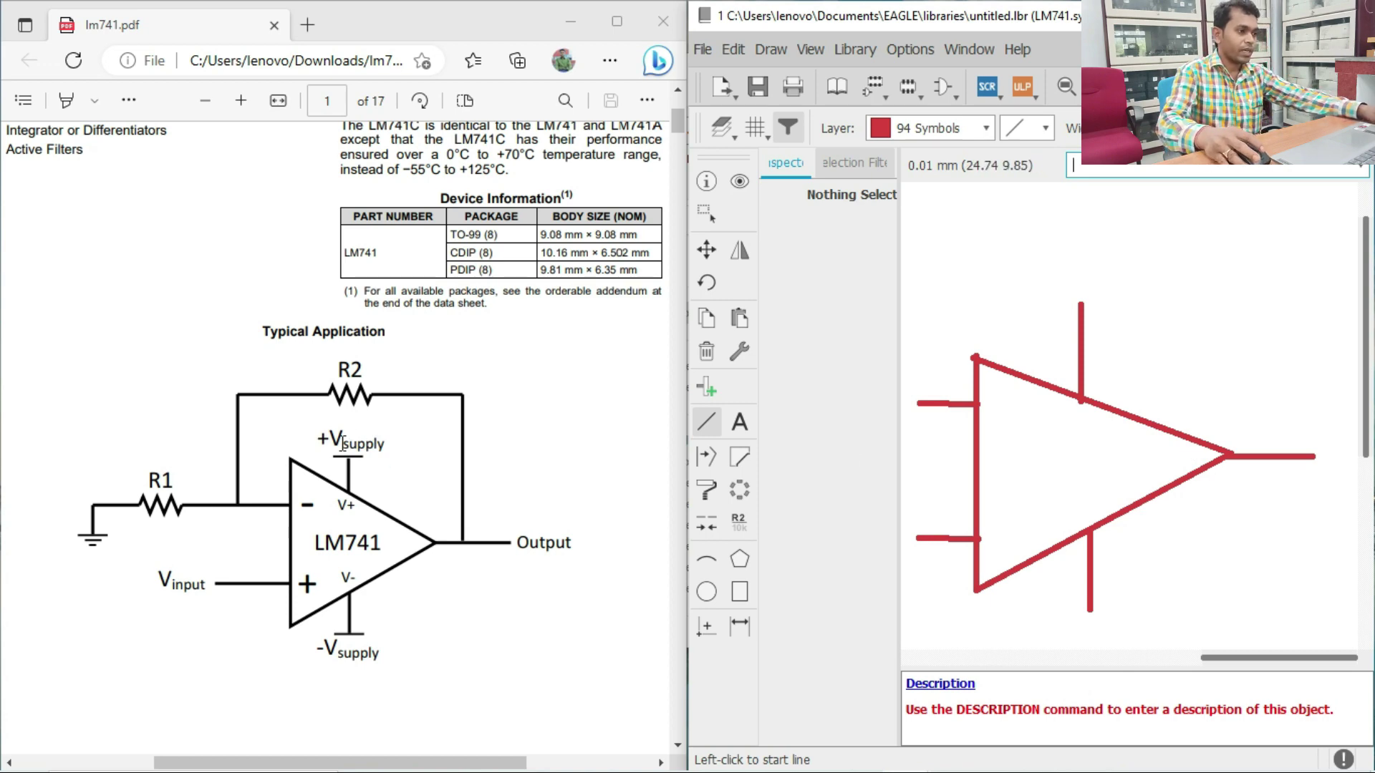
Set the line width to 0.1016 and draw a small minus sign inside the triangle beside the upper input lead
{"action": "scroll", "coordinate": [1103, 409], "scroll_direction": "down", "scroll_amount": 2}
{"action": "scroll", "coordinate": [1030, 405], "scroll_direction": "up", "scroll_amount": 2}
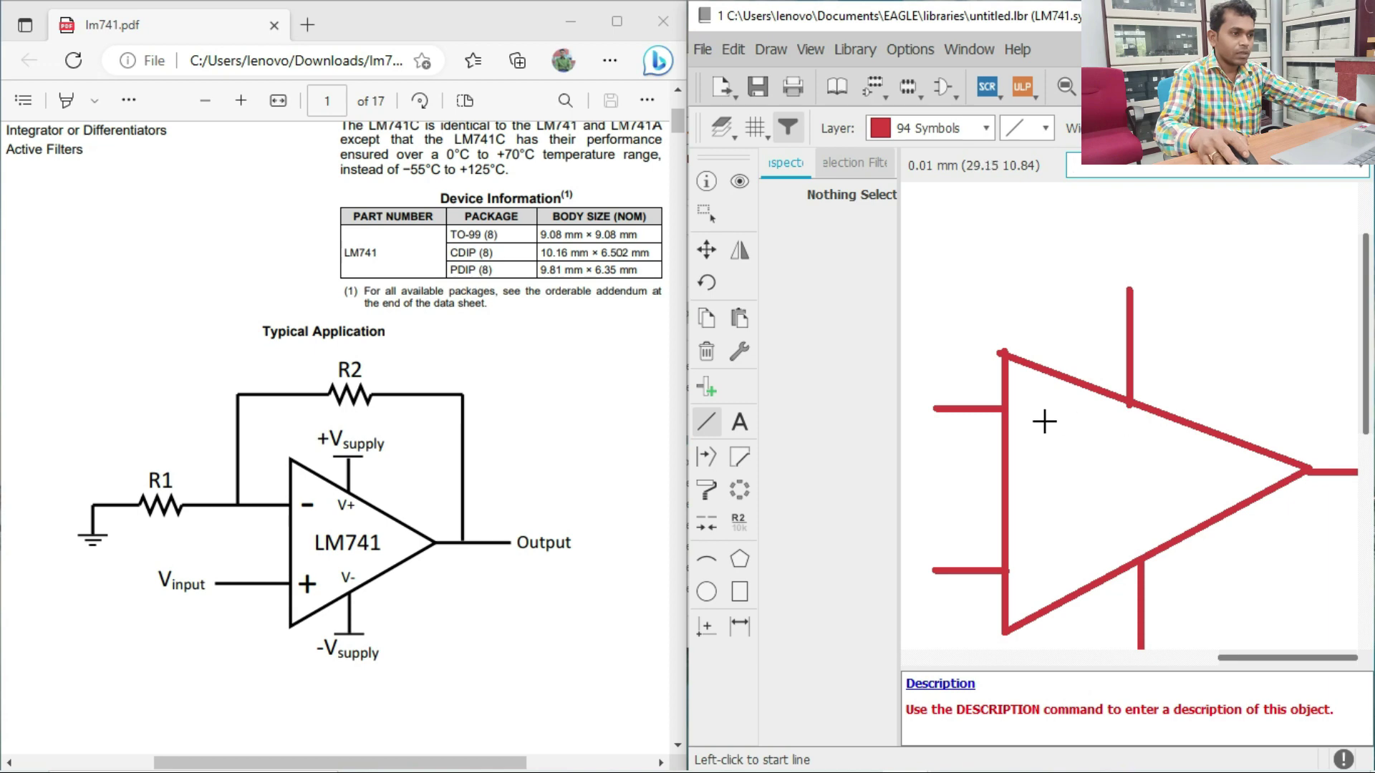
{"action": "left_click", "coordinate": [705, 422]}
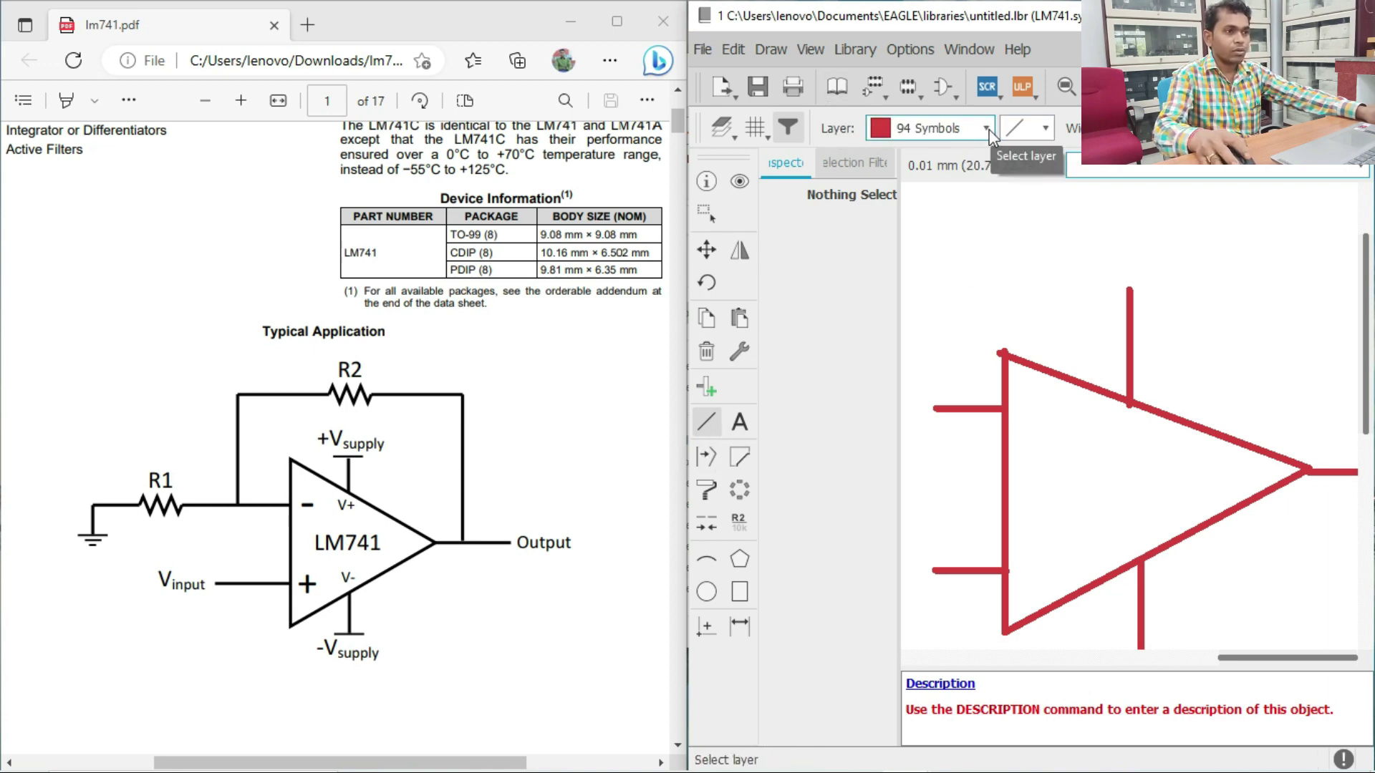
{"action": "left_click", "coordinate": [1174, 127]}
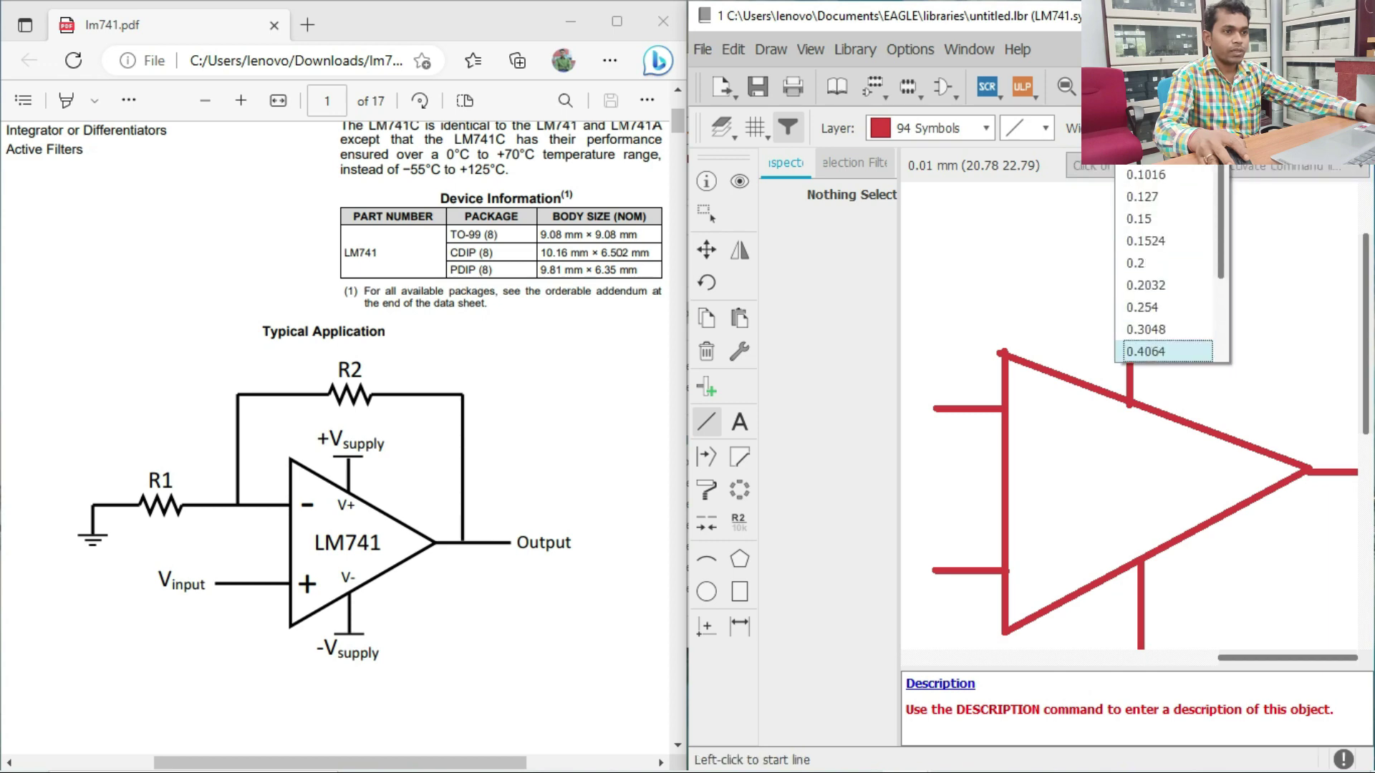
{"action": "left_click", "coordinate": [1158, 178]}
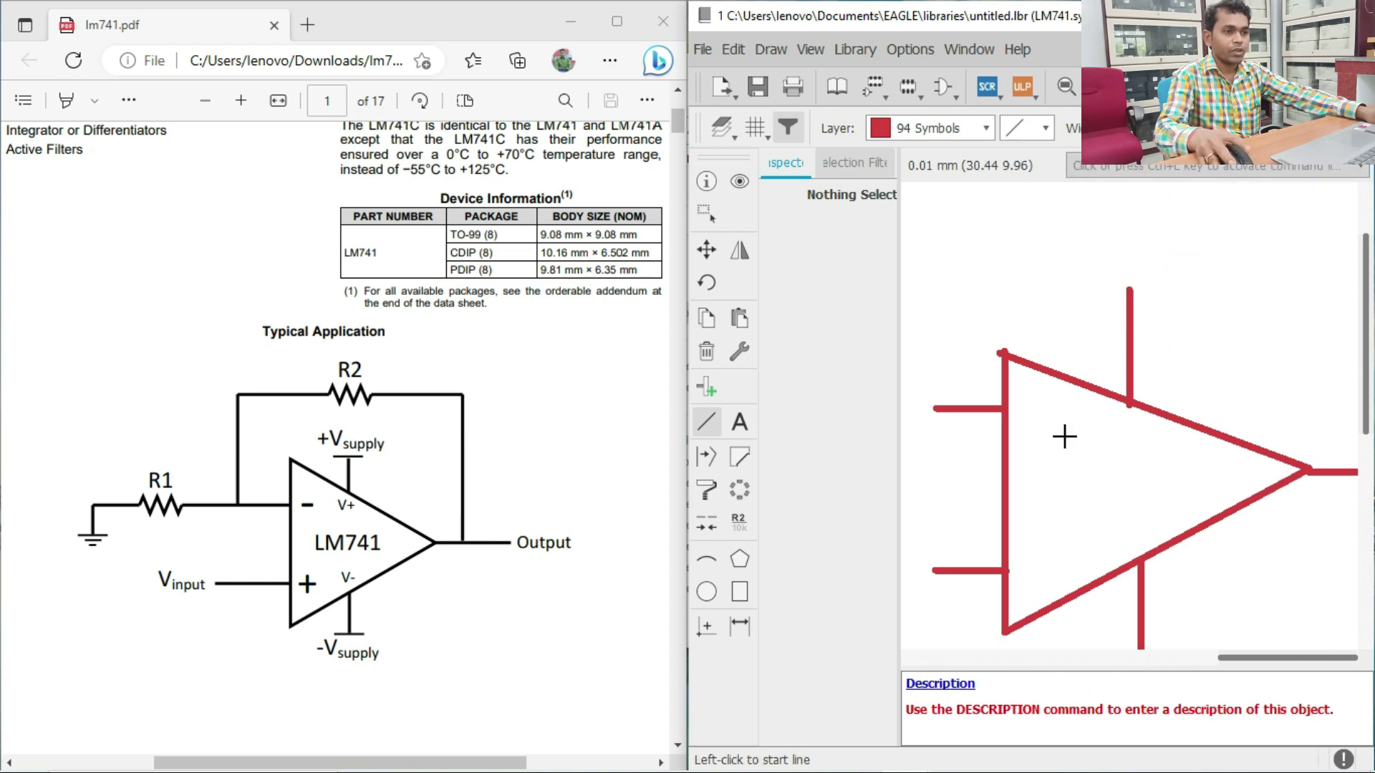
{"action": "left_click", "coordinate": [1031, 409]}
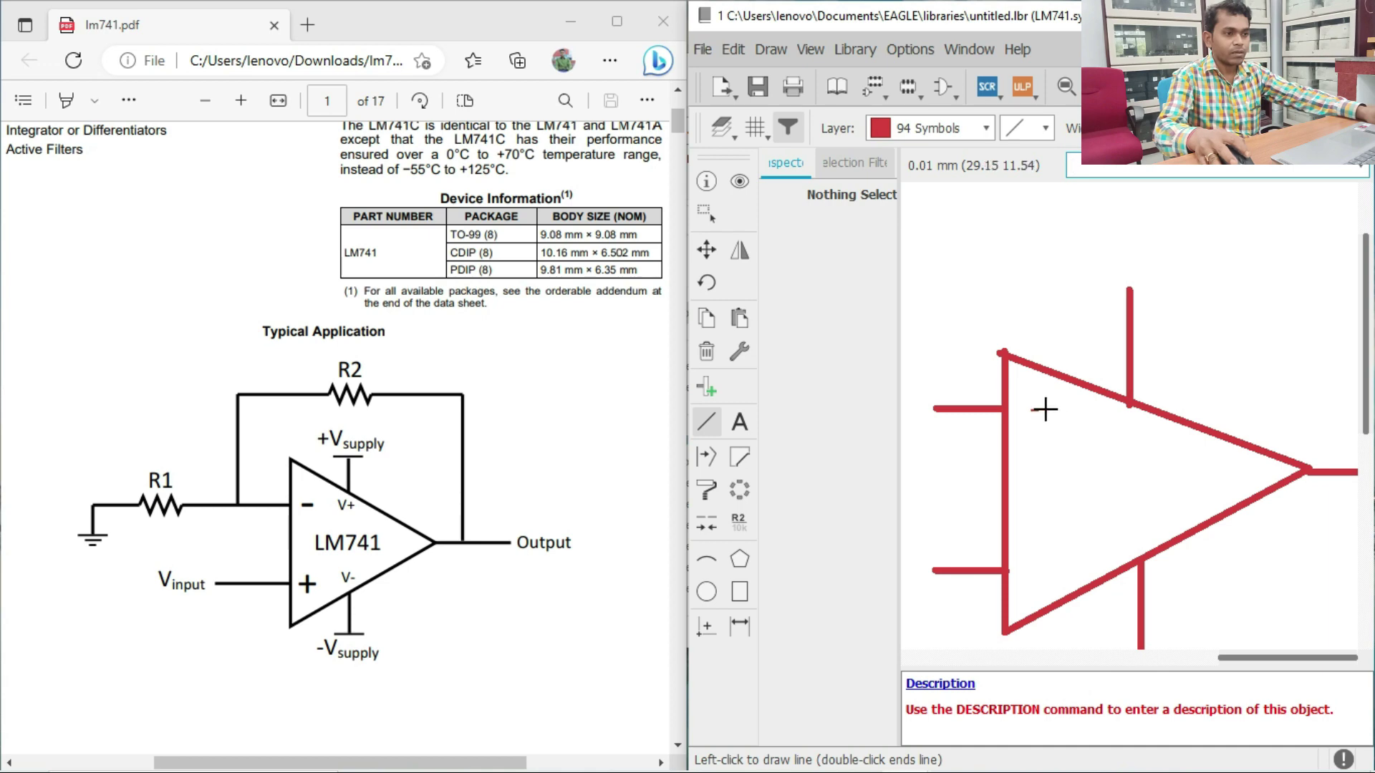
{"action": "left_click", "coordinate": [1044, 409]}
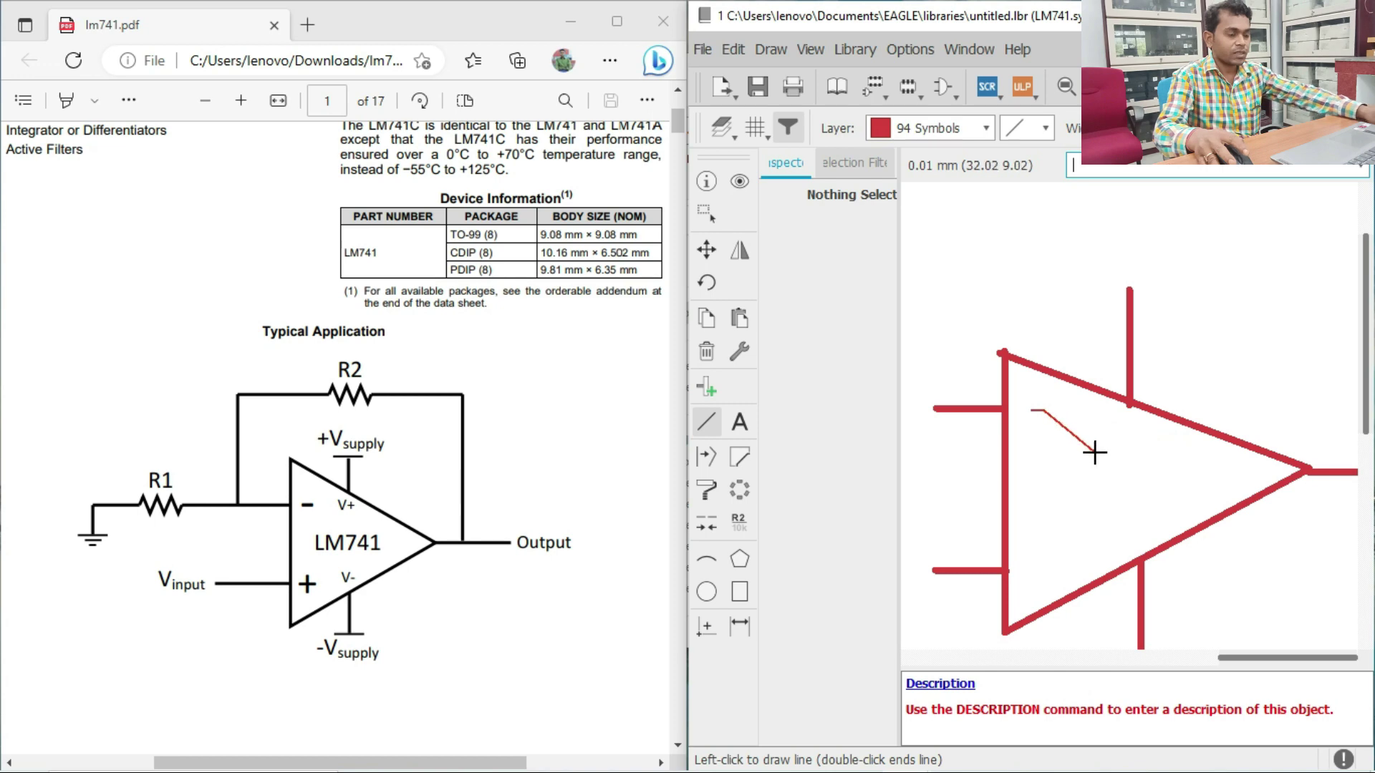
{"action": "key", "text": "Escape"}
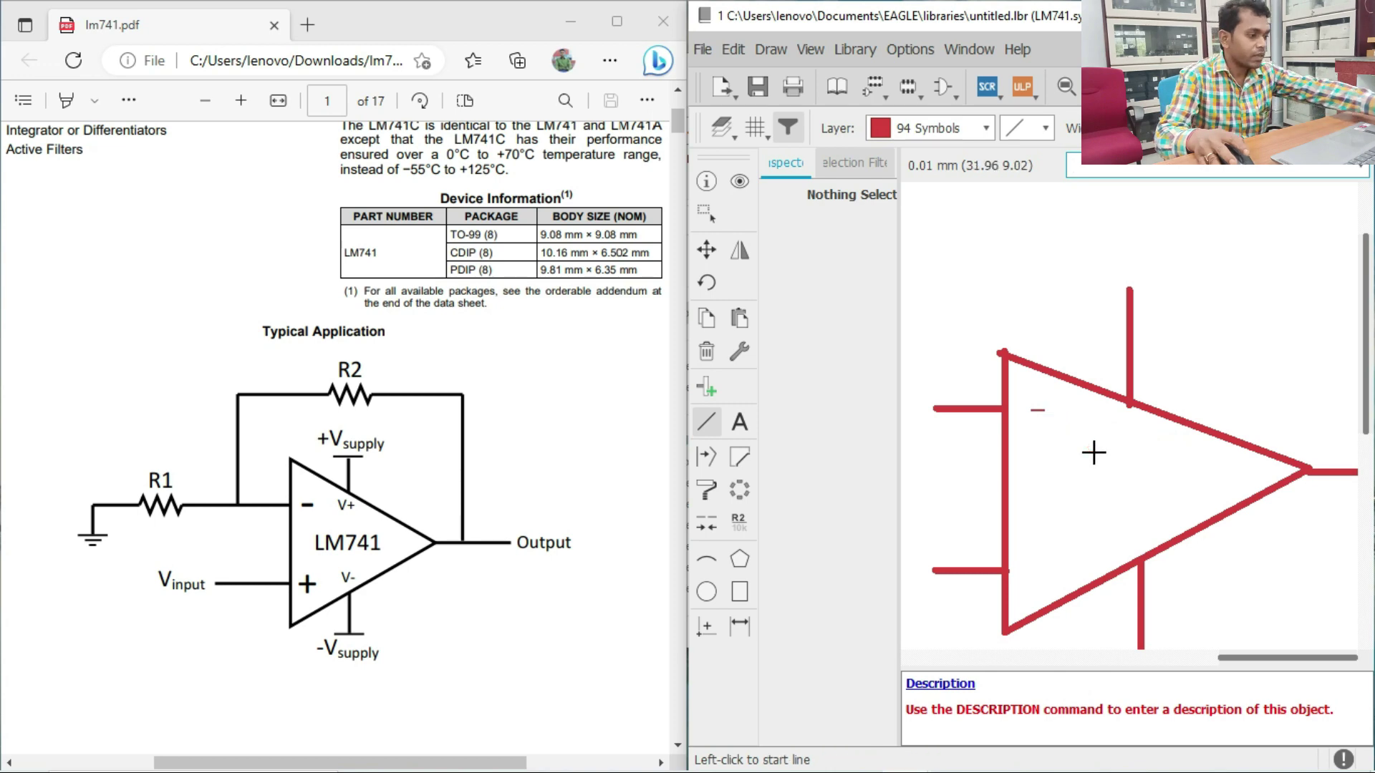
Draw a small plus sign from two crossing lines inside the triangle beside the lower input lead
{"action": "left_click", "coordinate": [1034, 570]}
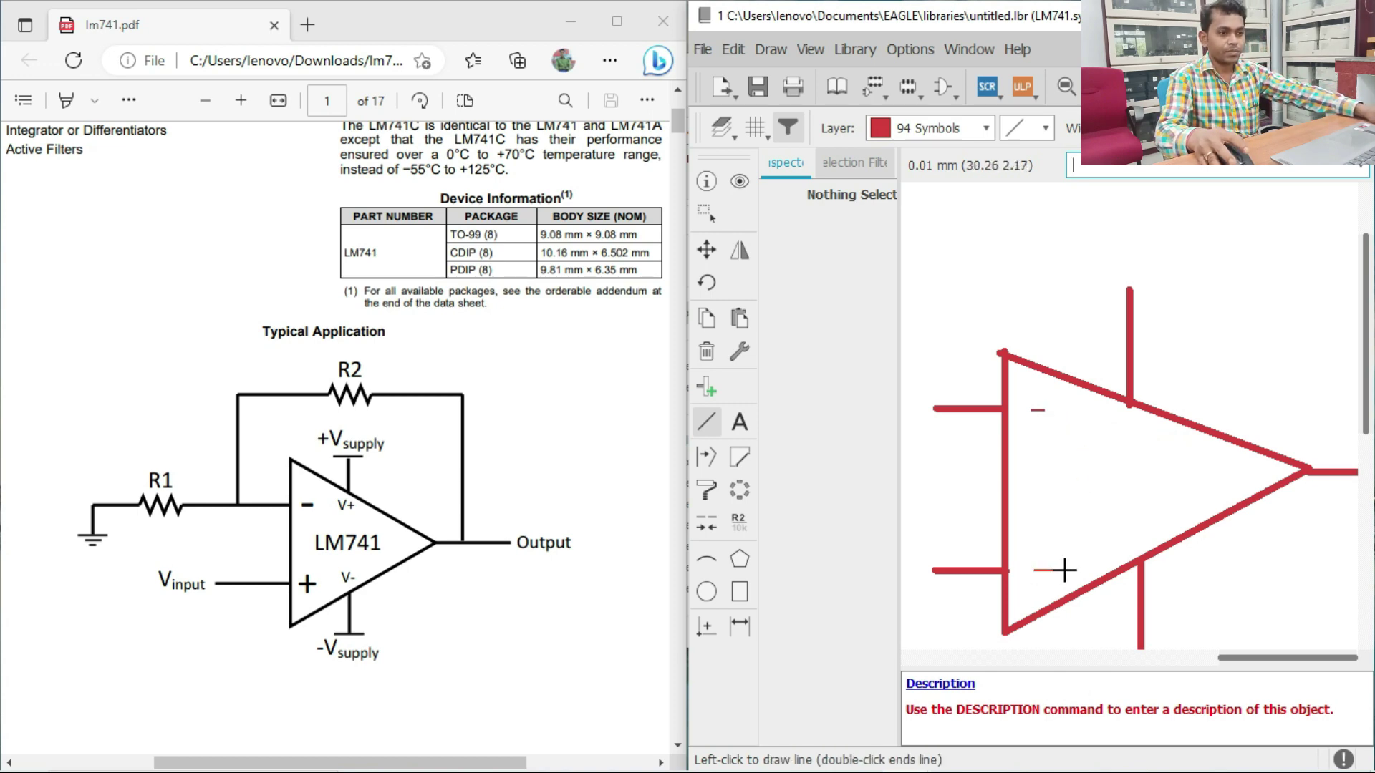
{"action": "left_click", "coordinate": [1067, 567]}
{"action": "key", "text": "Escape"}
{"action": "left_click", "coordinate": [1050, 558]}
{"action": "left_click", "coordinate": [1051, 586]}
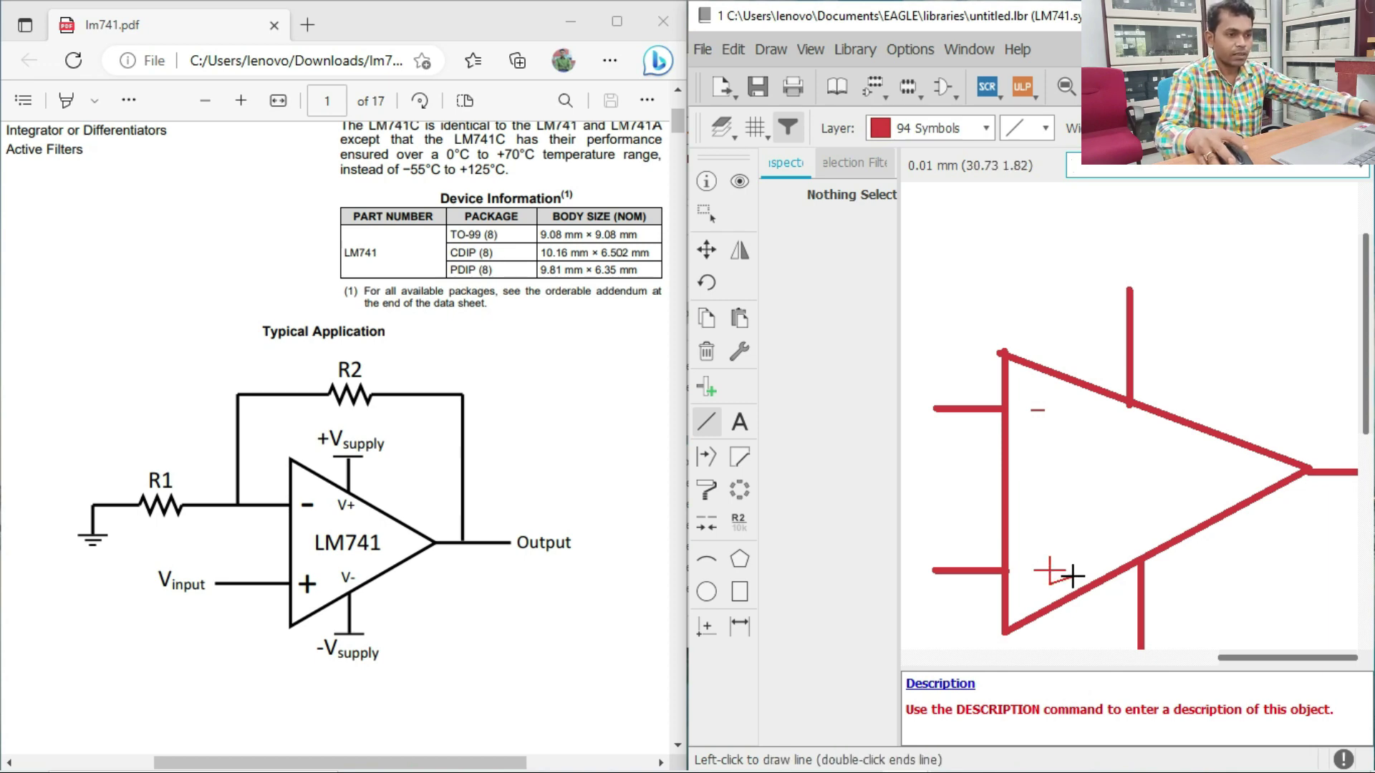
{"action": "key", "text": "Escape"}
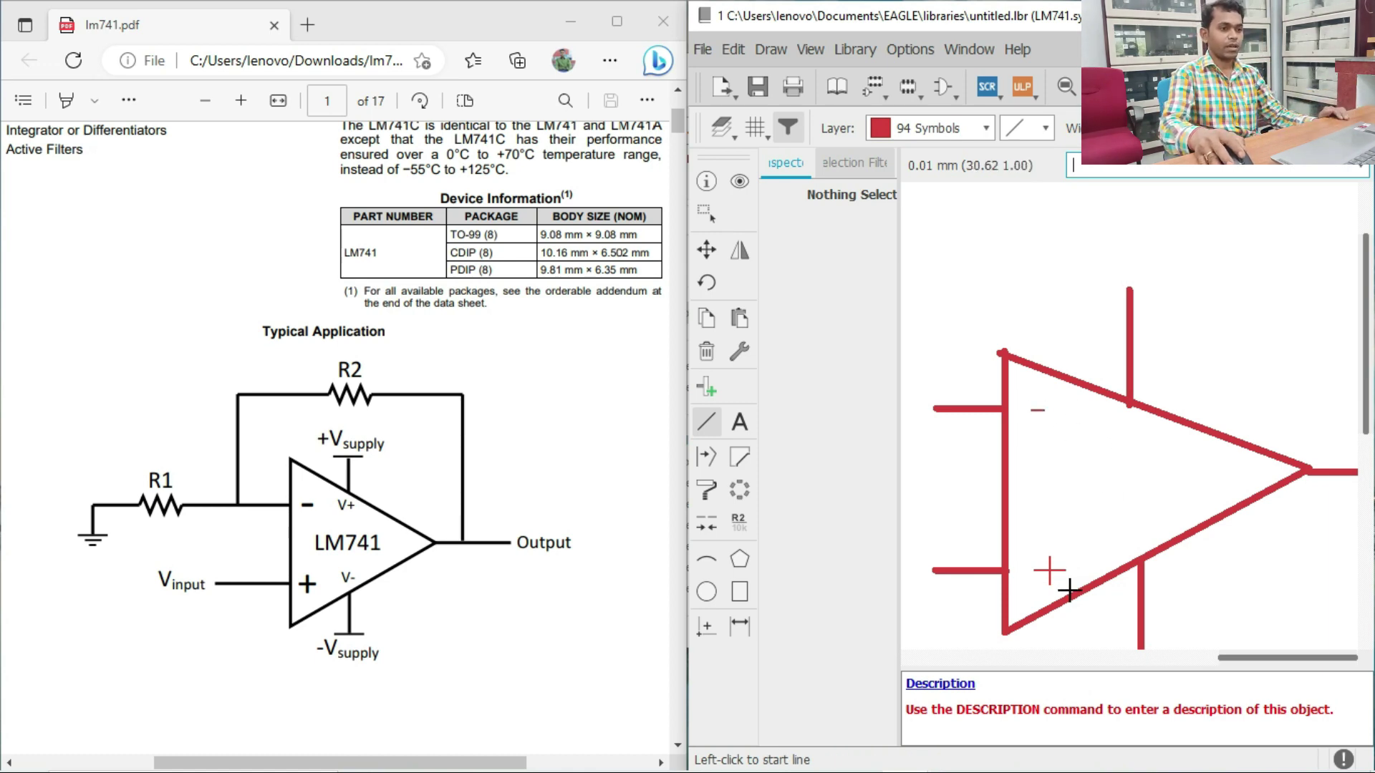
Place the text placeholder >NAME on the Symbols layer just above the triangle's upper corner, next to the V+ lead
{"action": "scroll", "coordinate": [1040, 463], "scroll_direction": "down", "scroll_amount": 1}
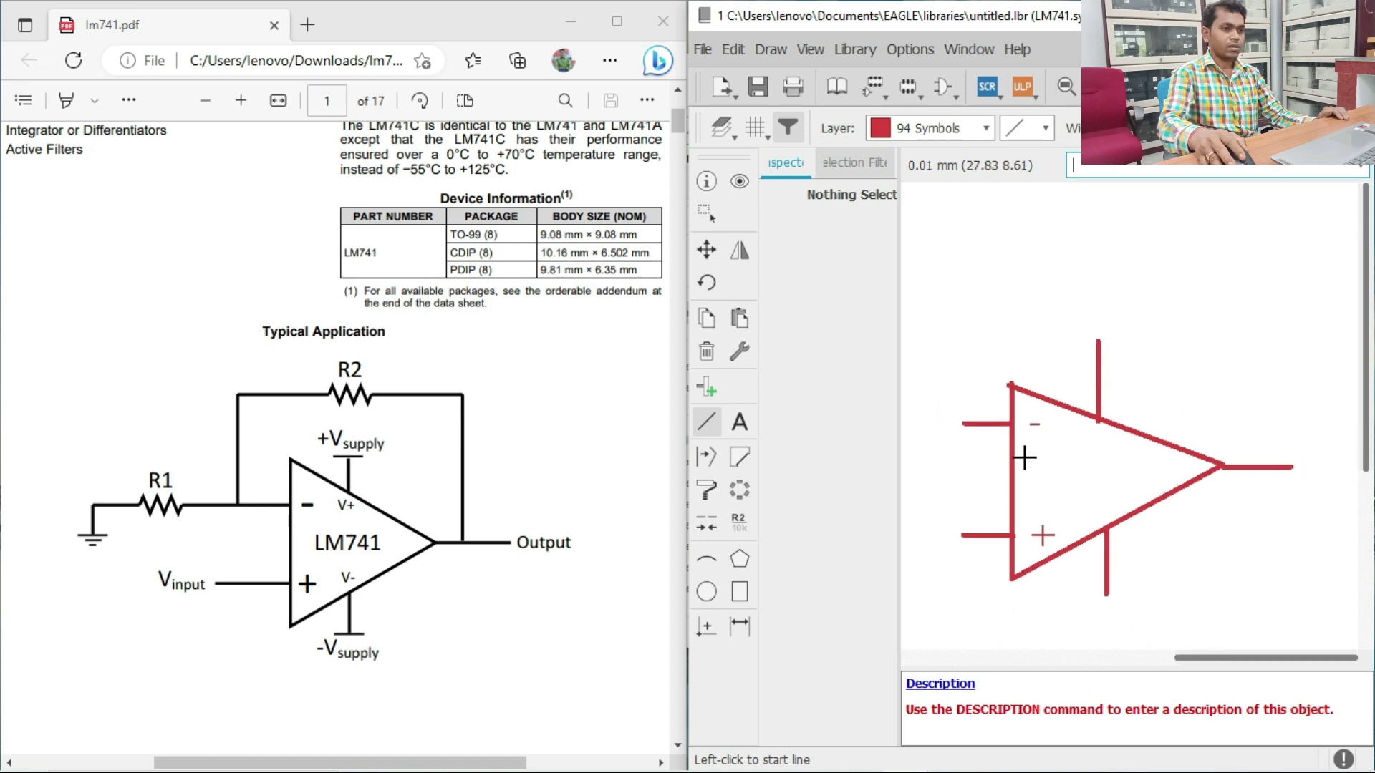
{"action": "scroll", "coordinate": [1064, 405], "scroll_direction": "down", "scroll_amount": 2}
{"action": "scroll", "coordinate": [1046, 392], "scroll_direction": "up", "scroll_amount": 4}
{"action": "scroll", "coordinate": [1048, 393], "scroll_direction": "down", "scroll_amount": 3}
{"action": "scroll", "coordinate": [1048, 393], "scroll_direction": "down", "scroll_amount": 1}
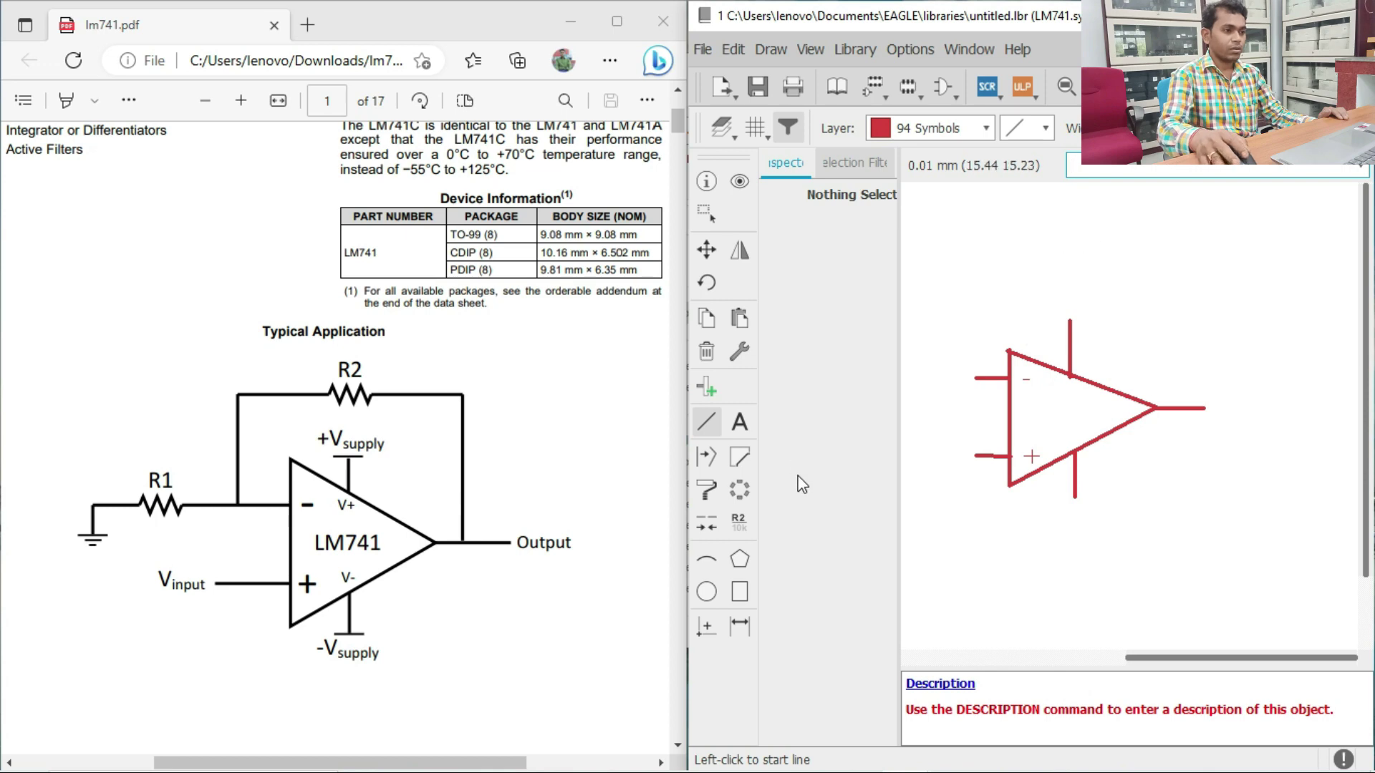
{"action": "left_click", "coordinate": [742, 426]}
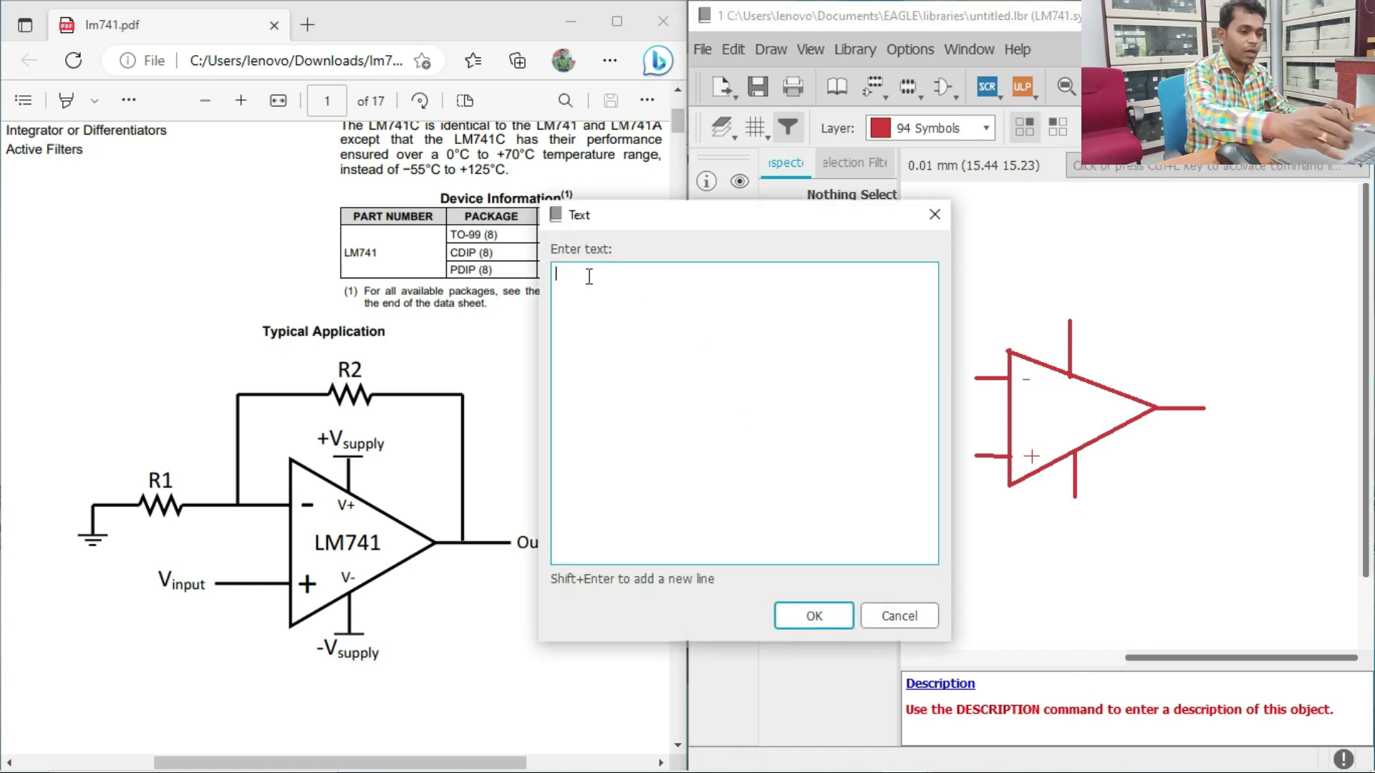
{"action": "type", "text": ">NAME"}
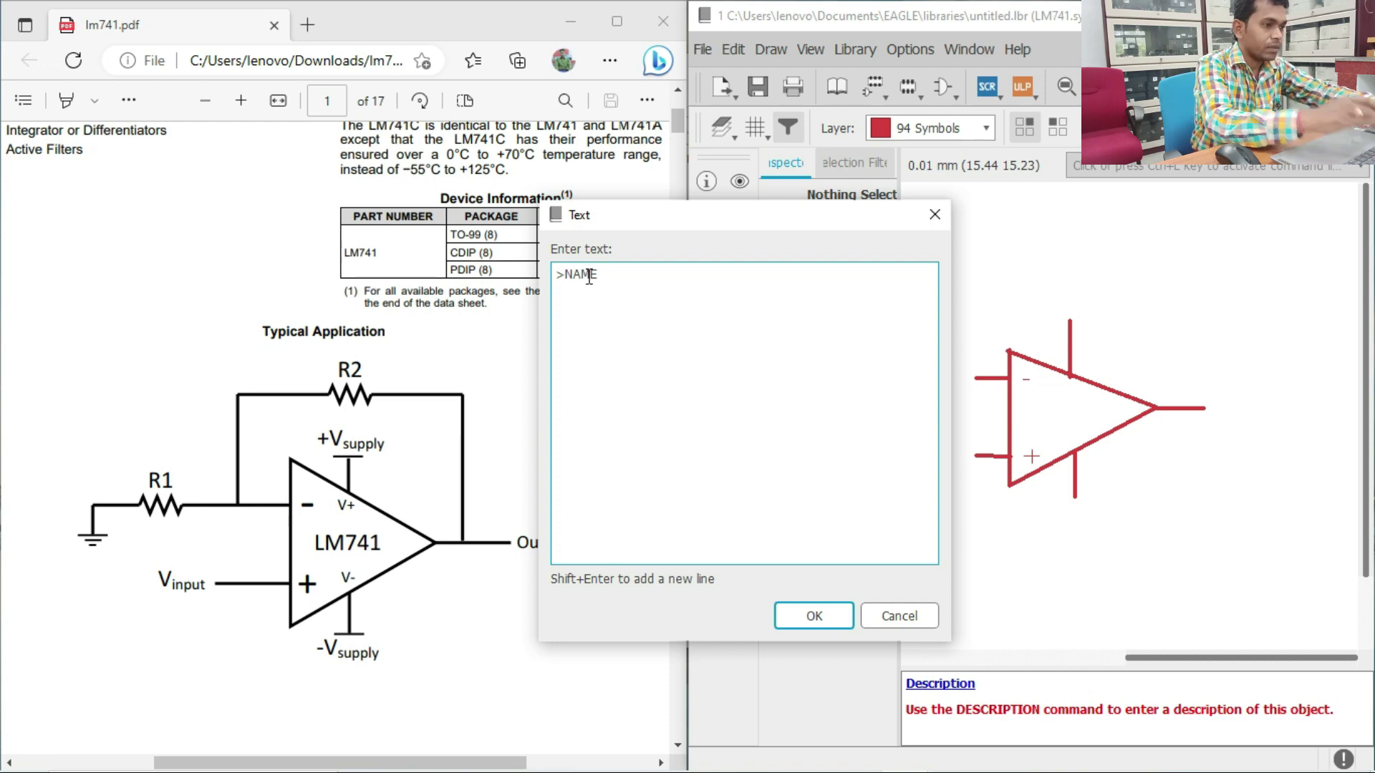
{"action": "left_click", "coordinate": [812, 615]}
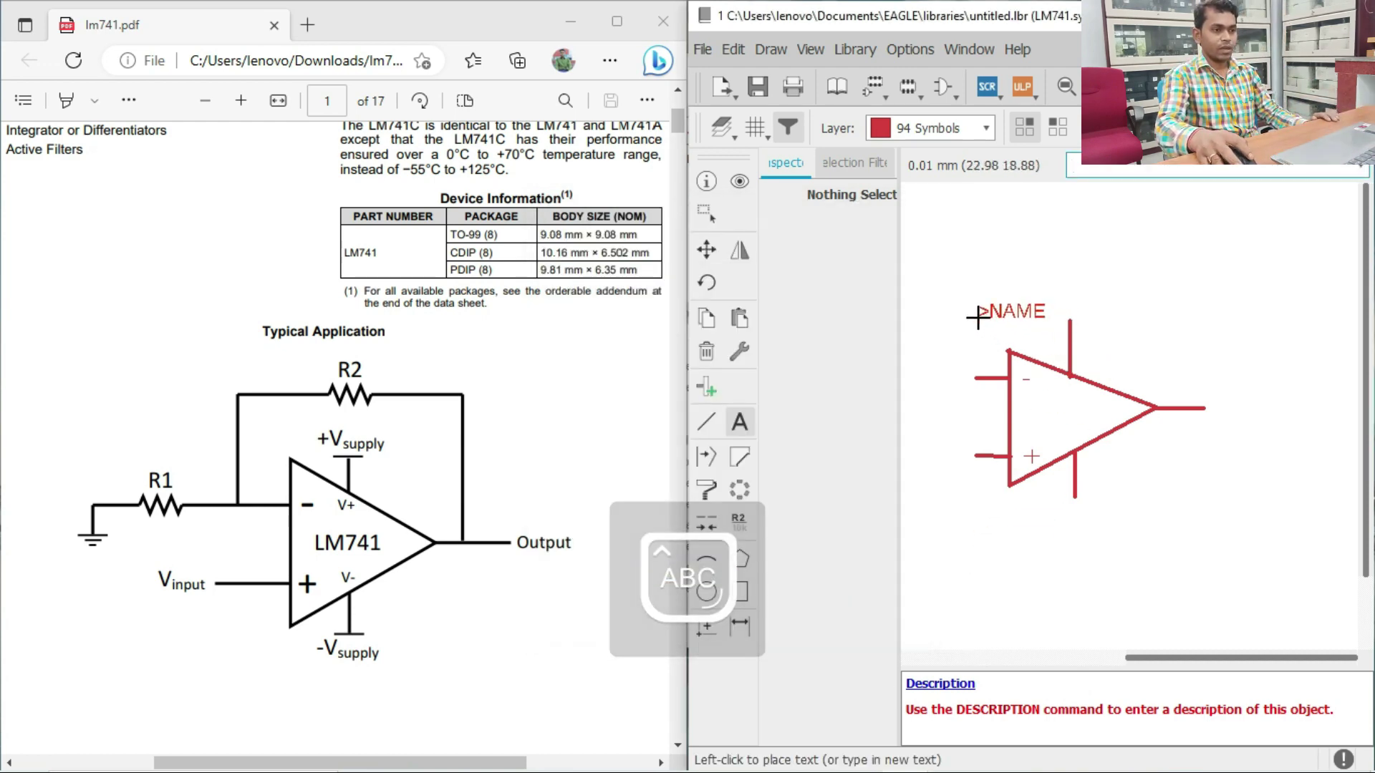
{"action": "left_click", "coordinate": [983, 317]}
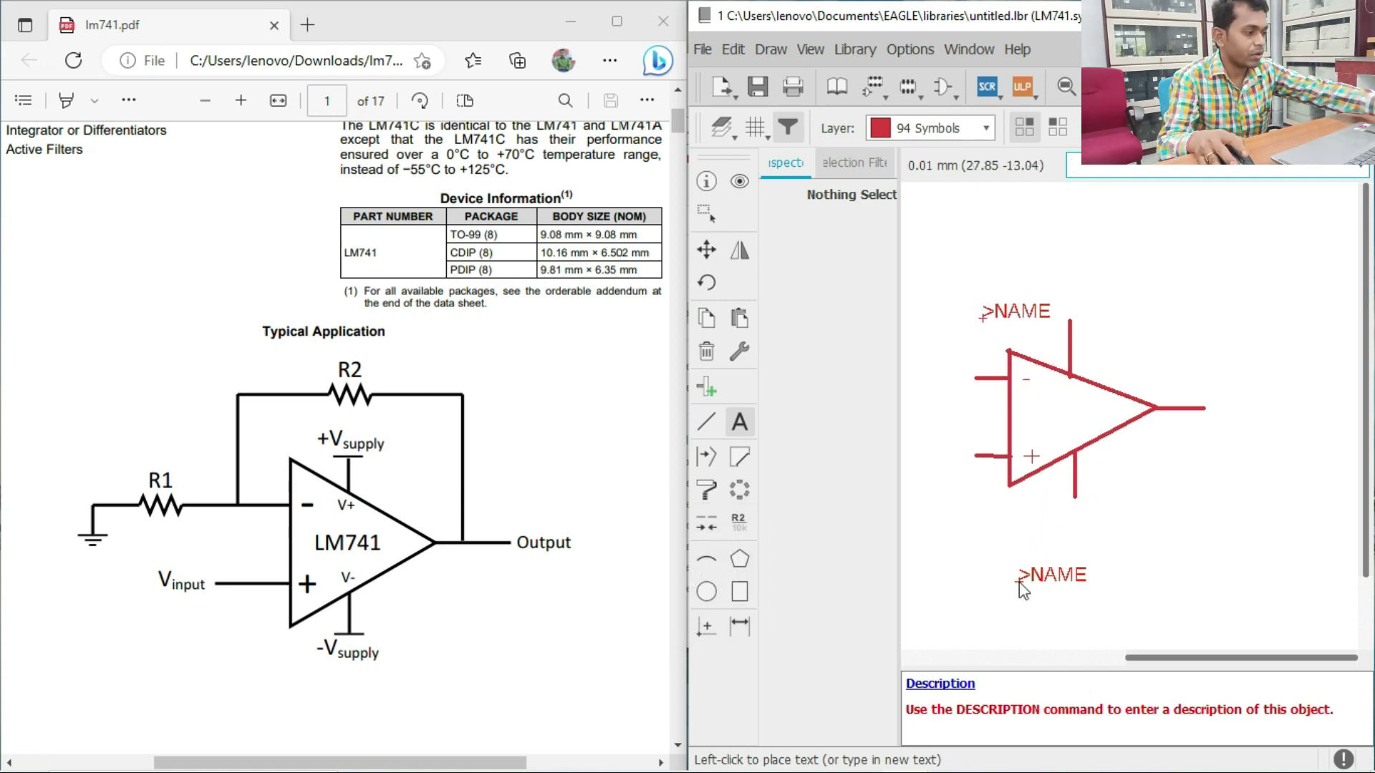
{"action": "key", "text": "Escape"}
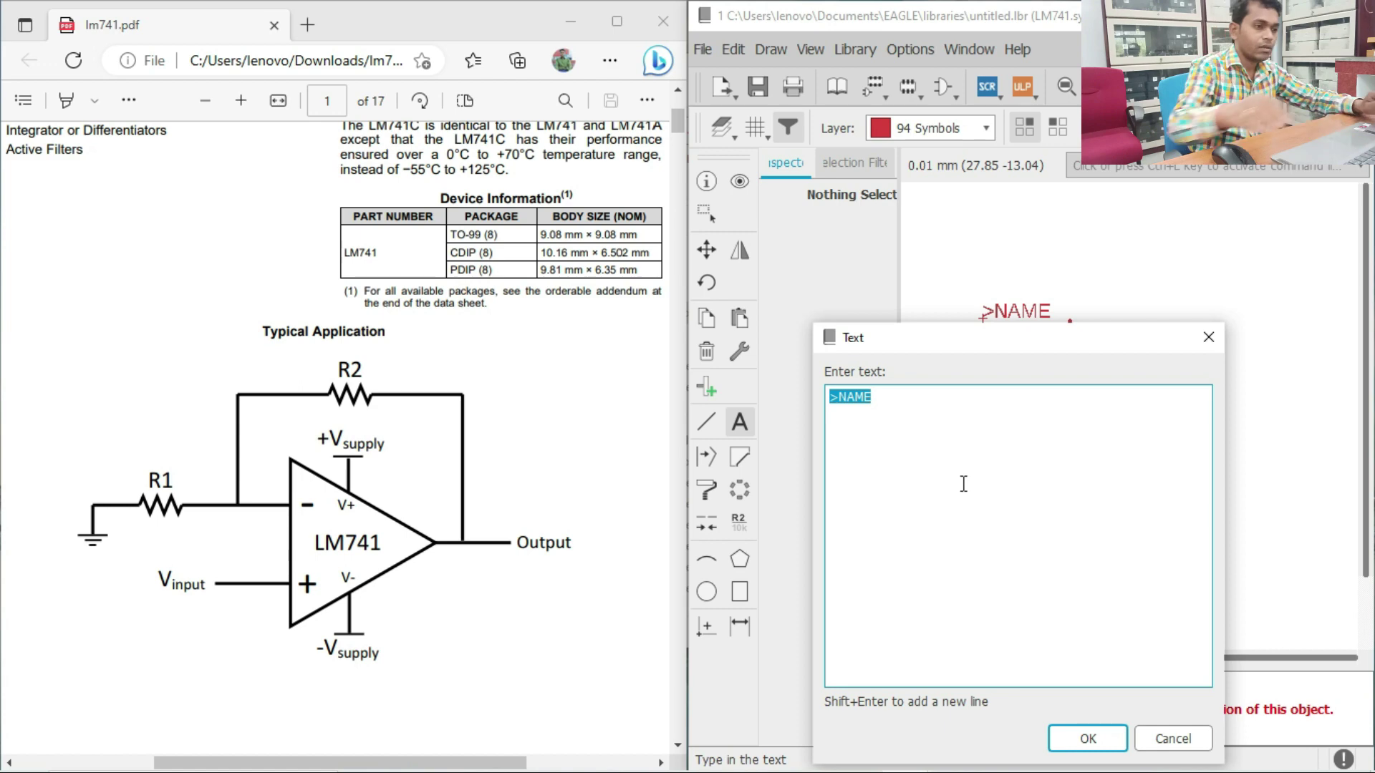
Place the text placeholder >VALUE inside the triangle between the minus and plus signs, then end text placement
{"action": "left_click", "coordinate": [903, 399]}
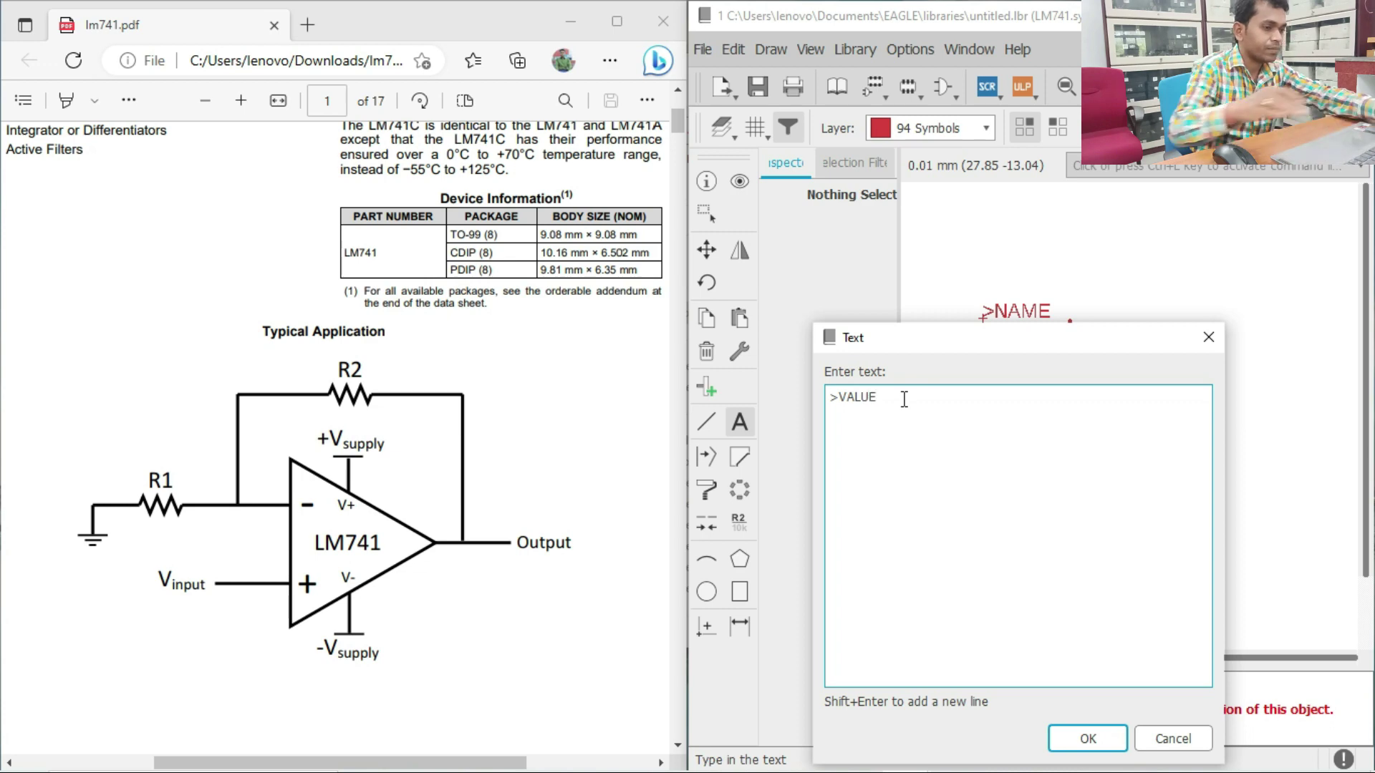
{"action": "left_click", "coordinate": [1088, 735]}
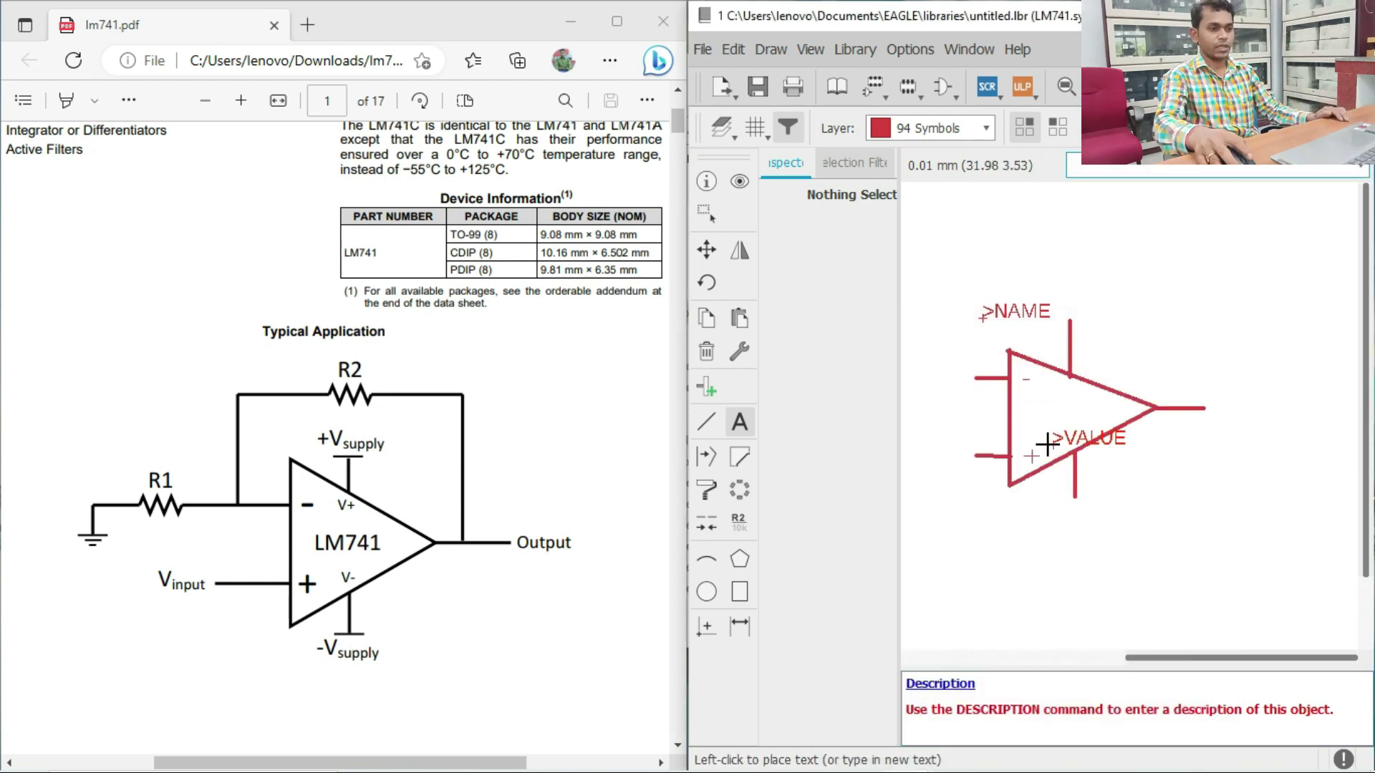
{"action": "left_click", "coordinate": [1026, 417]}
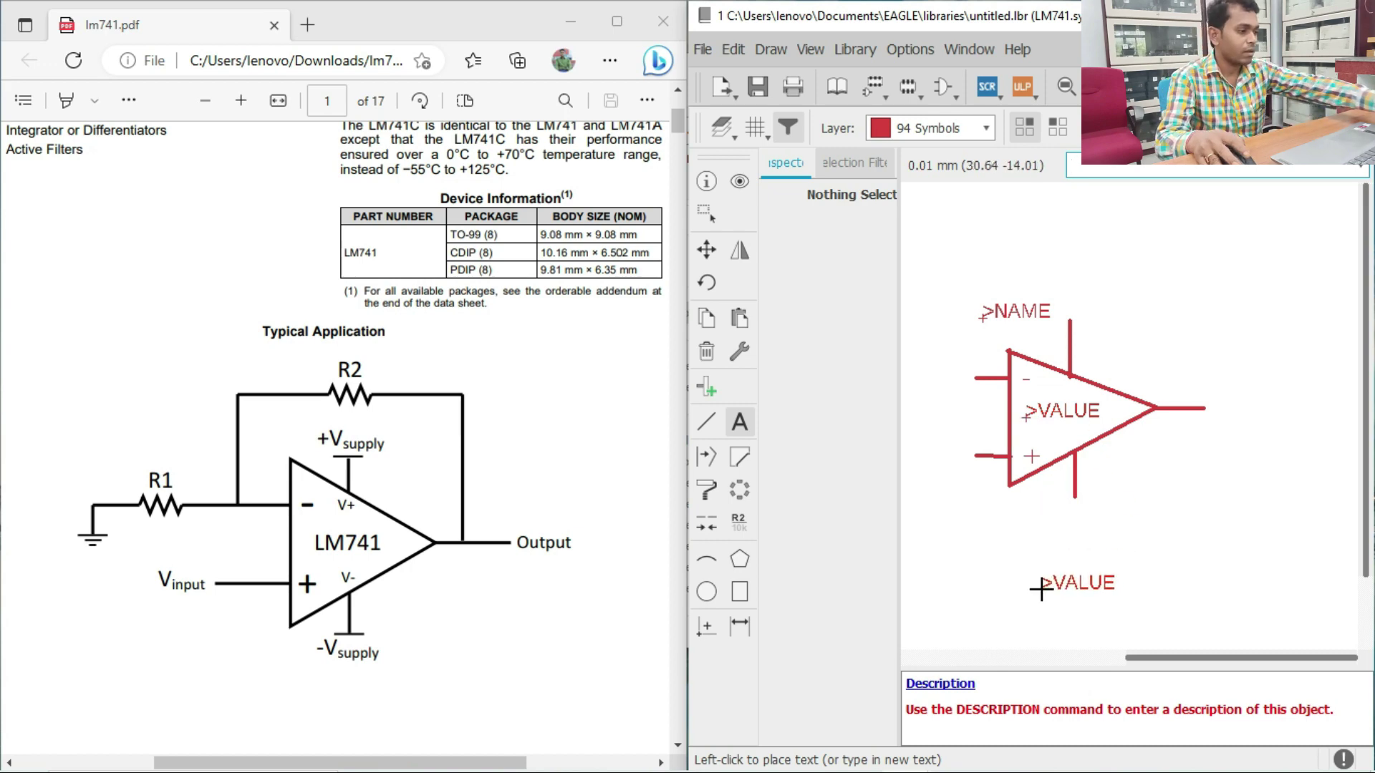
{"action": "key", "text": "Escape"}
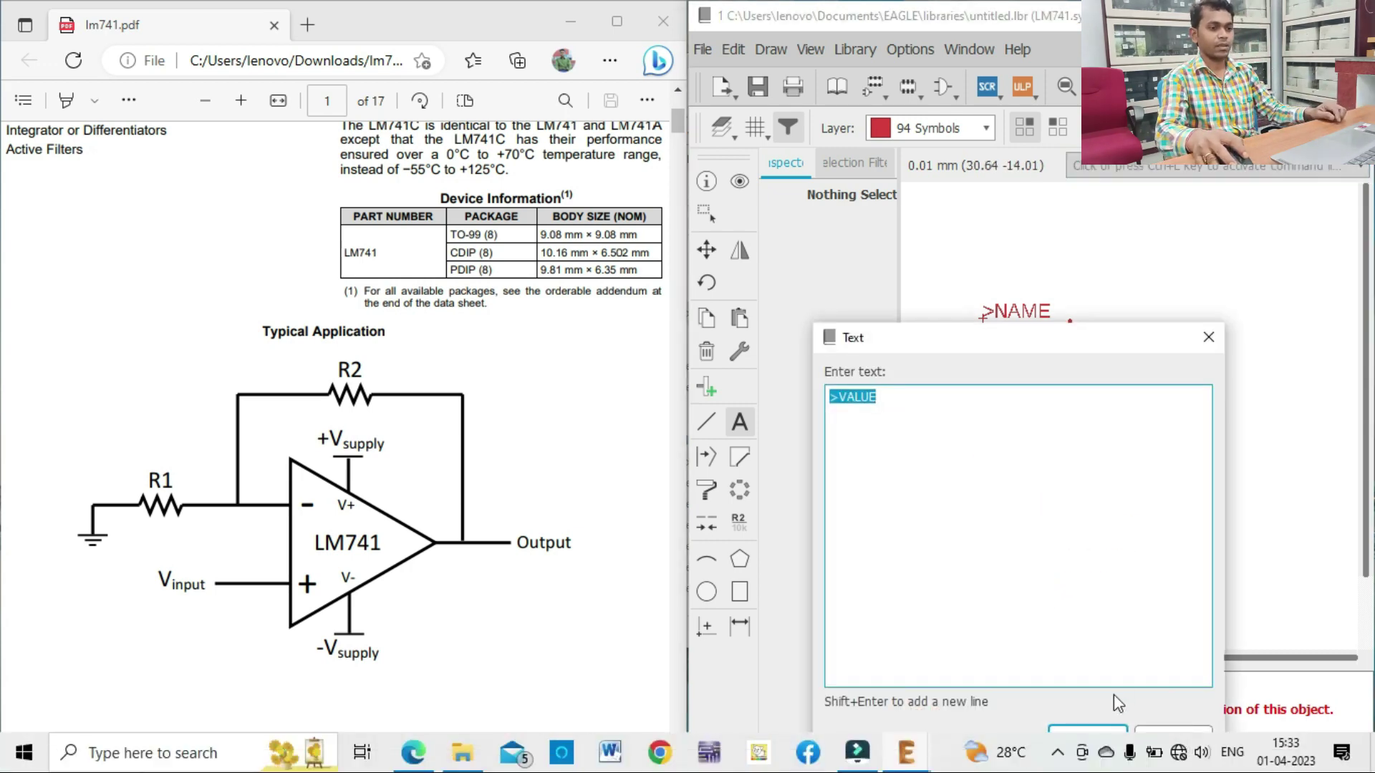
{"action": "left_click", "coordinate": [1169, 733]}
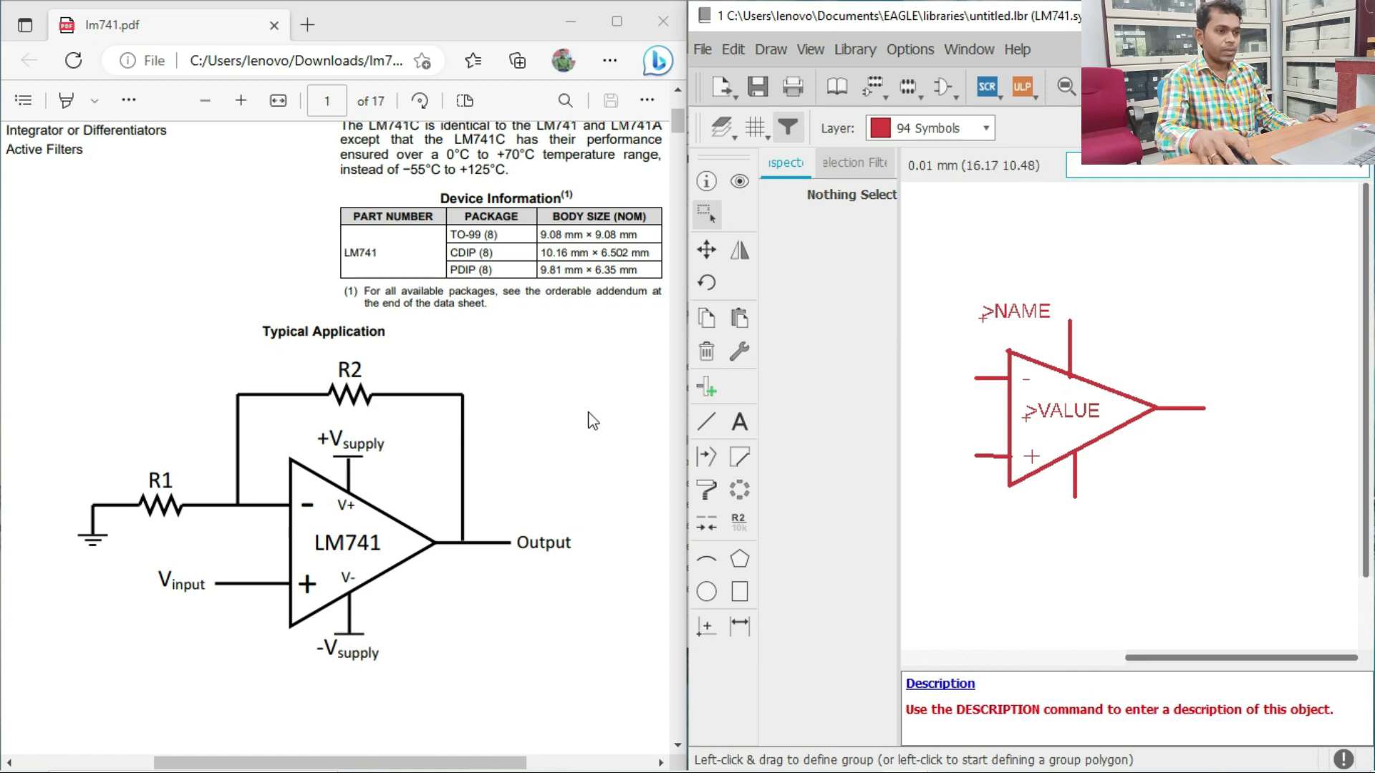
Place one pin at the outer end of each of the two input leads, aligned with the lead
{"action": "left_click", "coordinate": [714, 388]}
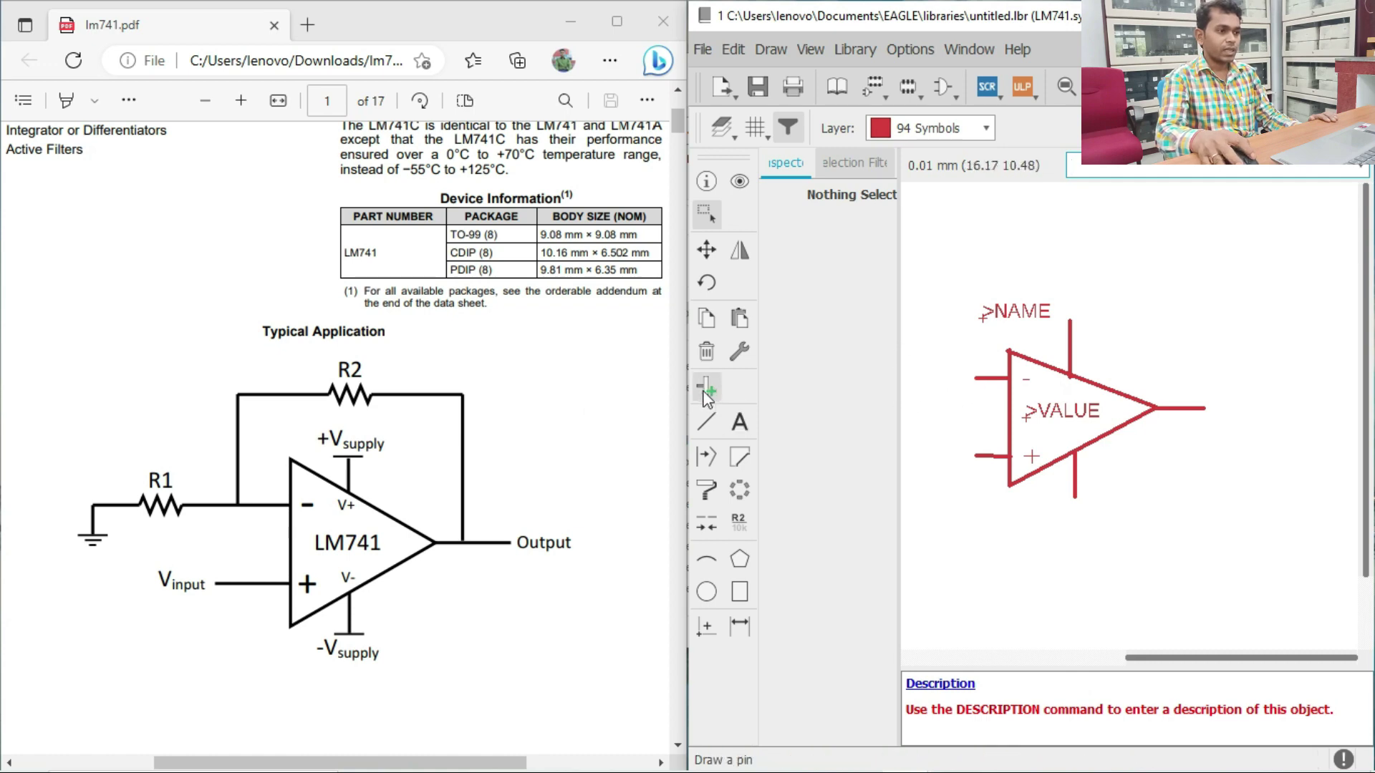
{"action": "scroll", "coordinate": [922, 387], "scroll_direction": "up", "scroll_amount": 5}
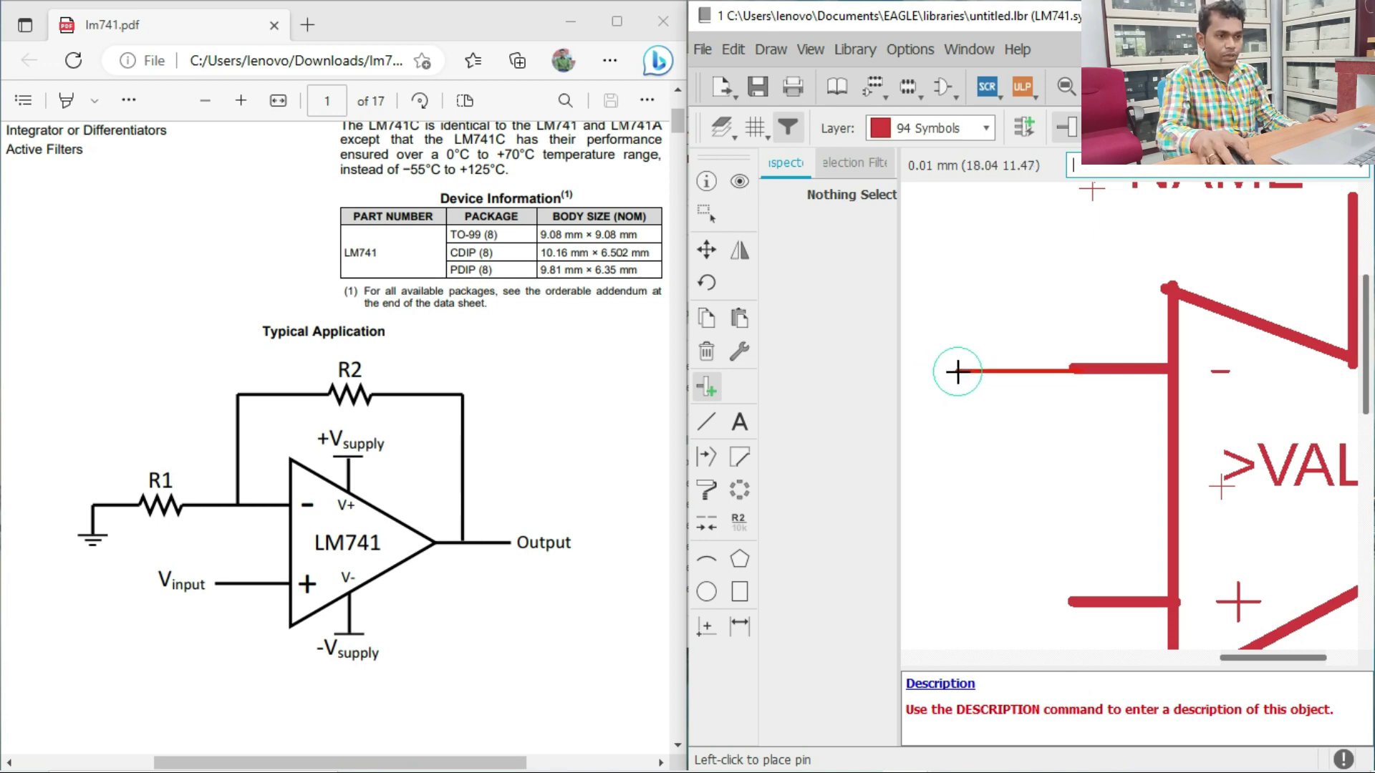
{"action": "left_click", "coordinate": [946, 381]}
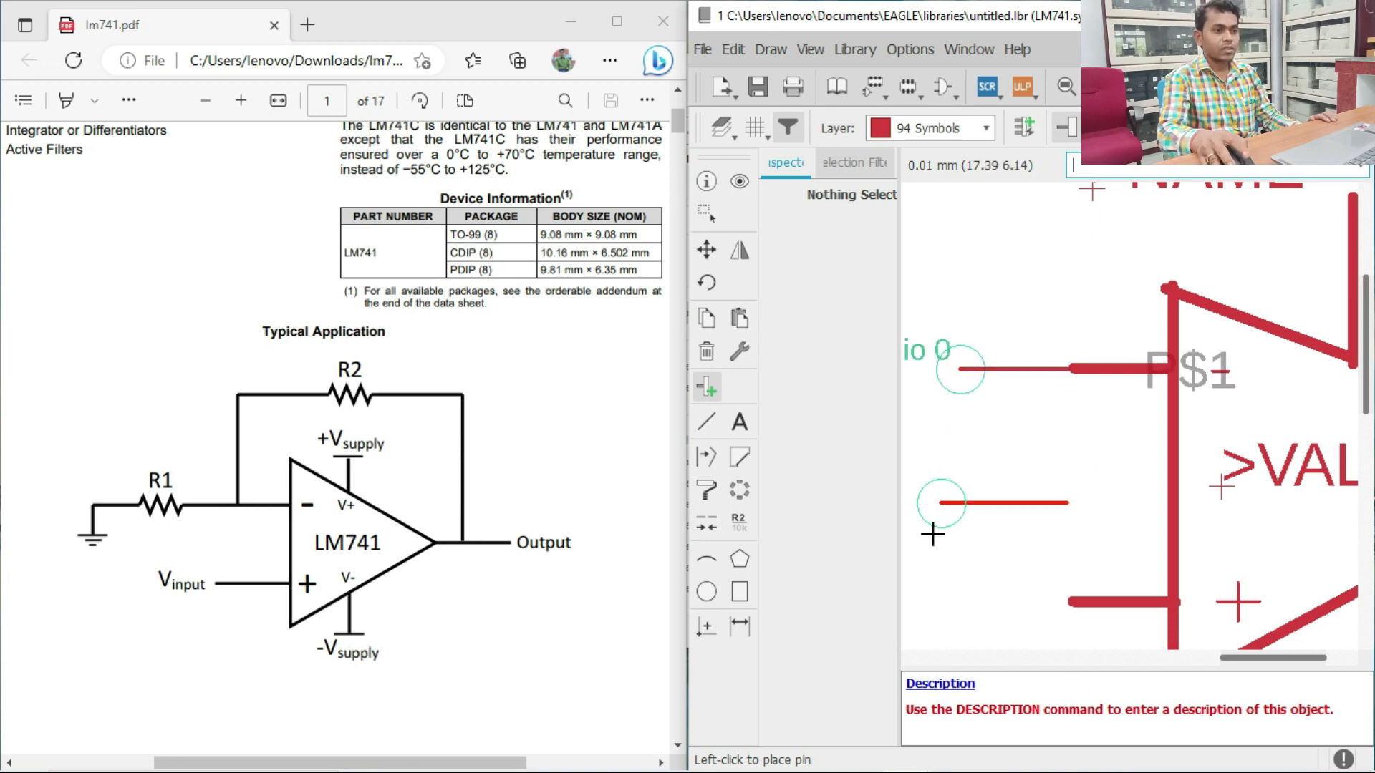
{"action": "left_click", "coordinate": [955, 603]}
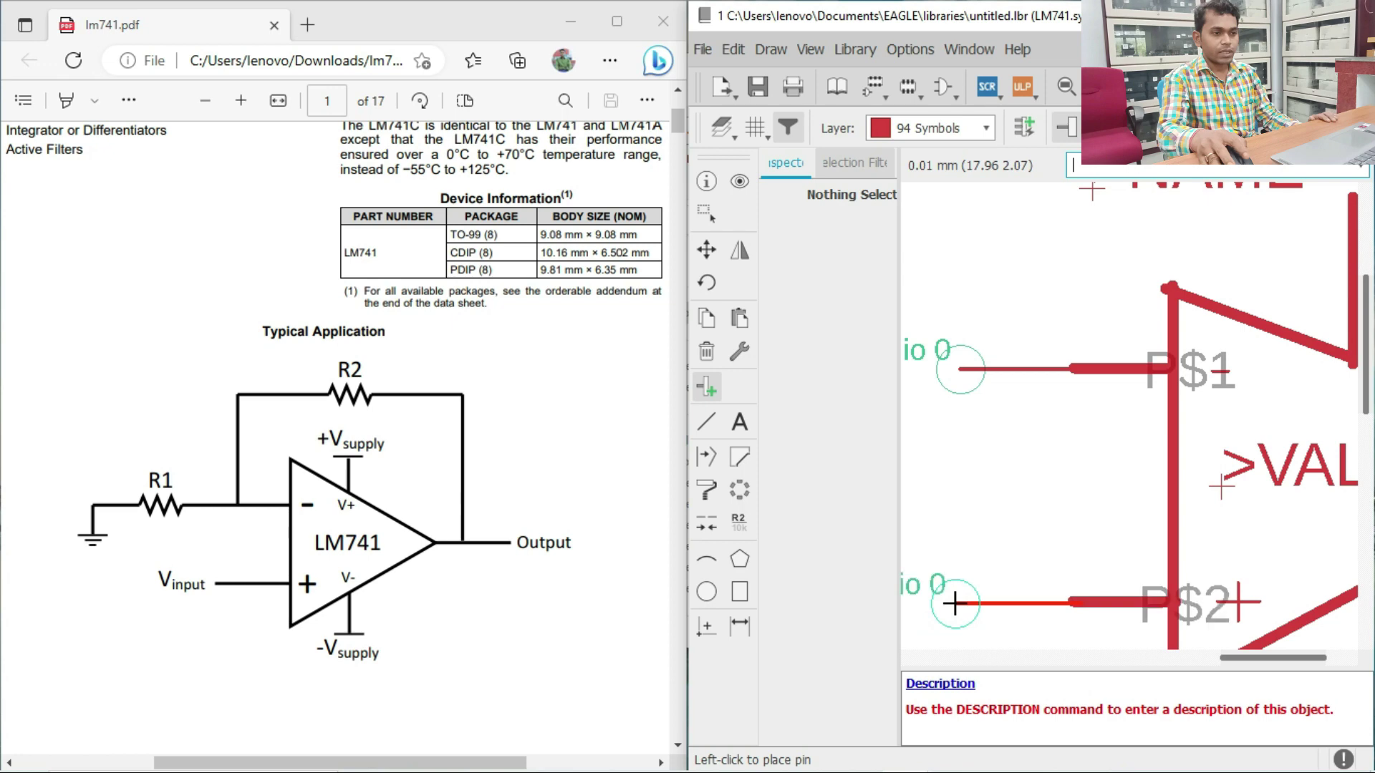
Place a pin at the outer end of the output lead, rotated so it extends outward from the triangle's tip
{"action": "scroll", "coordinate": [931, 426], "scroll_direction": "down", "scroll_amount": 2}
{"action": "scroll", "coordinate": [1123, 479], "scroll_direction": "down", "scroll_amount": 2}
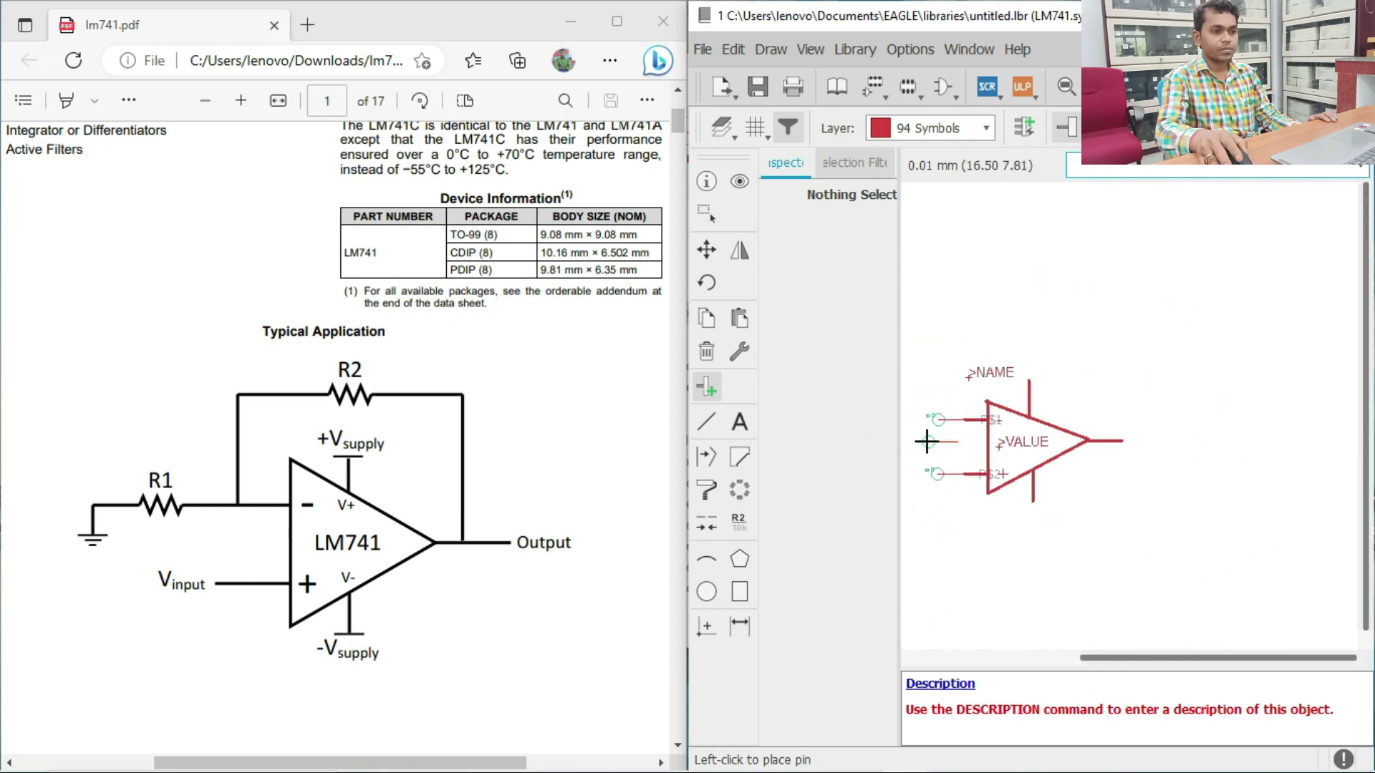
{"action": "right_click", "coordinate": [1117, 391]}
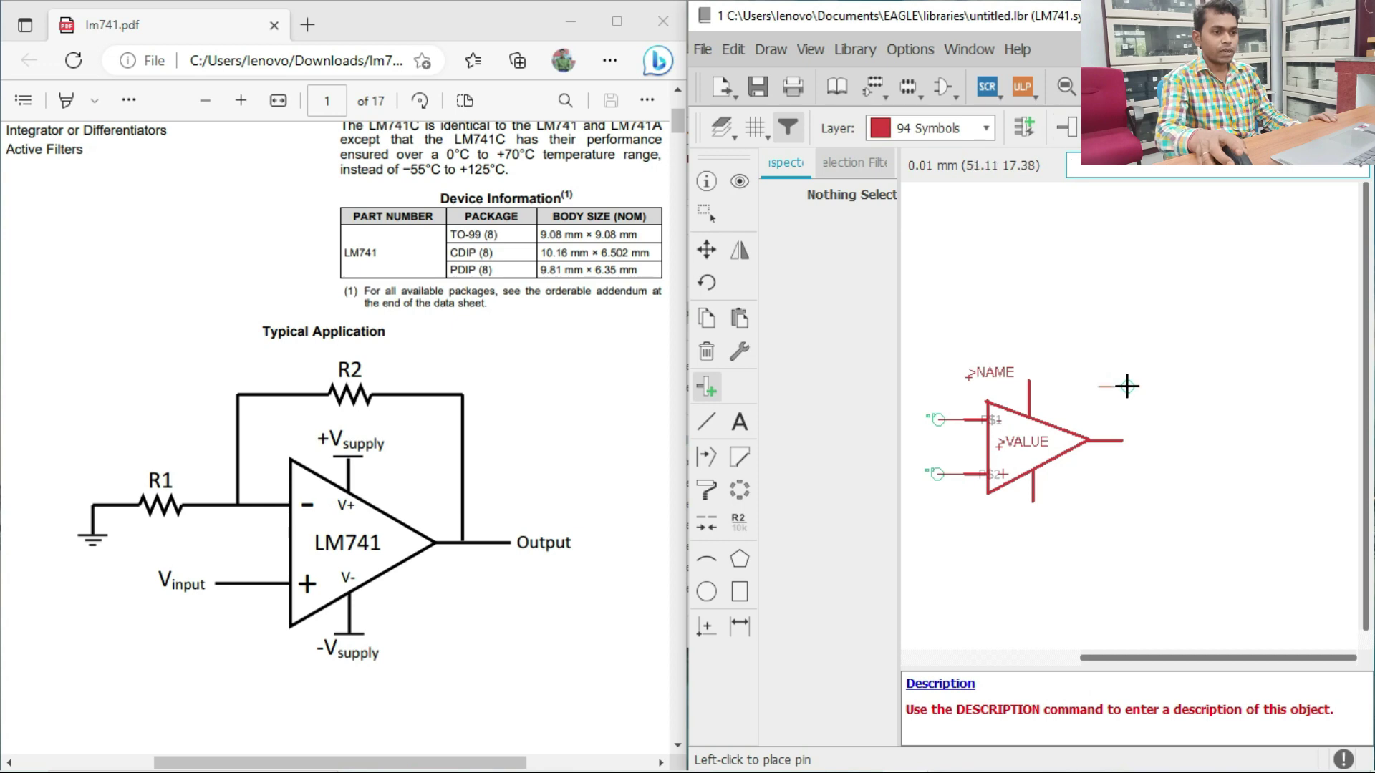
{"action": "scroll", "coordinate": [1146, 447], "scroll_direction": "up", "scroll_amount": 4}
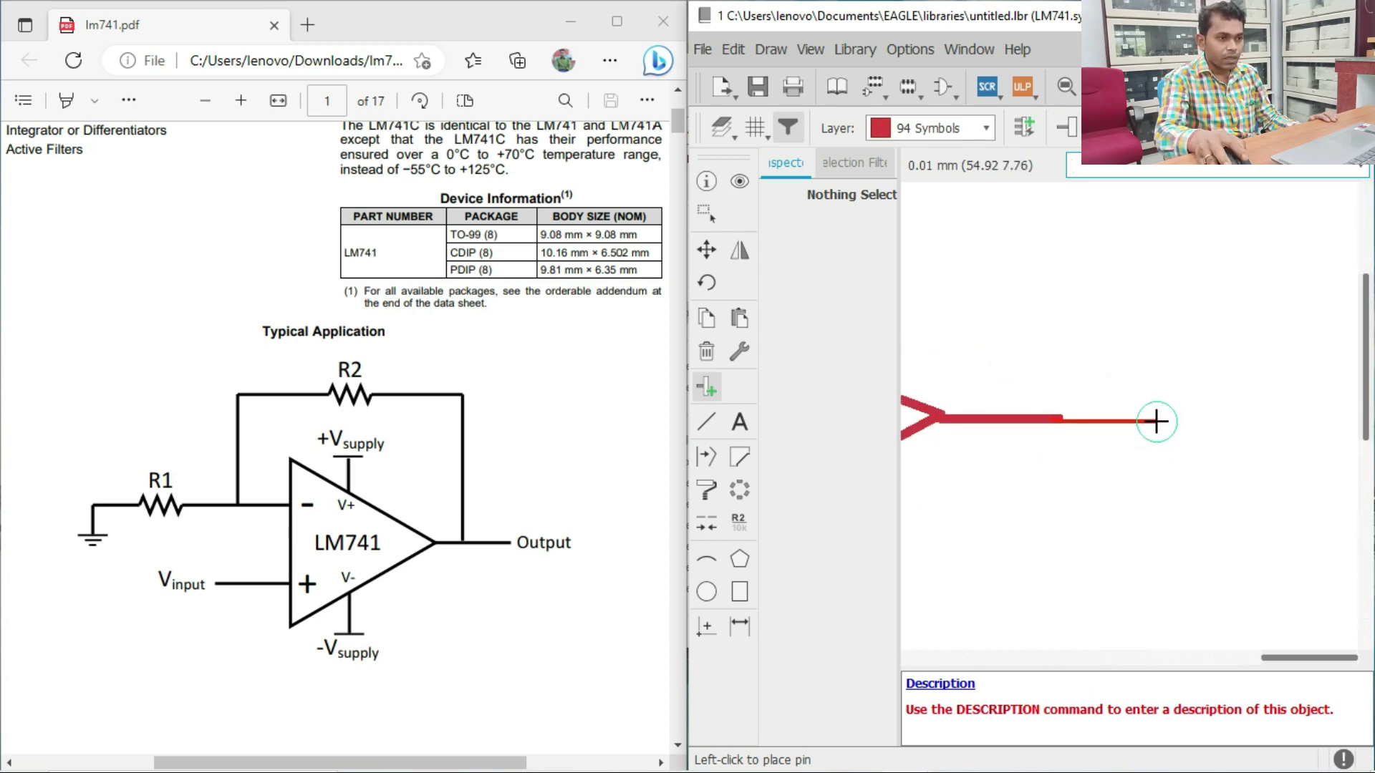
{"action": "left_click", "coordinate": [1157, 420]}
Place a vertically rotated pin at the upper end of the V+ supply lead, with its connection point facing up
{"action": "scroll", "coordinate": [1273, 445], "scroll_direction": "down", "scroll_amount": 4}
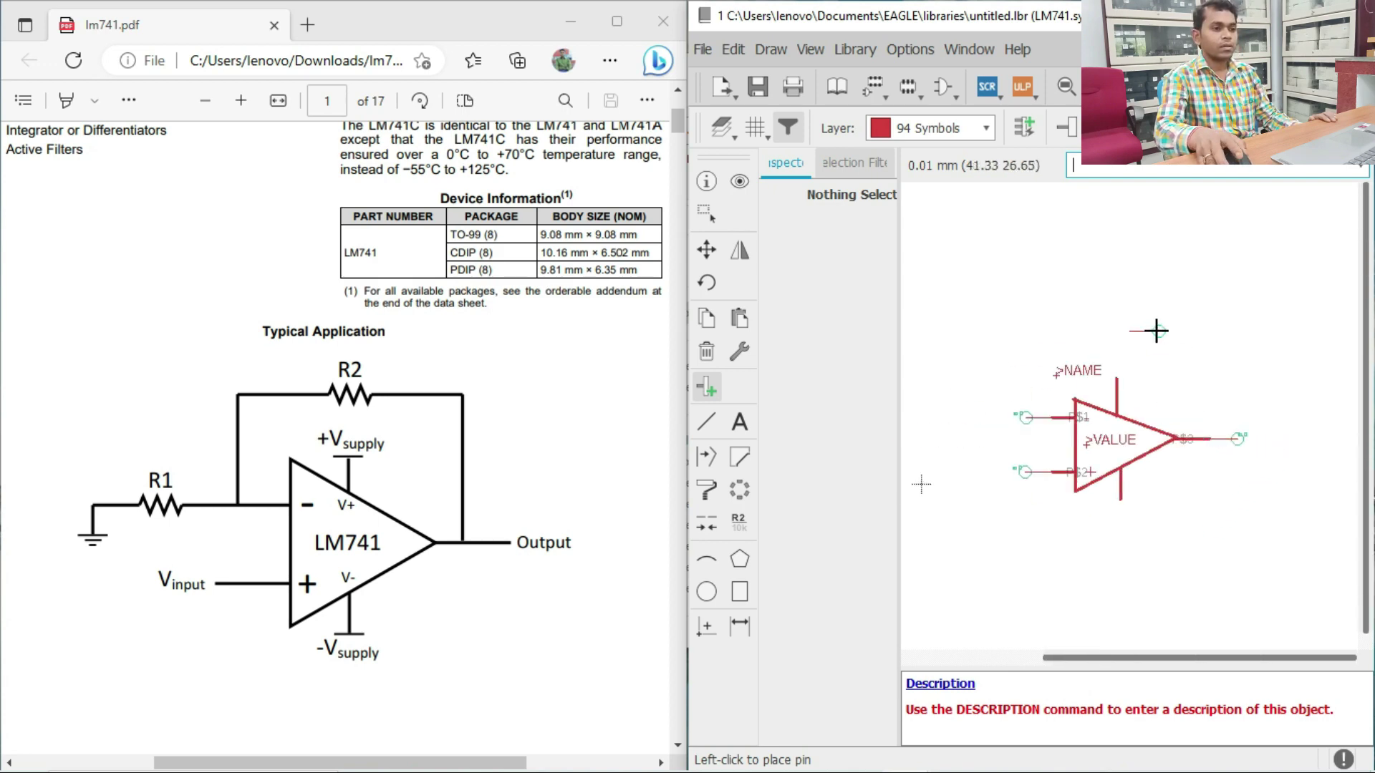
{"action": "scroll", "coordinate": [1114, 351], "scroll_direction": "up", "scroll_amount": 3}
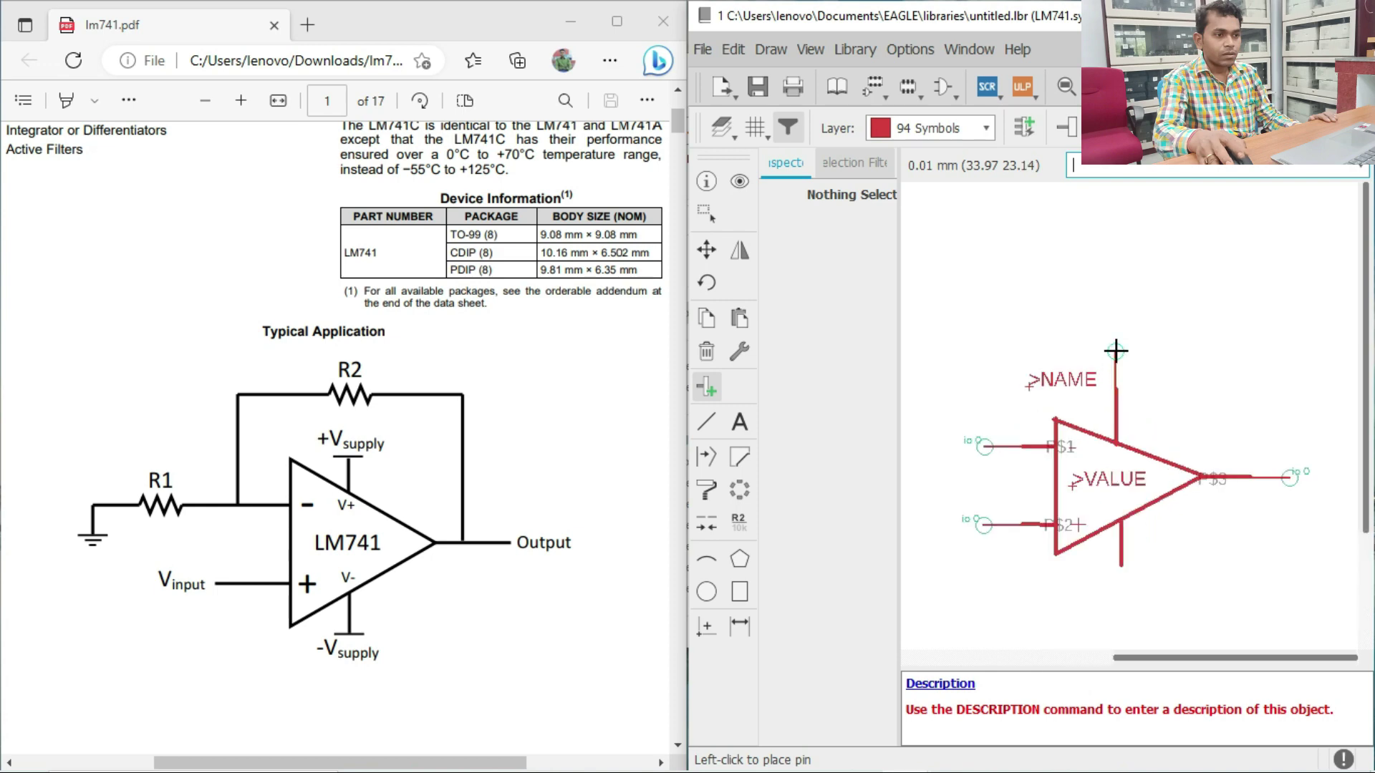
{"action": "scroll", "coordinate": [1115, 351], "scroll_direction": "up", "scroll_amount": 3}
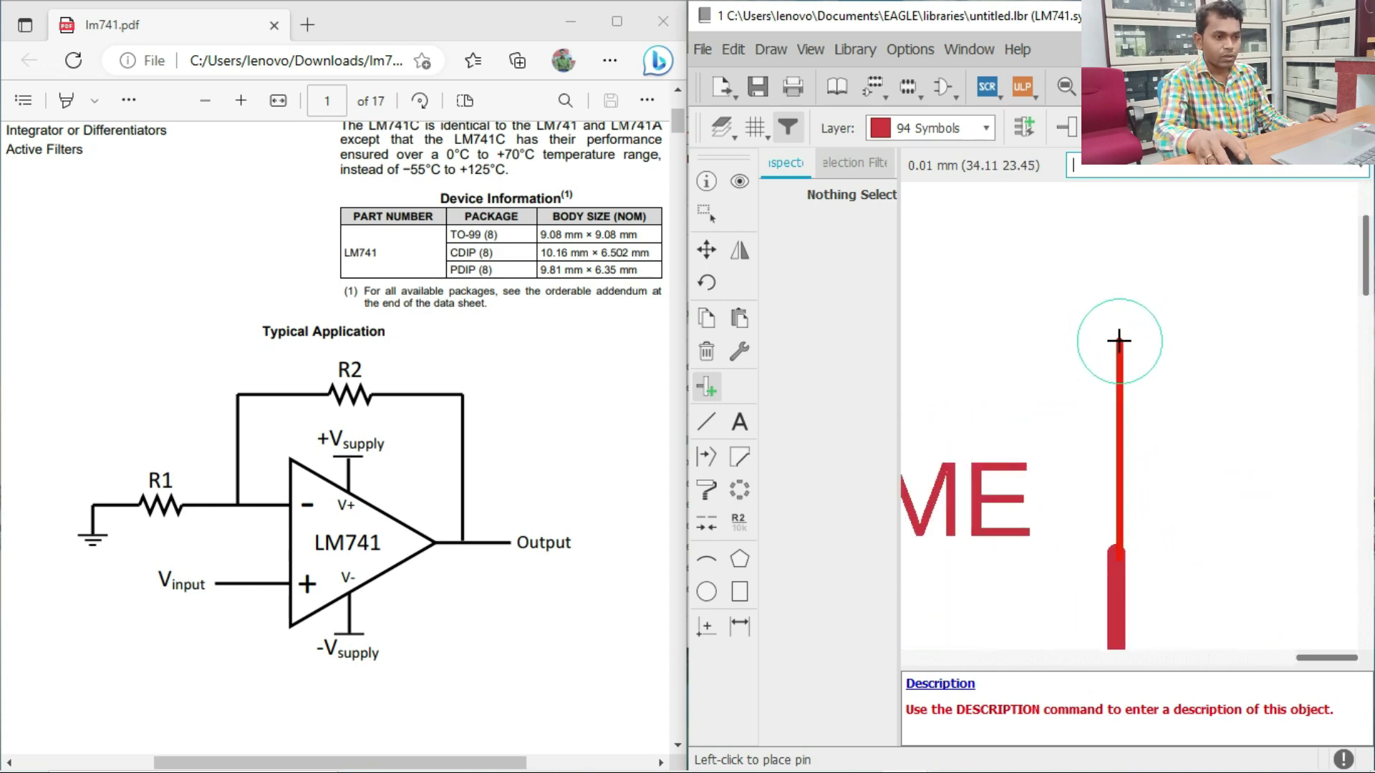
{"action": "left_click", "coordinate": [1118, 341]}
Place a downward-facing pin at the lower end of the V- supply lead, then end pin placement
{"action": "scroll", "coordinate": [1139, 294], "scroll_direction": "down", "scroll_amount": 5}
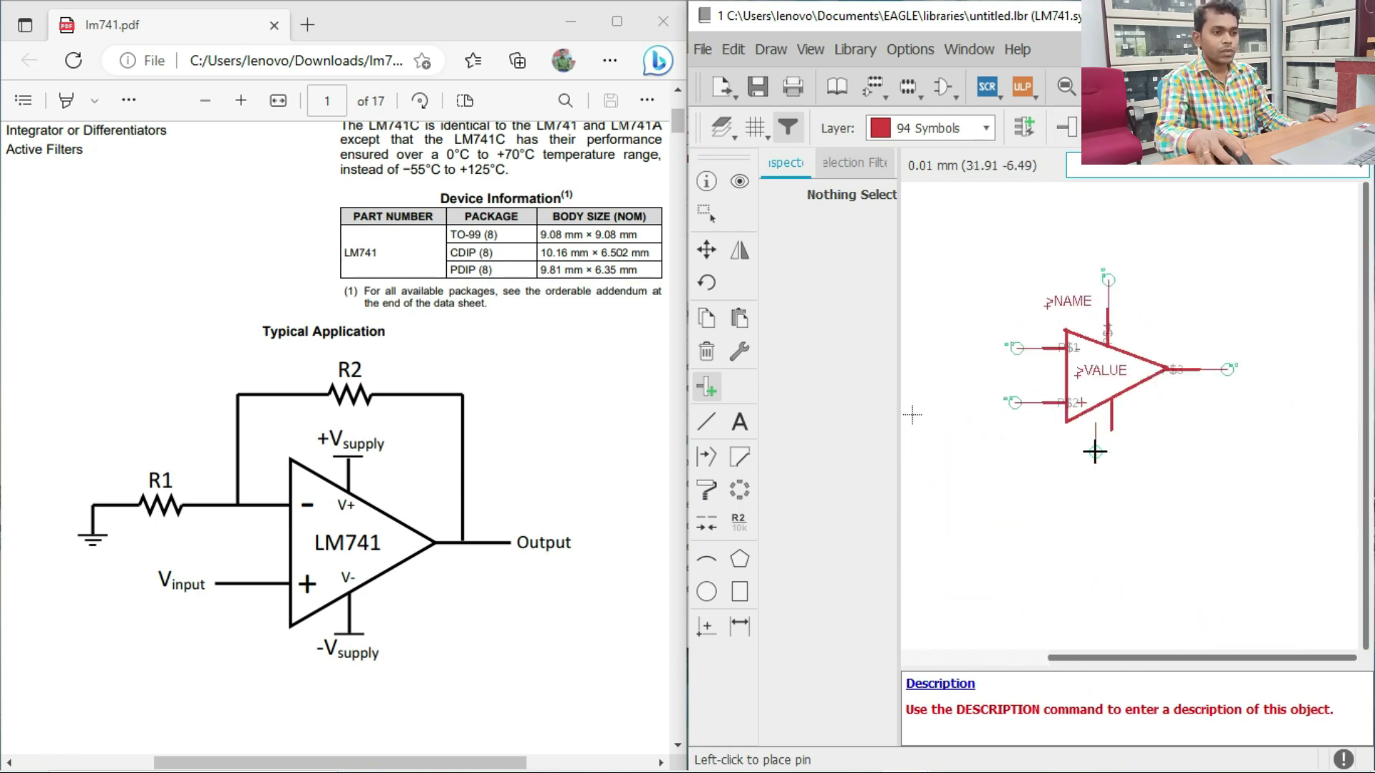
{"action": "scroll", "coordinate": [1113, 465], "scroll_direction": "up", "scroll_amount": 2}
{"action": "scroll", "coordinate": [1112, 466], "scroll_direction": "up", "scroll_amount": 4}
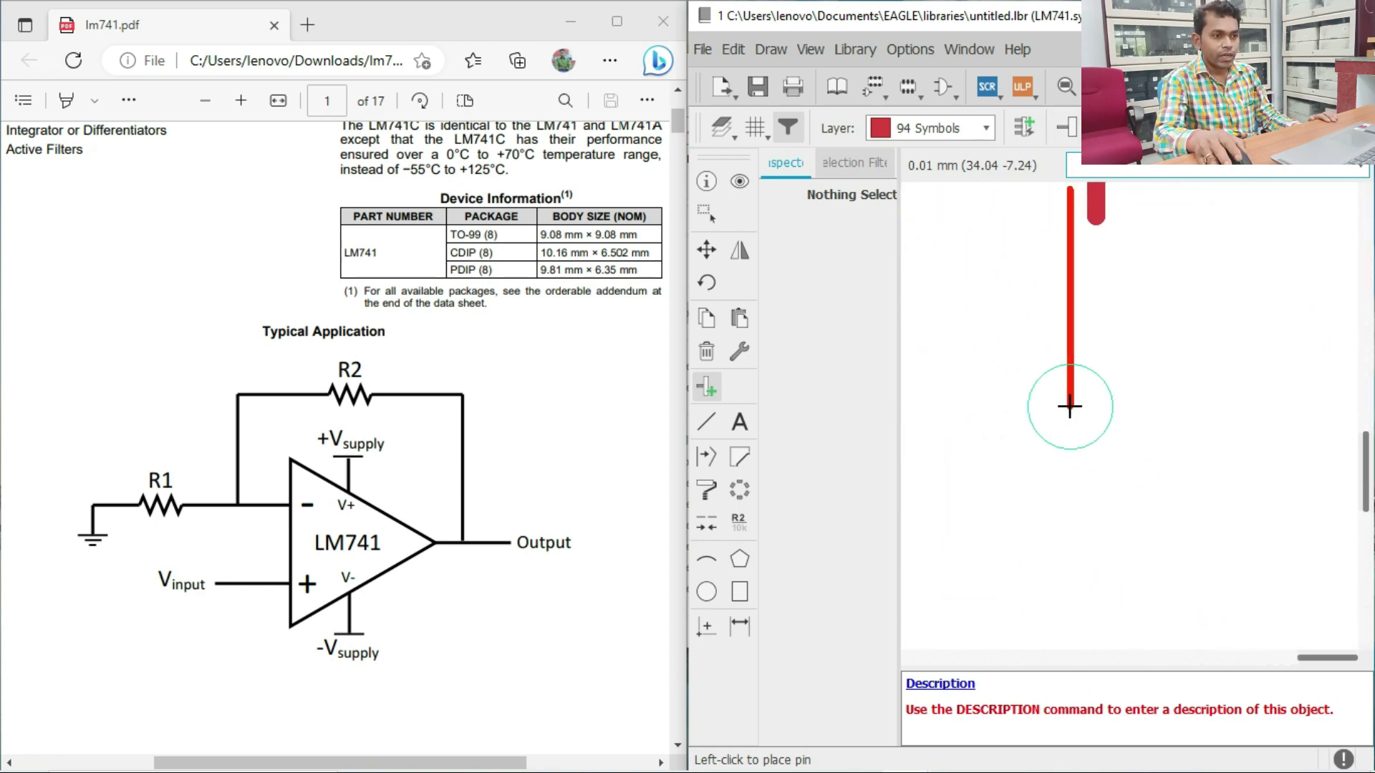
{"action": "left_click", "coordinate": [1100, 420]}
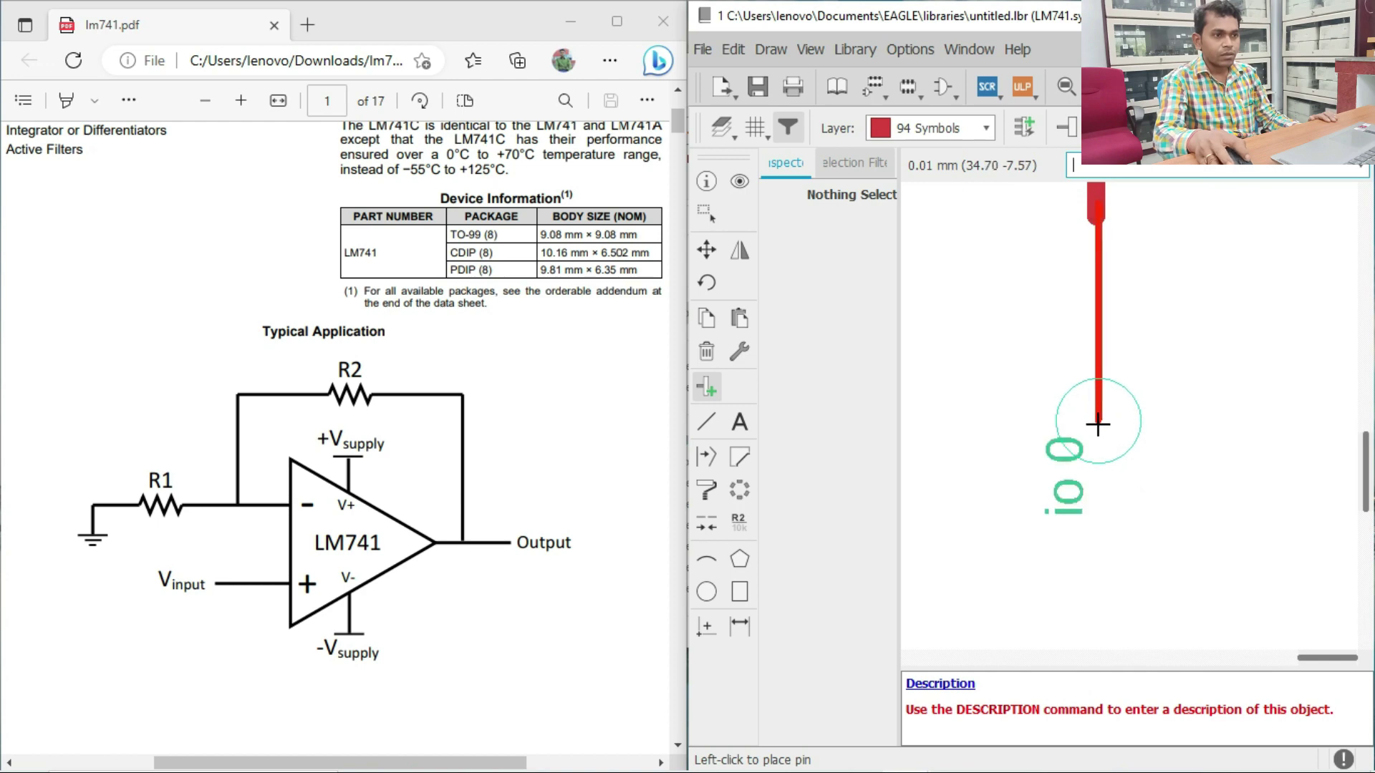
{"action": "scroll", "coordinate": [1094, 429], "scroll_direction": "down", "scroll_amount": 4}
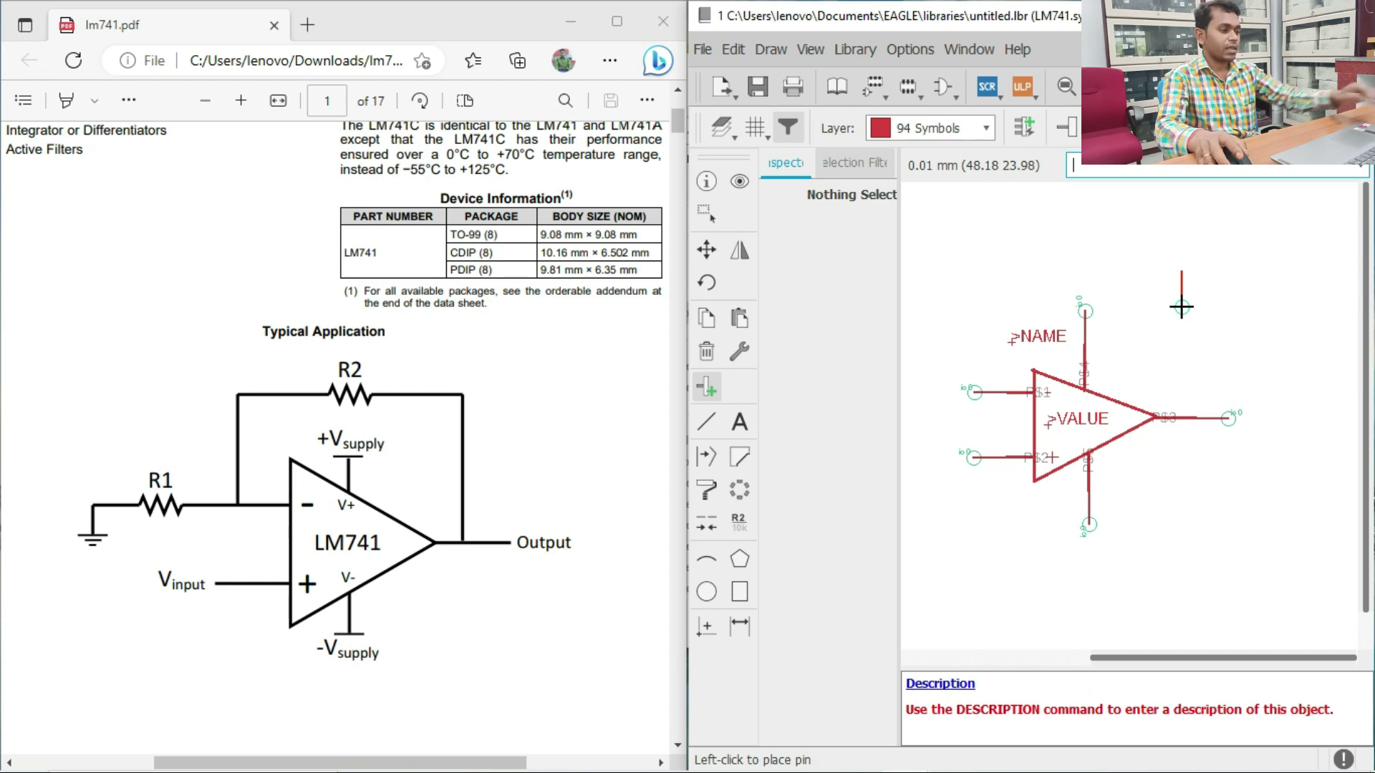
{"action": "key", "text": "Escape"}
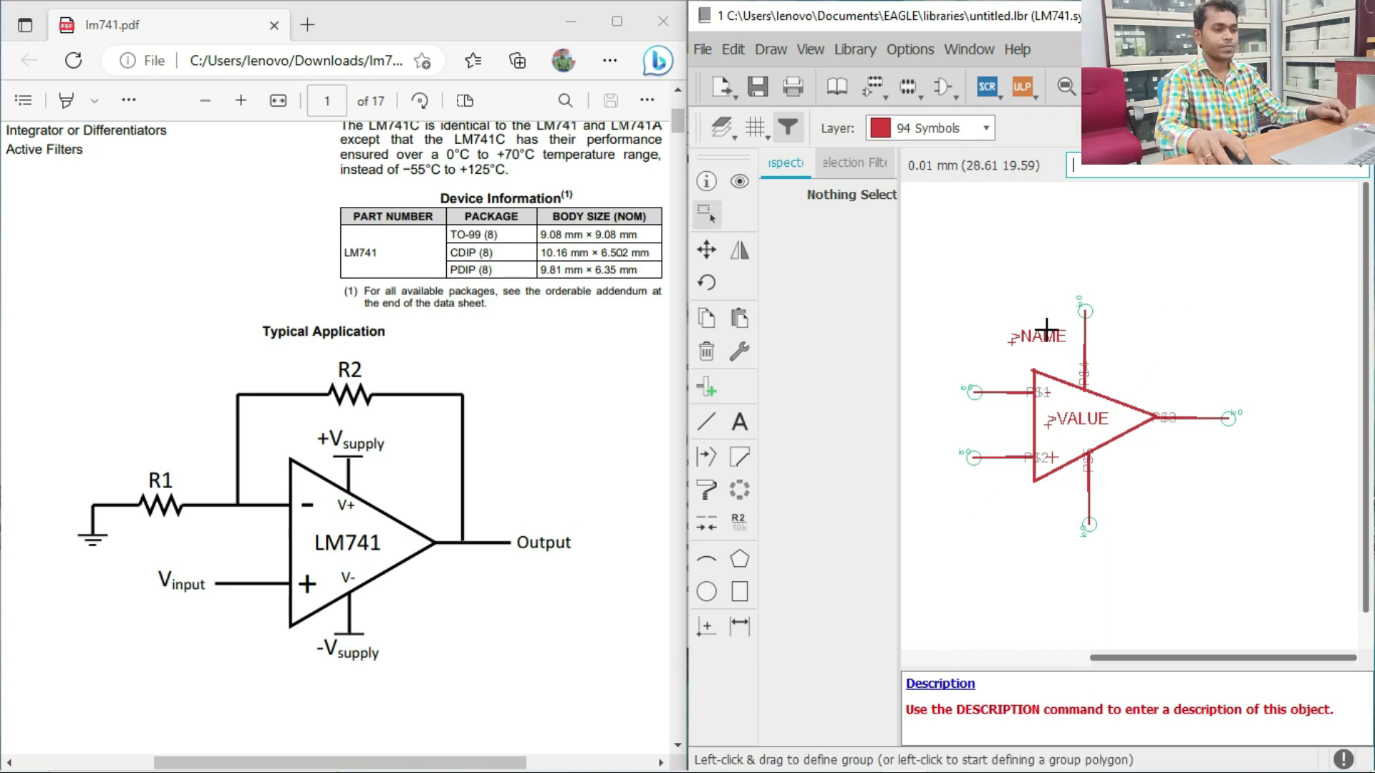
Examine the upper input pin closely, including its connection point, lead and default name beside the triangle
{"action": "scroll", "coordinate": [988, 392], "scroll_direction": "up", "scroll_amount": 6}
{"action": "scroll", "coordinate": [1032, 362], "scroll_direction": "down", "scroll_amount": 2}
{"action": "scroll", "coordinate": [1032, 362], "scroll_direction": "up", "scroll_amount": 2}
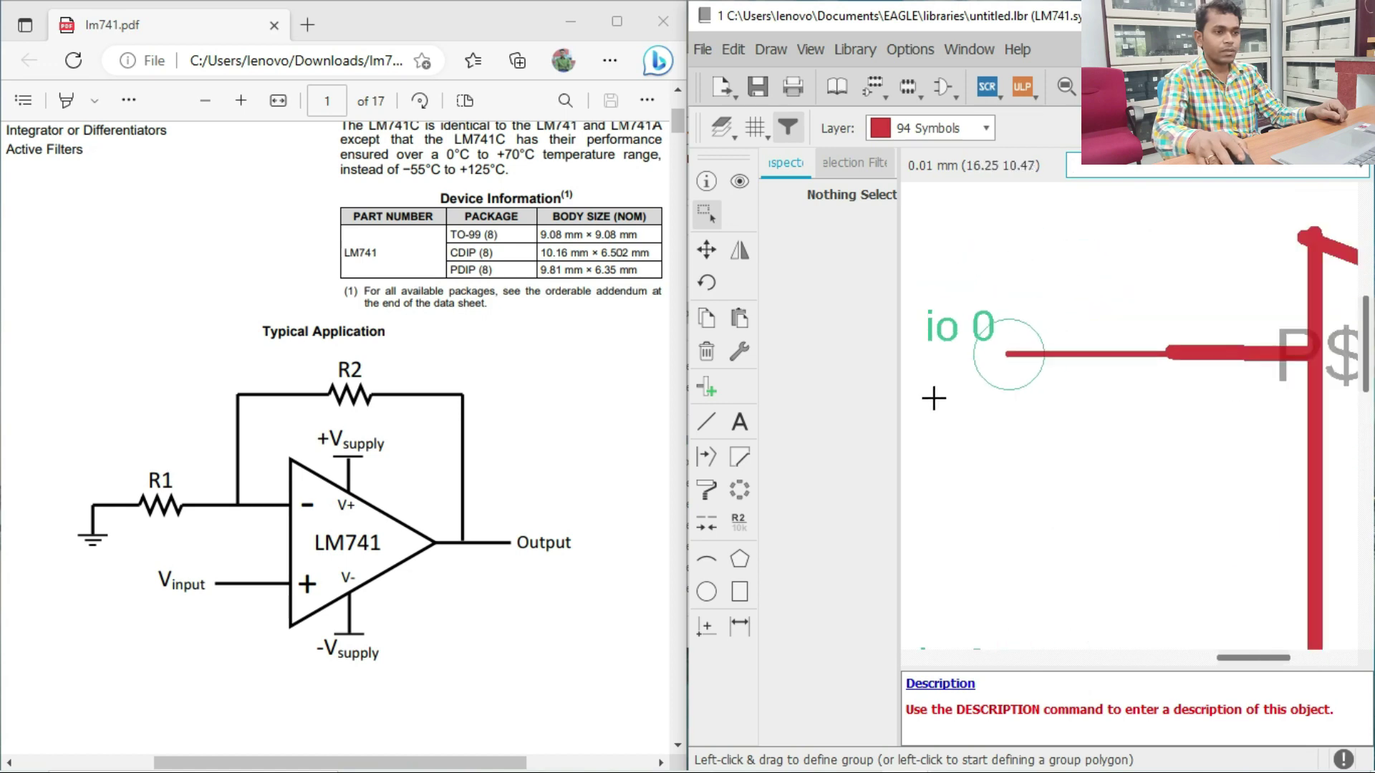
{"action": "scroll", "coordinate": [1054, 353], "scroll_direction": "up", "scroll_amount": 2}
{"action": "scroll", "coordinate": [1061, 415], "scroll_direction": "down", "scroll_amount": 2}
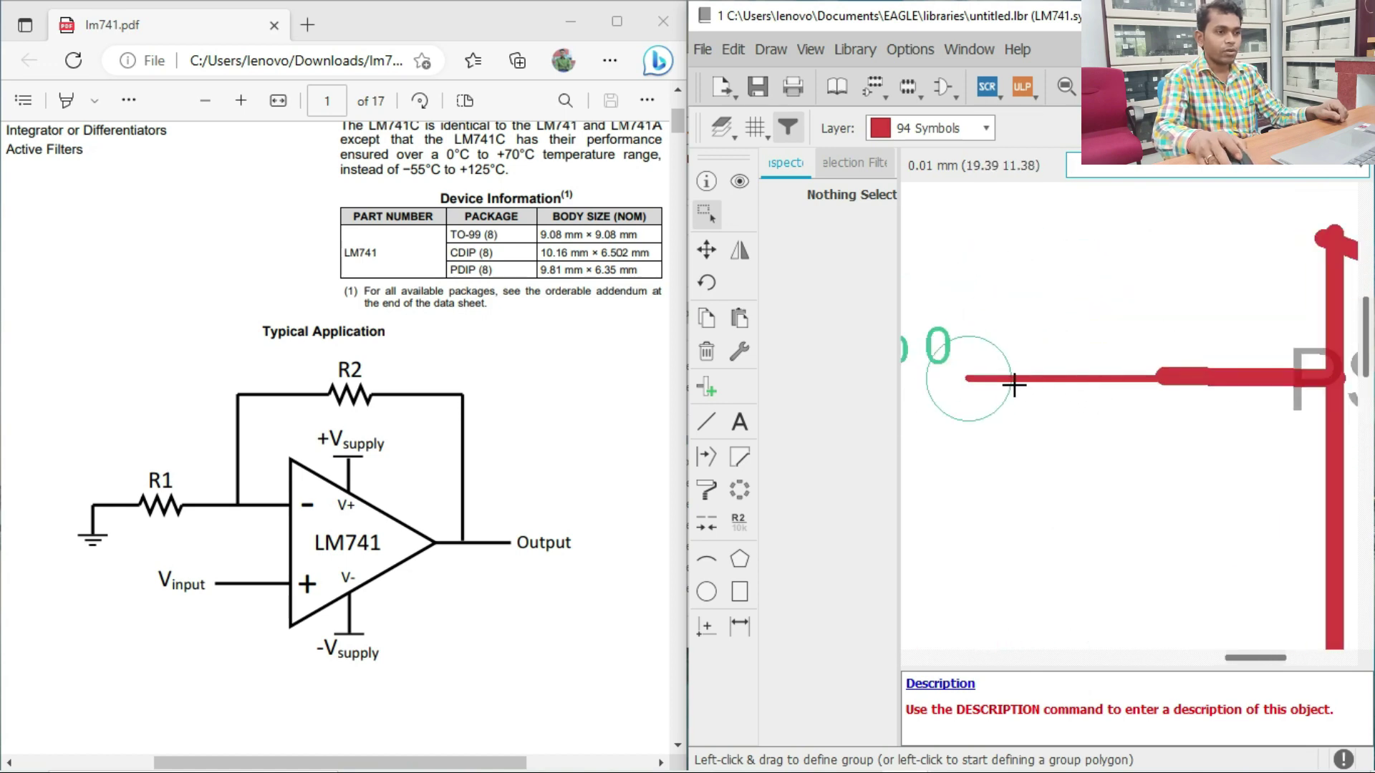
{"action": "scroll", "coordinate": [1108, 420], "scroll_direction": "down", "scroll_amount": 2}
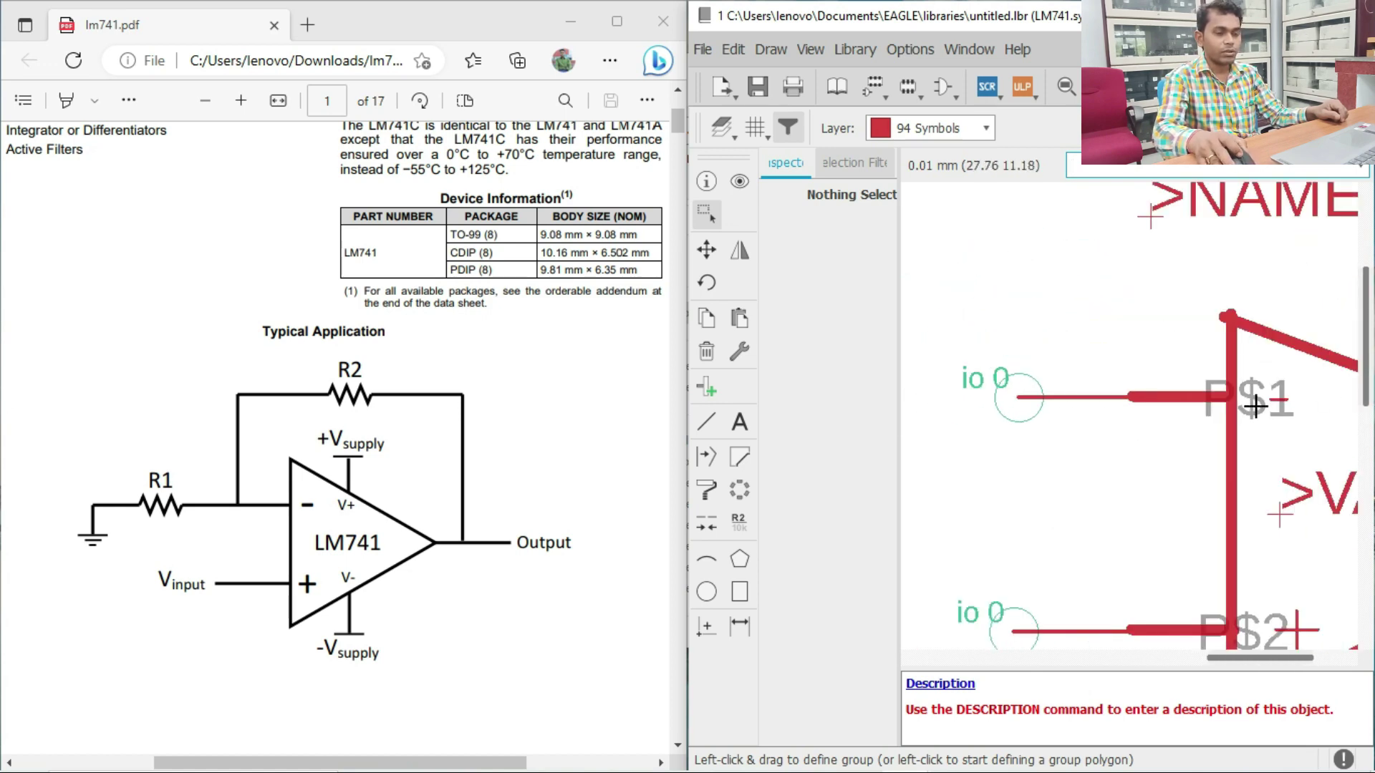
{"action": "scroll", "coordinate": [1264, 387], "scroll_direction": "up", "scroll_amount": 5}
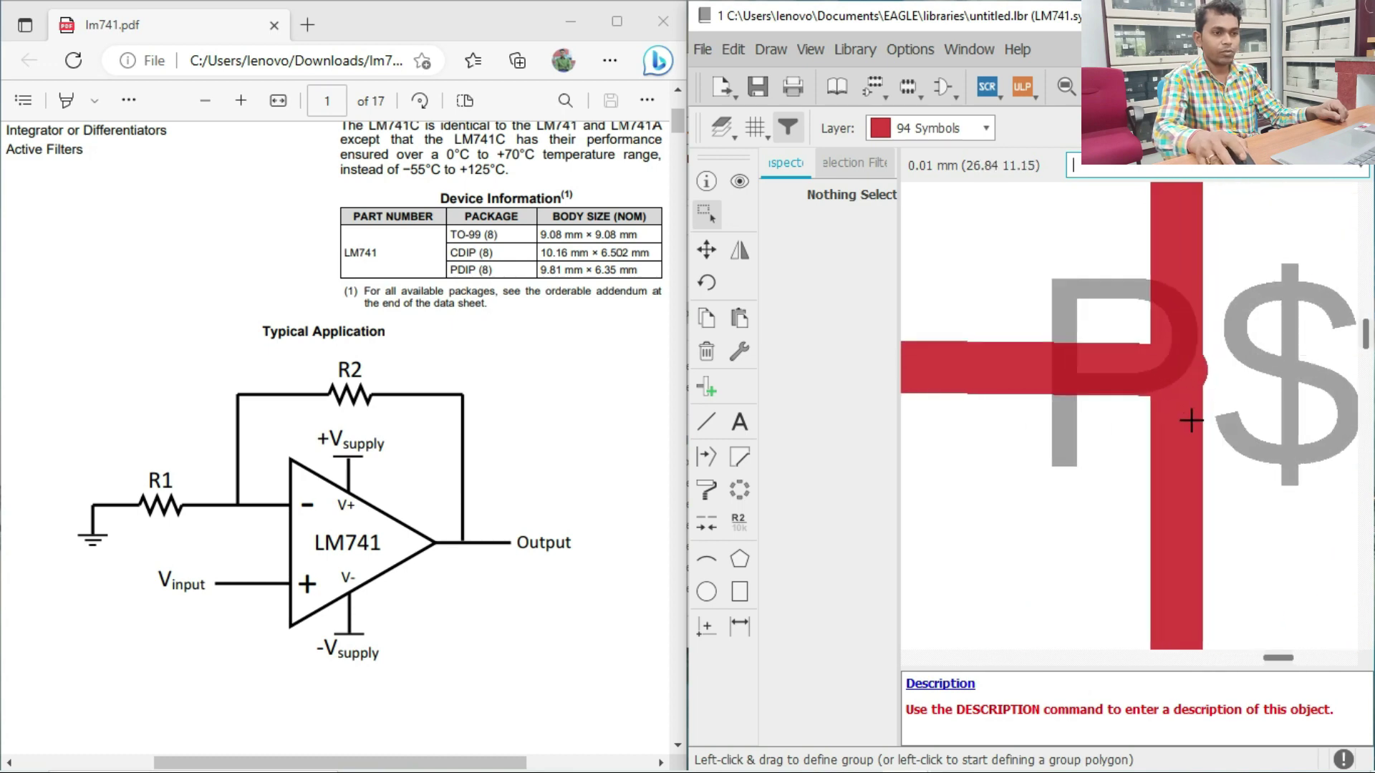
{"action": "scroll", "coordinate": [1187, 420], "scroll_direction": "down", "scroll_amount": 6}
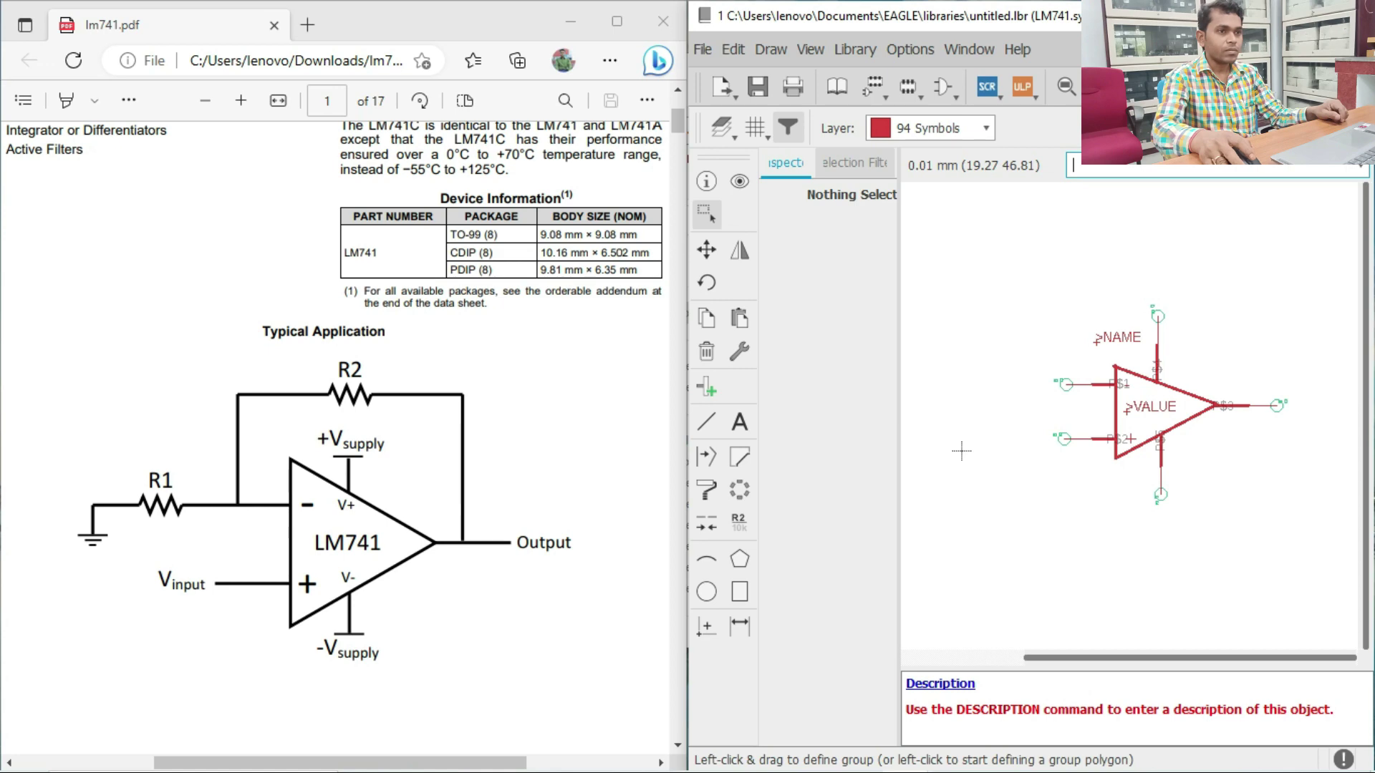
Maximize the symbol editor window and change the name of the upper input pin to 2 in its properties
{"action": "key", "text": "super+Up"}
{"action": "scroll", "coordinate": [705, 431], "scroll_direction": "up", "scroll_amount": 5}
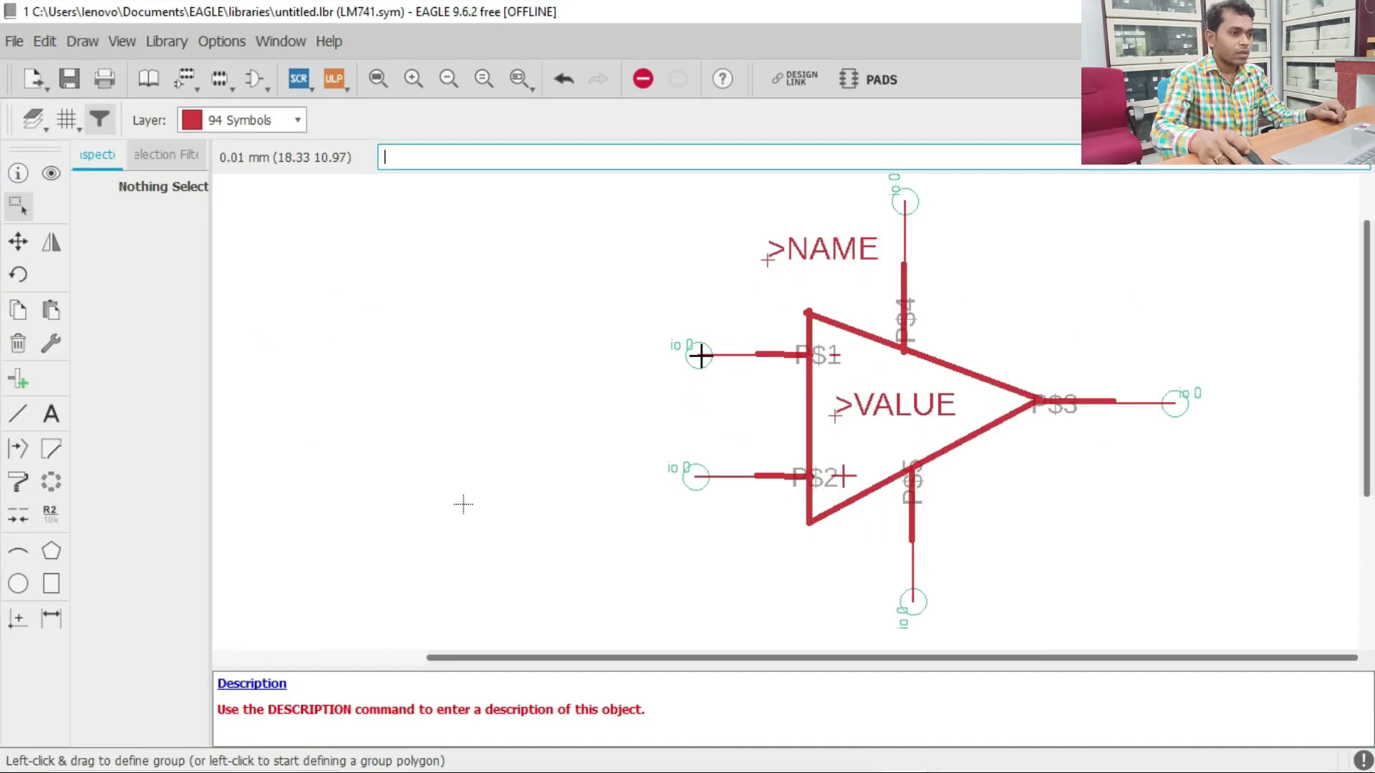
{"action": "scroll", "coordinate": [707, 355], "scroll_direction": "up", "scroll_amount": 2}
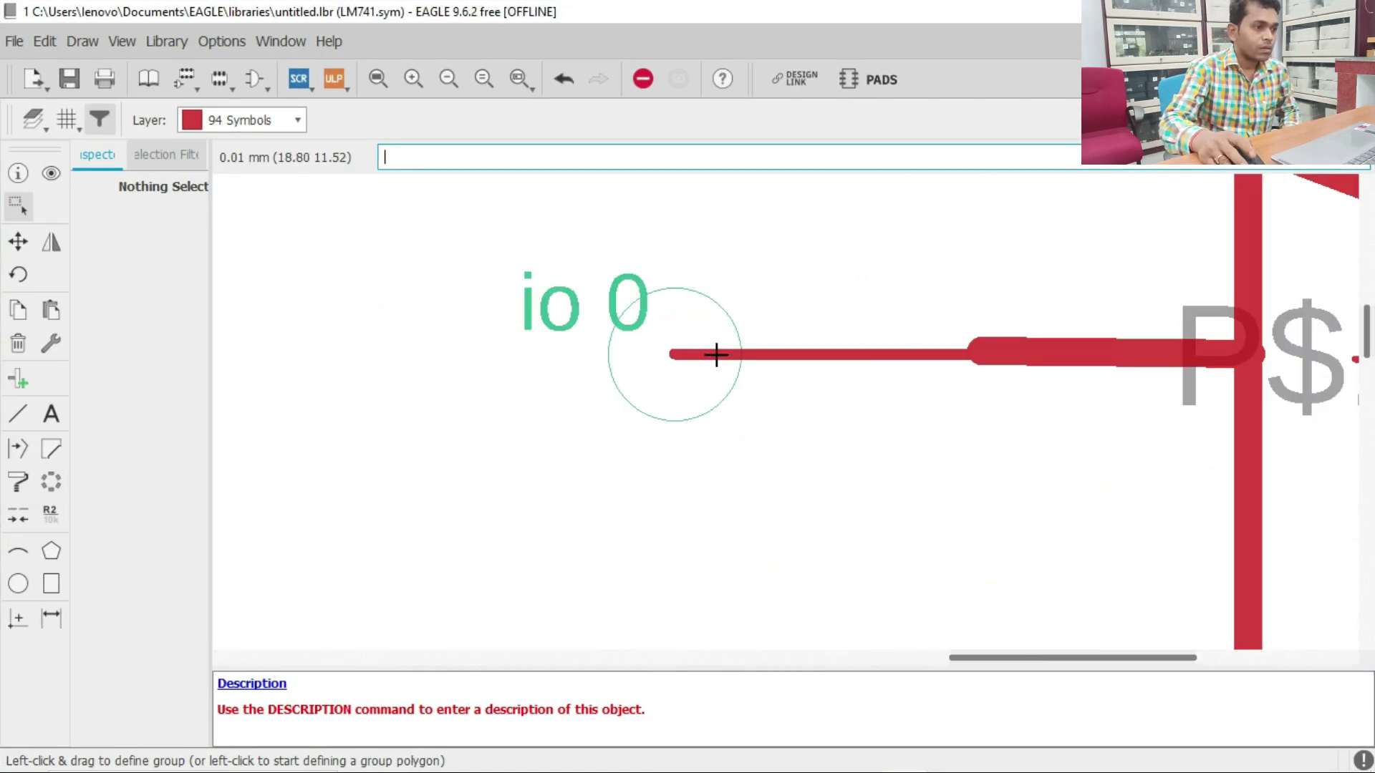
{"action": "left_click", "coordinate": [19, 172]}
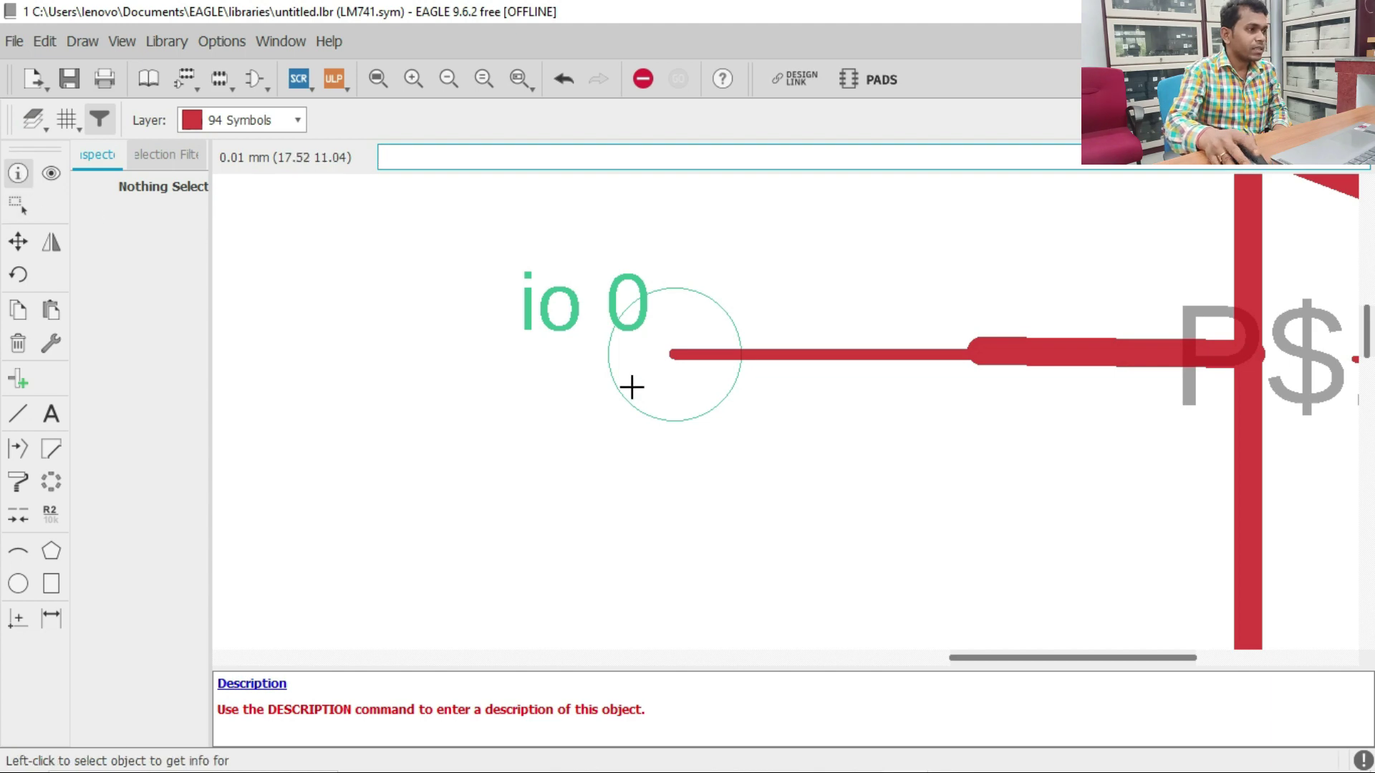
{"action": "right_click", "coordinate": [683, 354]}
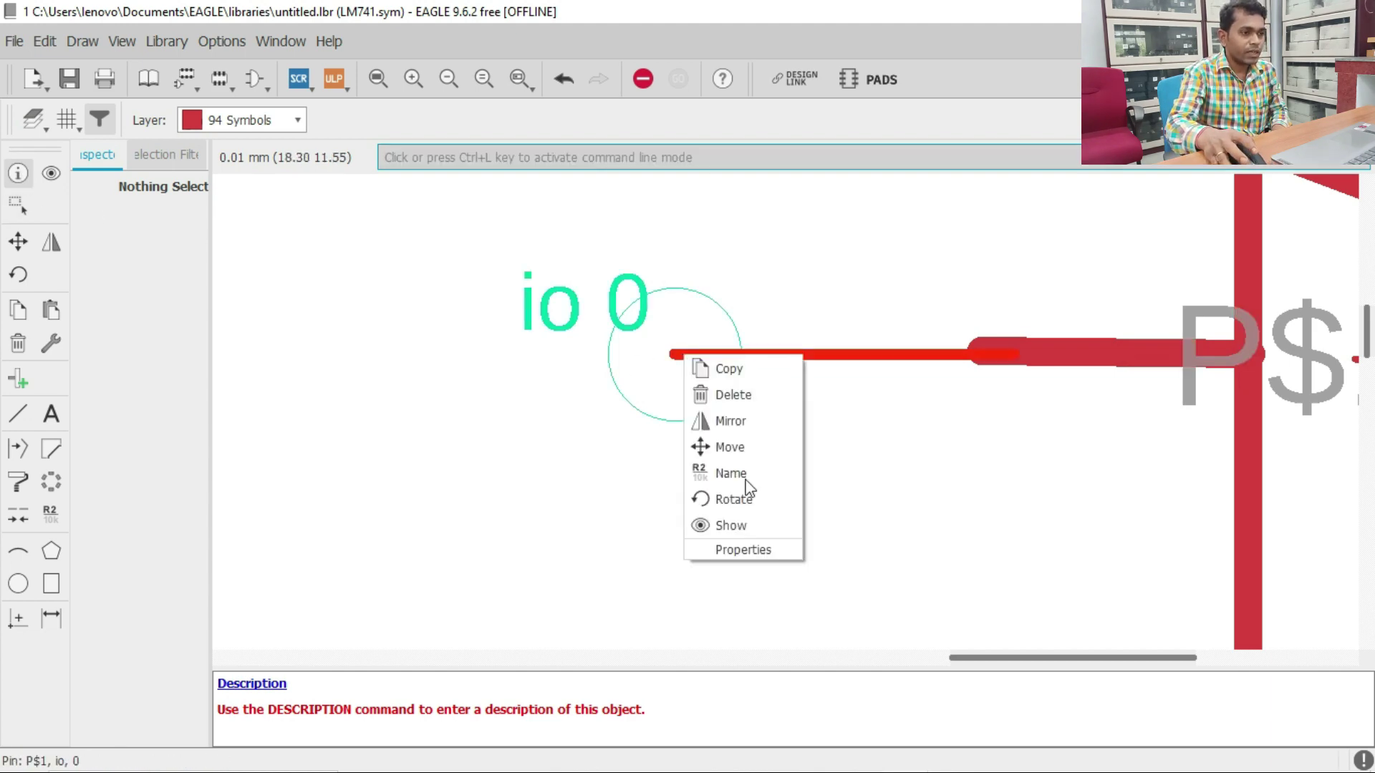
{"action": "left_click", "coordinate": [765, 555]}
{"action": "left_click", "coordinate": [181, 468]}
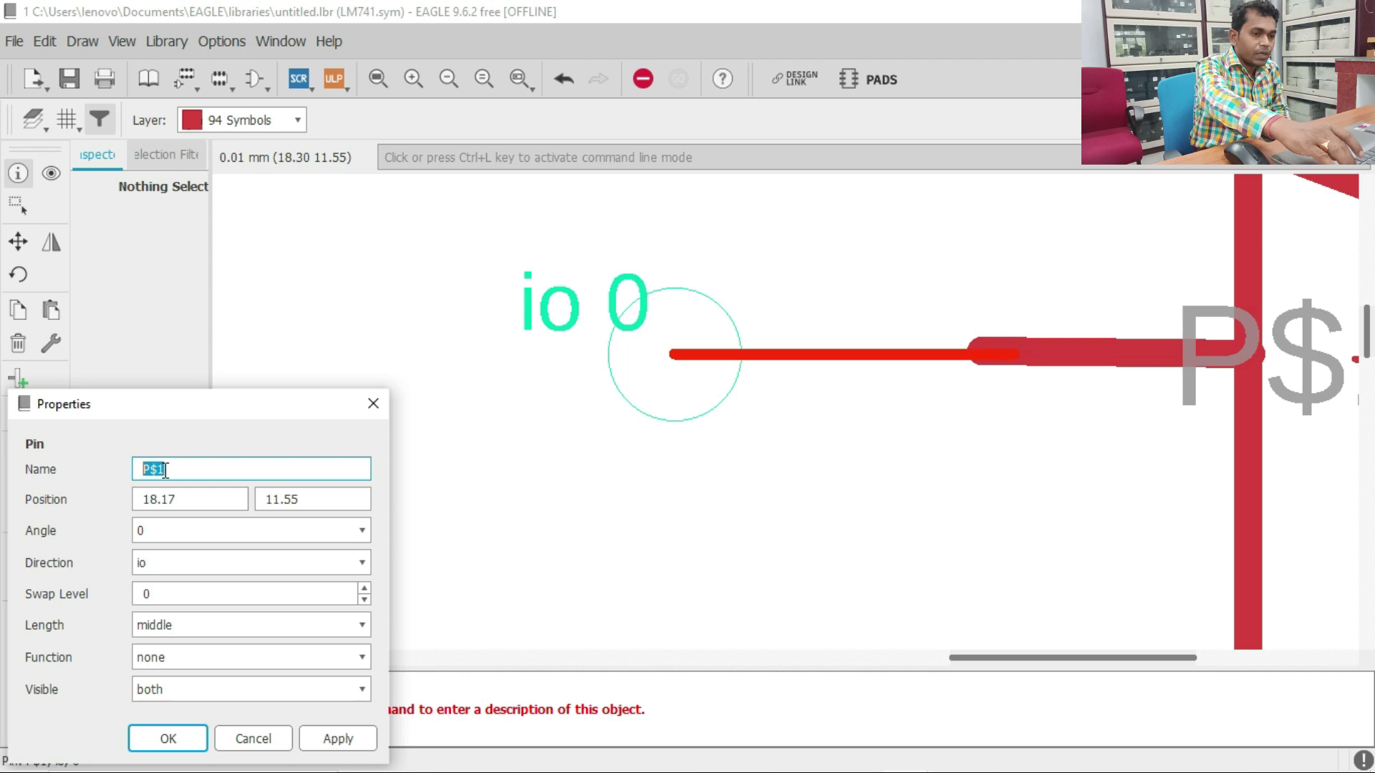
{"action": "type", "text": "2"}
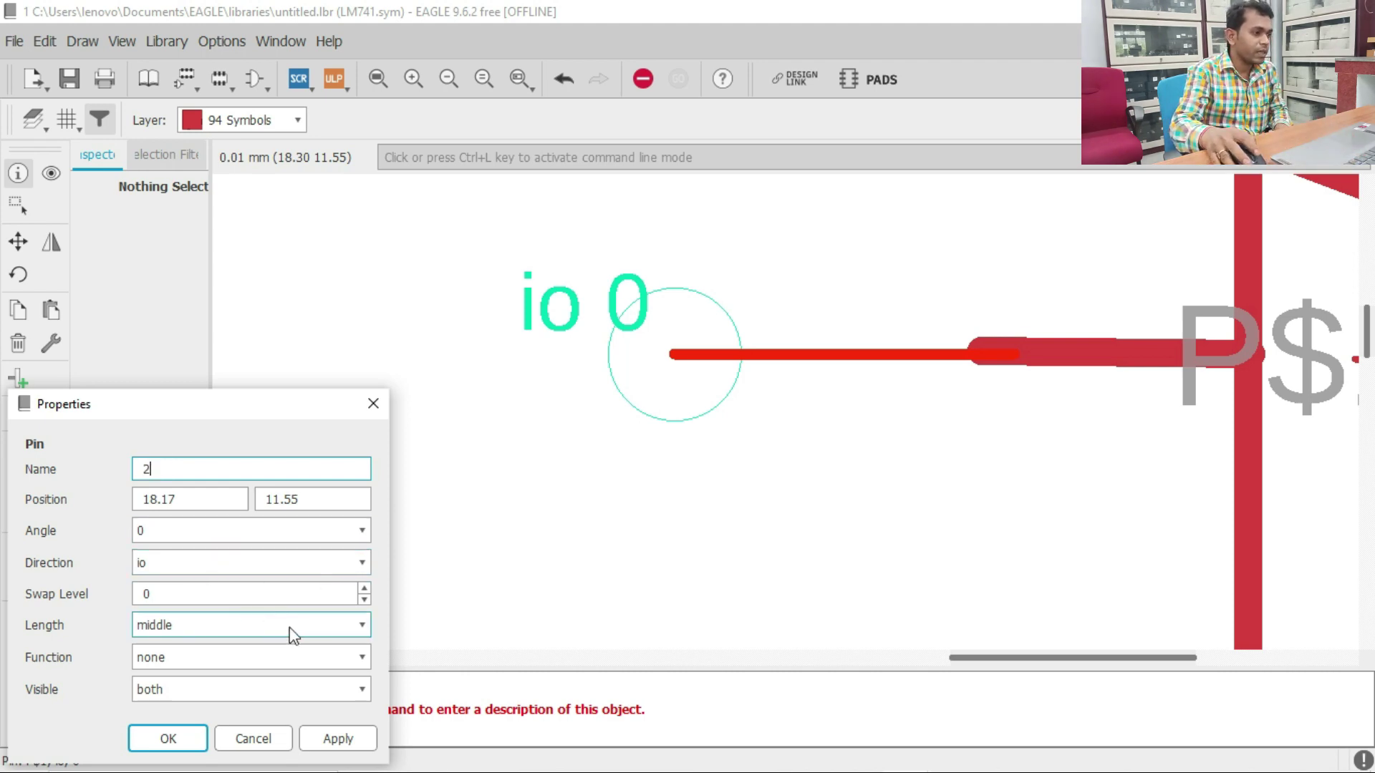
Set pin 2's length to short and its visibility to off, then apply the properties
{"action": "left_click", "coordinate": [368, 626]}
{"action": "left_click", "coordinate": [280, 654]}
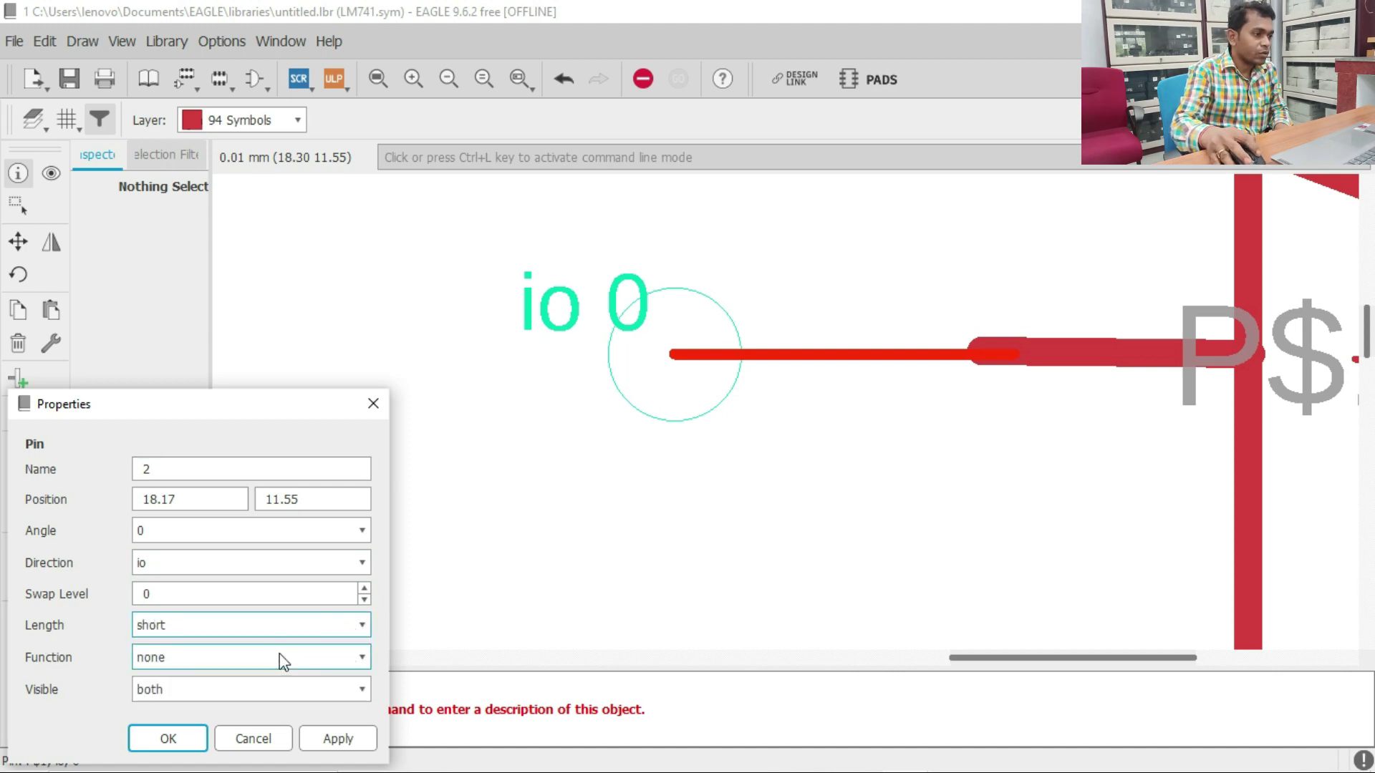
{"action": "left_click", "coordinate": [362, 688]}
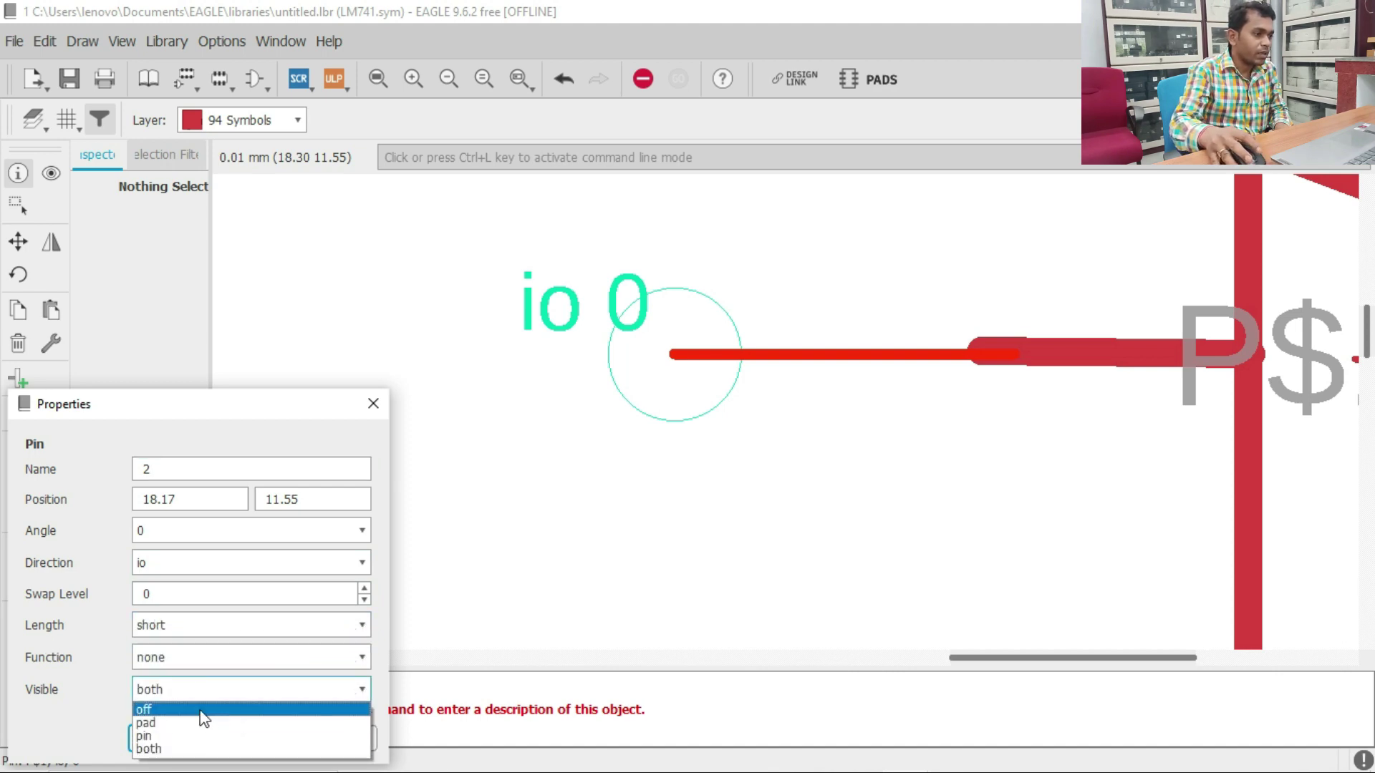
{"action": "key", "text": "Escape"}
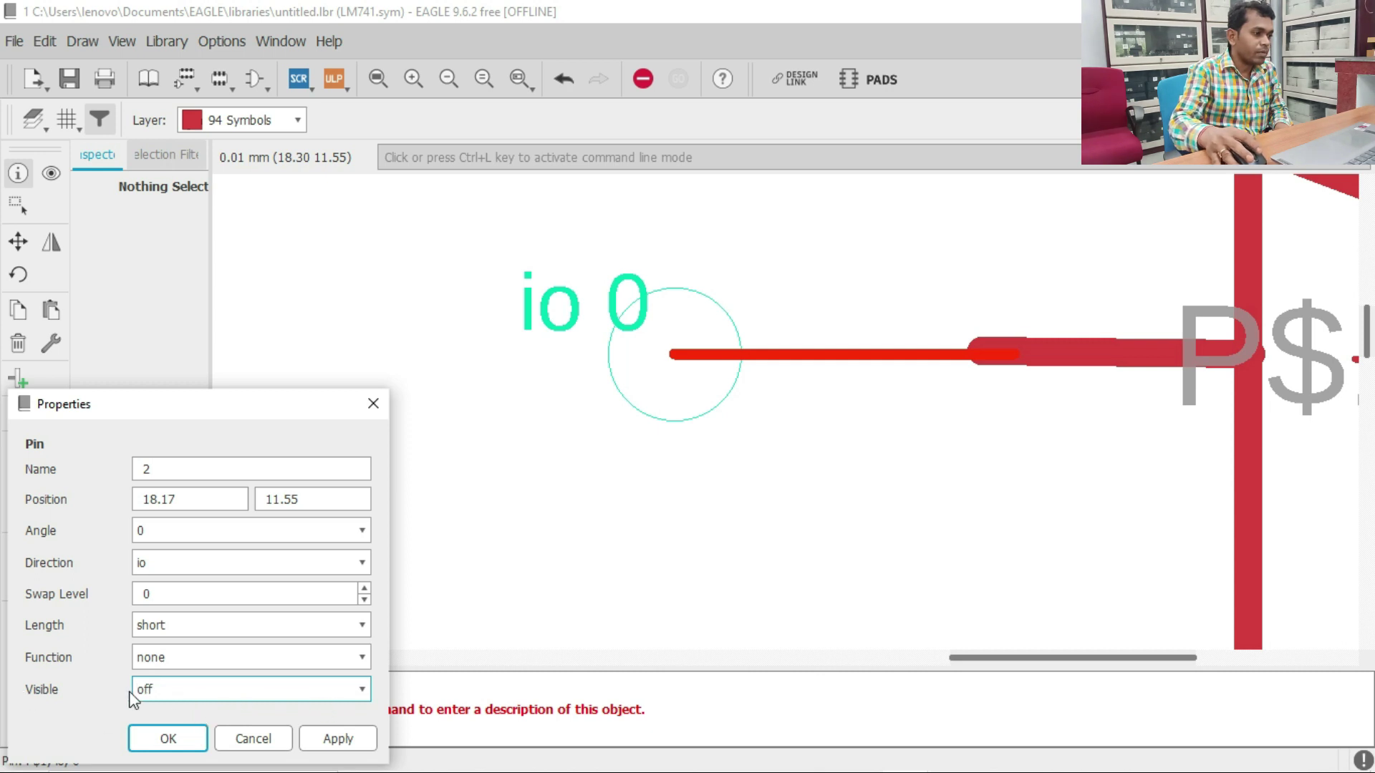
{"action": "left_click", "coordinate": [331, 740]}
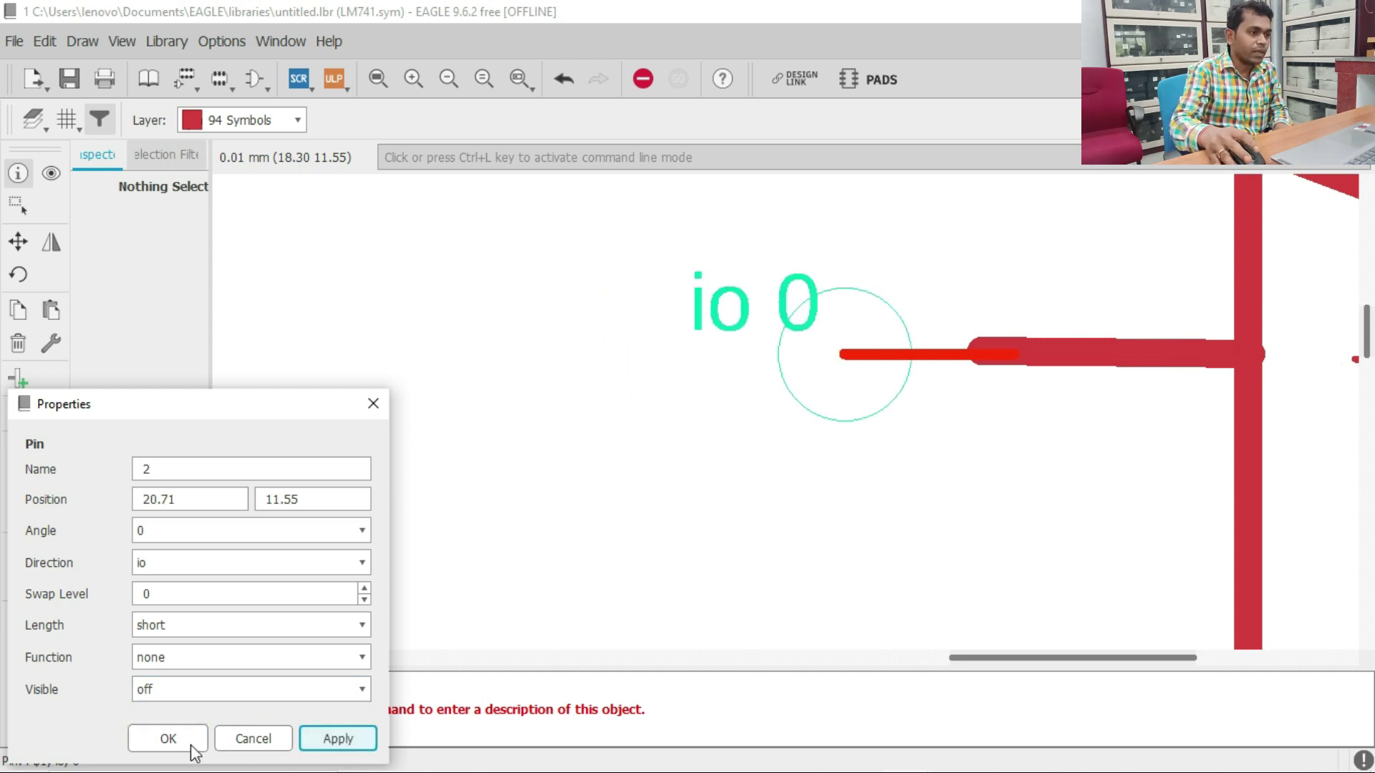
{"action": "left_click", "coordinate": [169, 741]}
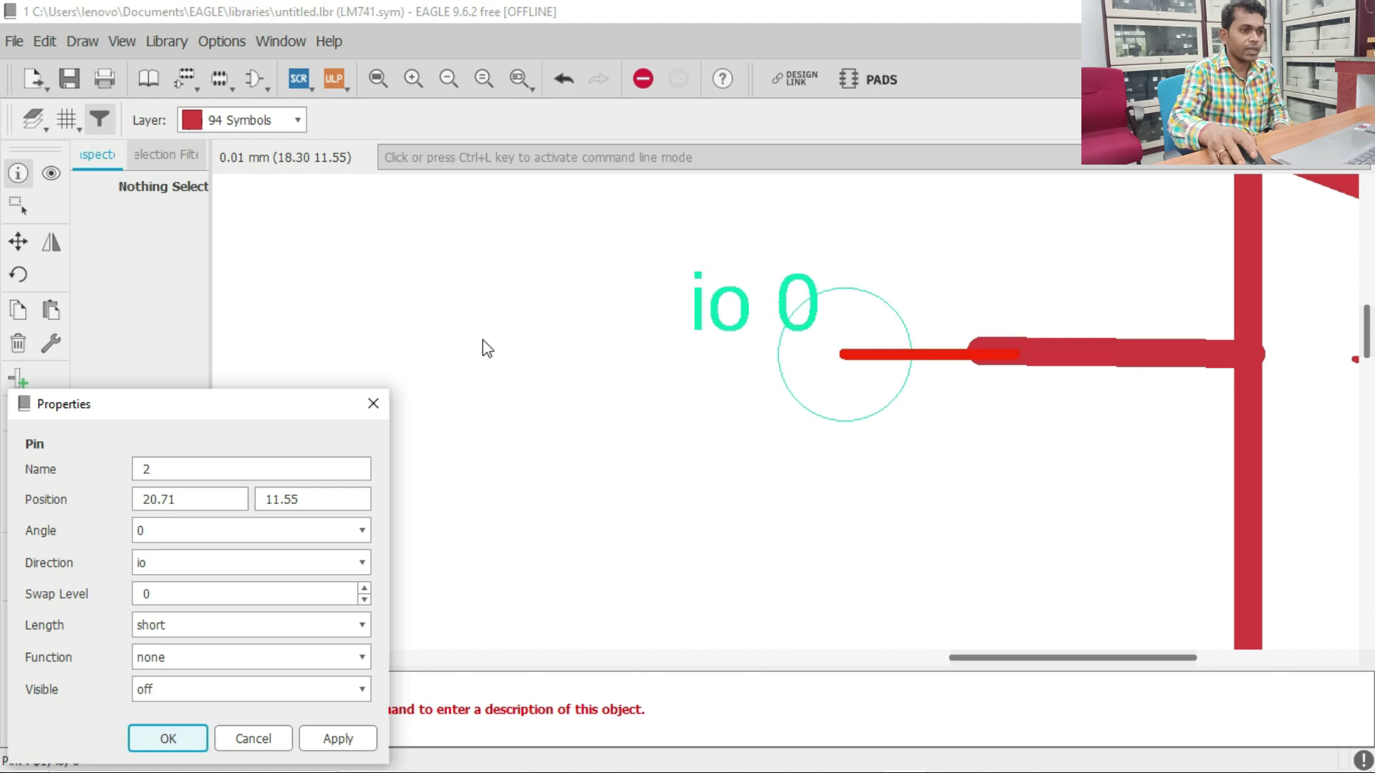
Change the name of the lower input pin, beside the plus sign, to 3 in its properties
{"action": "scroll", "coordinate": [432, 561], "scroll_direction": "down", "scroll_amount": 1}
{"action": "scroll", "coordinate": [469, 408], "scroll_direction": "down", "scroll_amount": 3}
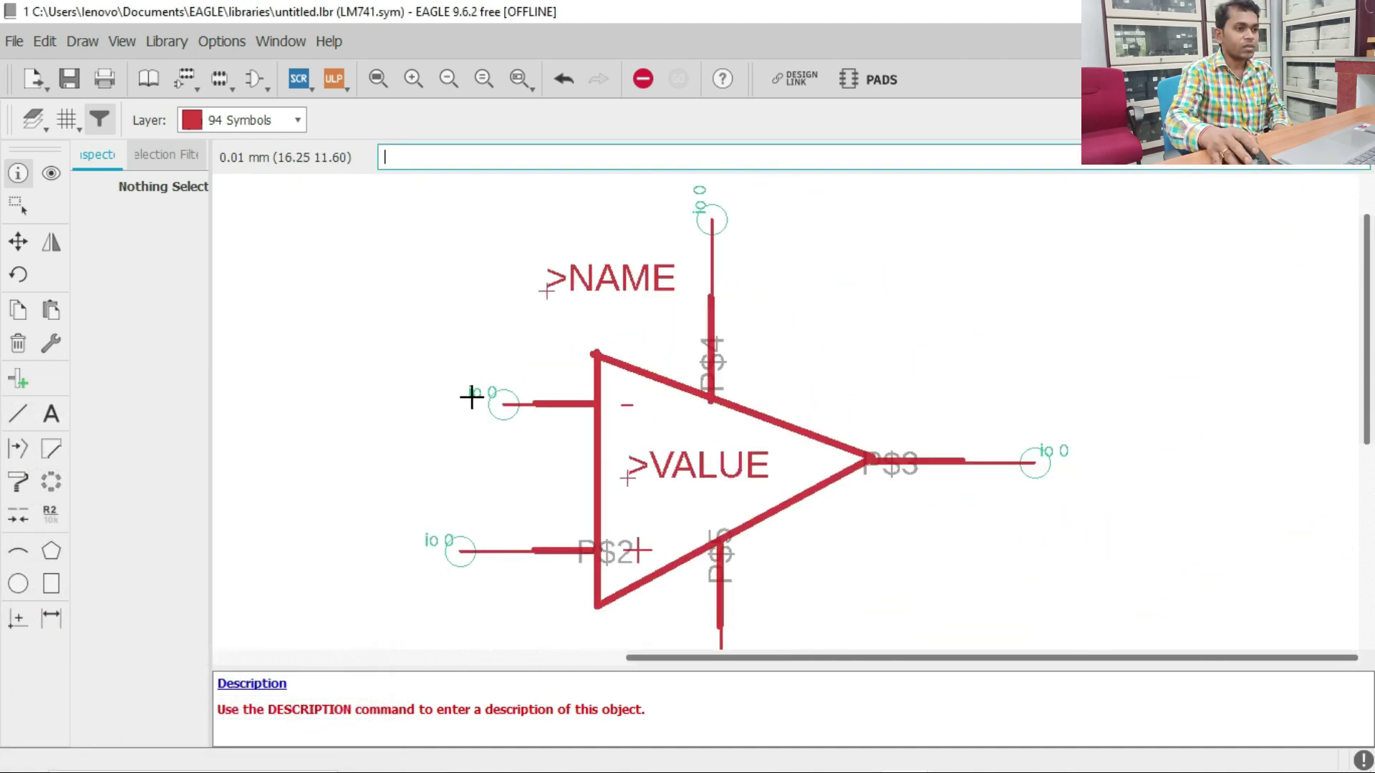
{"action": "scroll", "coordinate": [823, 344], "scroll_direction": "down", "scroll_amount": 2}
{"action": "scroll", "coordinate": [614, 451], "scroll_direction": "up", "scroll_amount": 6}
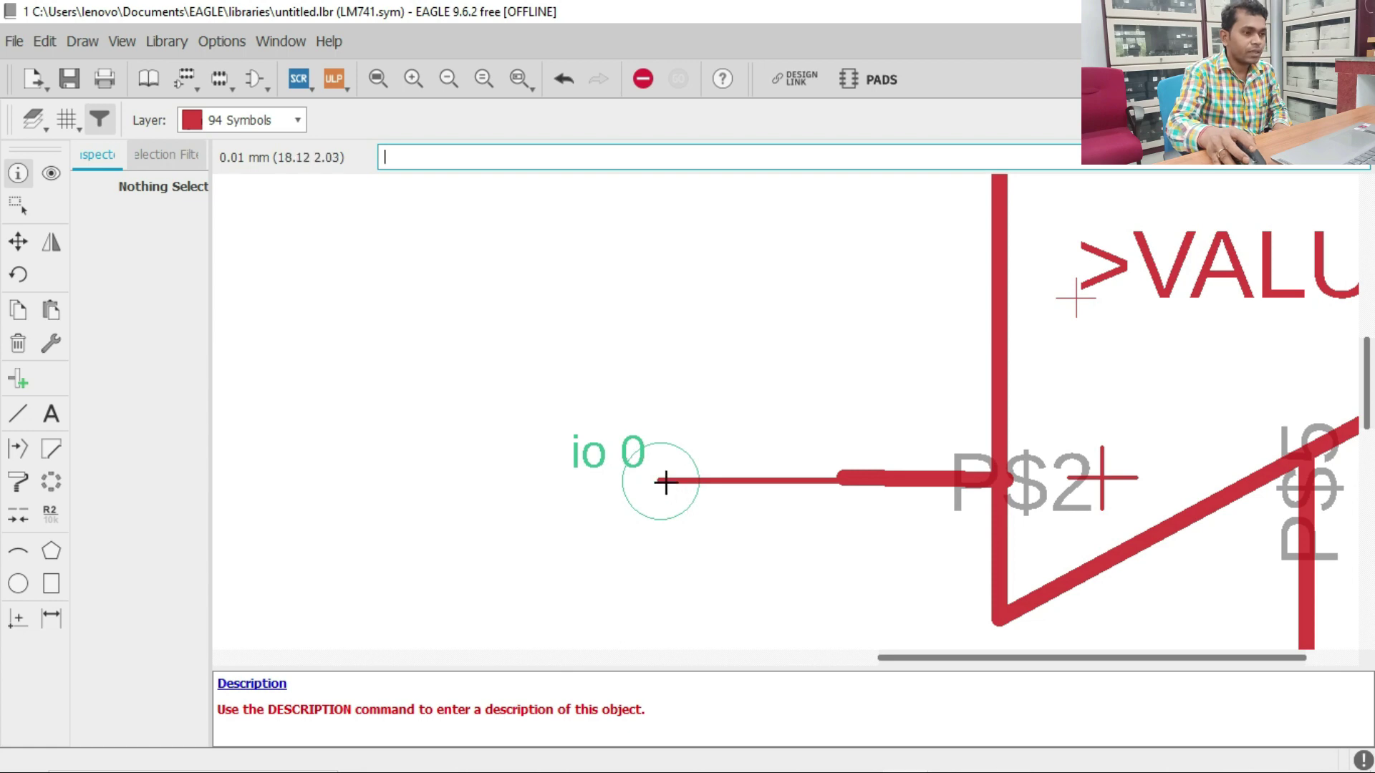
{"action": "right_click", "coordinate": [666, 482]}
{"action": "left_click", "coordinate": [730, 681]}
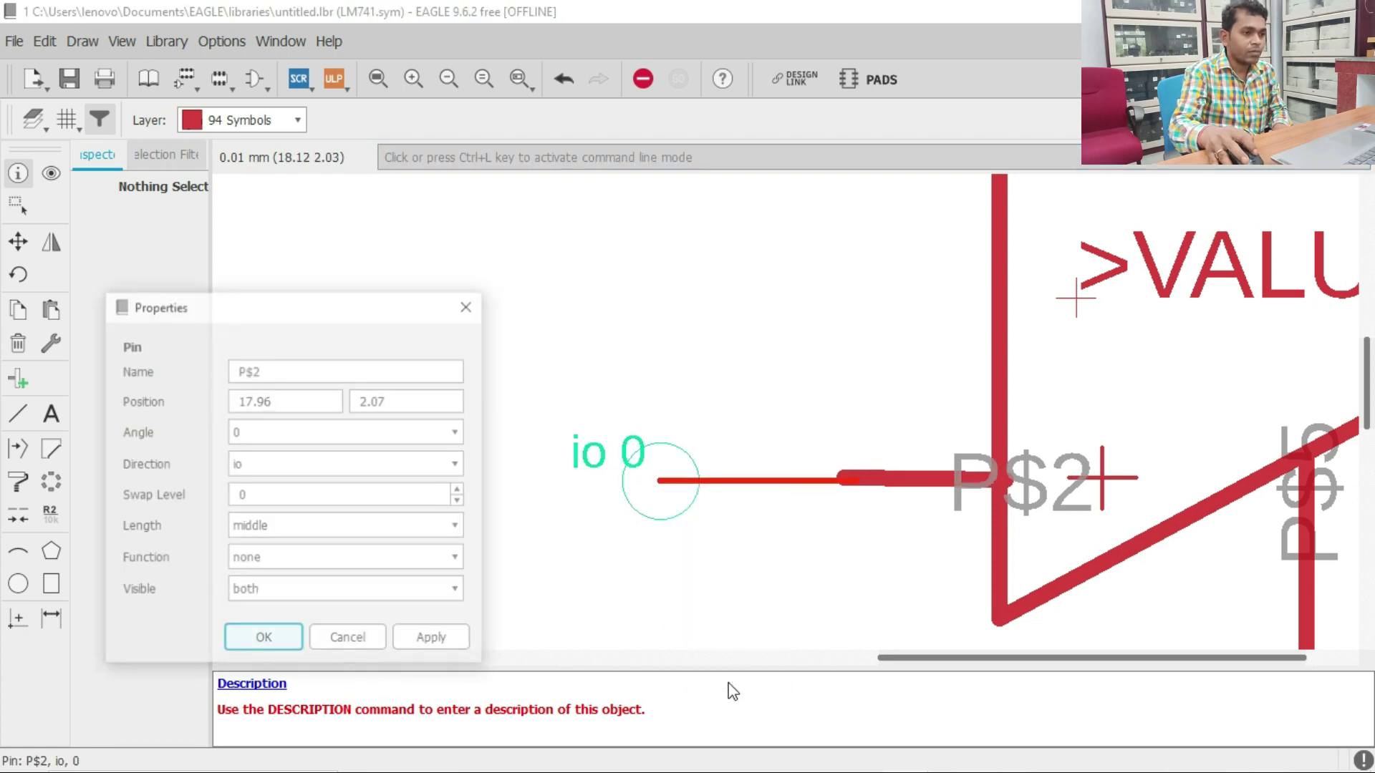
{"action": "left_click_drag", "start_coordinate": [277, 369], "coordinate": [215, 379]}
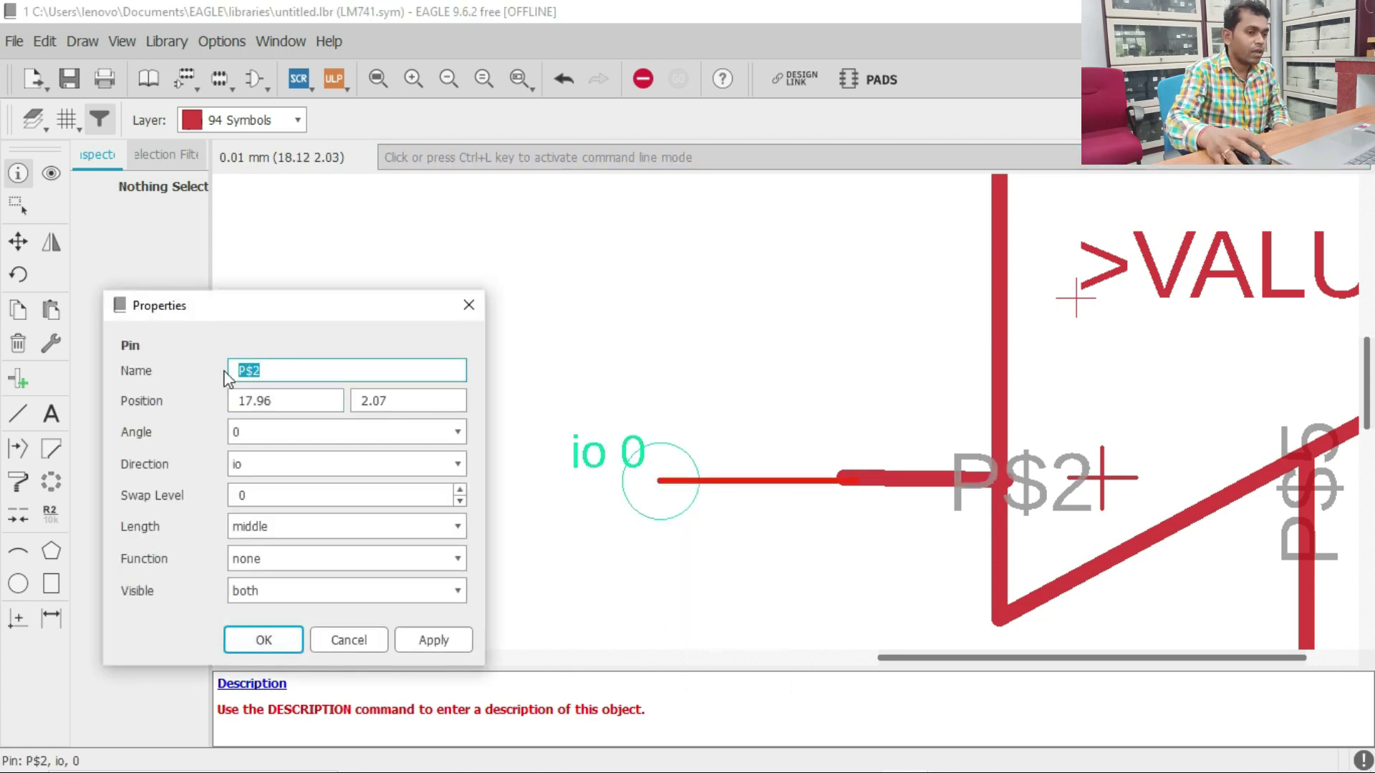
{"action": "type", "text": "3"}
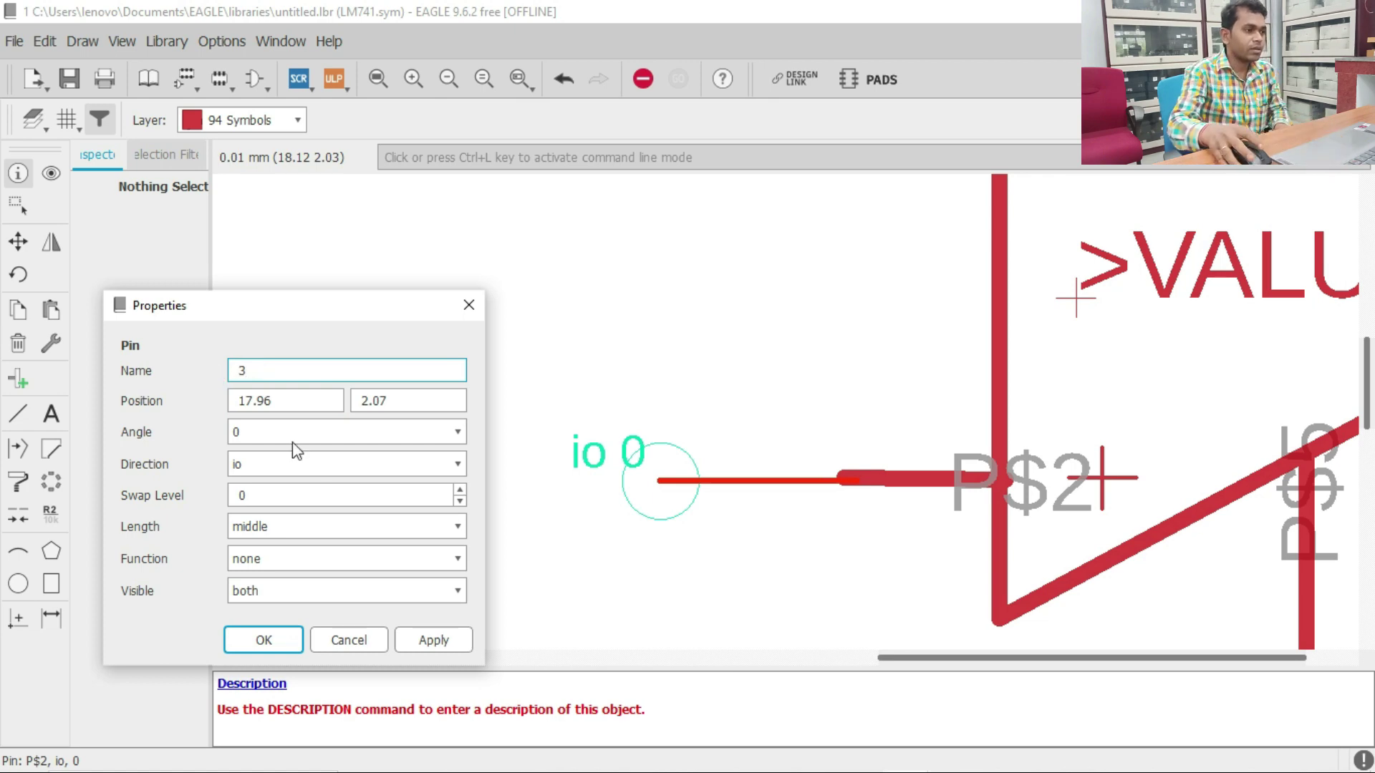
Set pin 3's length to short and its visibility to off, then apply the properties
{"action": "left_click", "coordinate": [463, 531]}
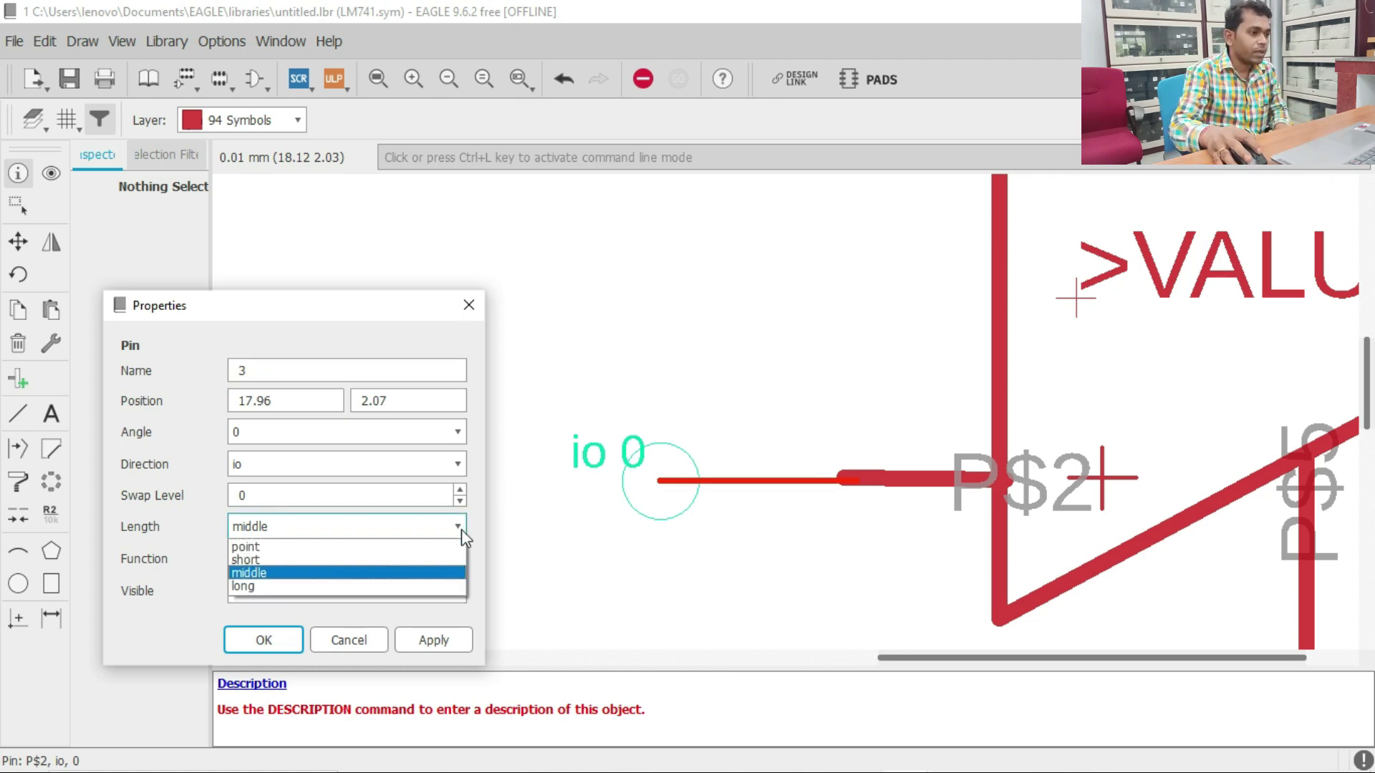
{"action": "left_click", "coordinate": [391, 557]}
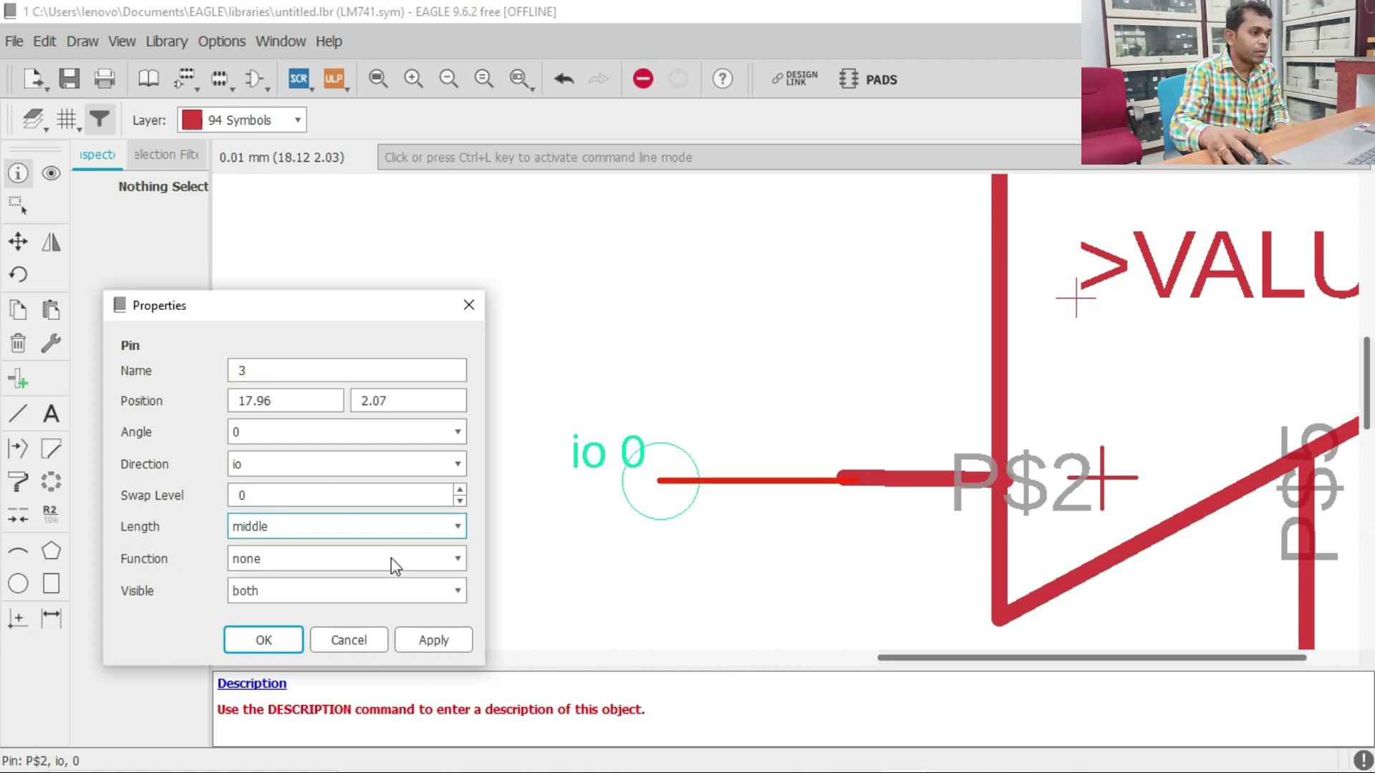
{"action": "left_click", "coordinate": [456, 593]}
{"action": "left_click", "coordinate": [331, 611]}
{"action": "left_click", "coordinate": [429, 641]}
{"action": "left_click", "coordinate": [264, 640]}
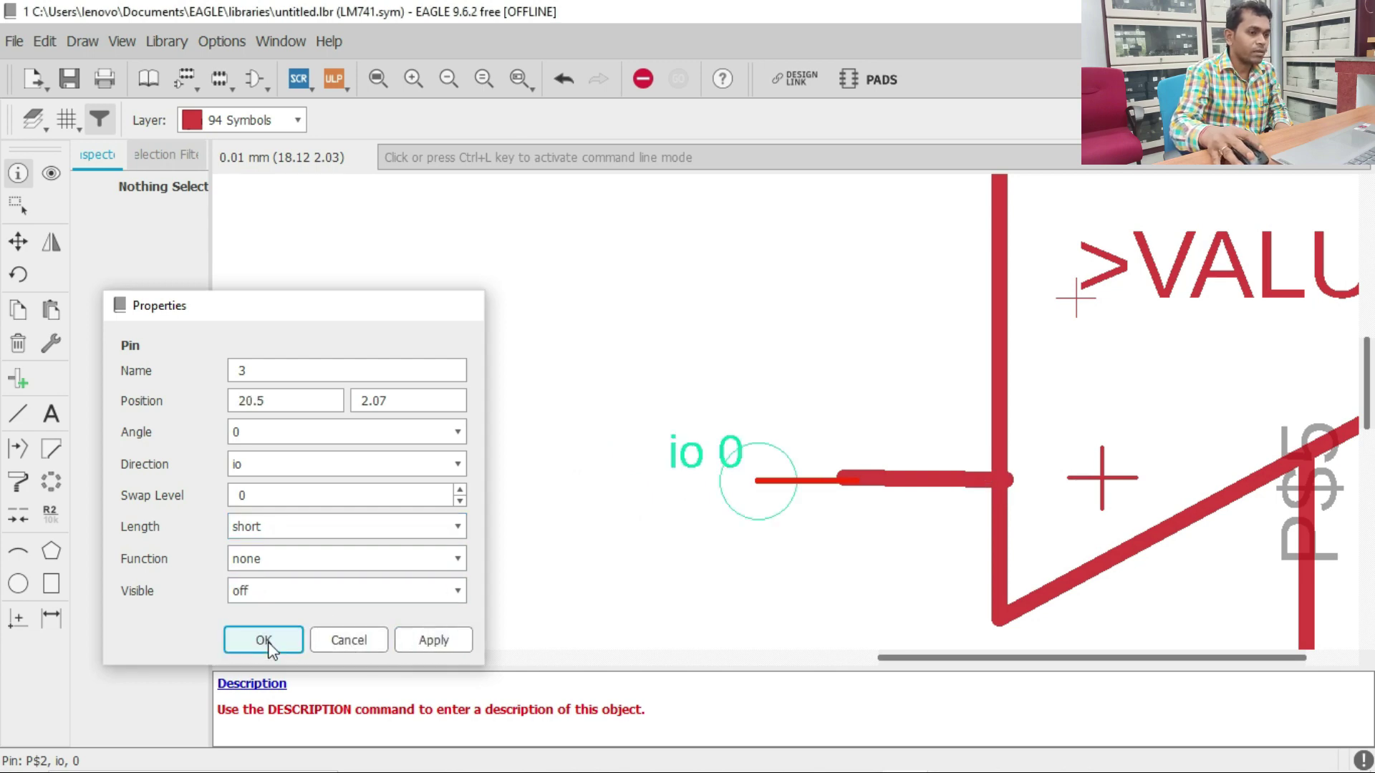
Examine the pin configuration diagrams in the lm741.pdf datasheet beside the symbol editor, and return to the maximized editor
{"action": "scroll", "coordinate": [669, 474], "scroll_direction": "down", "scroll_amount": 3}
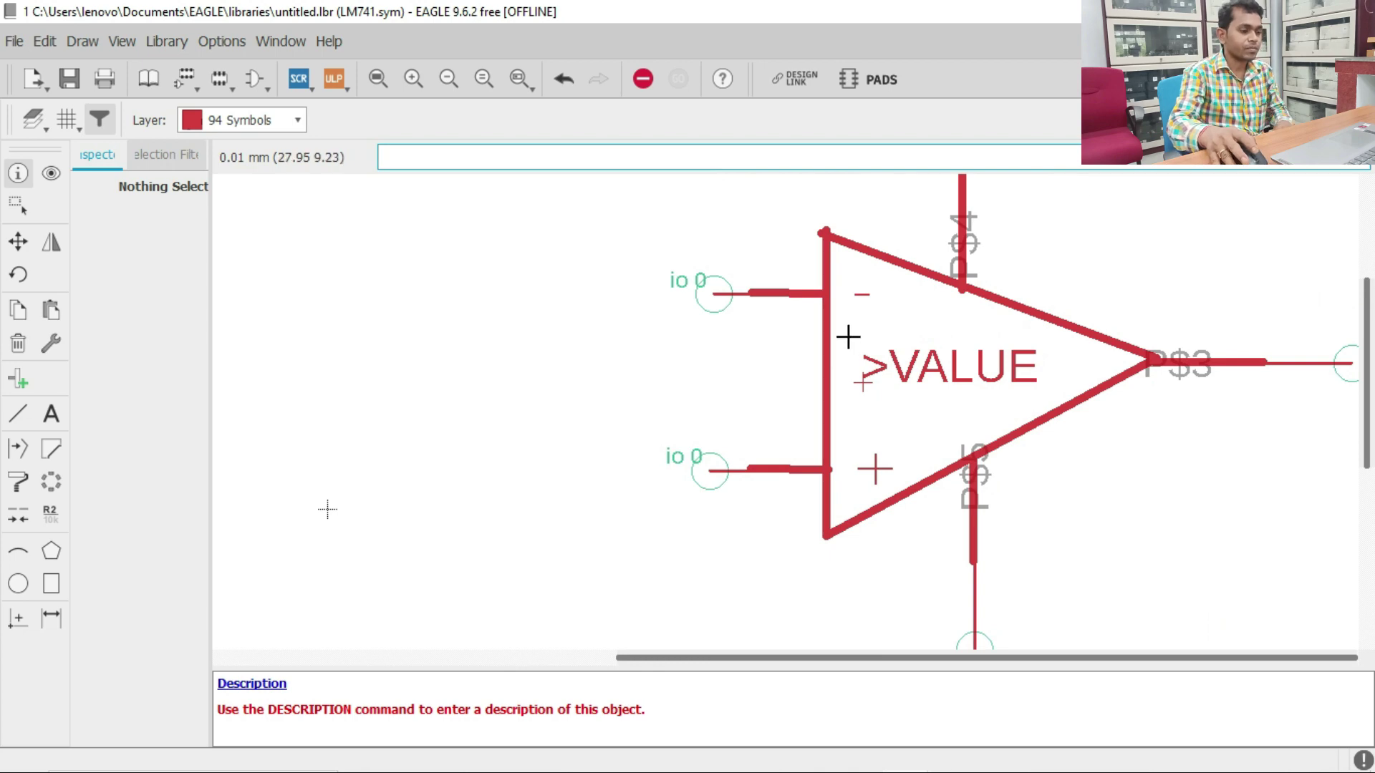
{"action": "key", "text": "super+Right"}
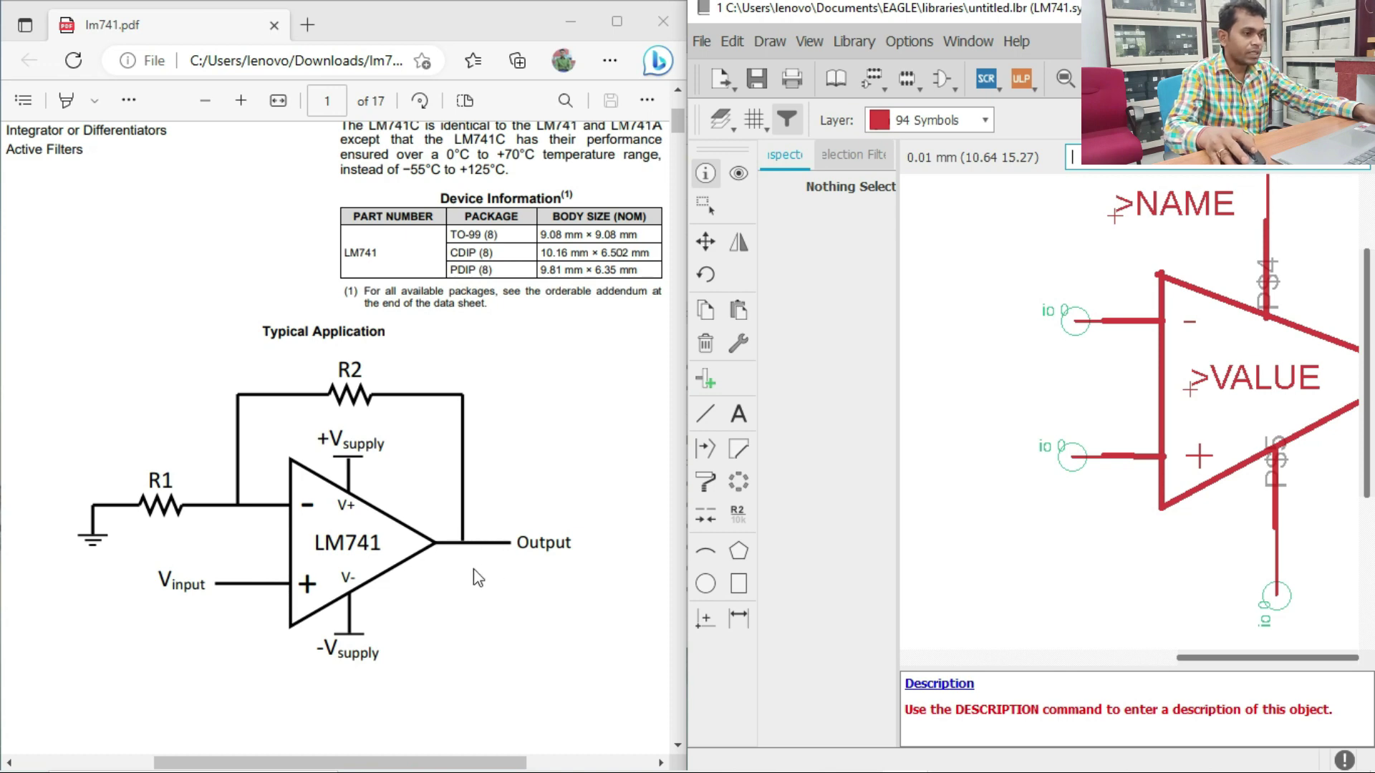
{"action": "scroll", "coordinate": [386, 592], "scroll_direction": "up", "scroll_amount": 5}
{"action": "scroll", "coordinate": [334, 573], "scroll_direction": "down", "scroll_amount": 10}
{"action": "scroll", "coordinate": [334, 574], "scroll_direction": "down", "scroll_amount": 12}
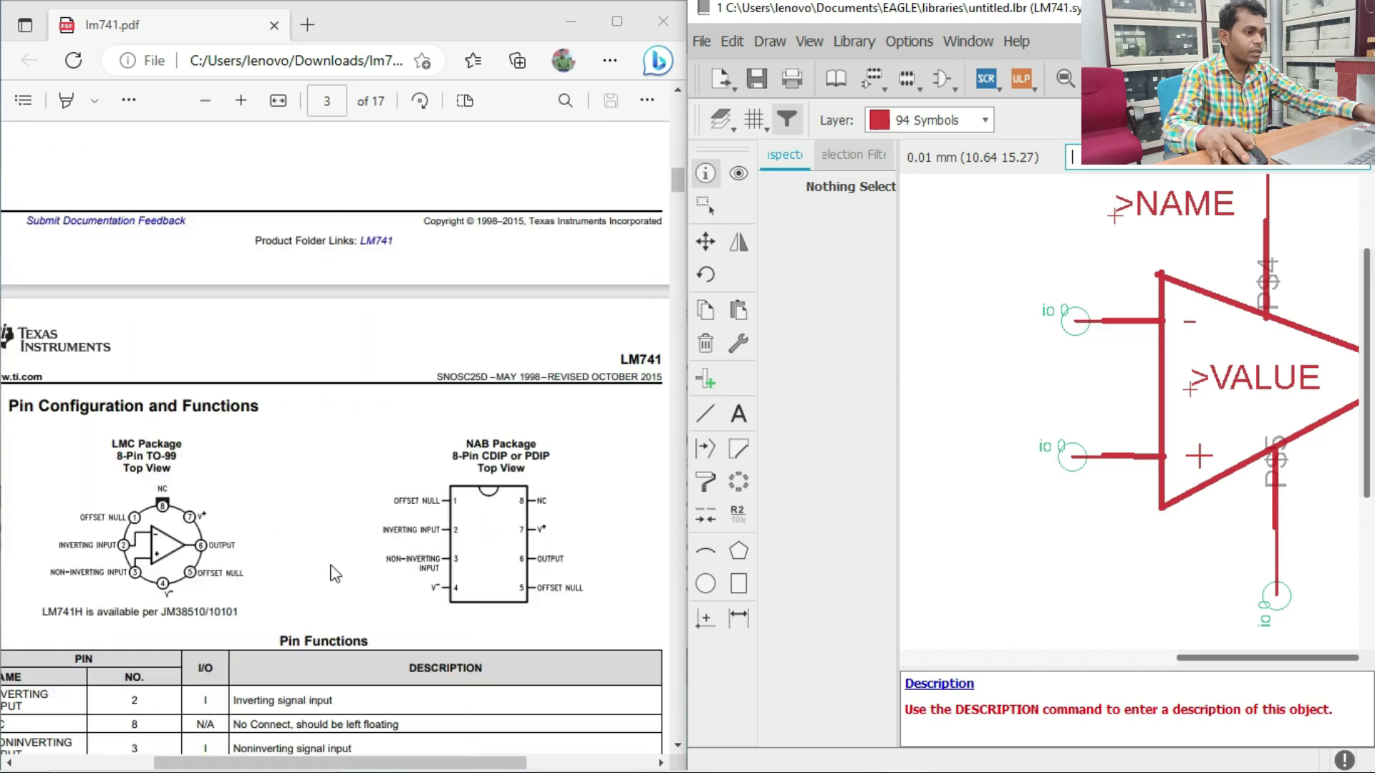
{"action": "scroll", "coordinate": [332, 570], "scroll_direction": "up", "scroll_amount": 1}
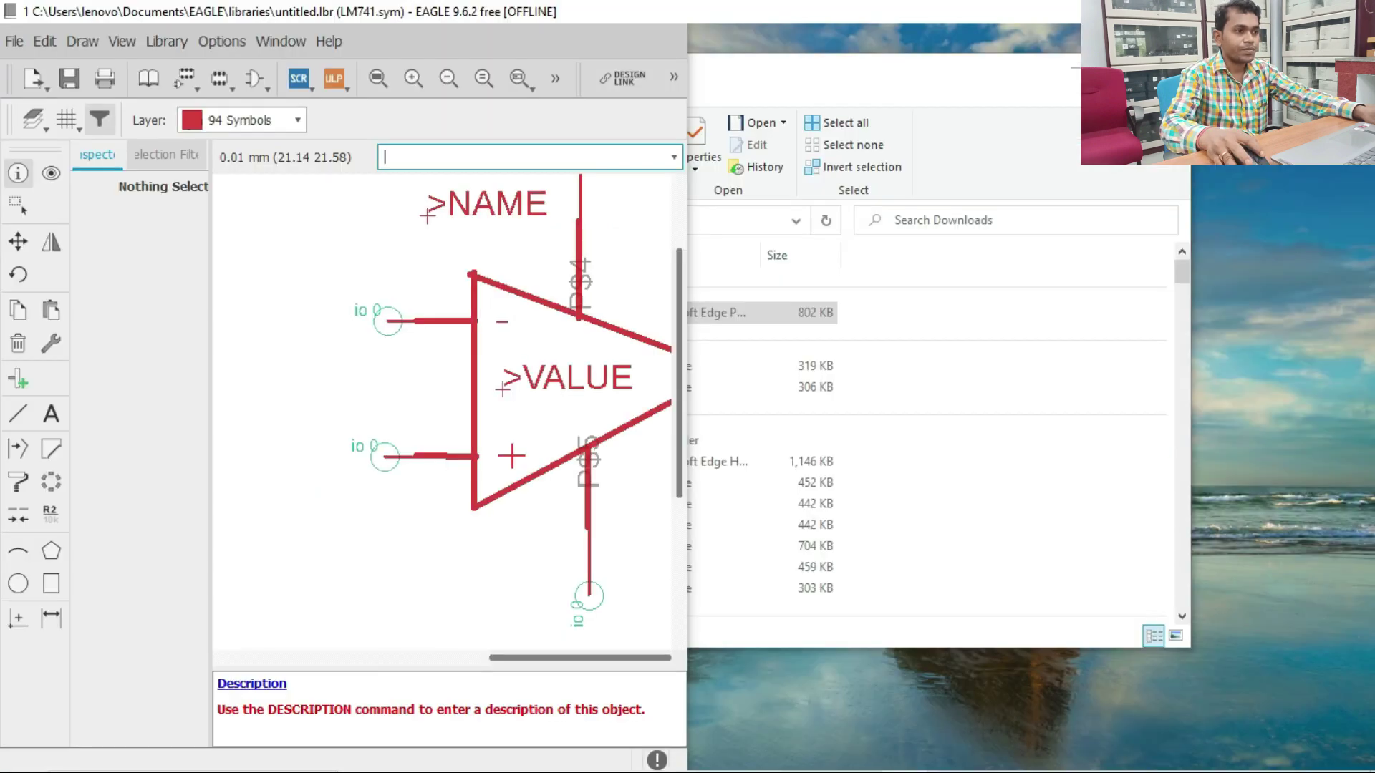
{"action": "key", "text": "super+Up"}
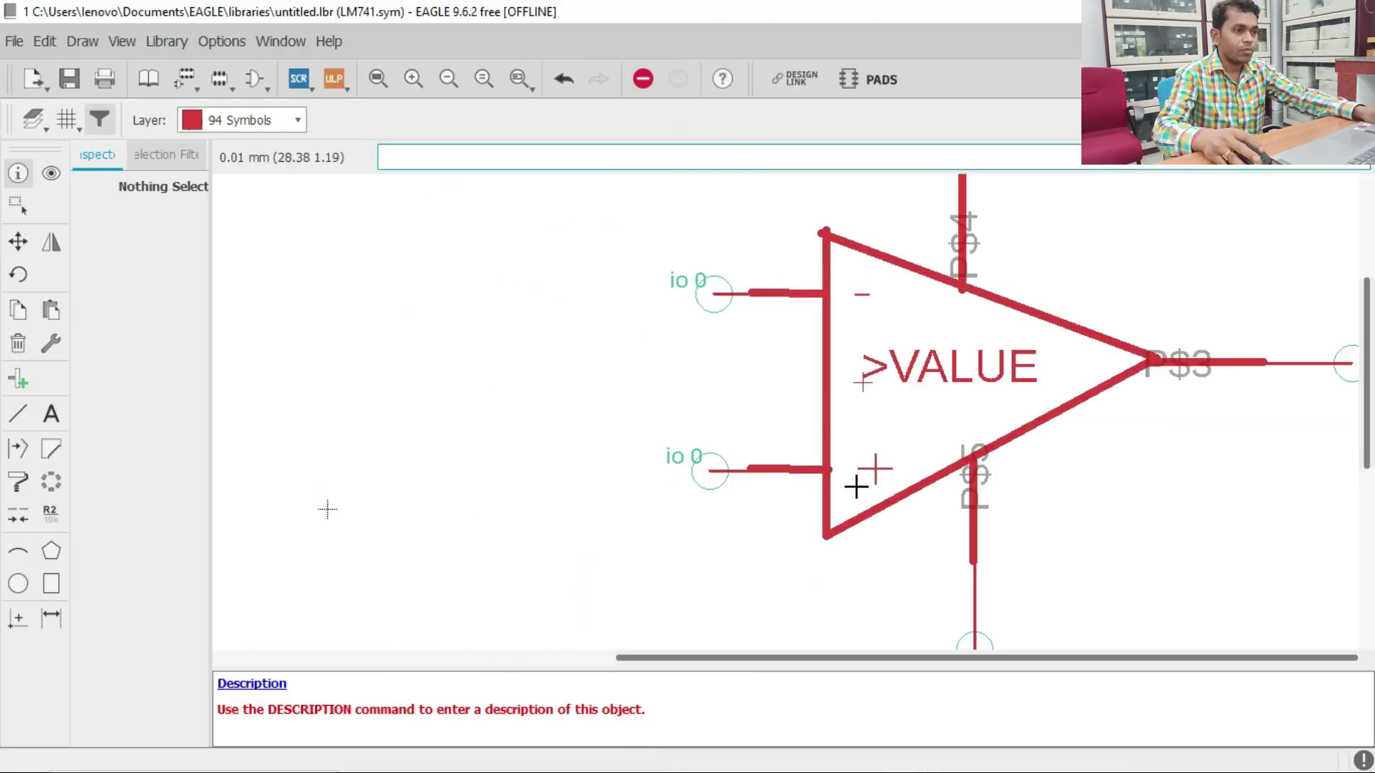
{"action": "scroll", "coordinate": [939, 380], "scroll_direction": "down", "scroll_amount": 2}
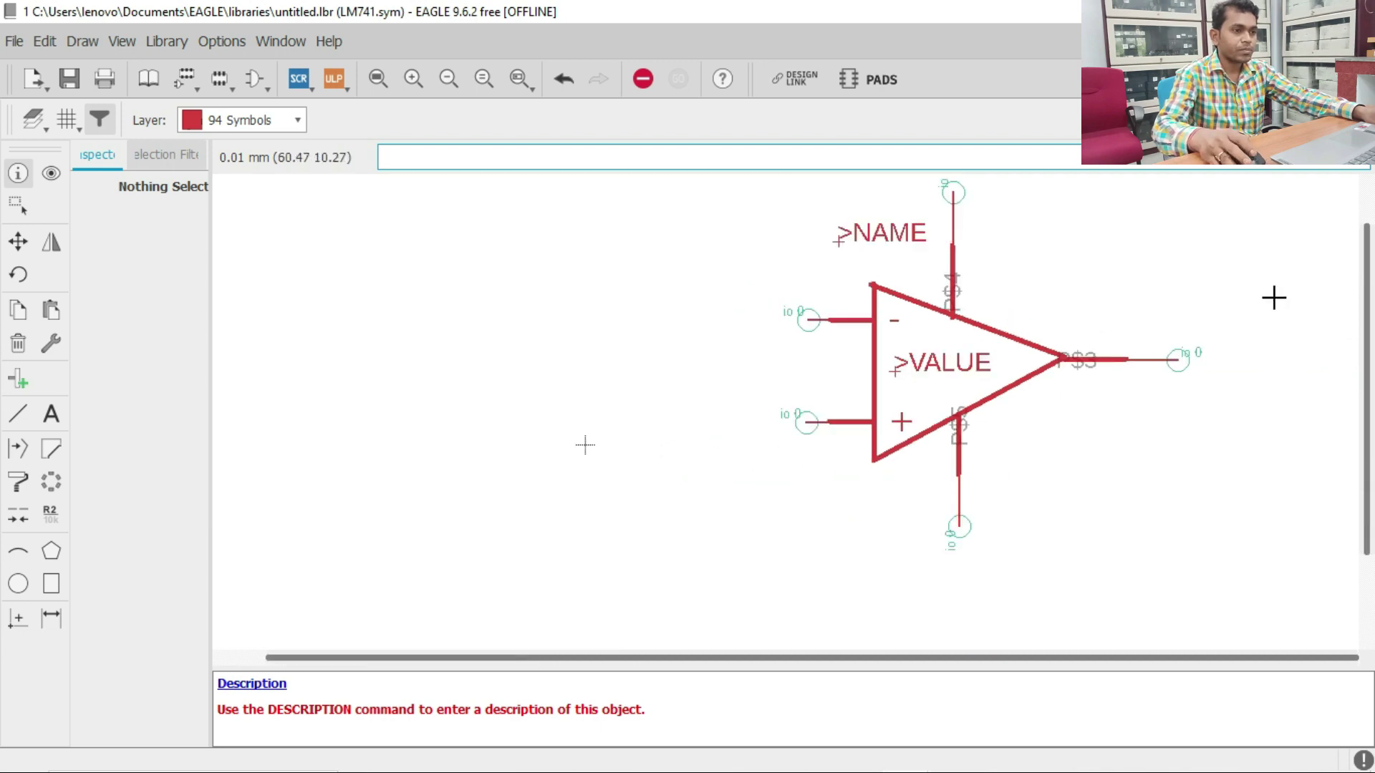
Change the name of the lower supply pin, below the op-amp triangle, to 4 in its properties
{"action": "right_click", "coordinate": [958, 525]}
{"action": "left_click", "coordinate": [1013, 723]}
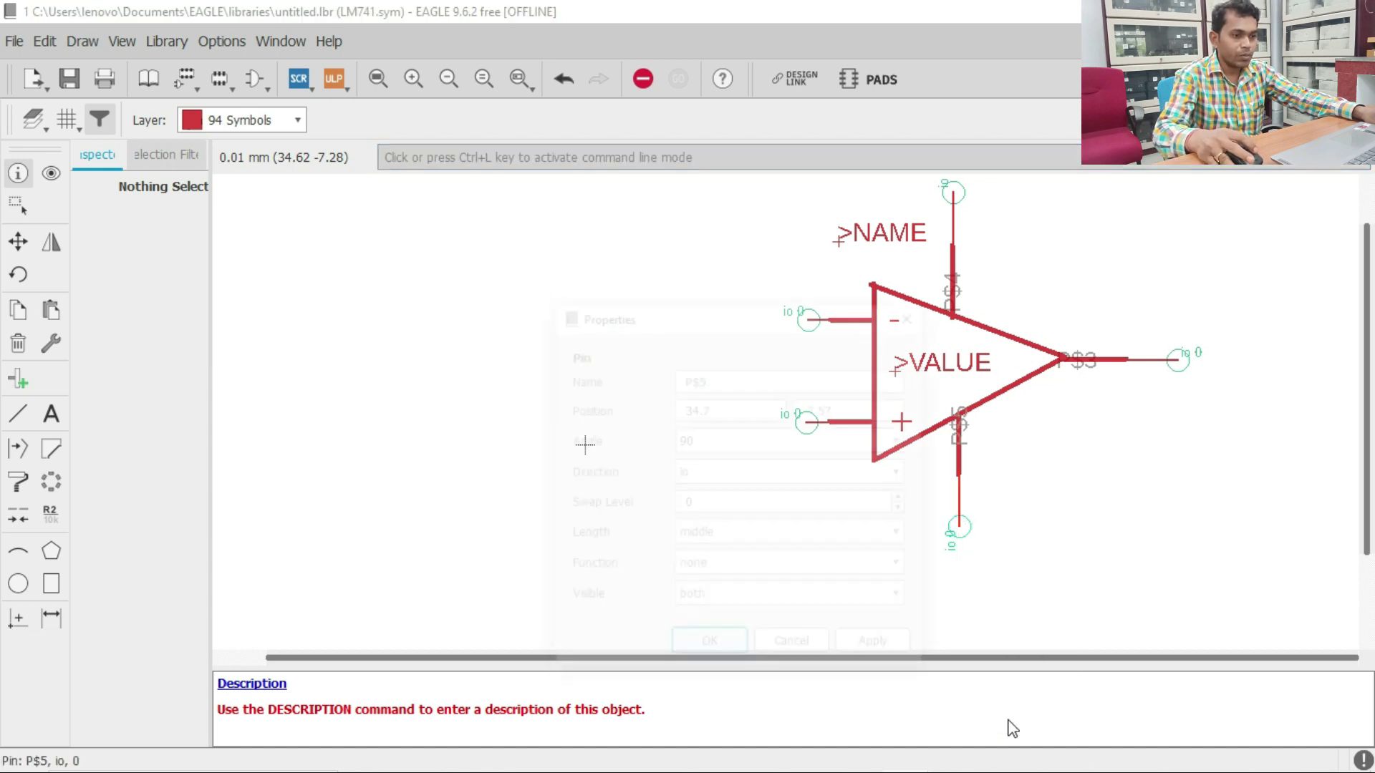
{"action": "left_click_drag", "start_coordinate": [733, 377], "coordinate": [645, 389]}
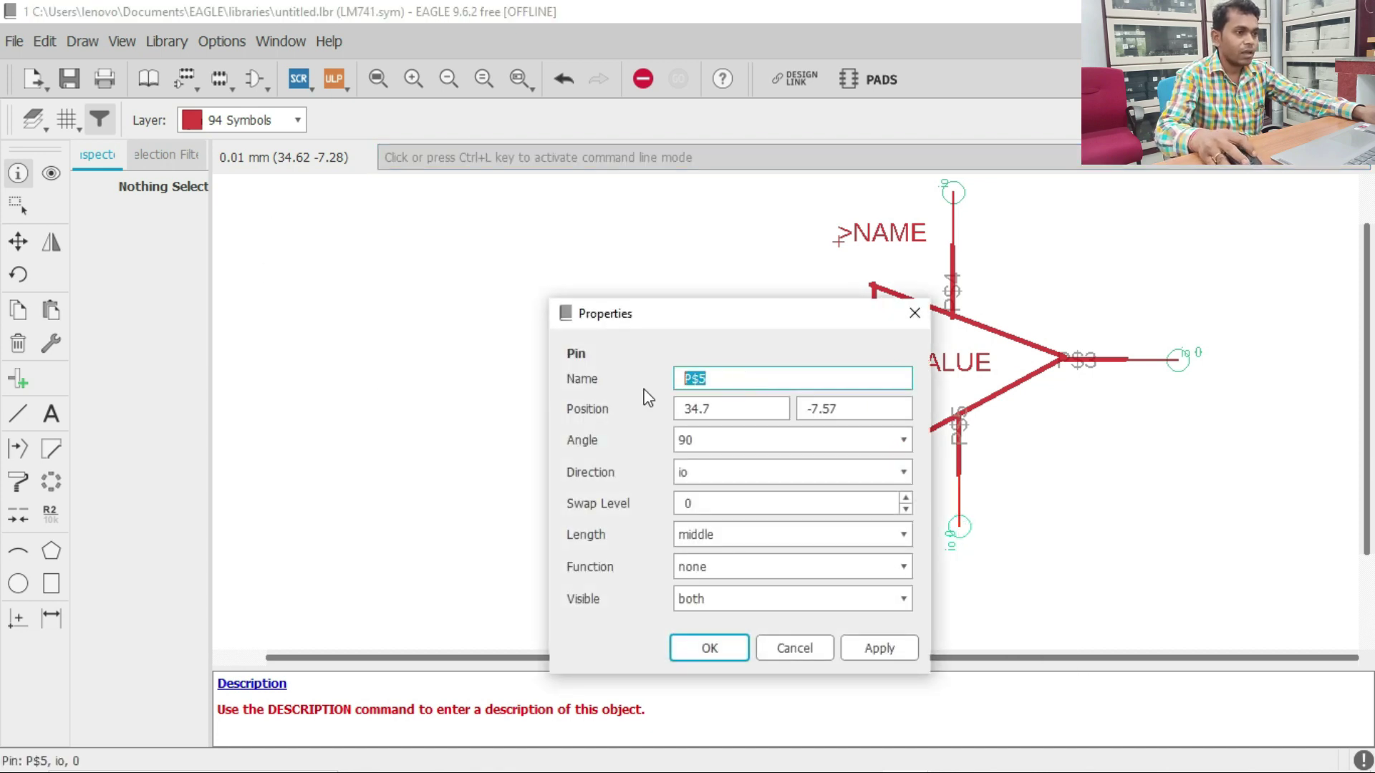
{"action": "type", "text": "4"}
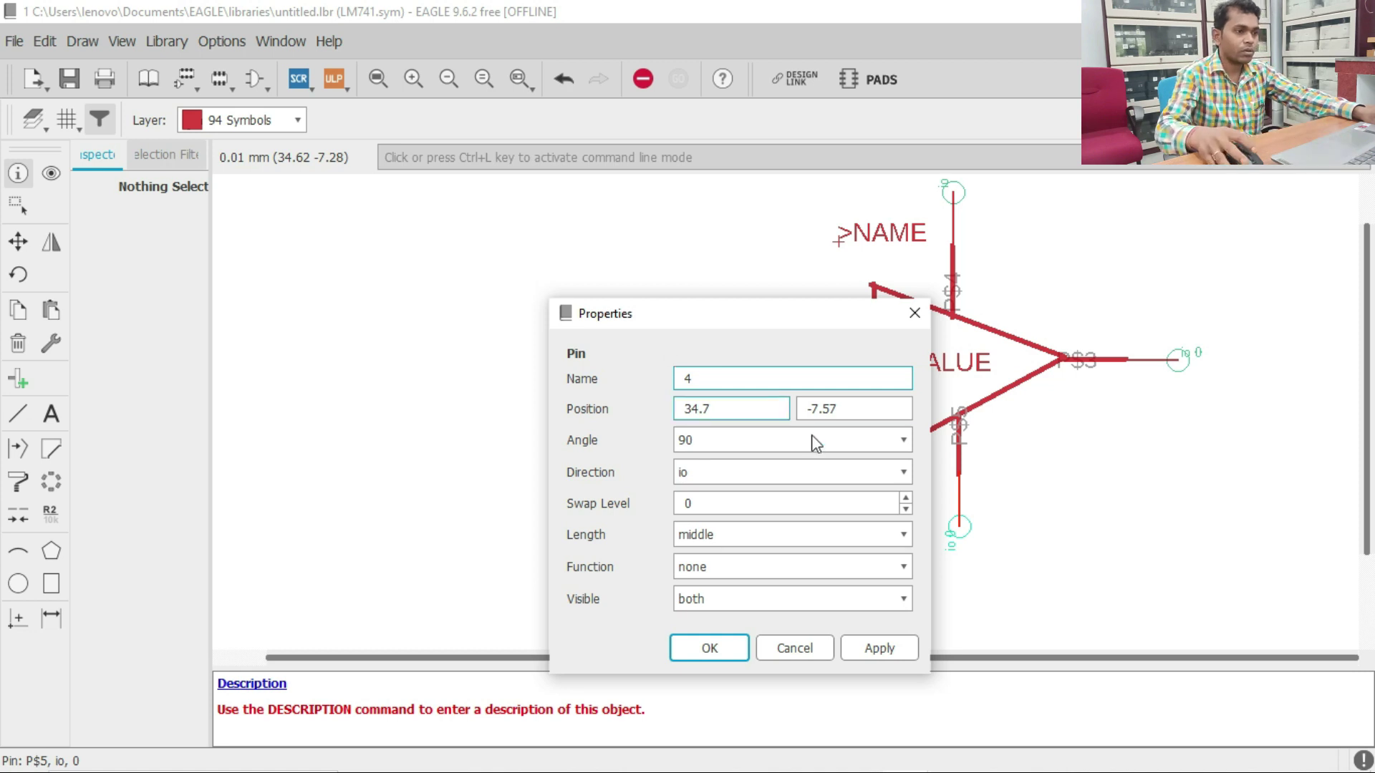
Set pin 4's length to short and its visibility to off, and apply the properties
{"action": "left_click", "coordinate": [903, 534]}
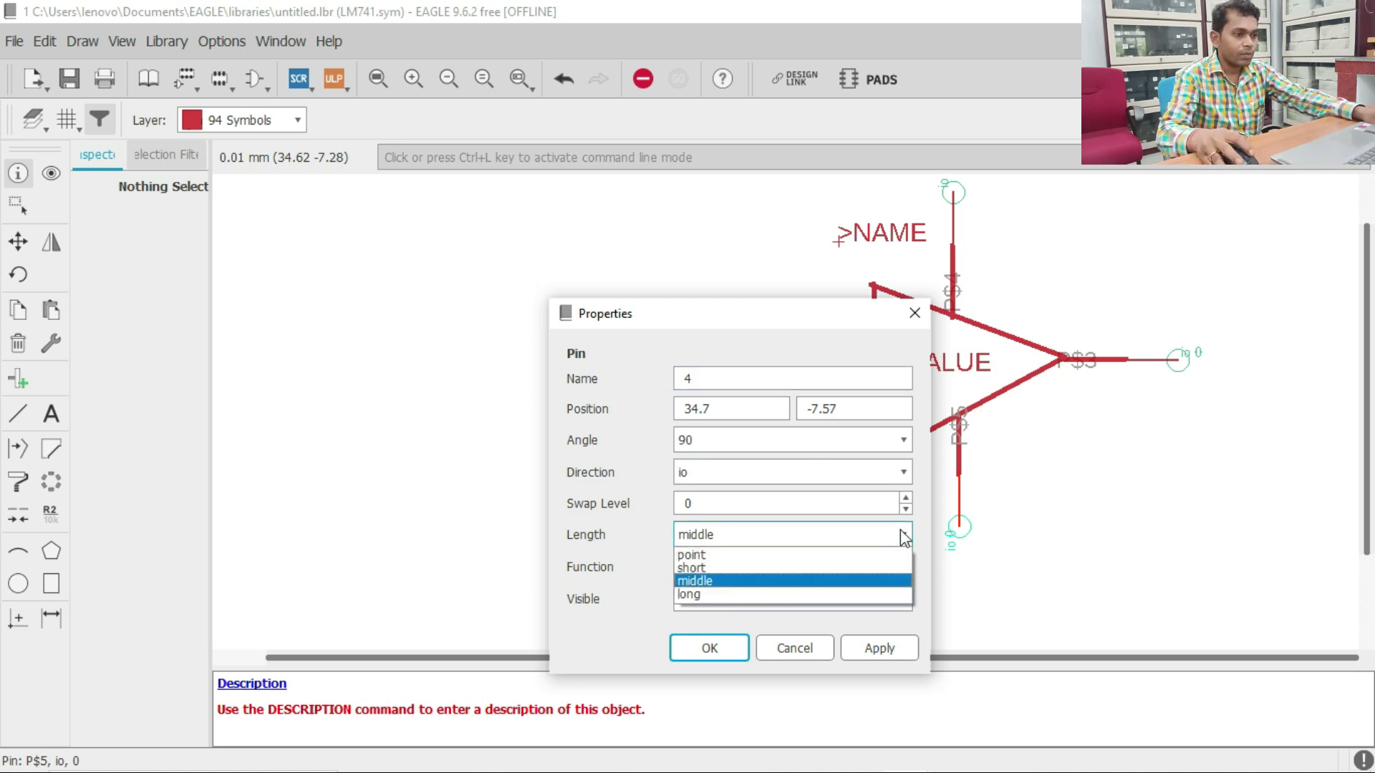
{"action": "left_click", "coordinate": [822, 568]}
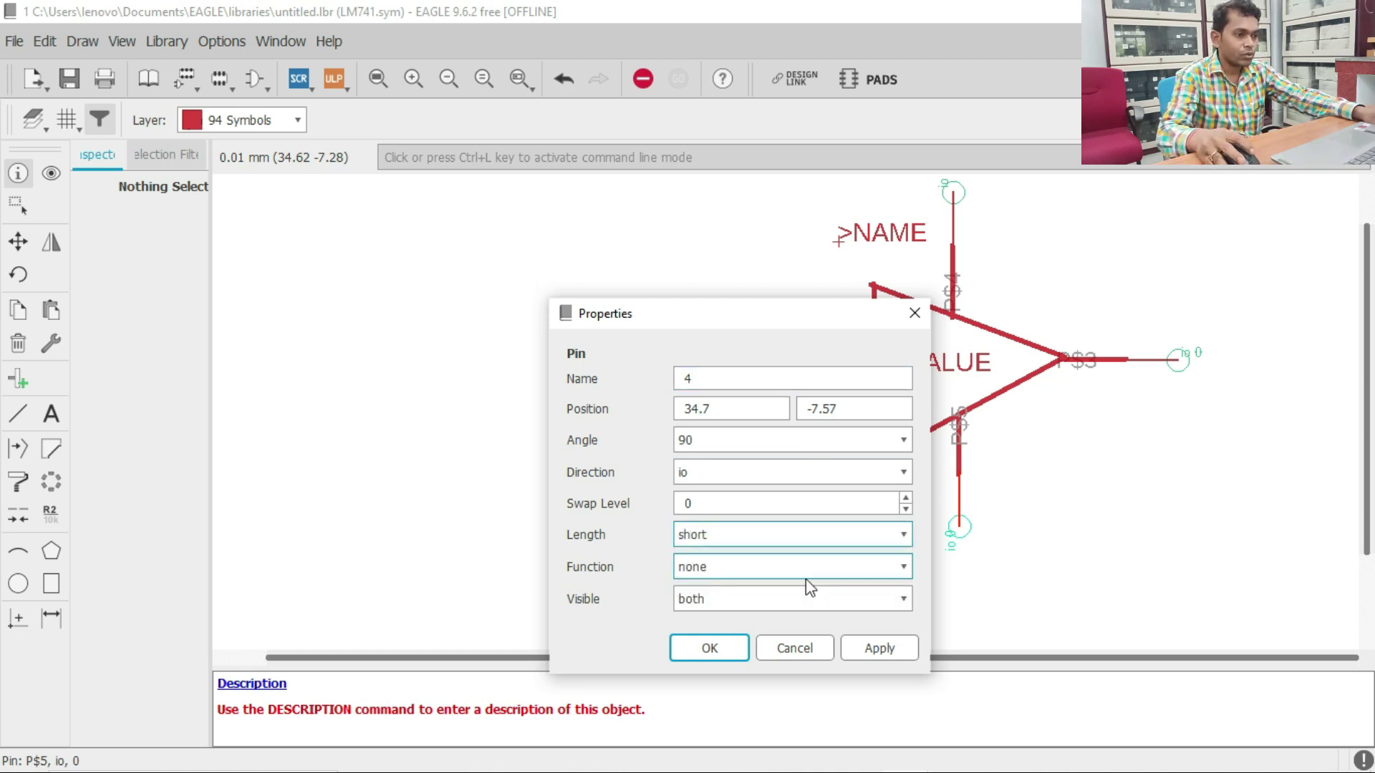
{"action": "left_click", "coordinate": [904, 600]}
{"action": "left_click", "coordinate": [724, 617]}
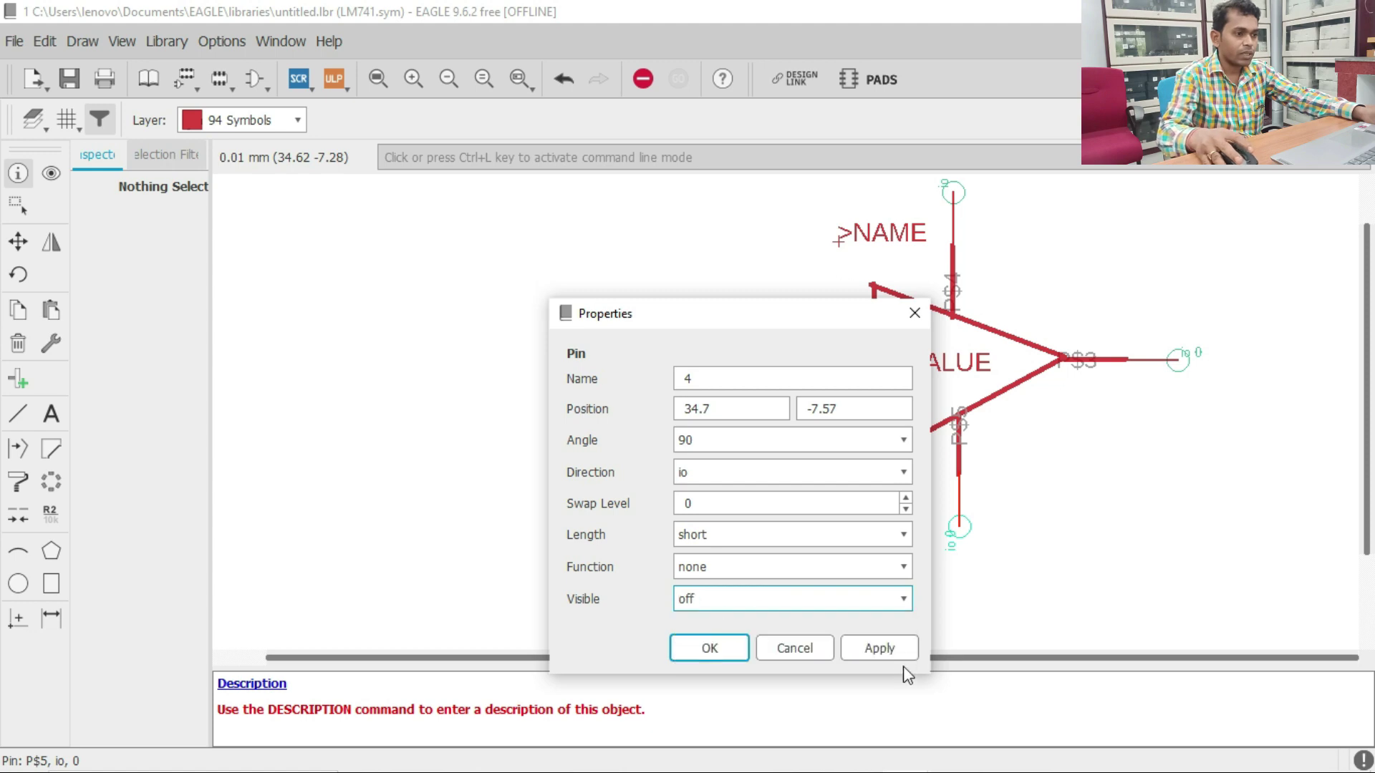
{"action": "left_click", "coordinate": [883, 647]}
{"action": "left_click", "coordinate": [705, 648]}
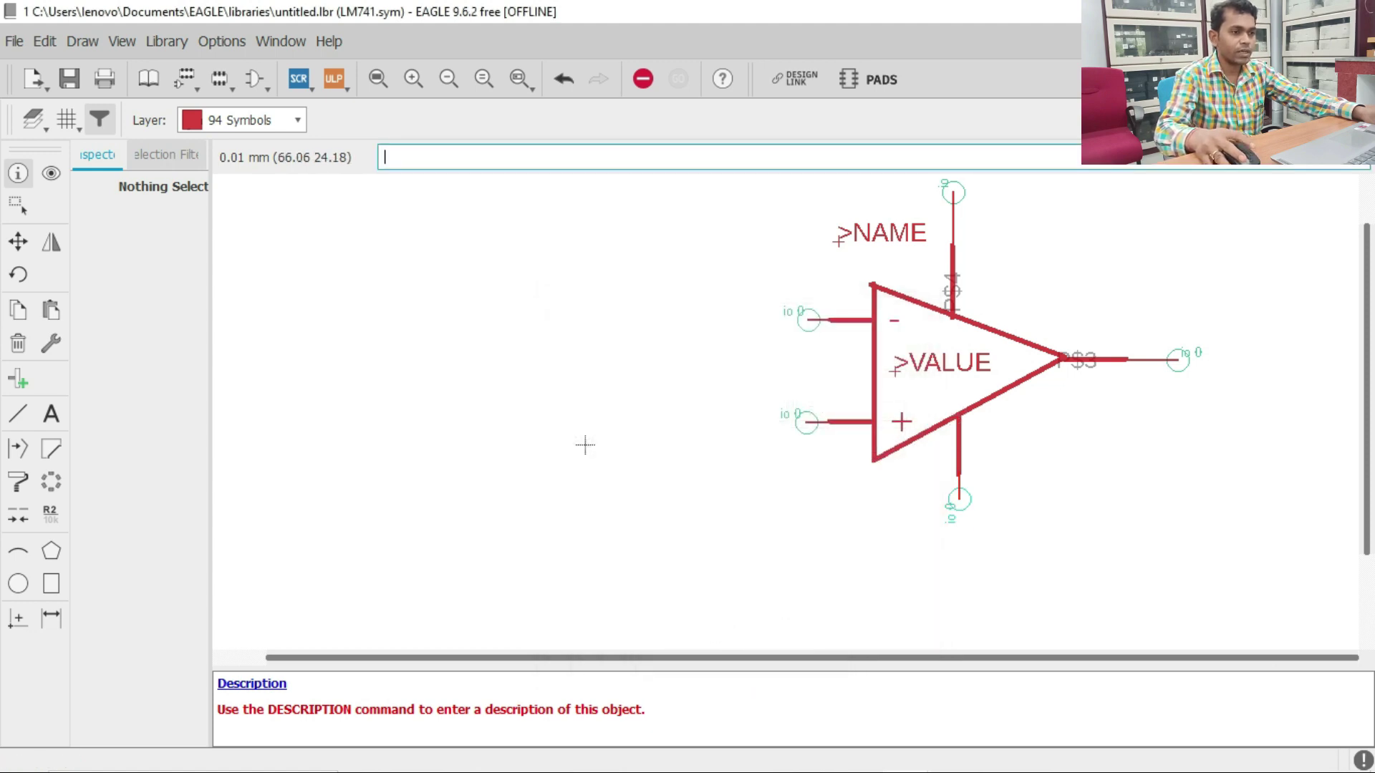
Change the name of the upper supply pin, above the op-amp triangle, to 7 in its properties
{"action": "right_click", "coordinate": [952, 195]}
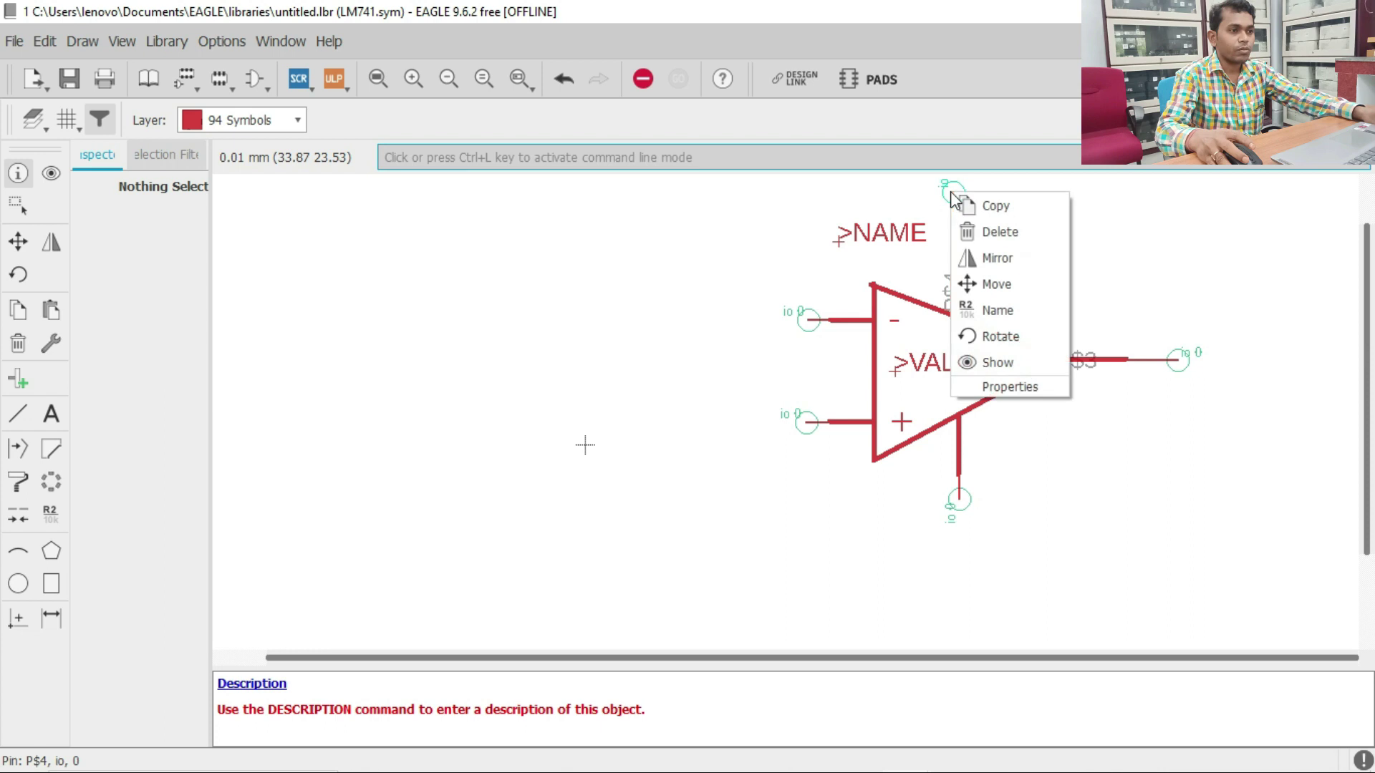
{"action": "left_click", "coordinate": [1020, 387]}
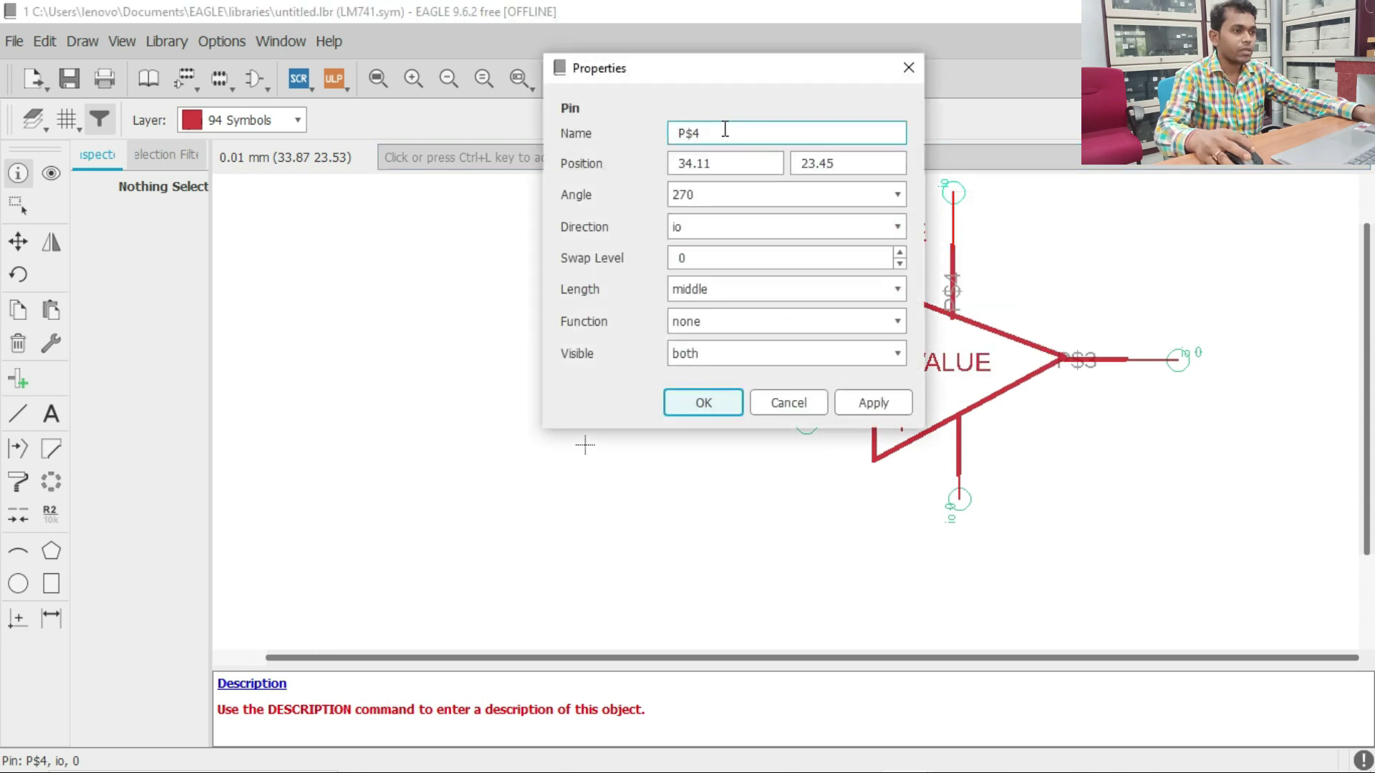
{"action": "type", "text": "7"}
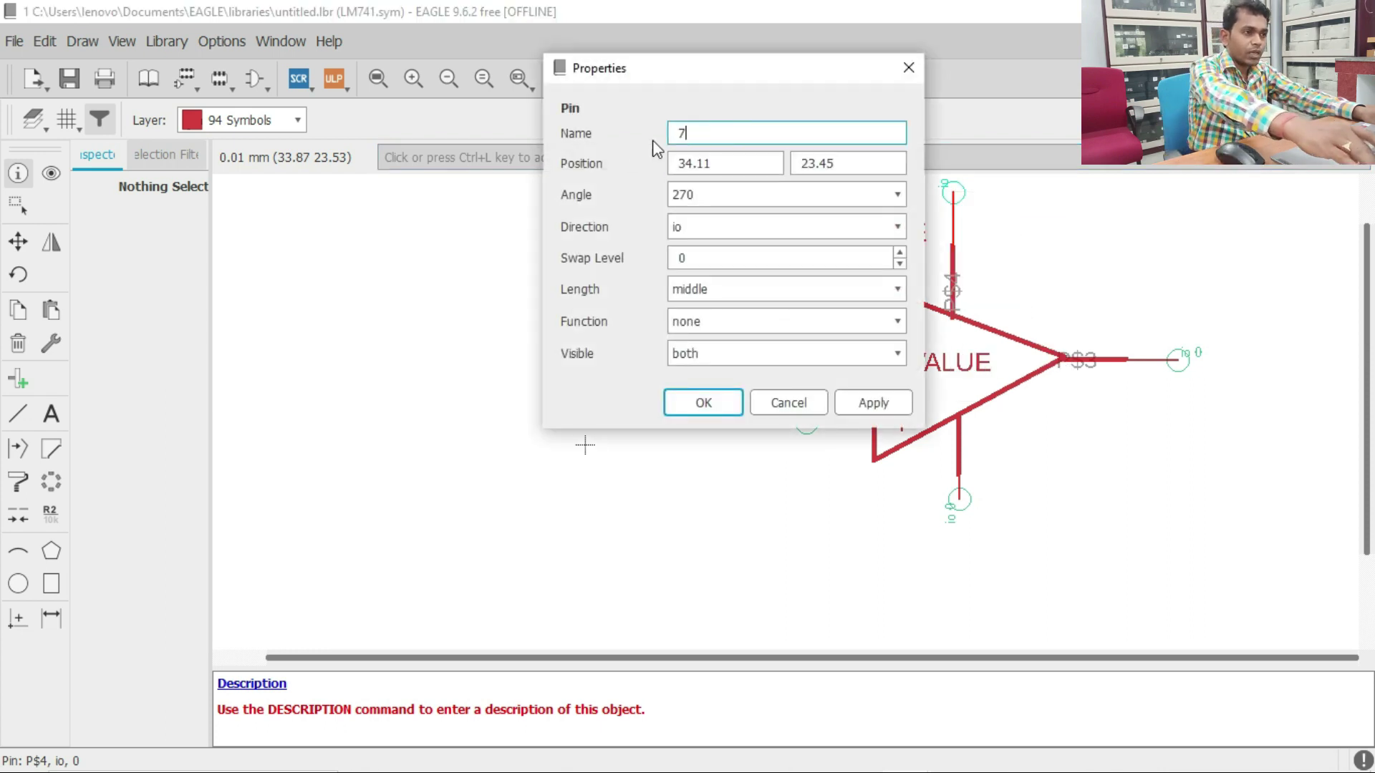
Set pin 7's length to short and its visibility to off, and apply the properties
{"action": "left_click", "coordinate": [898, 289]}
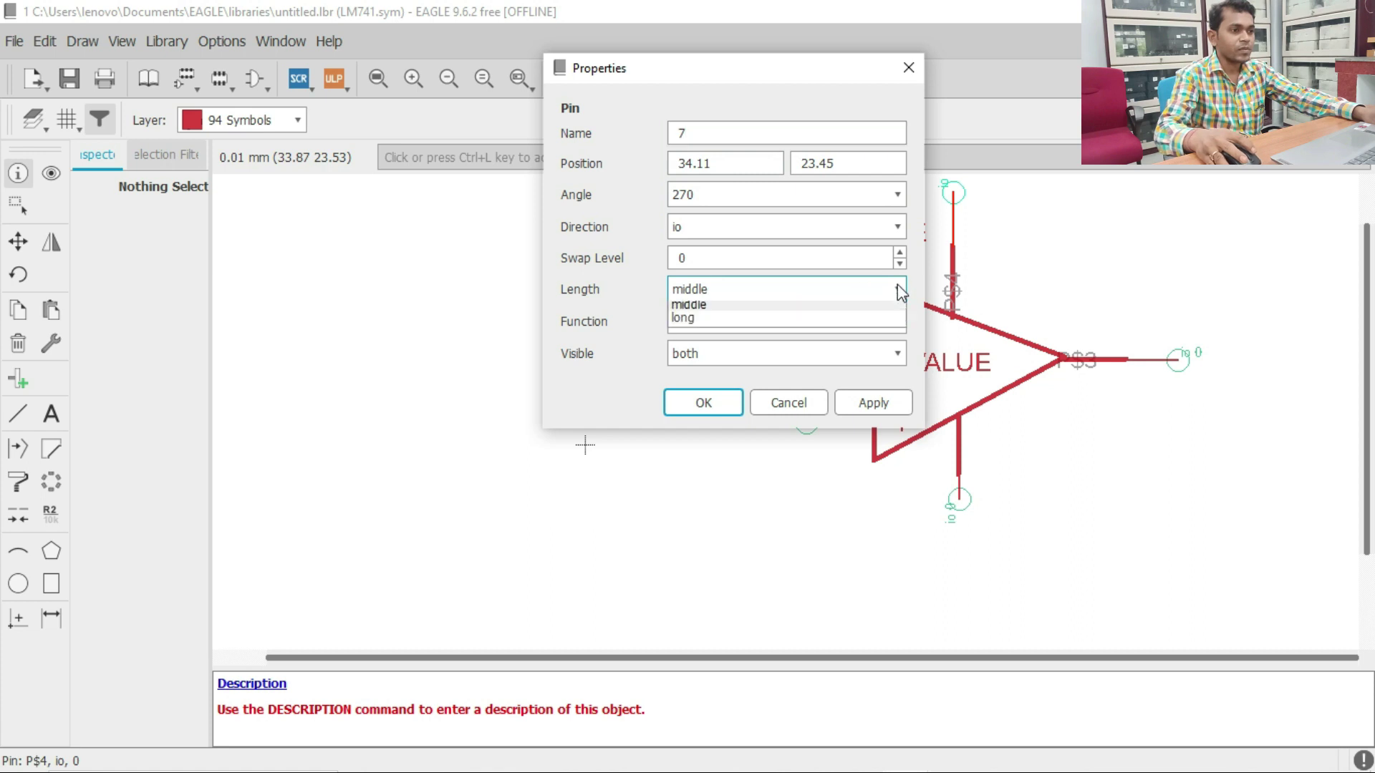
{"action": "left_click", "coordinate": [769, 323]}
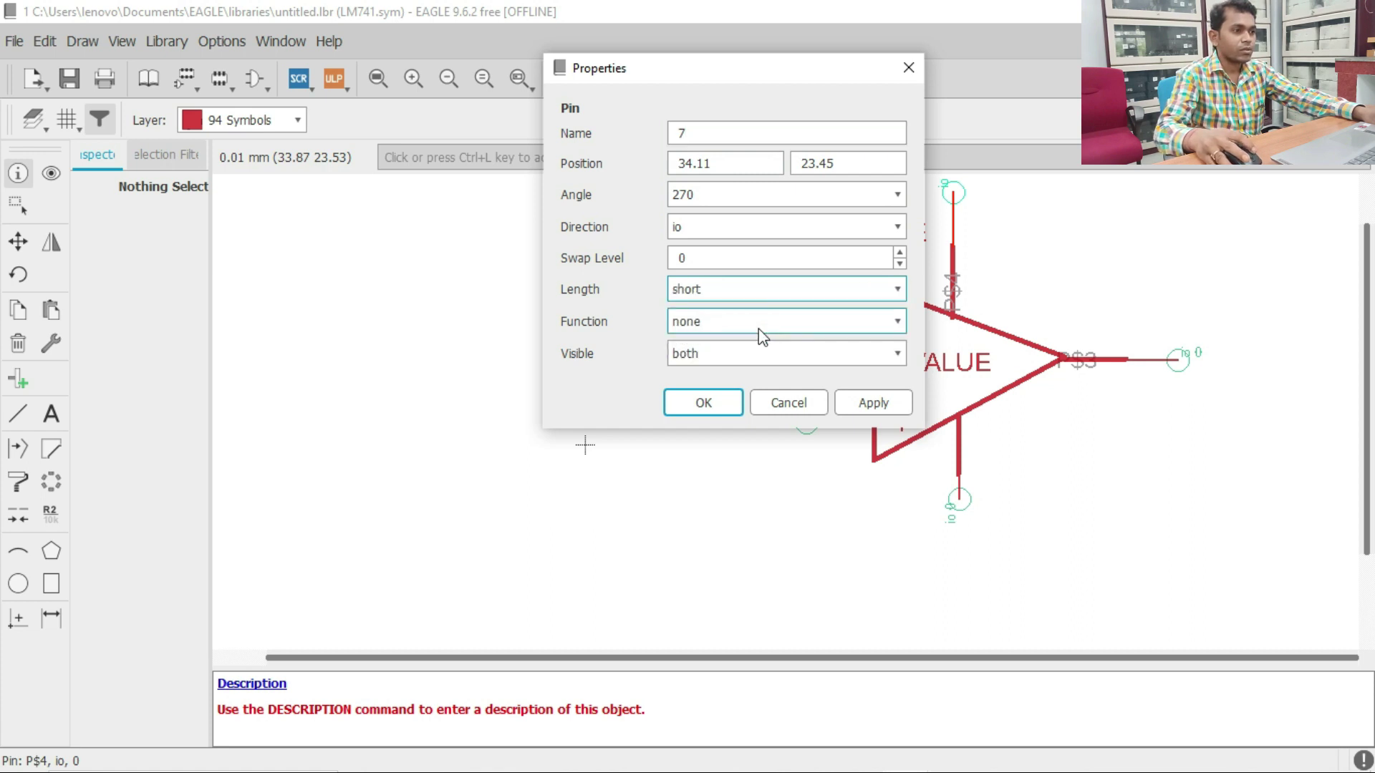
{"action": "left_click", "coordinate": [901, 358]}
{"action": "left_click", "coordinate": [753, 373]}
{"action": "left_click", "coordinate": [873, 403]}
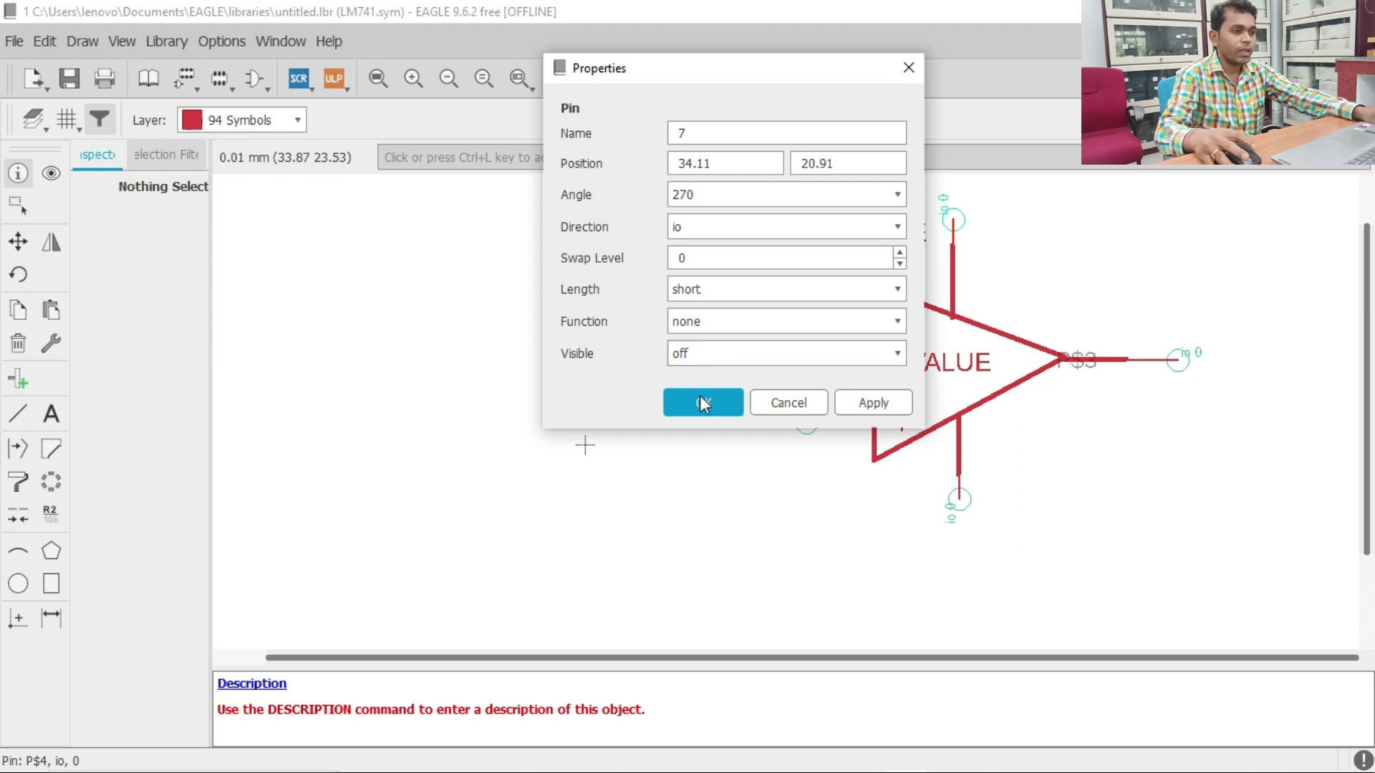
{"action": "left_click", "coordinate": [703, 402]}
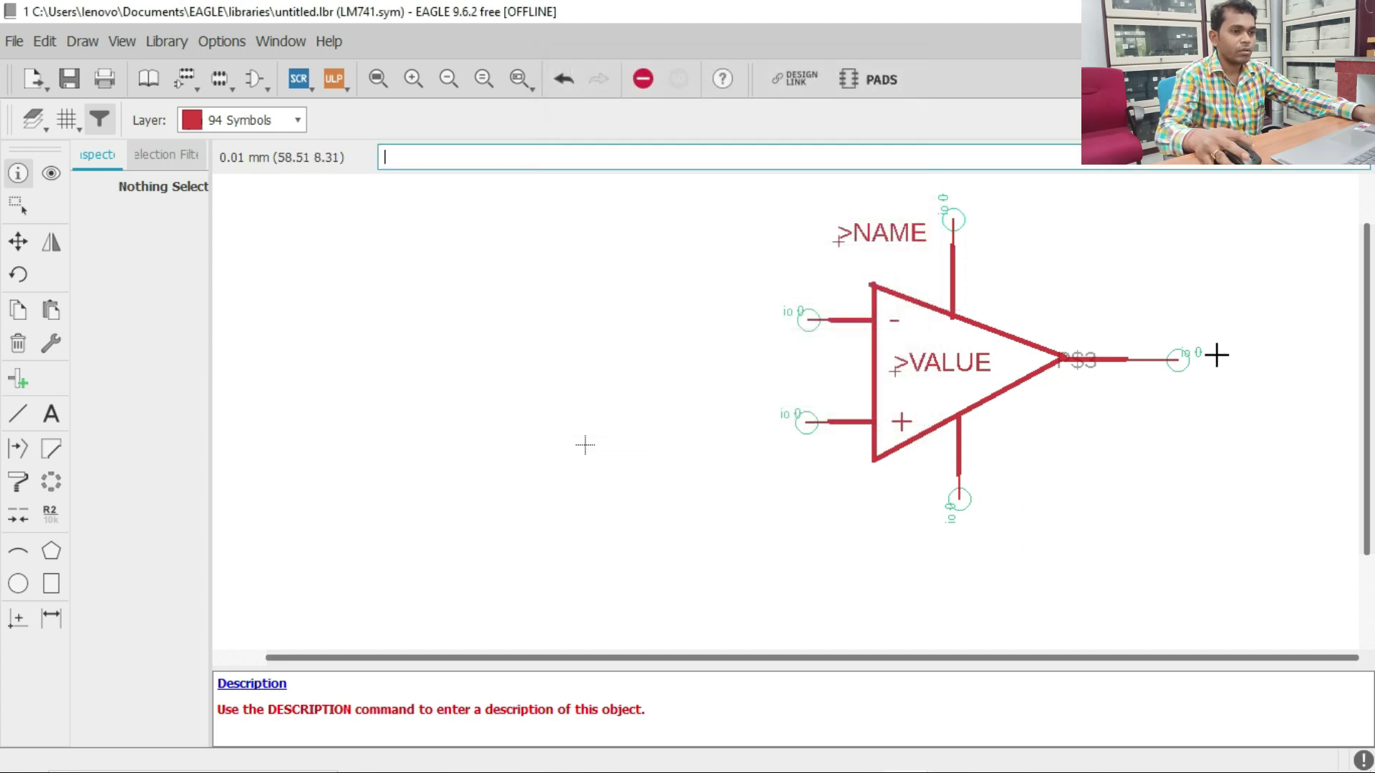
Change the name of the output pin, at the triangle's tip, to 6 in its properties
{"action": "right_click", "coordinate": [1178, 360]}
{"action": "left_click", "coordinate": [1236, 558]}
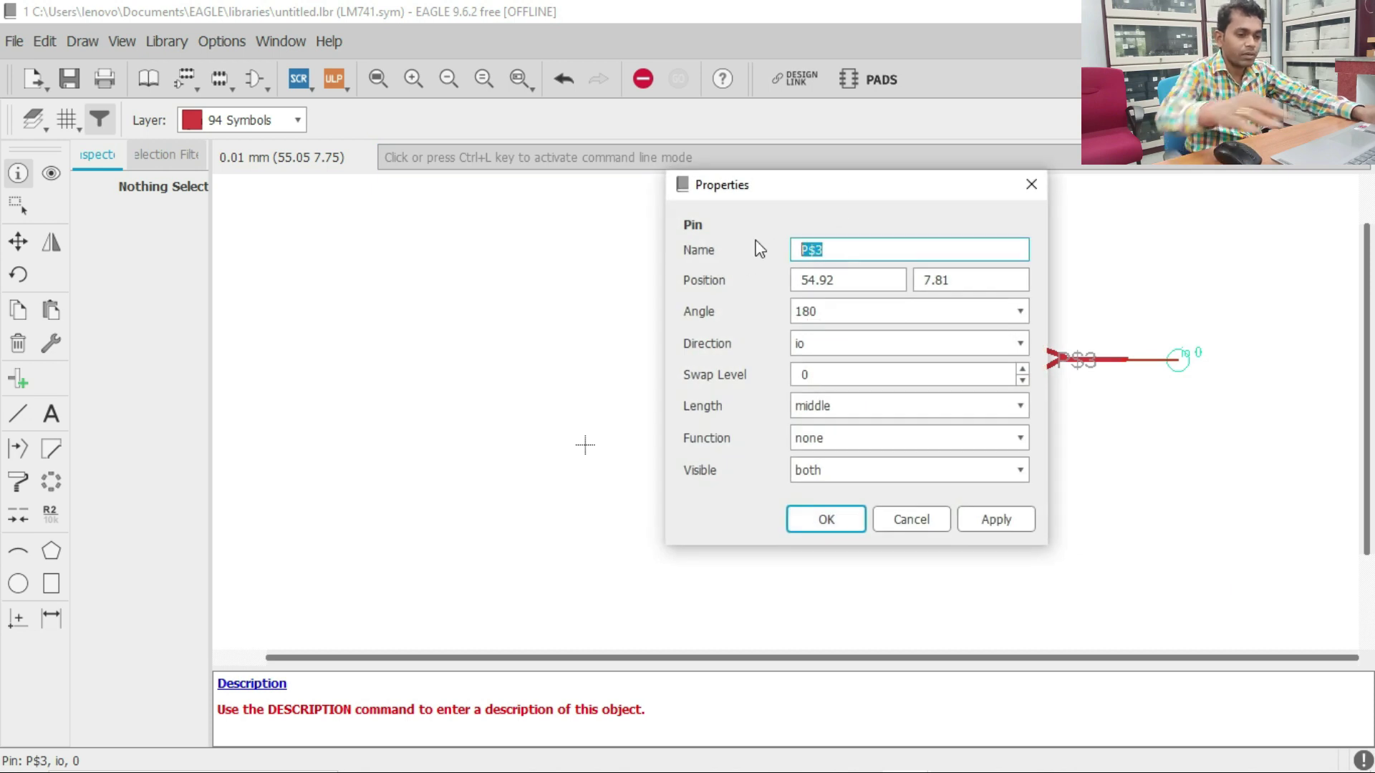
{"action": "type", "text": "6"}
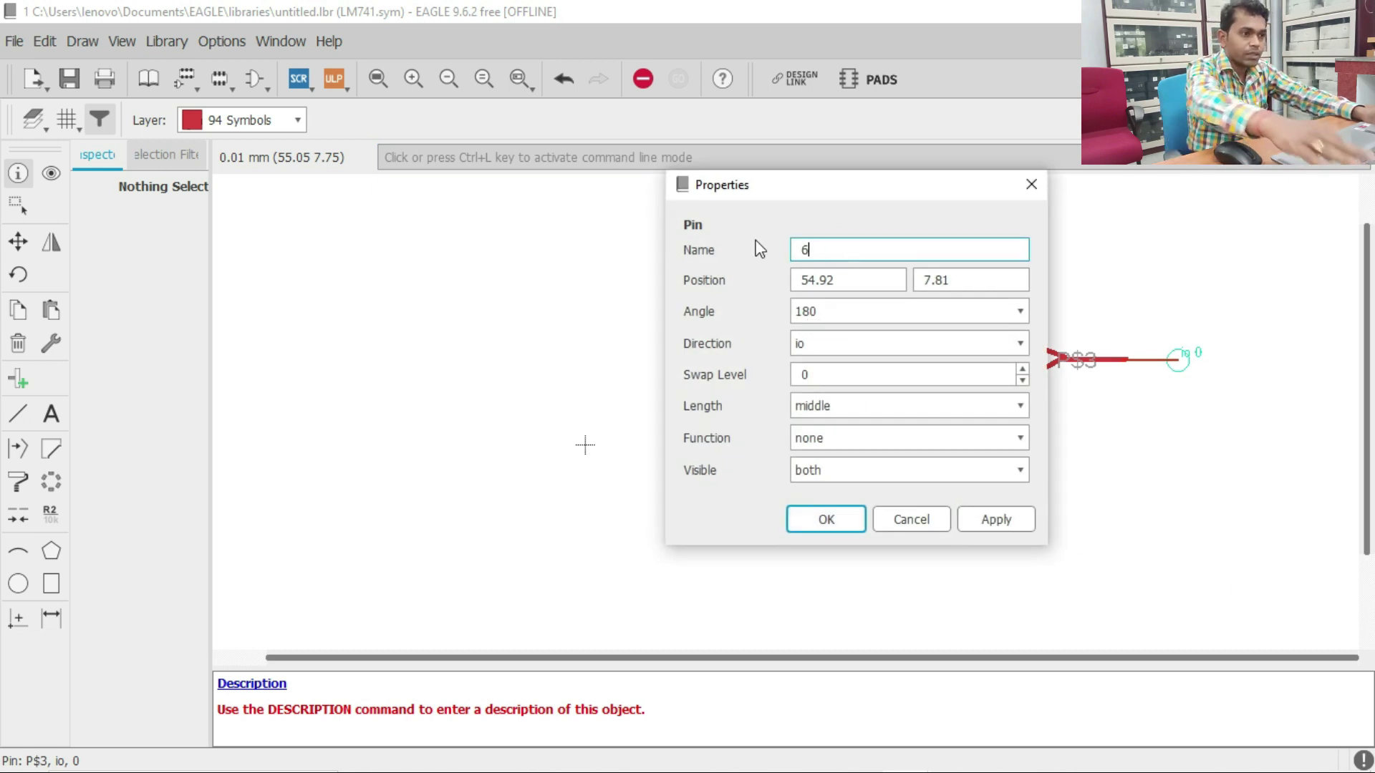
Set pin 6's length to short and its visibility to off, and apply the properties
{"action": "left_click", "coordinate": [1019, 406]}
{"action": "left_click", "coordinate": [940, 437]}
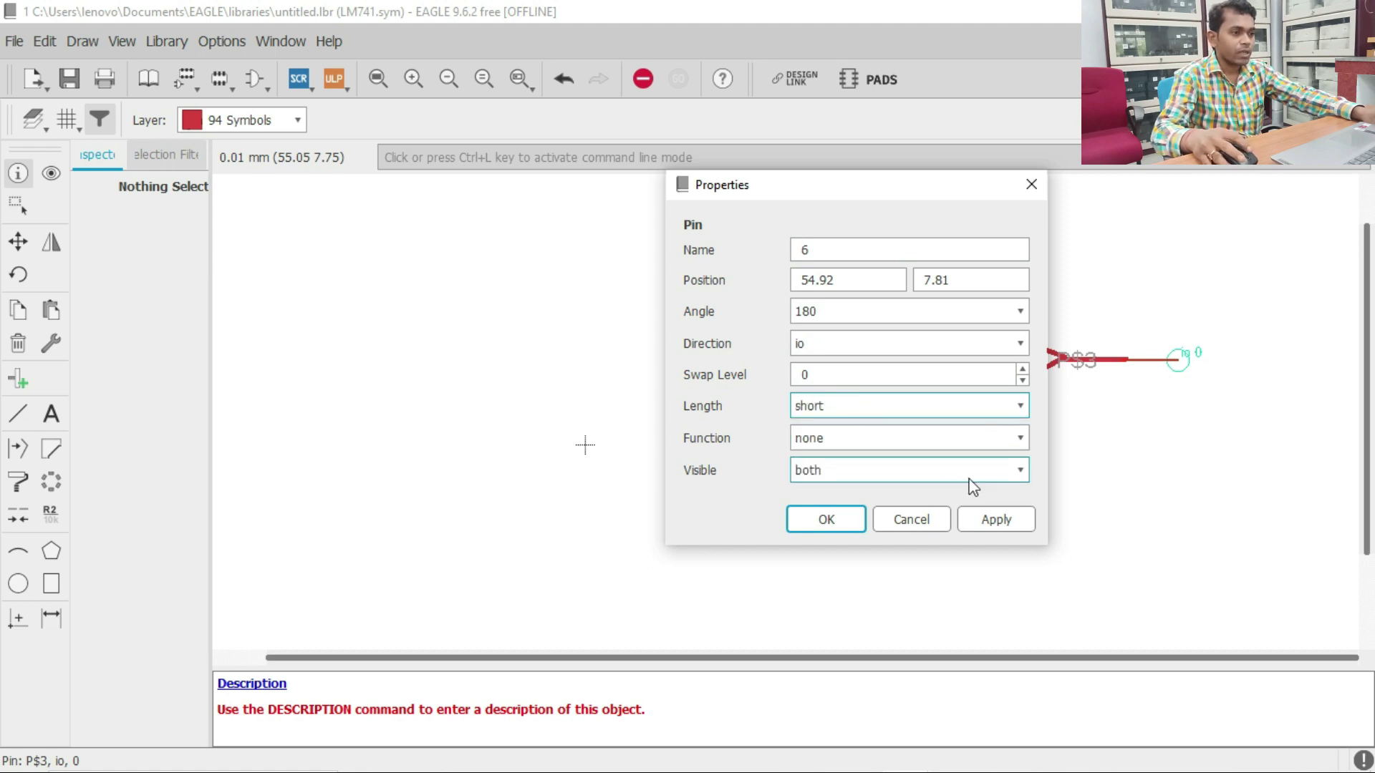
{"action": "left_click", "coordinate": [1019, 471]}
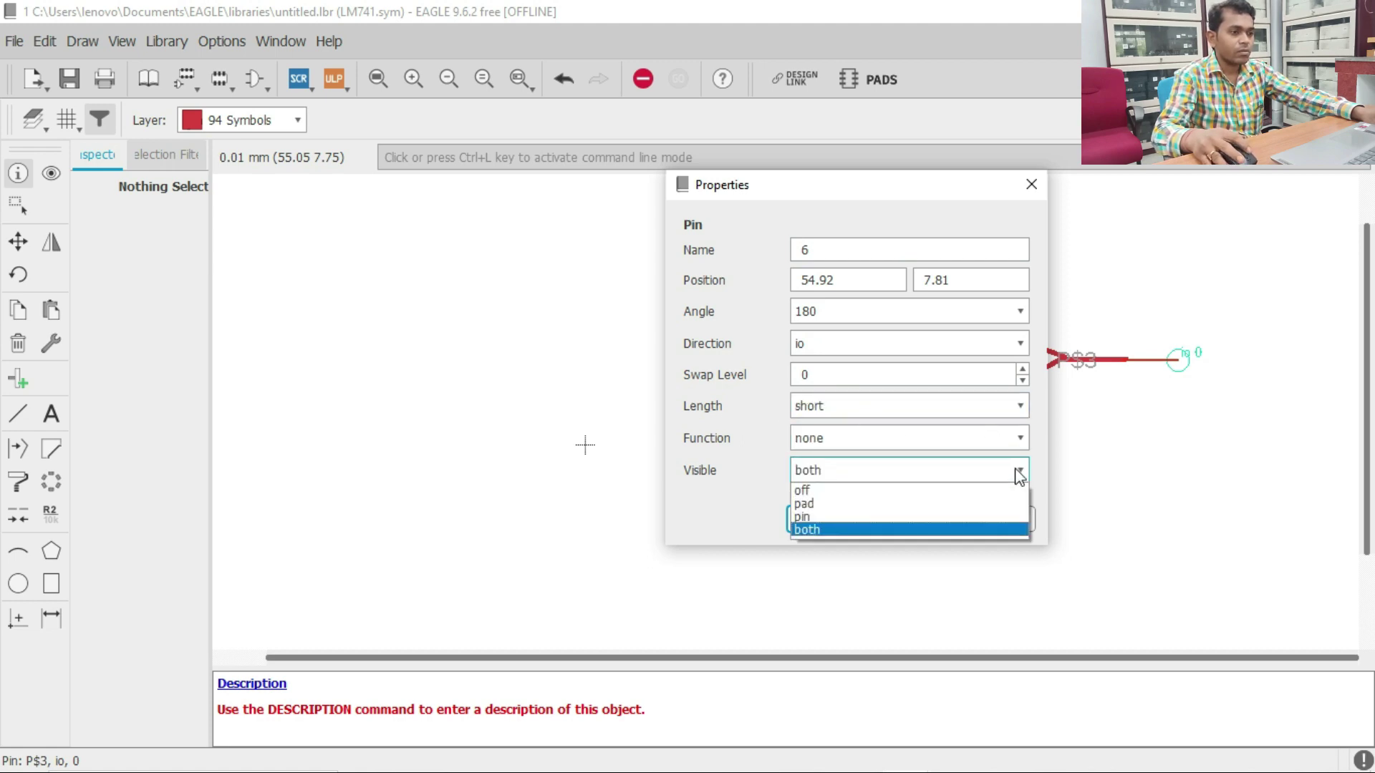
{"action": "left_click", "coordinate": [882, 487]}
{"action": "left_click", "coordinate": [997, 520]}
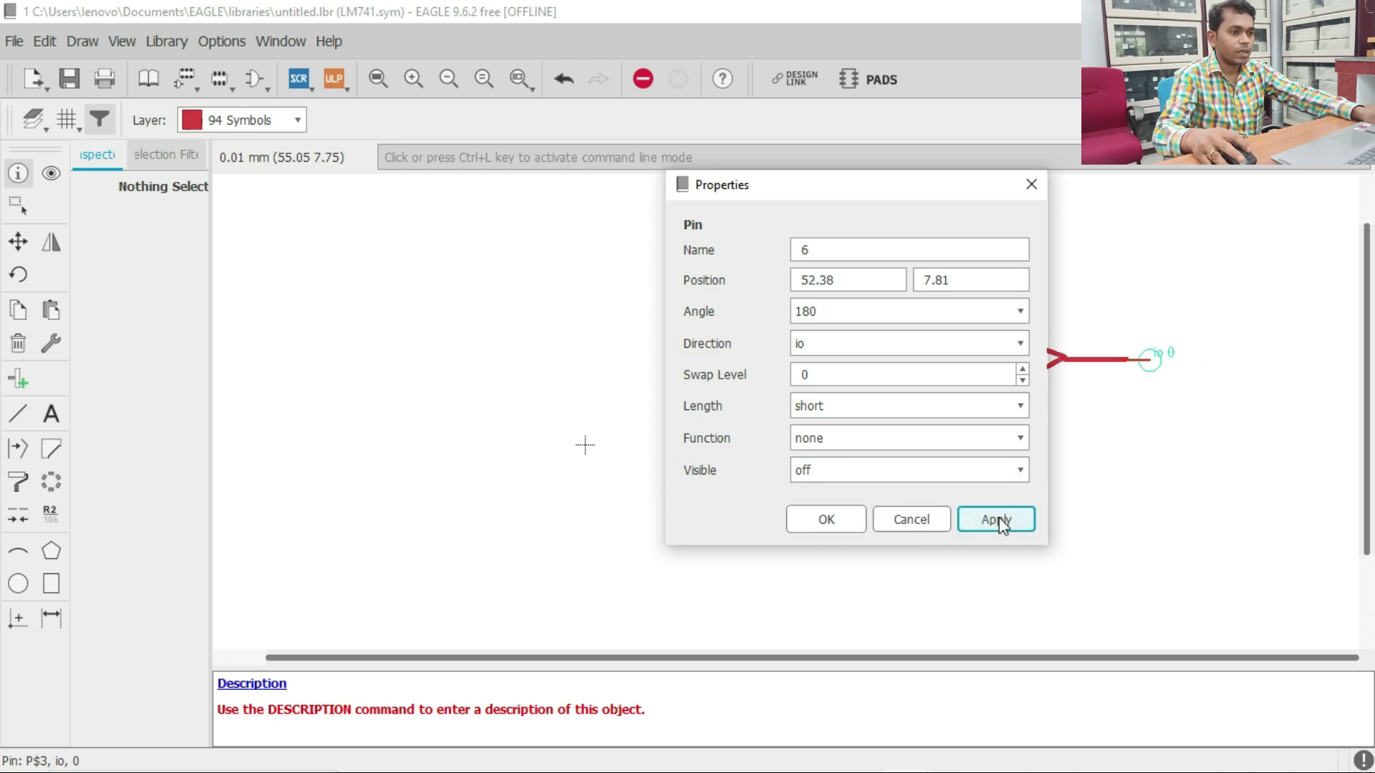
{"action": "left_click", "coordinate": [826, 519]}
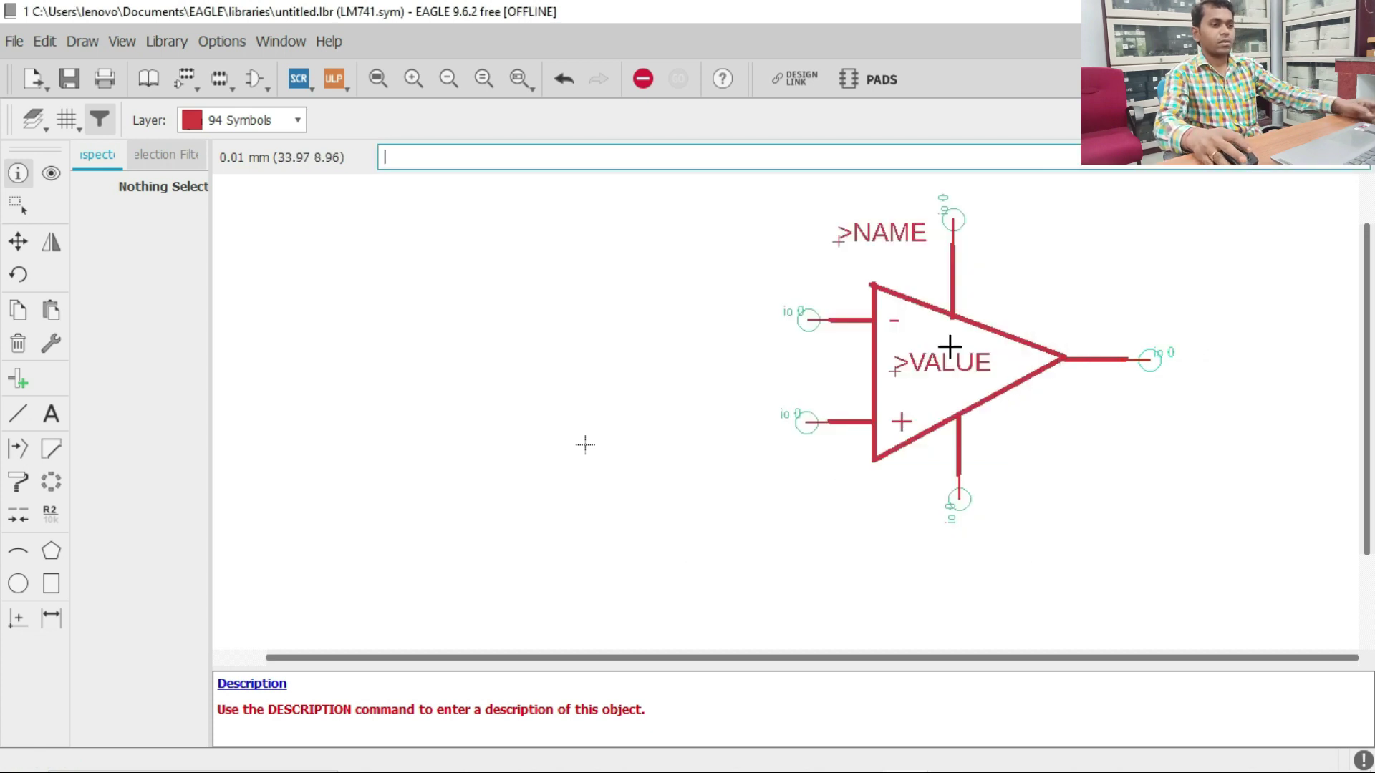
Inspect the op-amp symbol's outline, pin connections and labels up close and as a whole
{"action": "scroll", "coordinate": [727, 460], "scroll_direction": "down", "scroll_amount": 2}
{"action": "scroll", "coordinate": [796, 381], "scroll_direction": "up", "scroll_amount": 3}
{"action": "scroll", "coordinate": [795, 380], "scroll_direction": "up", "scroll_amount": 3}
{"action": "scroll", "coordinate": [829, 365], "scroll_direction": "down", "scroll_amount": 3}
{"action": "scroll", "coordinate": [838, 365], "scroll_direction": "up", "scroll_amount": 3}
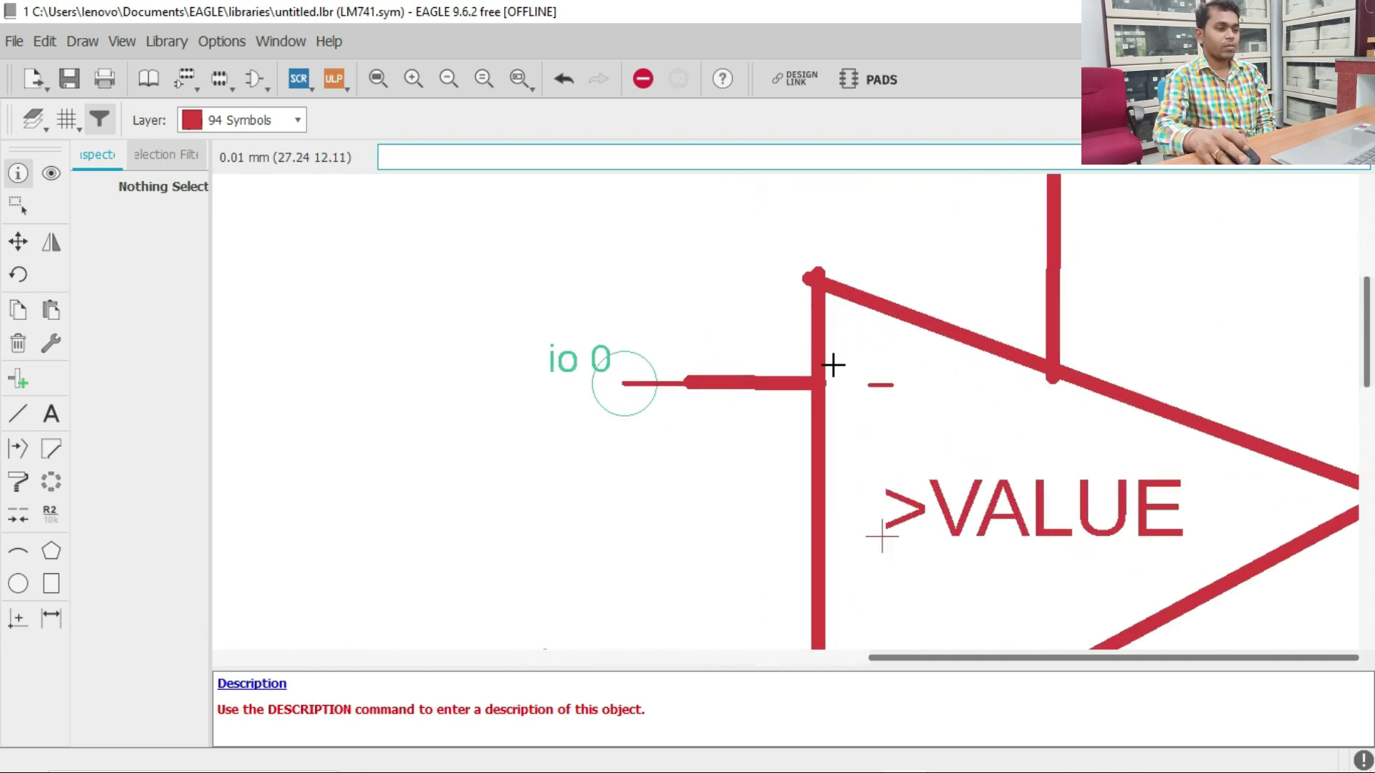
{"action": "scroll", "coordinate": [833, 365], "scroll_direction": "down", "scroll_amount": 3}
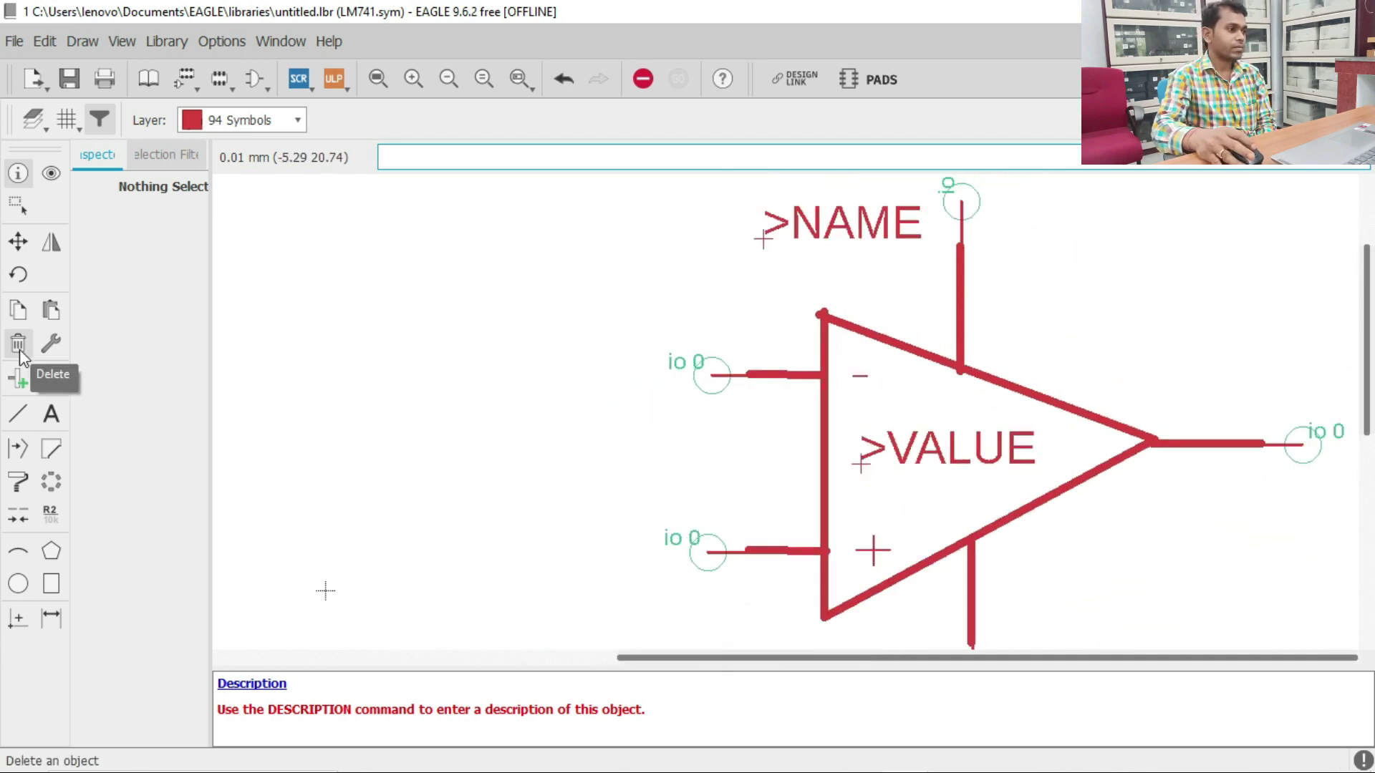
{"action": "scroll", "coordinate": [918, 373], "scroll_direction": "down", "scroll_amount": 3}
{"action": "scroll", "coordinate": [895, 440], "scroll_direction": "up", "scroll_amount": 4}
{"action": "scroll", "coordinate": [819, 444], "scroll_direction": "down", "scroll_amount": 3}
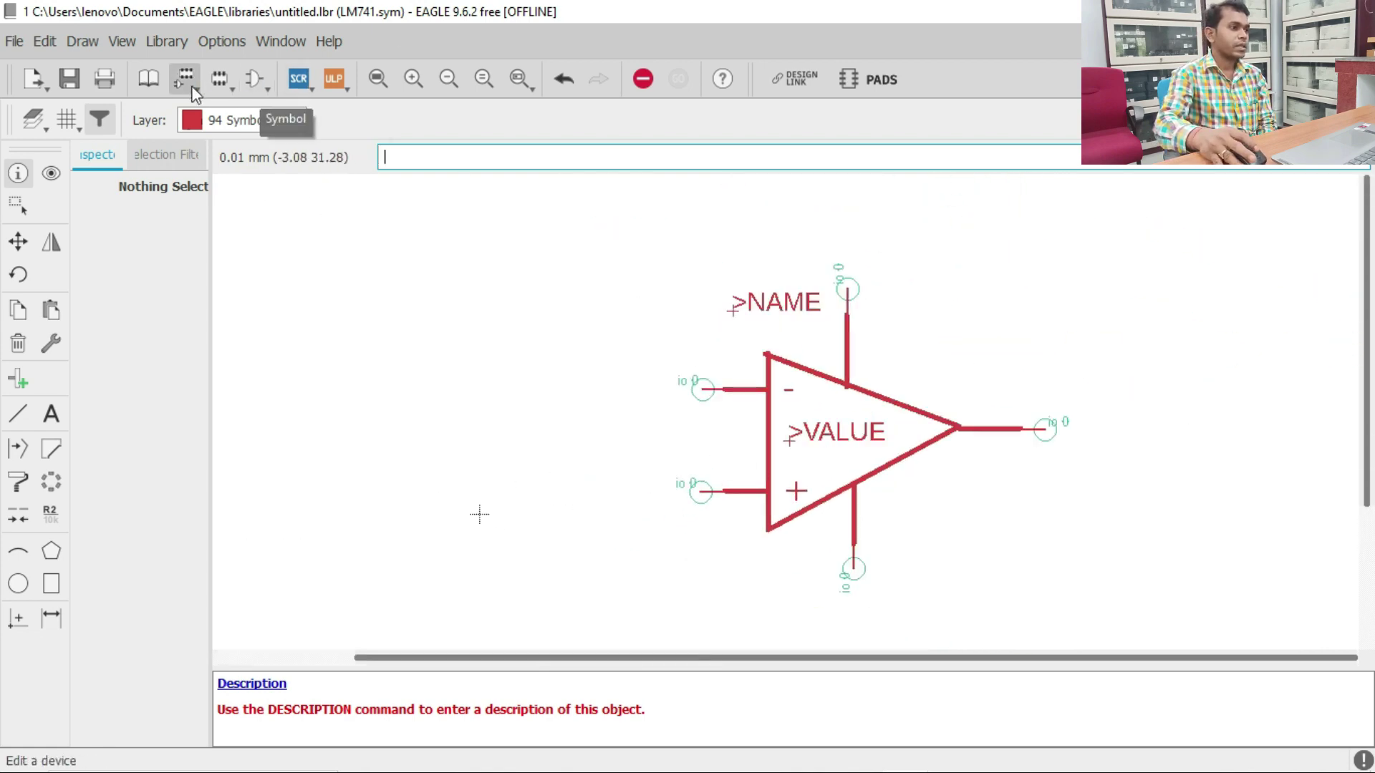
Save the library under the file name LM741 in the EAGLE libraries folder
{"action": "left_click", "coordinate": [70, 79]}
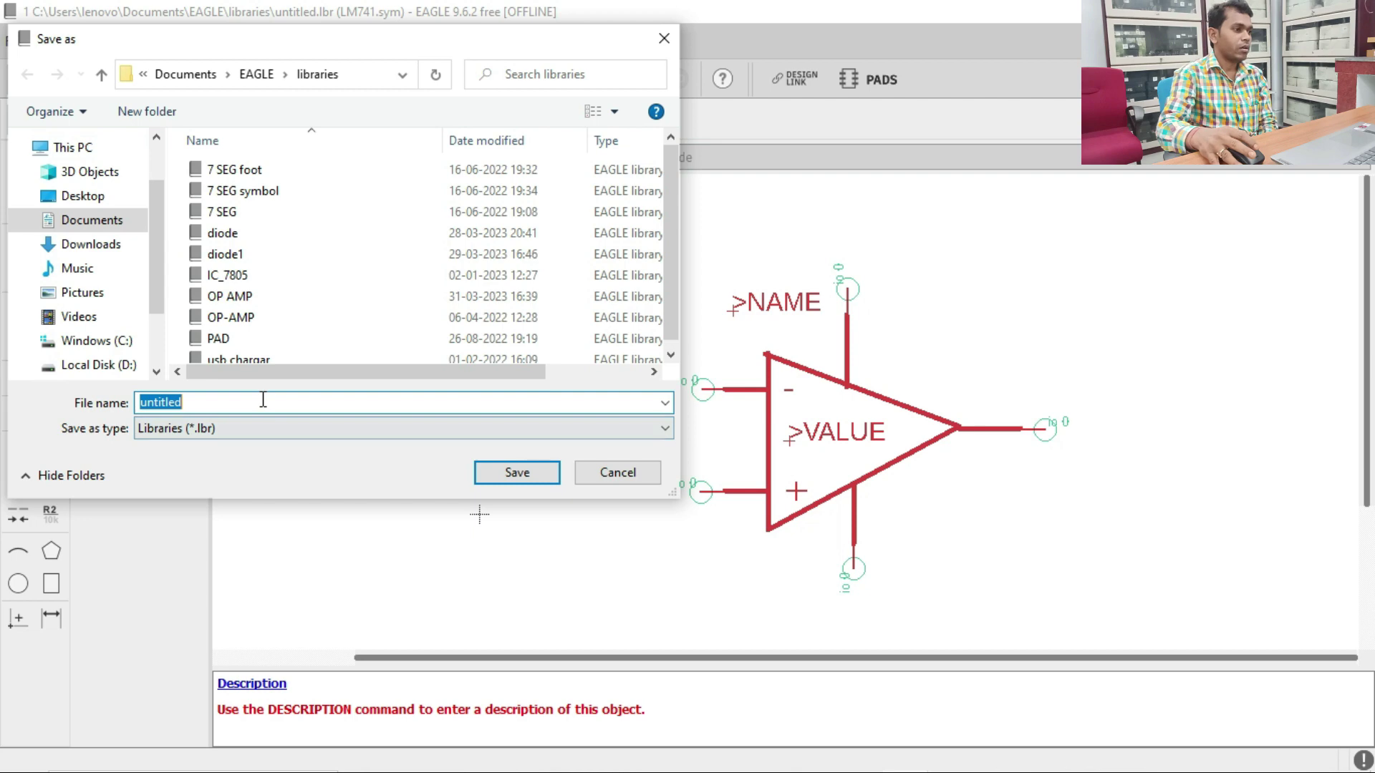
{"action": "type", "text": "L"}
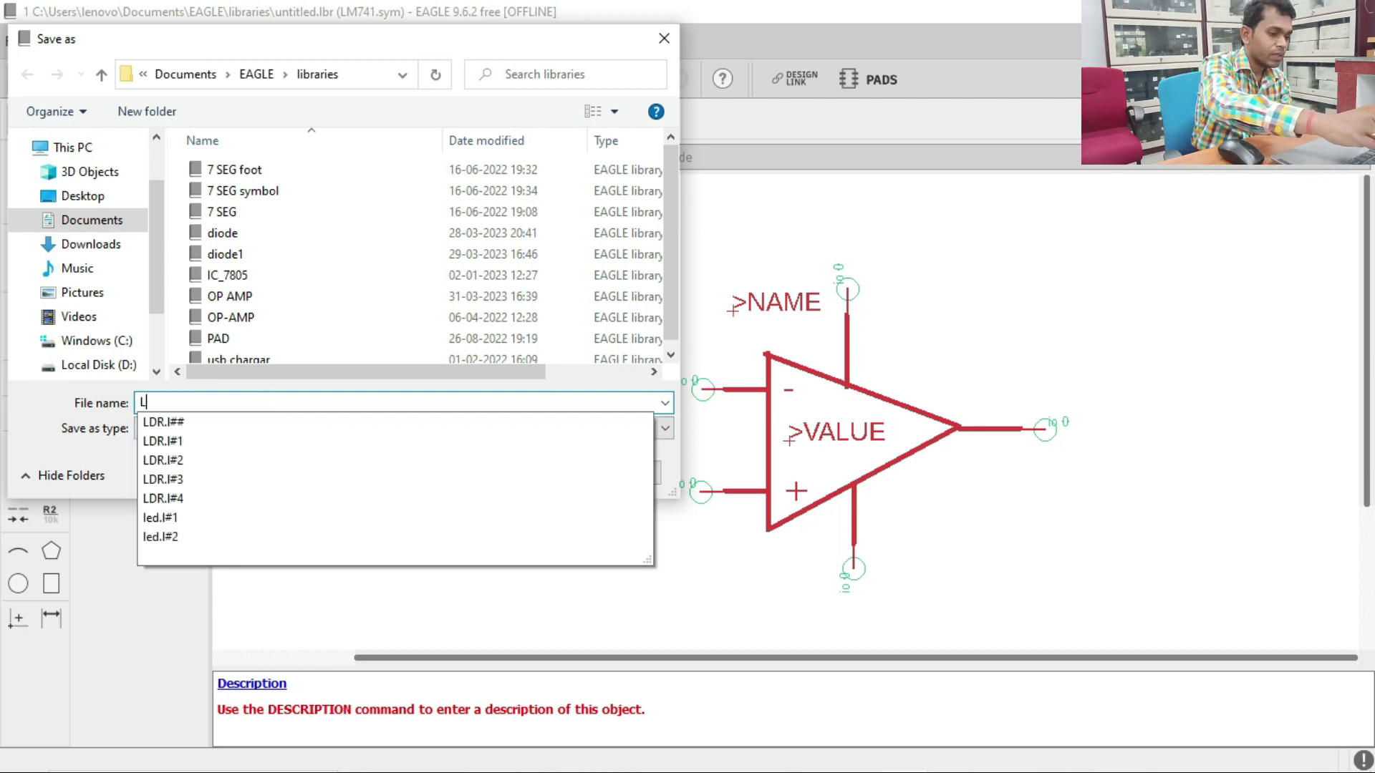
{"action": "type", "text": "M741"}
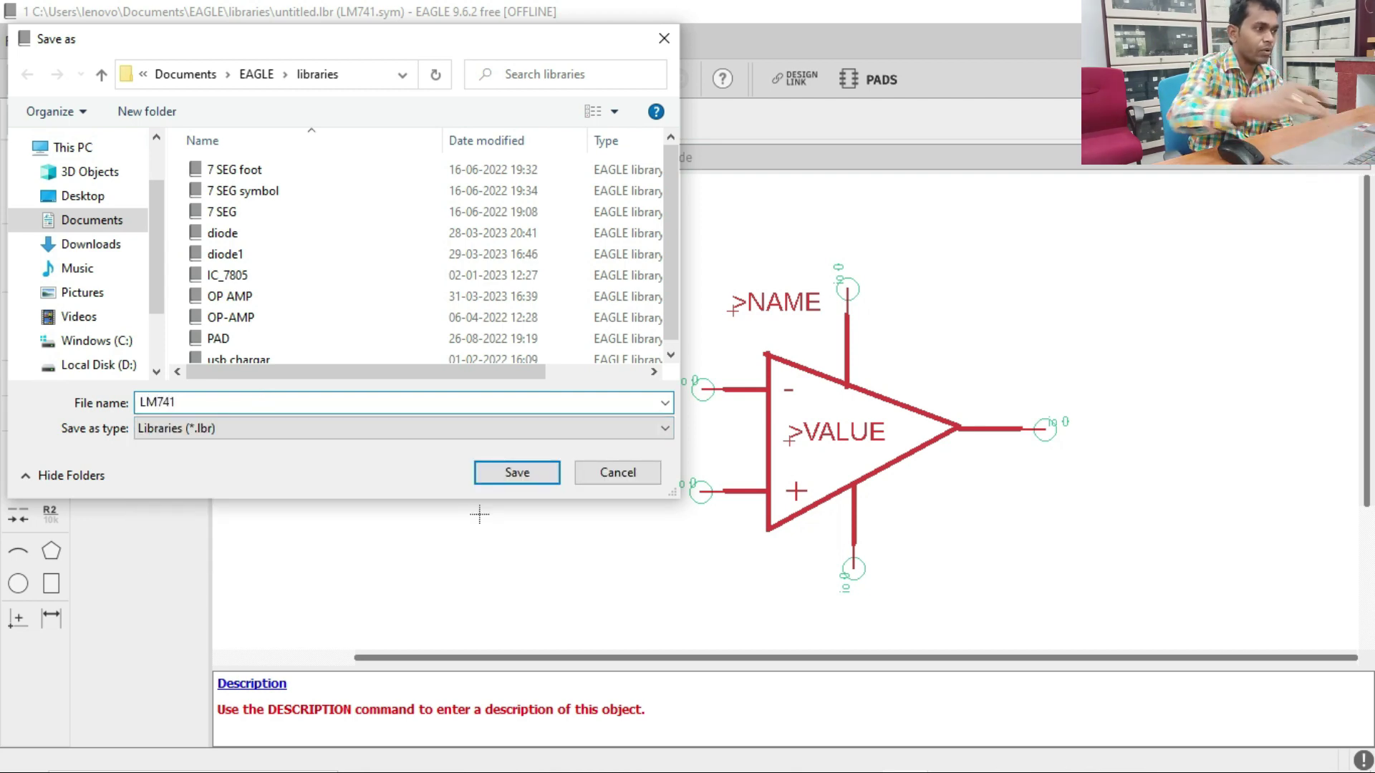
{"action": "left_click", "coordinate": [517, 474]}
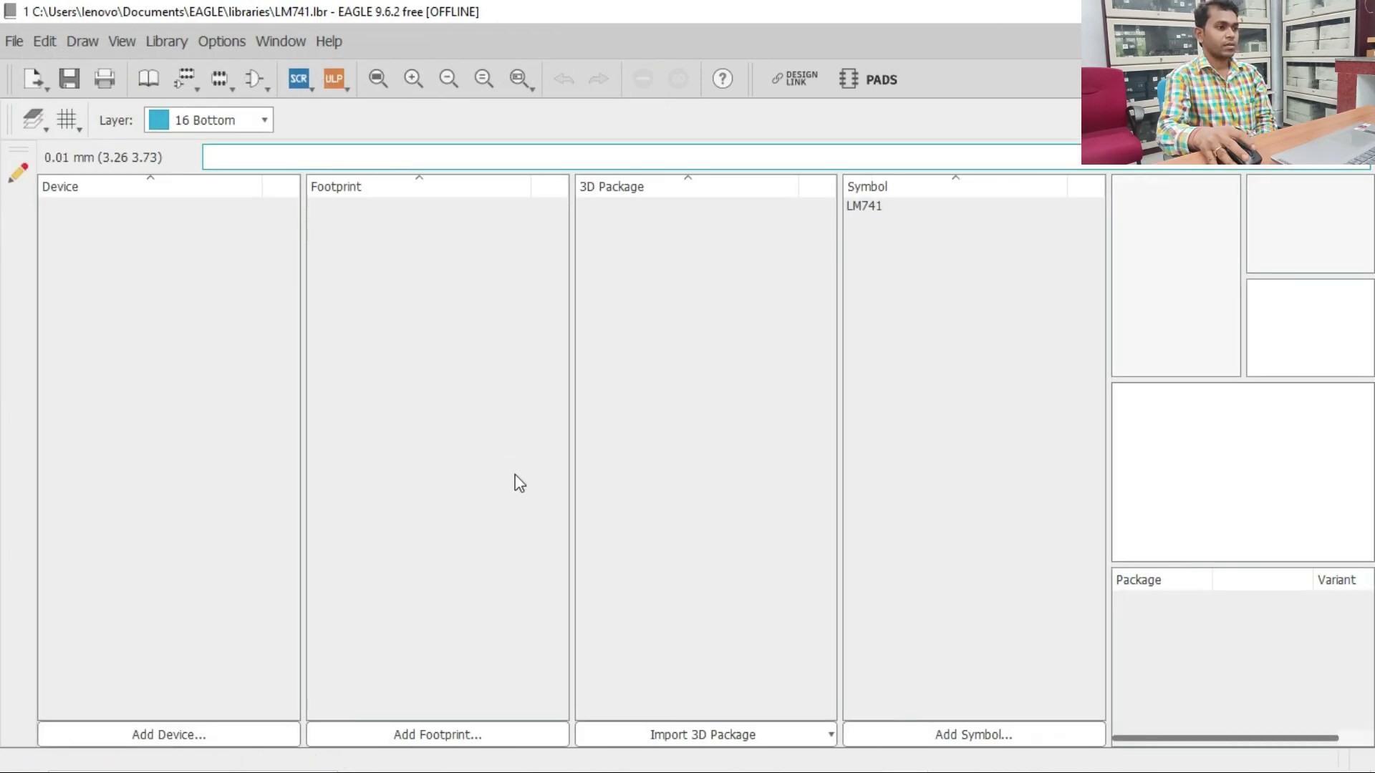
Create a new footprint named LM741 in the library
{"action": "left_click", "coordinate": [871, 207]}
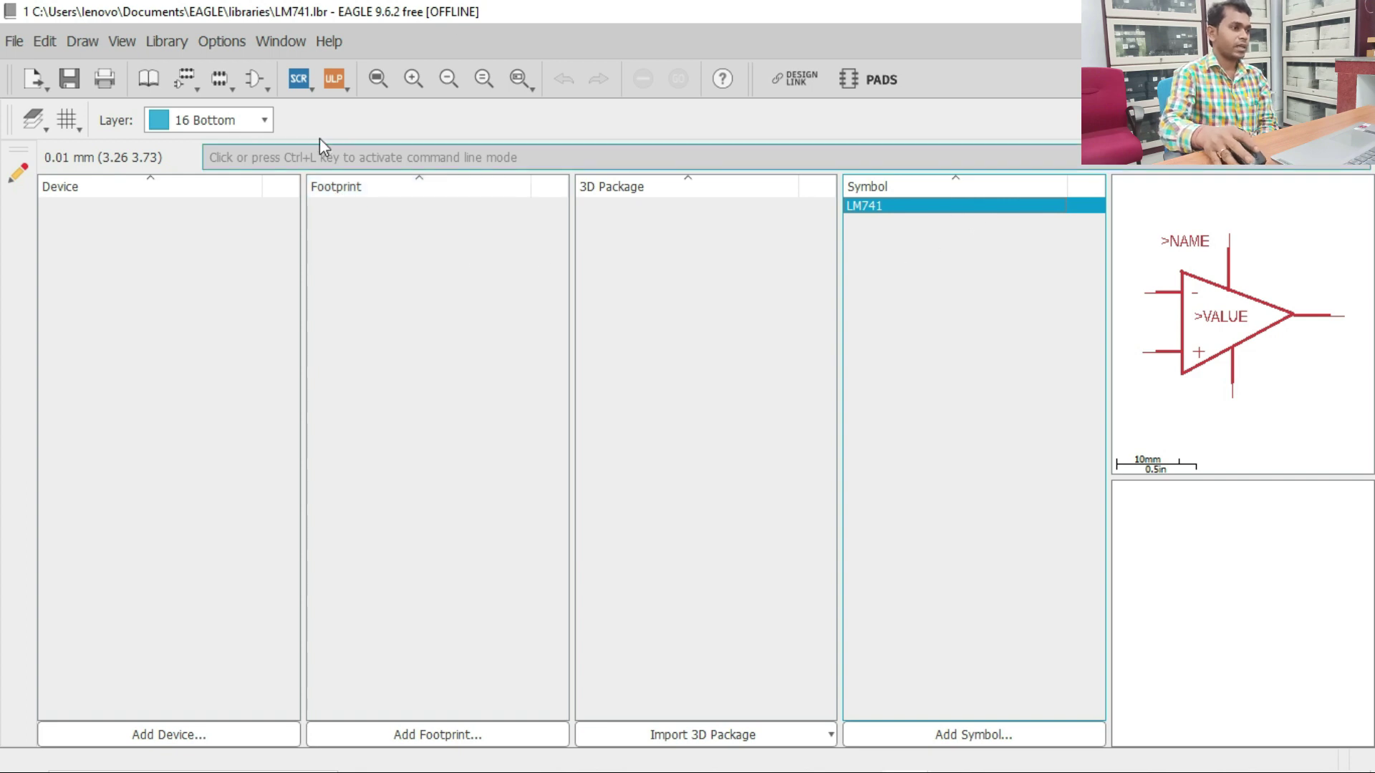
{"action": "left_click", "coordinate": [220, 80]}
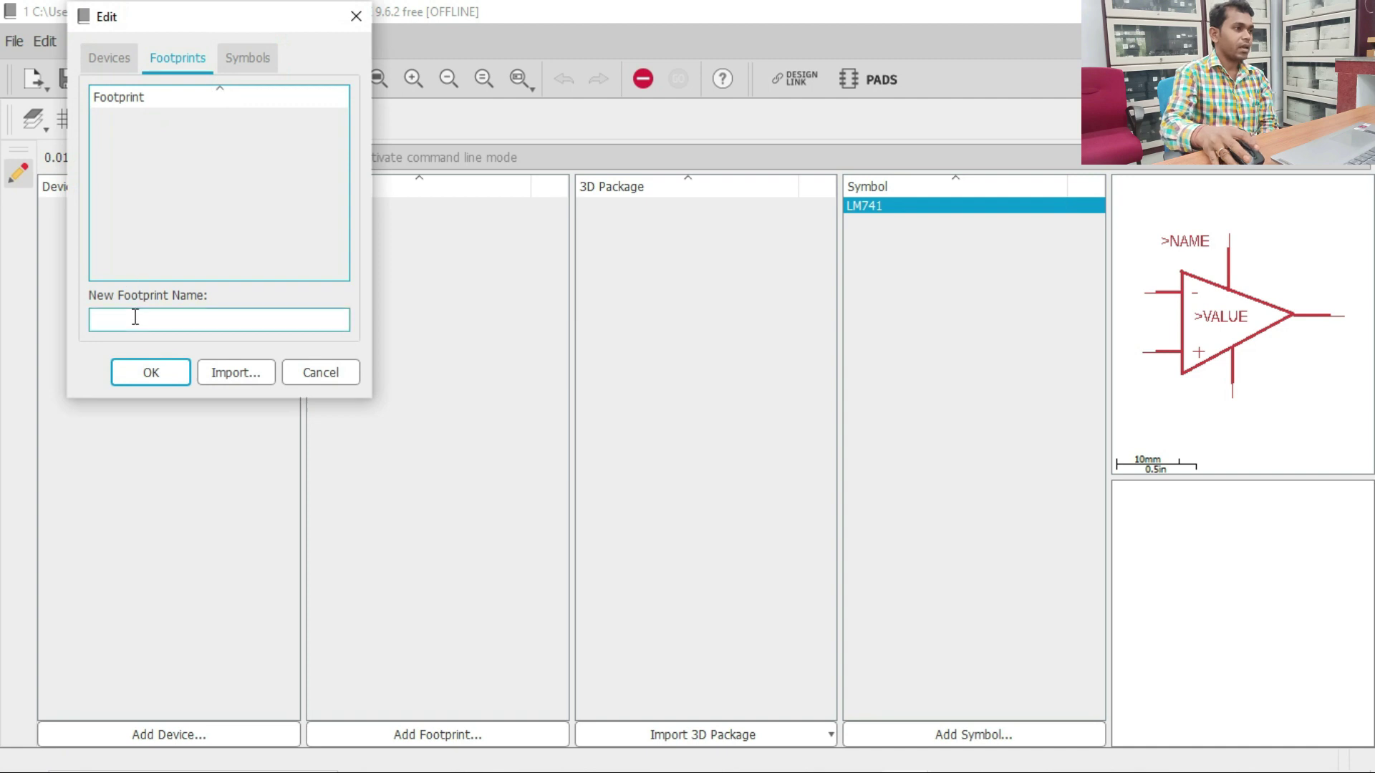
{"action": "left_click", "coordinate": [201, 322]}
{"action": "type", "text": "LM"}
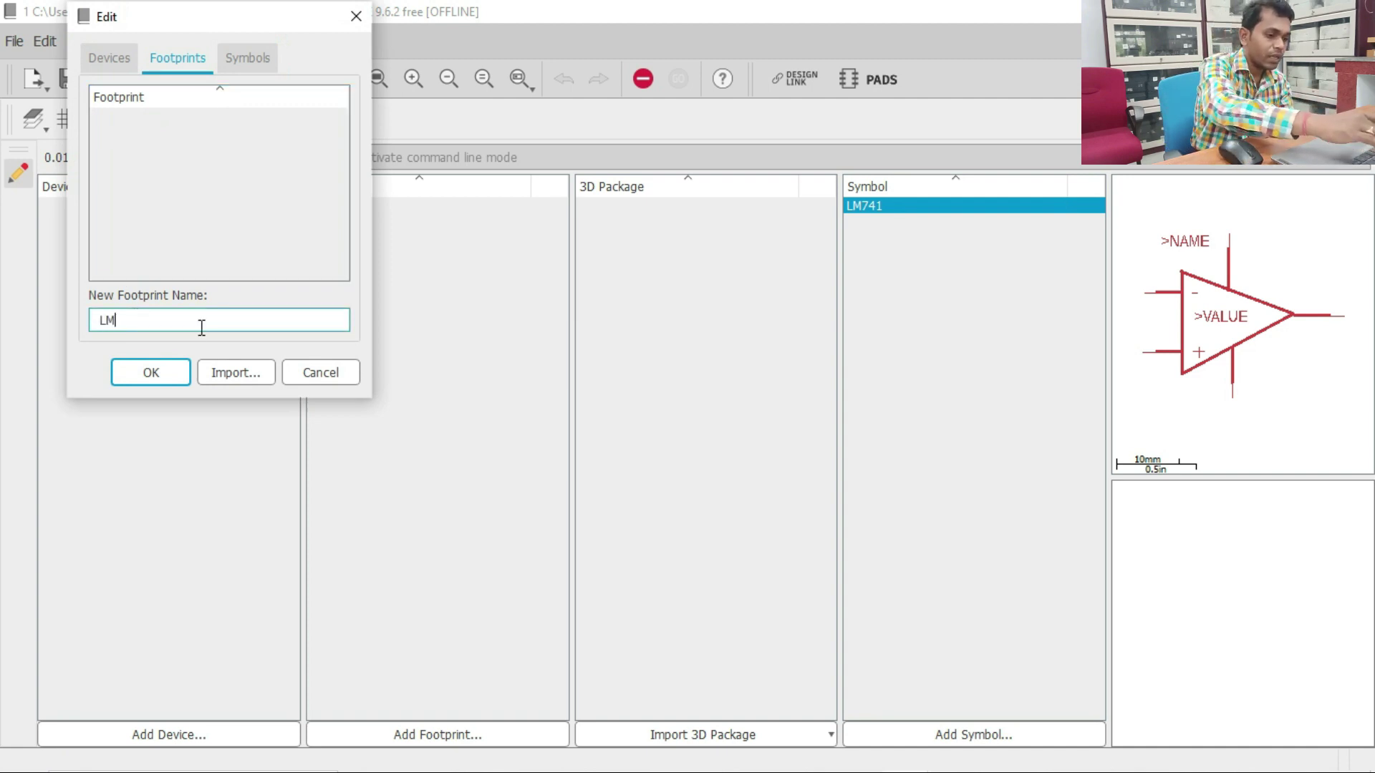
{"action": "type", "text": "741"}
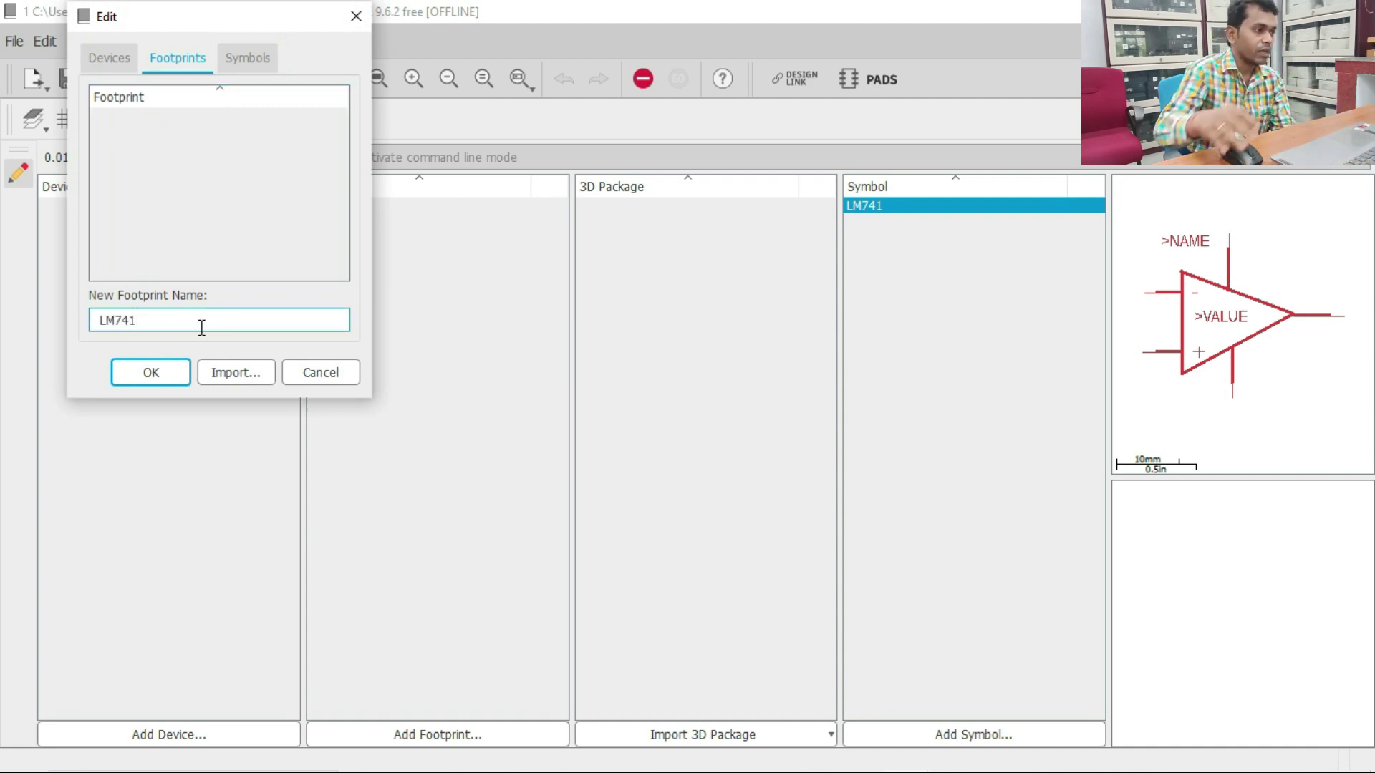
{"action": "left_click", "coordinate": [149, 375]}
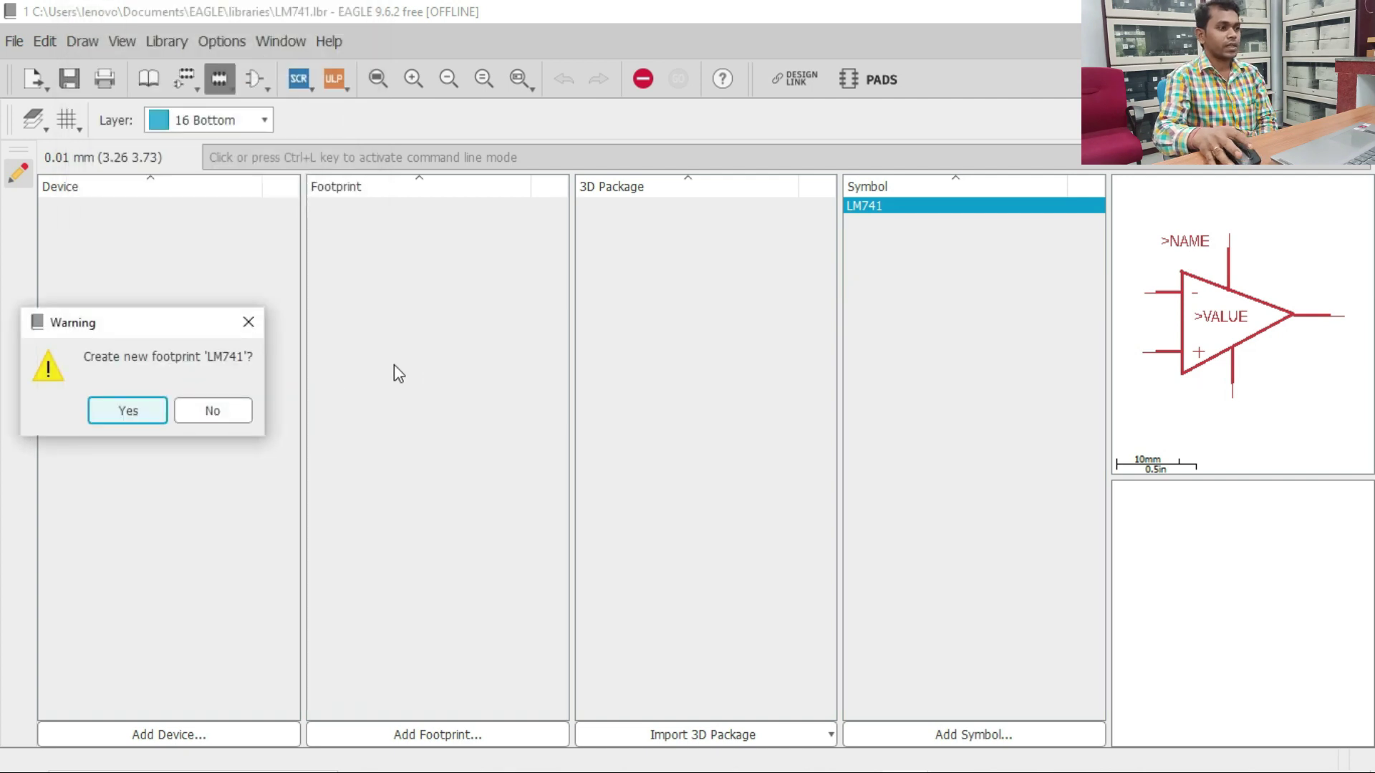
{"action": "left_click", "coordinate": [133, 415]}
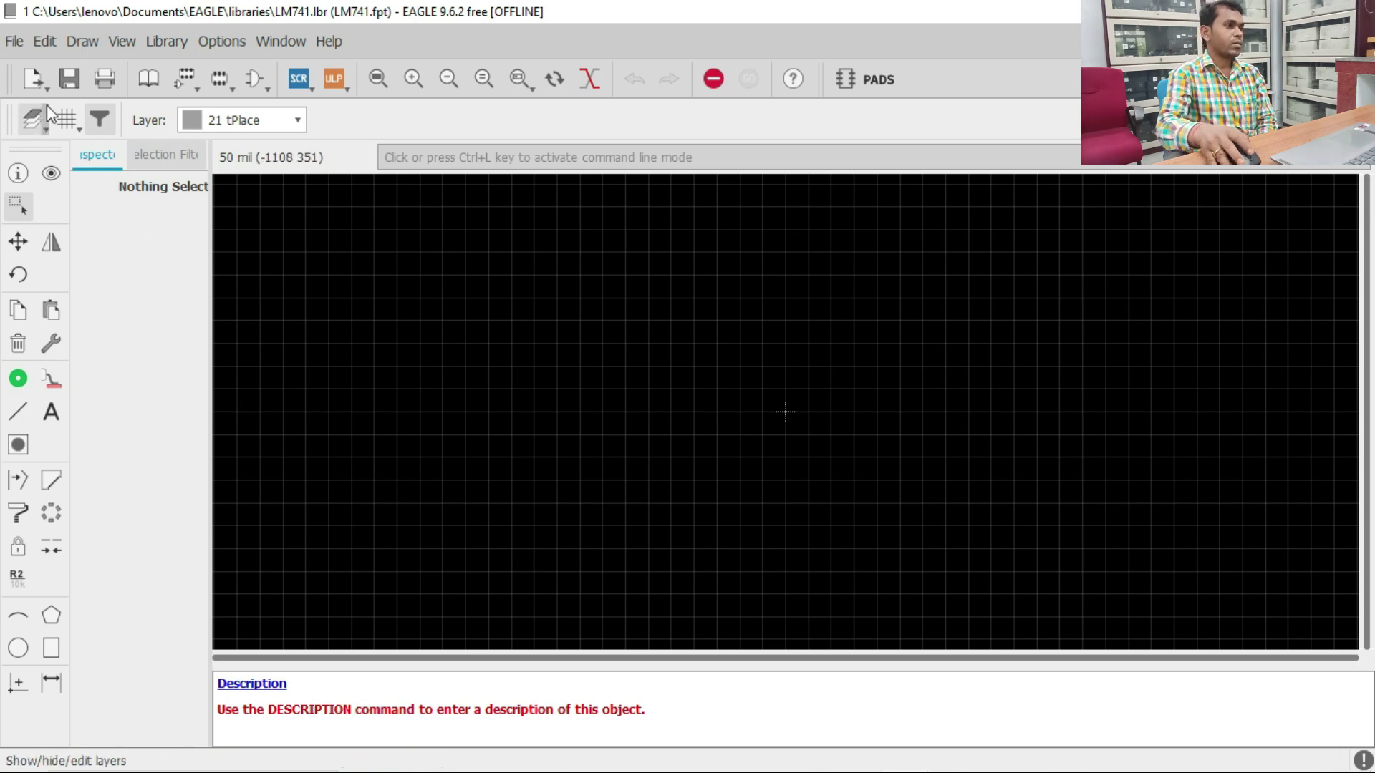
Set the footprint editor's main grid size to 0.01 with millimetres as the unit
{"action": "left_click", "coordinate": [67, 119]}
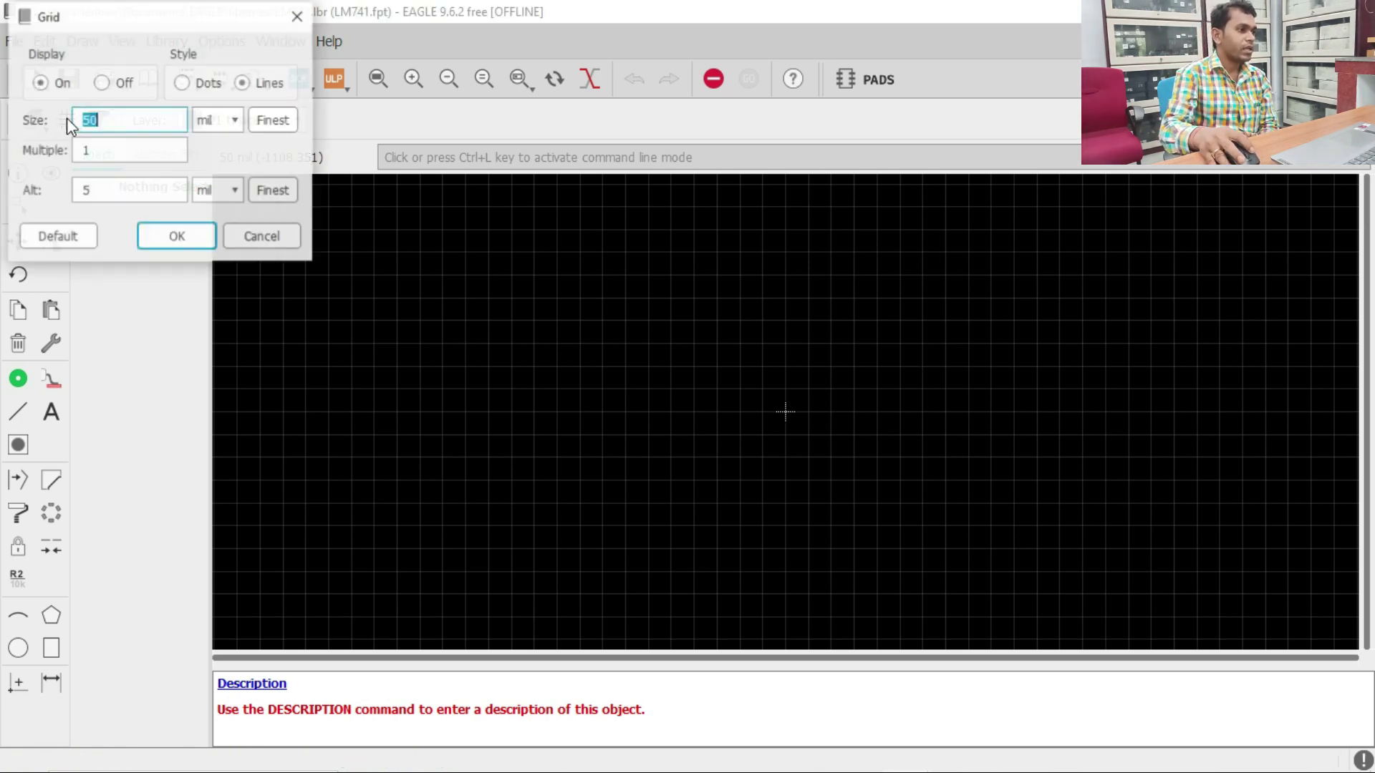
{"action": "left_click", "coordinate": [244, 128]}
{"action": "left_click", "coordinate": [219, 159]}
{"action": "left_click", "coordinate": [116, 122]}
{"action": "left_click_drag", "start_coordinate": [116, 121], "coordinate": [77, 118]}
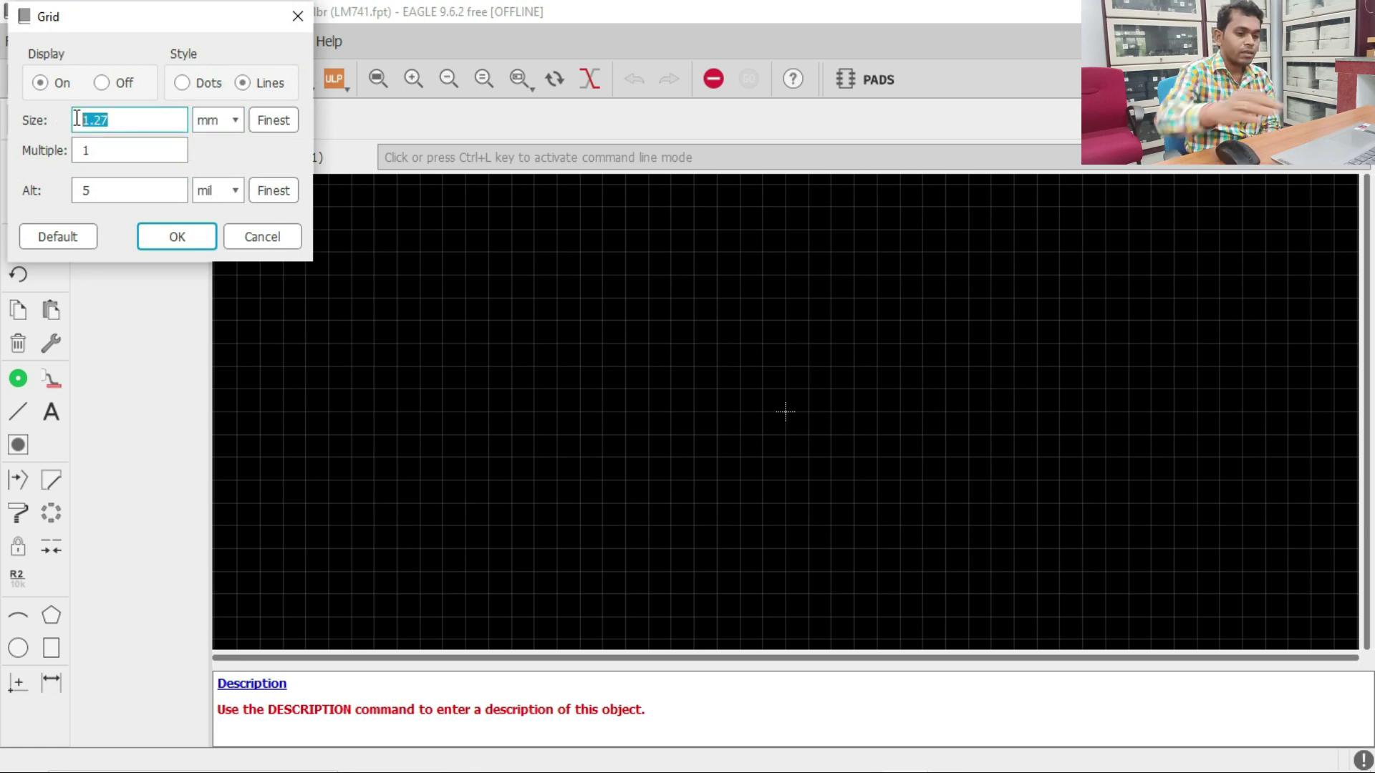
{"action": "type", "text": "0.01"}
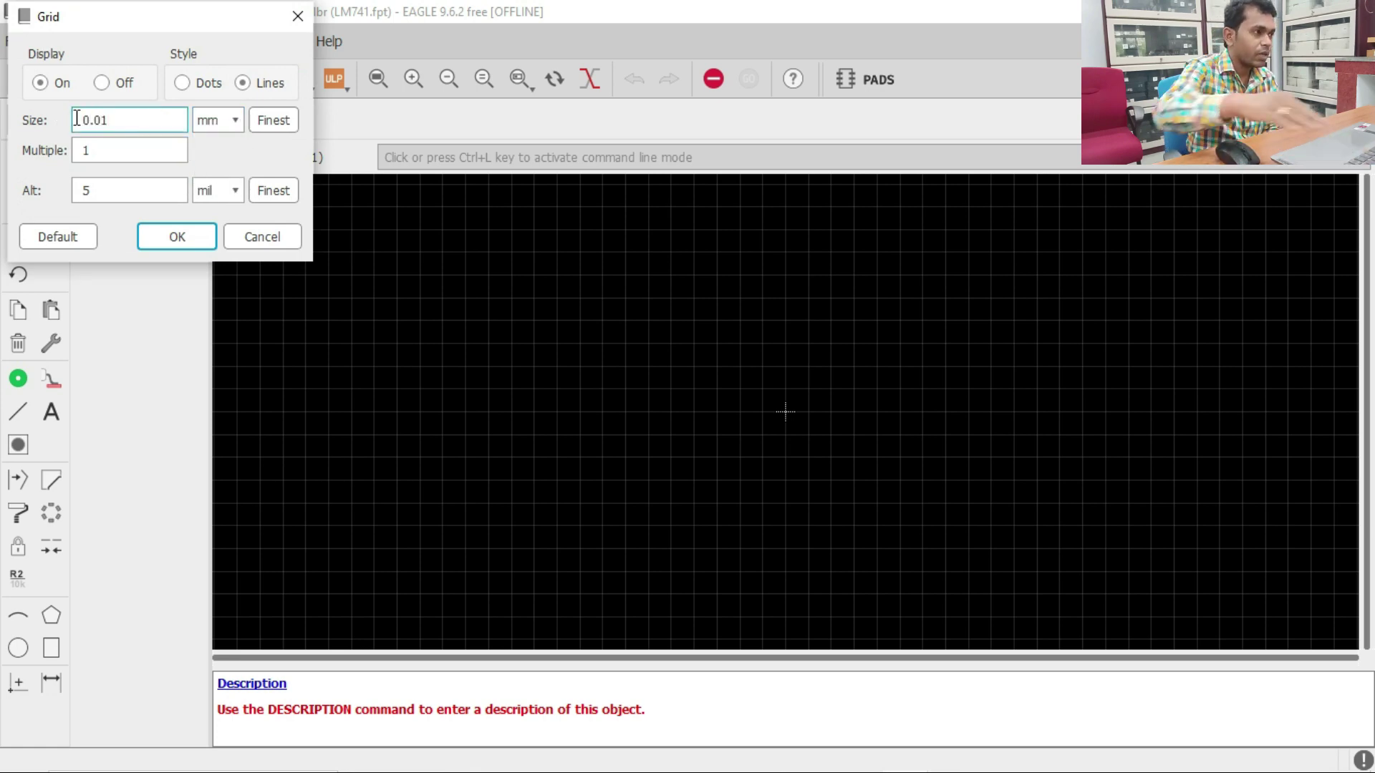
Set the alternate grid to 0.01 mm and apply the grid settings
{"action": "left_click", "coordinate": [238, 192]}
{"action": "left_click", "coordinate": [222, 224]}
{"action": "left_click_drag", "start_coordinate": [115, 190], "coordinate": [27, 200]}
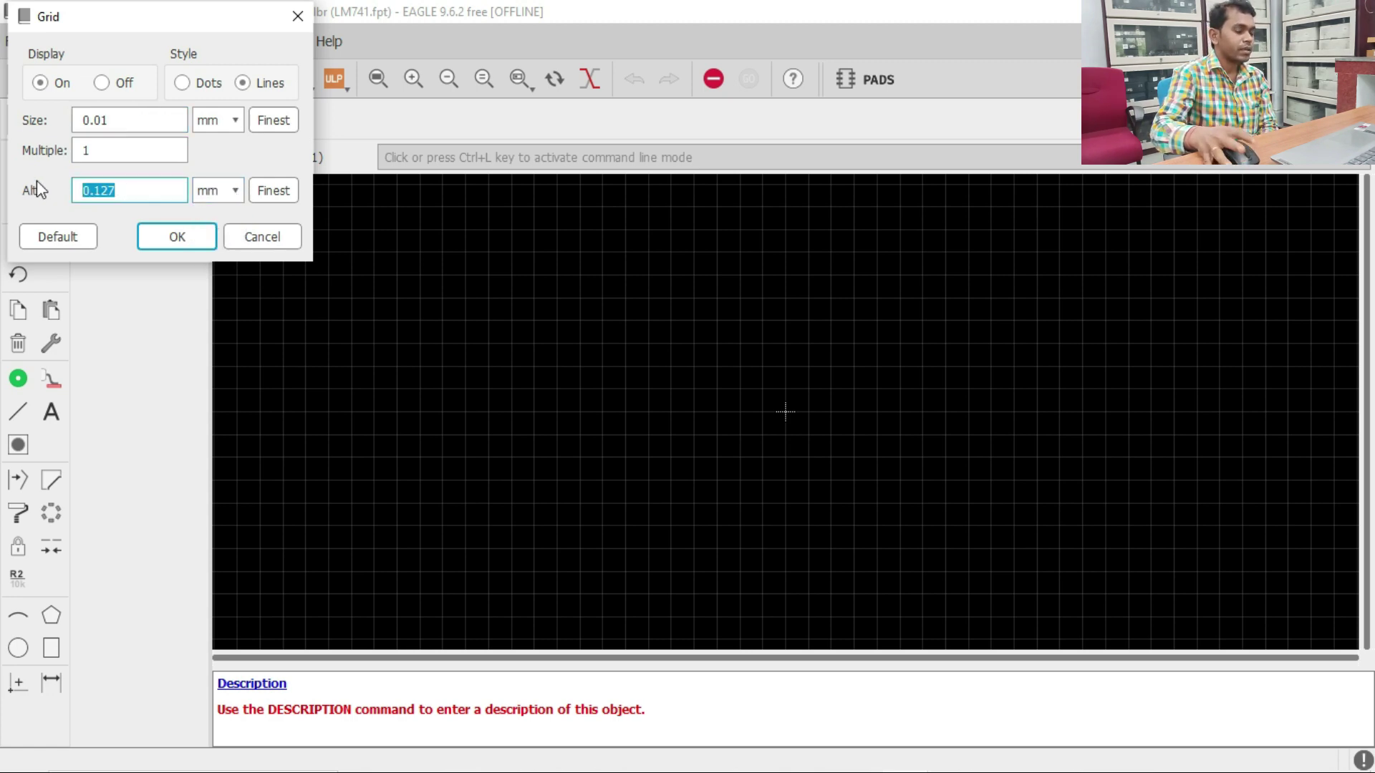
{"action": "type", "text": "0.01"}
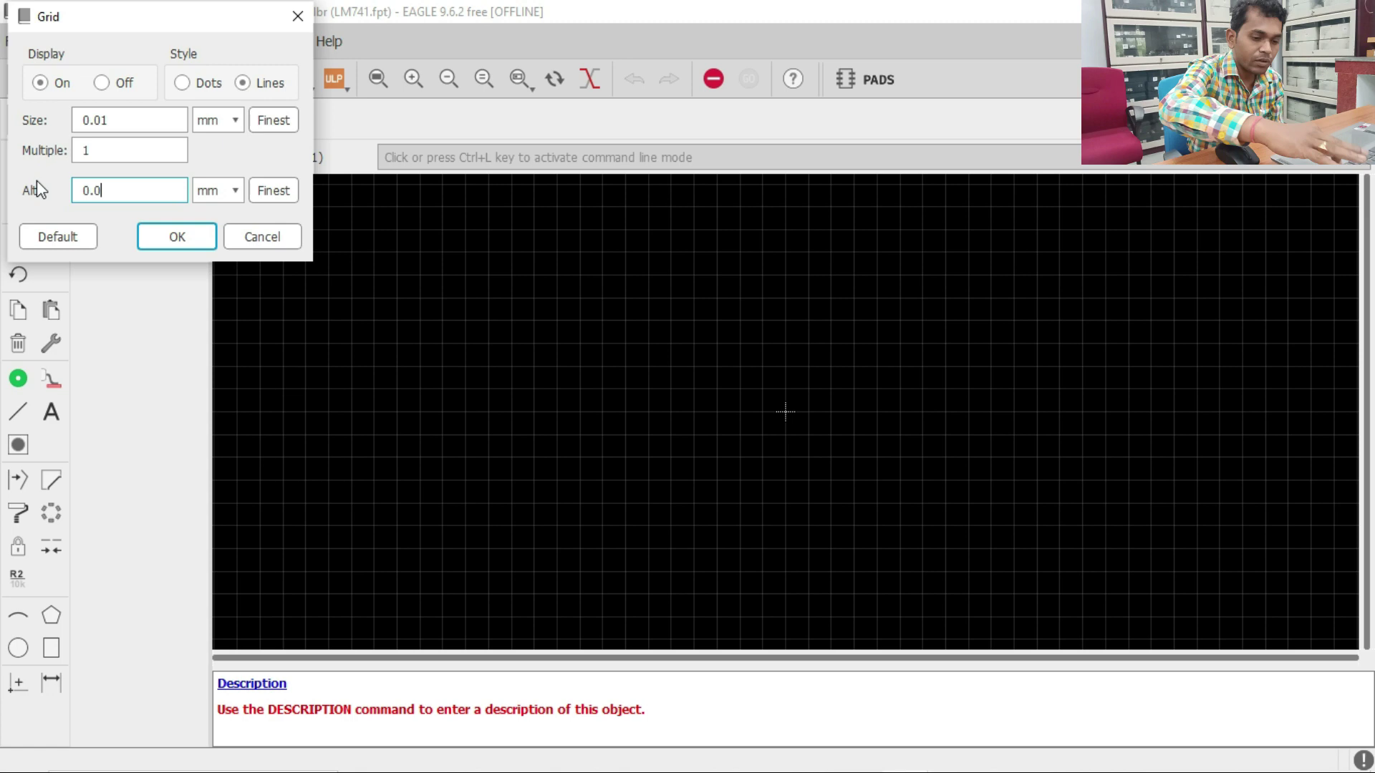
{"action": "left_click", "coordinate": [175, 237]}
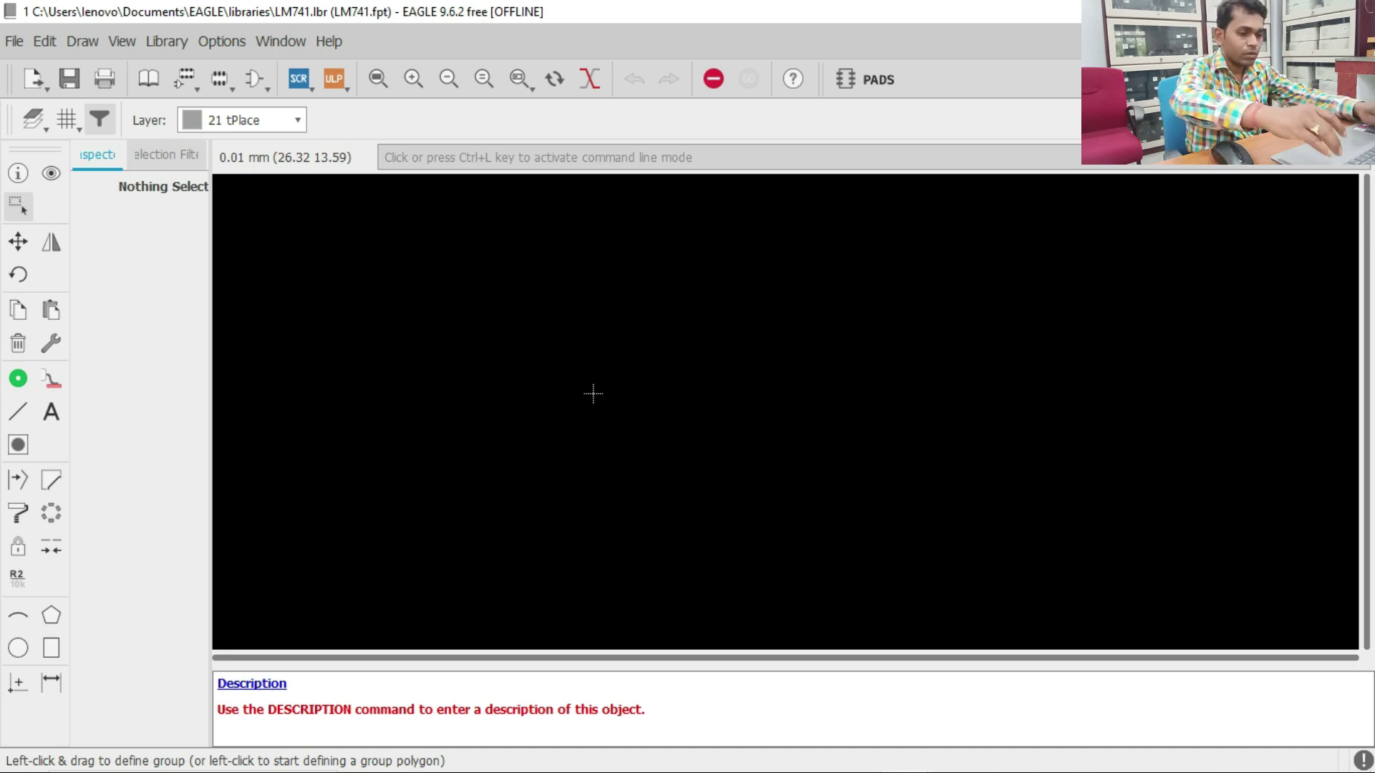
Show the LM741 datasheet beside the footprint editor and find the plastic dual-in-line package drawing on page 16
{"action": "key", "text": "super+Right"}
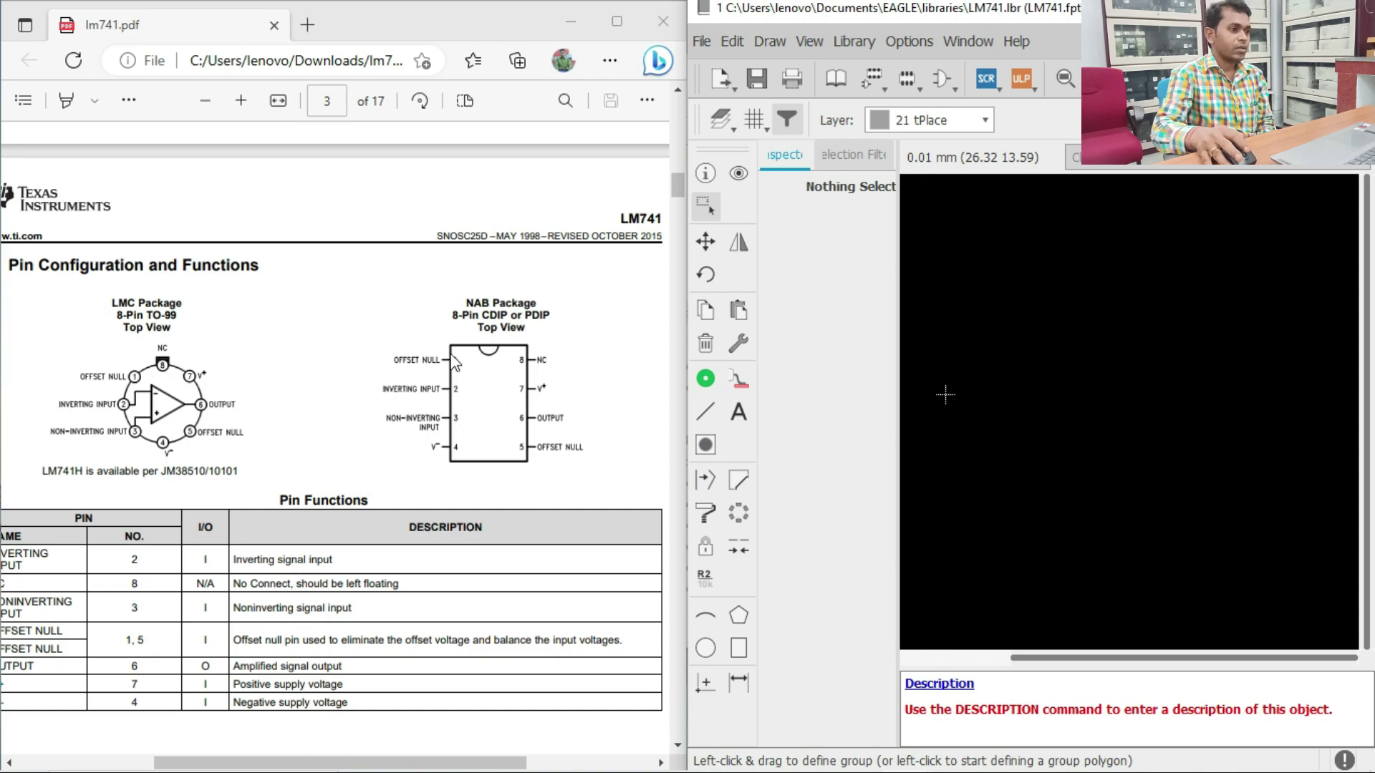
{"action": "scroll", "coordinate": [292, 399], "scroll_direction": "down", "scroll_amount": 15}
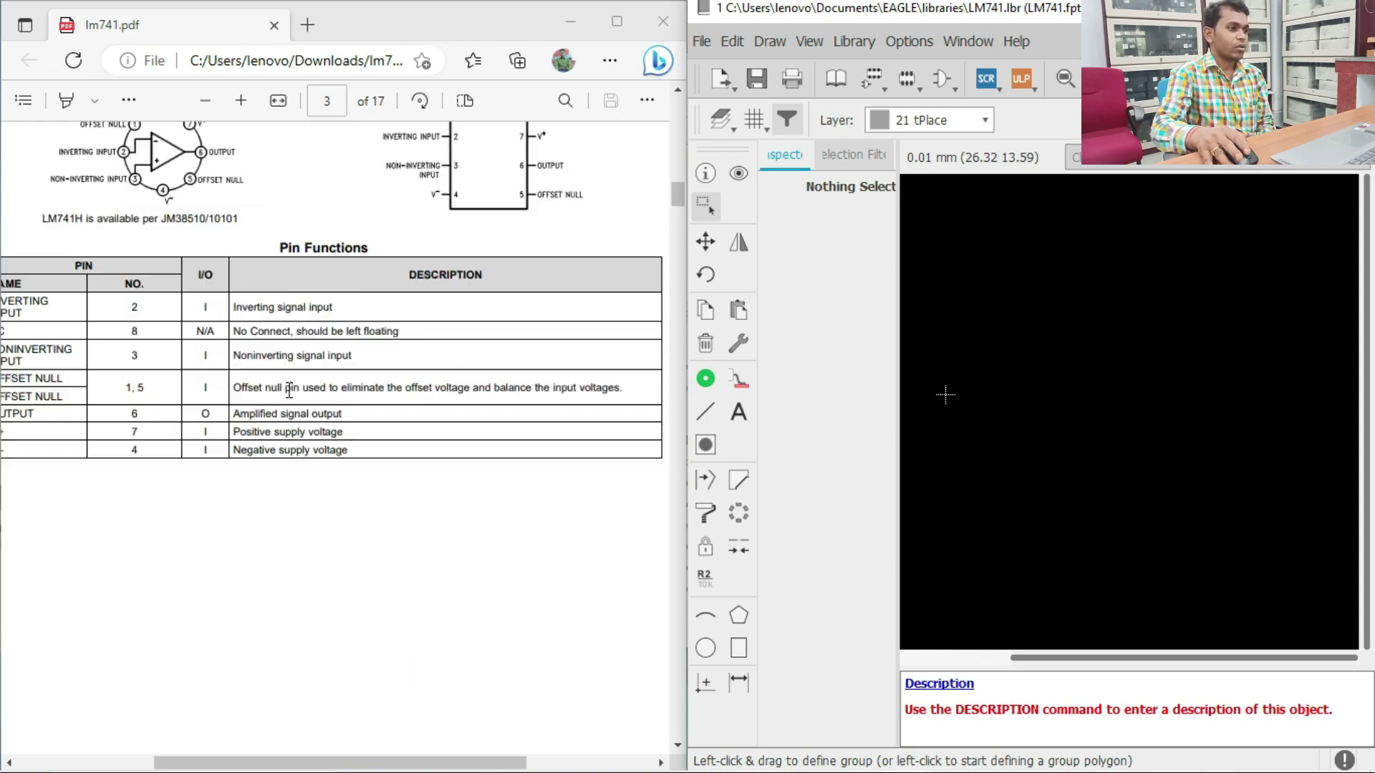
{"action": "scroll", "coordinate": [292, 390], "scroll_direction": "down", "scroll_amount": 20}
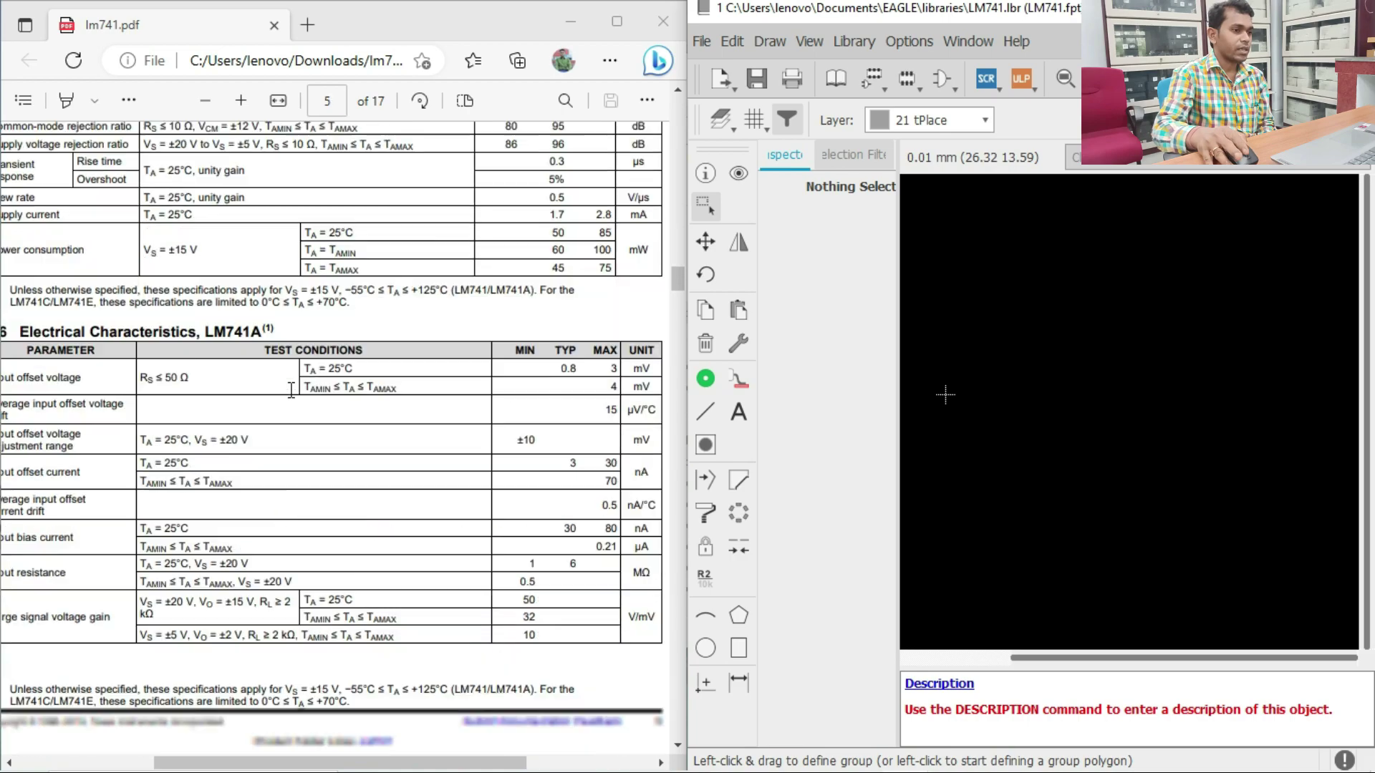
{"action": "scroll", "coordinate": [295, 401], "scroll_direction": "down", "scroll_amount": 20}
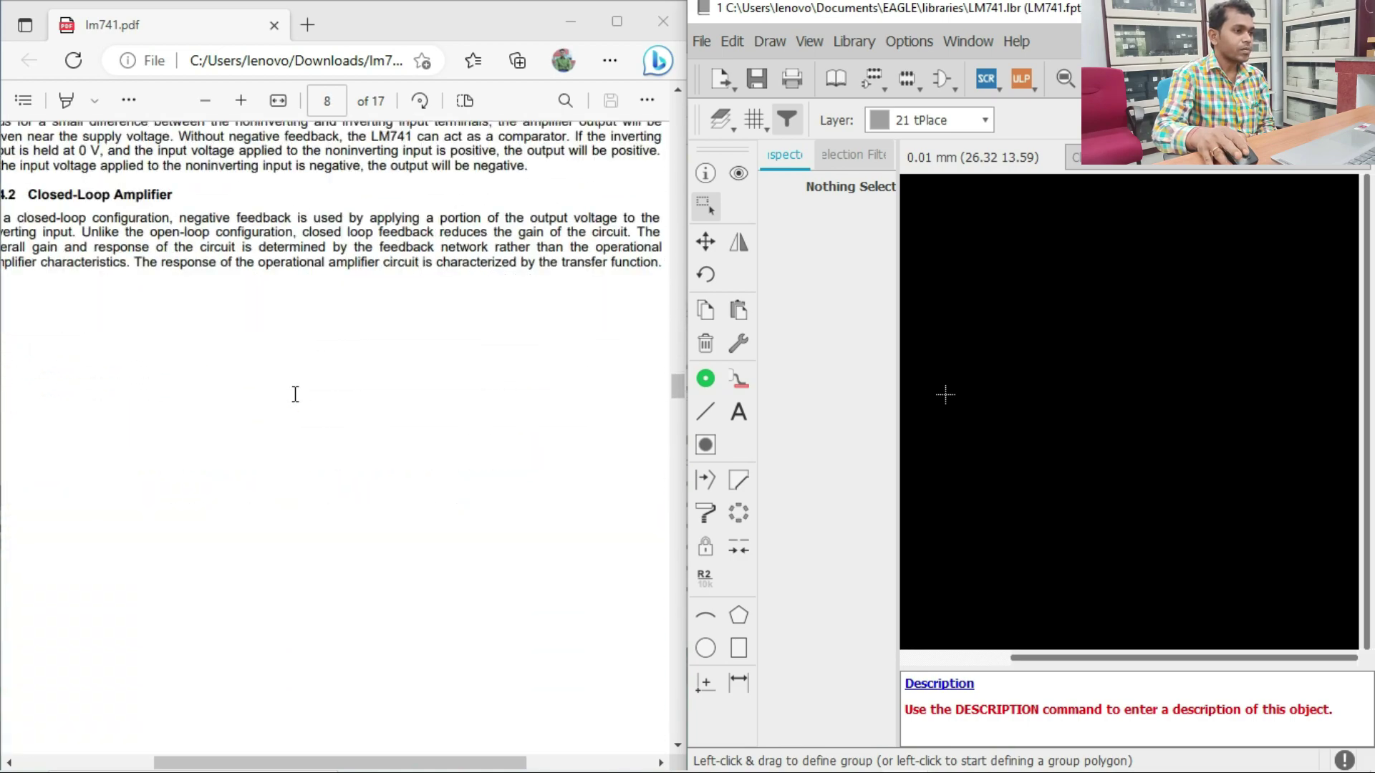
{"action": "scroll", "coordinate": [300, 402], "scroll_direction": "down", "scroll_amount": 20}
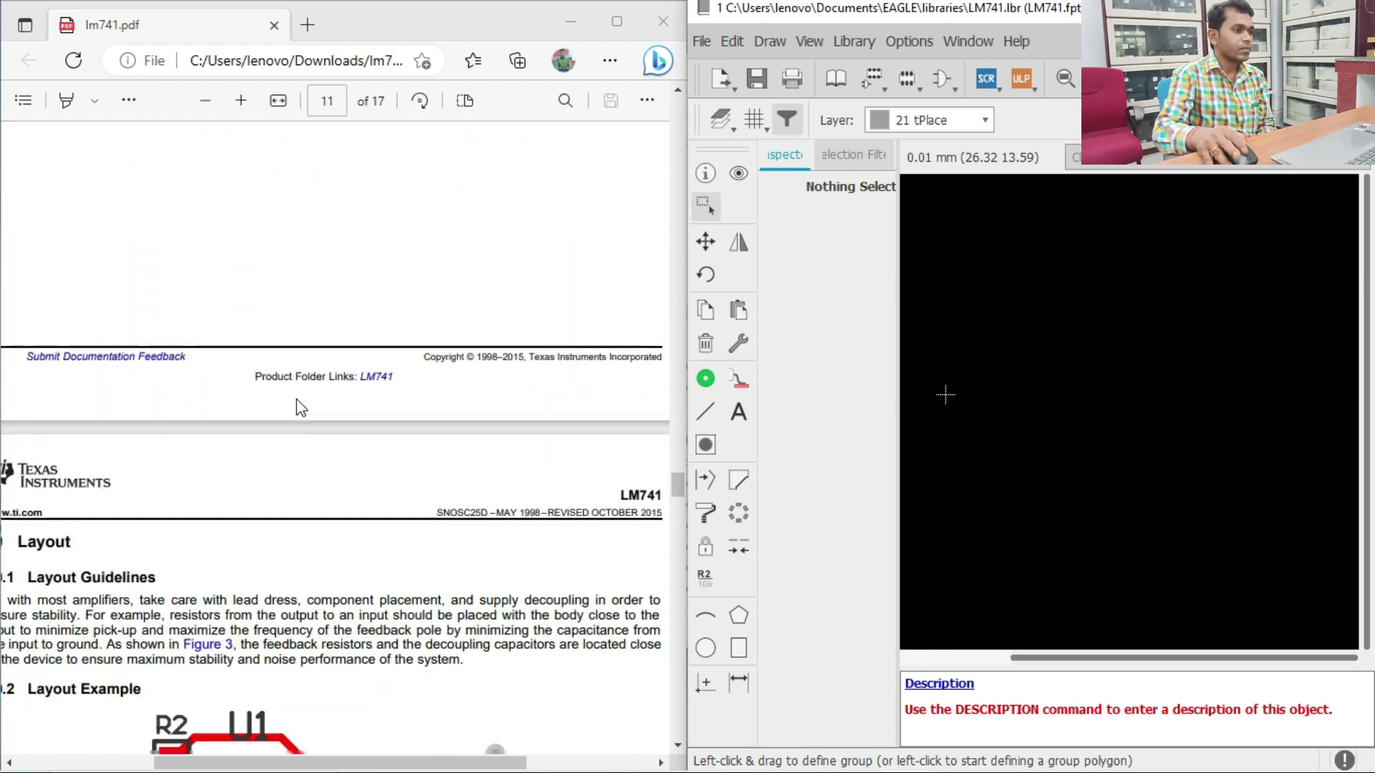
{"action": "scroll", "coordinate": [329, 425], "scroll_direction": "down", "scroll_amount": 15}
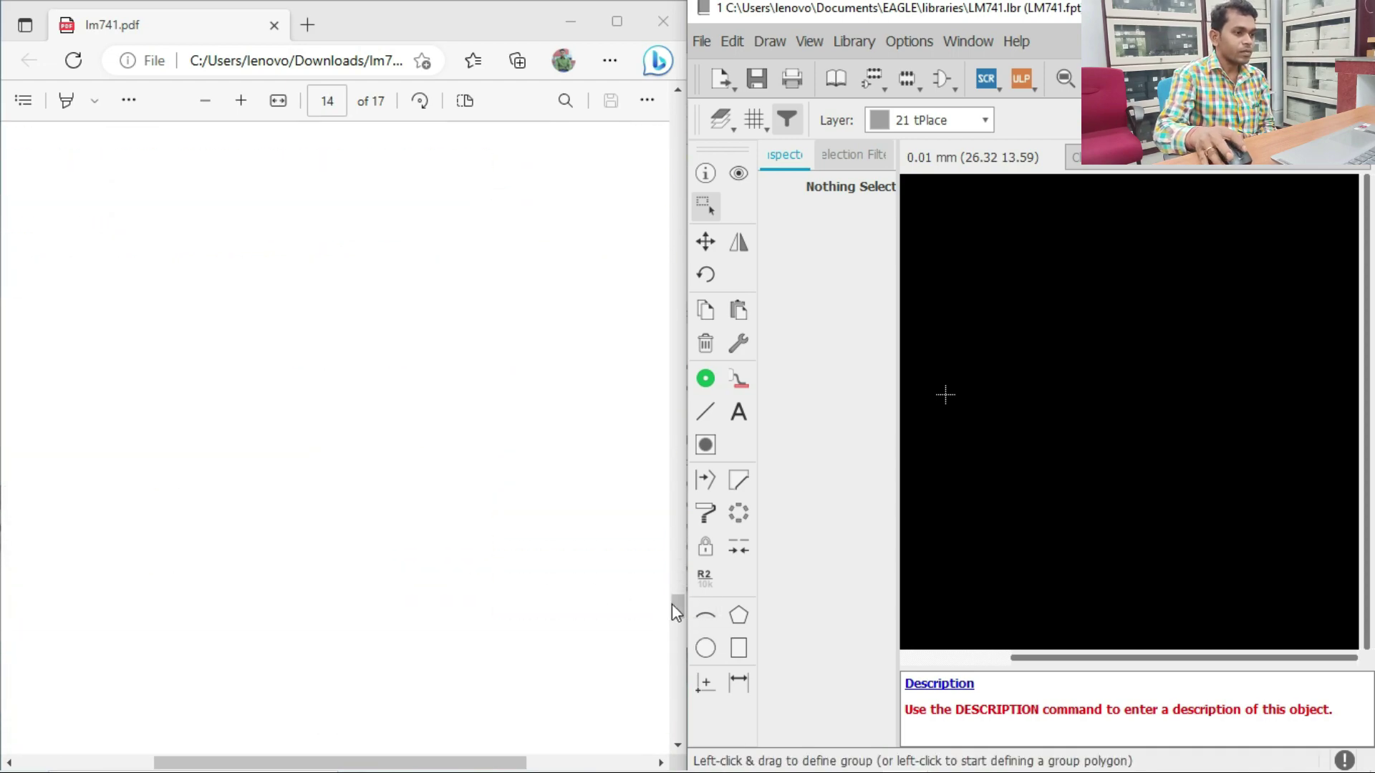
{"action": "left_click_drag", "start_coordinate": [679, 605], "coordinate": [676, 684]}
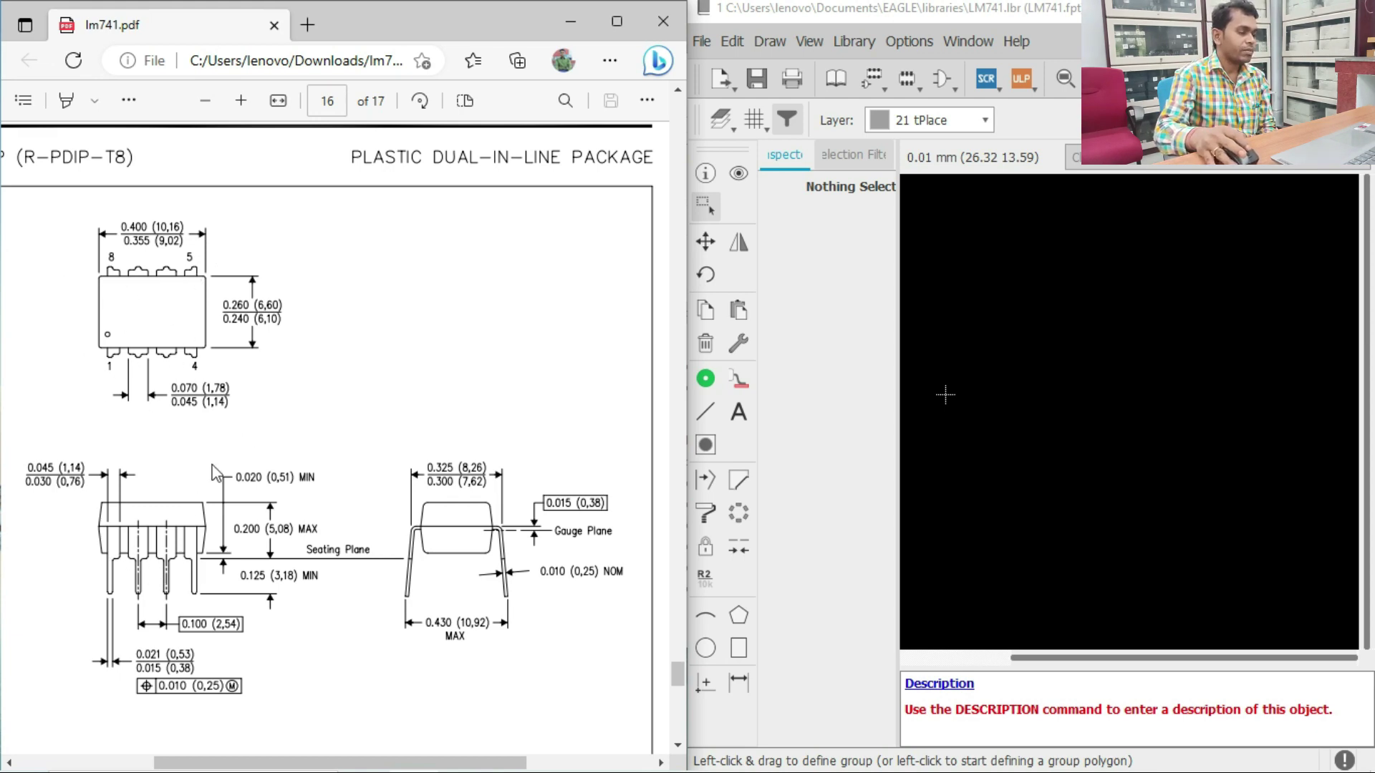
Place eight square pads in two roughly parallel rows of four, starting with the lower row at the origin
{"action": "left_click", "coordinate": [706, 380]}
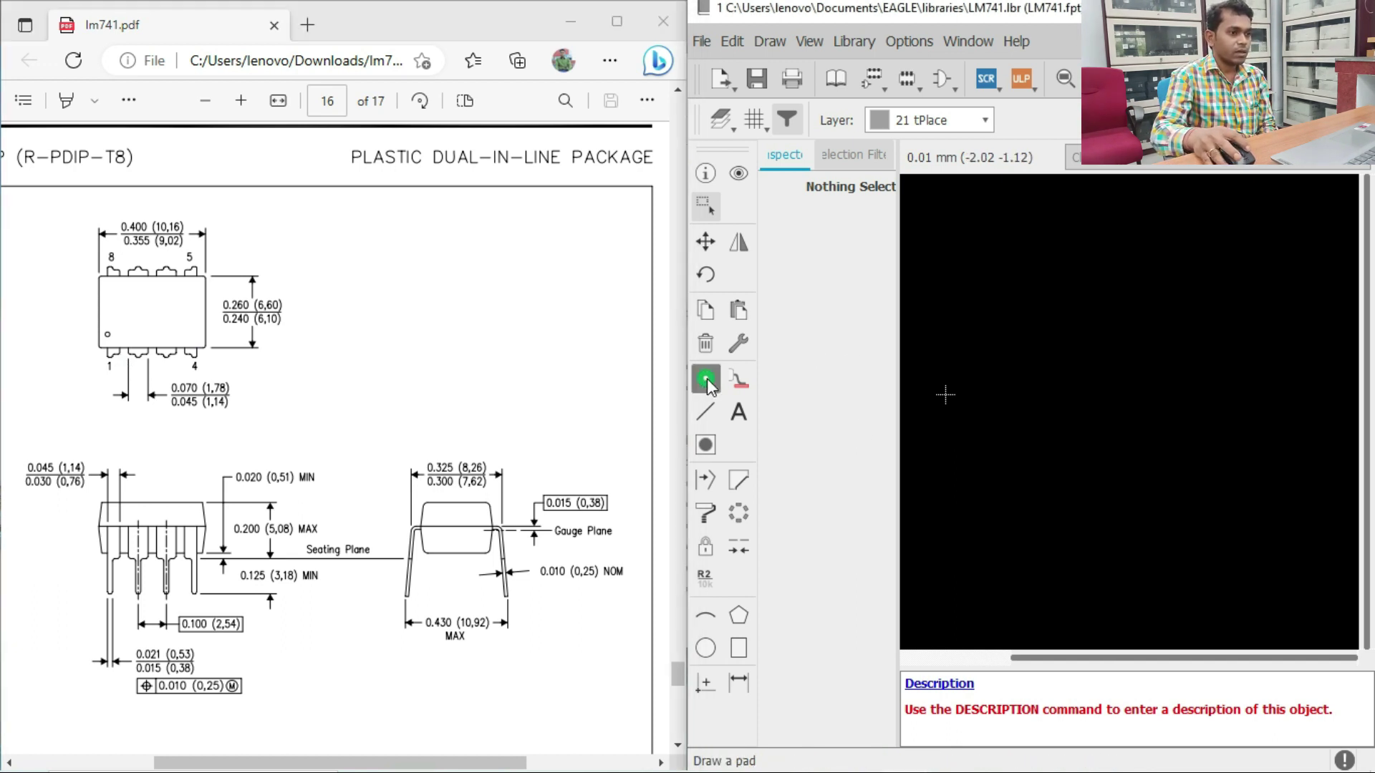
{"action": "left_click", "coordinate": [944, 393]}
{"action": "left_click", "coordinate": [998, 394]}
{"action": "left_click", "coordinate": [1057, 396]}
{"action": "left_click", "coordinate": [1111, 395]}
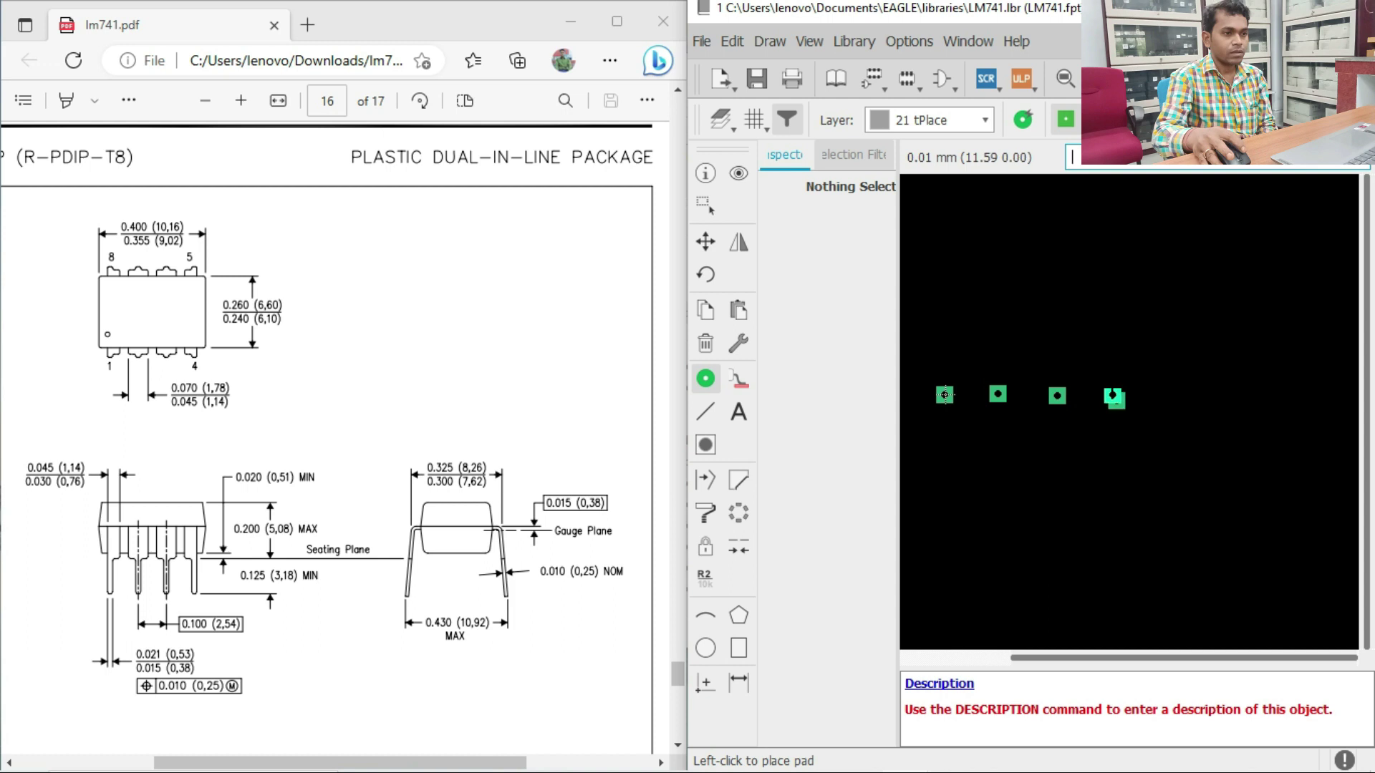
{"action": "left_click", "coordinate": [1118, 295]}
{"action": "left_click", "coordinate": [1066, 295]}
{"action": "left_click", "coordinate": [997, 296]}
{"action": "left_click", "coordinate": [934, 297]}
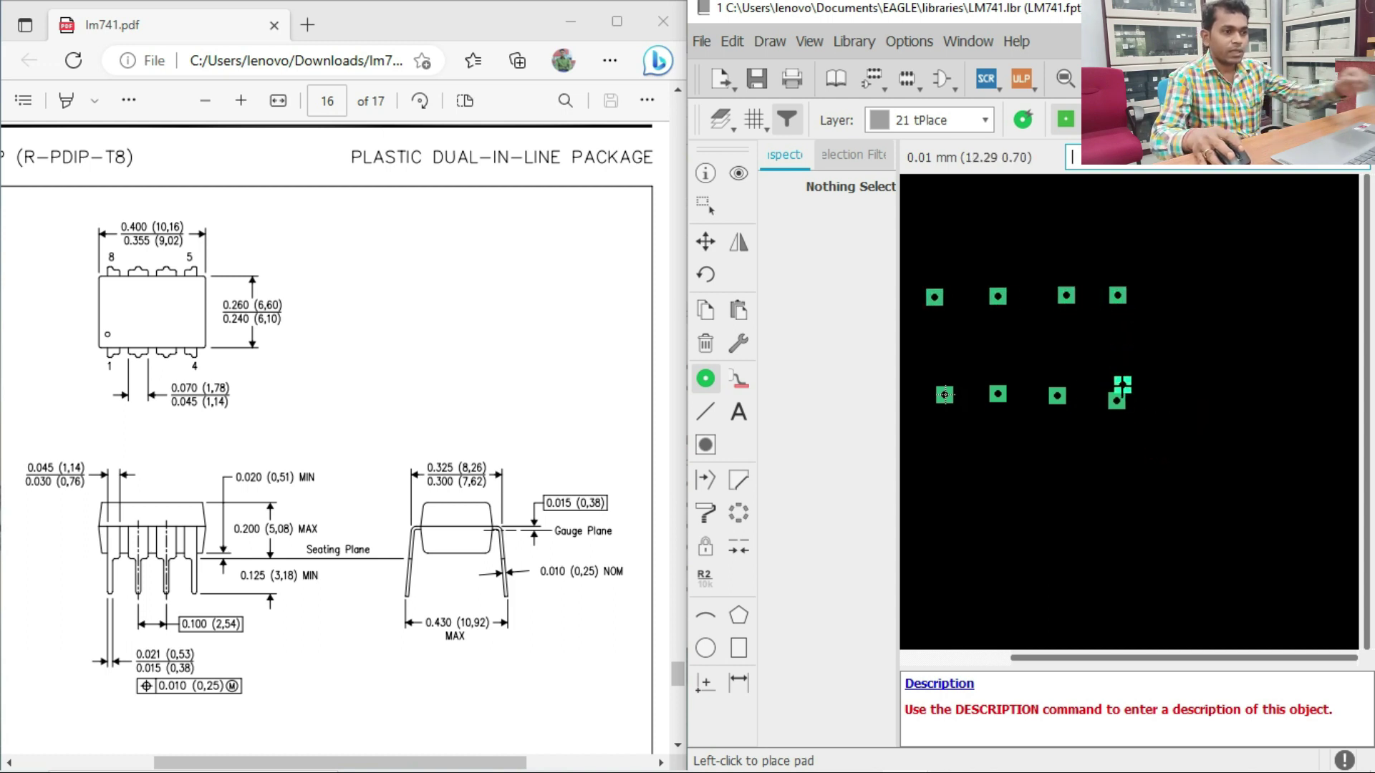
{"action": "key", "text": "Escape"}
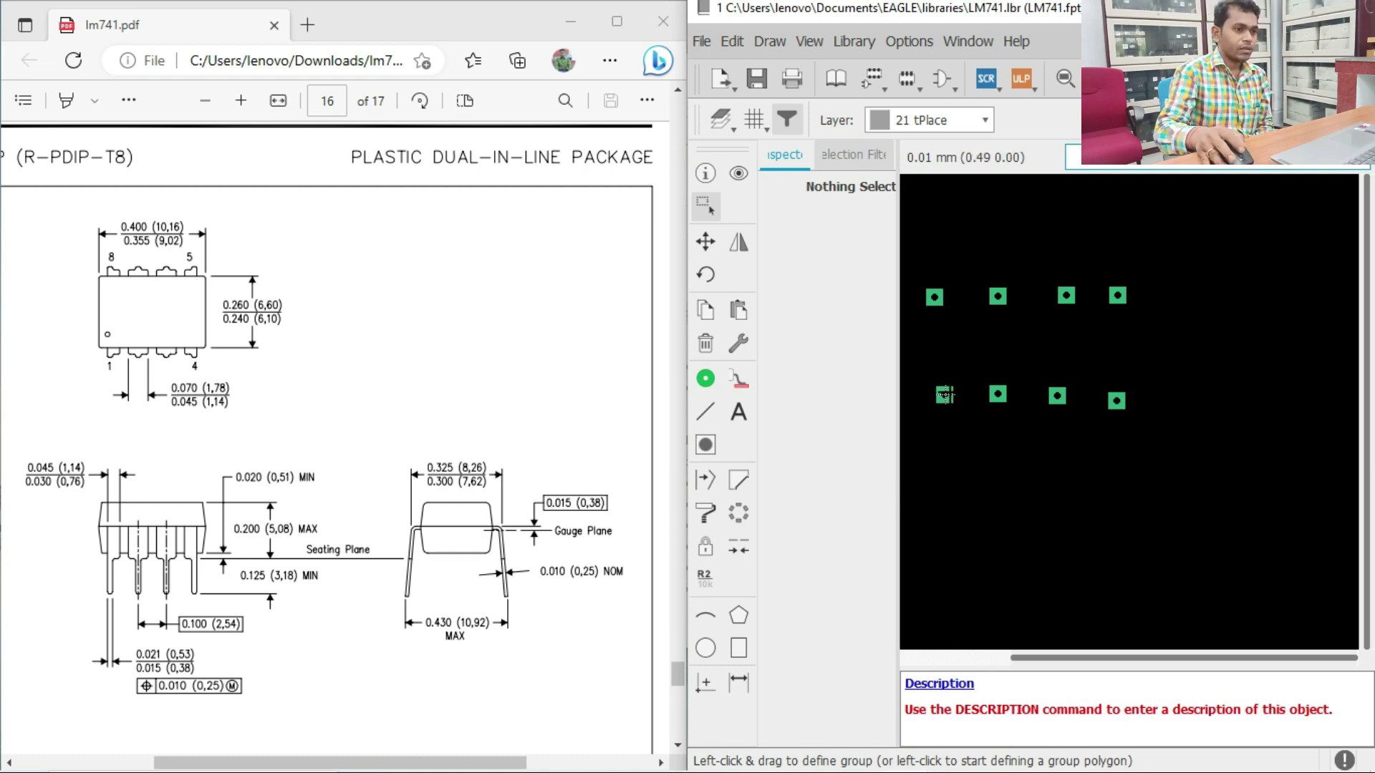
Rename the pad near the origin to 1 and set its X position to 0 in its properties
{"action": "scroll", "coordinate": [945, 394], "scroll_direction": "up", "scroll_amount": 6}
{"action": "scroll", "coordinate": [956, 406], "scroll_direction": "up", "scroll_amount": 2}
{"action": "scroll", "coordinate": [960, 401], "scroll_direction": "down", "scroll_amount": 2}
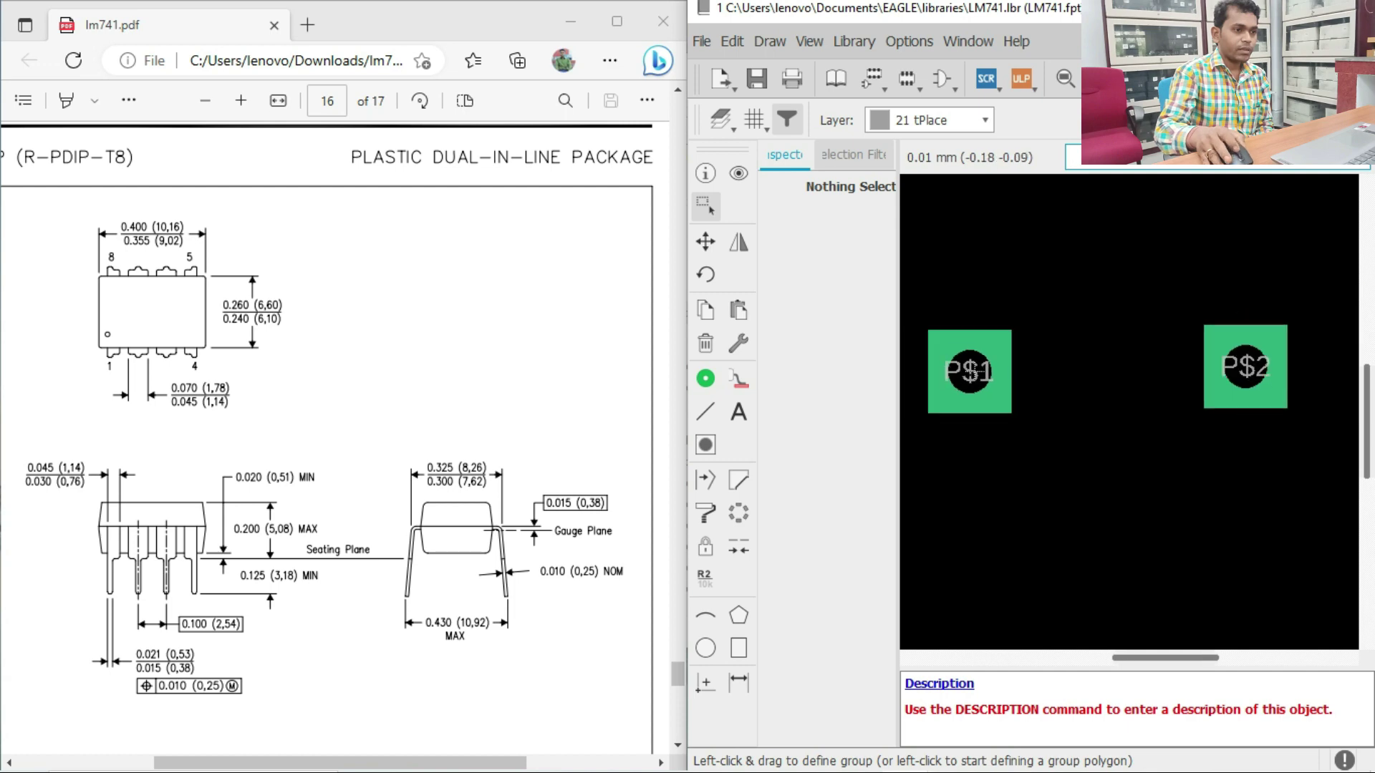
{"action": "scroll", "coordinate": [981, 383], "scroll_direction": "up", "scroll_amount": 4}
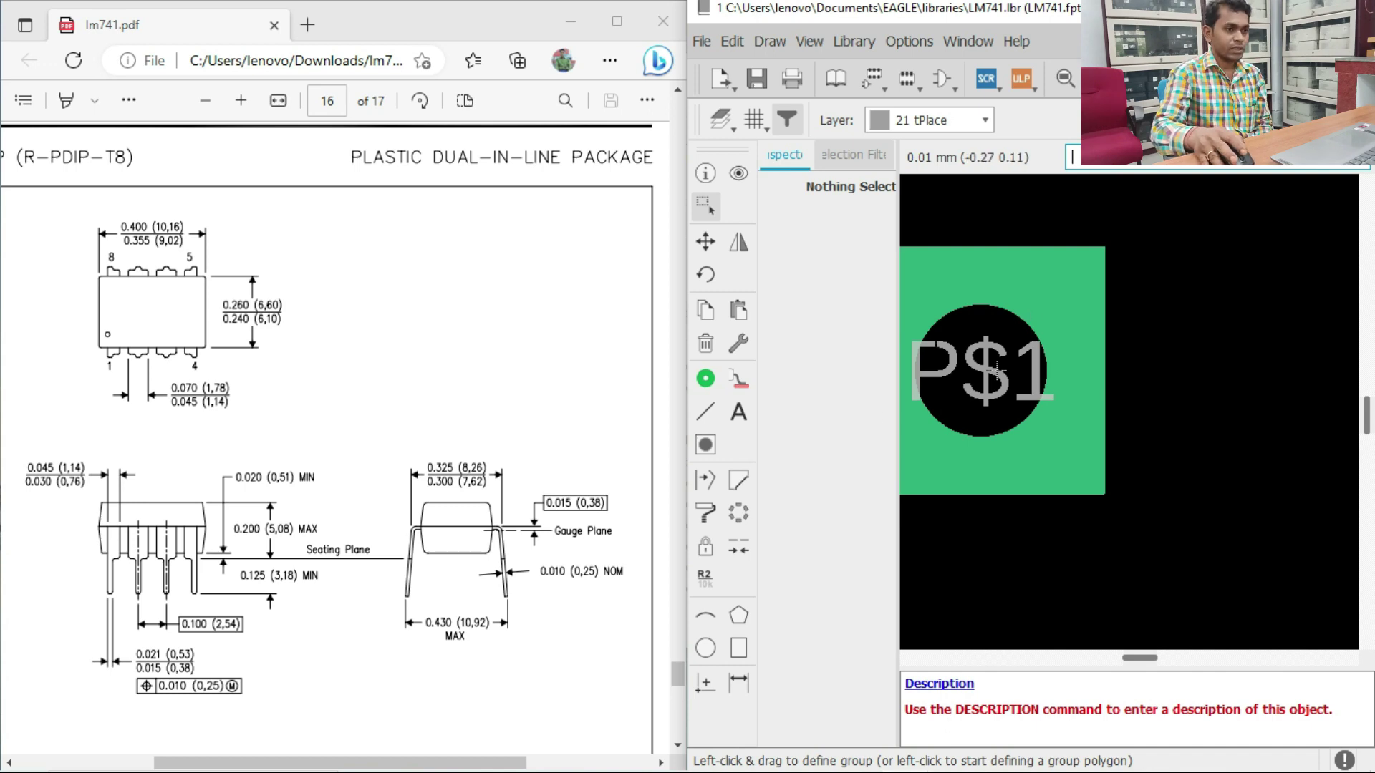
{"action": "scroll", "coordinate": [1001, 371], "scroll_direction": "down", "scroll_amount": 1}
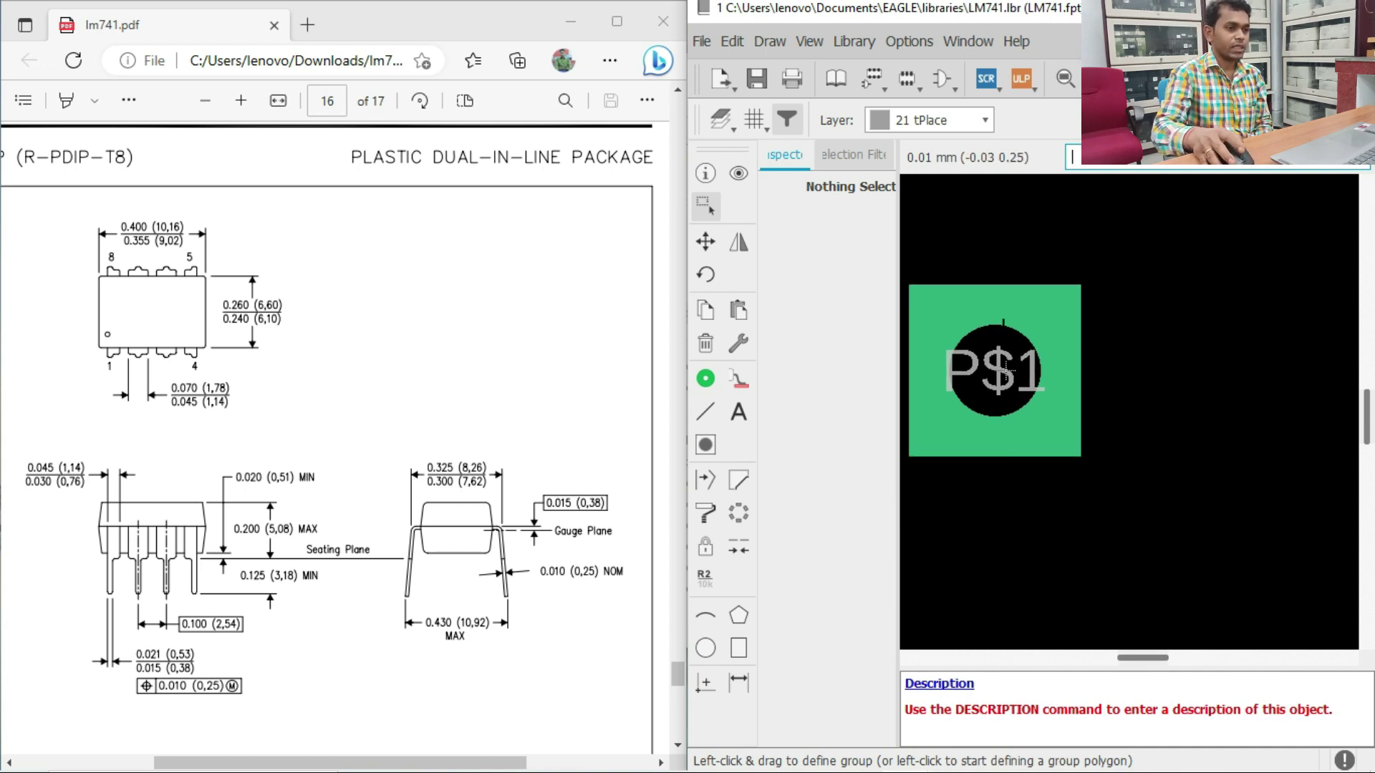
{"action": "left_click", "coordinate": [707, 174]}
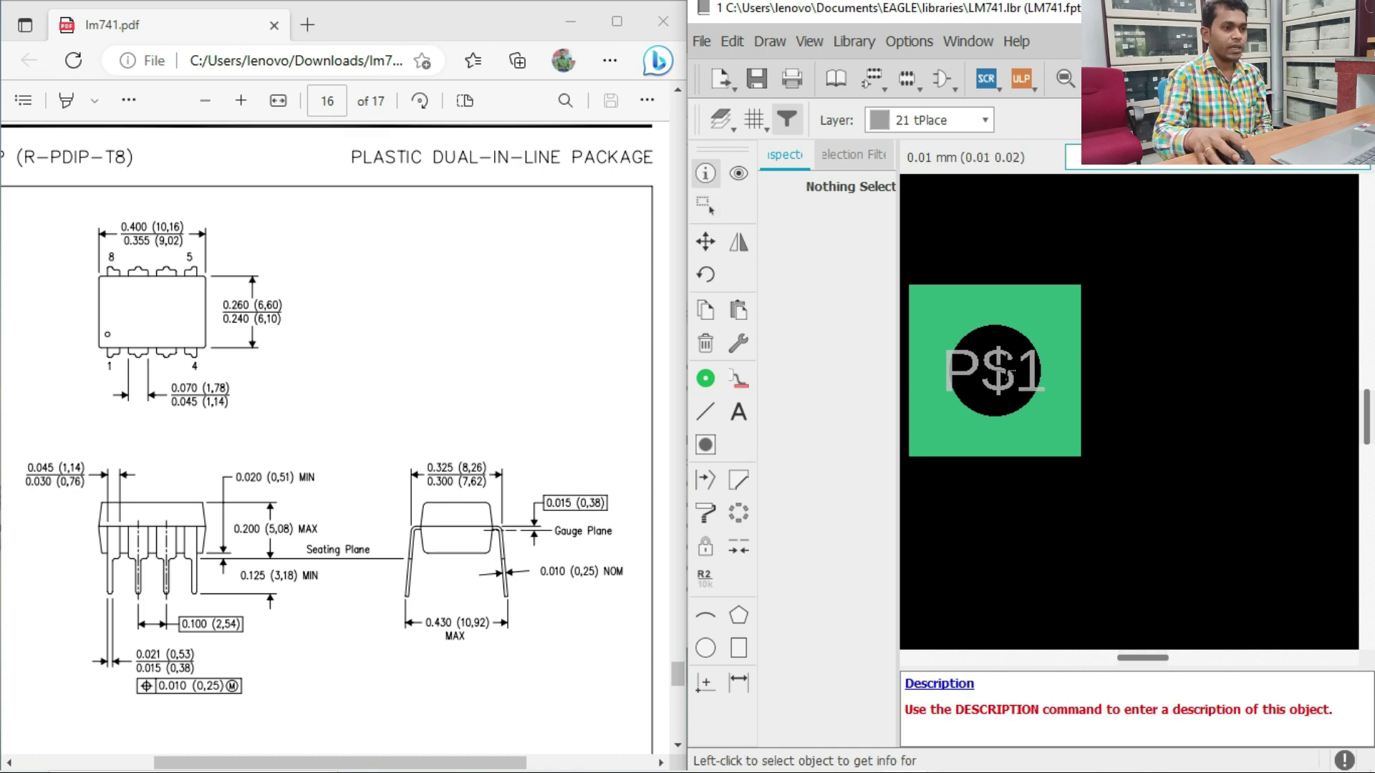
{"action": "right_click", "coordinate": [1006, 369]}
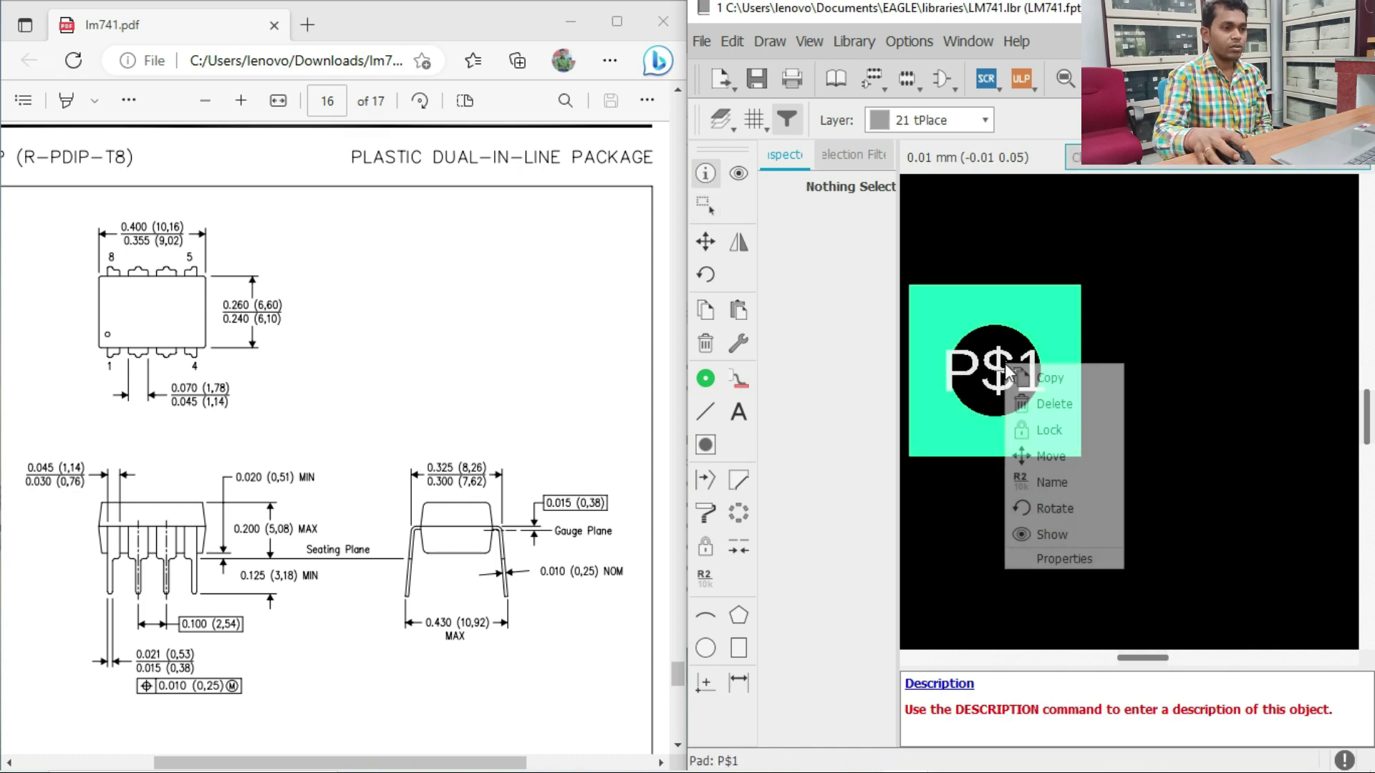
{"action": "left_click", "coordinate": [1059, 559]}
{"action": "left_click_drag", "start_coordinate": [687, 250], "coordinate": [618, 259]}
{"action": "type", "text": "1"}
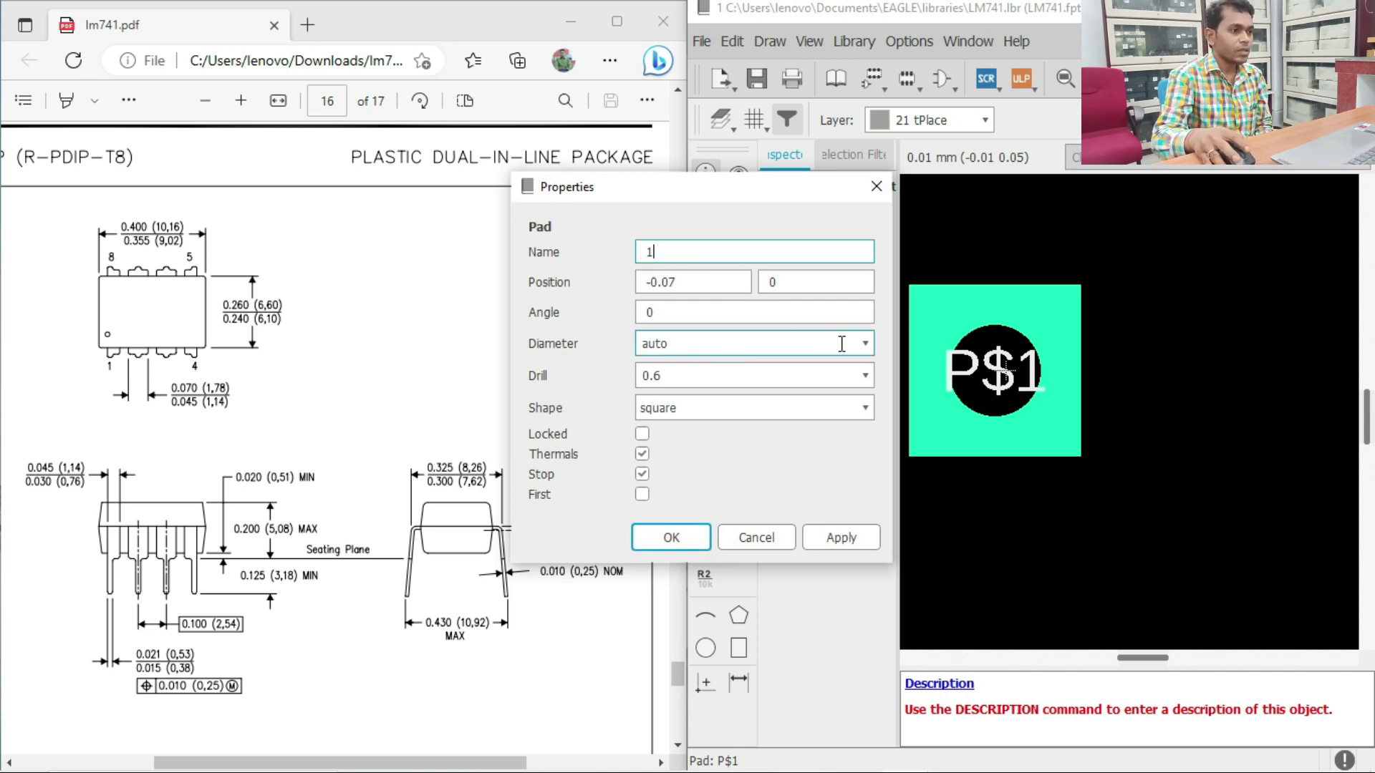
{"action": "left_click_drag", "start_coordinate": [682, 282], "coordinate": [640, 285]}
{"action": "type", "text": "0"}
Set pad 1's diameter to 1.27 mm and apply the properties
{"action": "left_click", "coordinate": [867, 344]}
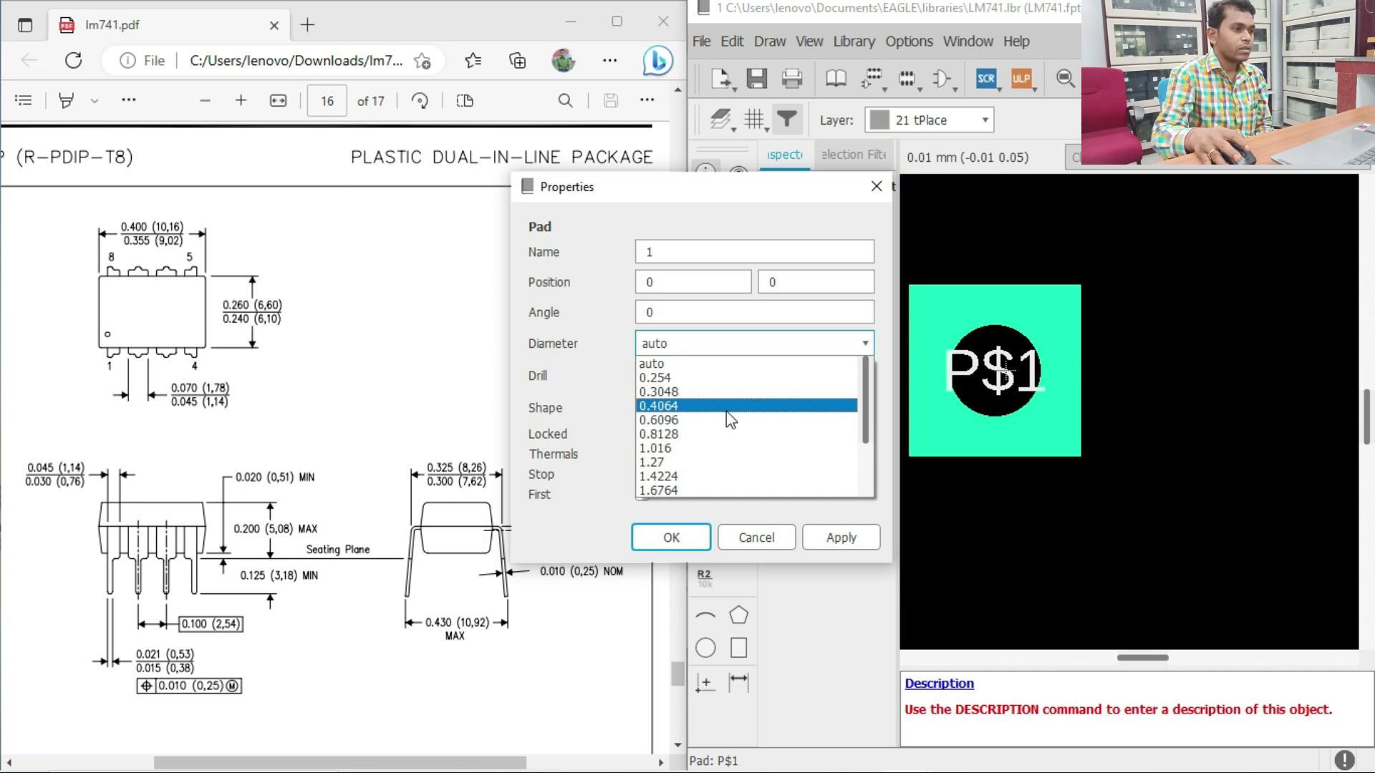
{"action": "left_click", "coordinate": [707, 462]}
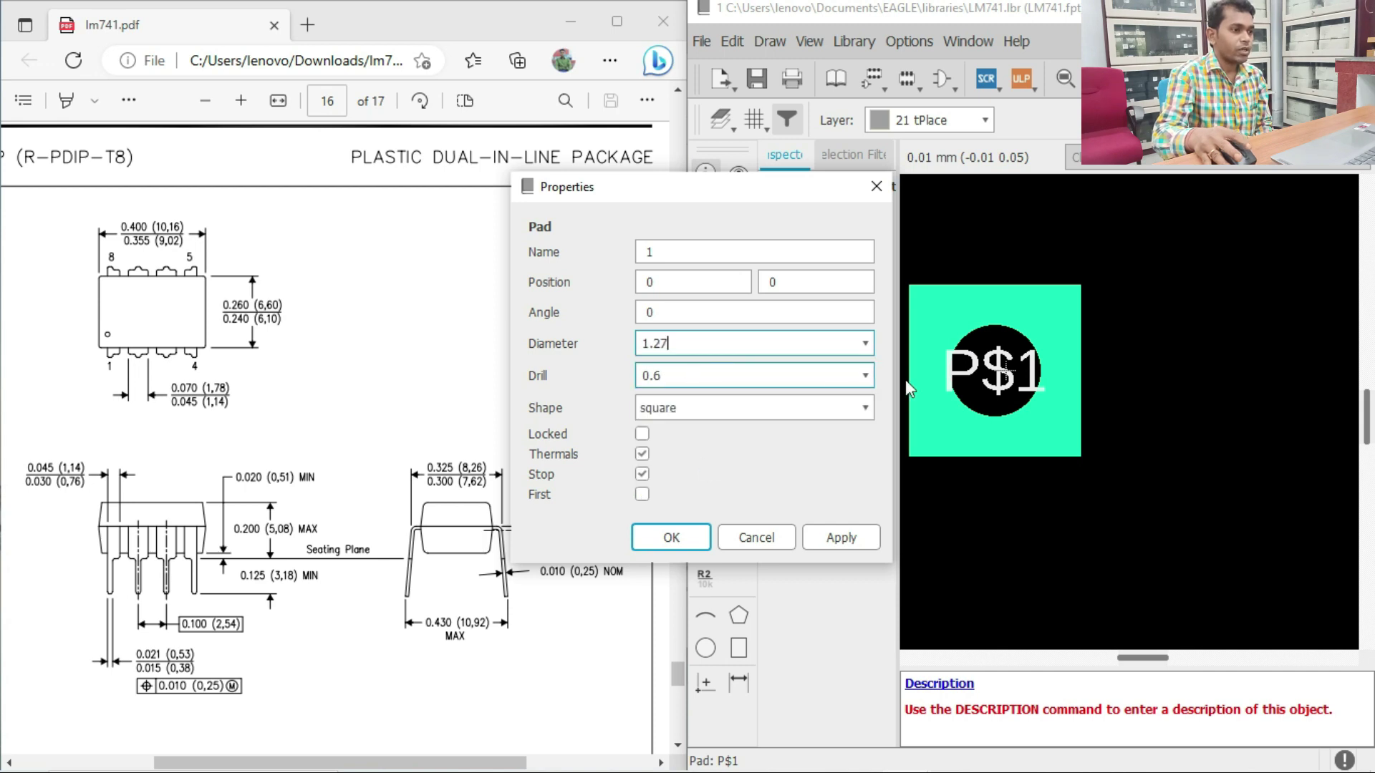
{"action": "left_click", "coordinate": [656, 378]}
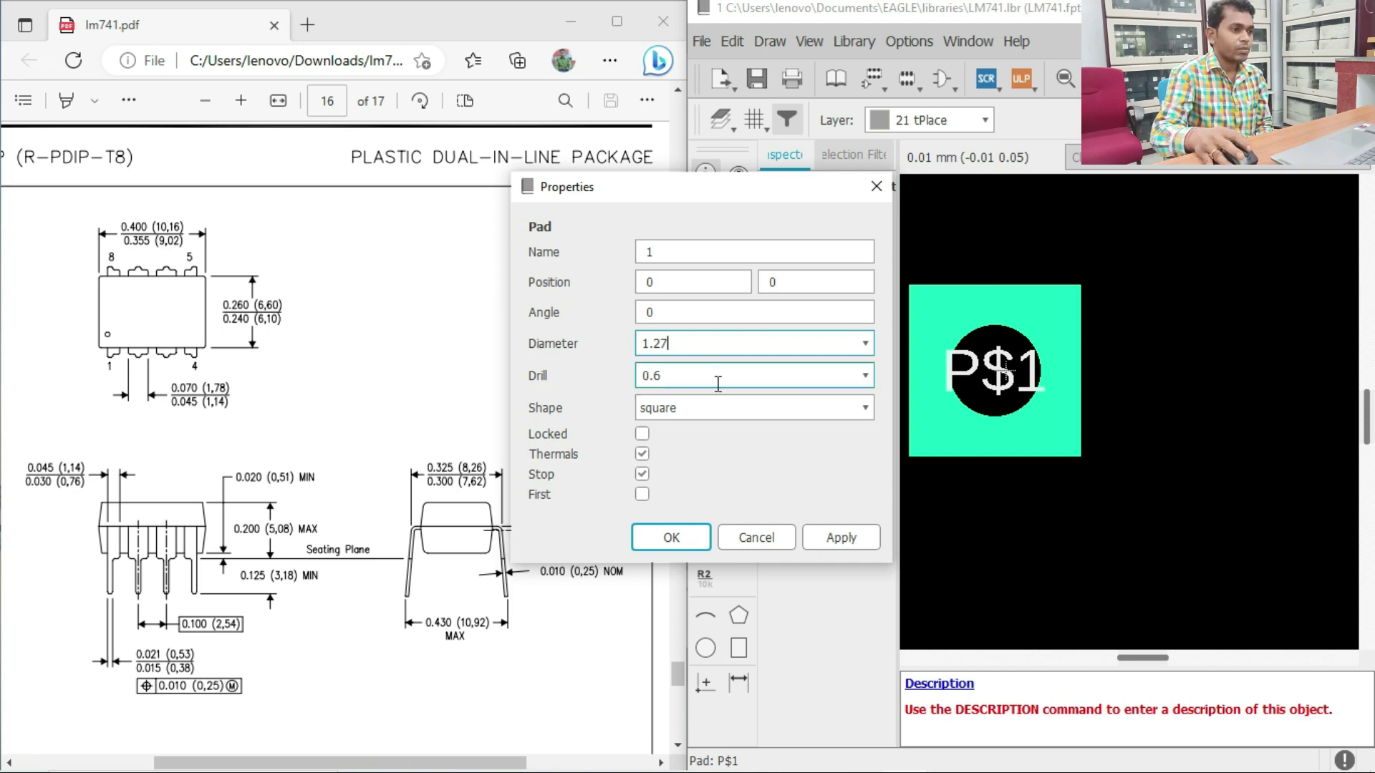
{"action": "left_click", "coordinate": [841, 537]}
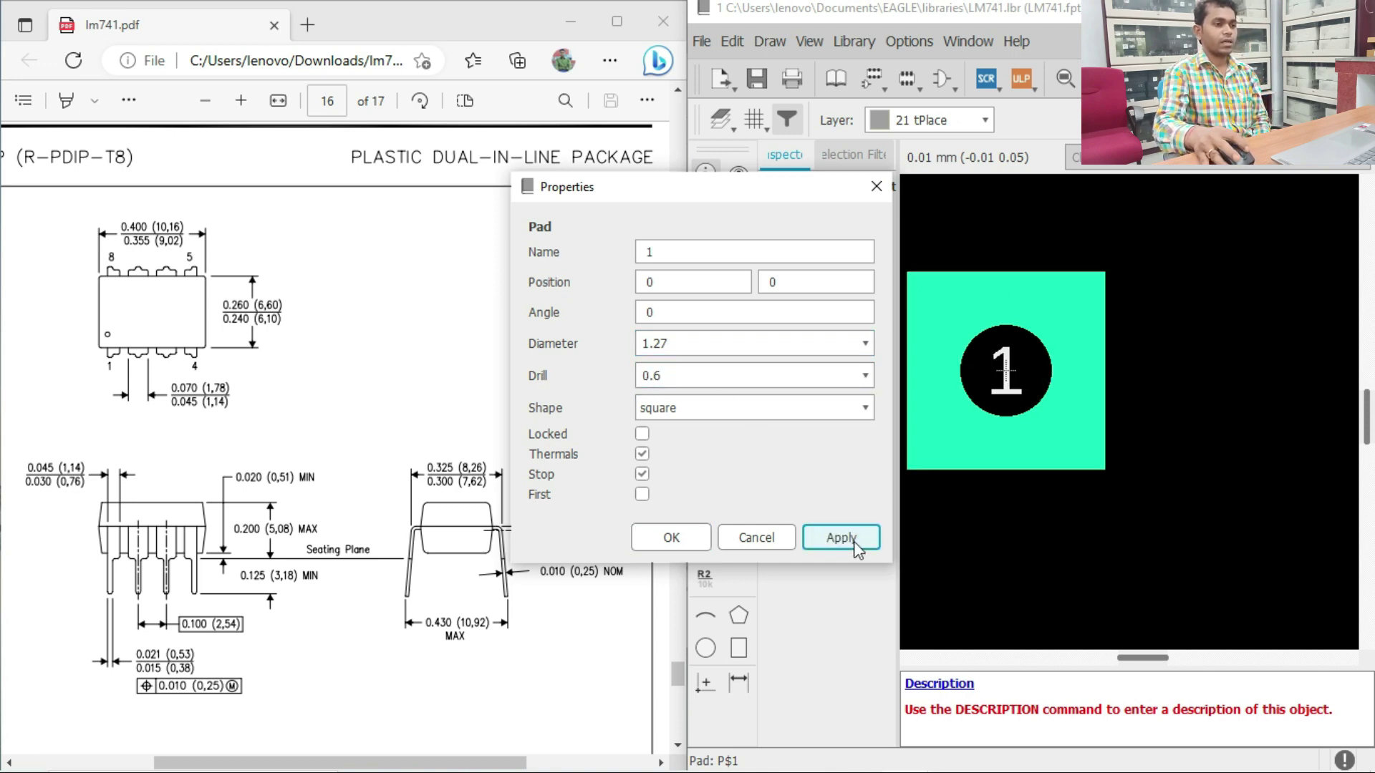
{"action": "left_click", "coordinate": [670, 539]}
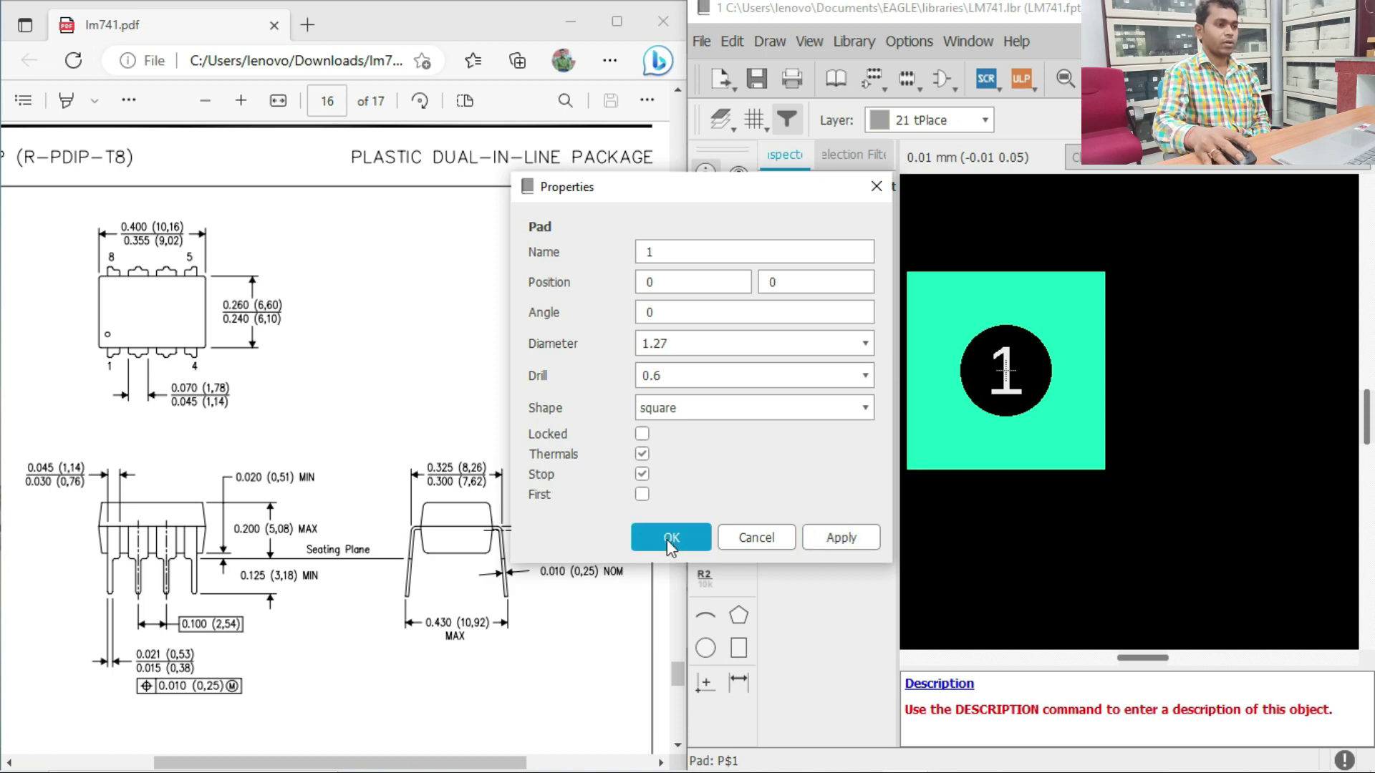
{"action": "scroll", "coordinate": [959, 494], "scroll_direction": "down", "scroll_amount": 2}
{"action": "scroll", "coordinate": [979, 461], "scroll_direction": "down", "scroll_amount": 3}
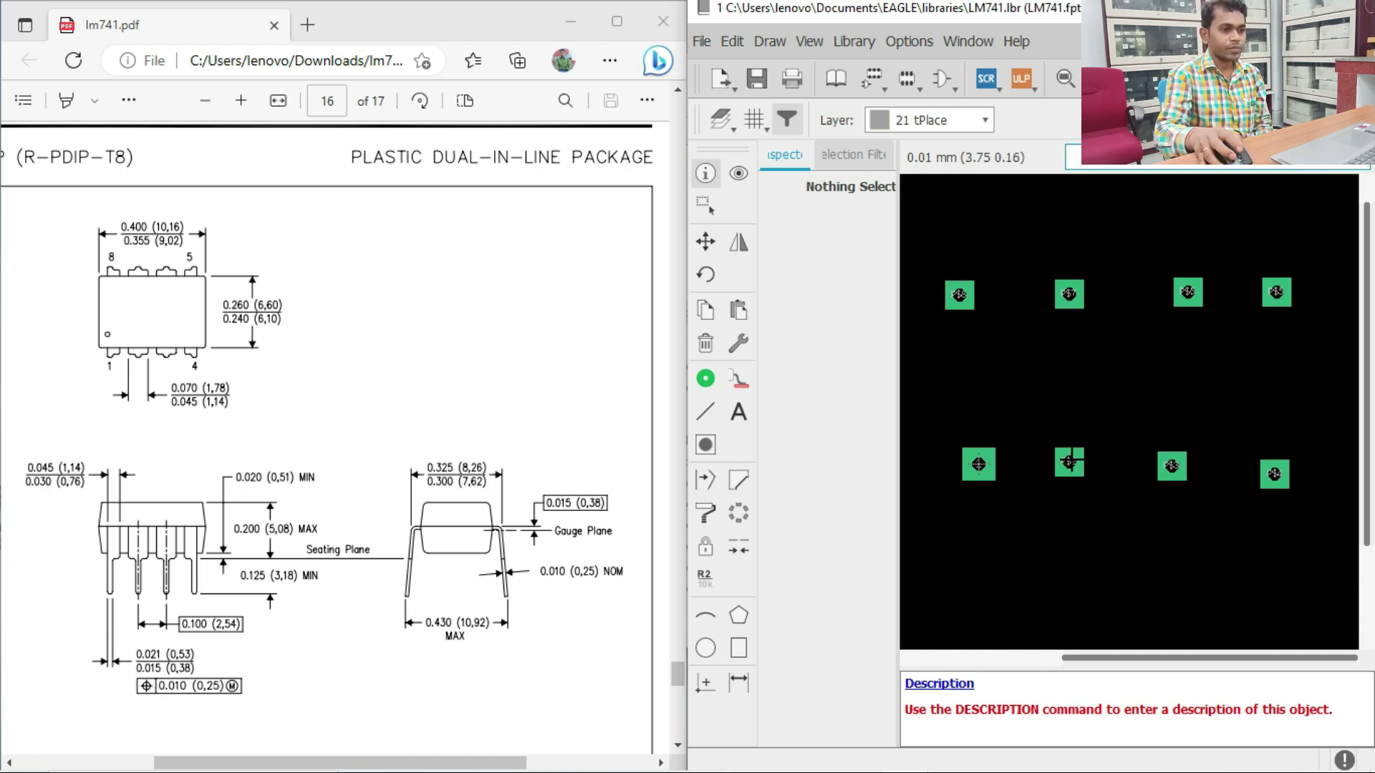
Rename the second pad of the lower row to 2 and set its position to X 2.54, Y 0 mm
{"action": "right_click", "coordinate": [1069, 462]}
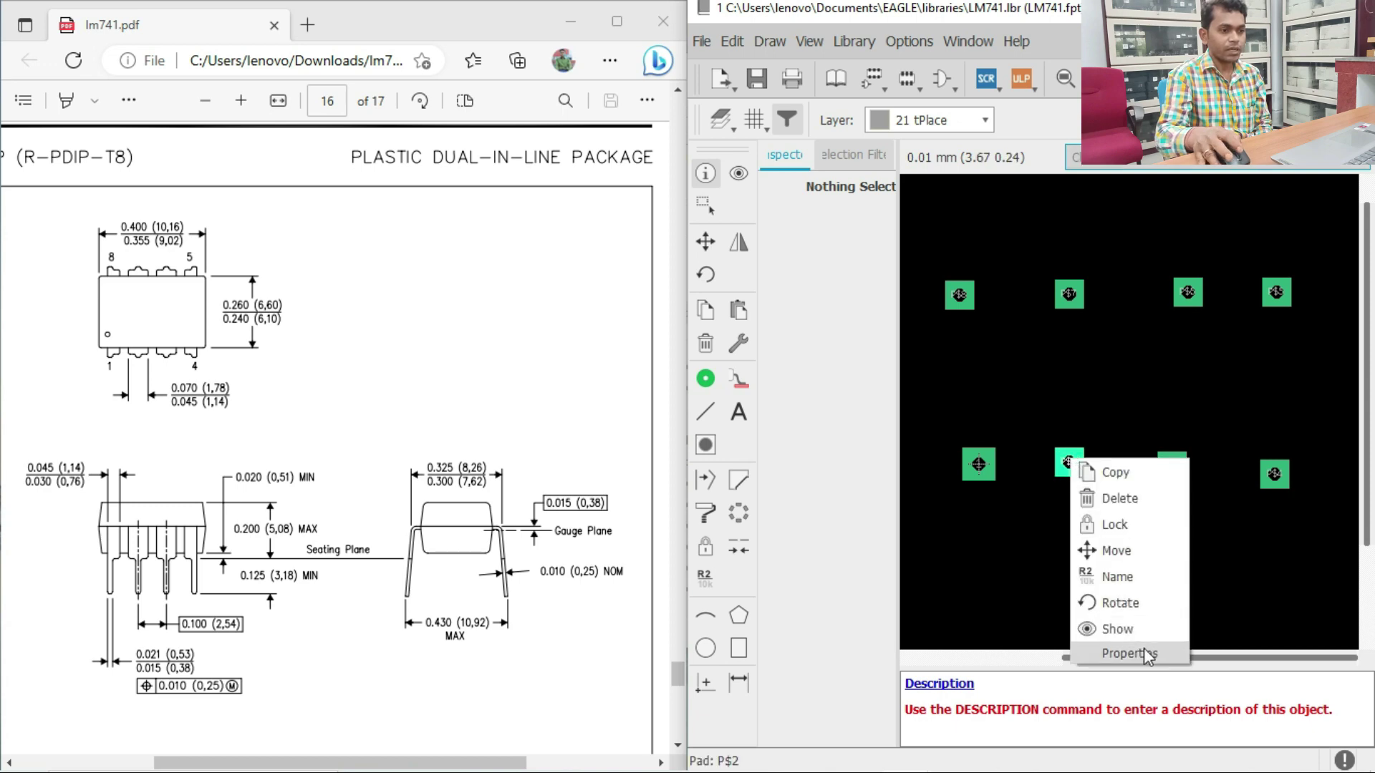
{"action": "left_click", "coordinate": [1142, 650]}
{"action": "double_click", "coordinate": [833, 344]}
{"action": "type", "text": "2"}
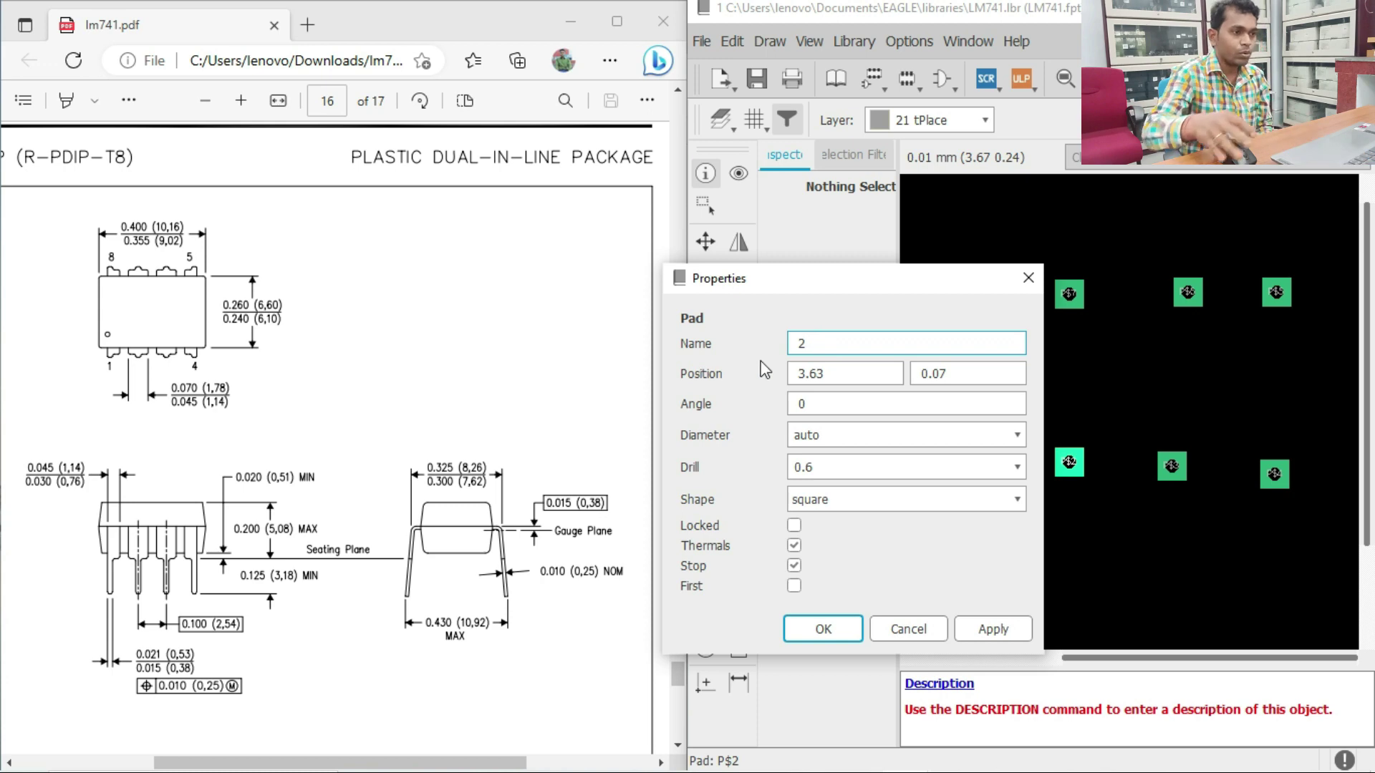
{"action": "left_click_drag", "start_coordinate": [853, 380], "coordinate": [792, 377]}
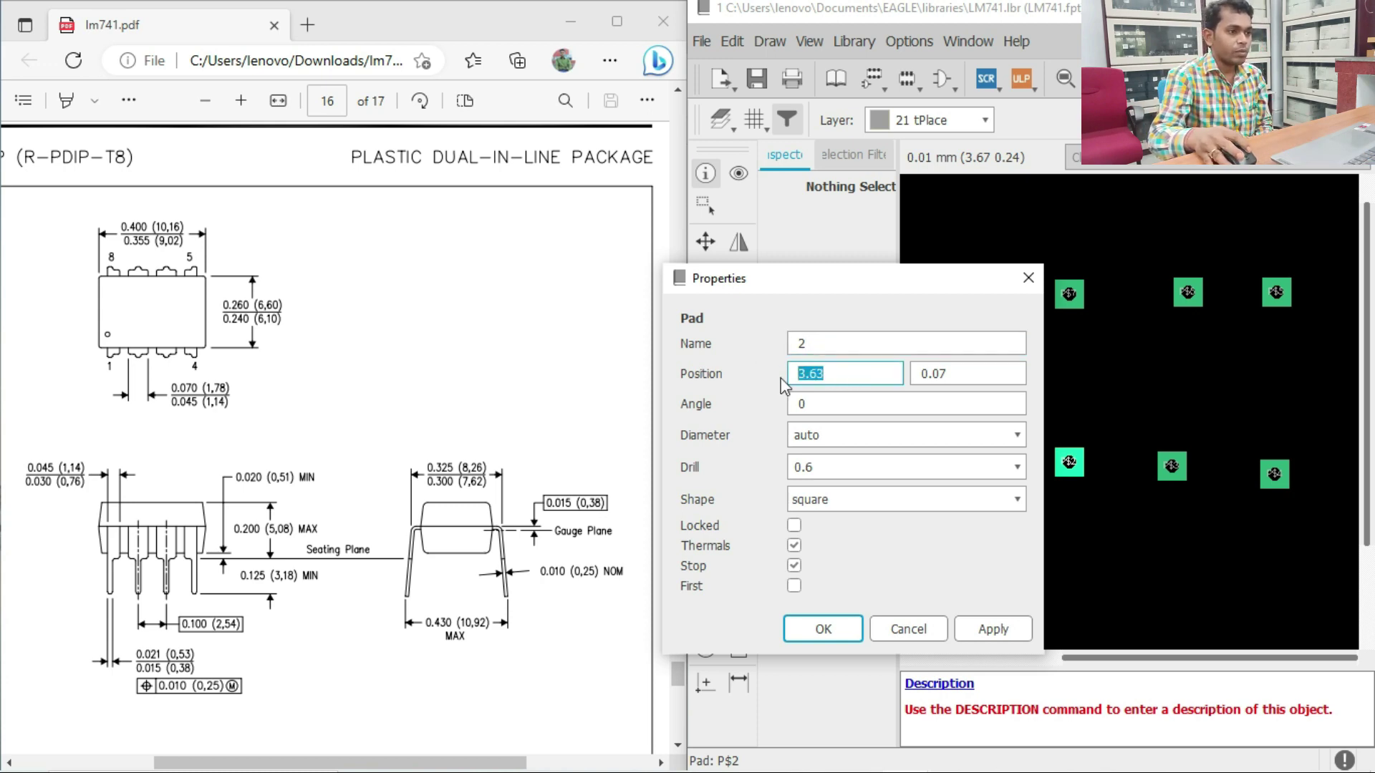
{"action": "type", "text": "2.54"}
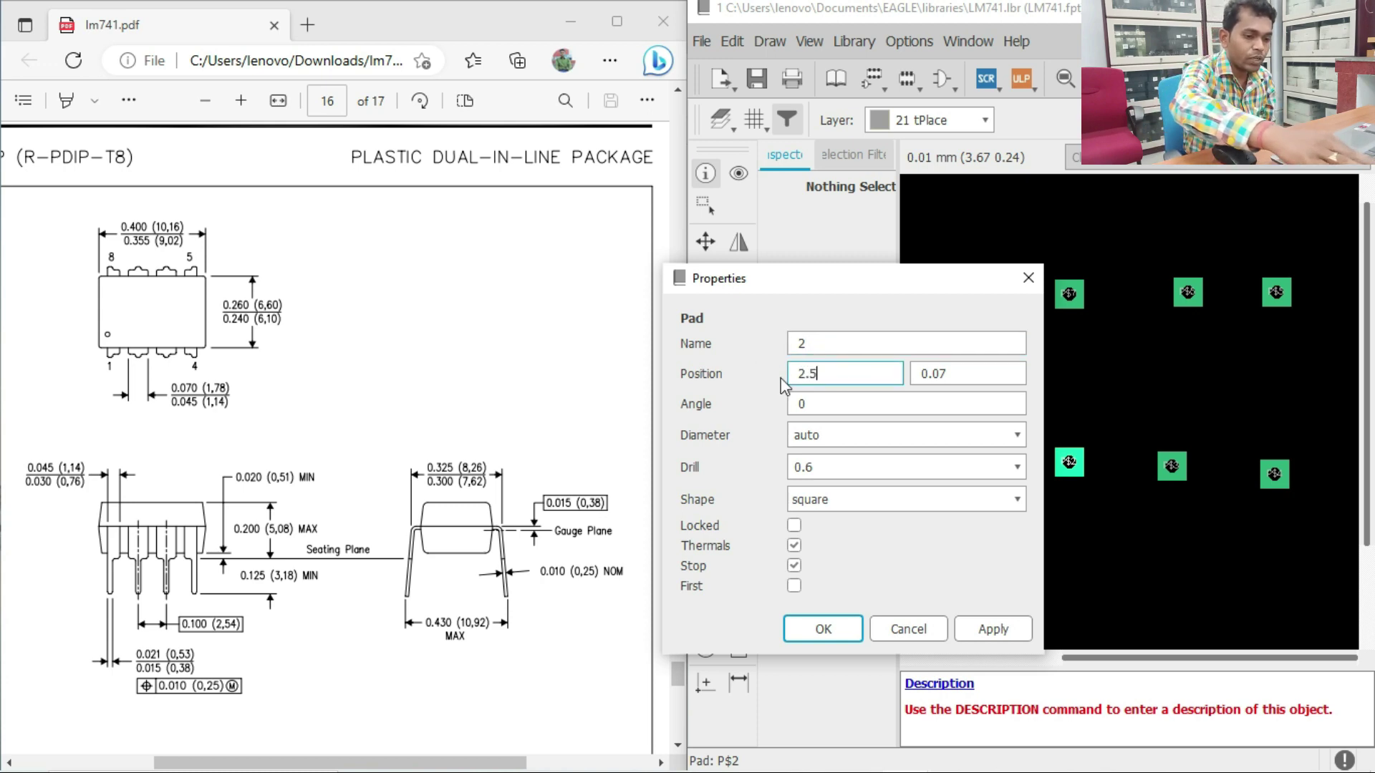
{"action": "left_click", "coordinate": [950, 370]}
{"action": "left_click_drag", "start_coordinate": [950, 371], "coordinate": [919, 370]}
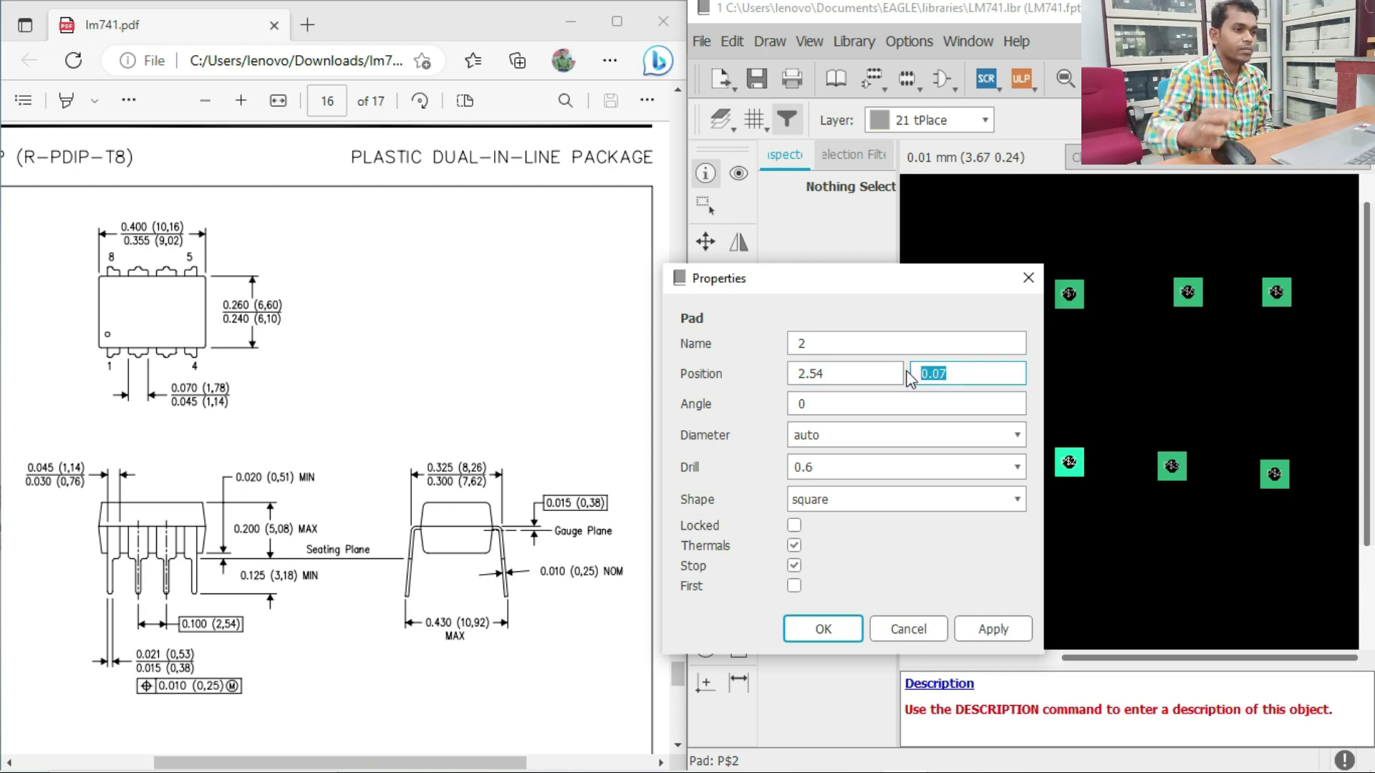
{"action": "type", "text": "0"}
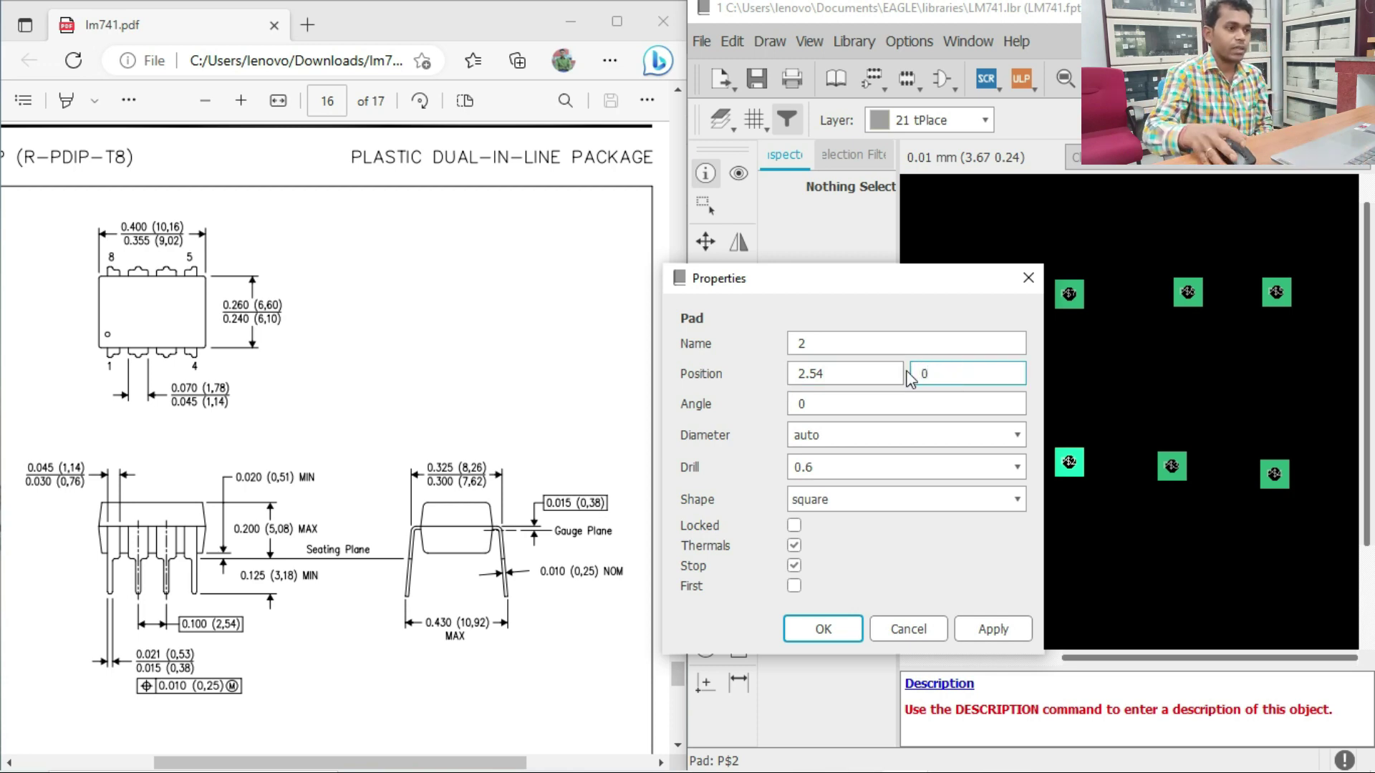
Set pad 2's diameter to 1.27 mm and apply the properties
{"action": "left_click", "coordinate": [1017, 436]}
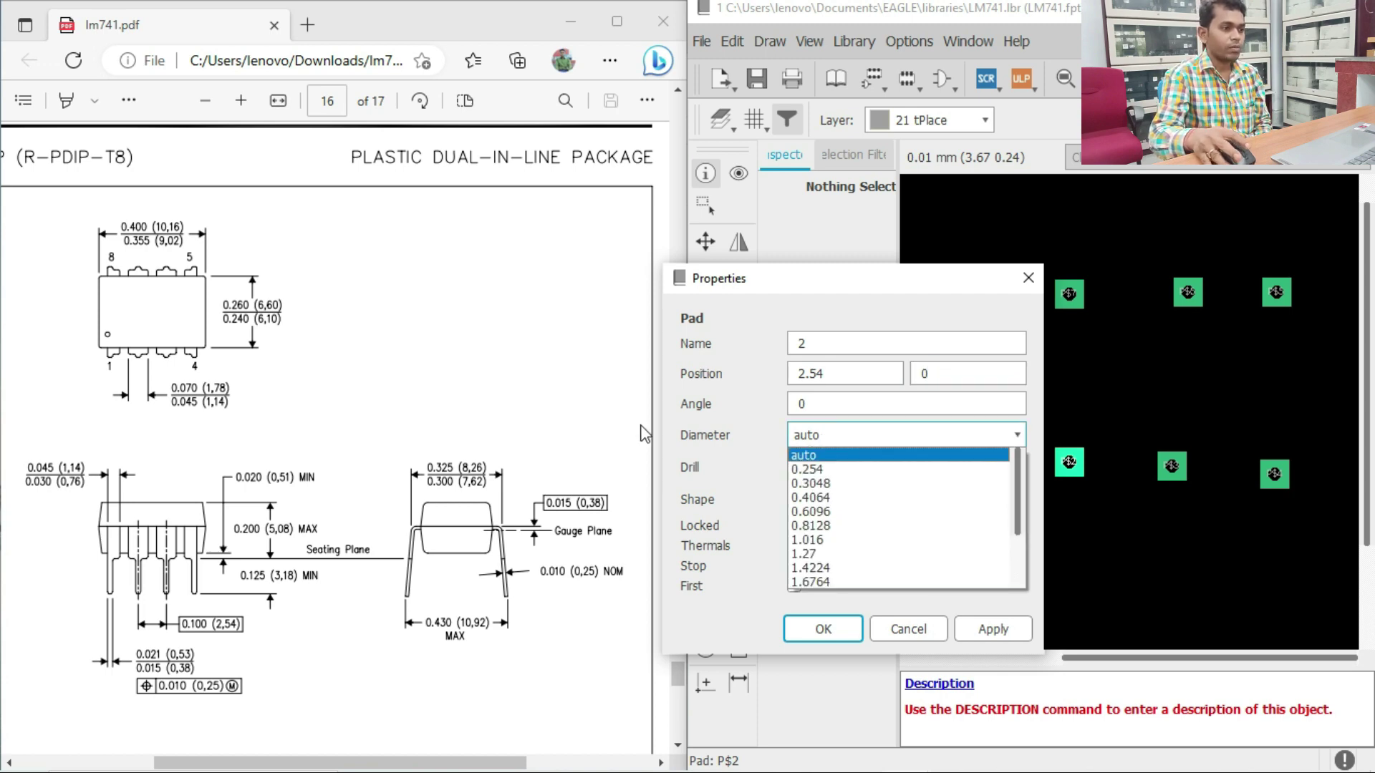
{"action": "left_click", "coordinate": [837, 553]}
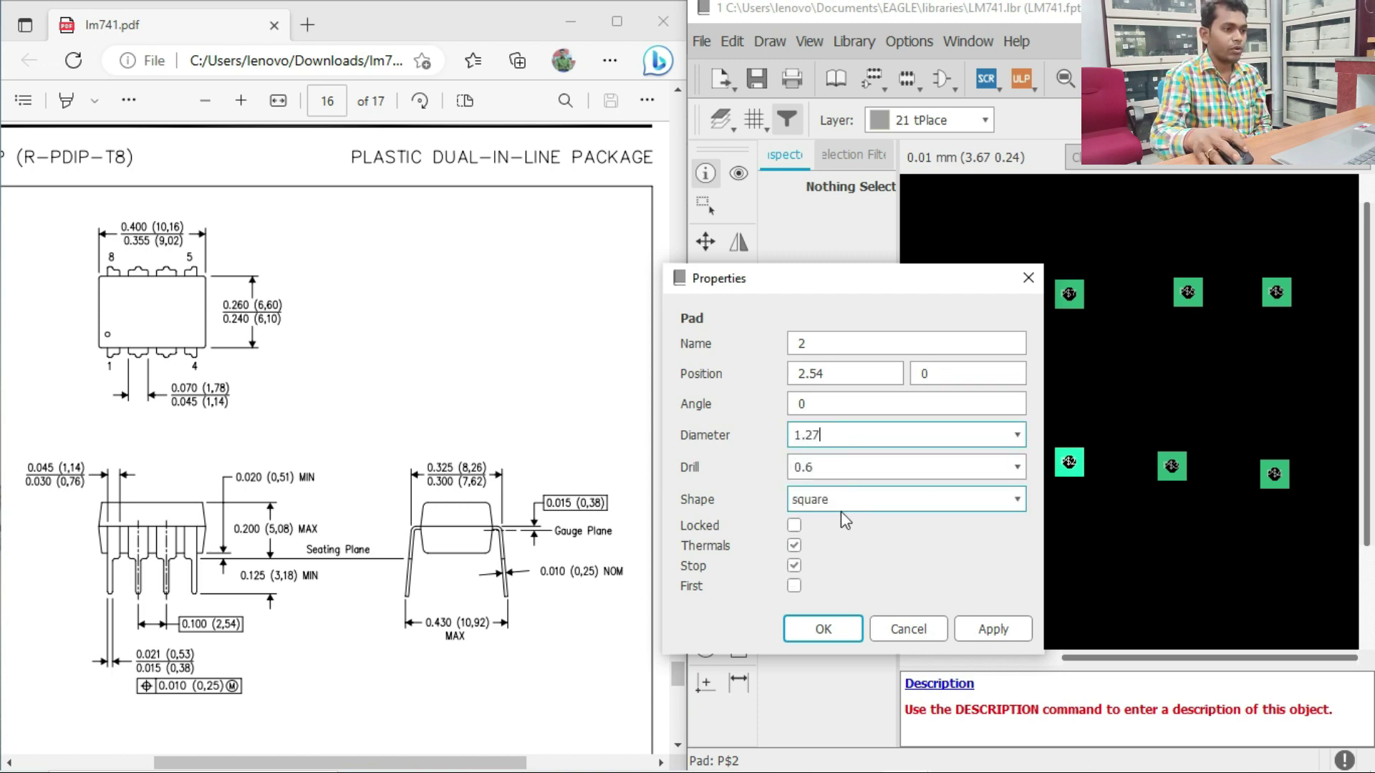
{"action": "left_click", "coordinate": [810, 469]}
{"action": "left_click", "coordinate": [991, 628]}
{"action": "left_click", "coordinate": [823, 628]}
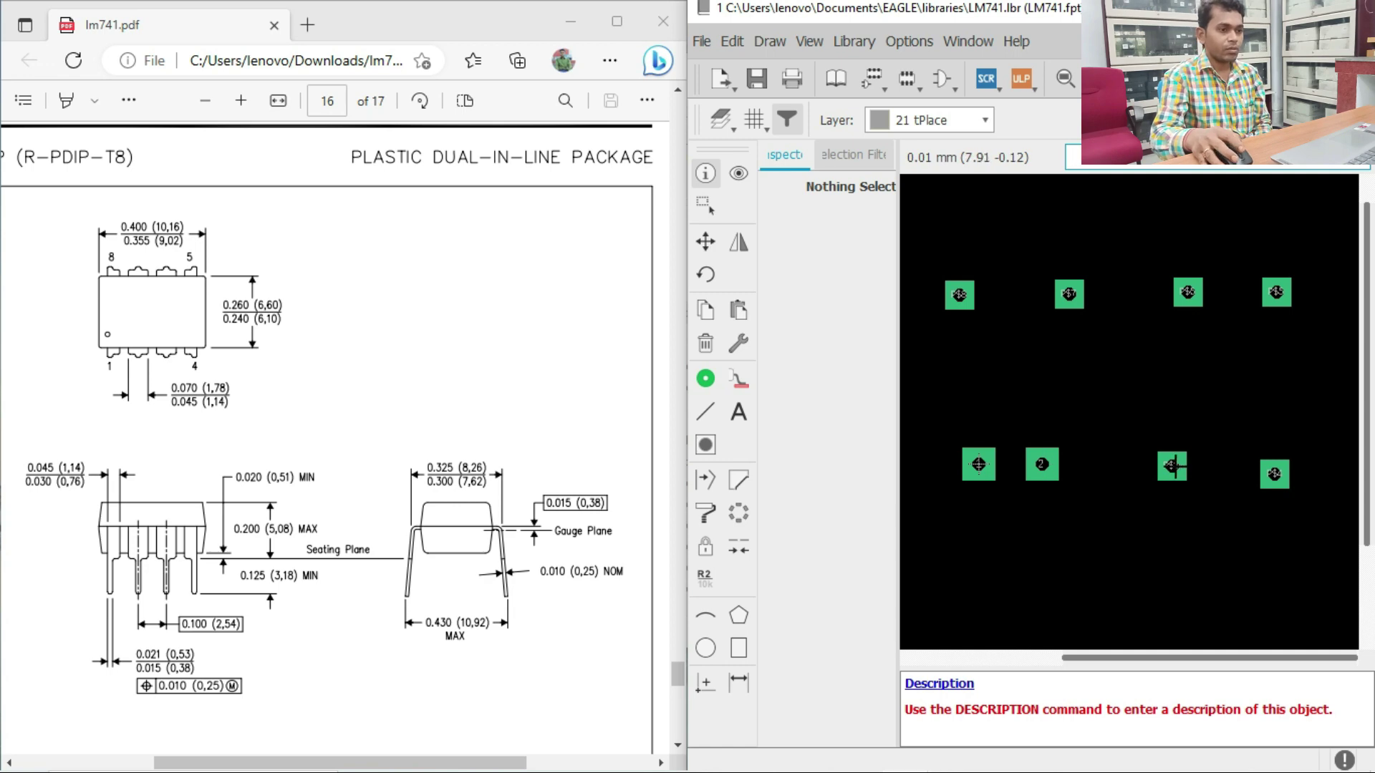
Rename the third pad of the lower row to 3 and set its position to X 5.08, Y 0 mm
{"action": "right_click", "coordinate": [1171, 466]}
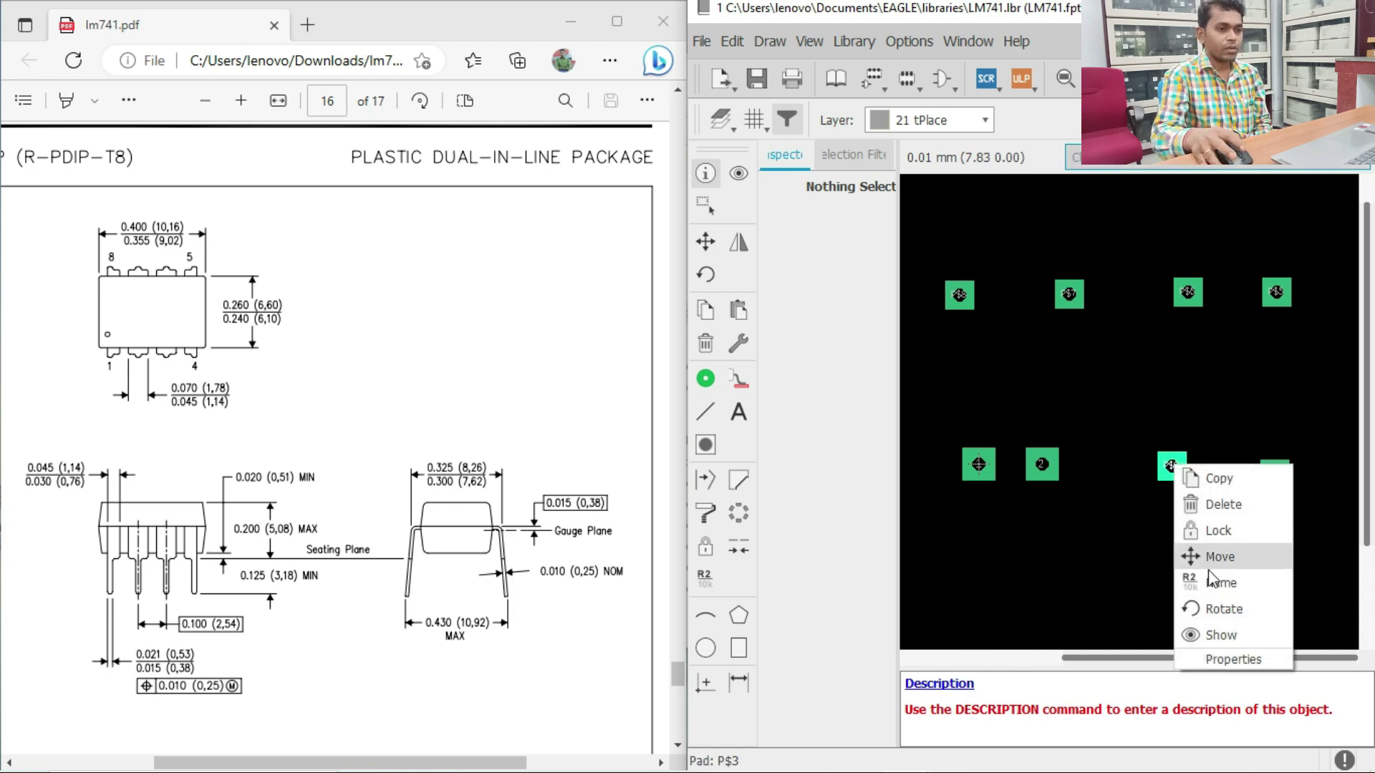
{"action": "left_click", "coordinate": [1230, 660]}
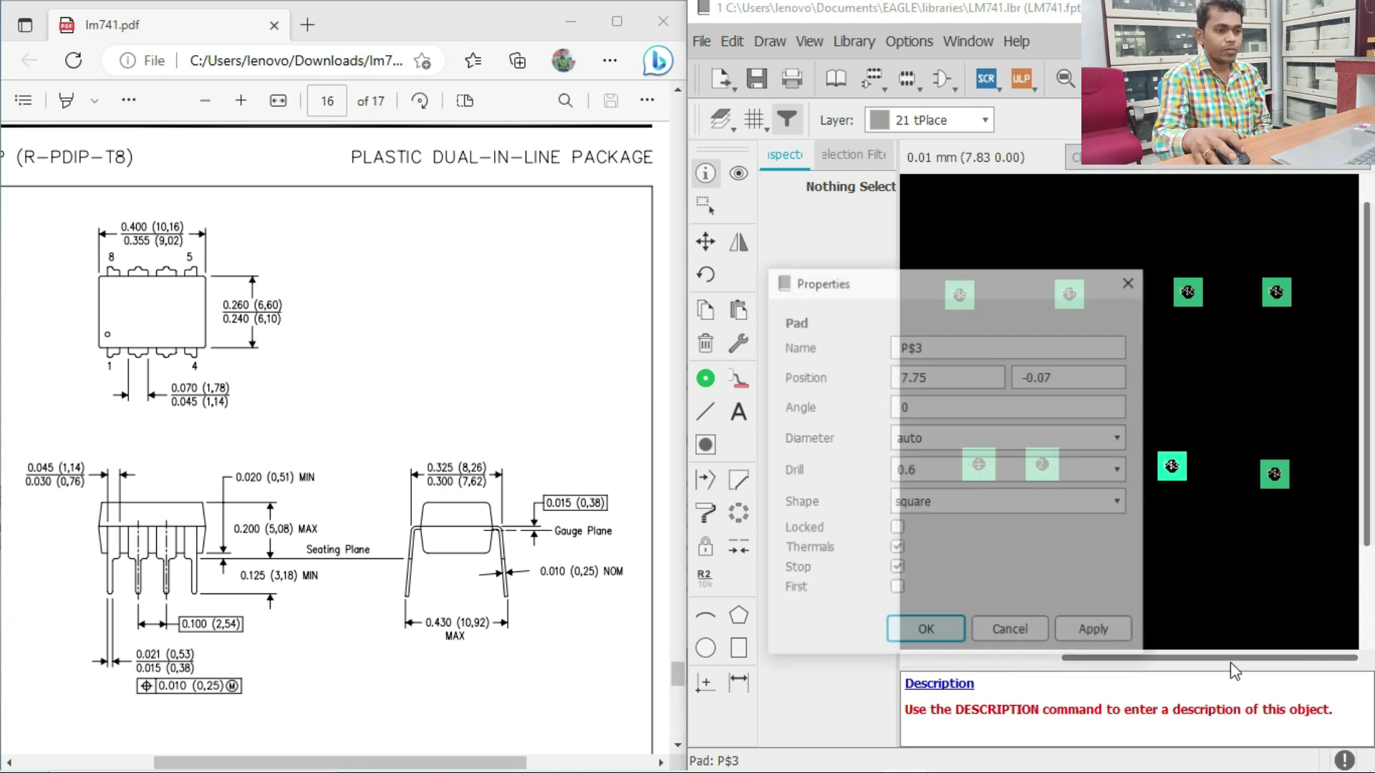
{"action": "type", "text": "3"}
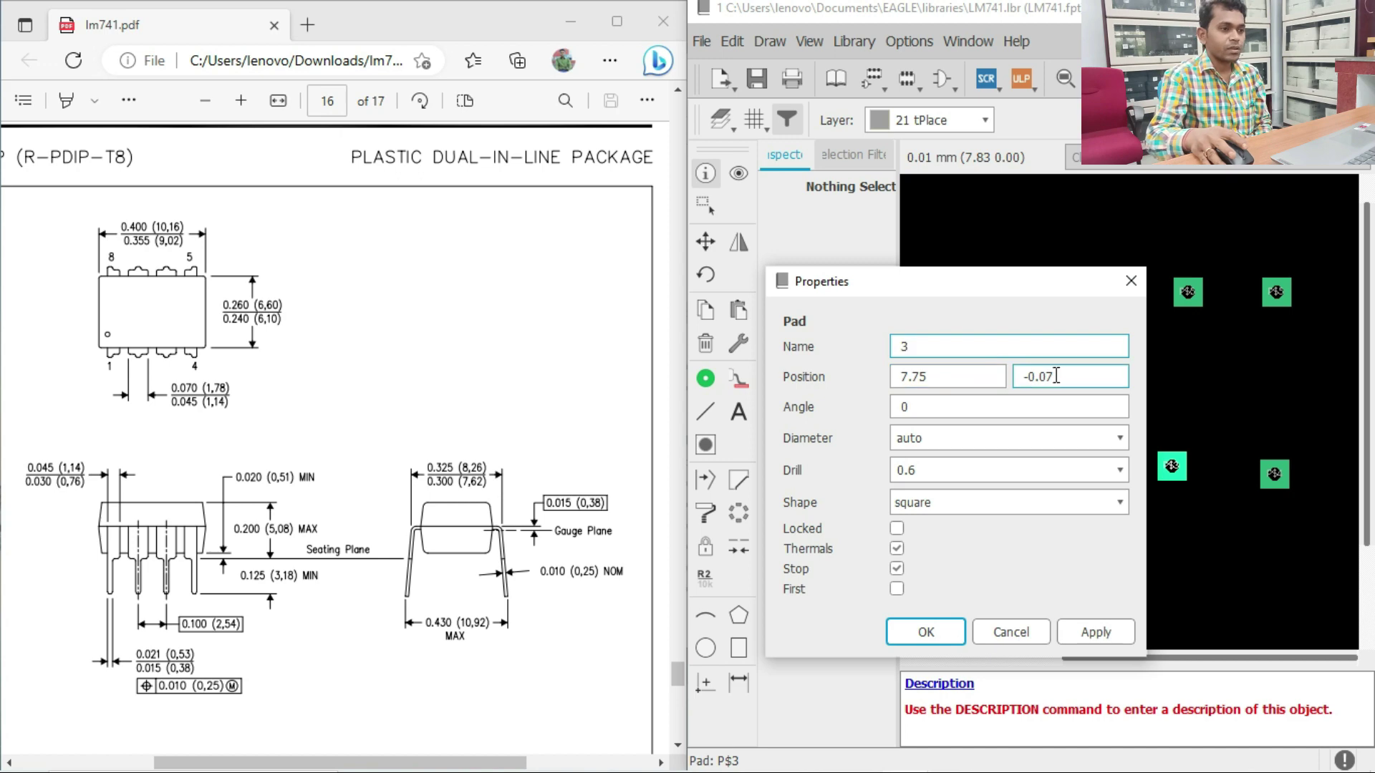
{"action": "left_click_drag", "start_coordinate": [950, 375], "coordinate": [887, 380]}
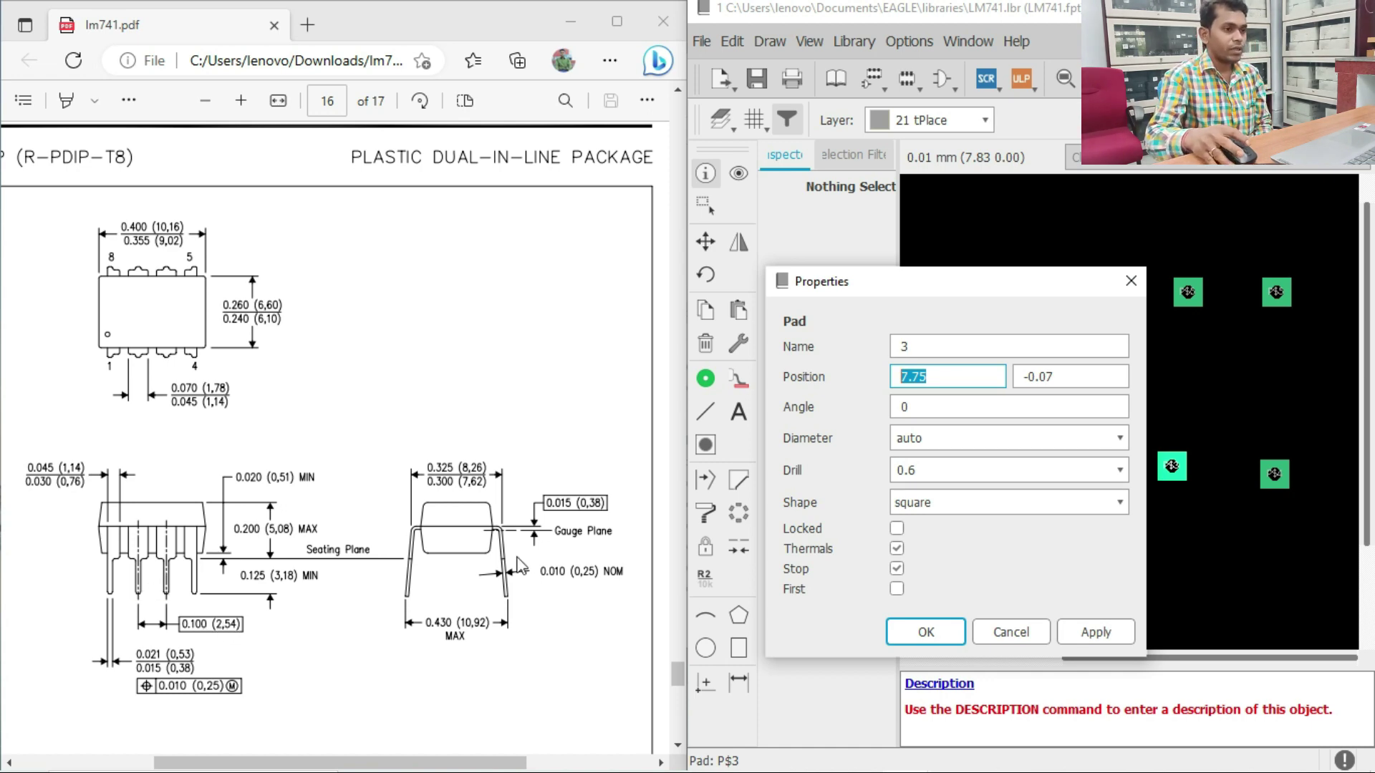
{"action": "type", "text": "5.08"}
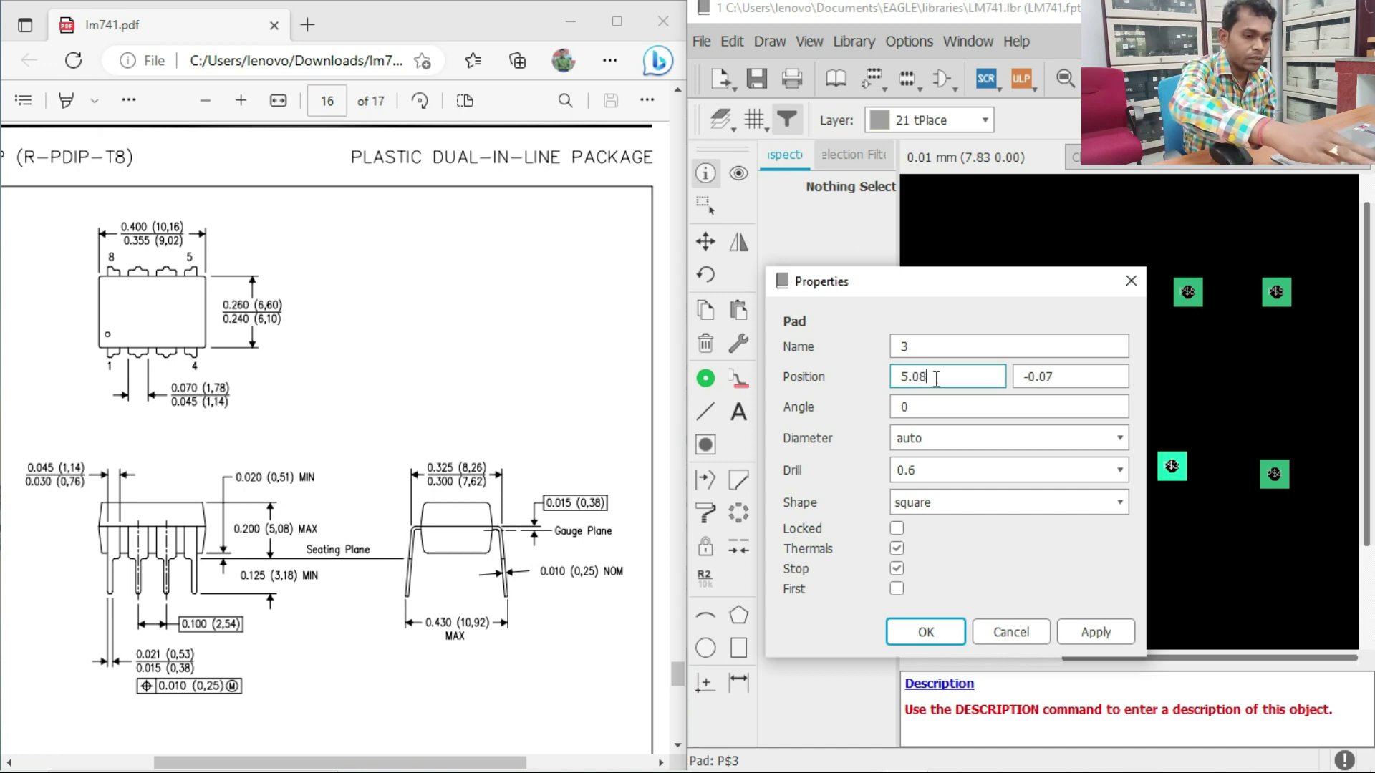
{"action": "key", "text": "Tab"}
{"action": "type", "text": "0"}
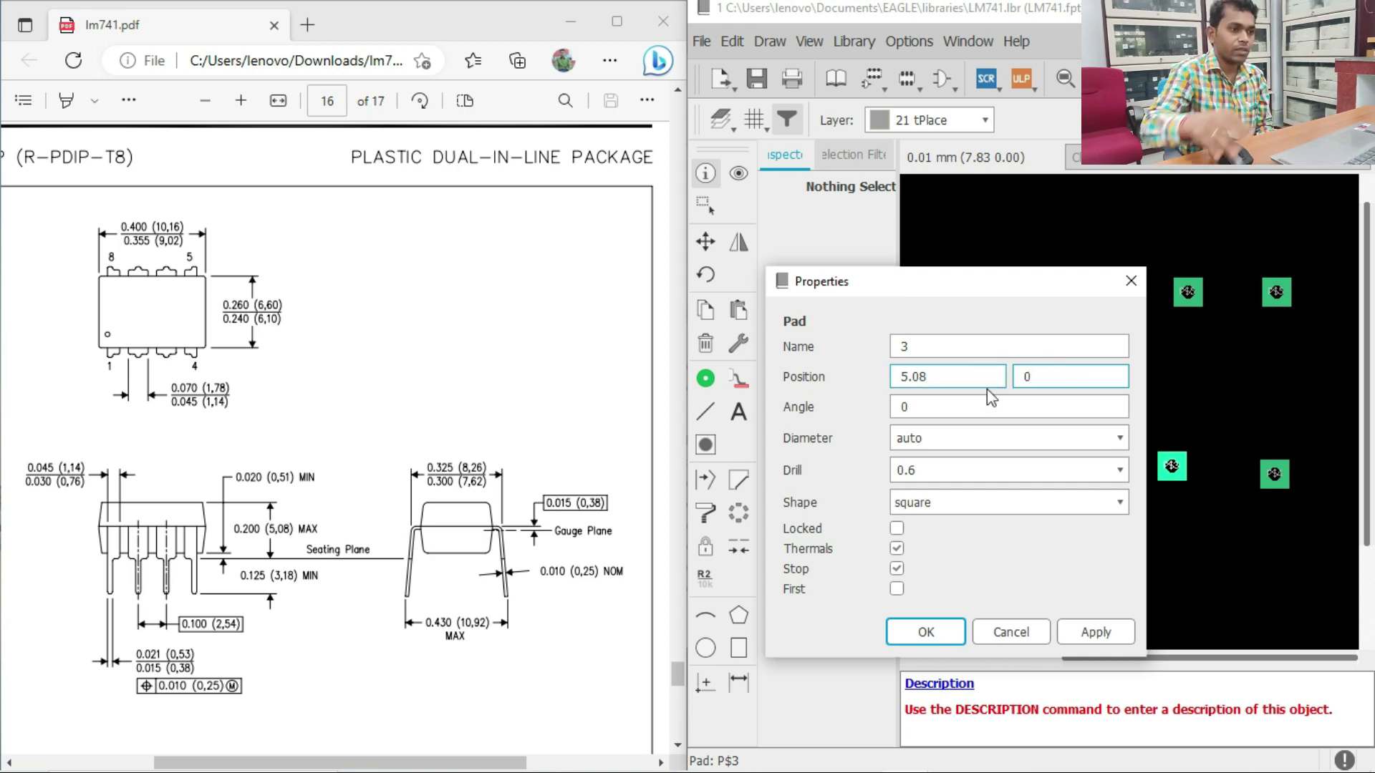
Set pad 3's diameter to 1.27 mm and apply the properties
{"action": "left_click", "coordinate": [1120, 439]}
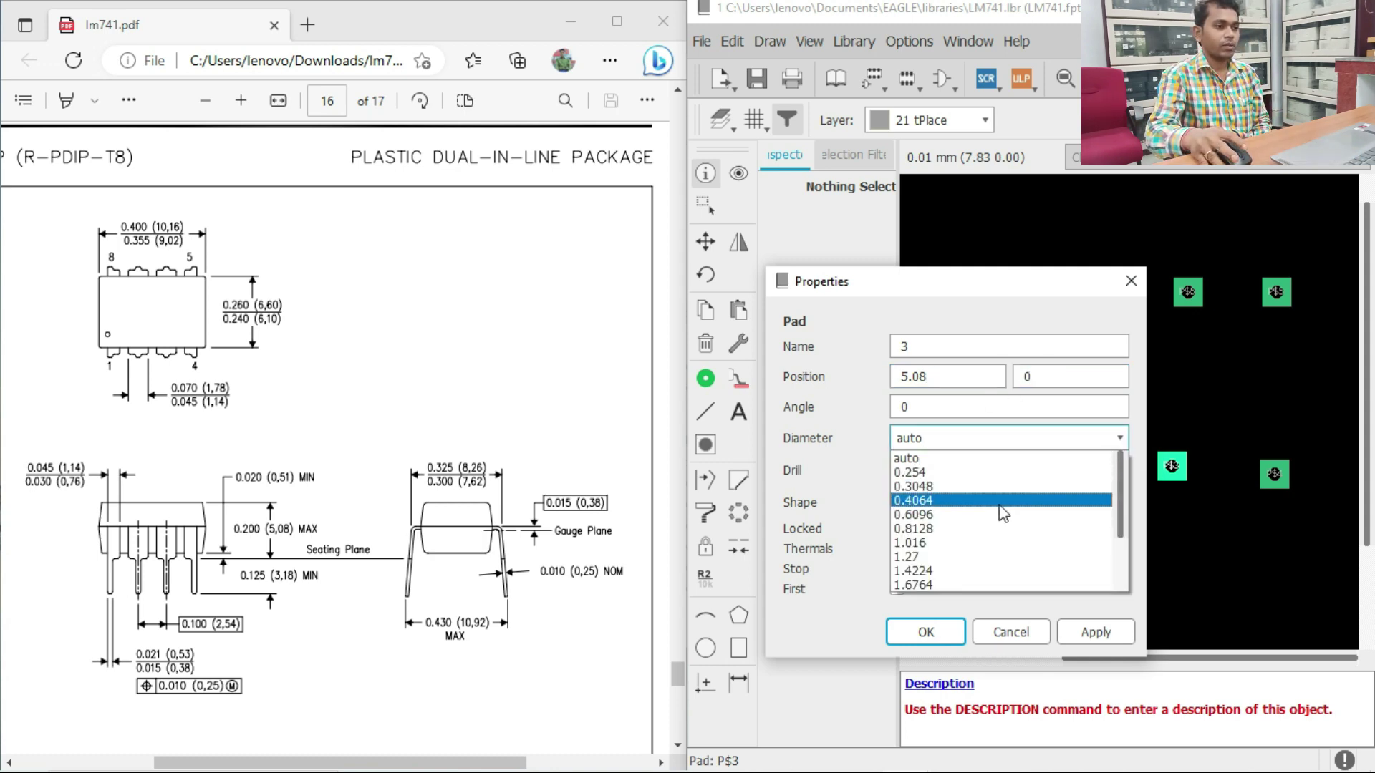
{"action": "key", "text": "Escape"}
{"action": "type", "text": "1.27"}
{"action": "left_click", "coordinate": [1093, 473]}
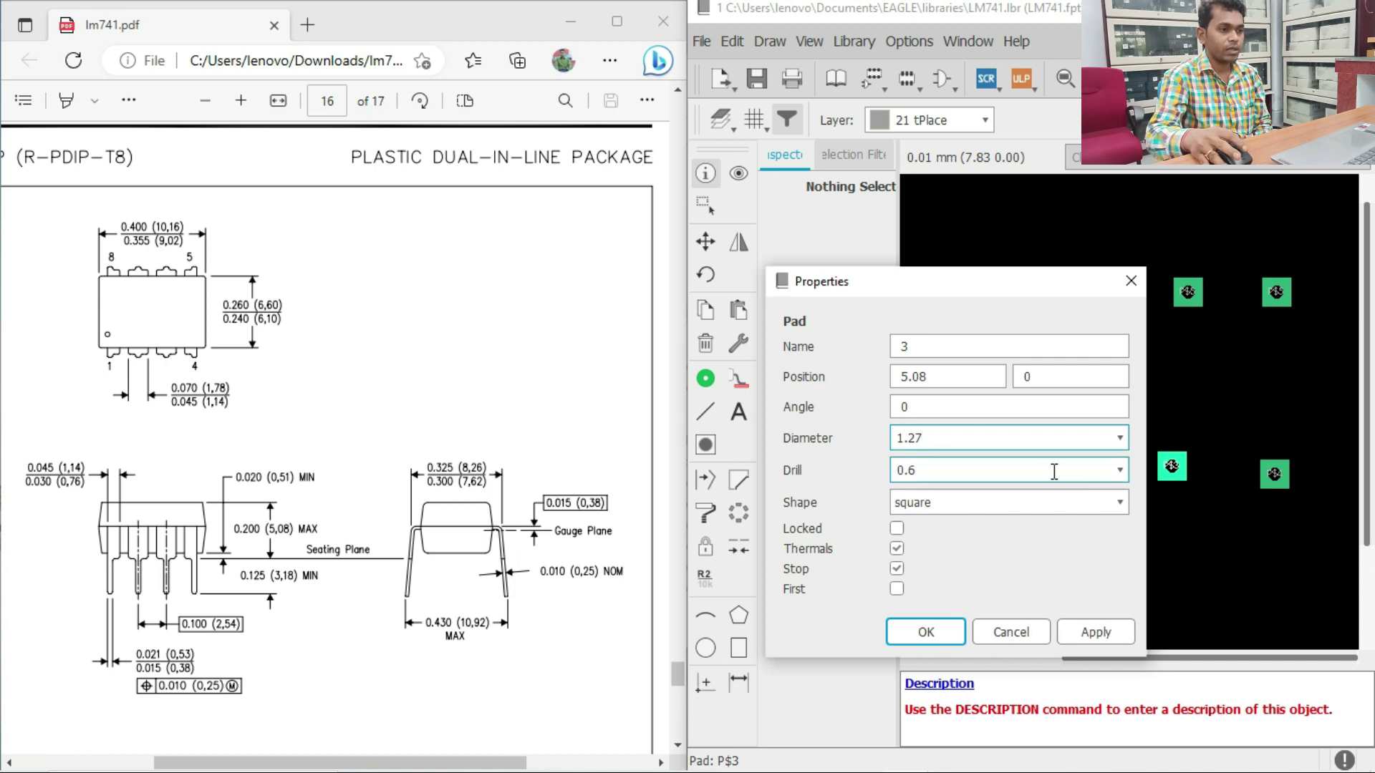
{"action": "left_click", "coordinate": [1108, 630]}
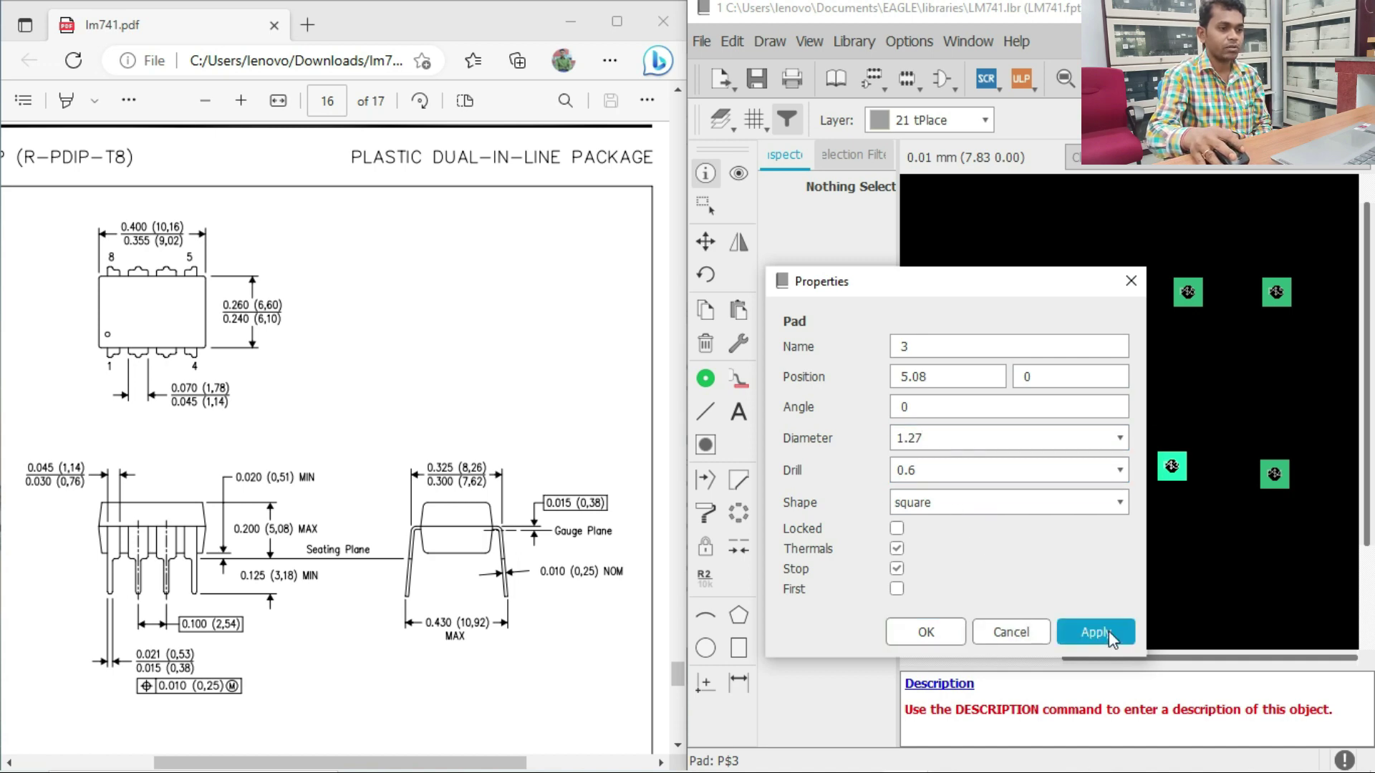
{"action": "left_click", "coordinate": [927, 629]}
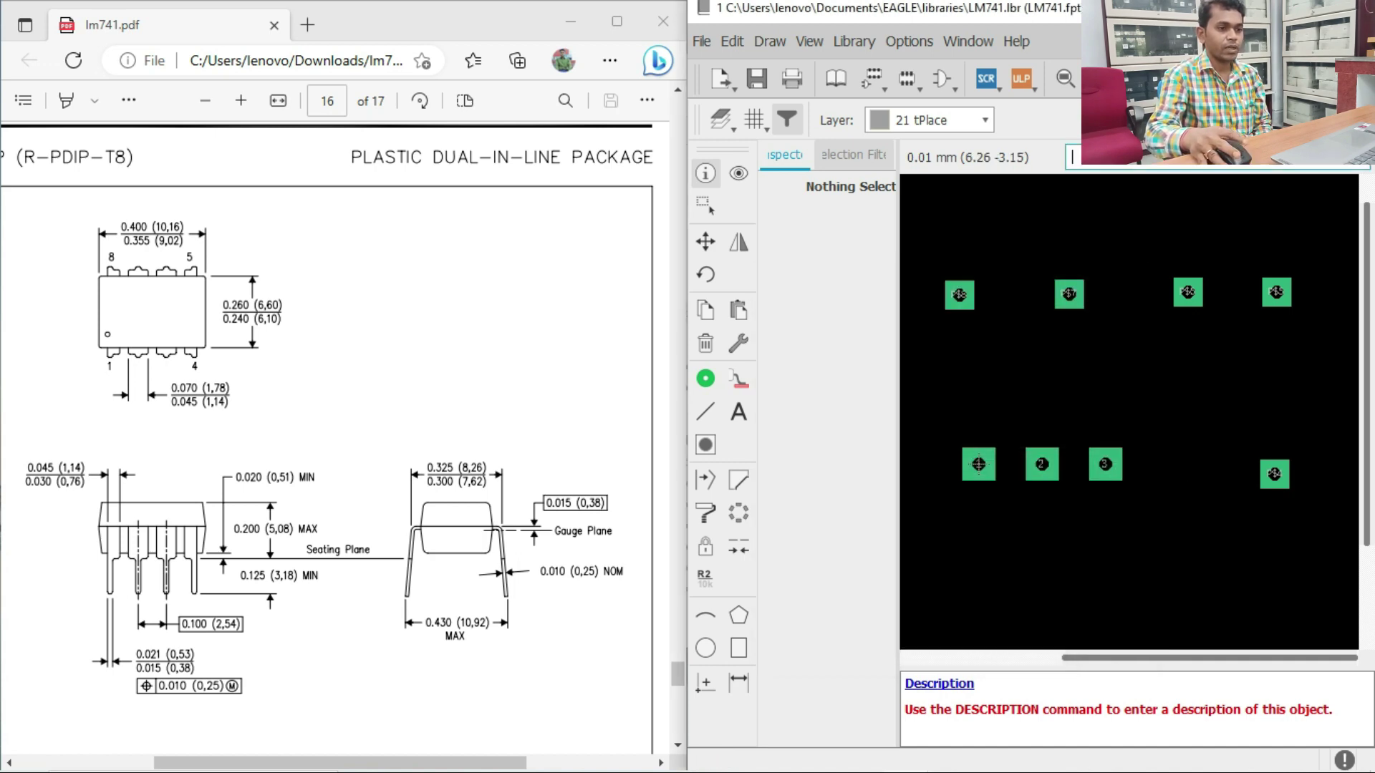
Rename the last pad of the lower row to 4 and set its position to X 7.62, Y 0 mm
{"action": "right_click", "coordinate": [1274, 474]}
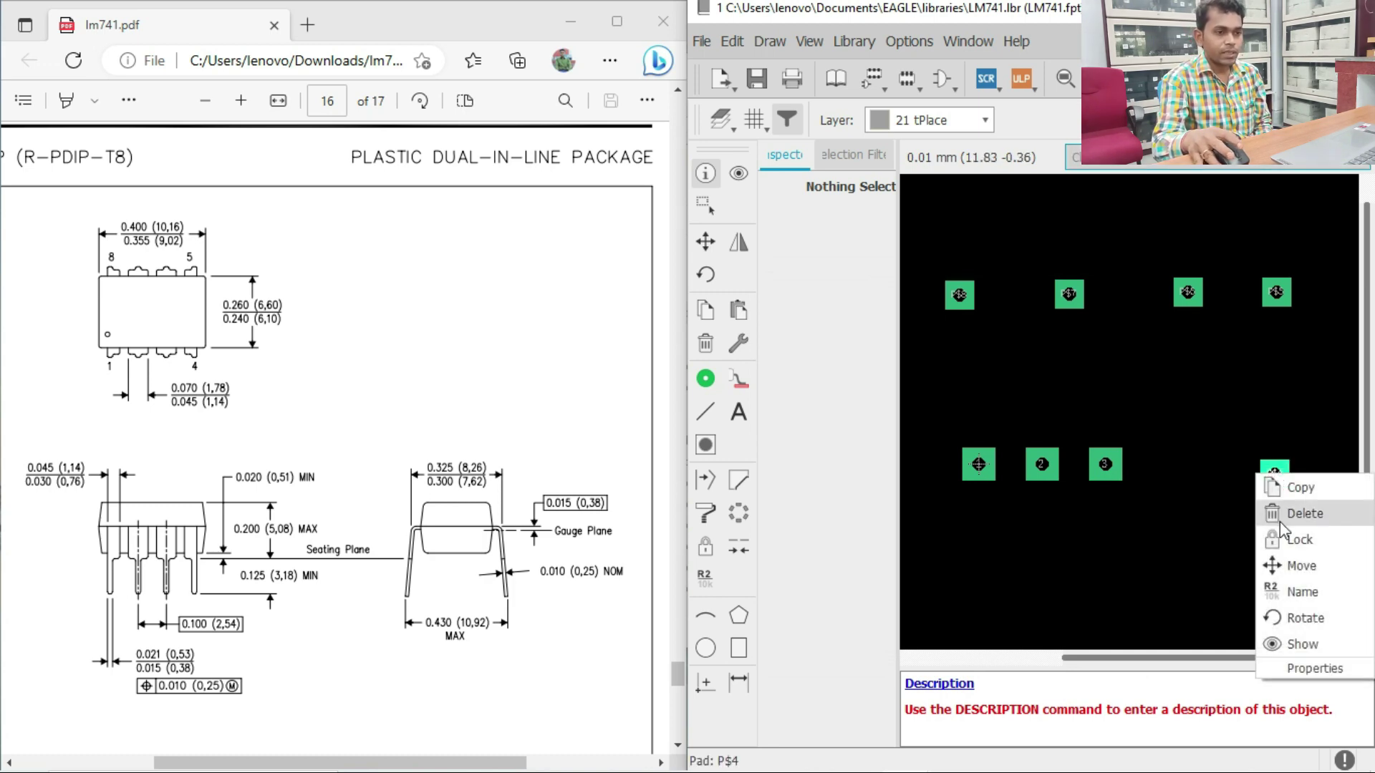
{"action": "left_click", "coordinate": [1314, 671]}
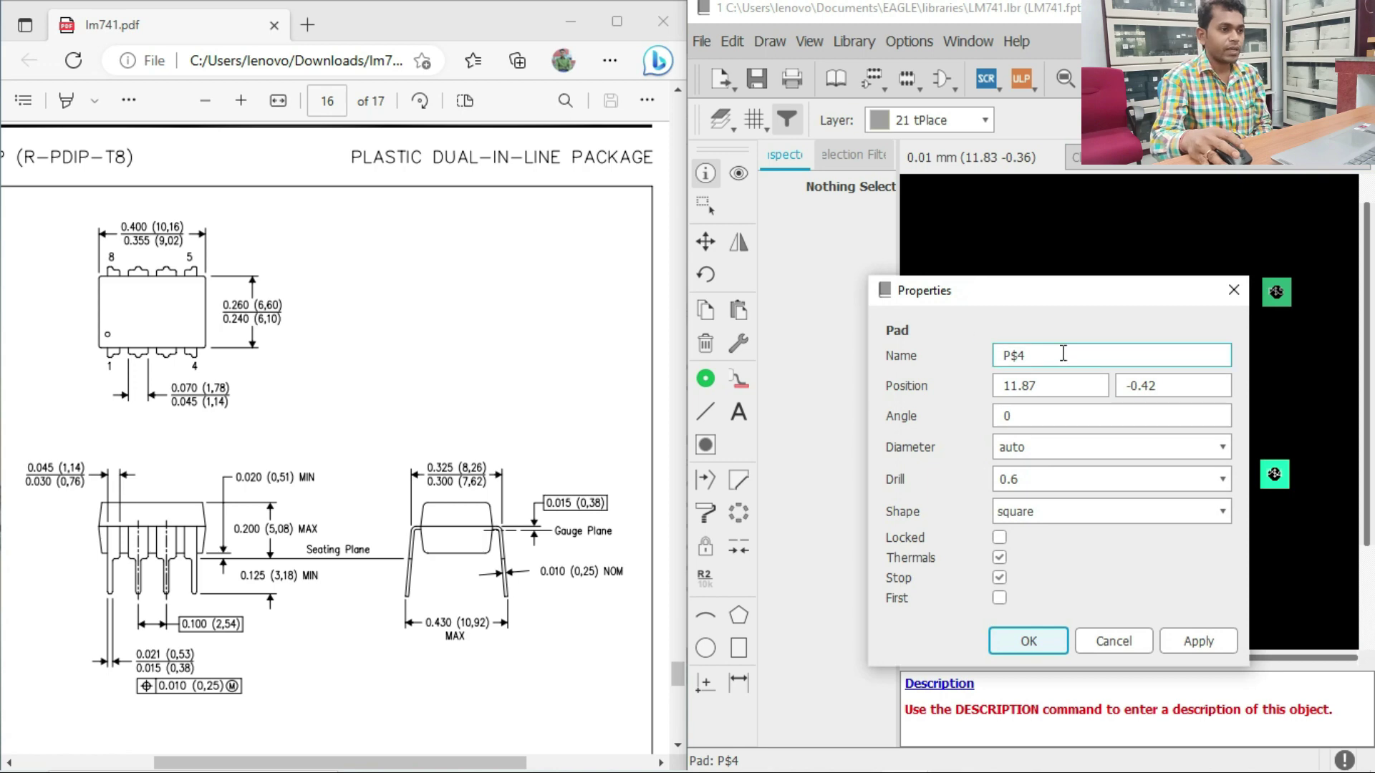
{"action": "left_click_drag", "start_coordinate": [1031, 356], "coordinate": [976, 359]}
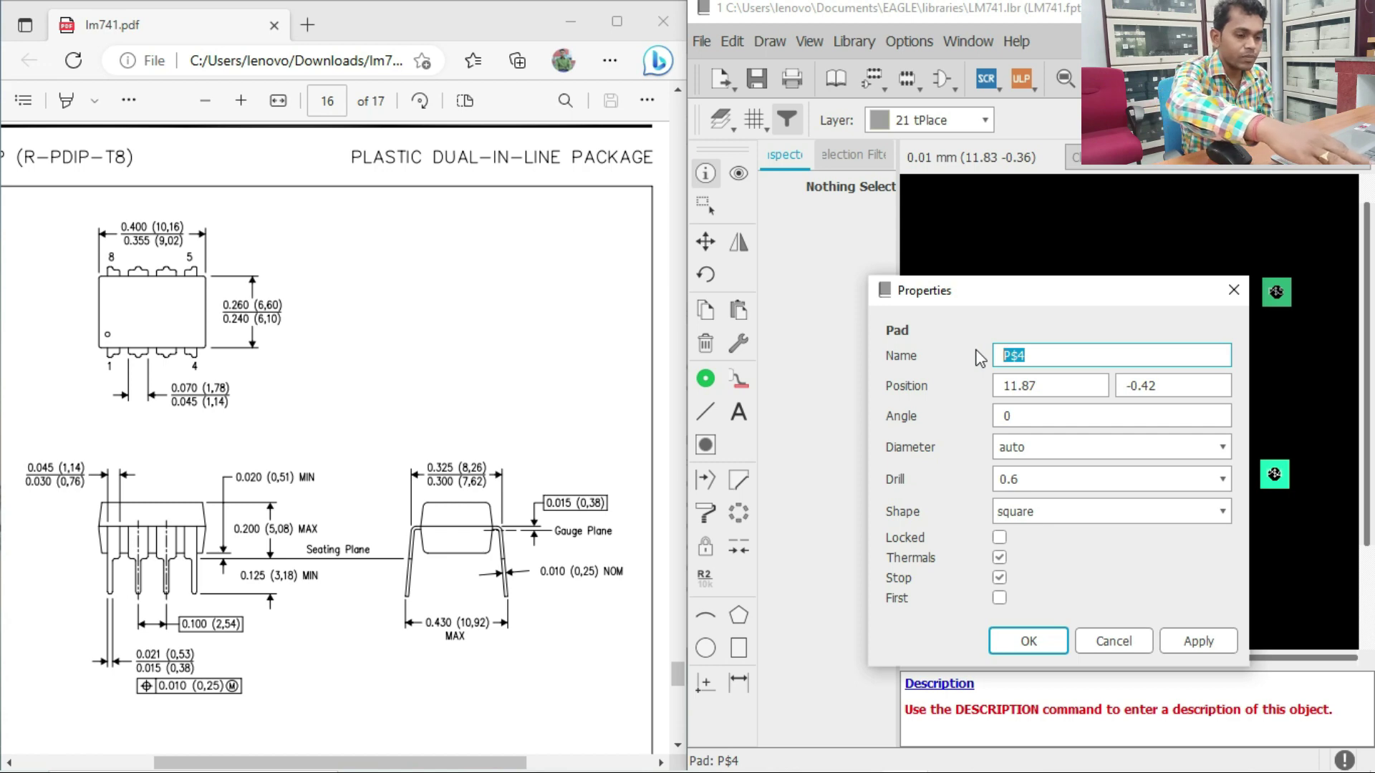
{"action": "type", "text": "4"}
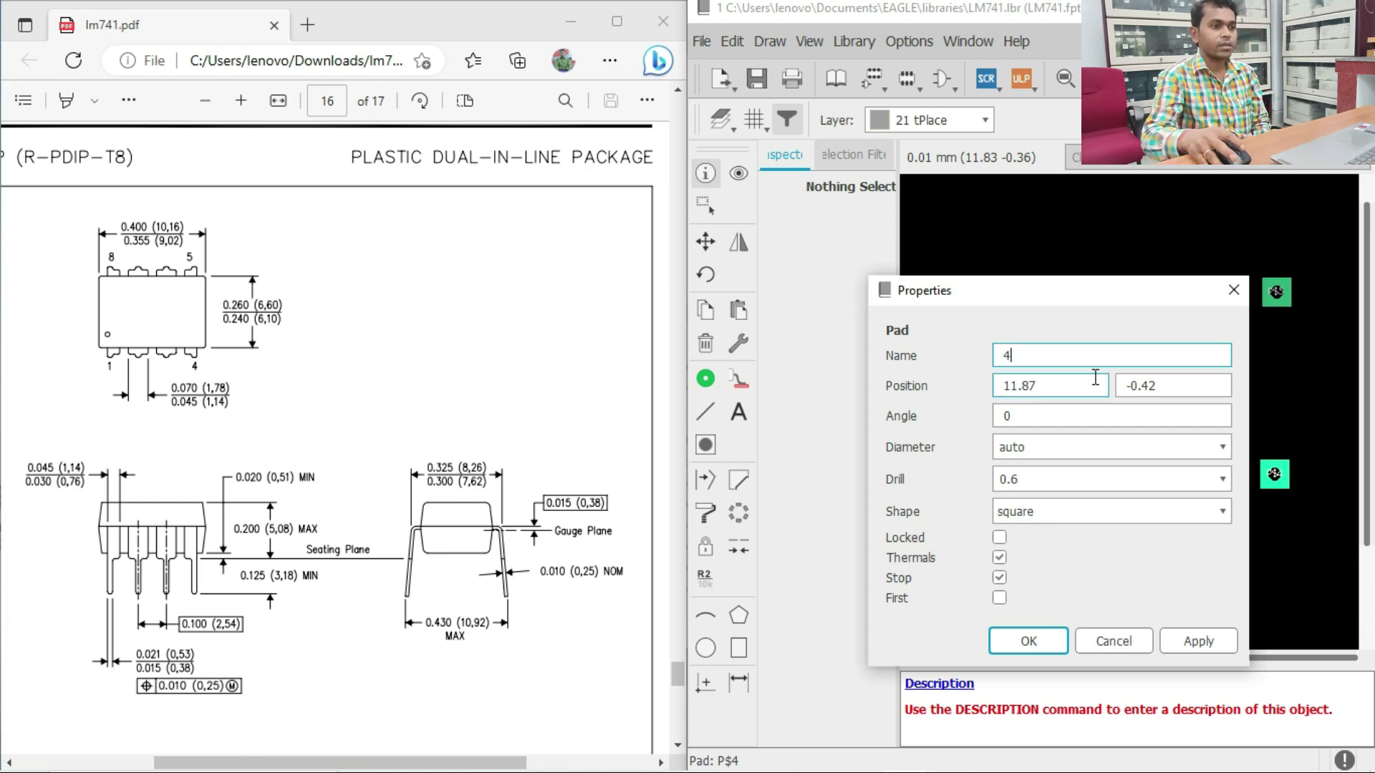
{"action": "left_click_drag", "start_coordinate": [1171, 387], "coordinate": [1117, 381]}
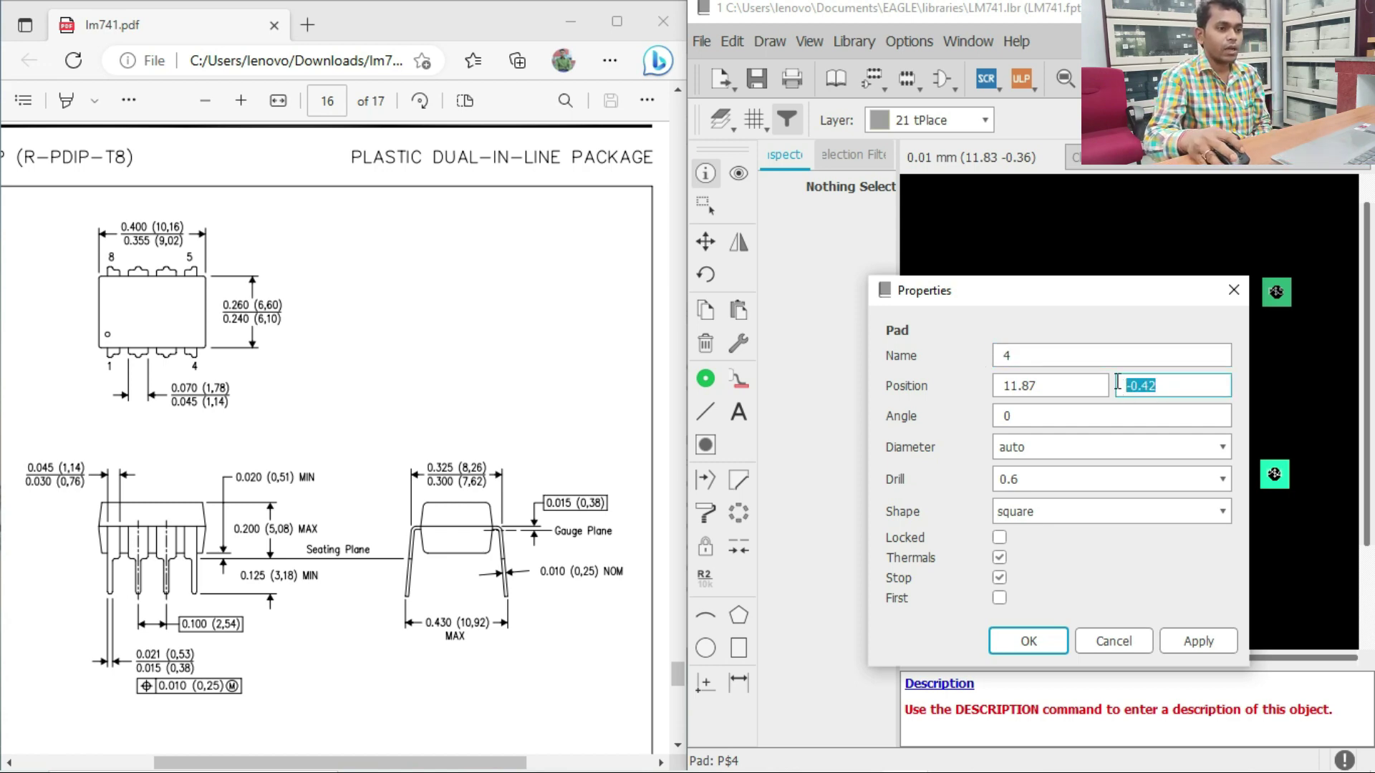
{"action": "type", "text": "0"}
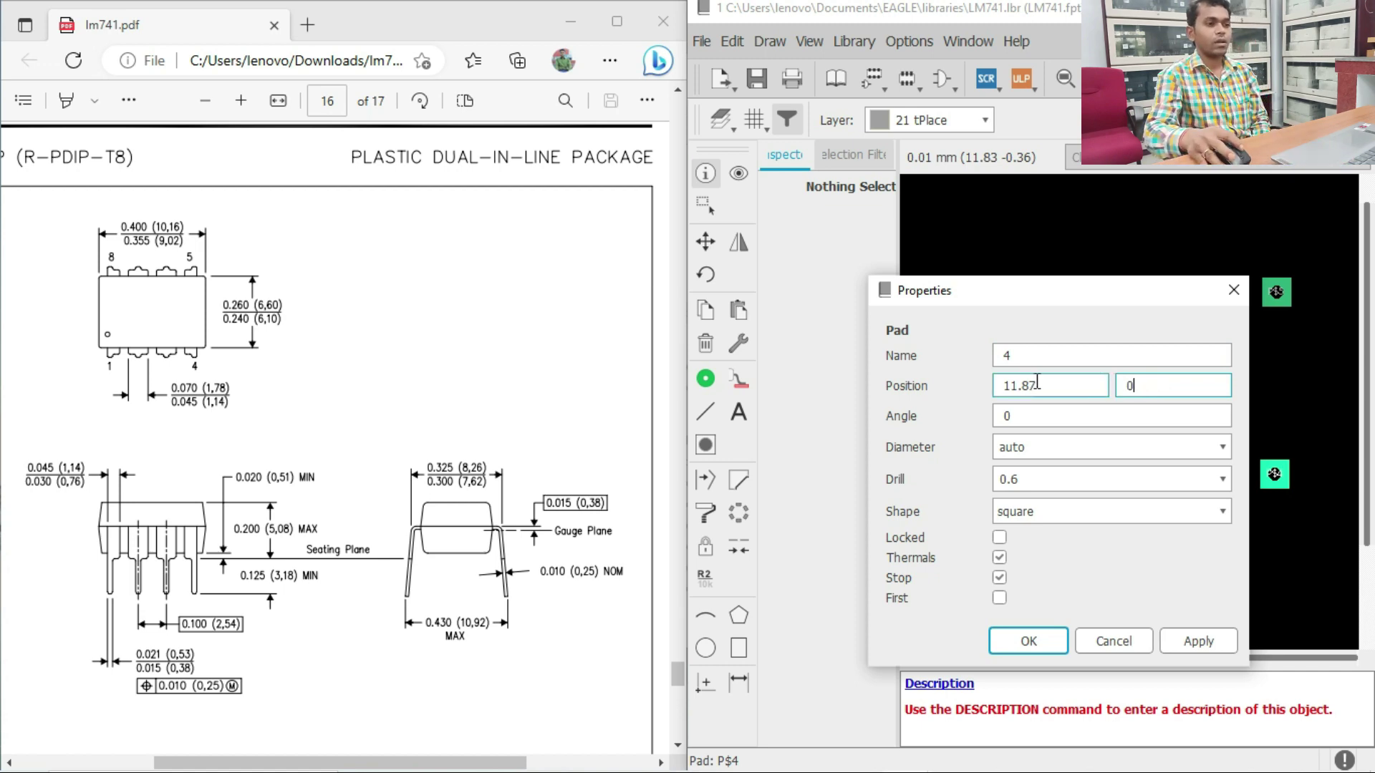
{"action": "left_click_drag", "start_coordinate": [1038, 384], "coordinate": [997, 383]}
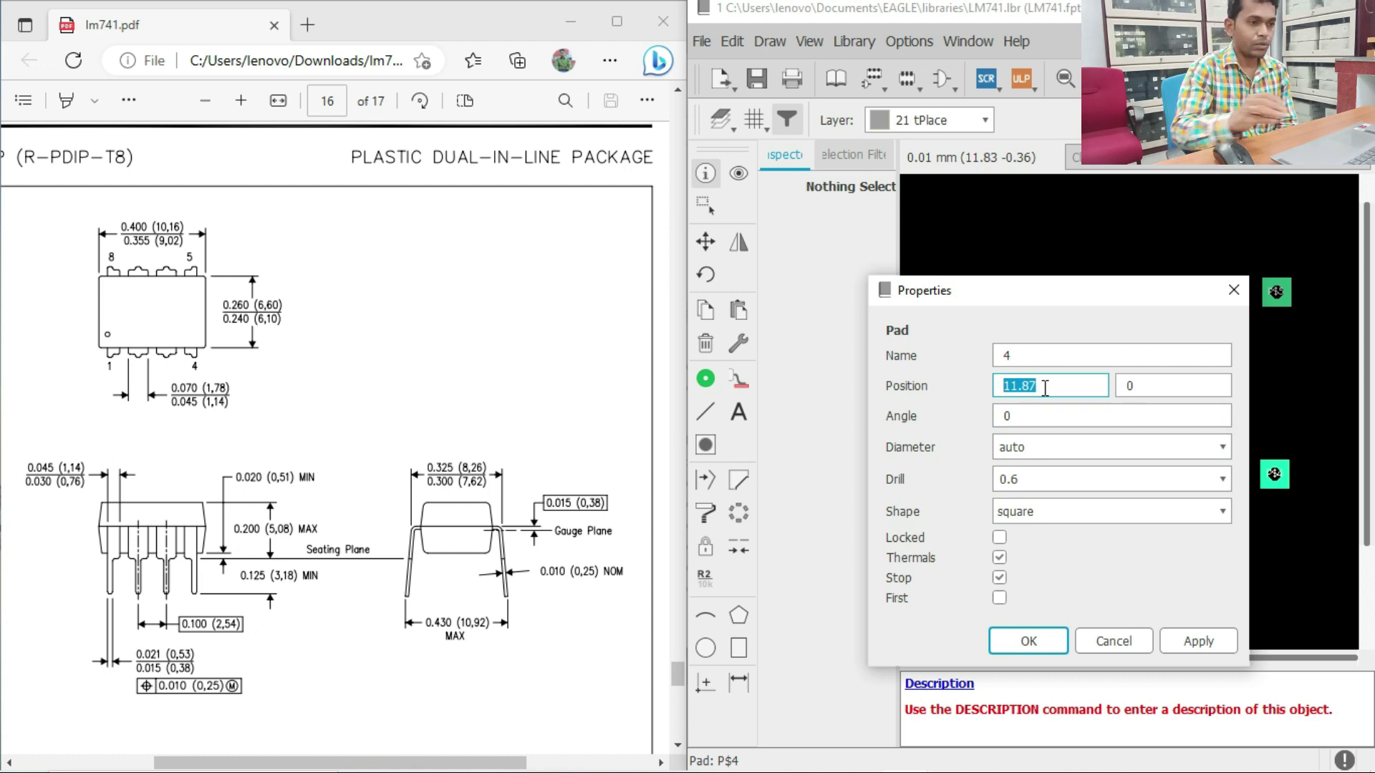
{"action": "type", "text": "7"}
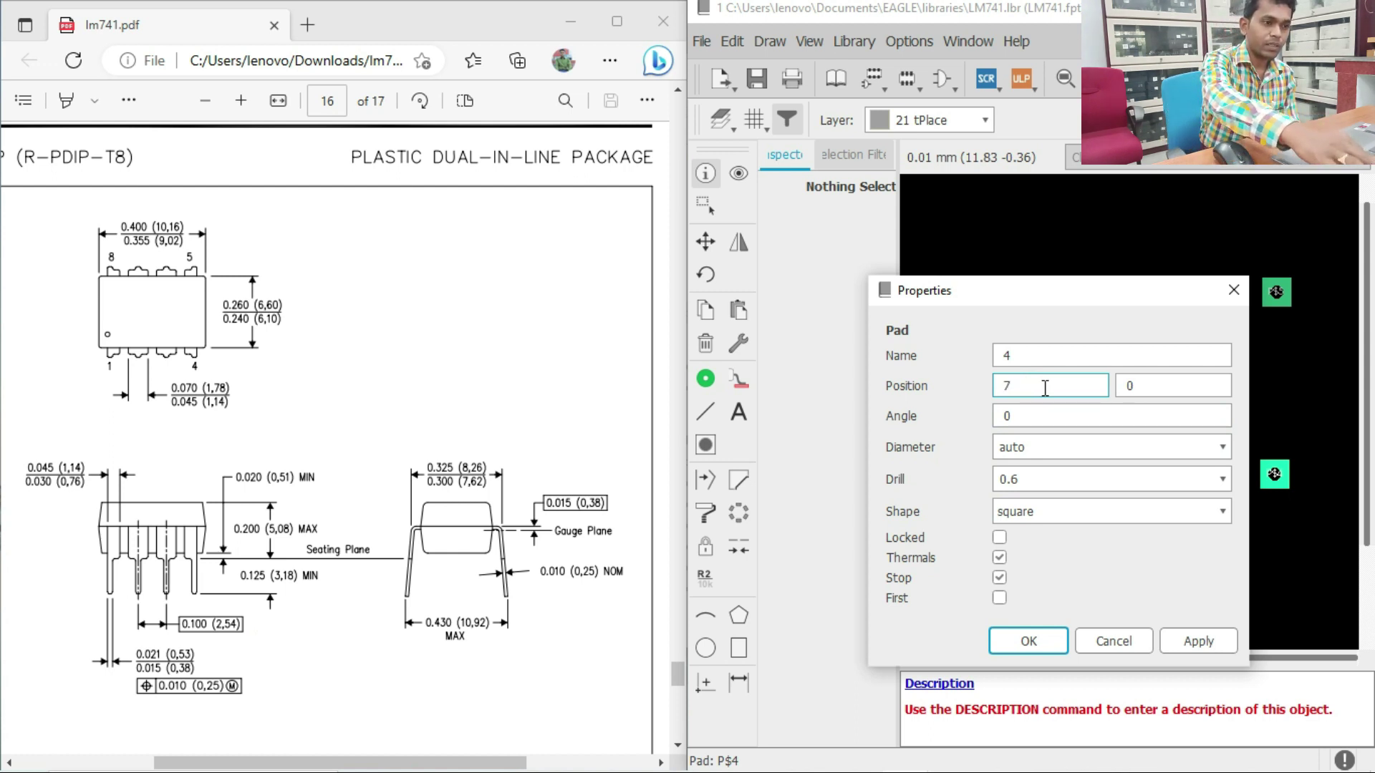
{"action": "type", "text": ".62"}
{"action": "left_click", "coordinate": [1136, 376]}
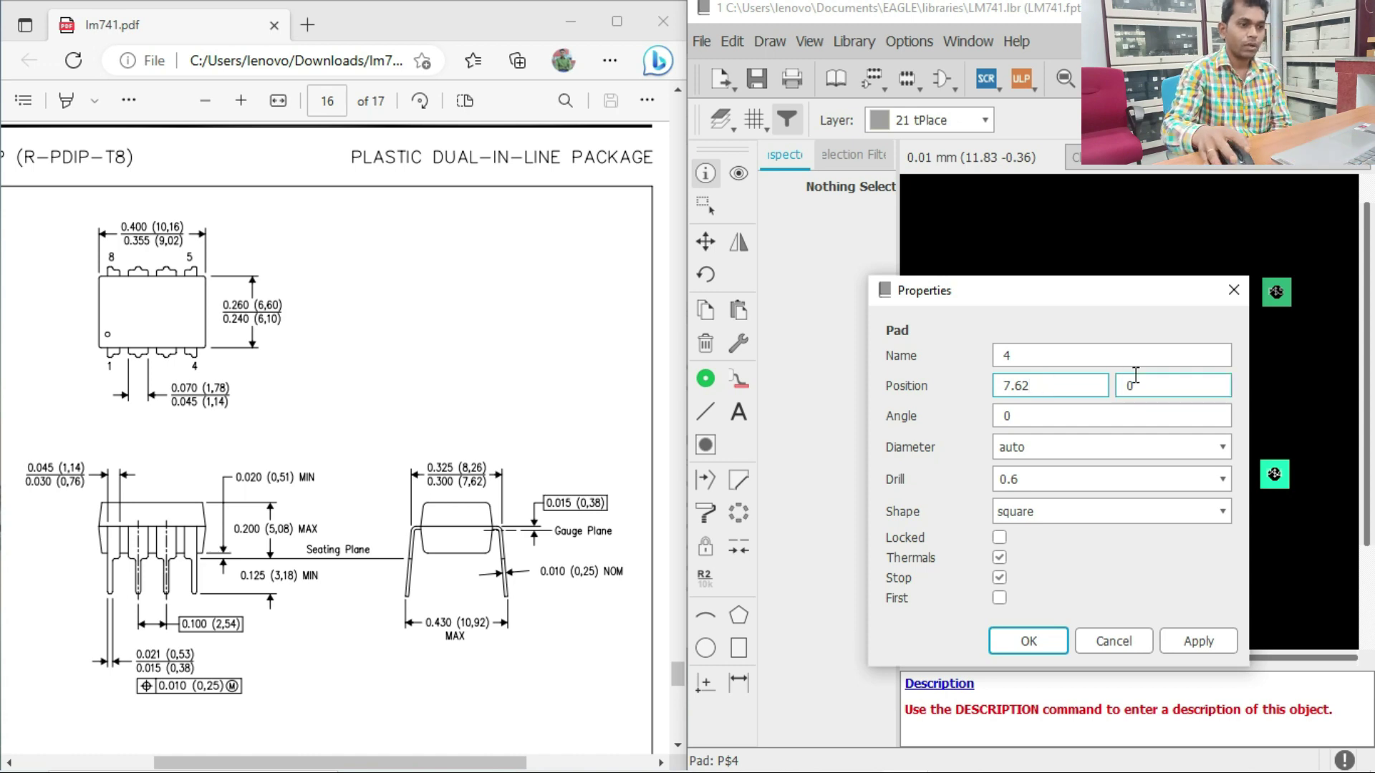
Set pad 4's diameter to 1.27 mm and apply the properties
{"action": "left_click", "coordinate": [1220, 446]}
{"action": "left_click", "coordinate": [1076, 566]}
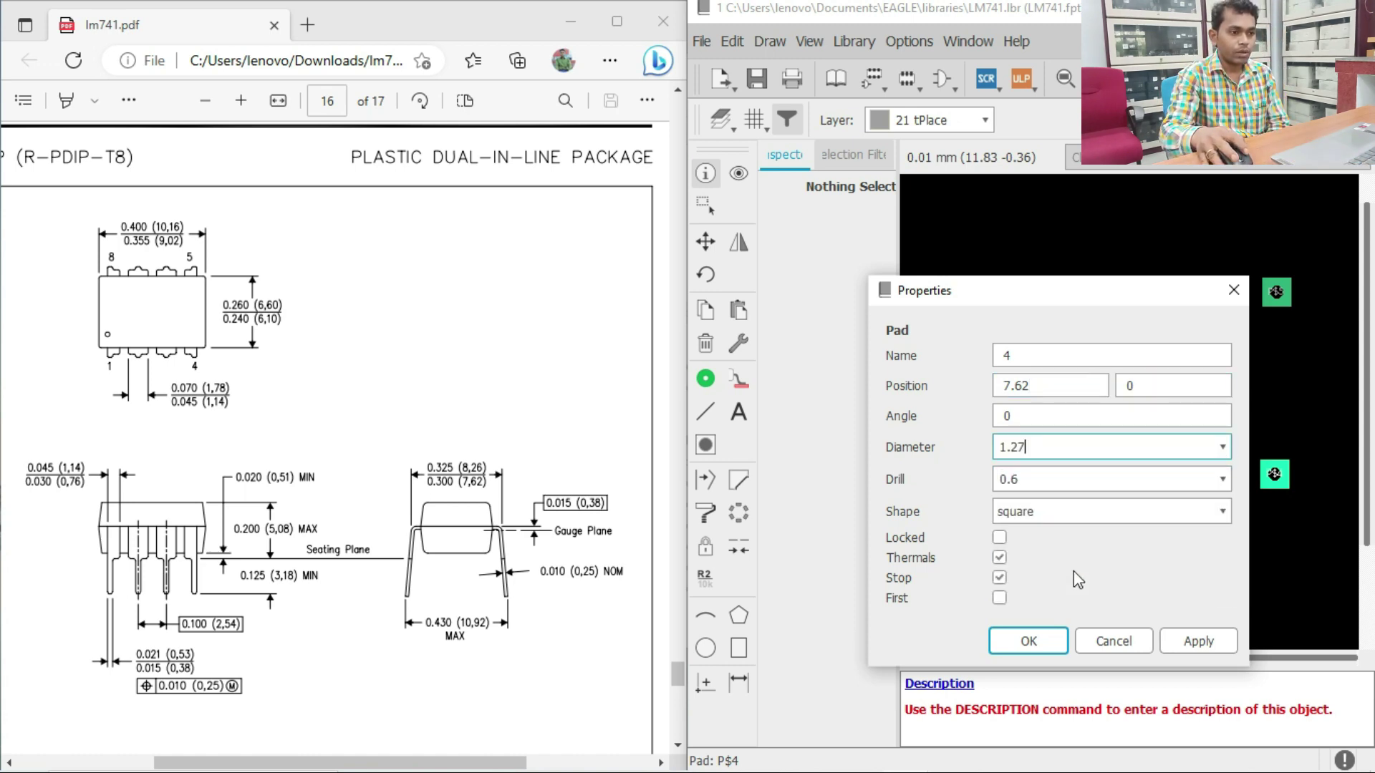
{"action": "left_click", "coordinate": [1012, 480]}
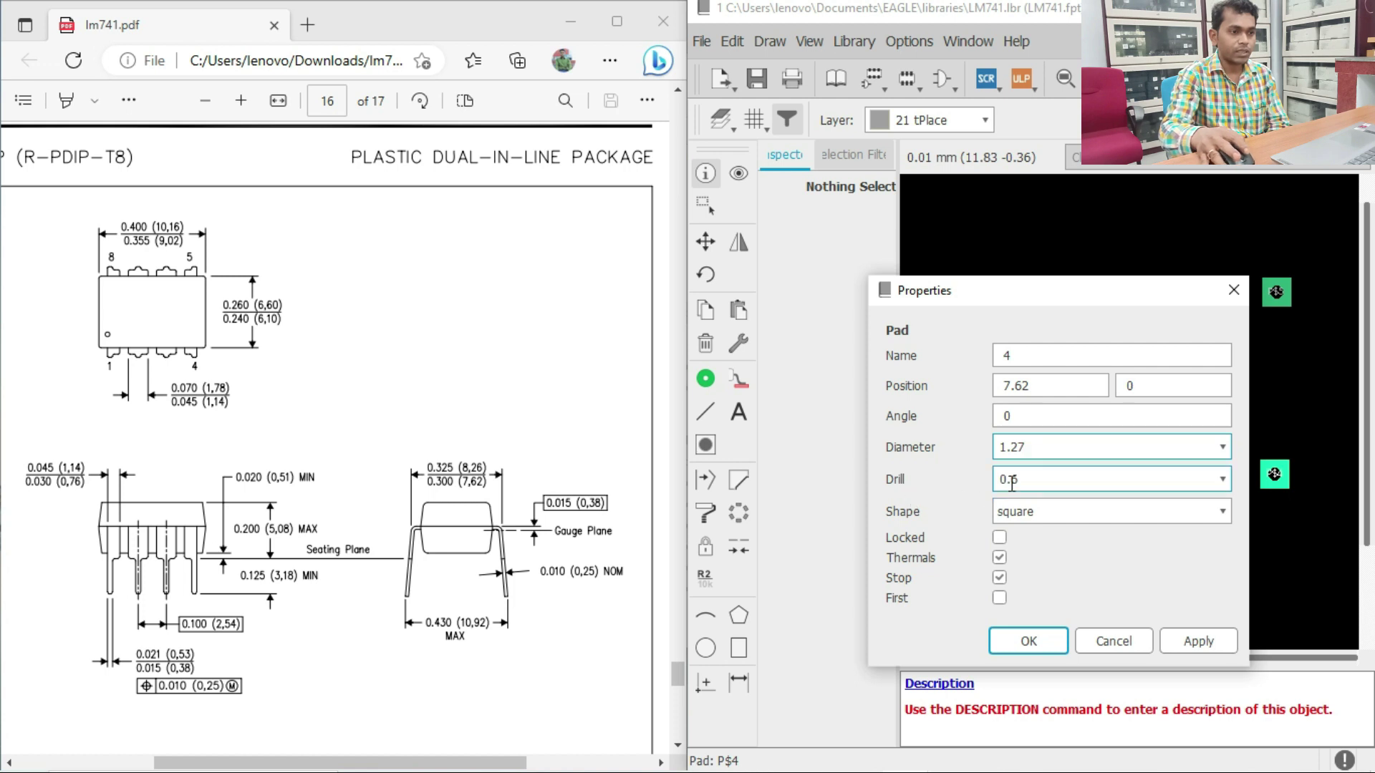
{"action": "left_click", "coordinate": [1197, 641]}
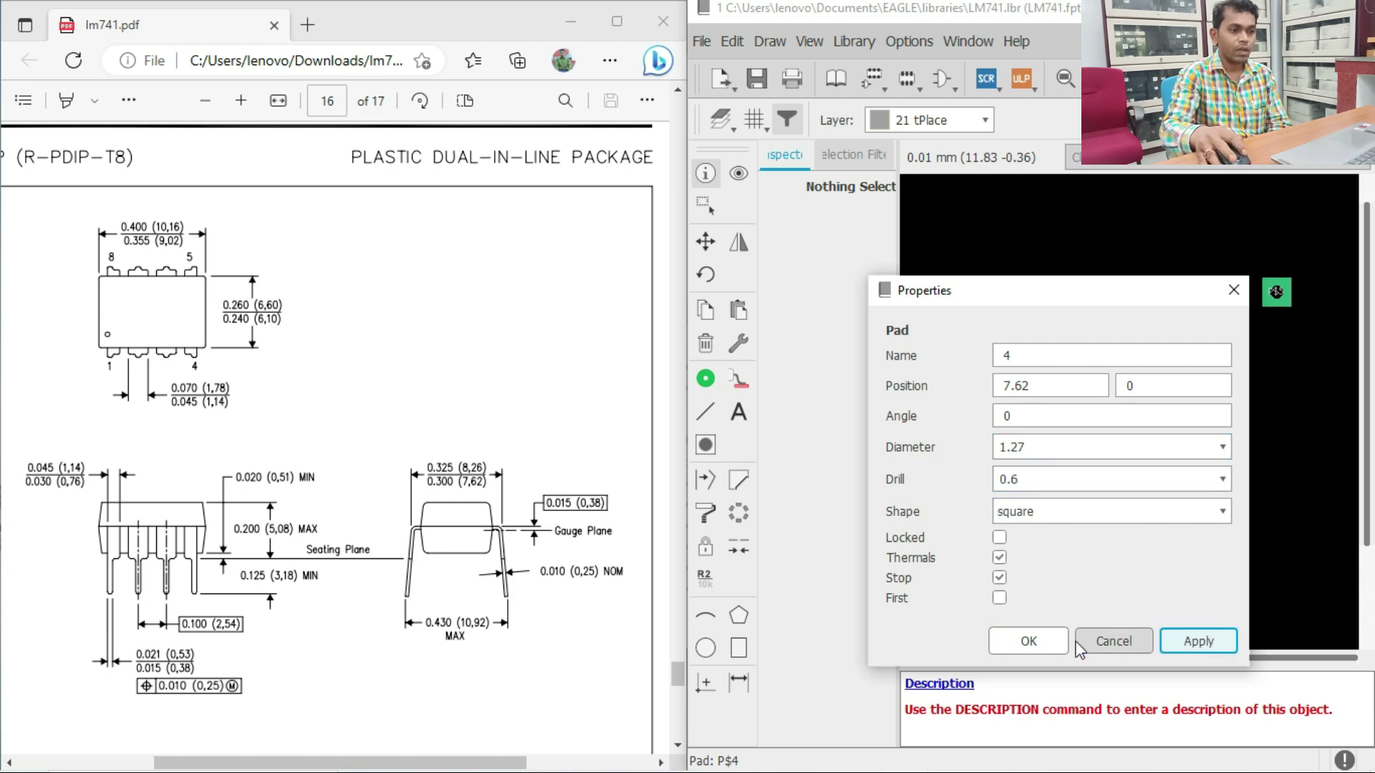
{"action": "left_click", "coordinate": [1030, 641]}
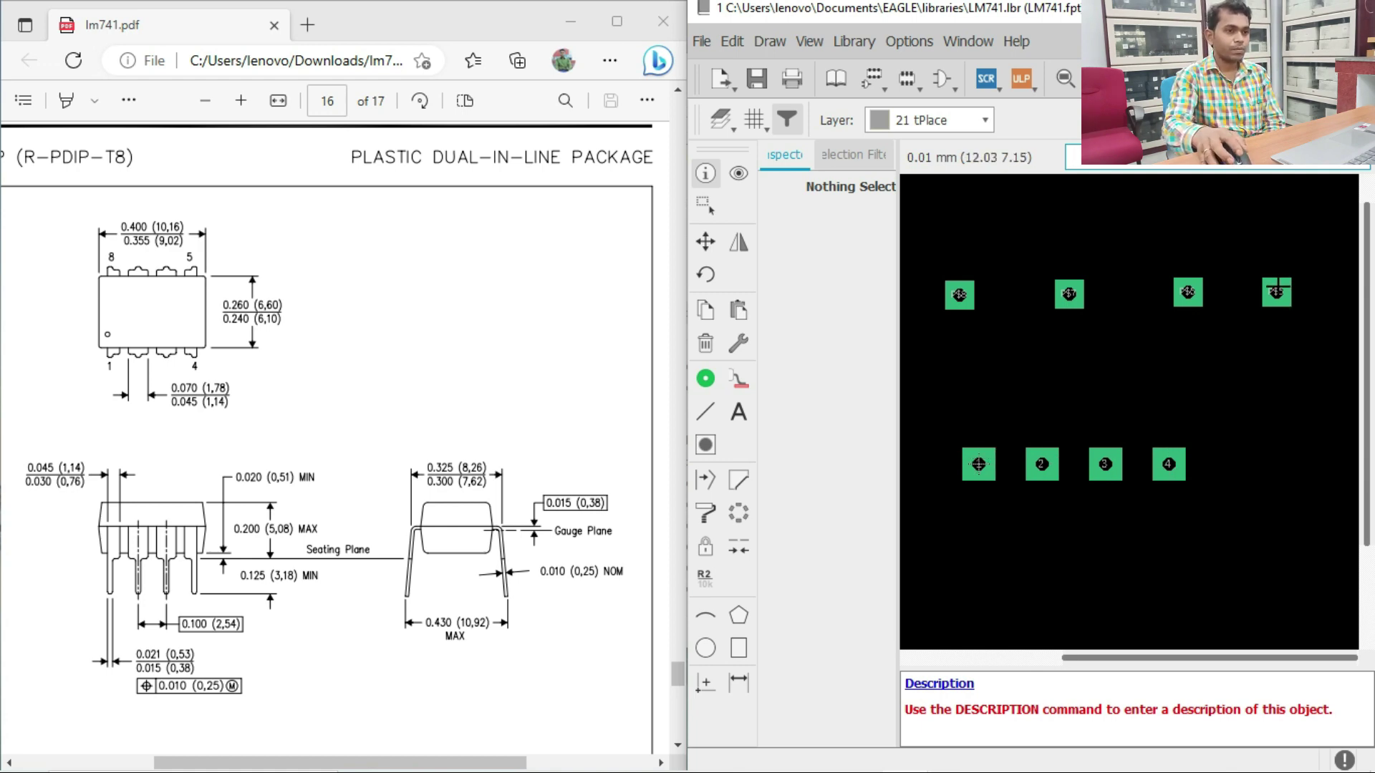
Rename the last pad of the upper row to 5 and set its X position to 7.62 mm
{"action": "right_click", "coordinate": [1275, 291]}
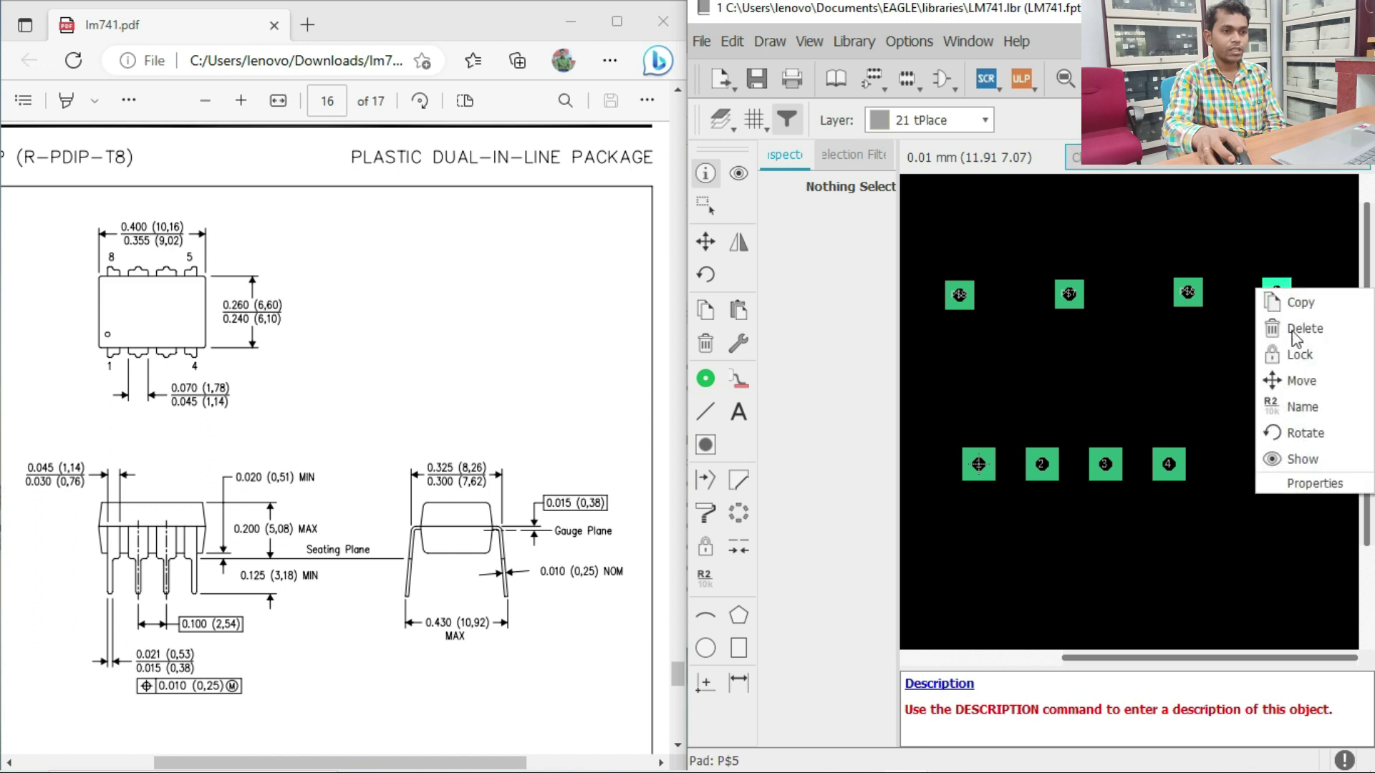
{"action": "left_click", "coordinate": [1313, 483]}
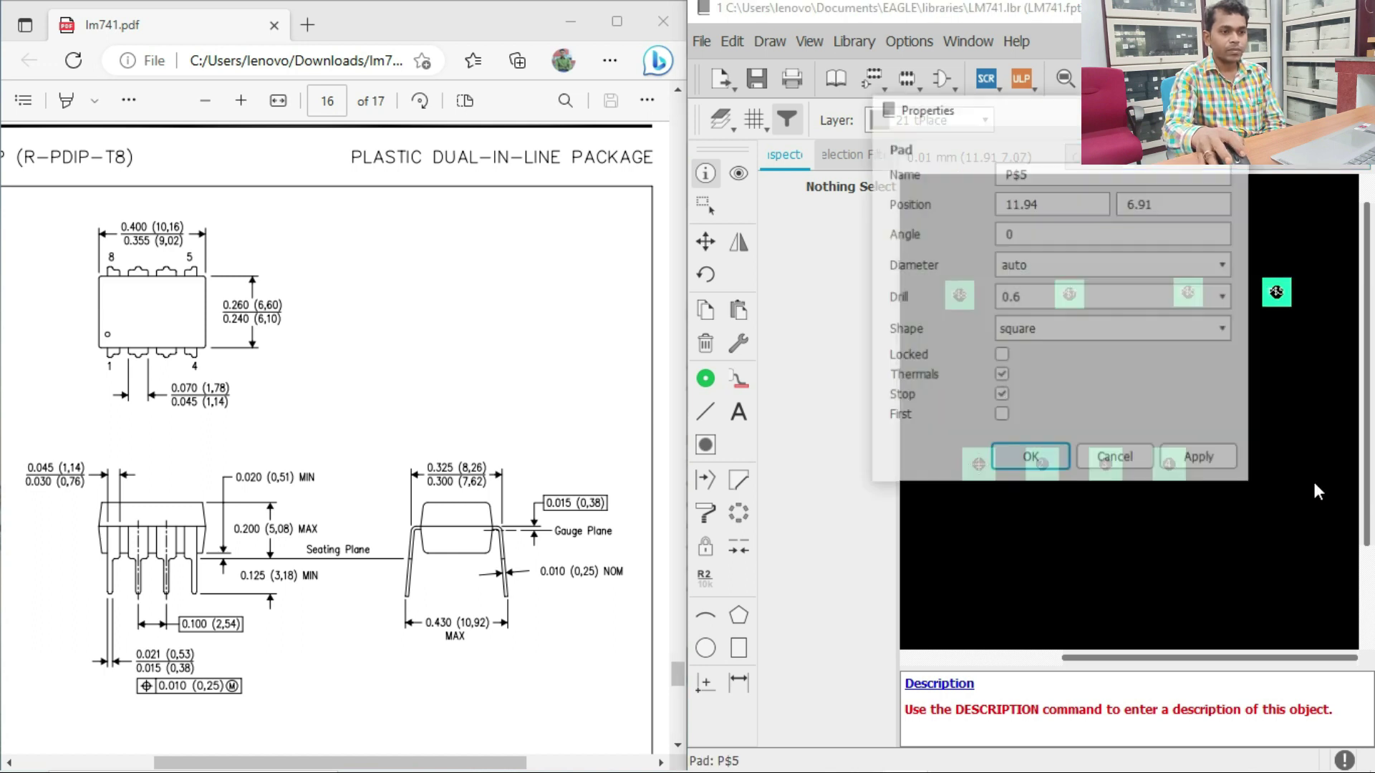
{"action": "left_click_drag", "start_coordinate": [1032, 174], "coordinate": [982, 179]}
{"action": "type", "text": "5"}
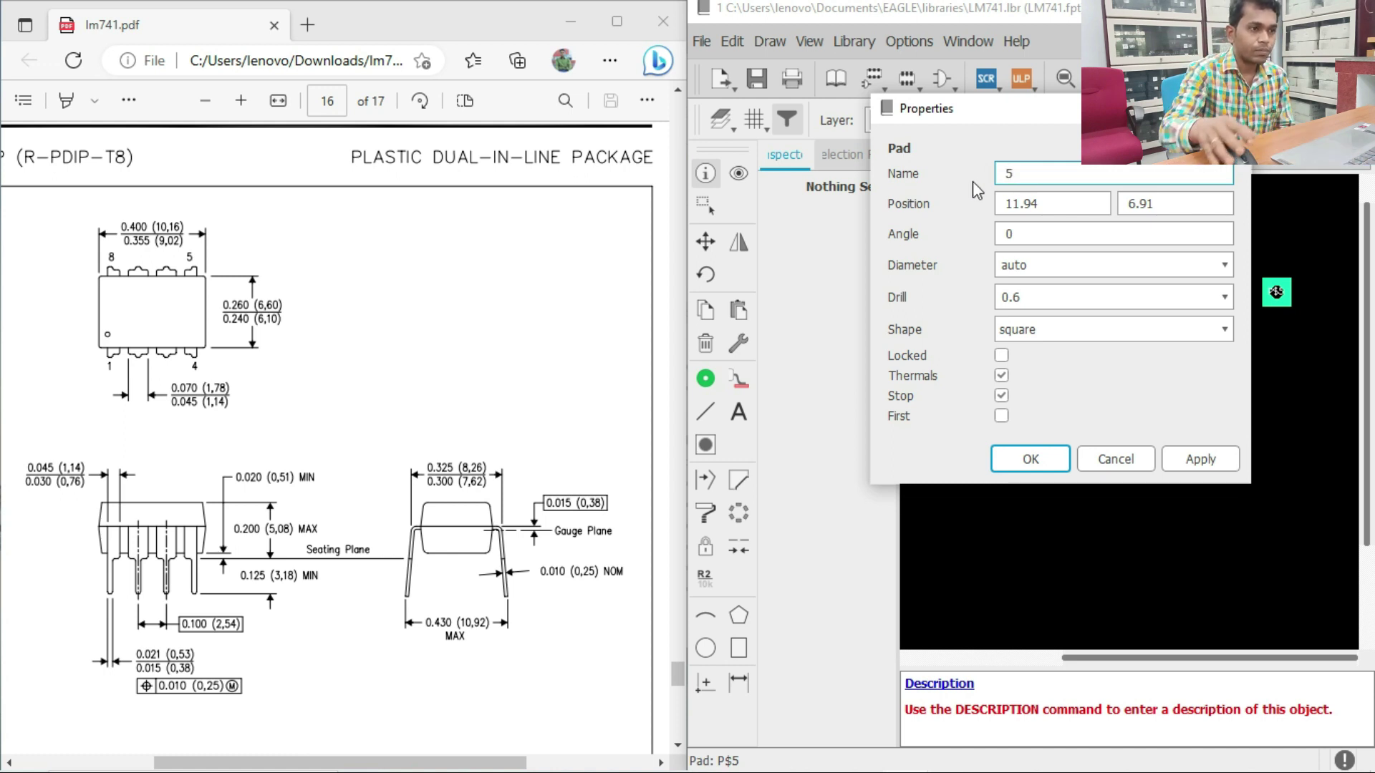
{"action": "left_click_drag", "start_coordinate": [1054, 204], "coordinate": [989, 210]}
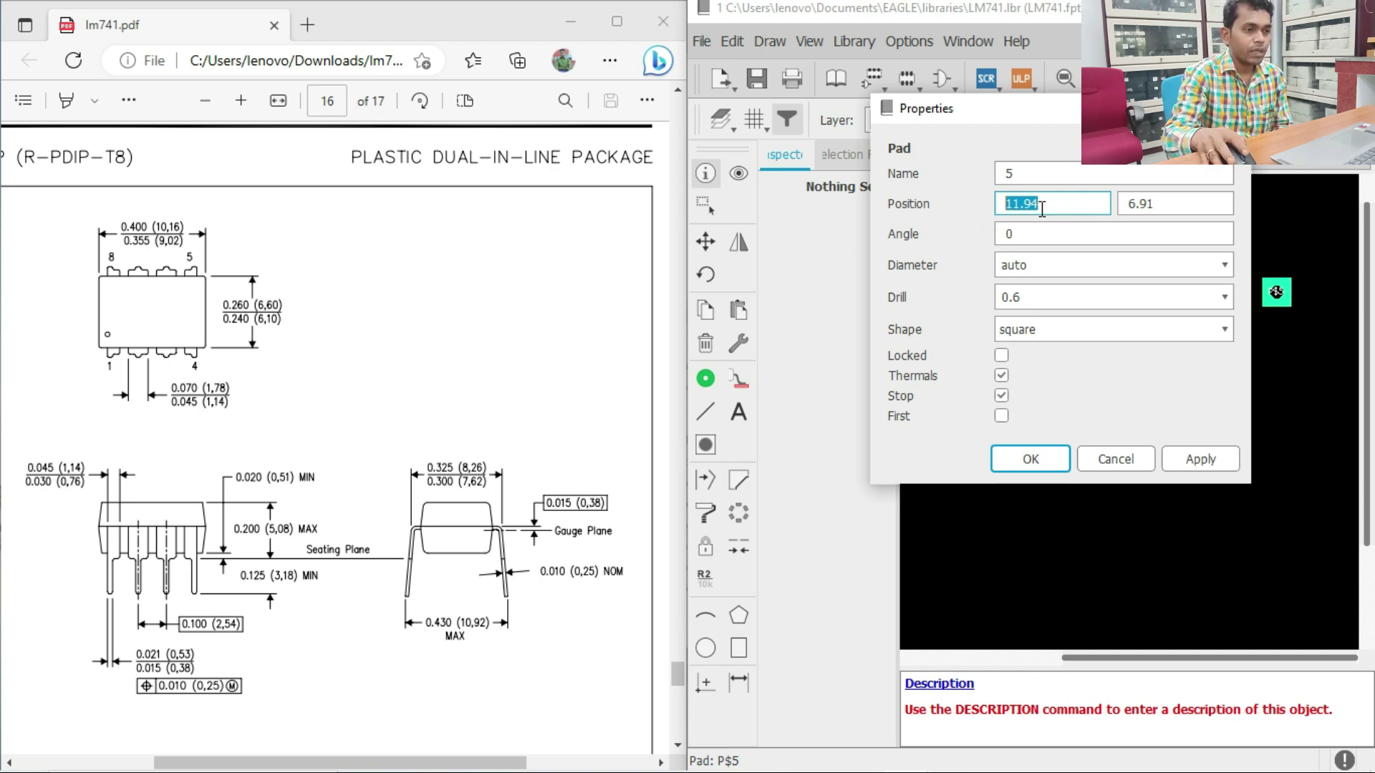
{"action": "left_click_drag", "start_coordinate": [1147, 114], "coordinate": [843, 190]}
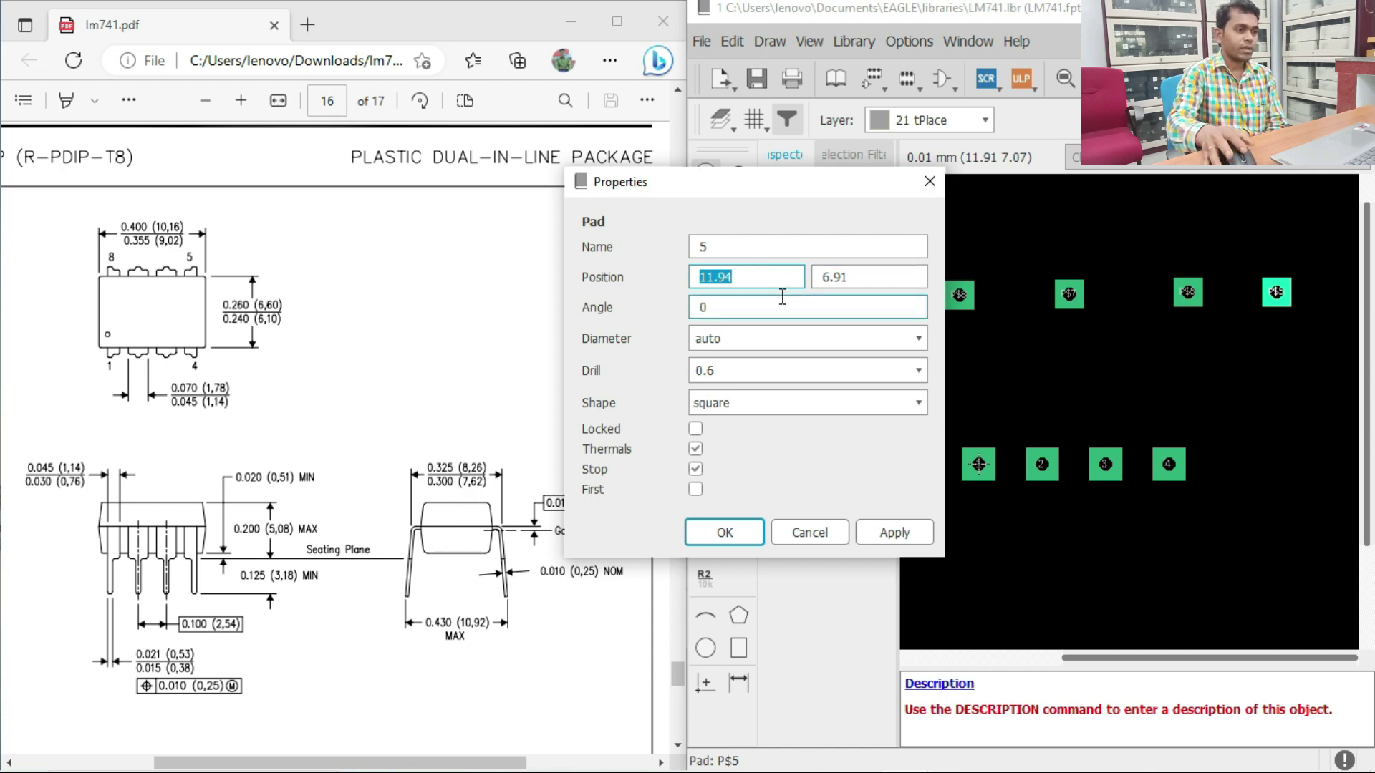
{"action": "type", "text": "7"}
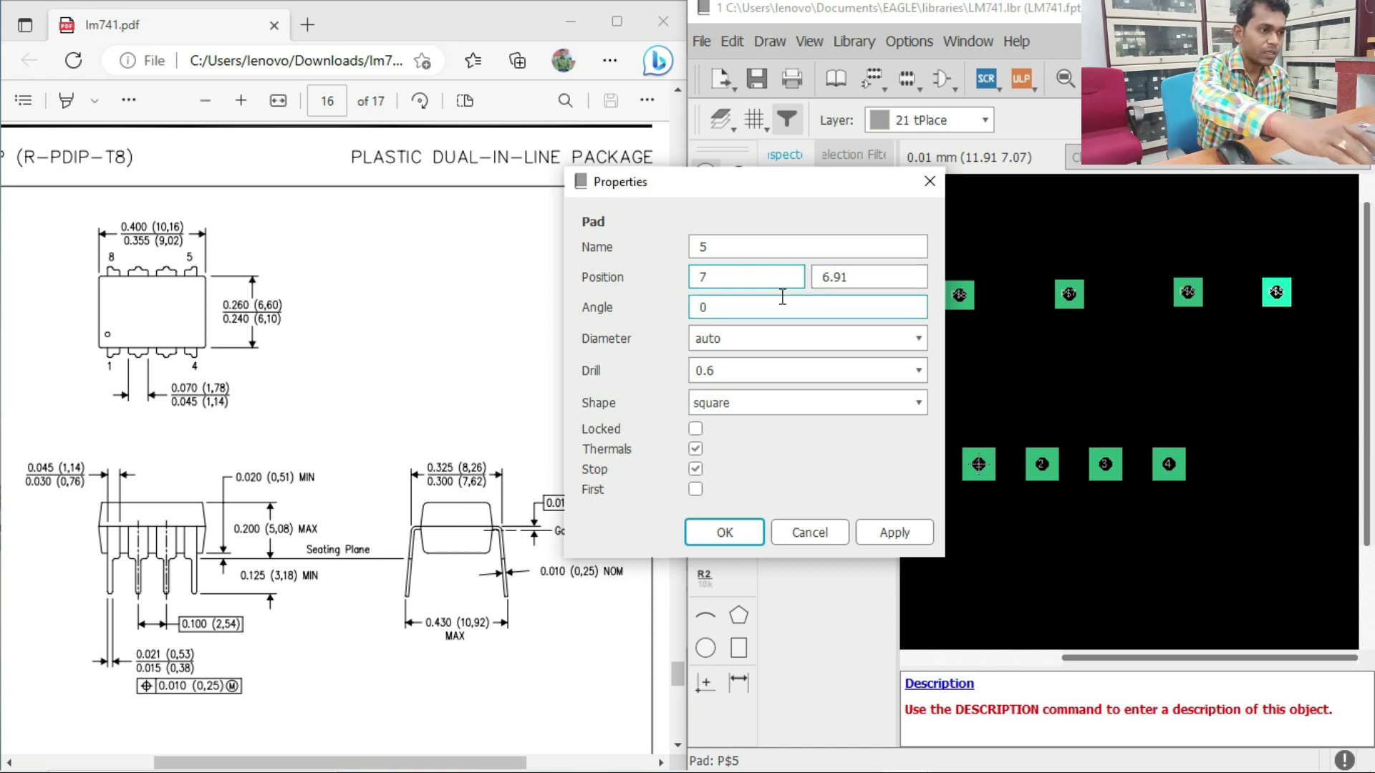
{"action": "type", "text": ".6"}
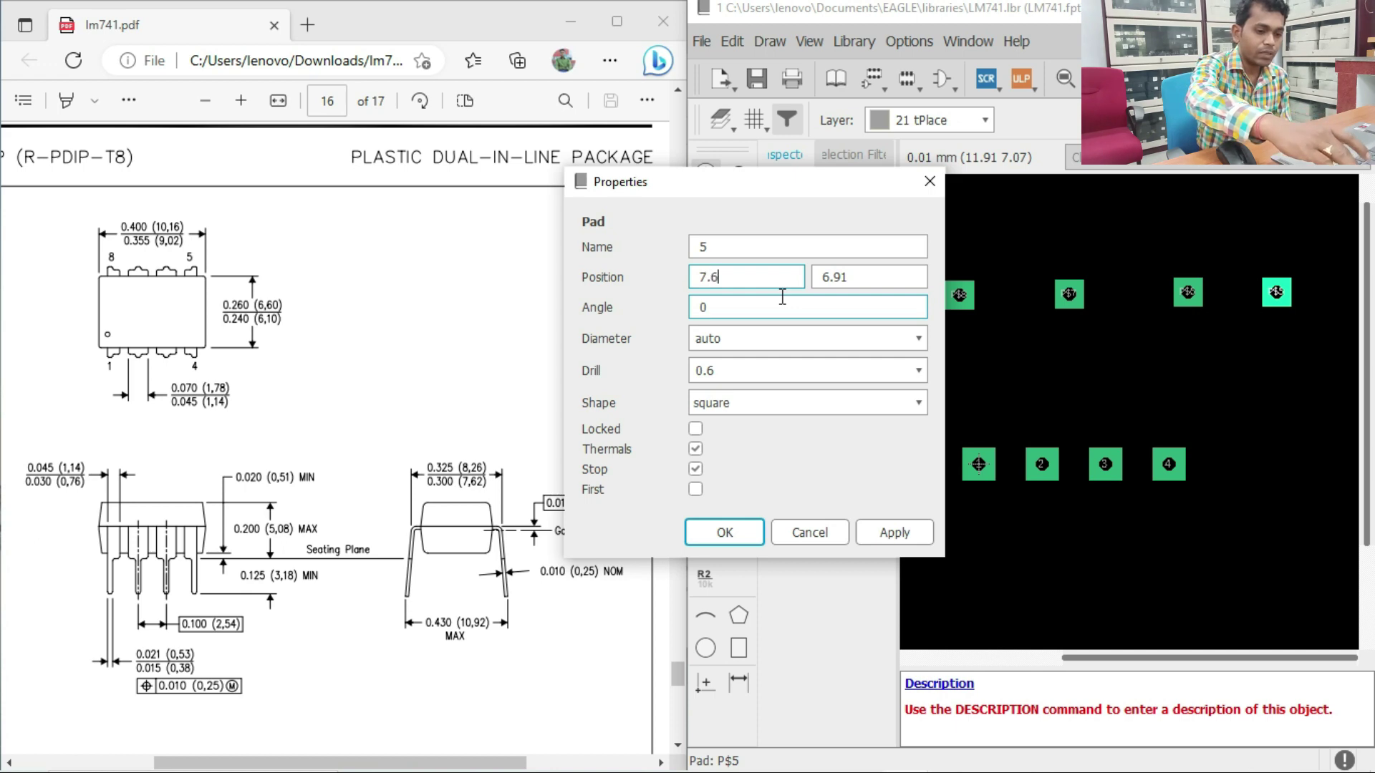
{"action": "type", "text": "2"}
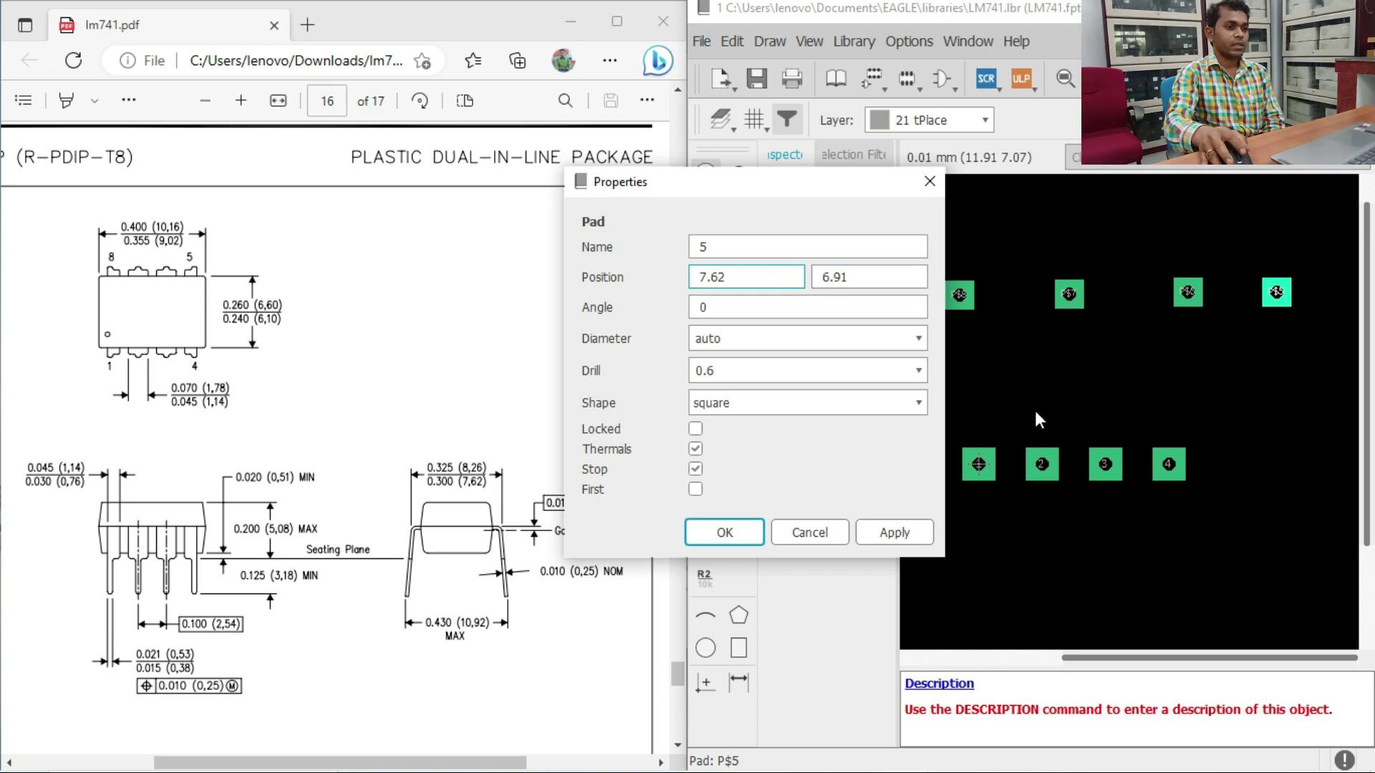
Set pad 5's Y position to 7.62 mm and apply the properties
{"action": "left_click", "coordinate": [860, 277]}
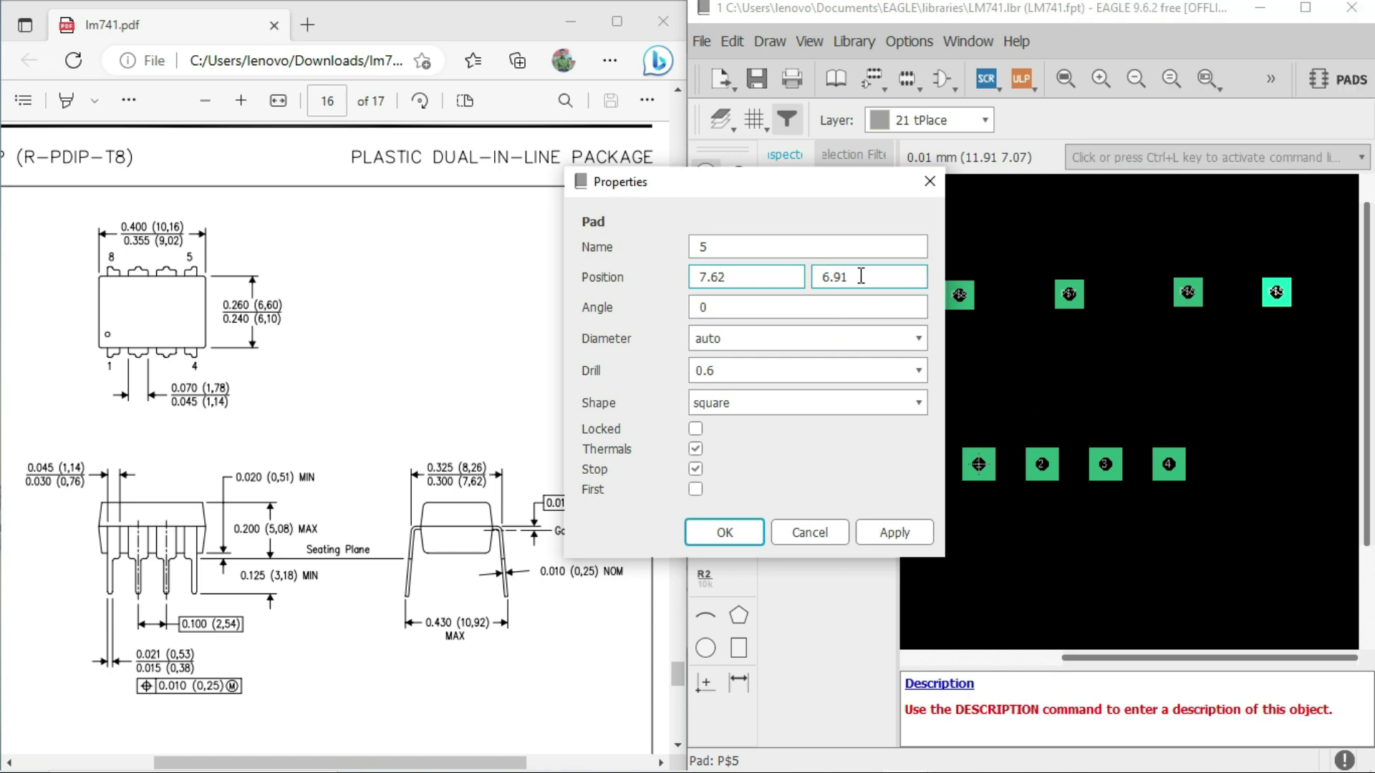
{"action": "left_click_drag", "start_coordinate": [860, 276], "coordinate": [814, 280]}
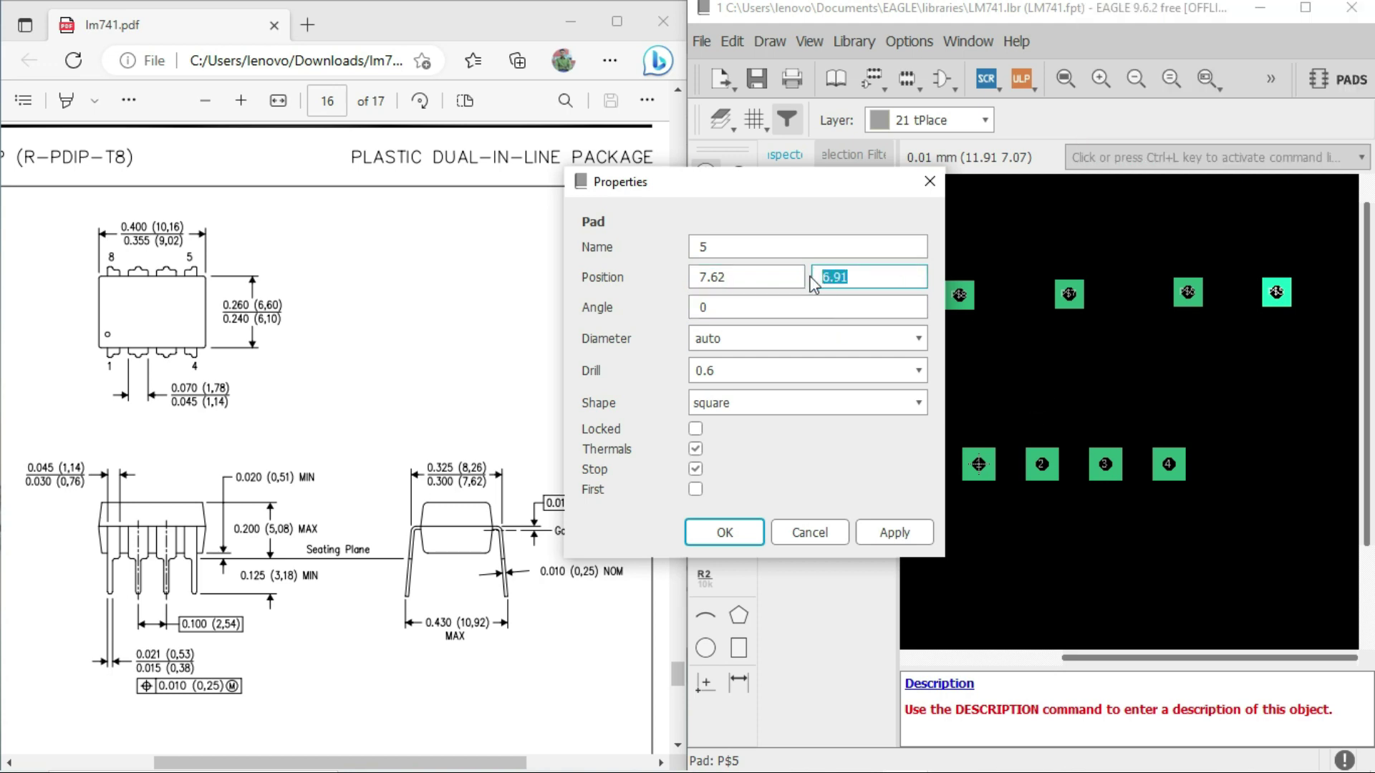
{"action": "type", "text": "7"}
{"action": "left_click", "coordinate": [894, 539]}
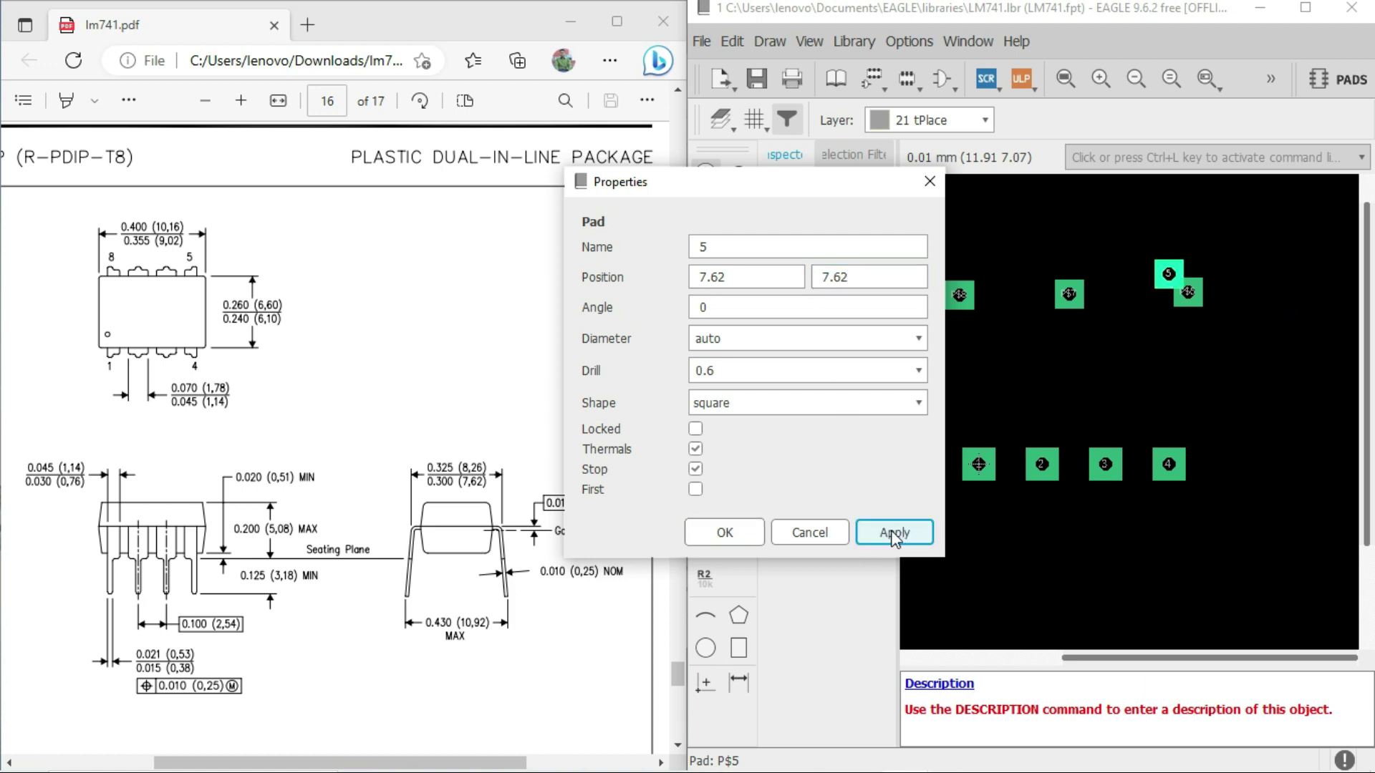
{"action": "left_click", "coordinate": [724, 530]}
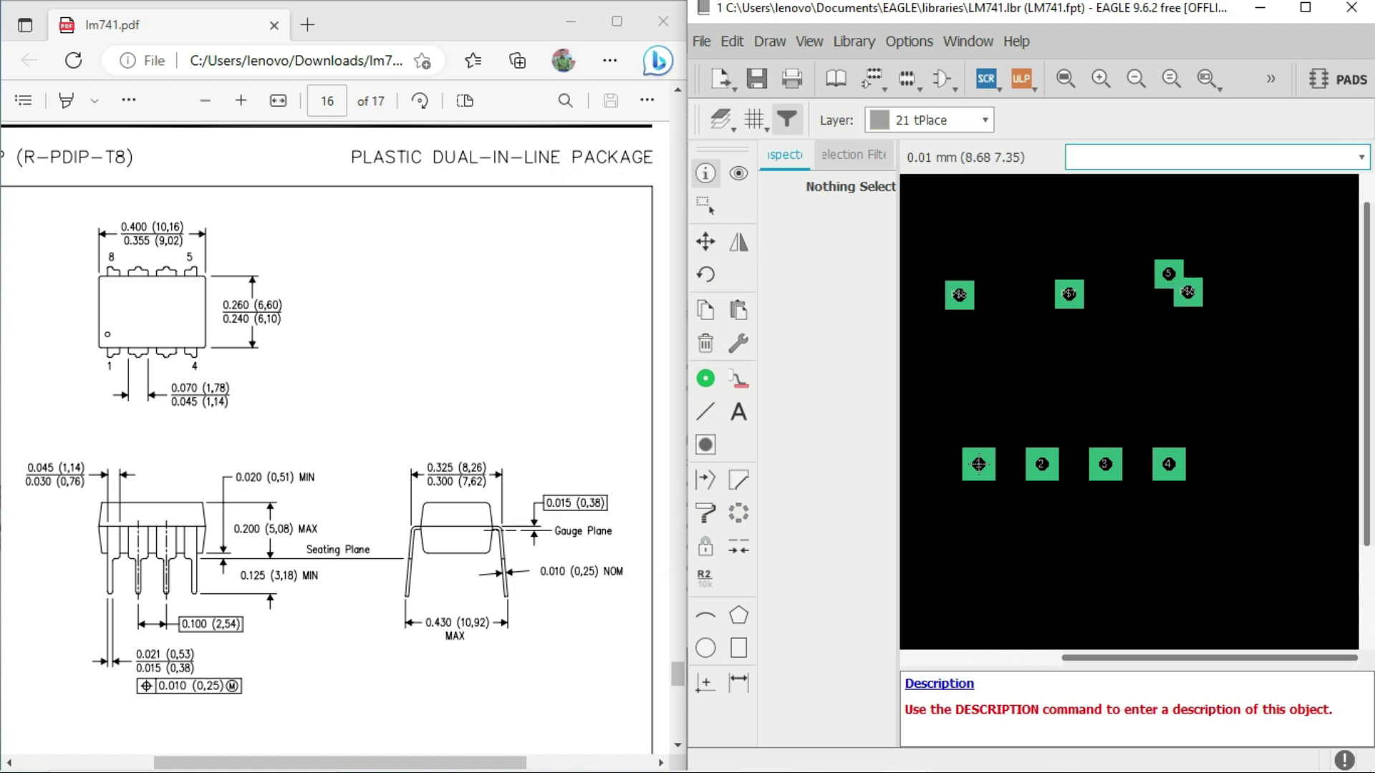
Rename the upper-row pad overlapping pad 5 to 6
{"action": "right_click", "coordinate": [1189, 292]}
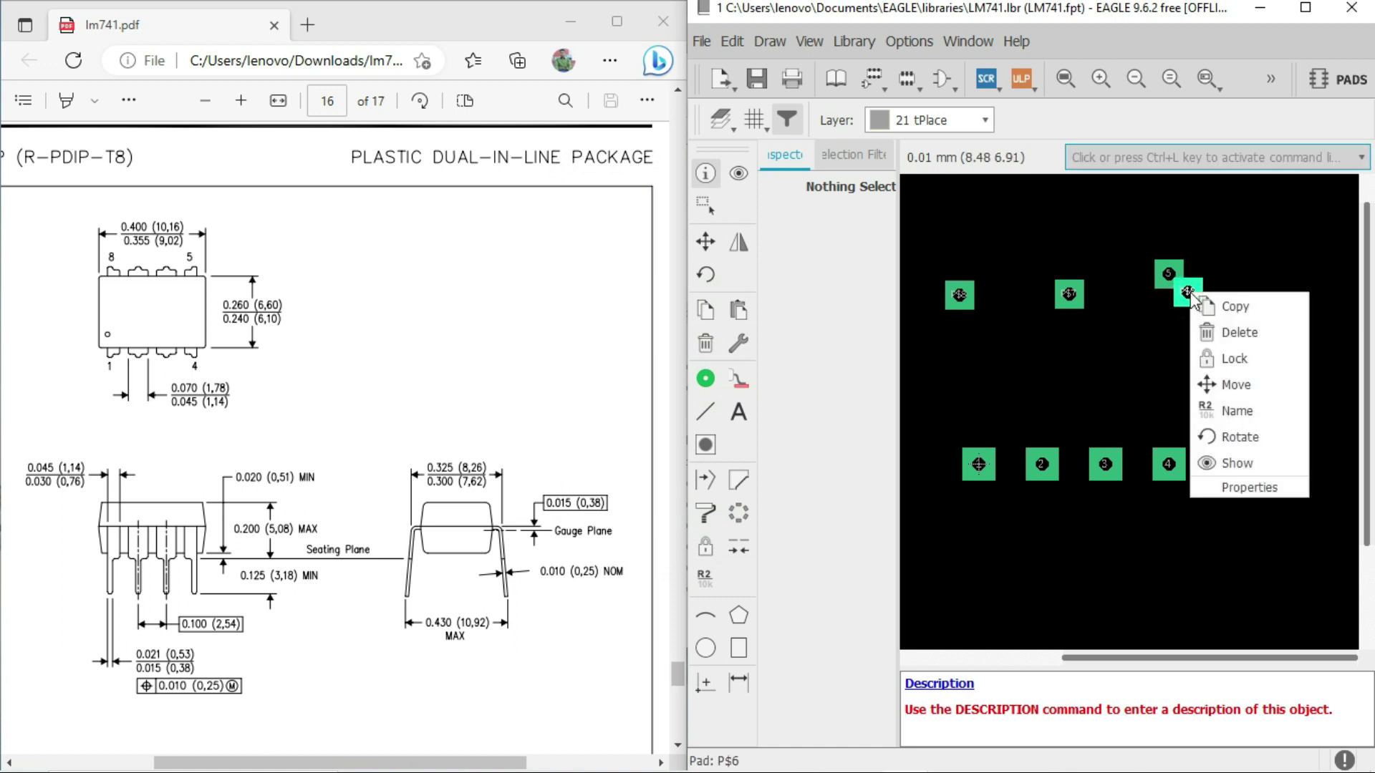
{"action": "left_click", "coordinate": [1256, 484]}
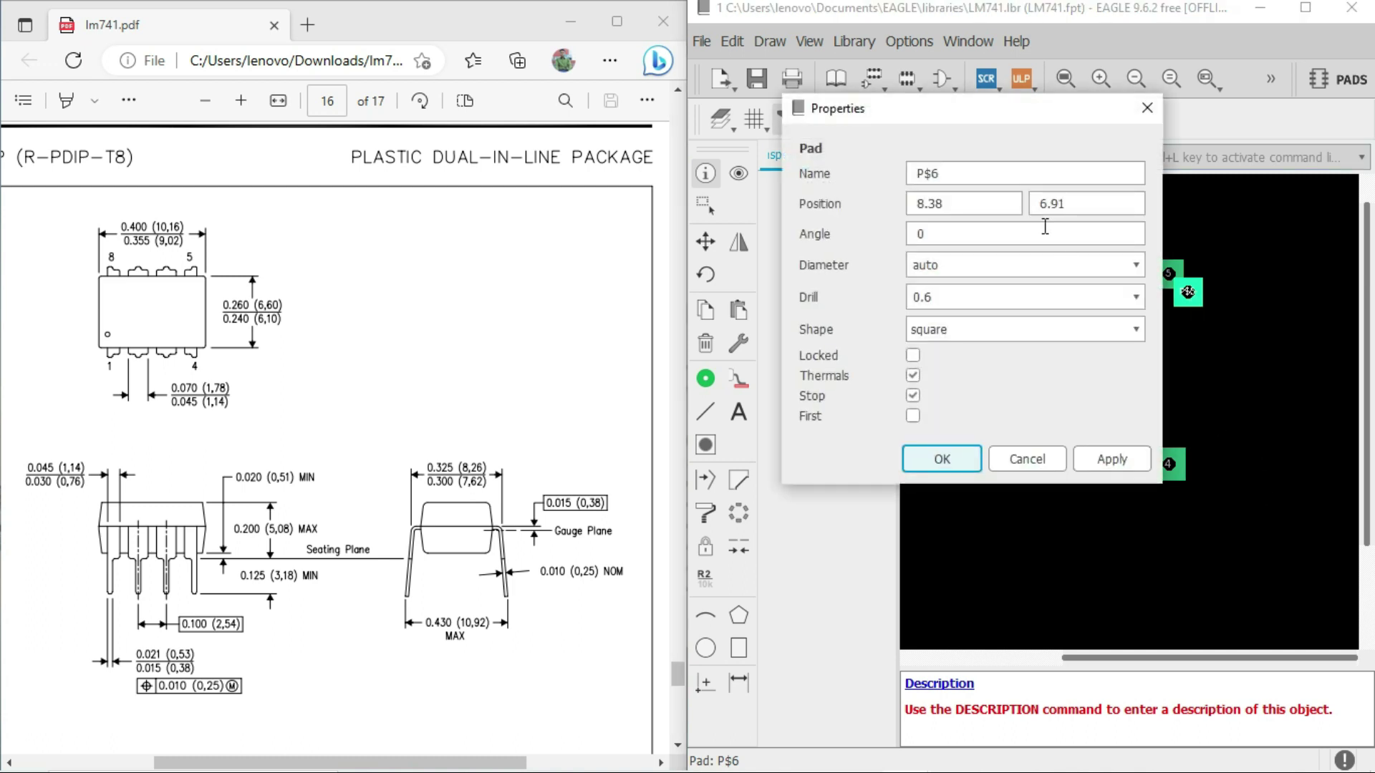
{"action": "left_click_drag", "start_coordinate": [970, 174], "coordinate": [909, 183]}
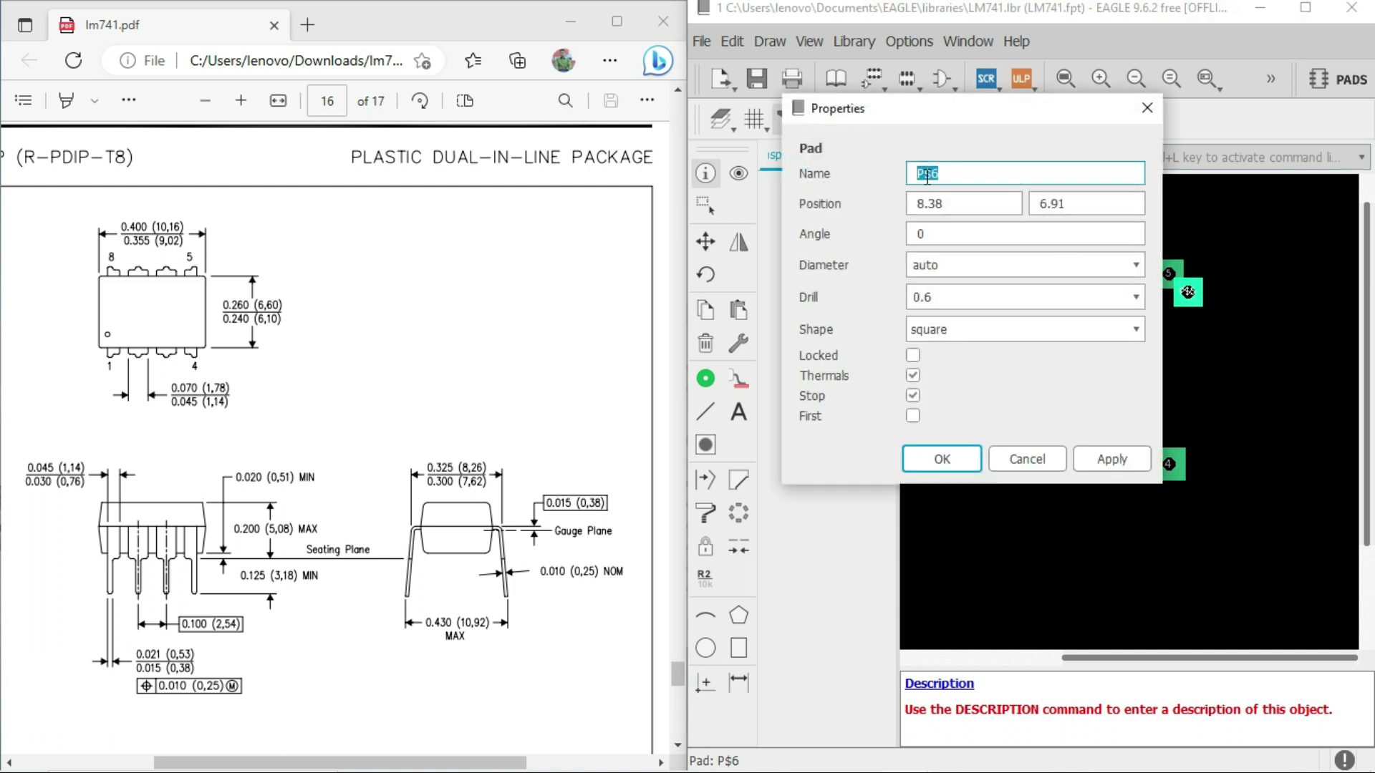
{"action": "type", "text": "6"}
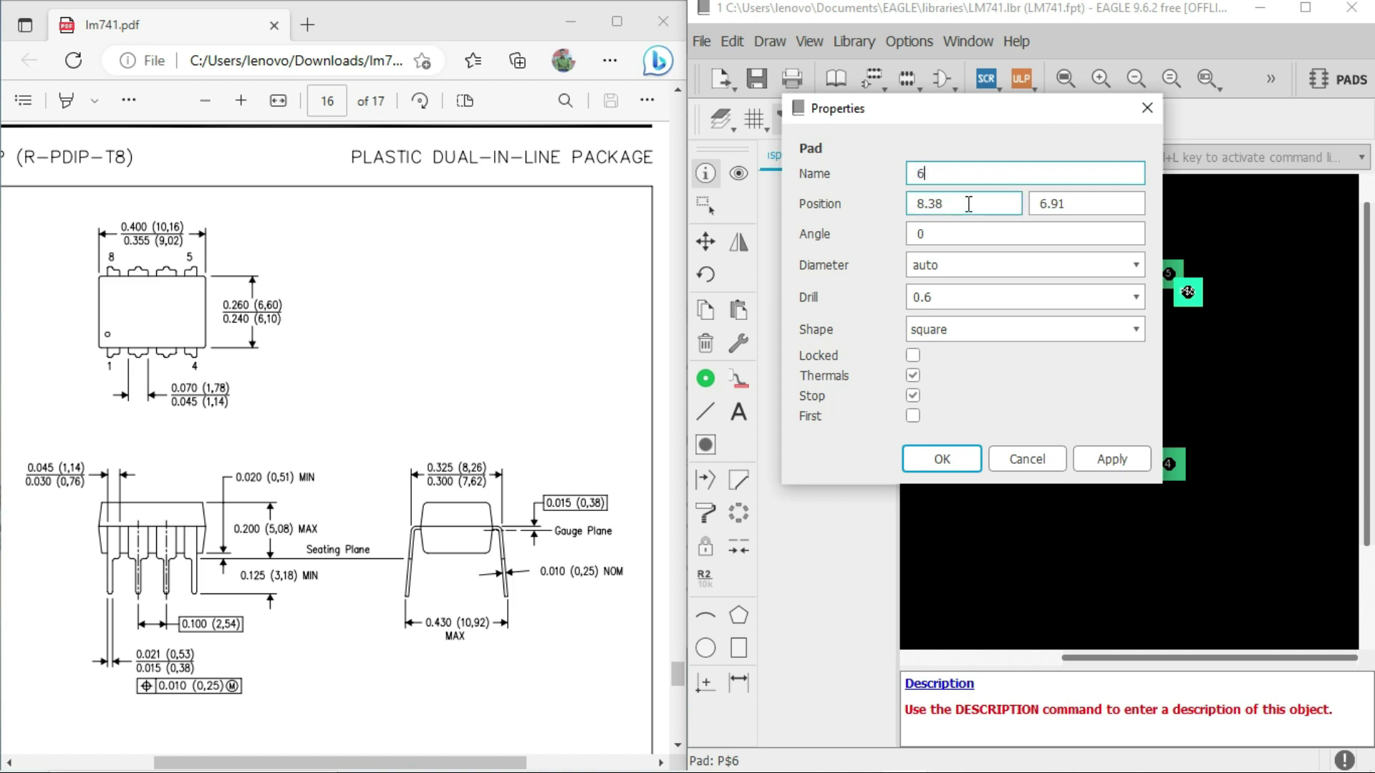
Set pad 6's position to X 7.62, Y 5.08 mm
{"action": "left_click", "coordinate": [1069, 204]}
{"action": "left_click_drag", "start_coordinate": [1071, 204], "coordinate": [1040, 204]}
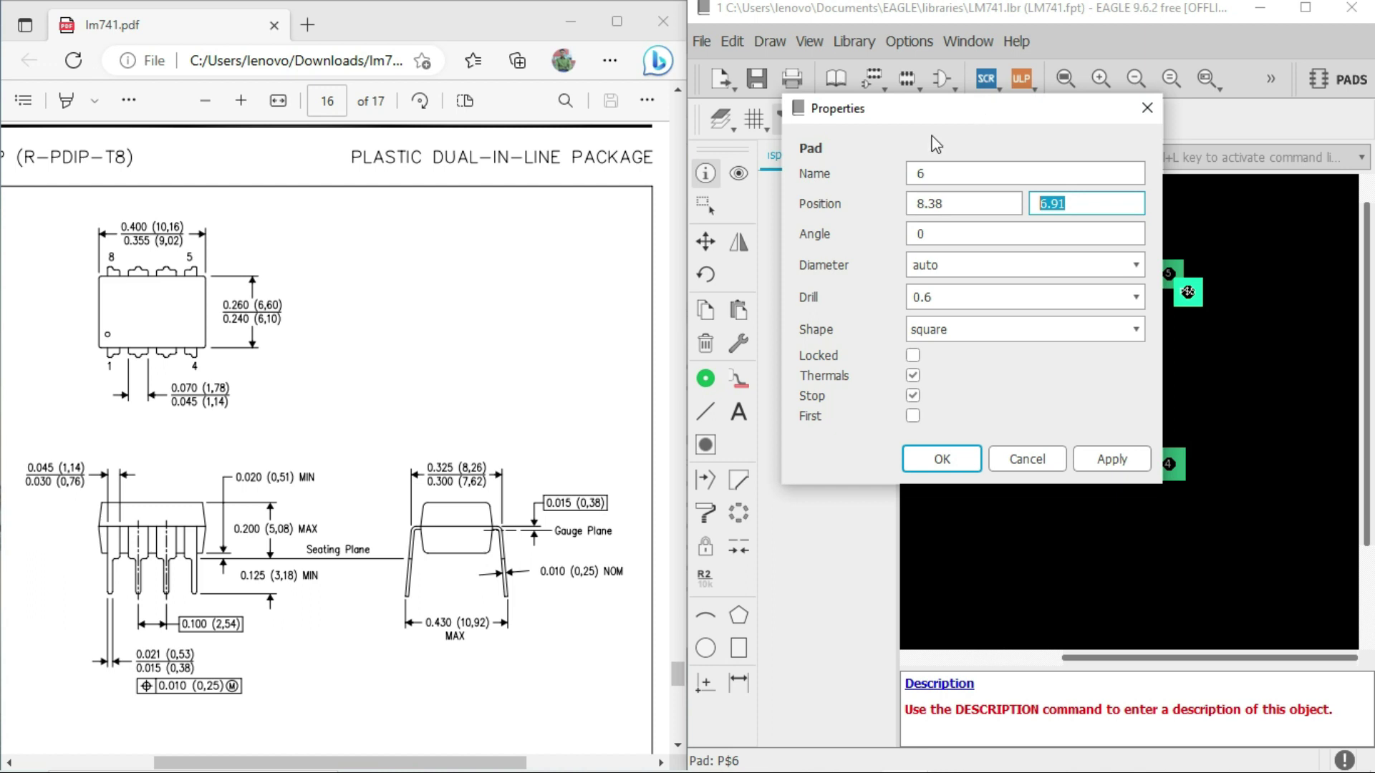
{"action": "left_click_drag", "start_coordinate": [977, 107], "coordinate": [691, 294]}
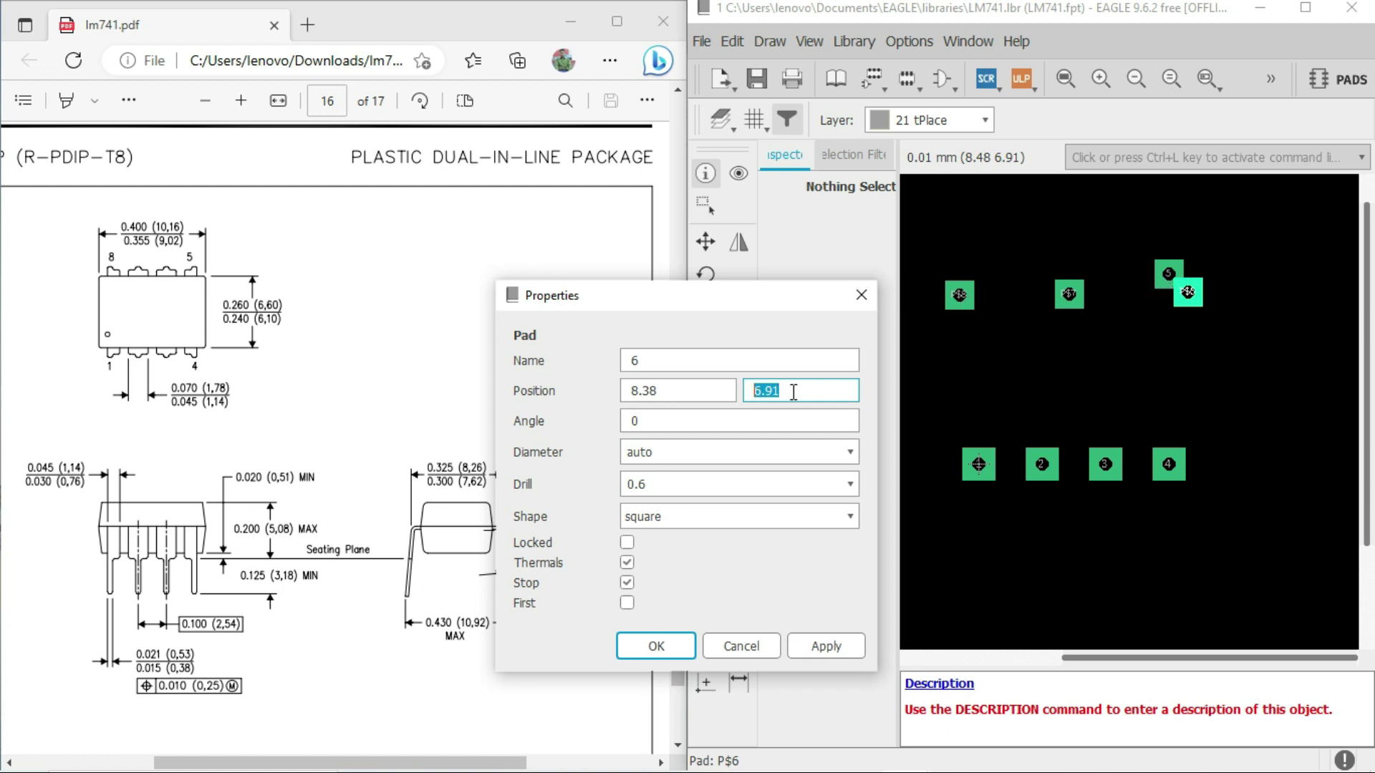
{"action": "left_click_drag", "start_coordinate": [682, 390], "coordinate": [611, 396]}
{"action": "type", "text": "7.6"}
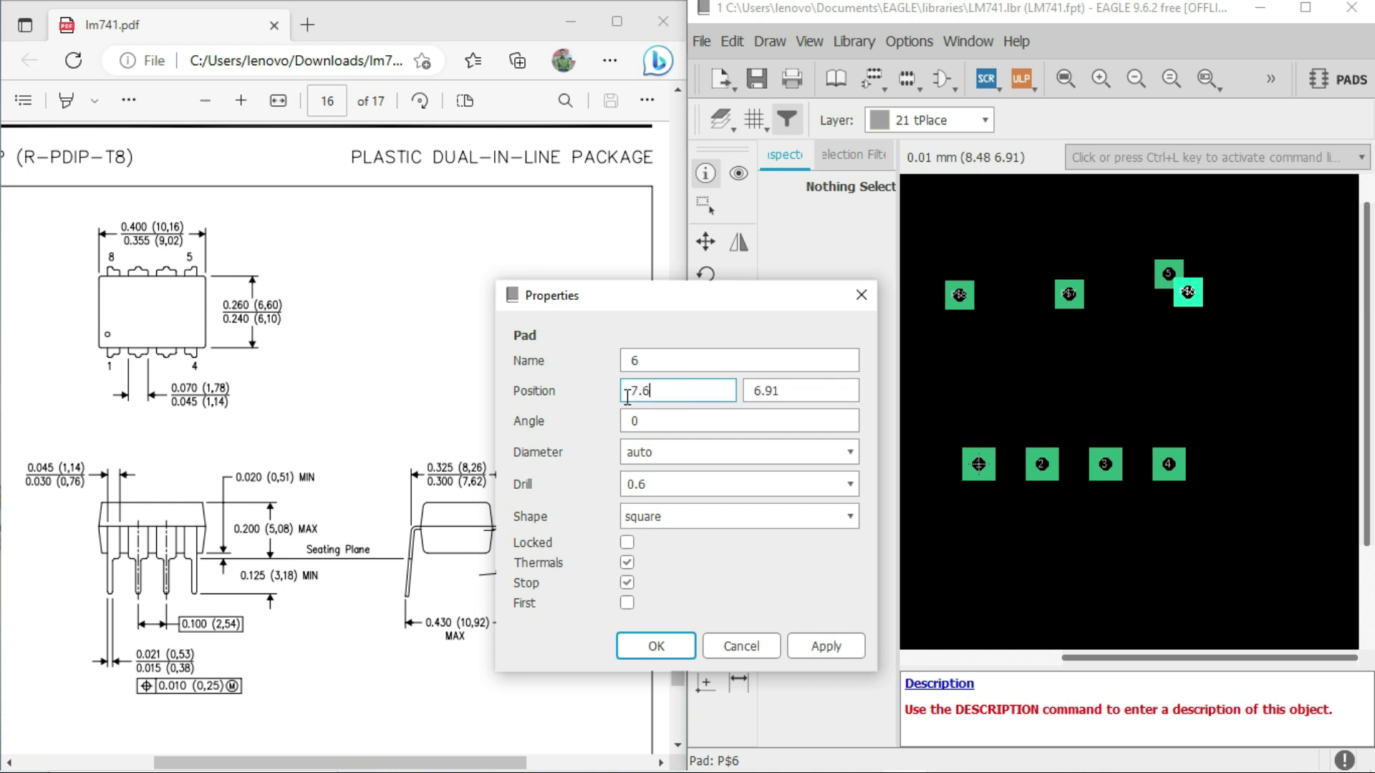
{"action": "type", "text": "2"}
{"action": "left_click_drag", "start_coordinate": [816, 394], "coordinate": [734, 393]}
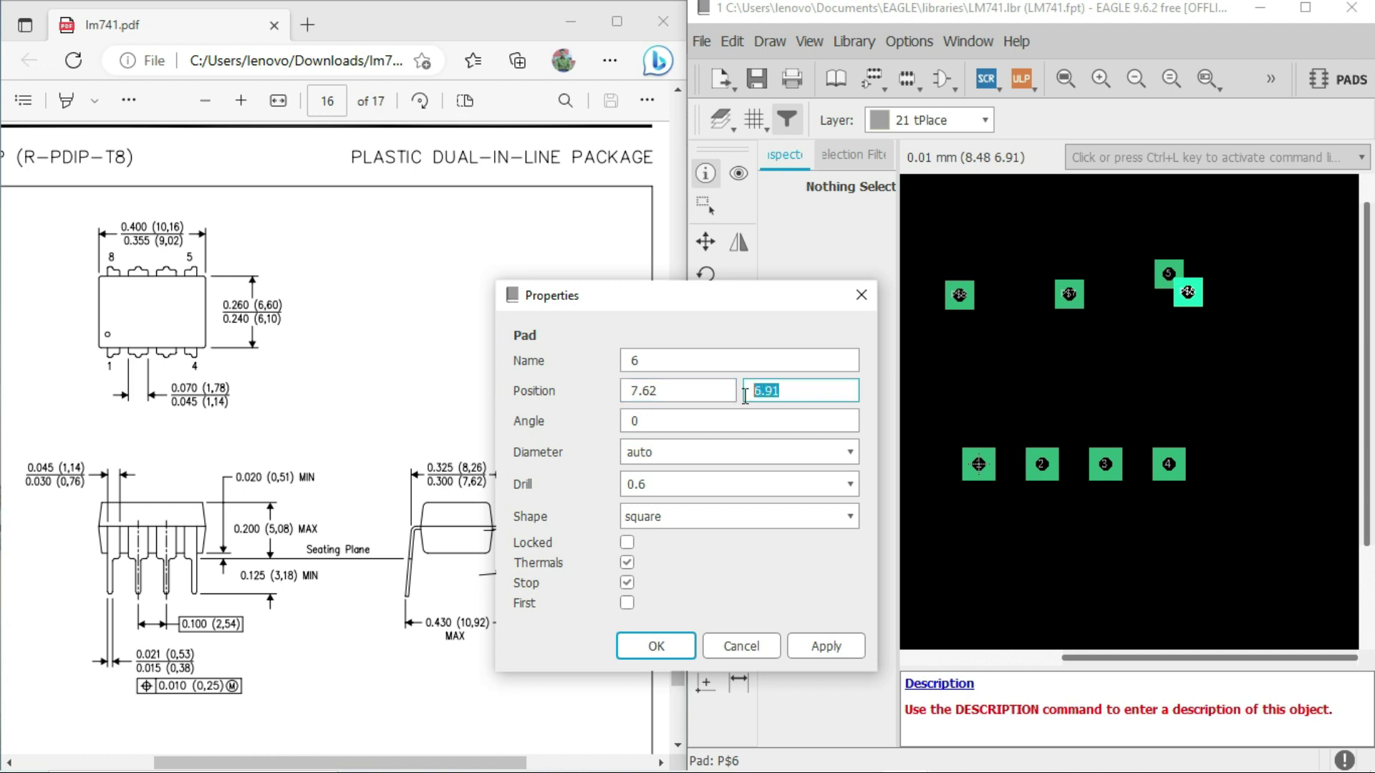
{"action": "type", "text": "5."}
Set pad 6's diameter to 1.27 mm and apply the properties
{"action": "left_click", "coordinate": [854, 450]}
{"action": "left_click", "coordinate": [736, 574]}
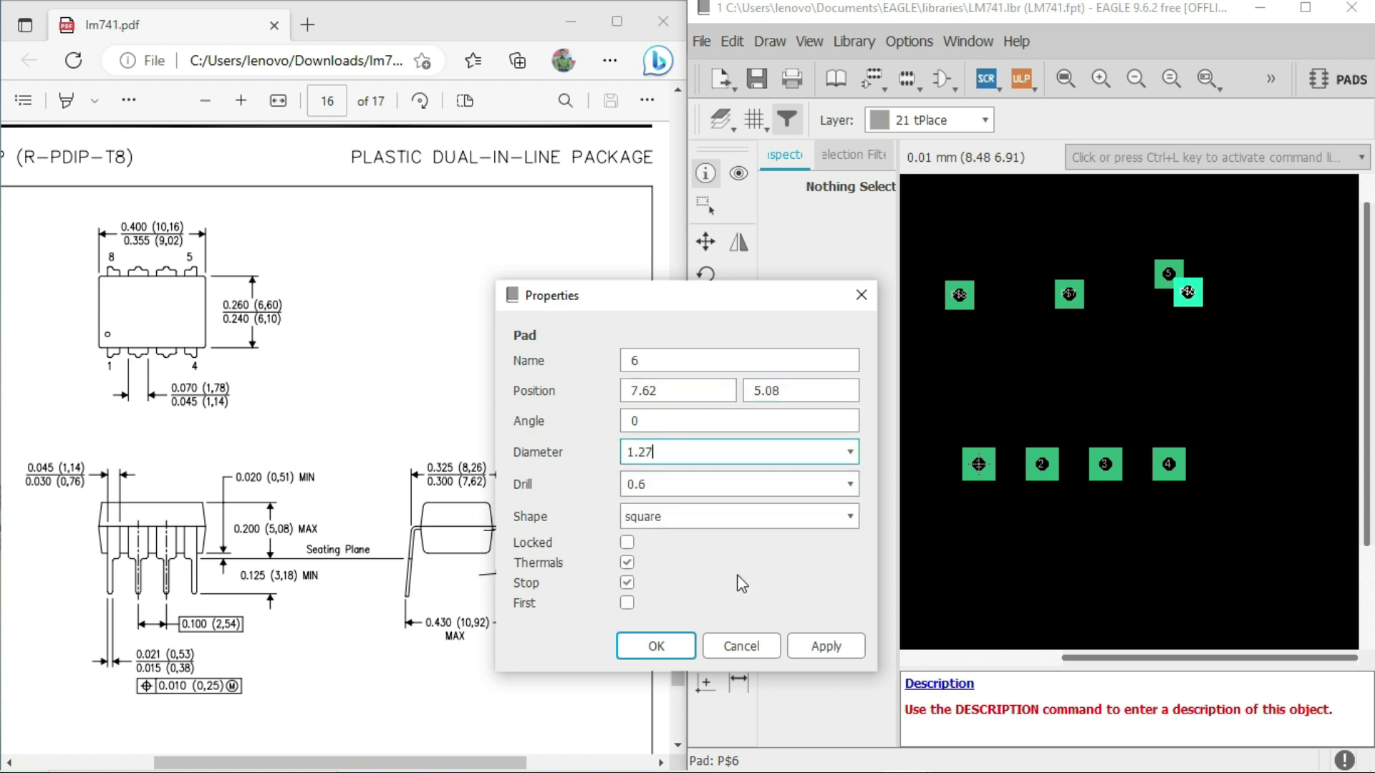
{"action": "left_click", "coordinate": [824, 653]}
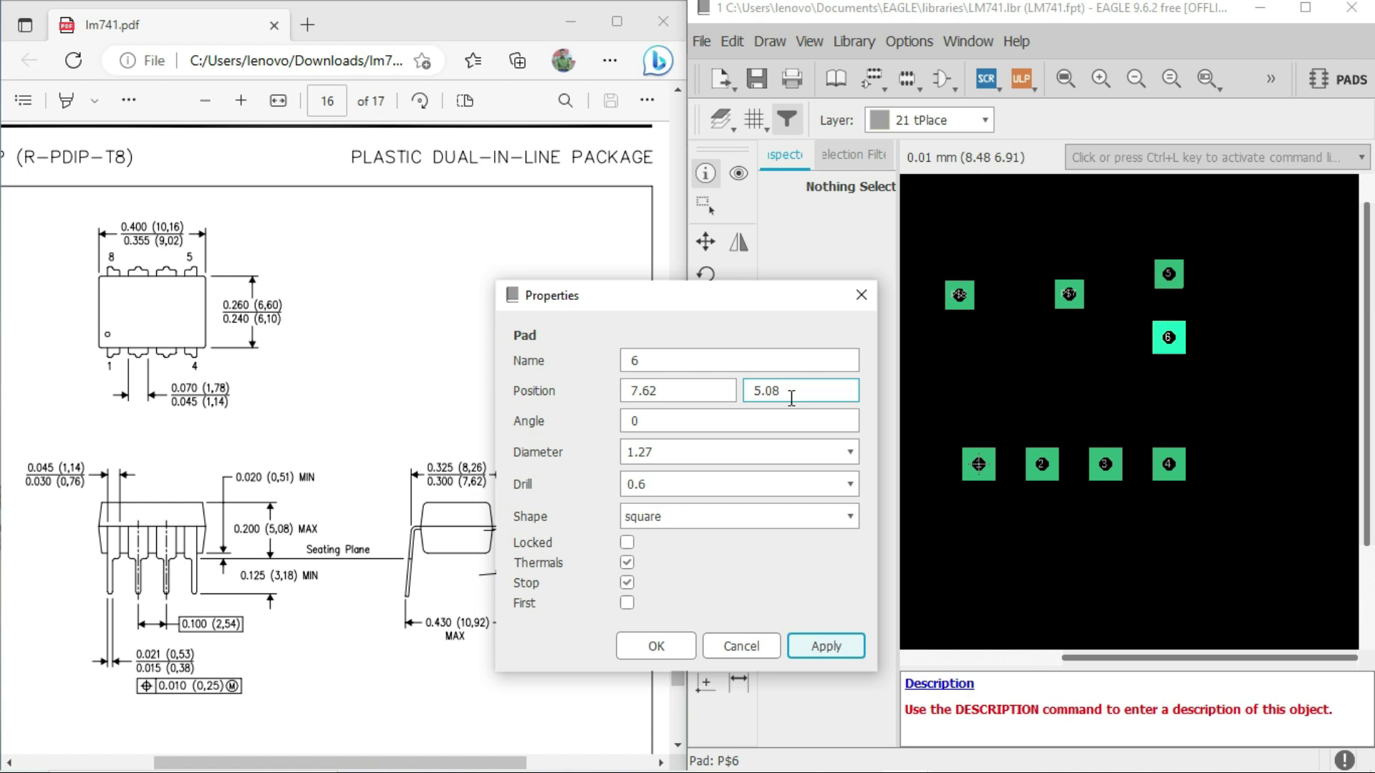
Correct pad 6's position to X 5.08, Y 7.62 mm and apply the properties
{"action": "left_click_drag", "start_coordinate": [677, 390], "coordinate": [595, 408]}
{"action": "type", "text": "5.08"}
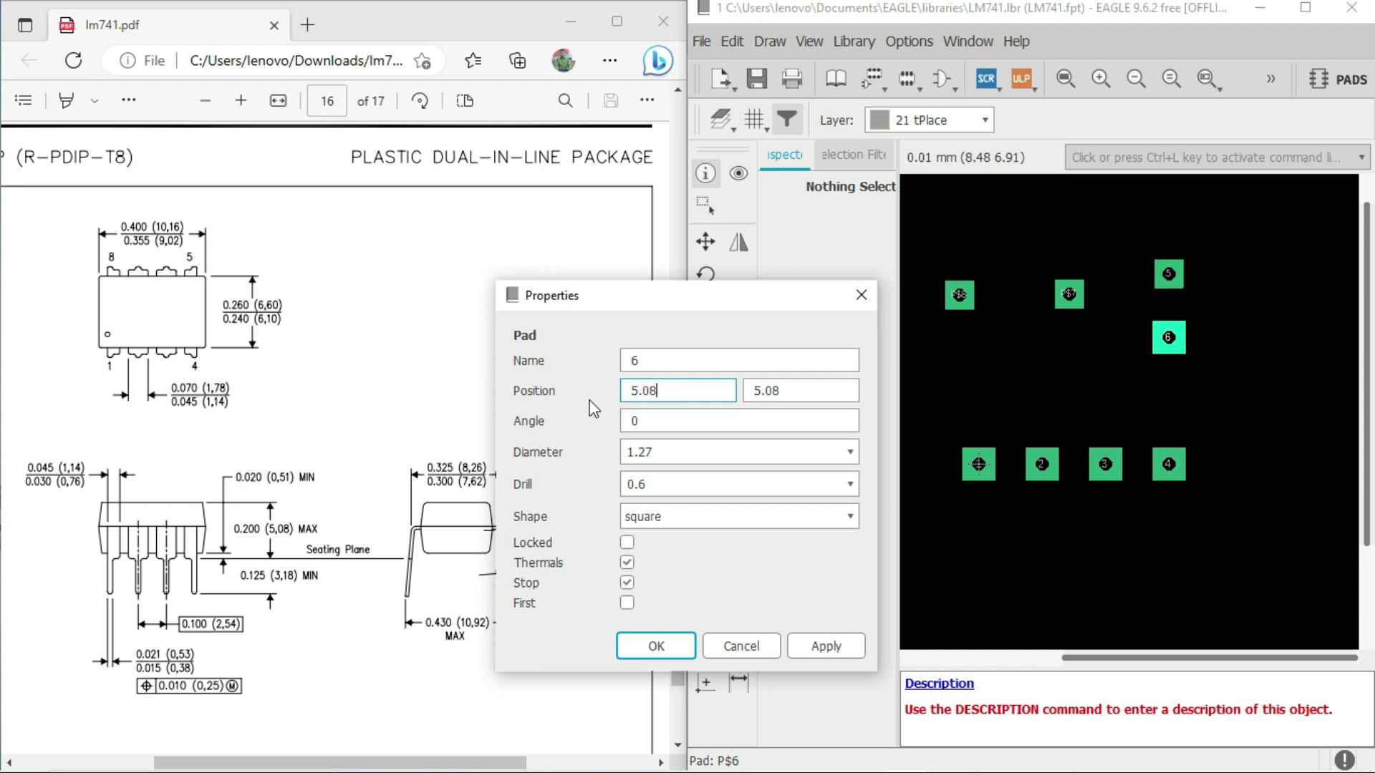
{"action": "left_click_drag", "start_coordinate": [790, 390], "coordinate": [746, 396]}
{"action": "type", "text": "7.62"}
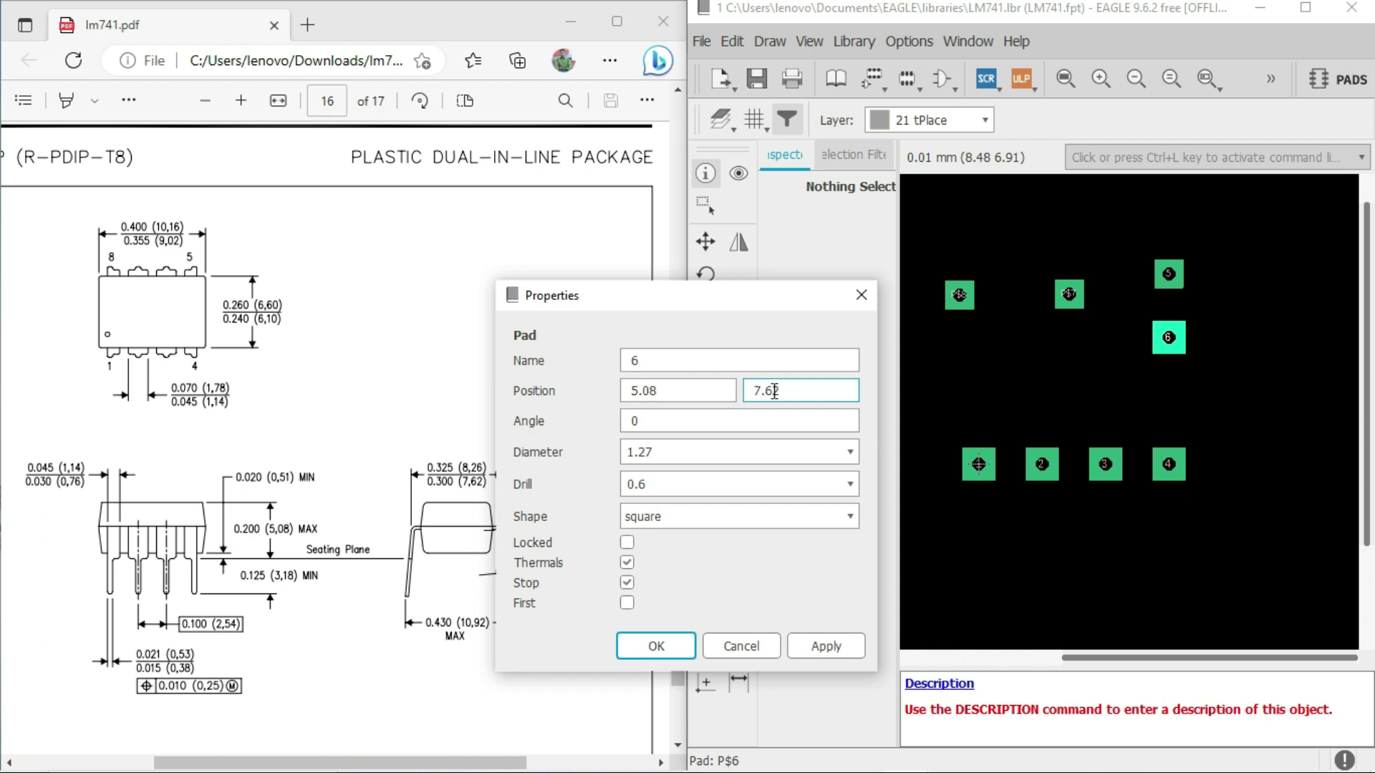
{"action": "left_click", "coordinate": [837, 643]}
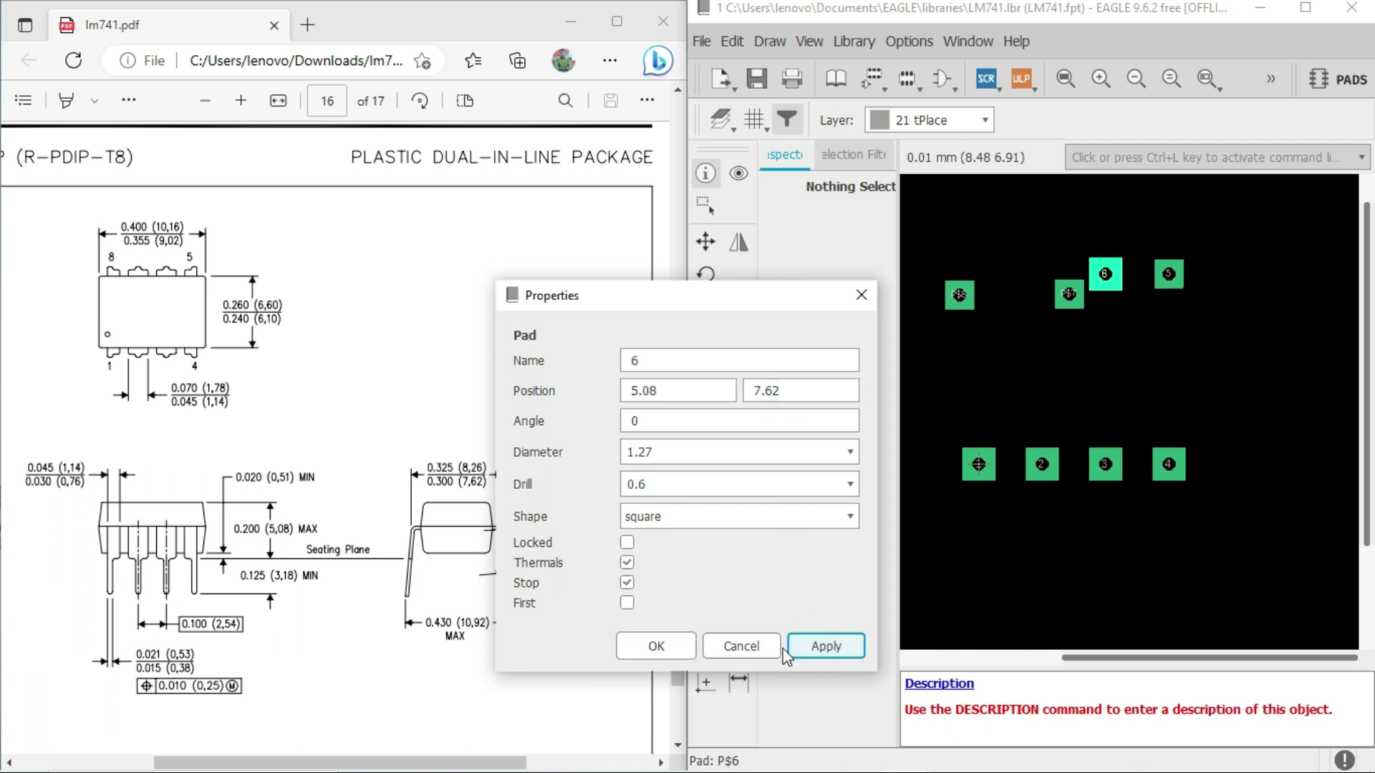
{"action": "left_click", "coordinate": [648, 648]}
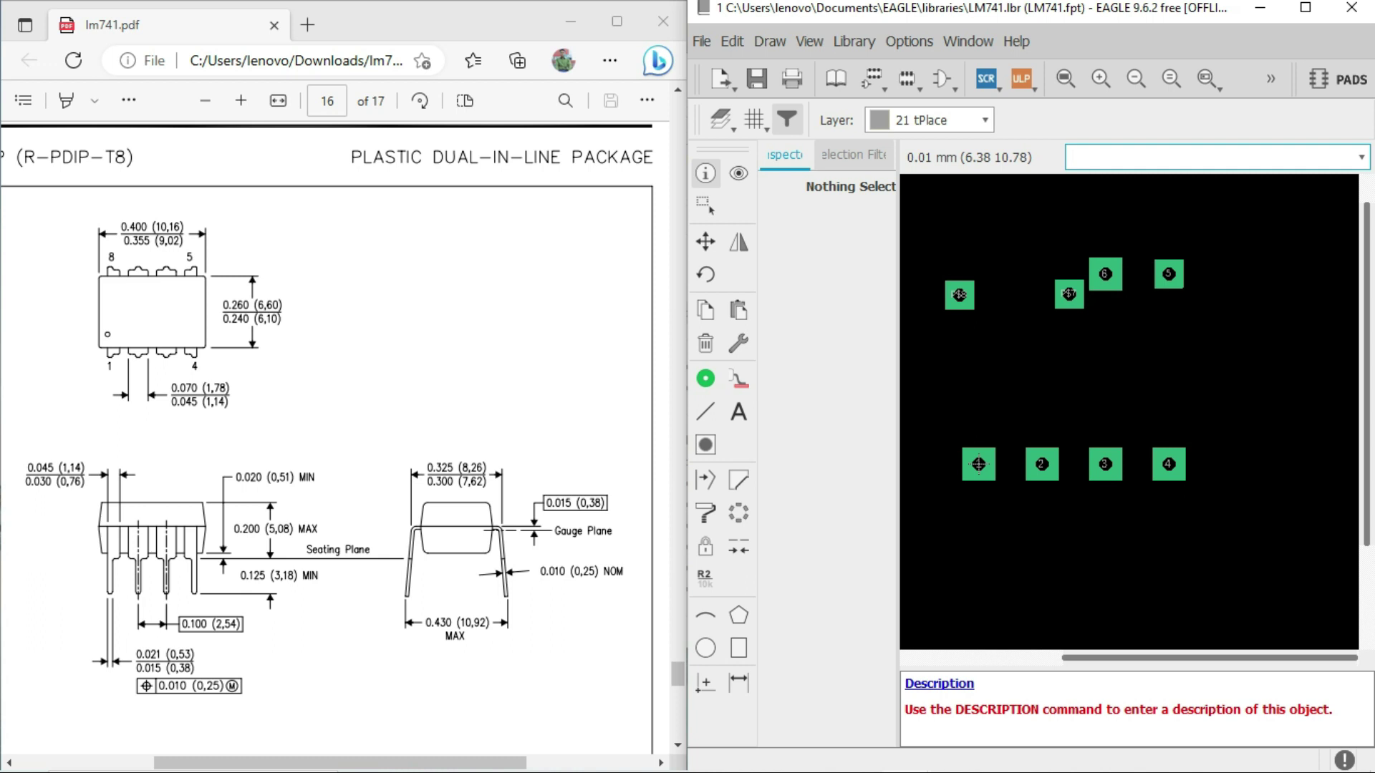
Rename the second pad of the upper row to 7 and set its position to X 2.54, Y 7.62 mm
{"action": "right_click", "coordinate": [1071, 294]}
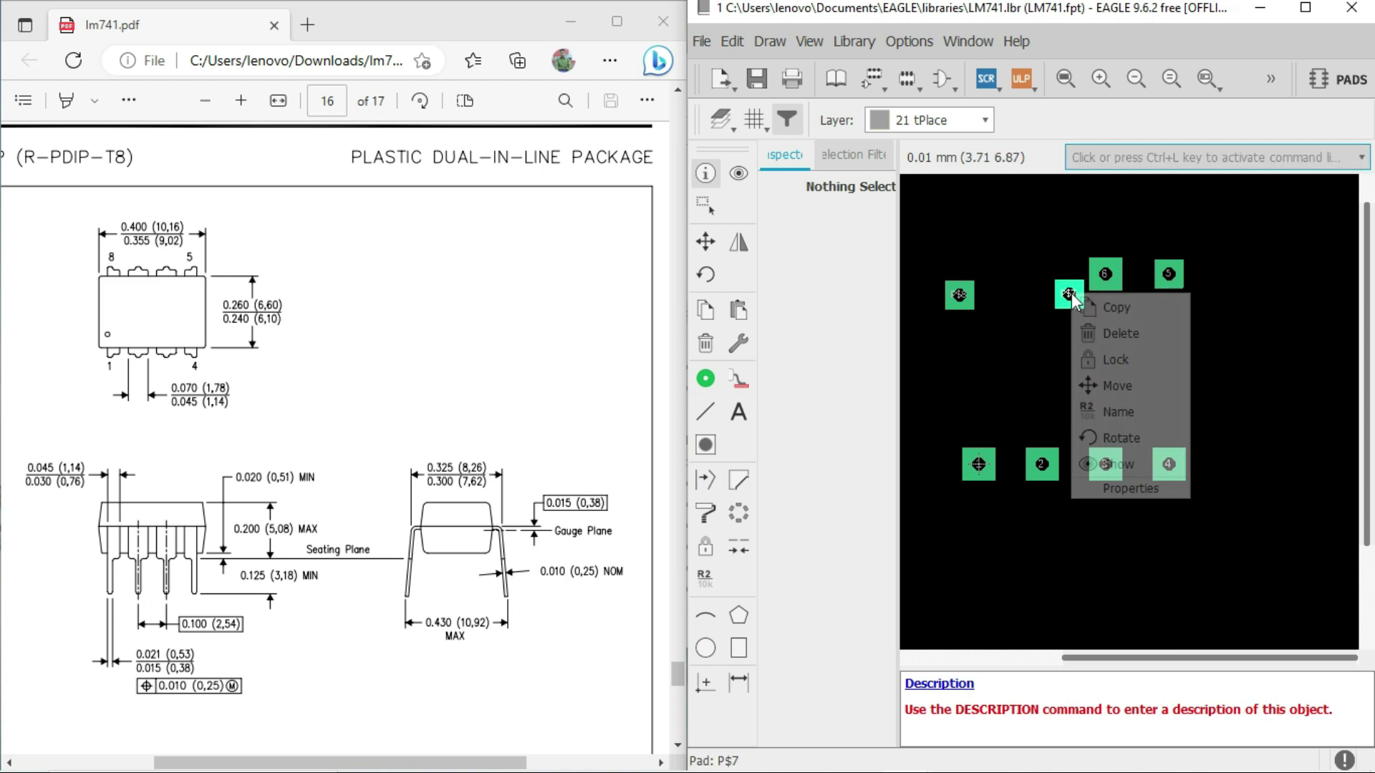
{"action": "left_click", "coordinate": [1145, 489]}
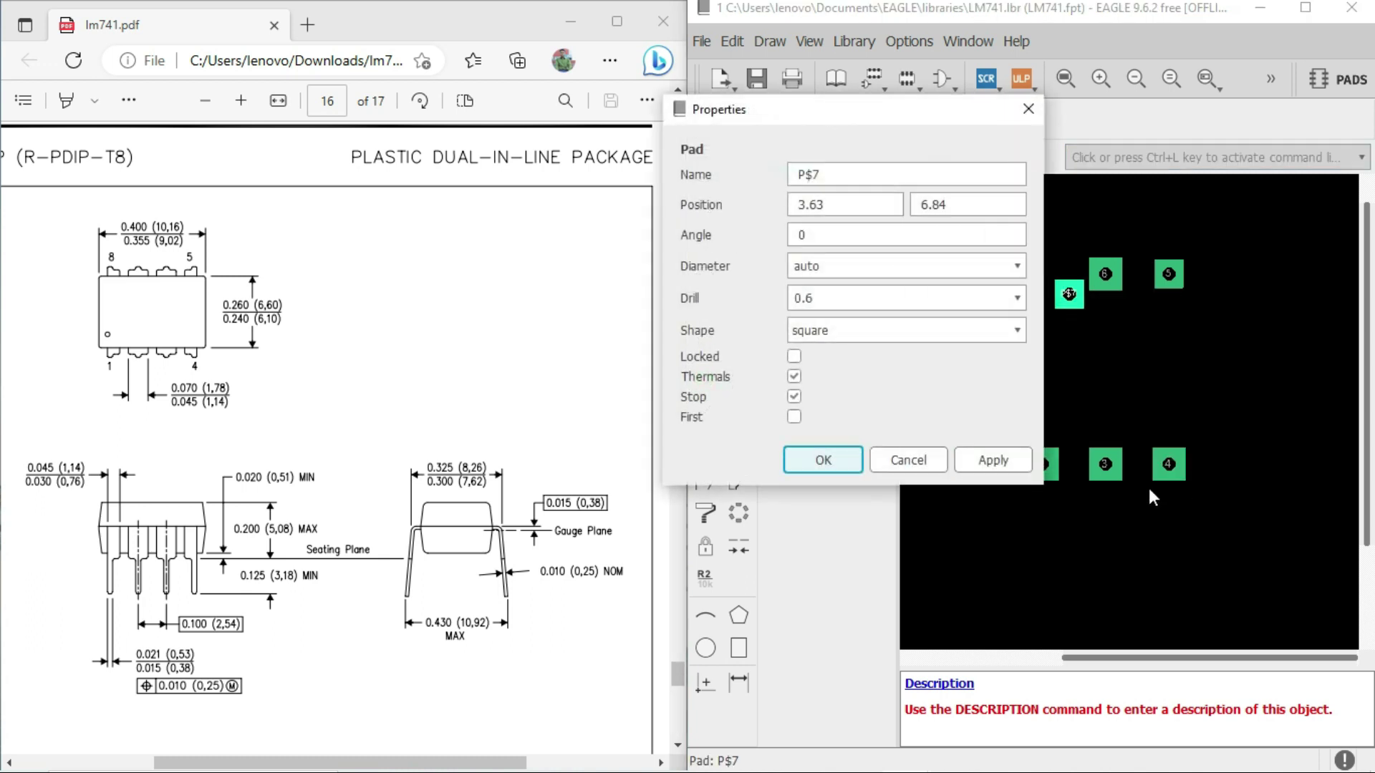
{"action": "double_click", "coordinate": [839, 175]}
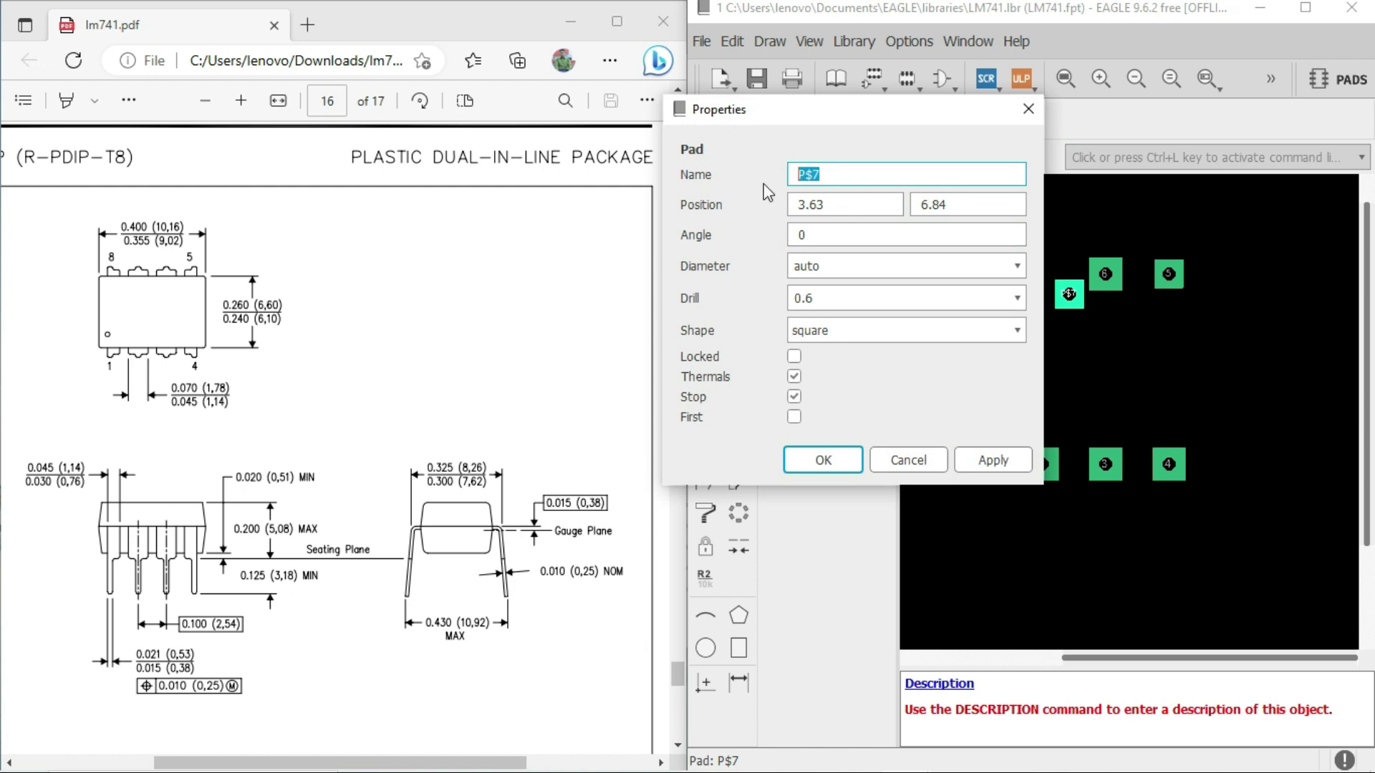
{"action": "type", "text": "7"}
{"action": "left_click_drag", "start_coordinate": [969, 205], "coordinate": [910, 208]}
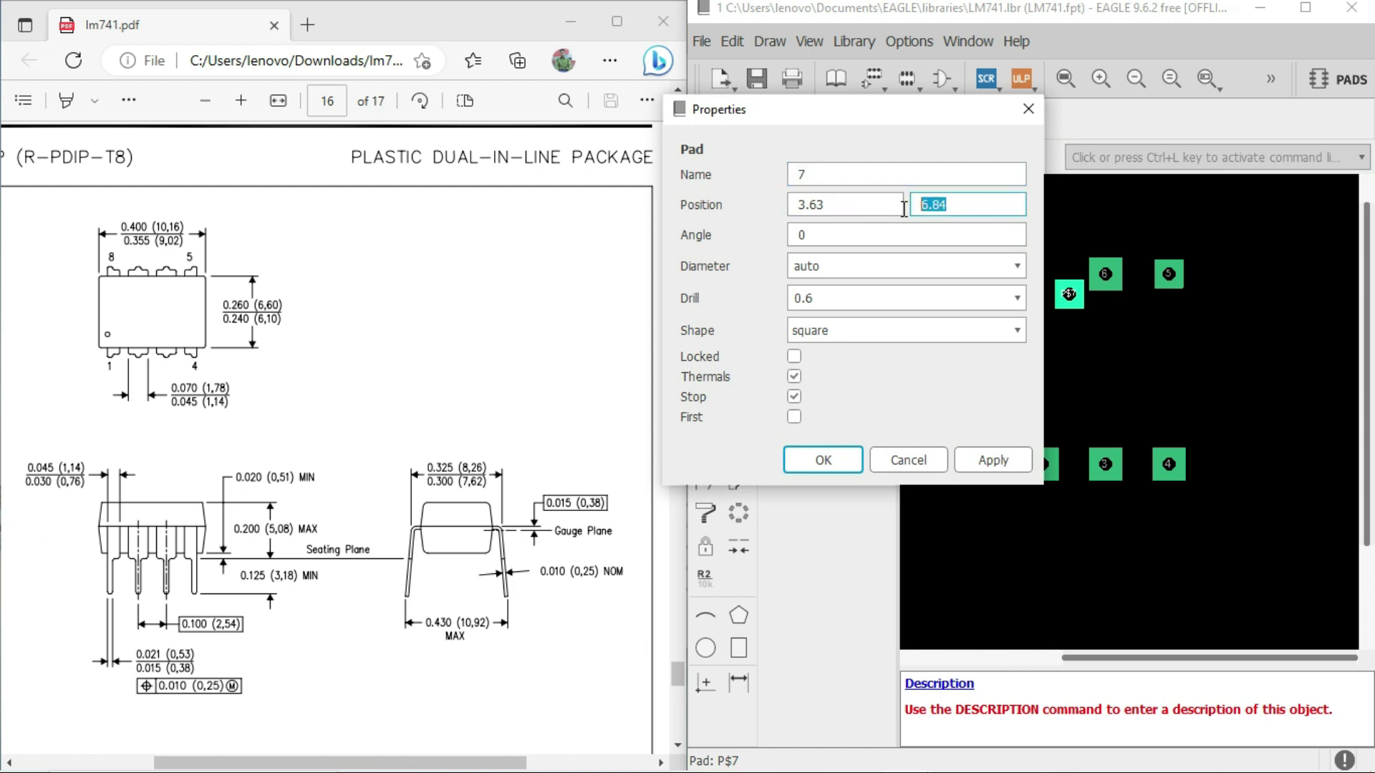
{"action": "type", "text": "7.62"}
{"action": "left_click_drag", "start_coordinate": [895, 205], "coordinate": [788, 205]}
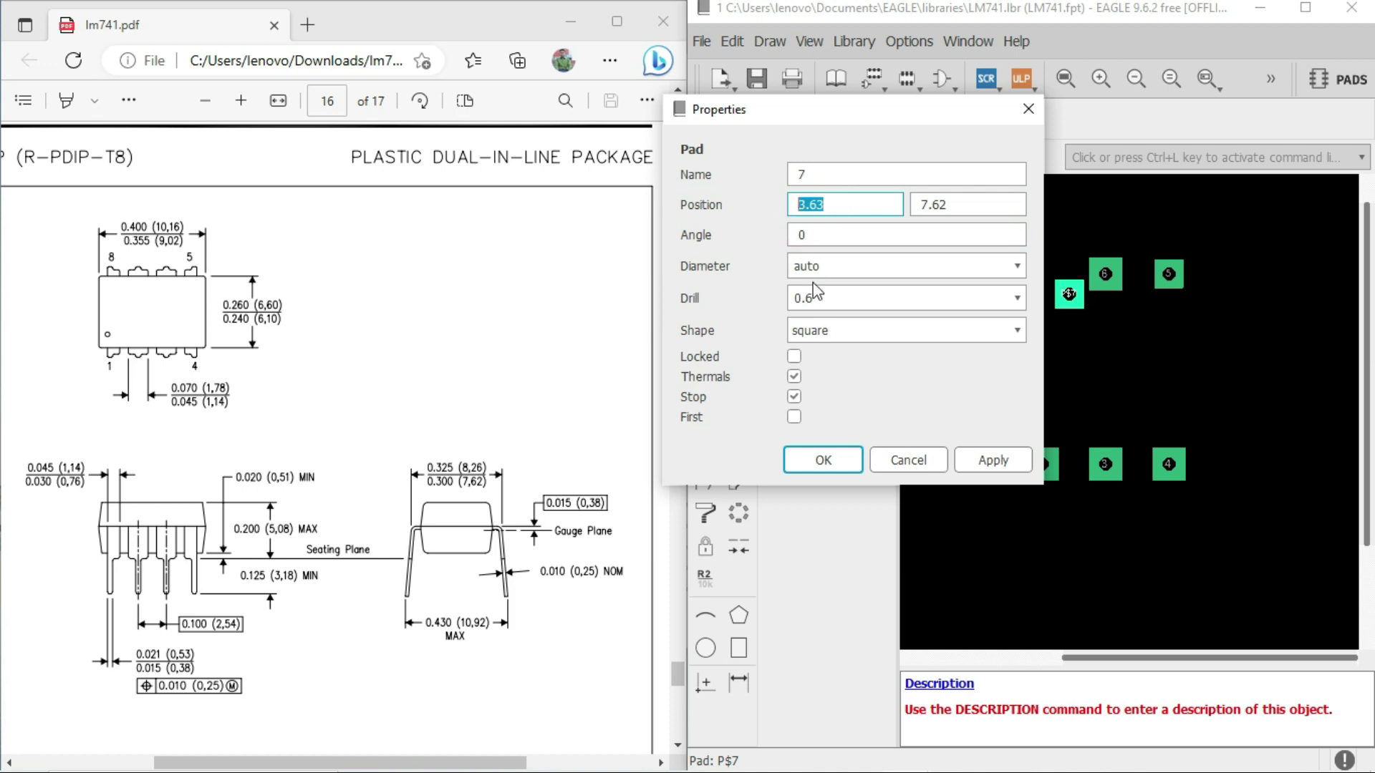
{"action": "type", "text": "2.54"}
Set pad 7's diameter to 1.27 mm and apply the properties
{"action": "left_click", "coordinate": [1018, 265]}
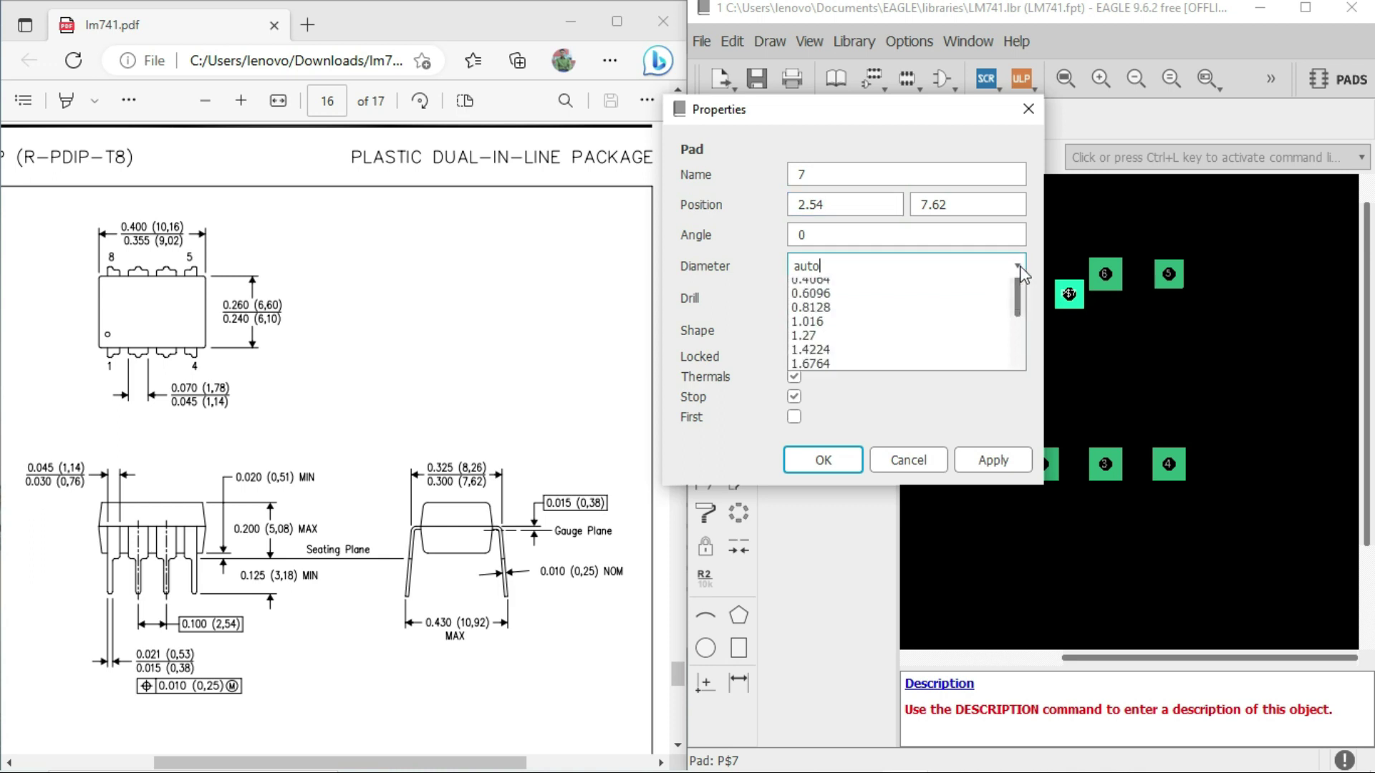
{"action": "left_click", "coordinate": [892, 385]}
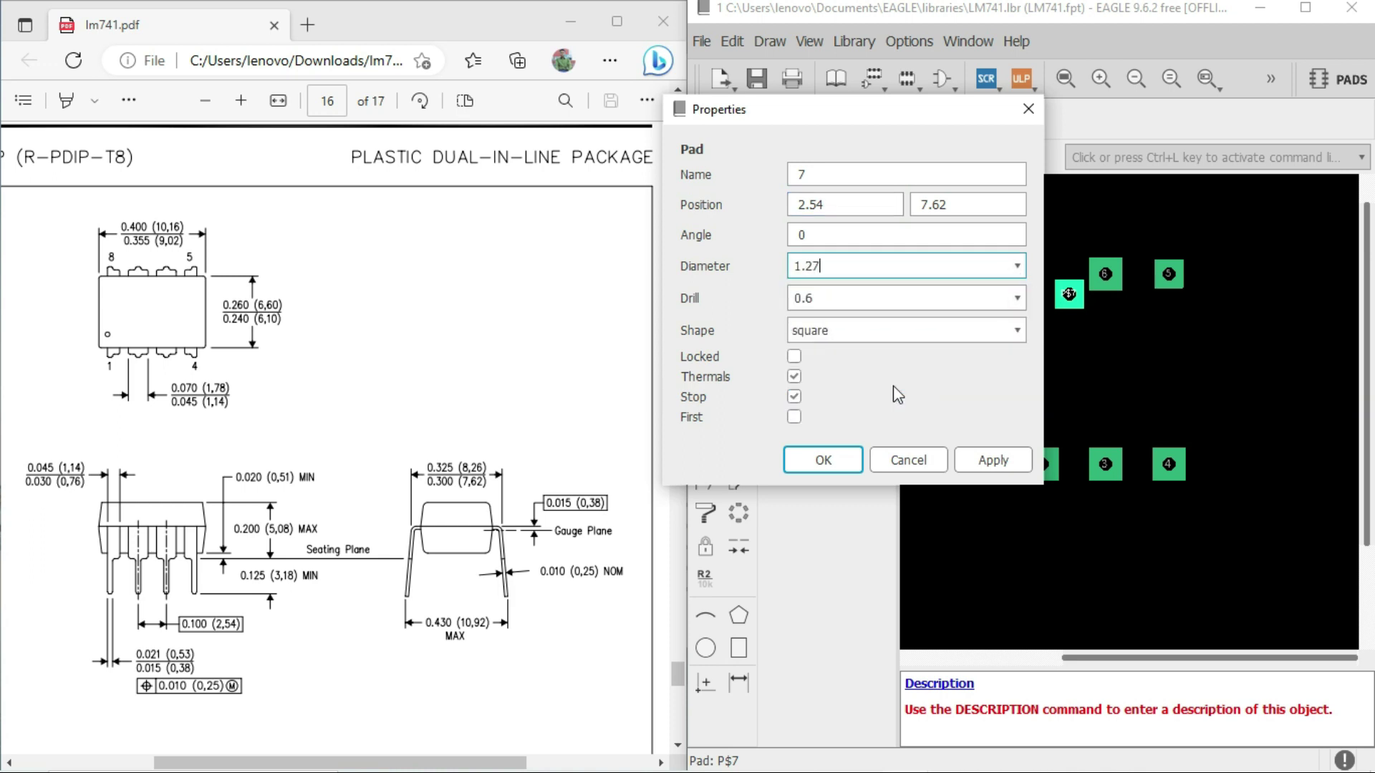
{"action": "left_click", "coordinate": [994, 462]}
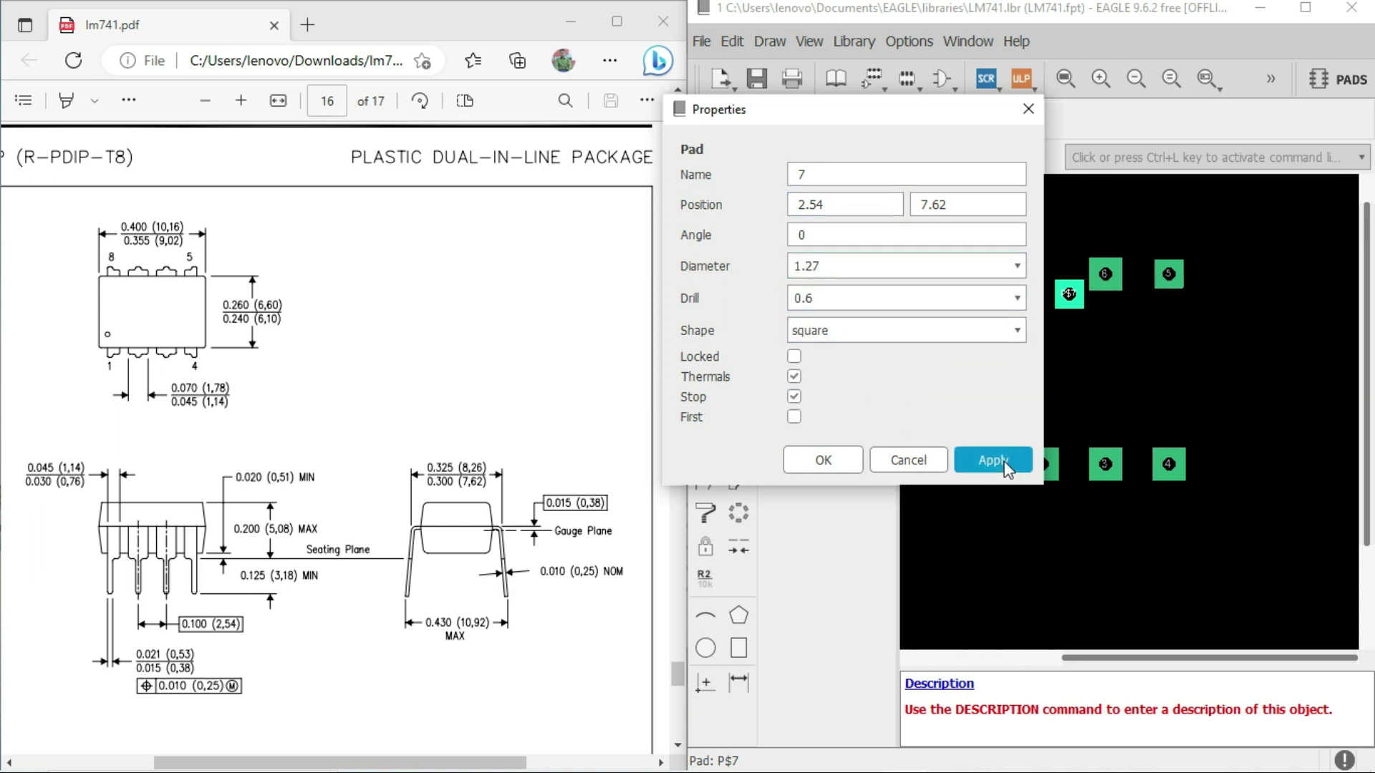
{"action": "left_click", "coordinate": [820, 460]}
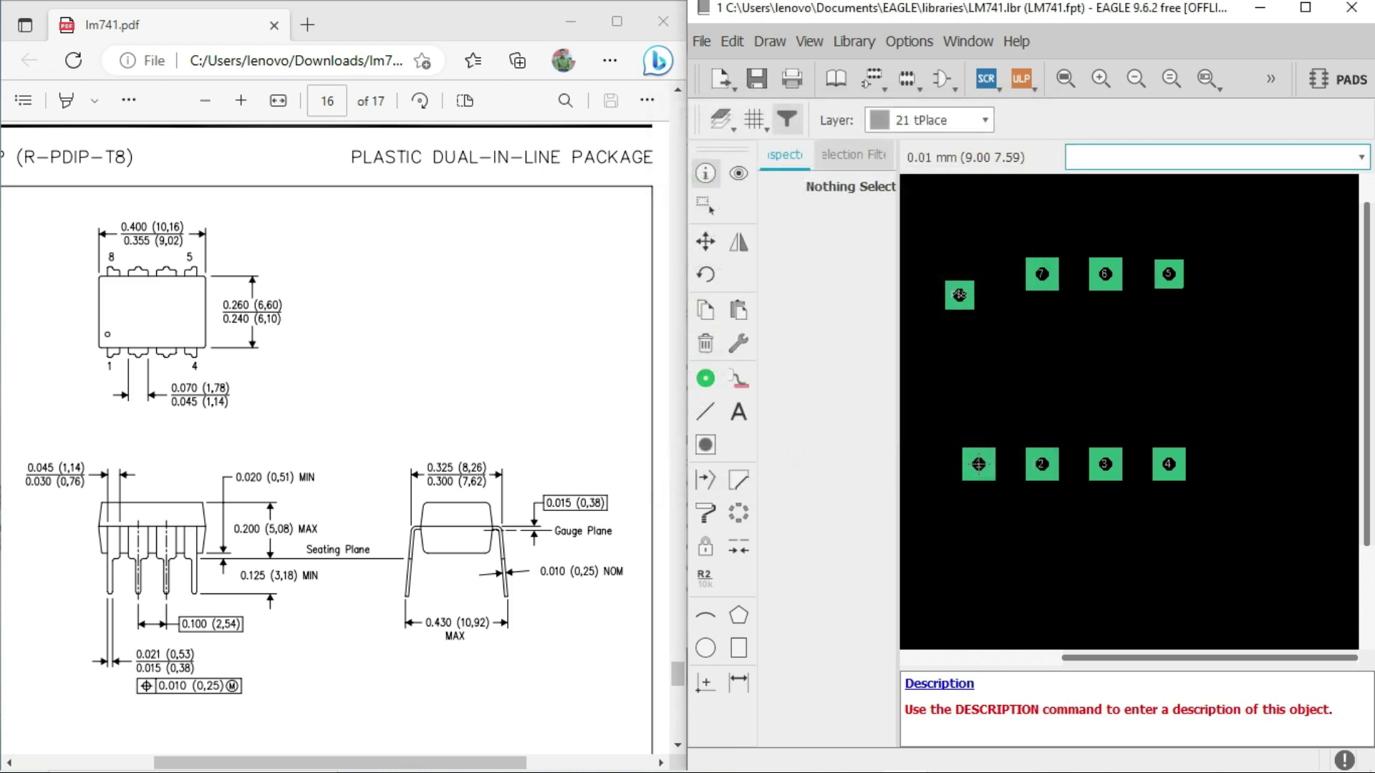
Rename the remaining upper-row pad to 8 and set its position to X 0, Y 7.62 mm
{"action": "right_click", "coordinate": [960, 294]}
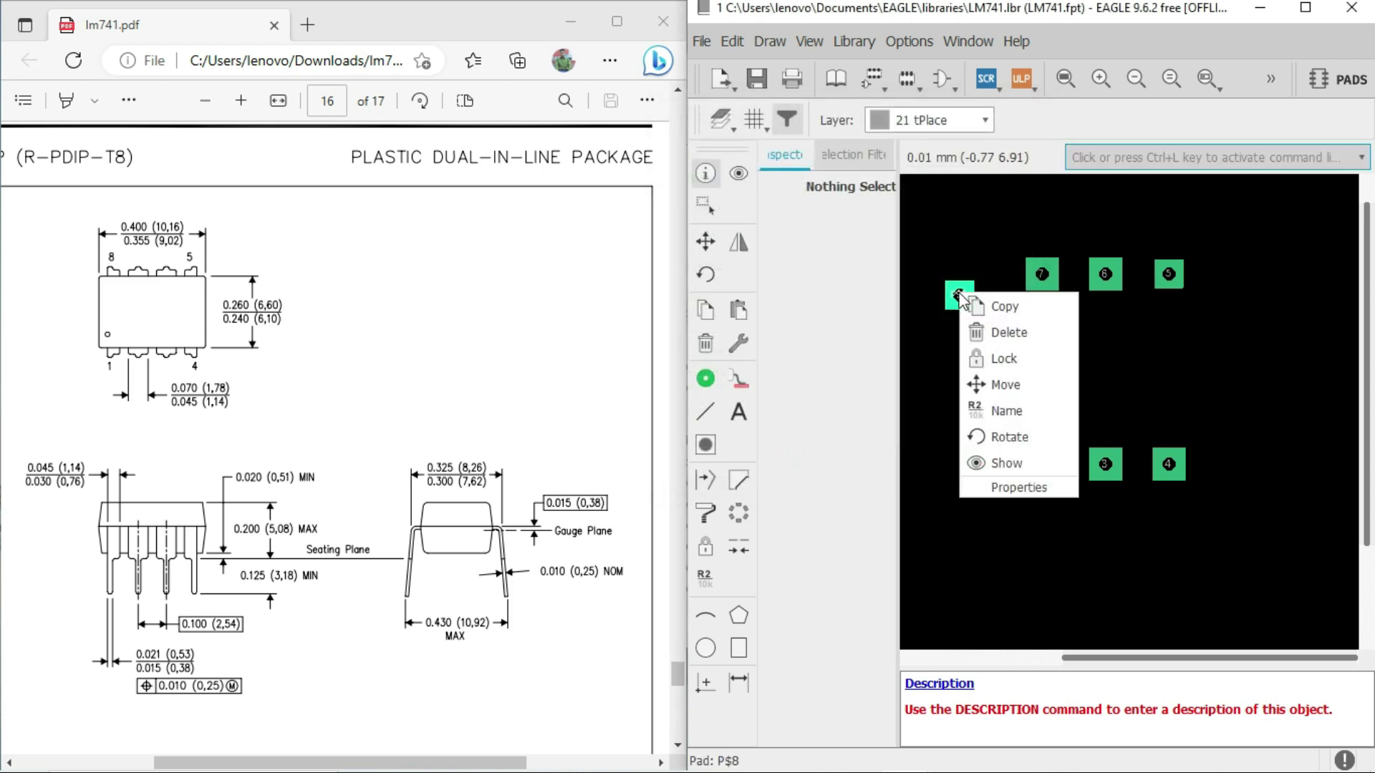
{"action": "left_click", "coordinate": [1024, 490]}
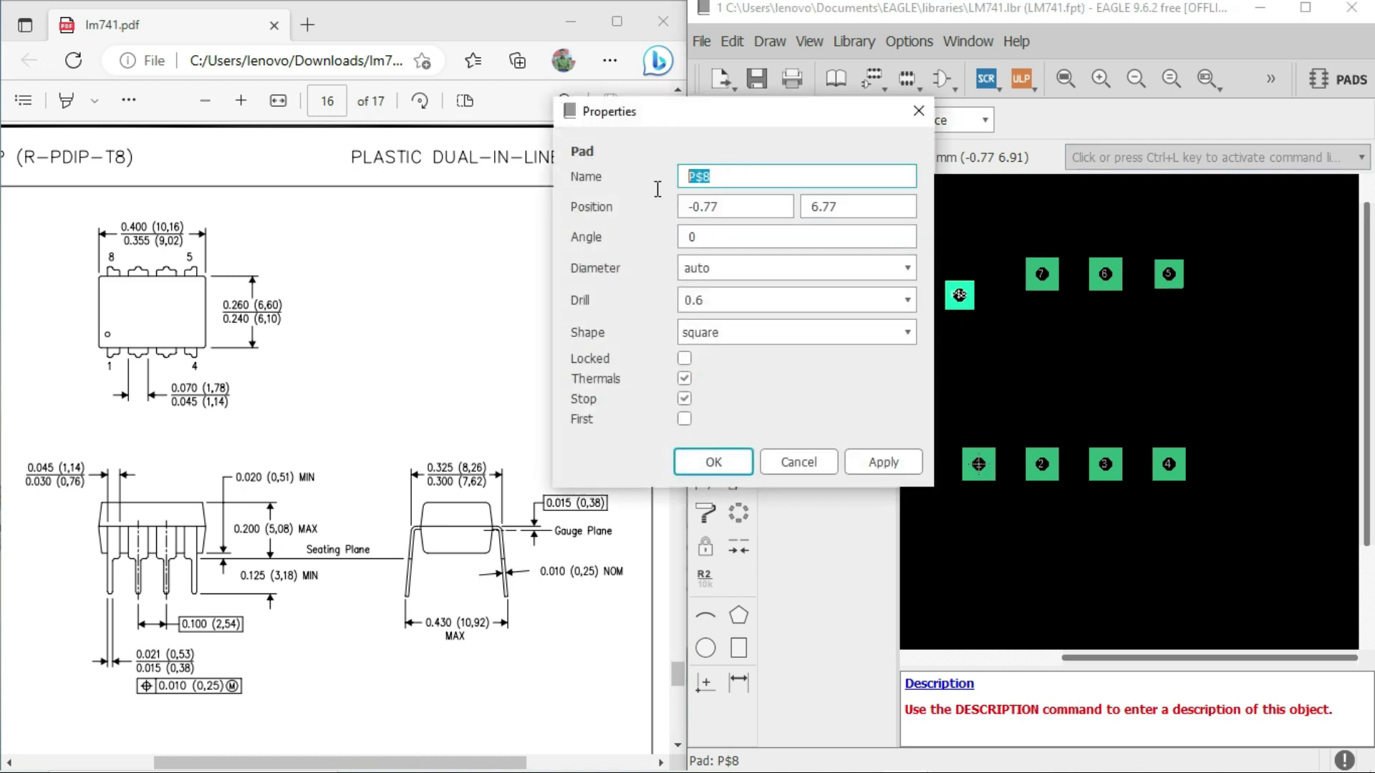
{"action": "type", "text": "8"}
{"action": "left_click", "coordinate": [841, 204]}
{"action": "left_click_drag", "start_coordinate": [840, 204], "coordinate": [793, 210]}
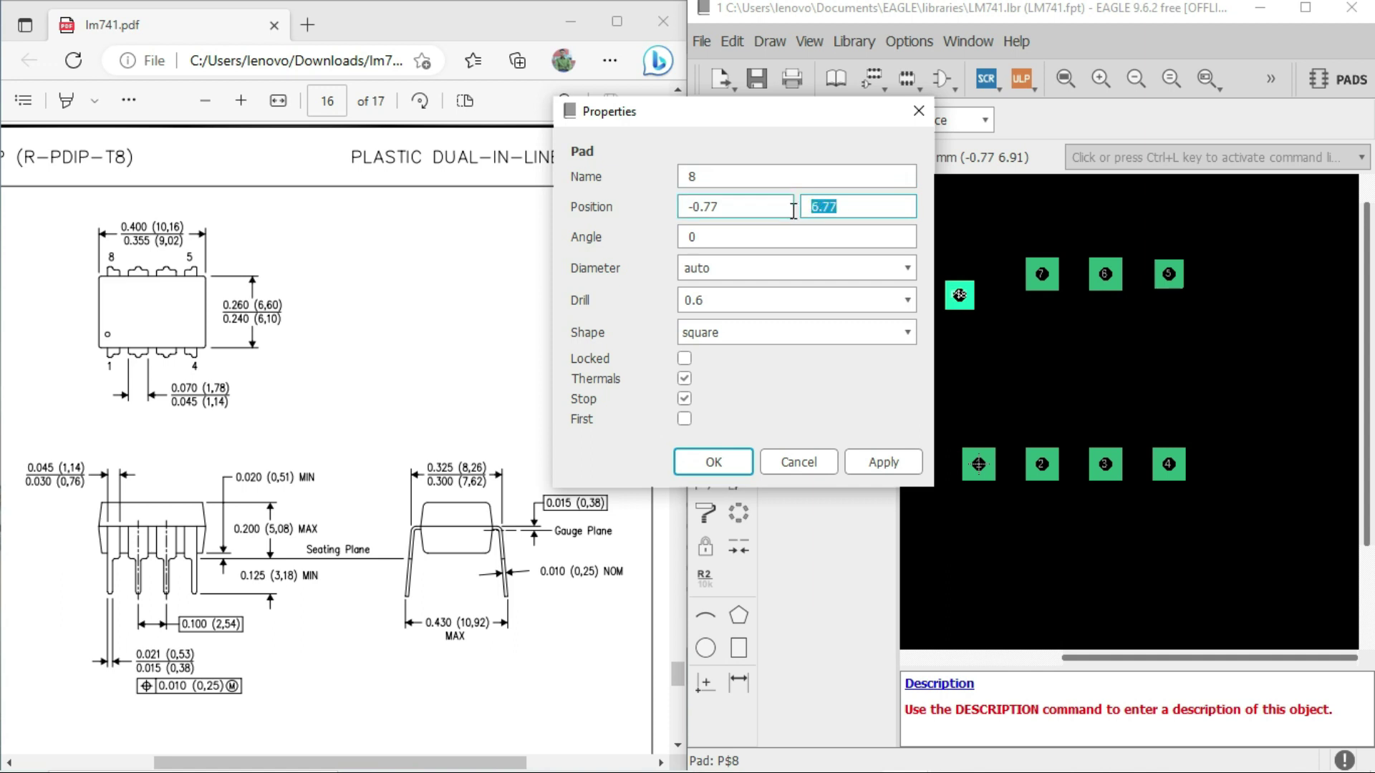
{"action": "type", "text": "7.62"}
{"action": "left_click_drag", "start_coordinate": [728, 210], "coordinate": [664, 215]}
{"action": "type", "text": "0"}
Set pad 8's diameter to 1.27 mm and apply the properties
{"action": "left_click", "coordinate": [909, 268]}
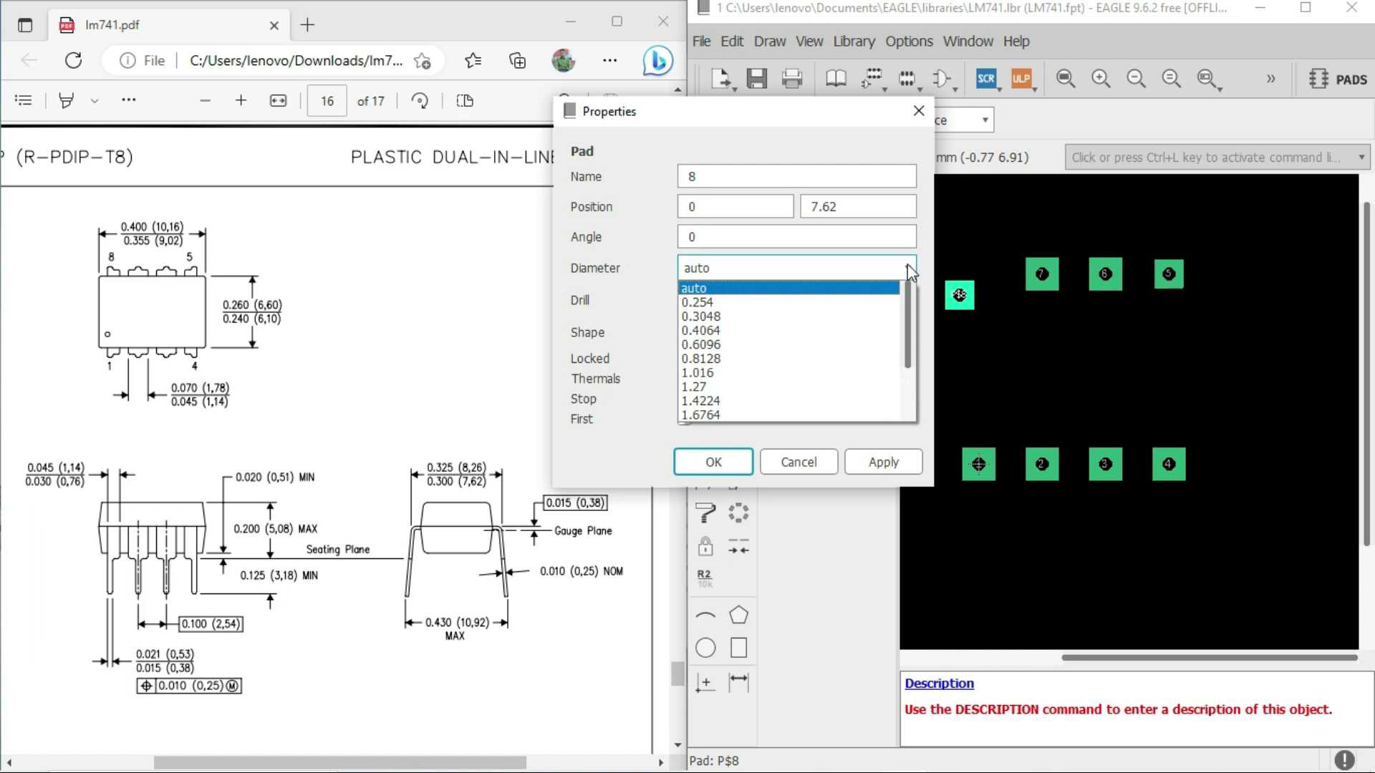
{"action": "left_click", "coordinate": [778, 387]}
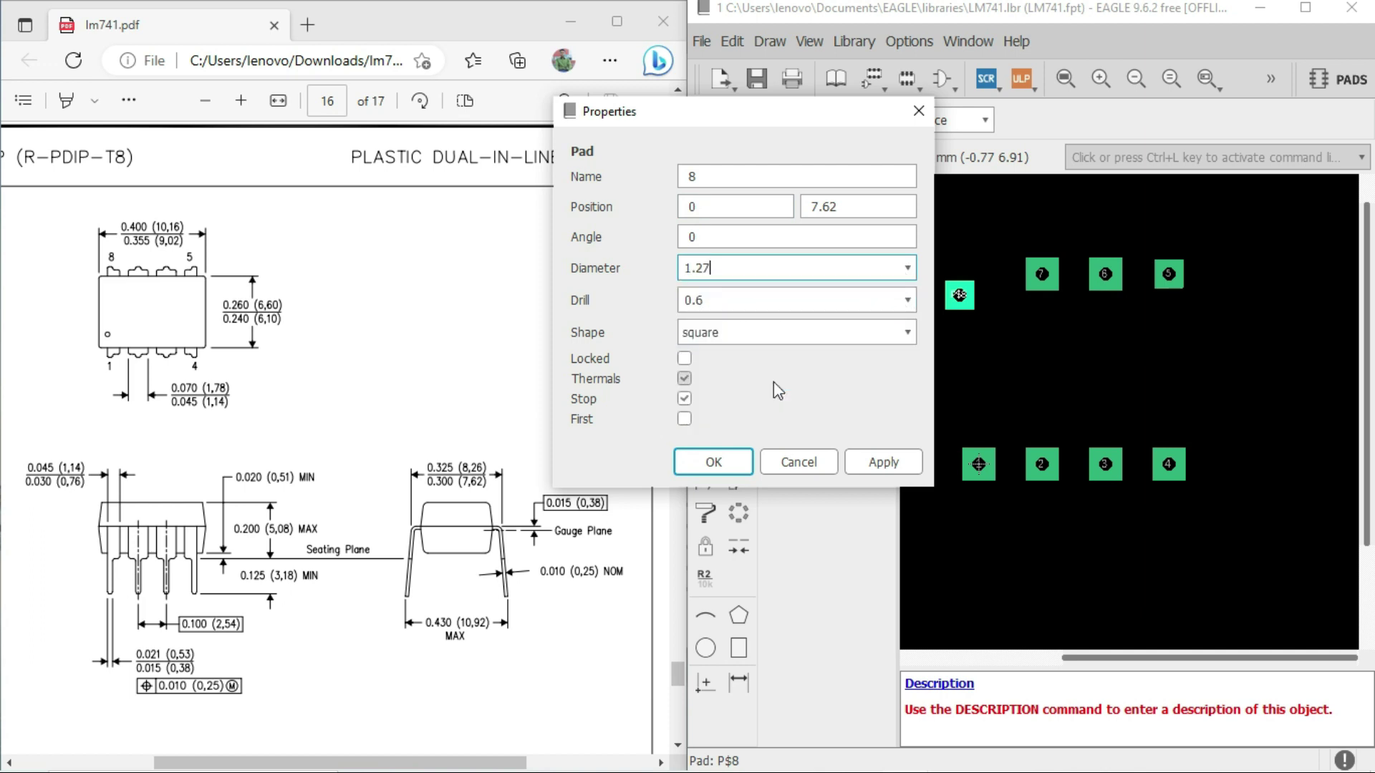
{"action": "left_click", "coordinate": [887, 464]}
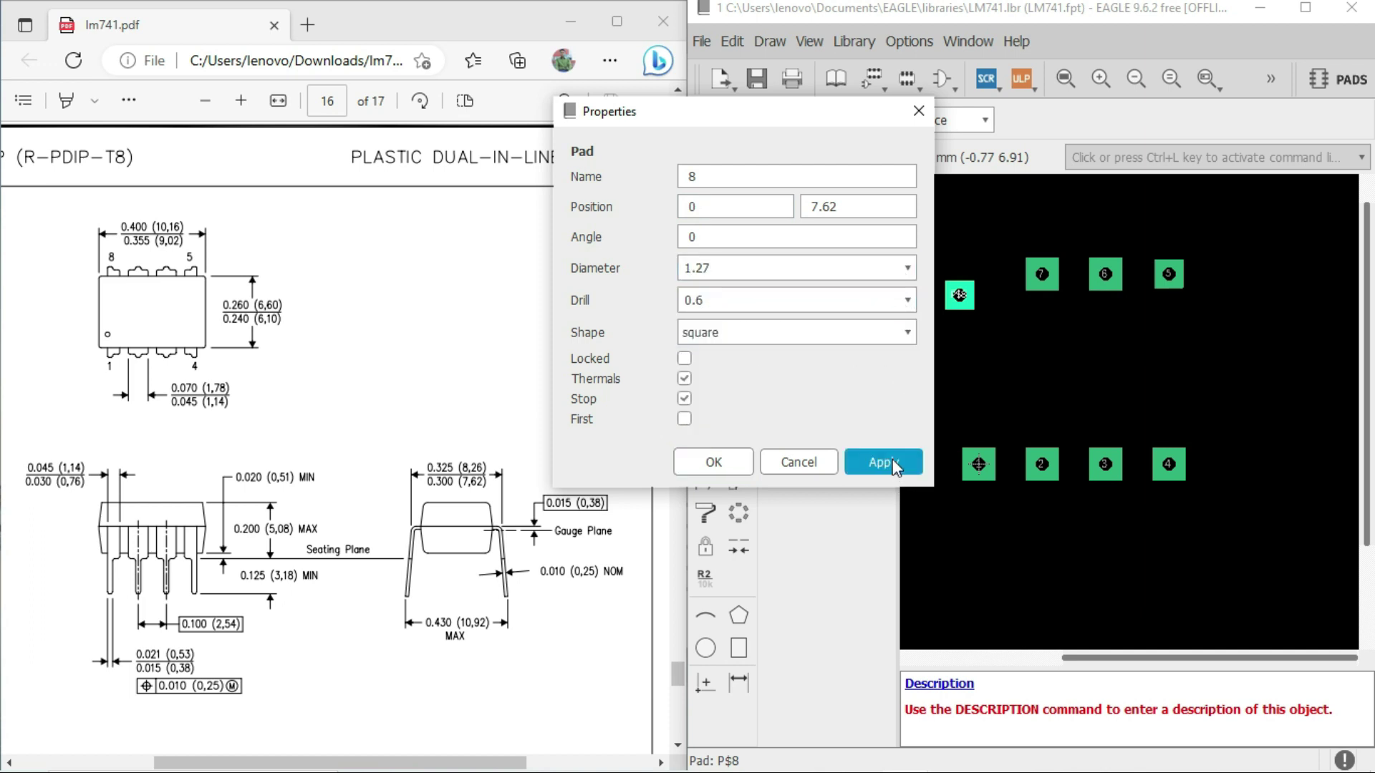
{"action": "left_click", "coordinate": [749, 459]}
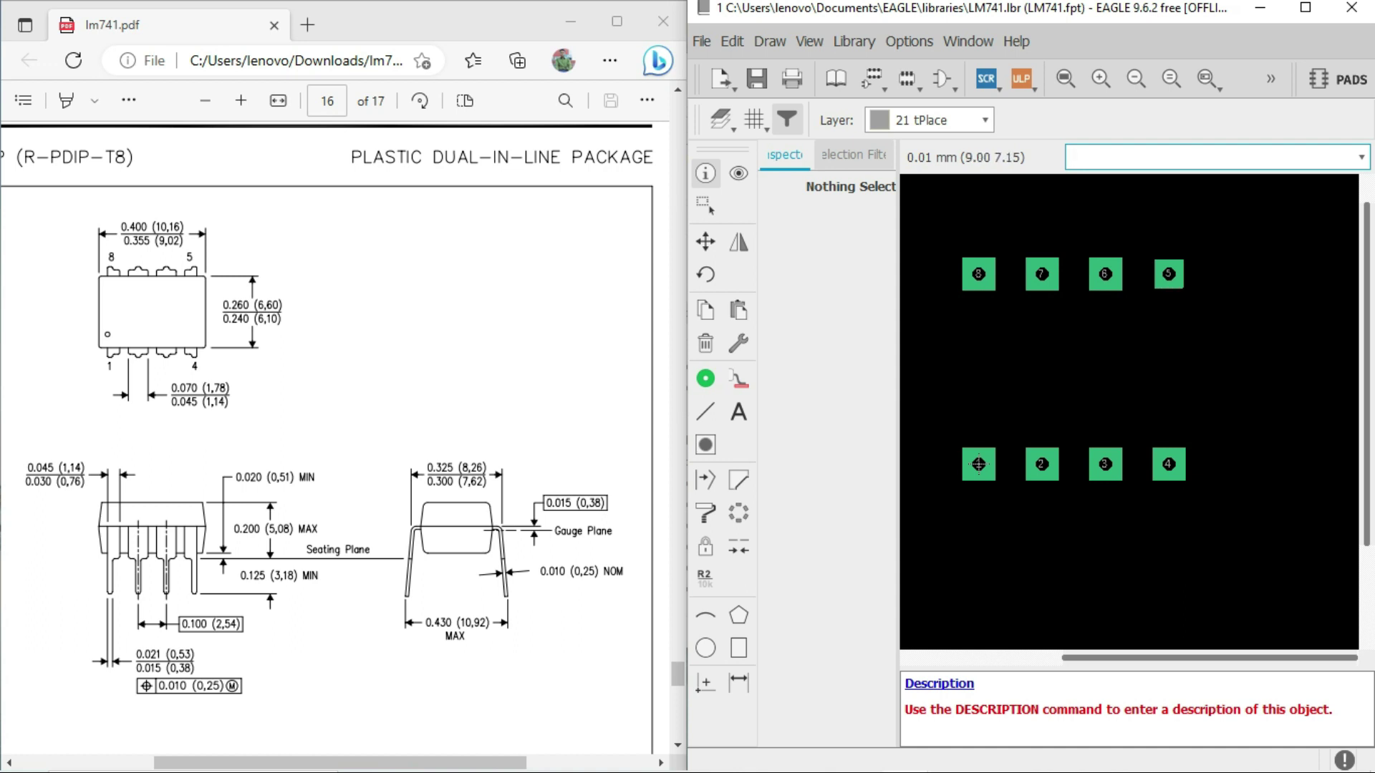
Set pad 5's diameter to 1.27 mm and apply the properties
{"action": "right_click", "coordinate": [1169, 273]}
{"action": "left_click", "coordinate": [1236, 468]}
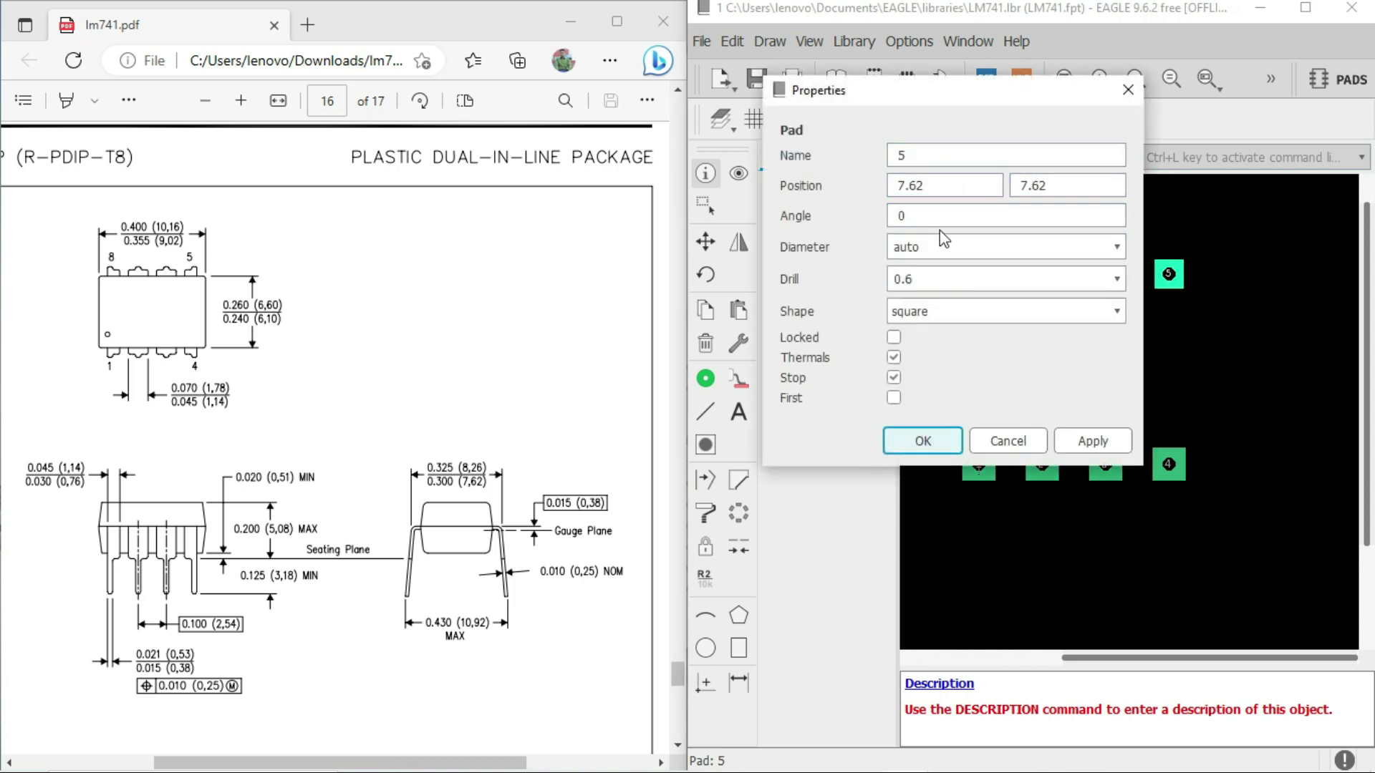
{"action": "left_click", "coordinate": [1115, 247]}
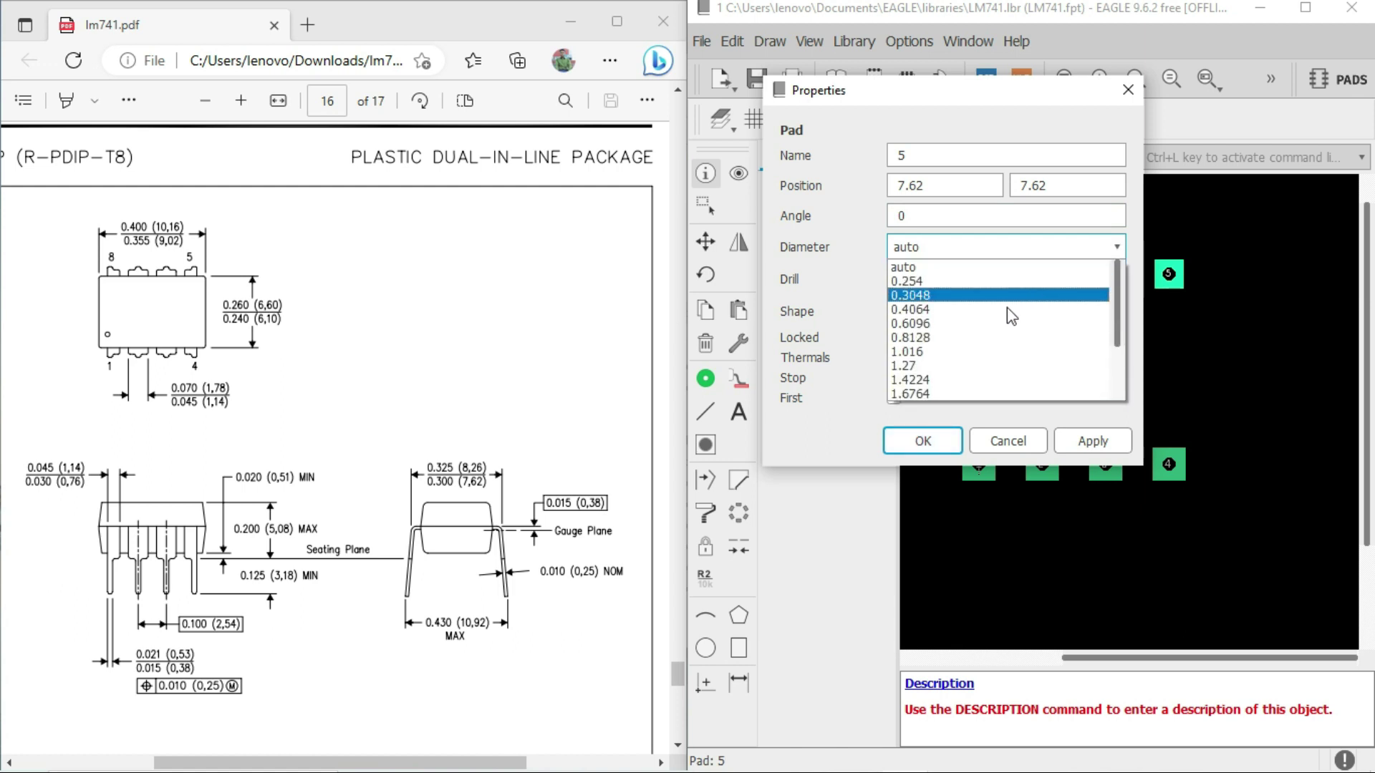
{"action": "left_click", "coordinate": [969, 365]}
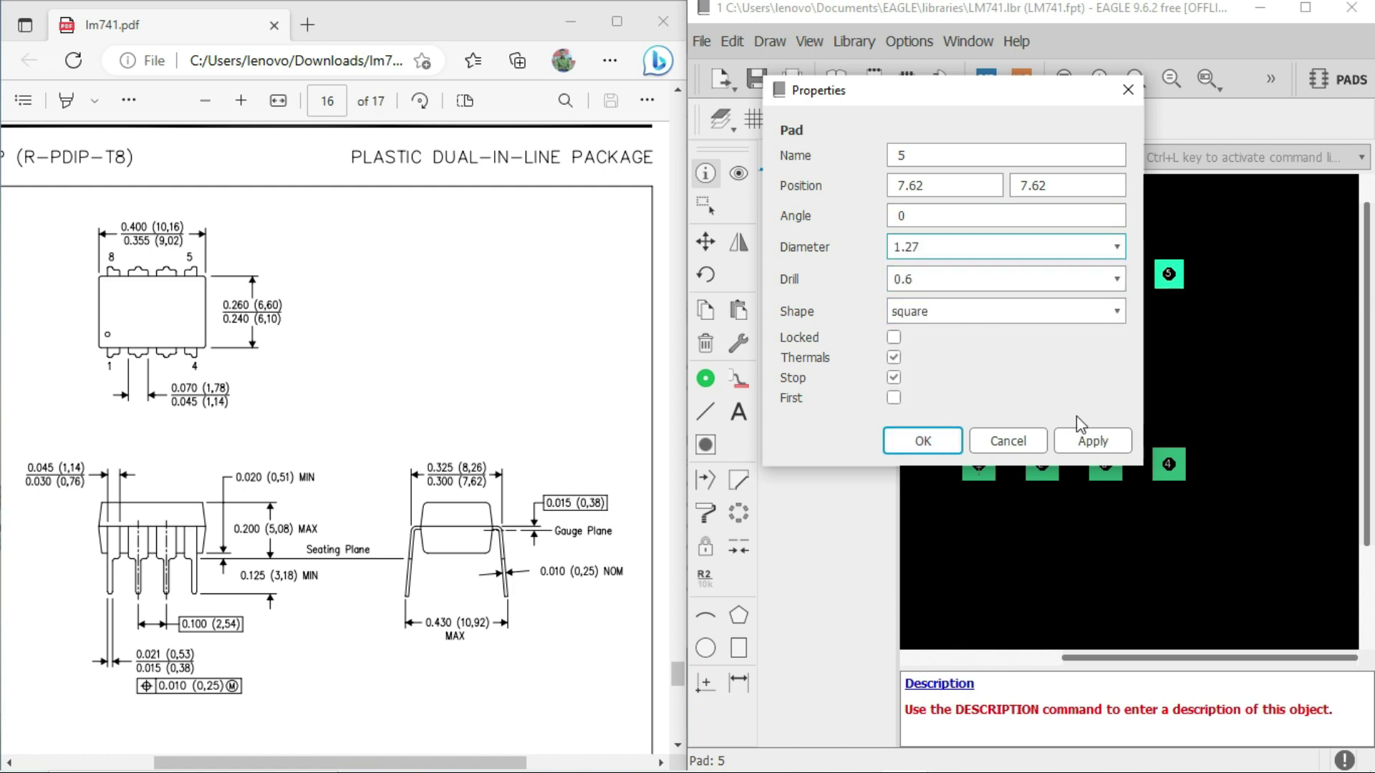
{"action": "left_click", "coordinate": [1093, 440]}
{"action": "left_click", "coordinate": [916, 439]}
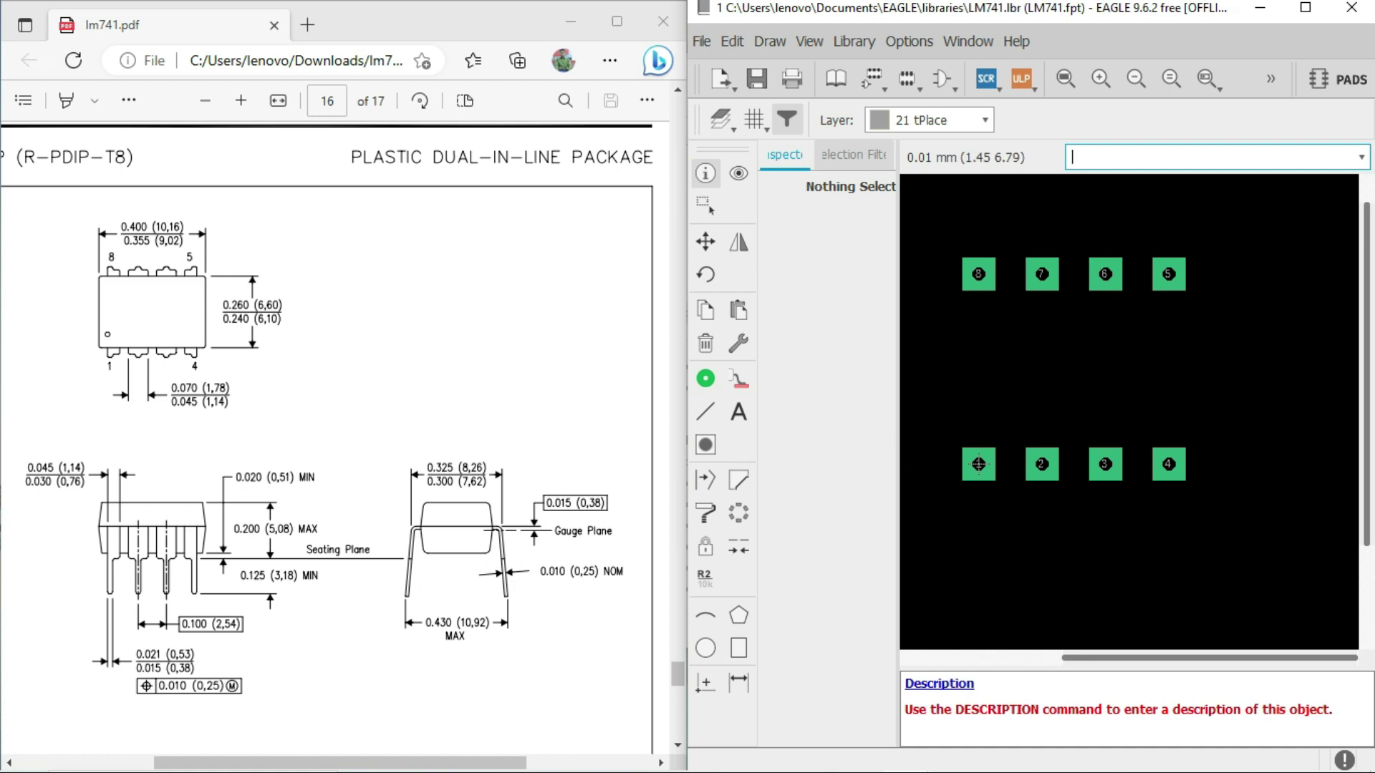
Set both the footprint grid size and the alternate grid size to 1 mm
{"action": "scroll", "coordinate": [978, 464], "scroll_direction": "down", "scroll_amount": 4}
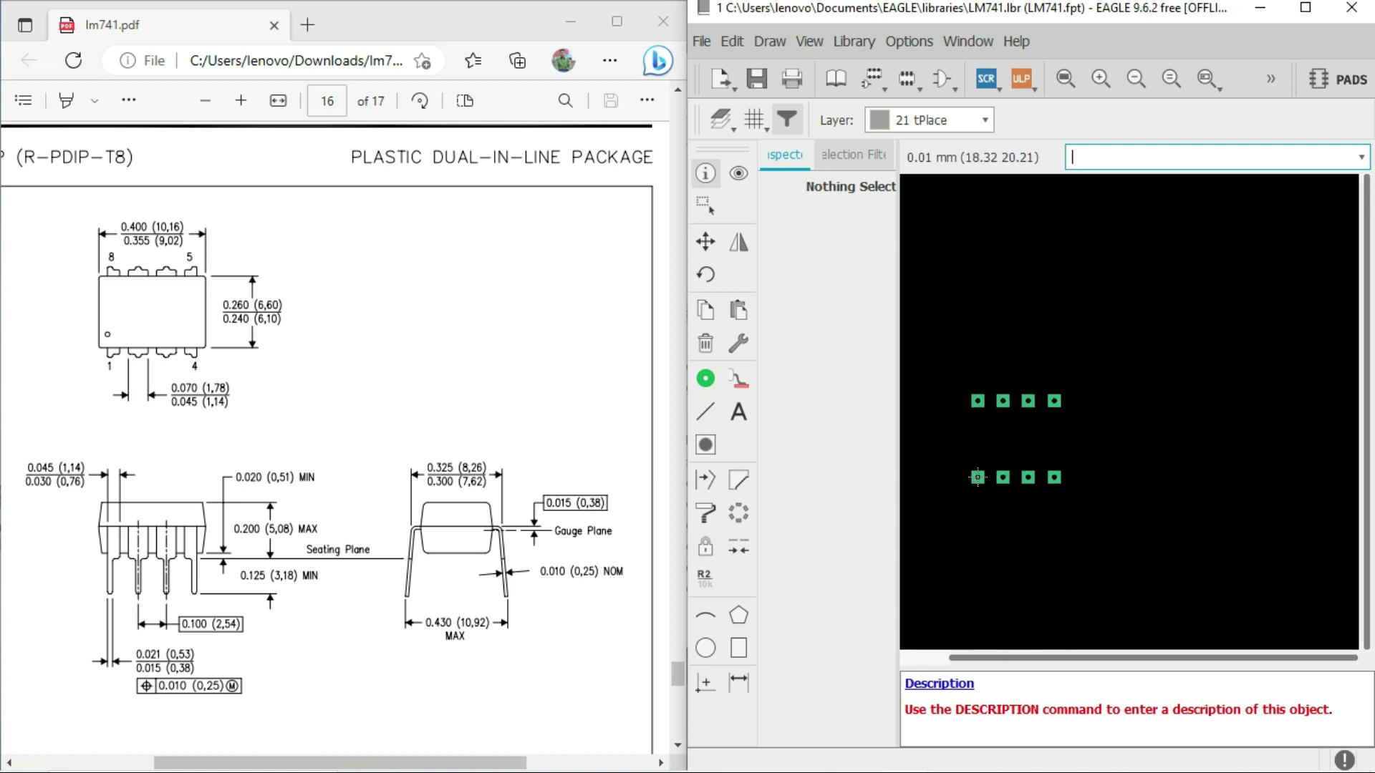
{"action": "scroll", "coordinate": [1003, 472], "scroll_direction": "up", "scroll_amount": 3}
{"action": "key", "text": "super+Up"}
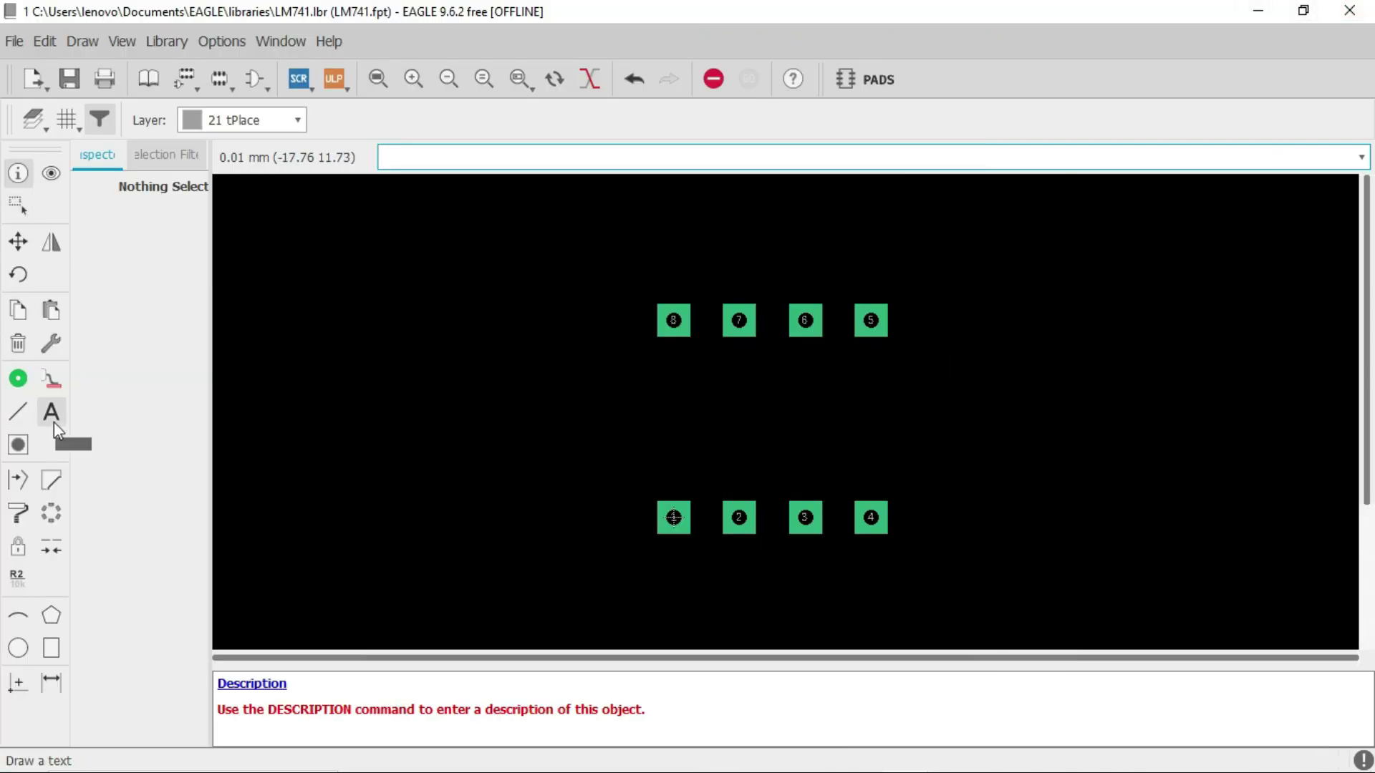
{"action": "left_click", "coordinate": [67, 118]}
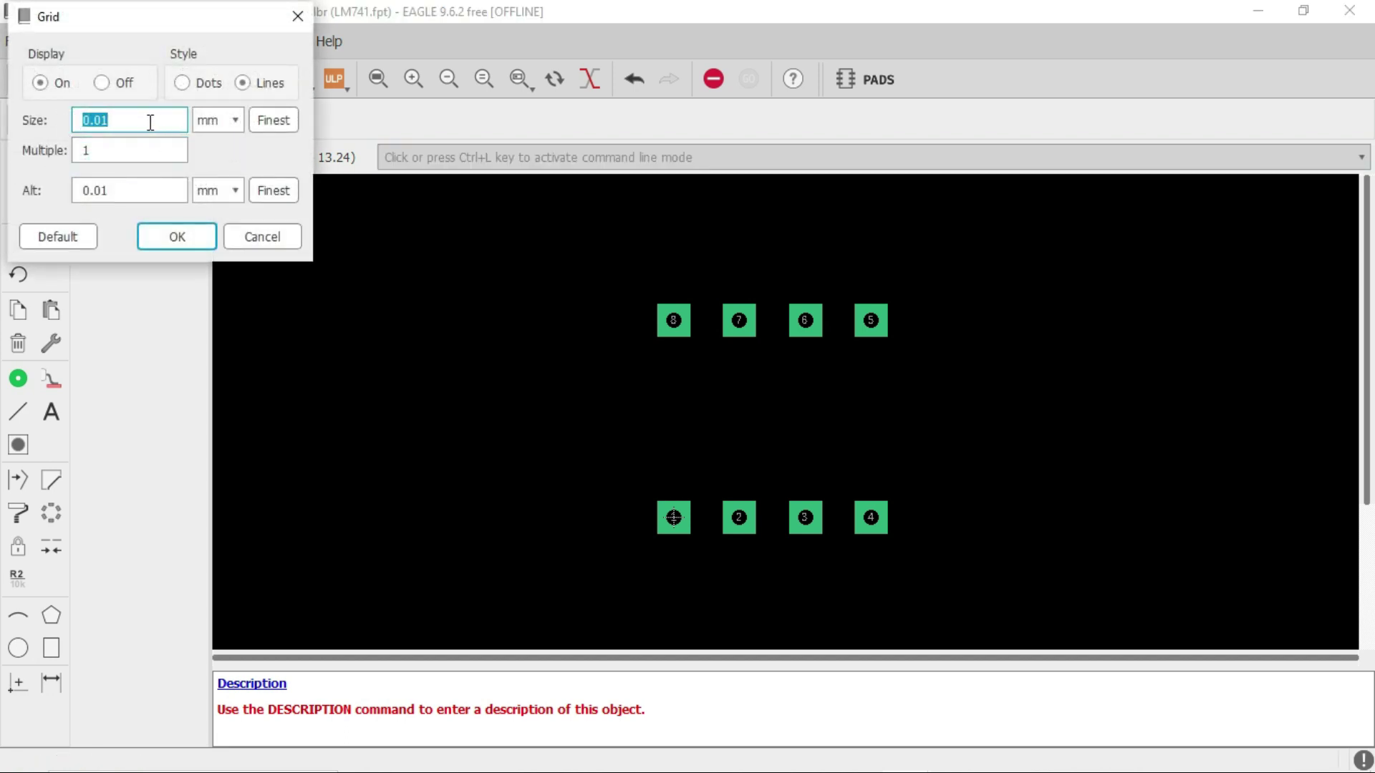
{"action": "type", "text": "1"}
{"action": "left_click", "coordinate": [117, 190]}
{"action": "left_click_drag", "start_coordinate": [117, 191], "coordinate": [68, 191]}
{"action": "type", "text": "1"}
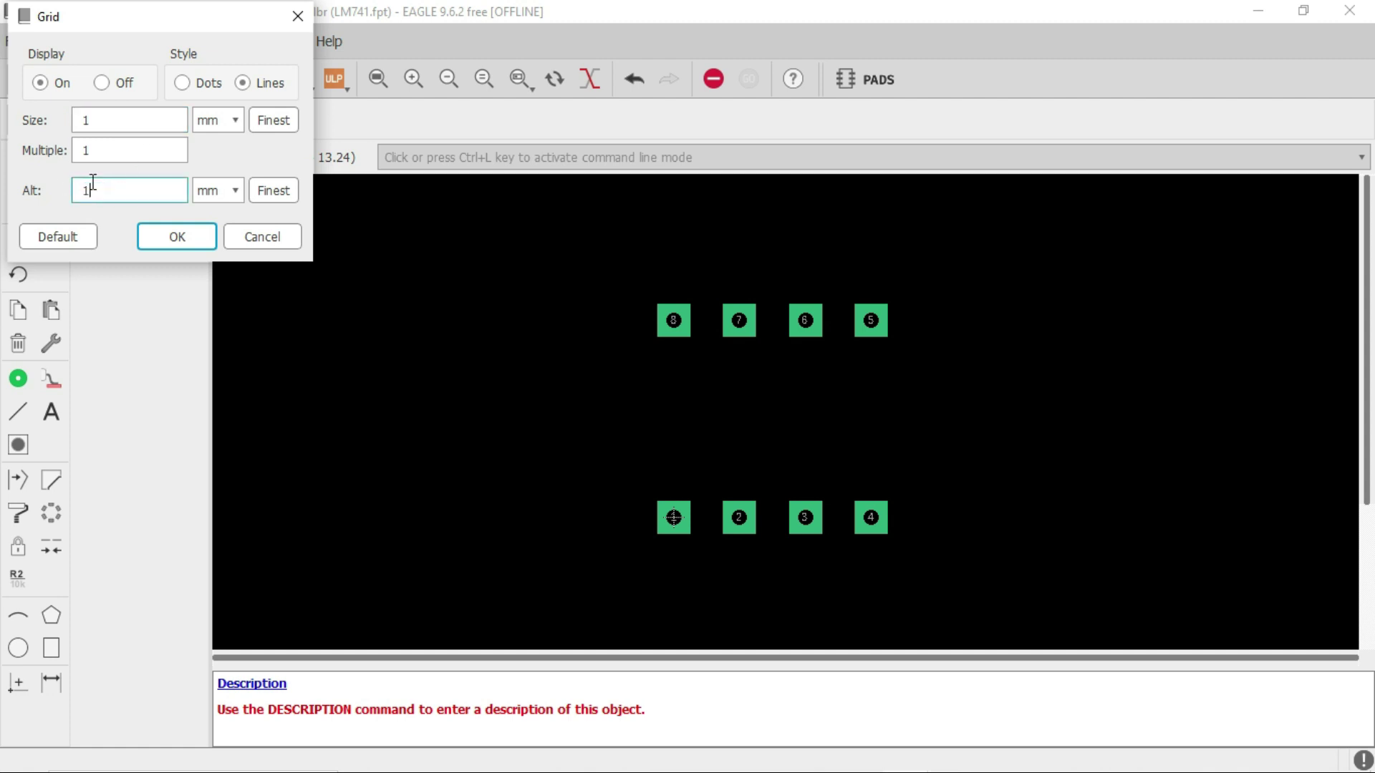
{"action": "left_click", "coordinate": [177, 236]}
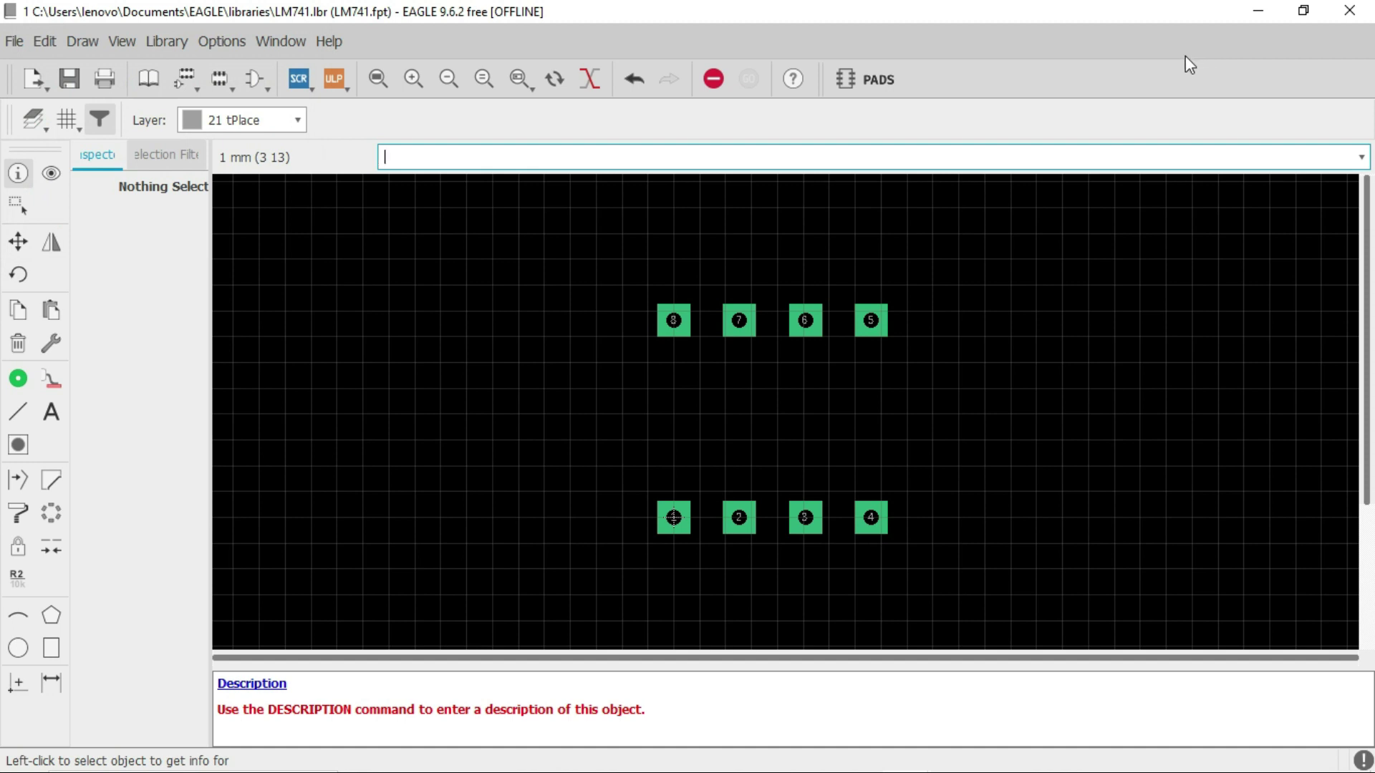
Check the package drawing and its notes in the LM741 datasheet beside the footprint
{"action": "key", "text": "super+Down"}
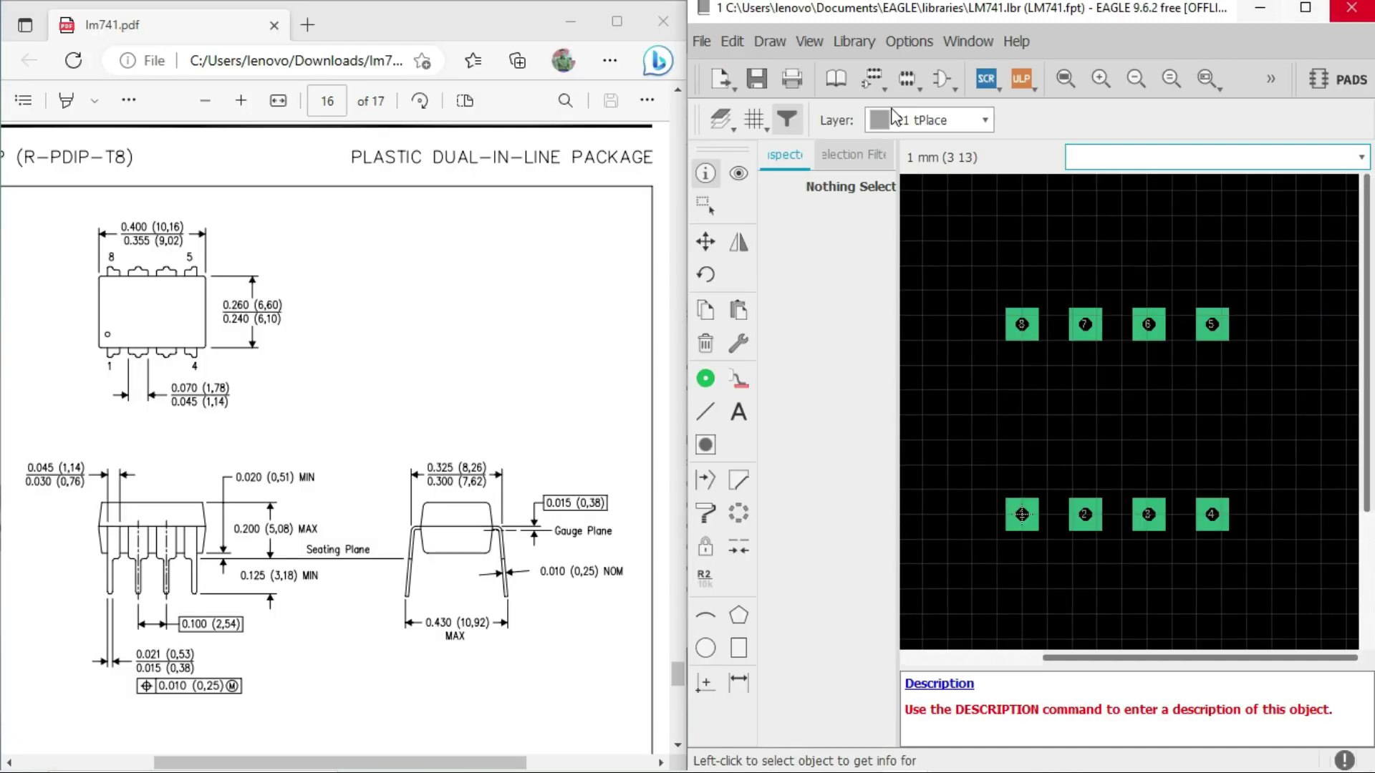
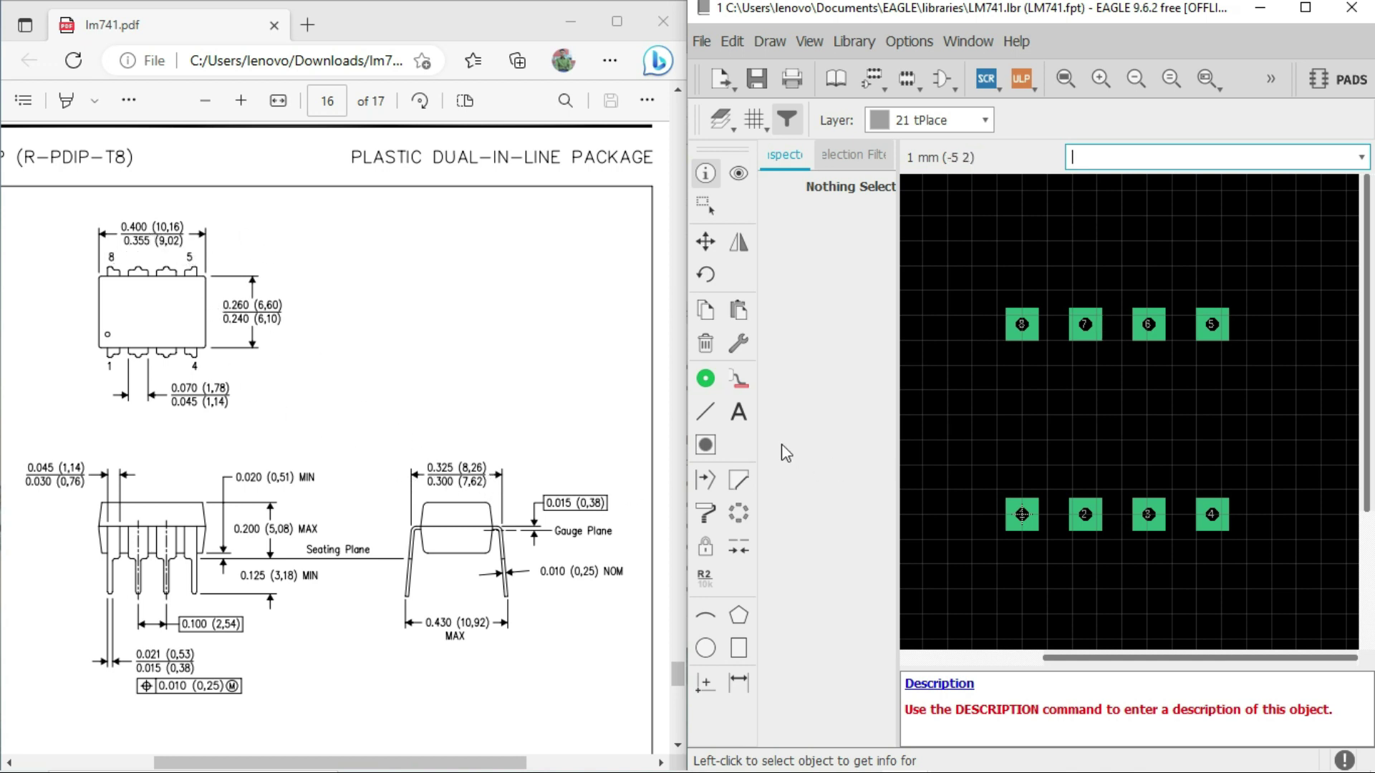
{"action": "scroll", "coordinate": [458, 463], "scroll_direction": "down", "scroll_amount": 3}
{"action": "scroll", "coordinate": [458, 464], "scroll_direction": "down", "scroll_amount": 3}
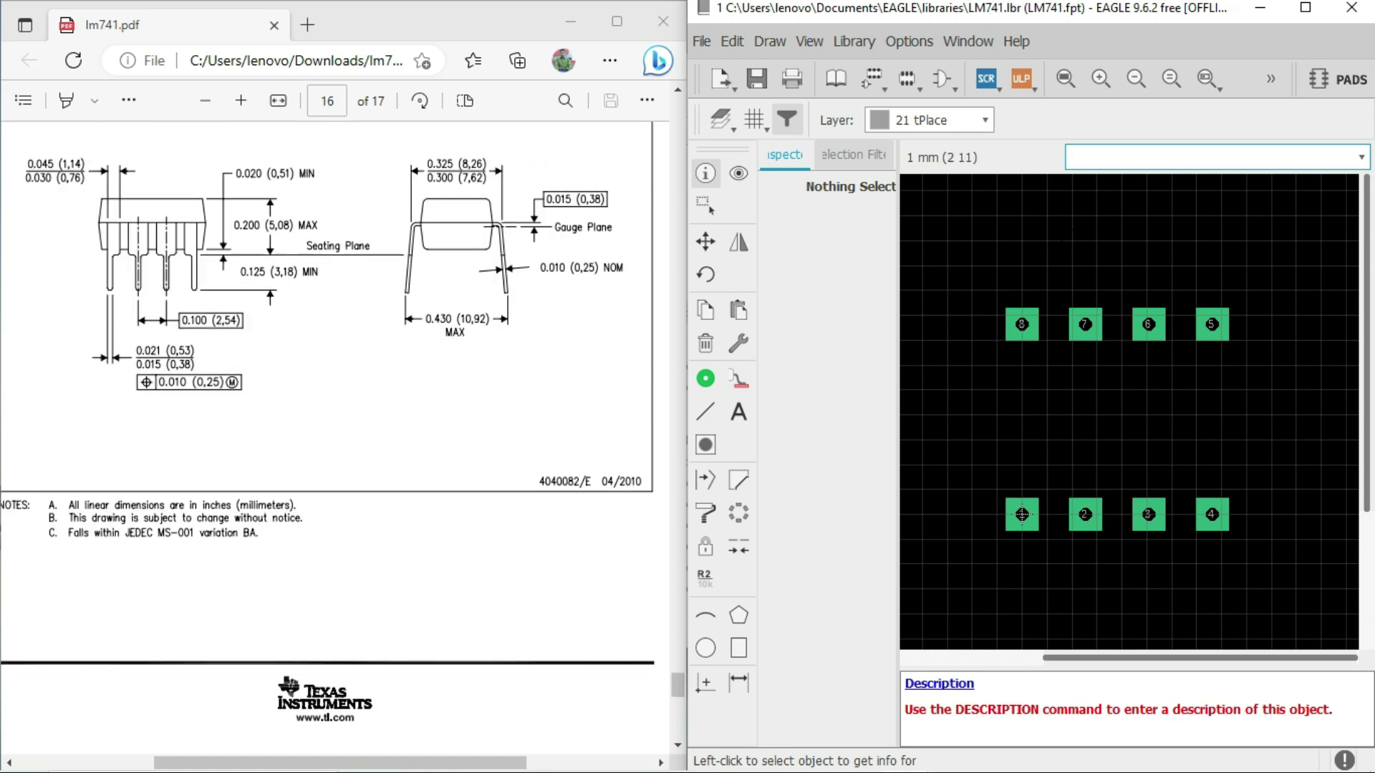
{"action": "left_click", "coordinate": [1304, 8]}
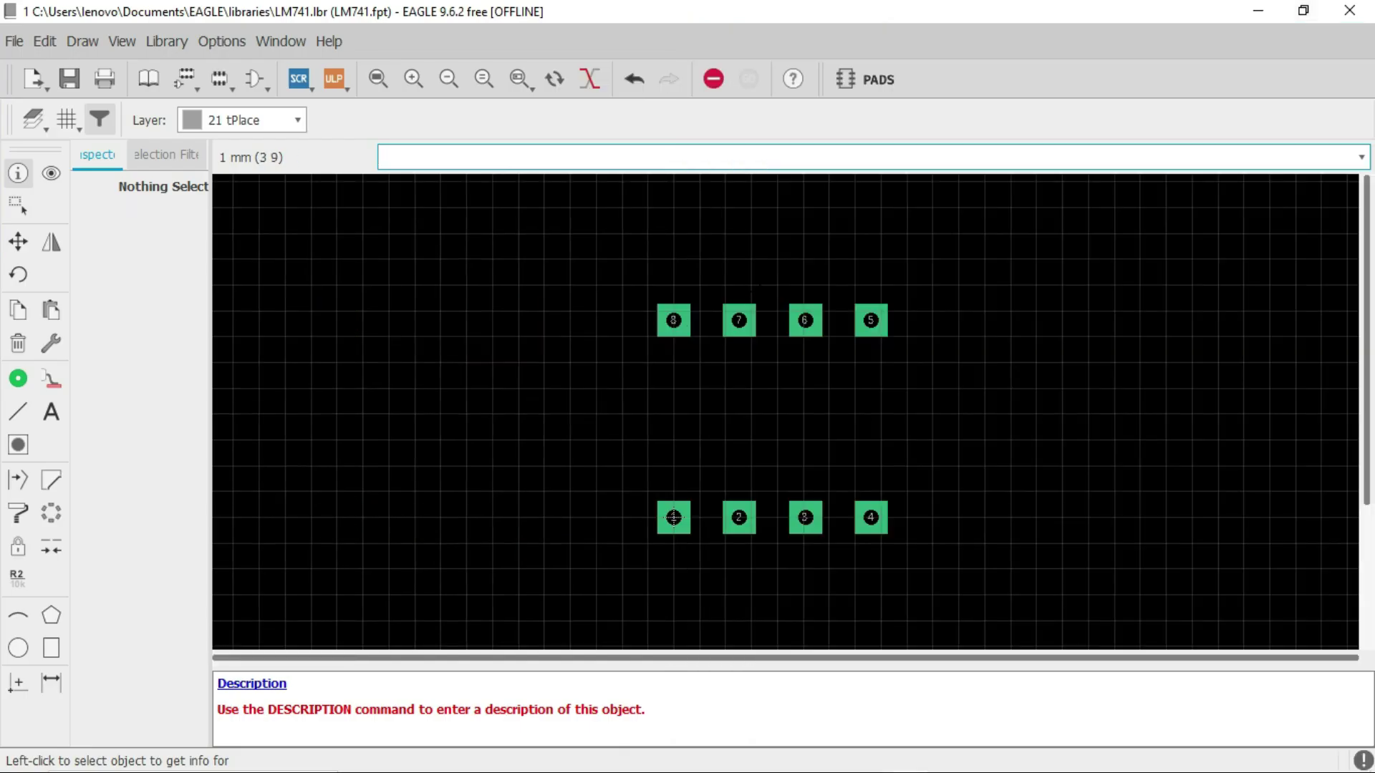
Draw the package outline's 11 mm lower edge on layer 21 tPlace from (-39 16) to (-28 16), away from the pads
{"action": "scroll", "coordinate": [860, 494], "scroll_direction": "down", "scroll_amount": 4}
{"action": "scroll", "coordinate": [895, 466], "scroll_direction": "down", "scroll_amount": 2}
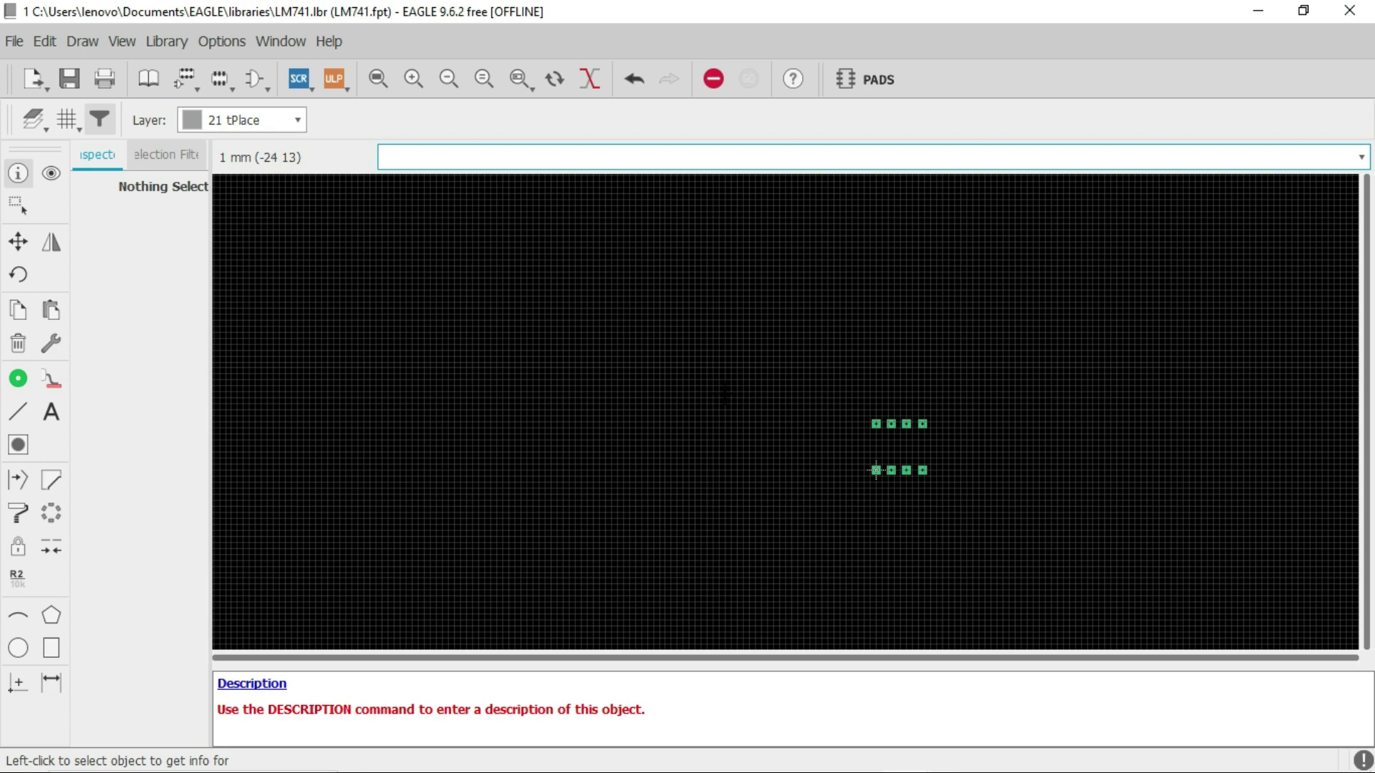
{"action": "scroll", "coordinate": [645, 416], "scroll_direction": "up", "scroll_amount": 5}
{"action": "scroll", "coordinate": [931, 465], "scroll_direction": "down", "scroll_amount": 3}
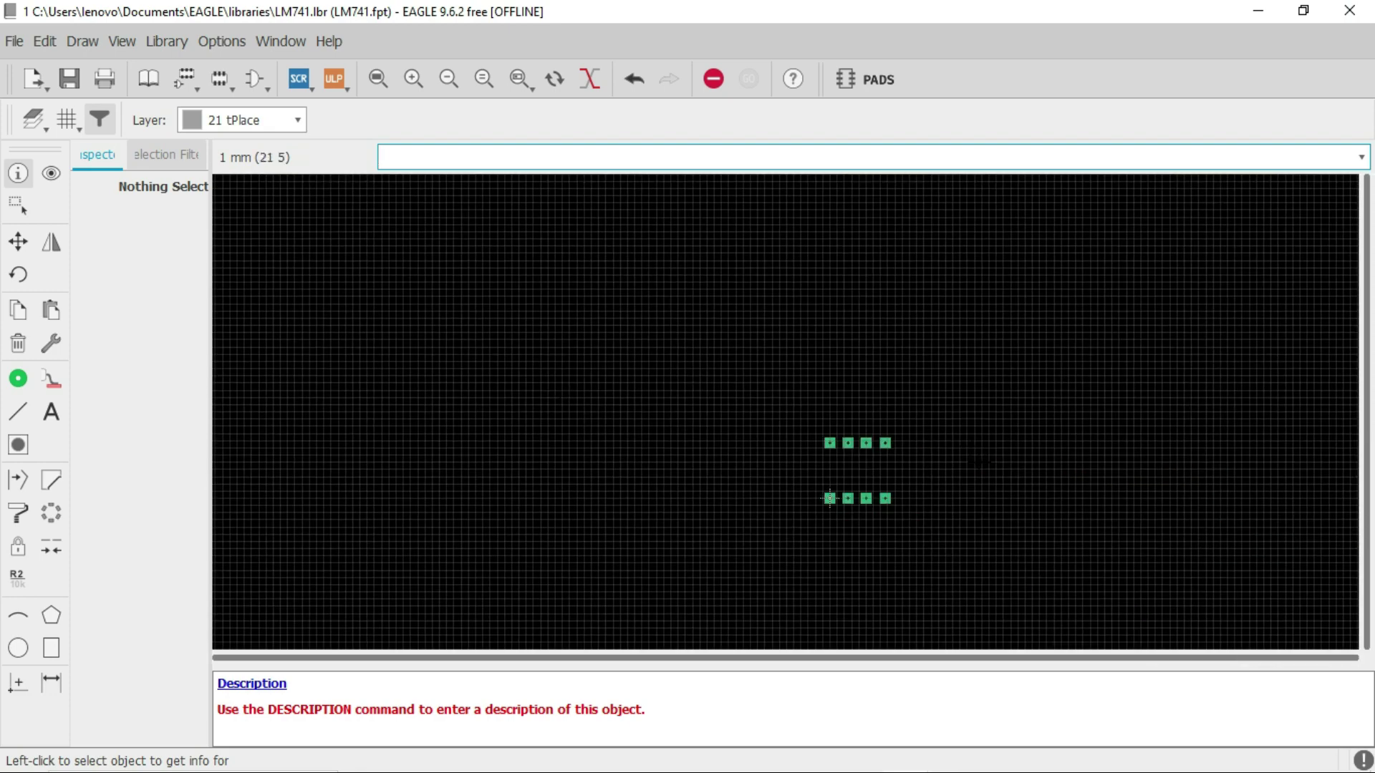
{"action": "scroll", "coordinate": [680, 394], "scroll_direction": "up", "scroll_amount": 2}
{"action": "left_click", "coordinate": [19, 414]}
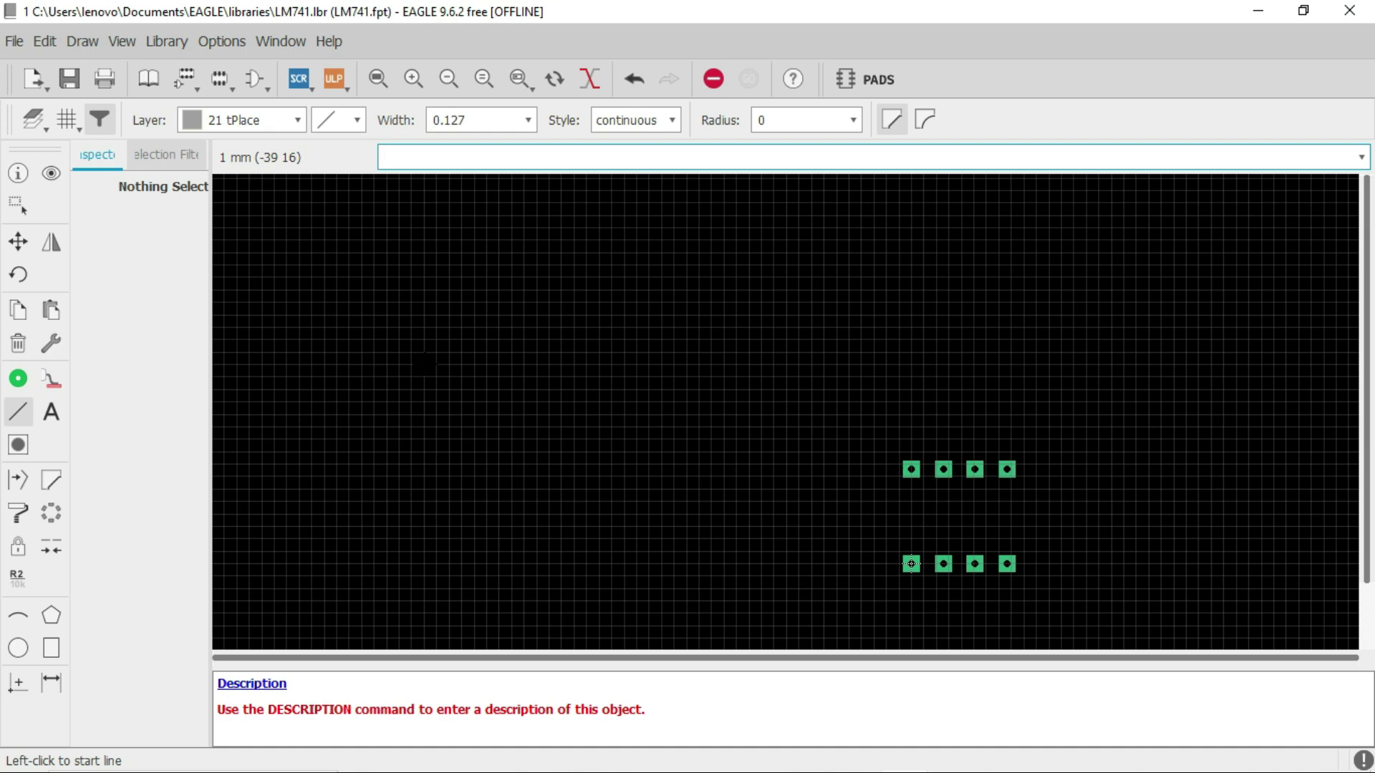
{"action": "left_click", "coordinate": [911, 564]}
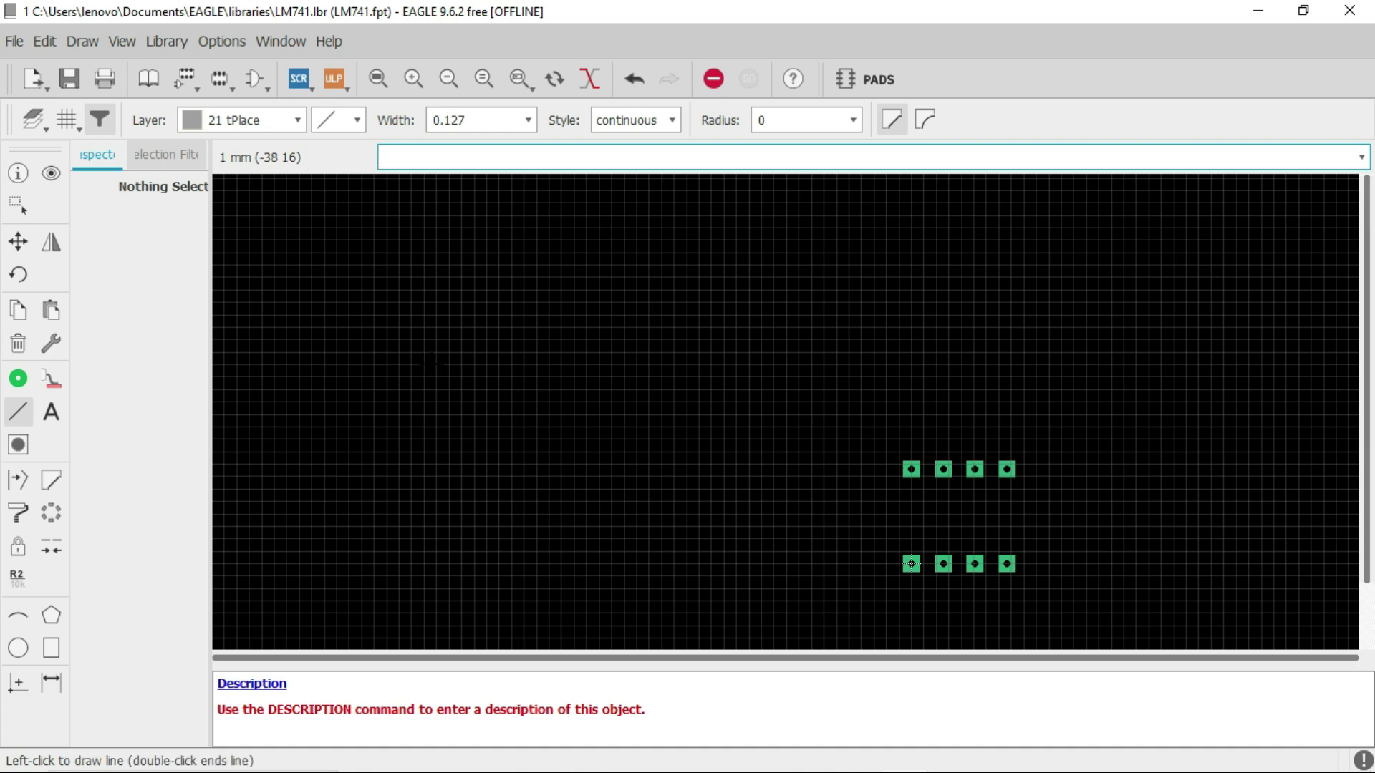
{"action": "scroll", "coordinate": [428, 366], "scroll_direction": "up", "scroll_amount": 2}
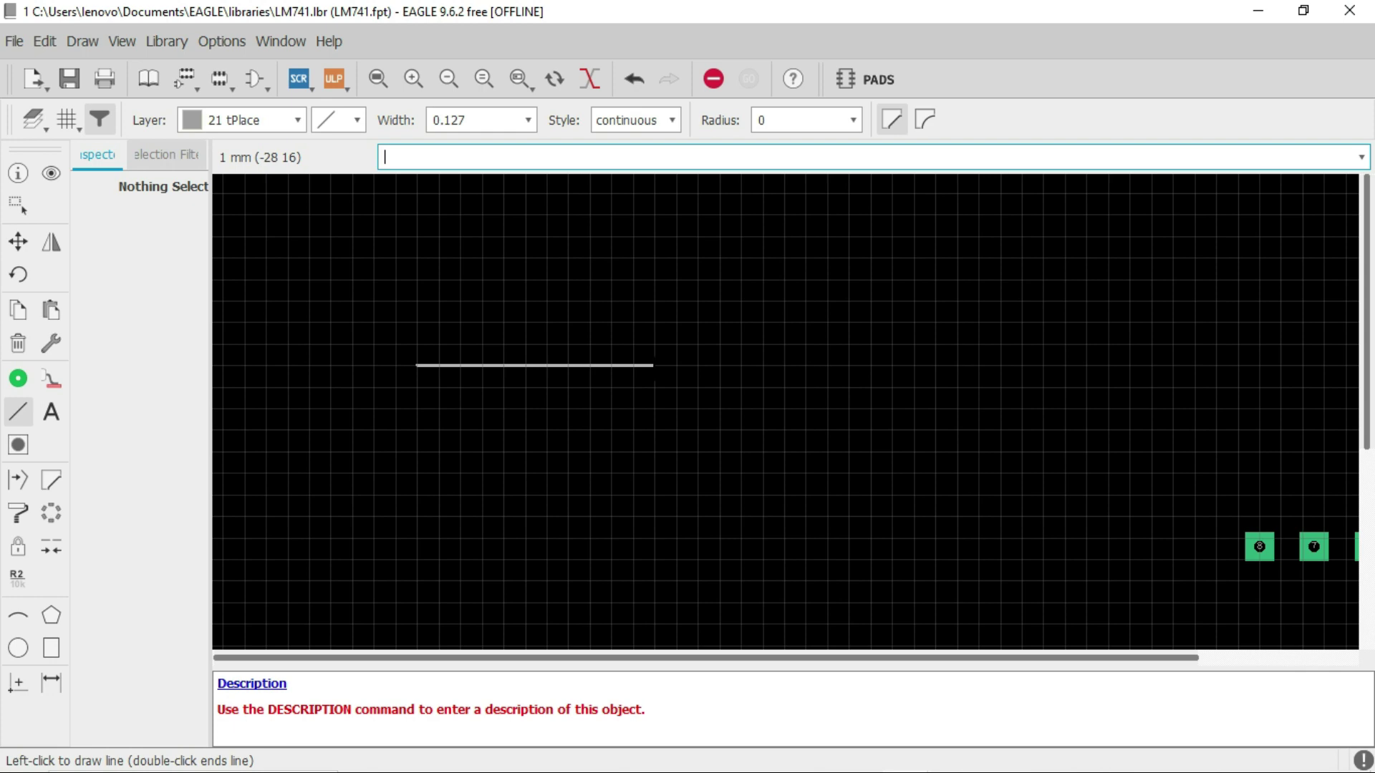
{"action": "left_click", "coordinate": [653, 365]}
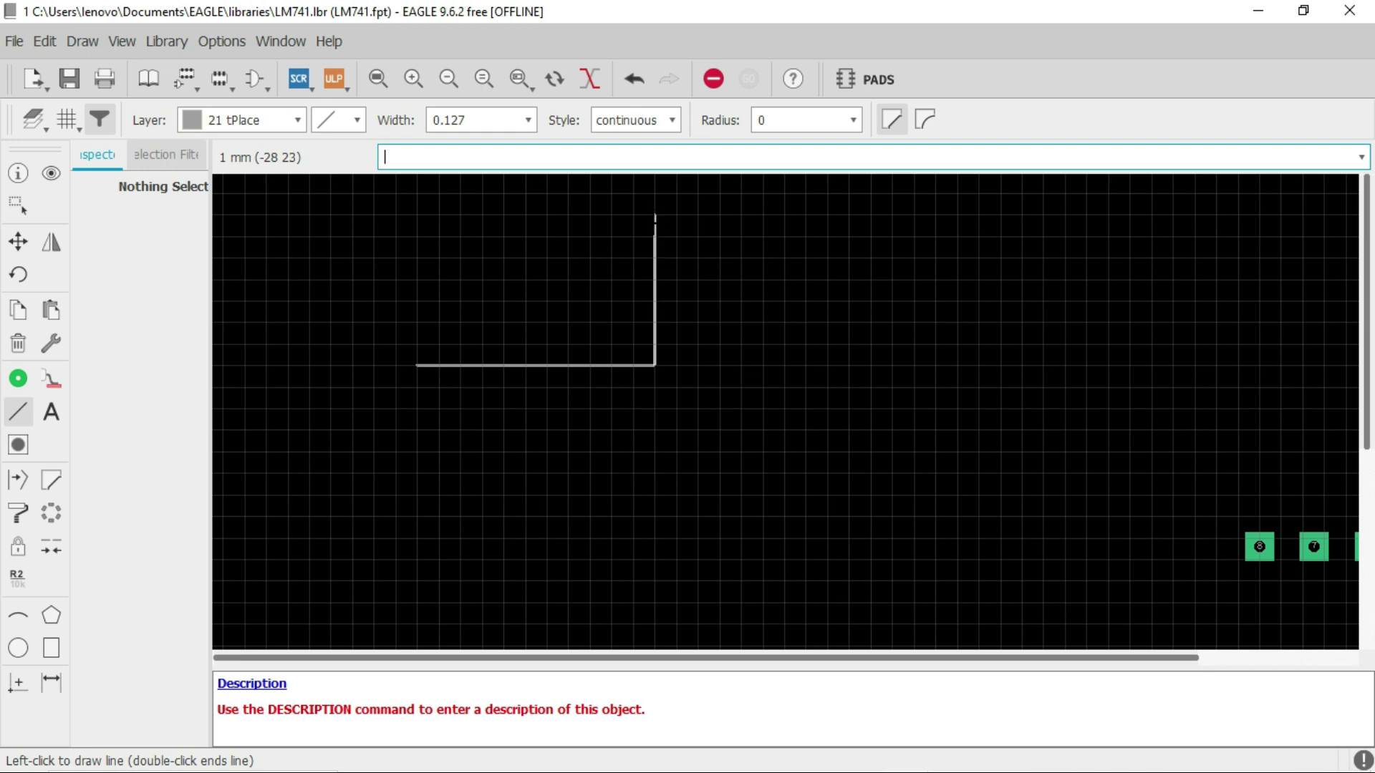
Continue the outline with a 9 mm right edge up to (-28 25) and an 11 mm upper edge to (-39 25)
{"action": "scroll", "coordinate": [655, 193], "scroll_direction": "up", "scroll_amount": 2}
{"action": "scroll", "coordinate": [655, 193], "scroll_direction": "down", "scroll_amount": 3}
{"action": "scroll", "coordinate": [788, 358], "scroll_direction": "down", "scroll_amount": 2}
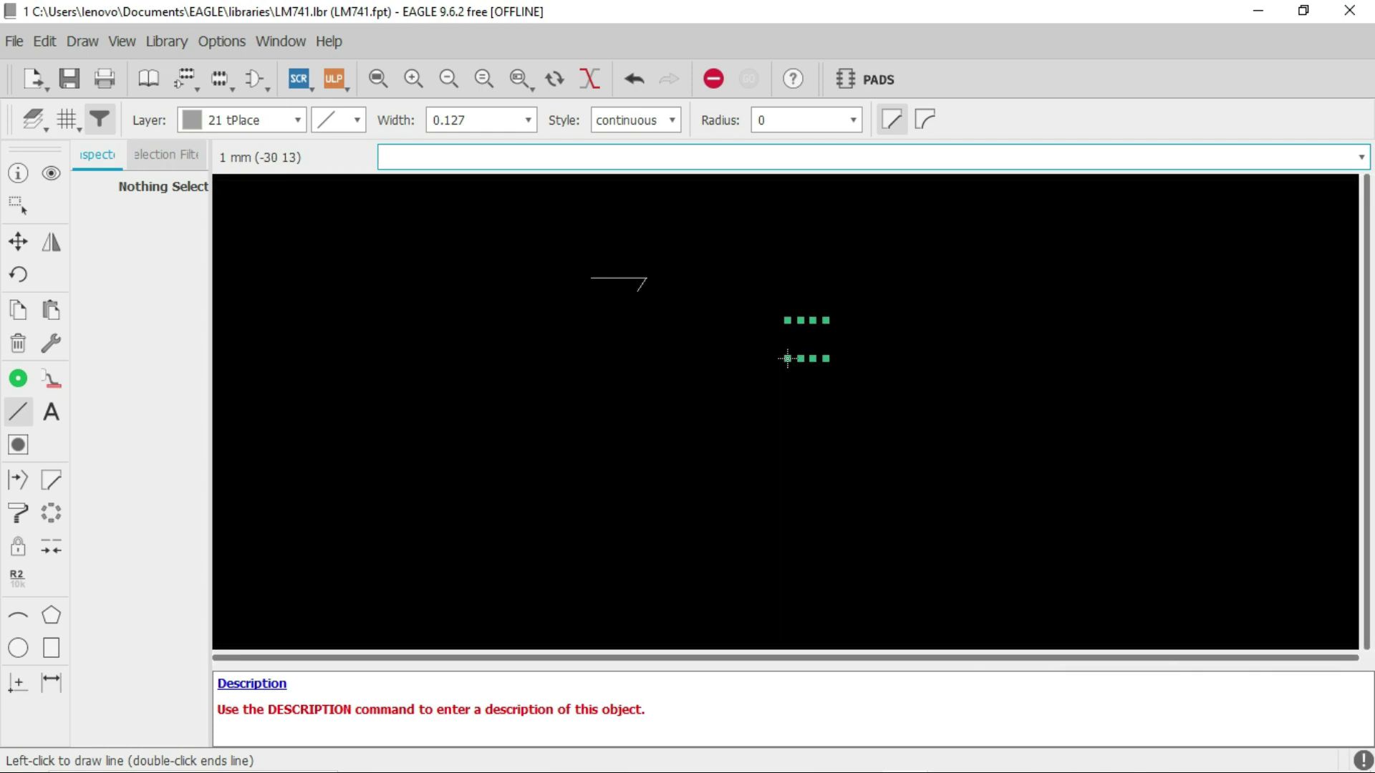
{"action": "scroll", "coordinate": [788, 358], "scroll_direction": "down", "scroll_amount": 4}
{"action": "scroll", "coordinate": [630, 337], "scroll_direction": "up", "scroll_amount": 10}
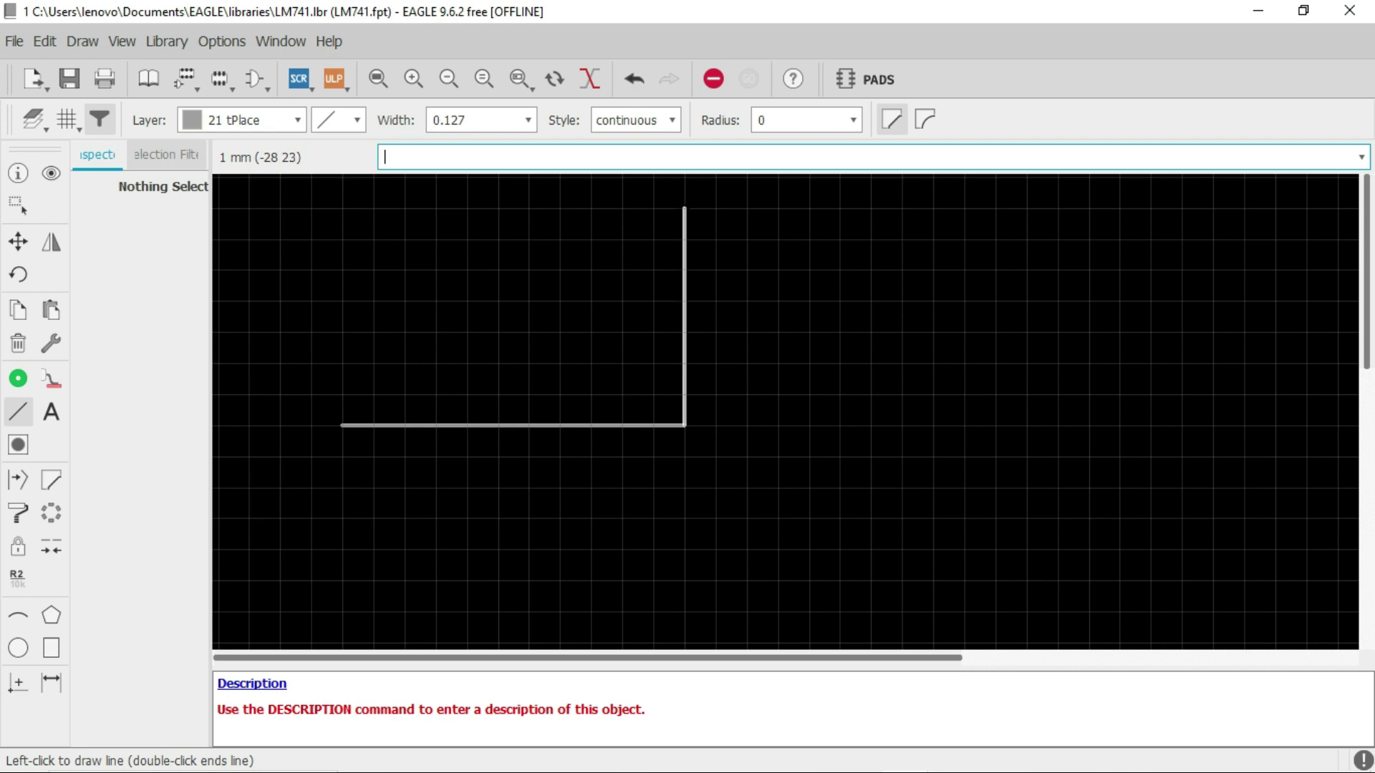
{"action": "scroll", "coordinate": [665, 331], "scroll_direction": "down", "scroll_amount": 4}
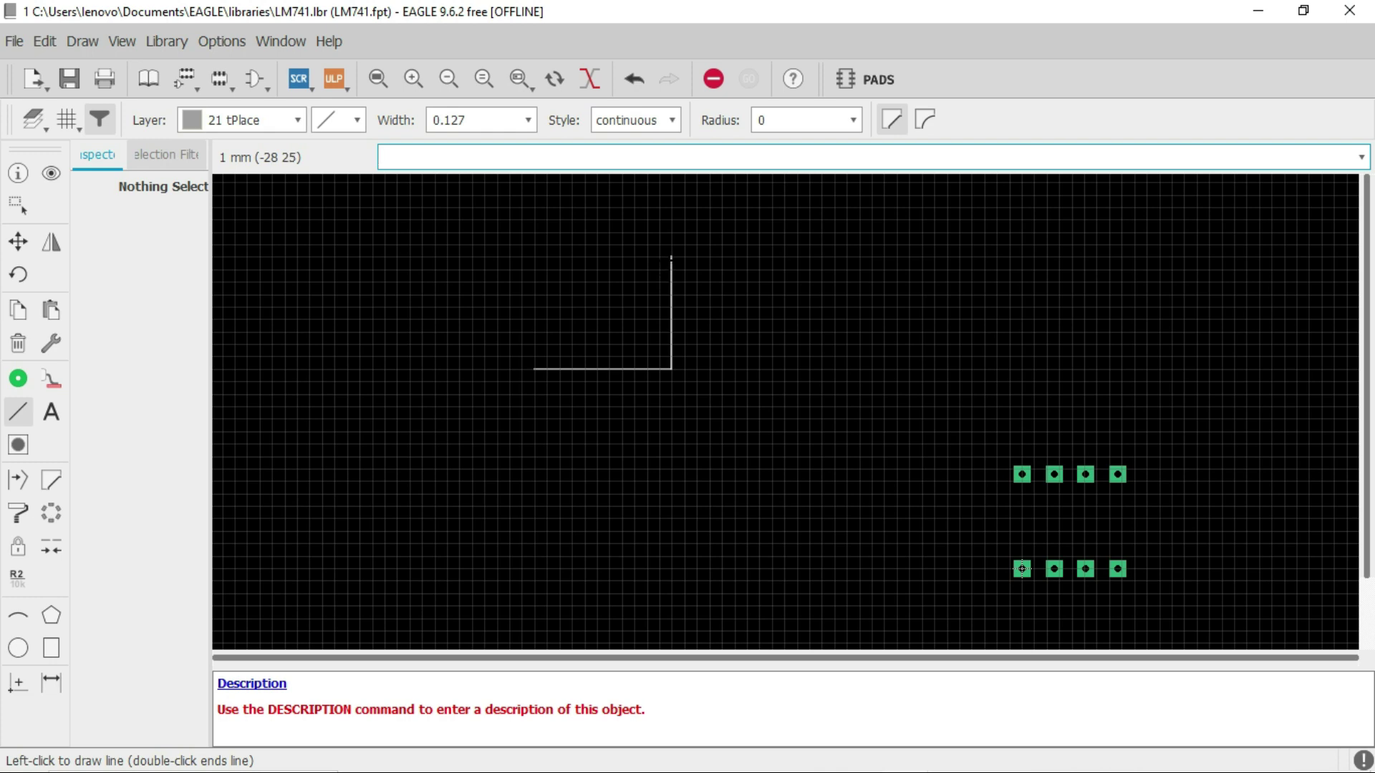
{"action": "left_click", "coordinate": [671, 256]}
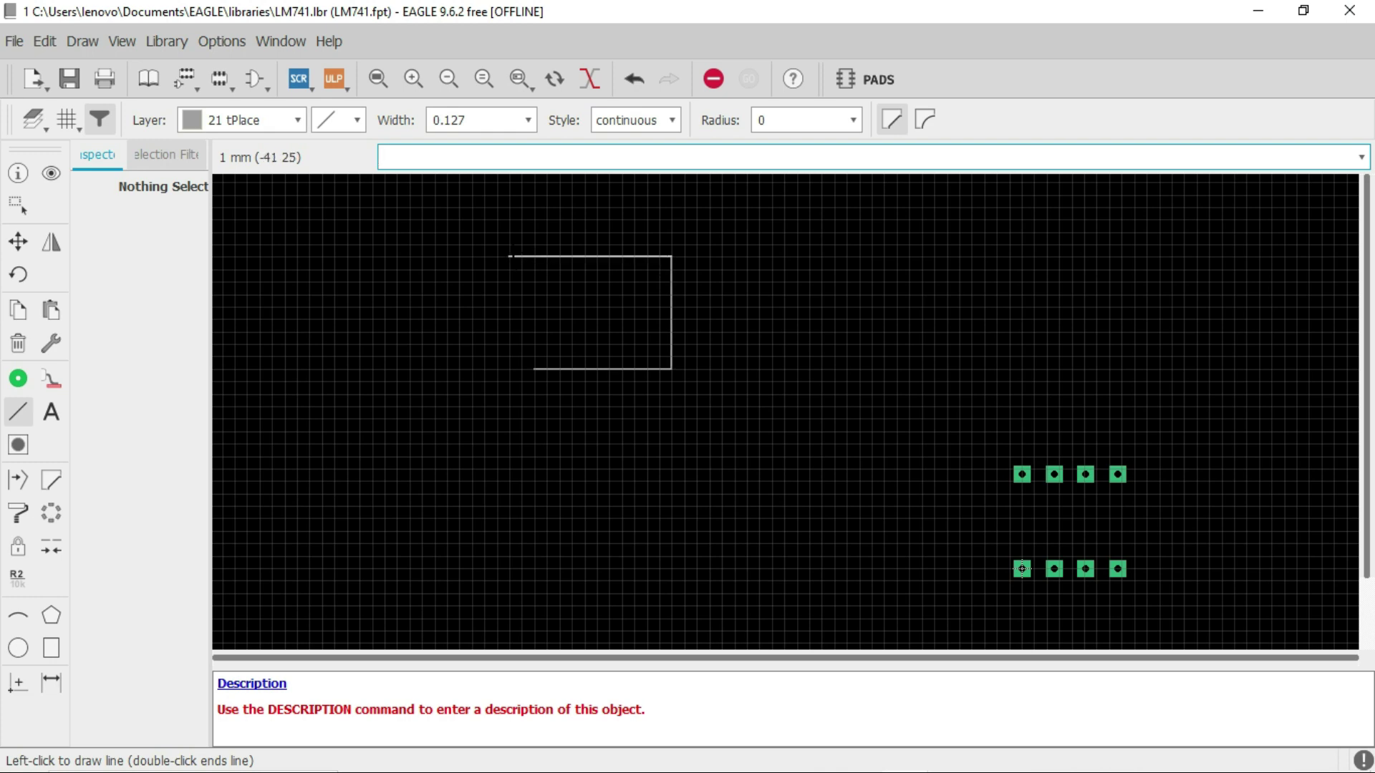
{"action": "scroll", "coordinate": [534, 269], "scroll_direction": "up", "scroll_amount": 5}
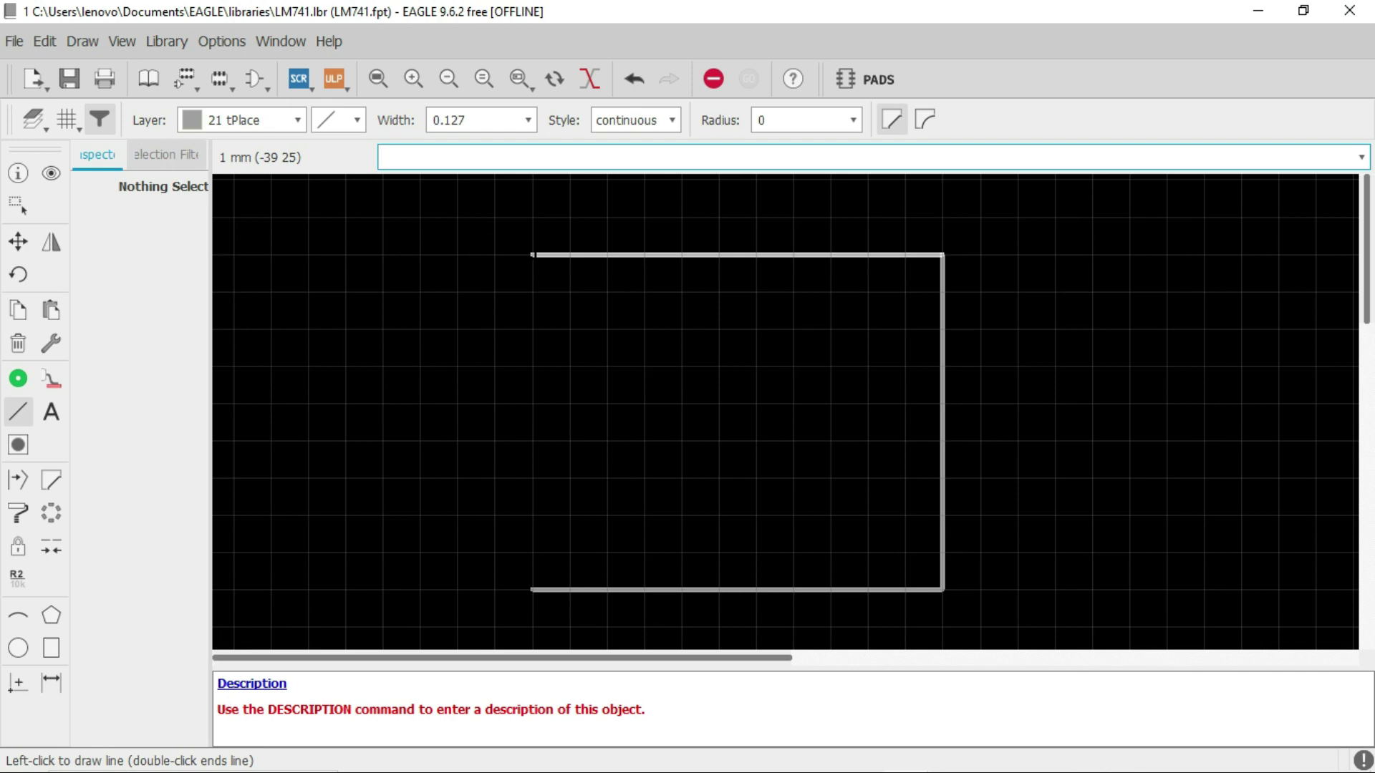
{"action": "left_click", "coordinate": [532, 254]}
Close the outline's left side down to (-39 16), with a semicircular notch arc between (-39 22) and (-39 20)
{"action": "scroll", "coordinate": [534, 519], "scroll_direction": "down", "scroll_amount": 2}
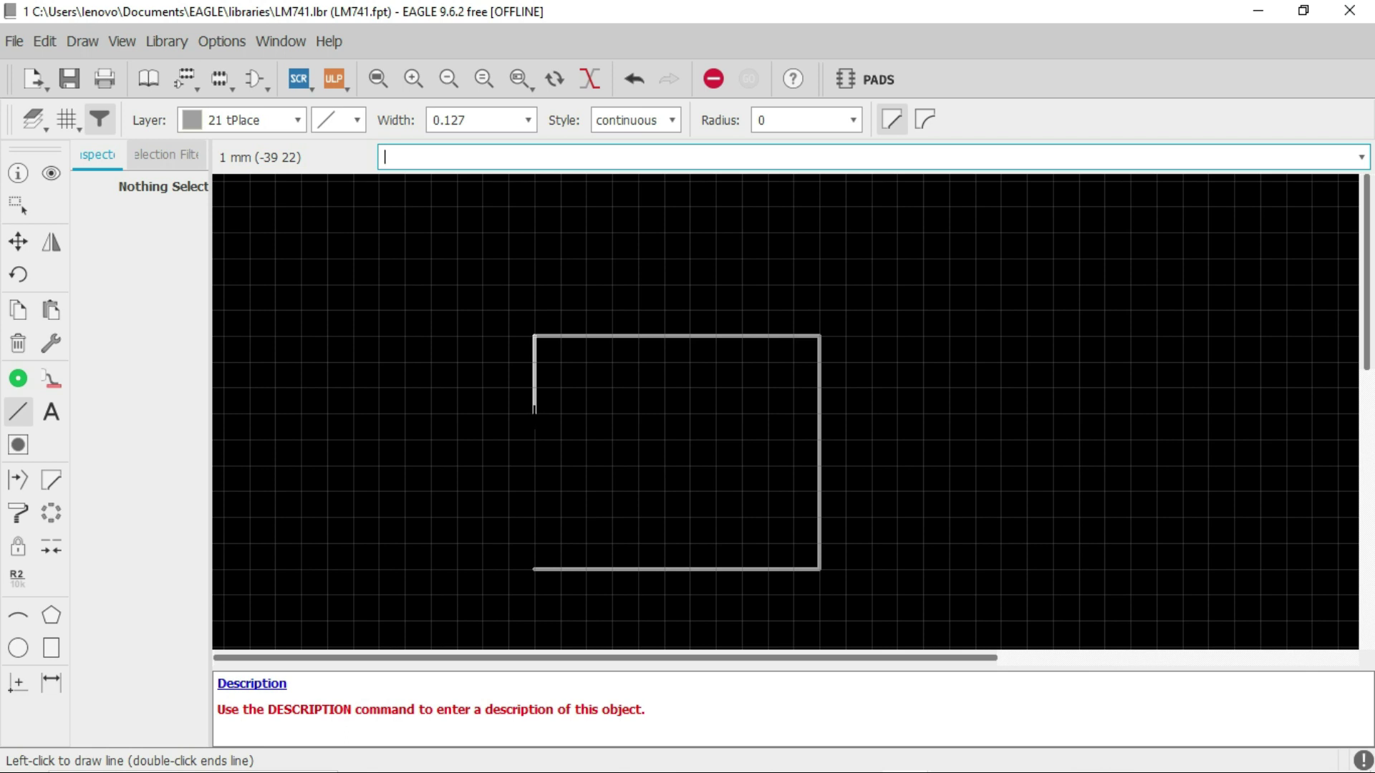
{"action": "left_click", "coordinate": [534, 409]}
{"action": "left_click", "coordinate": [358, 120]}
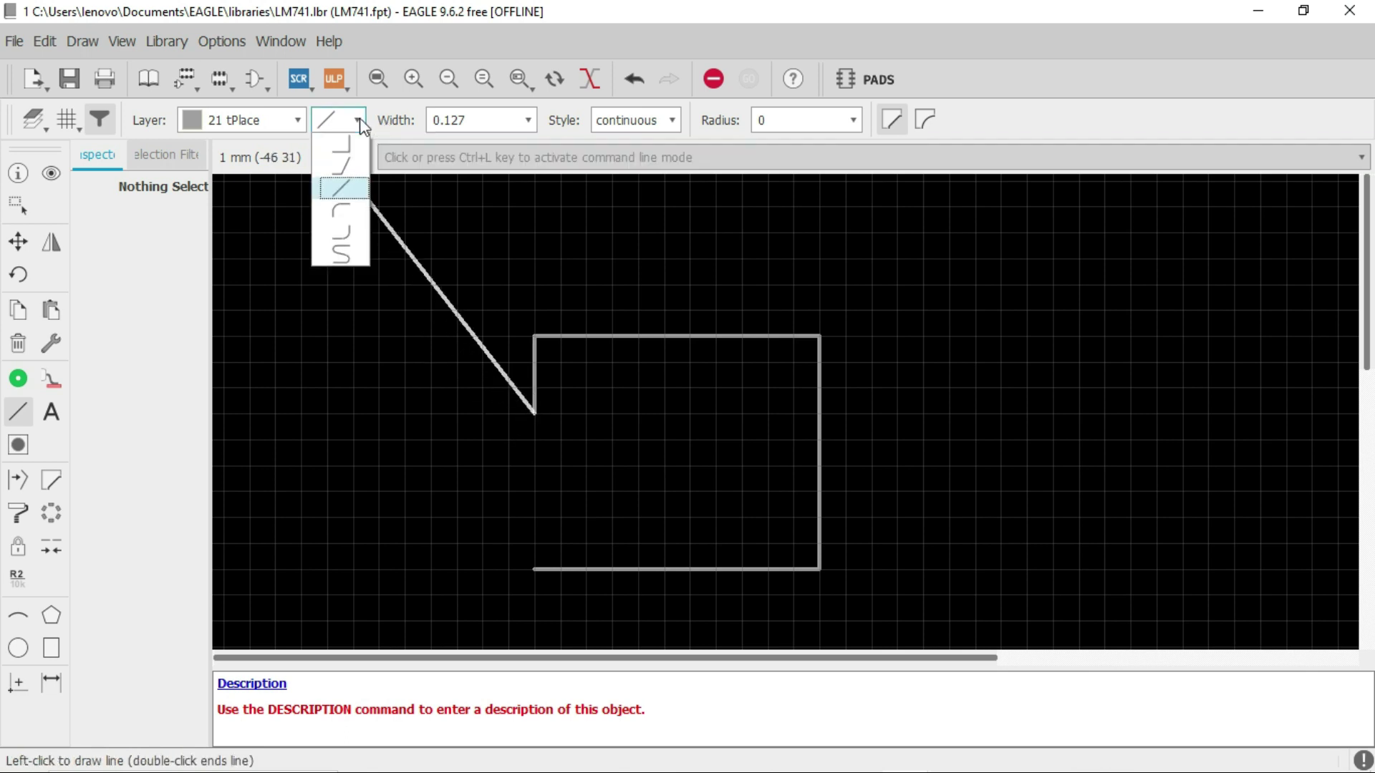
{"action": "left_click", "coordinate": [342, 209]}
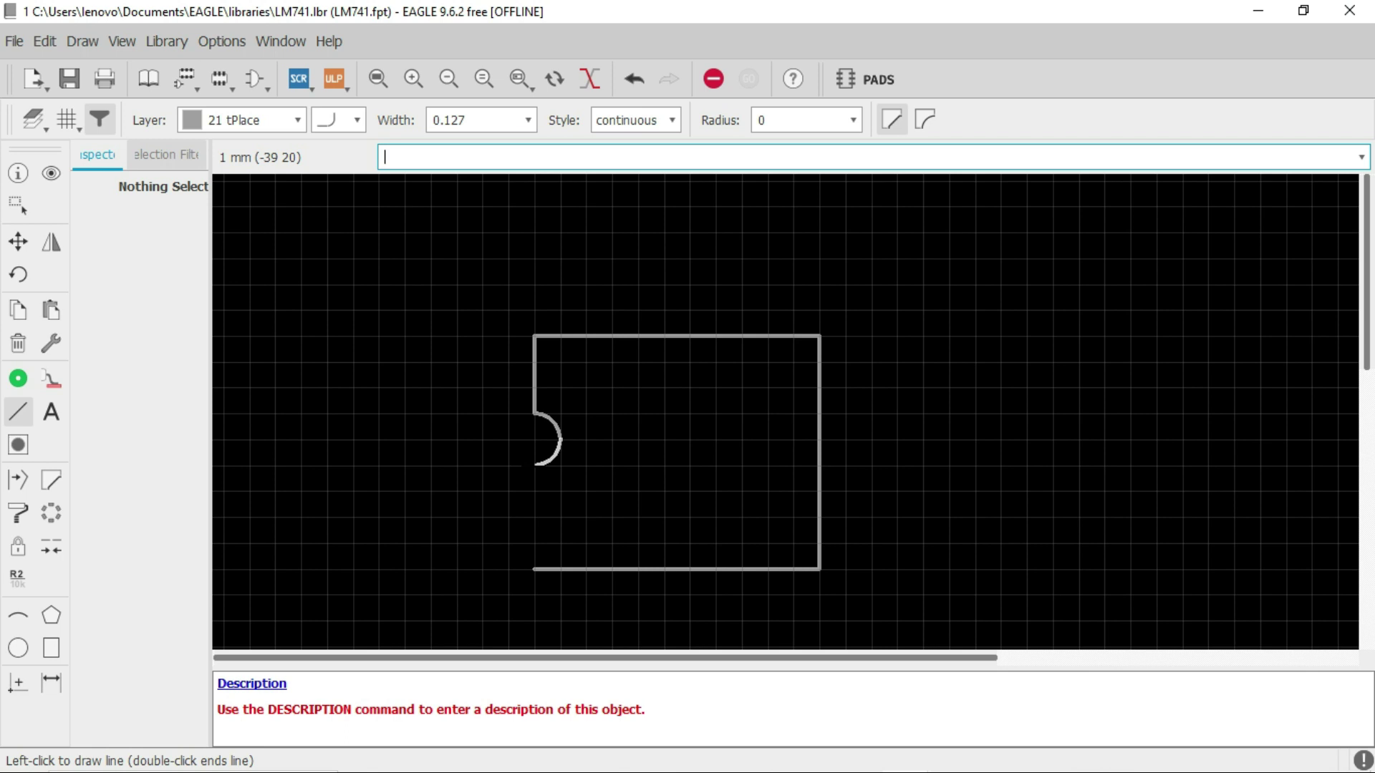
{"action": "left_click", "coordinate": [535, 464]}
{"action": "left_click", "coordinate": [535, 569]}
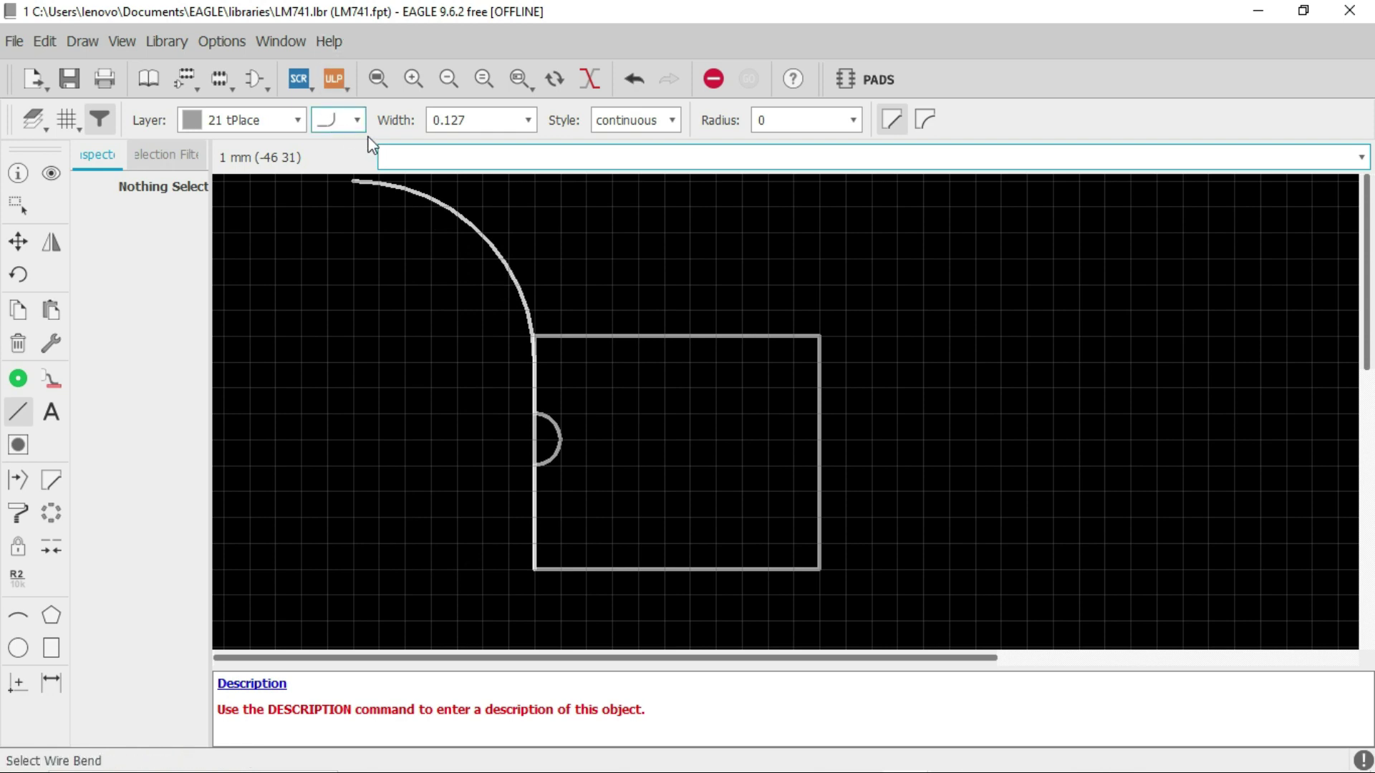
Select the whole notched package outline as a group and move it onto the footprint so it surrounds the eight pads
{"action": "key", "text": "Escape"}
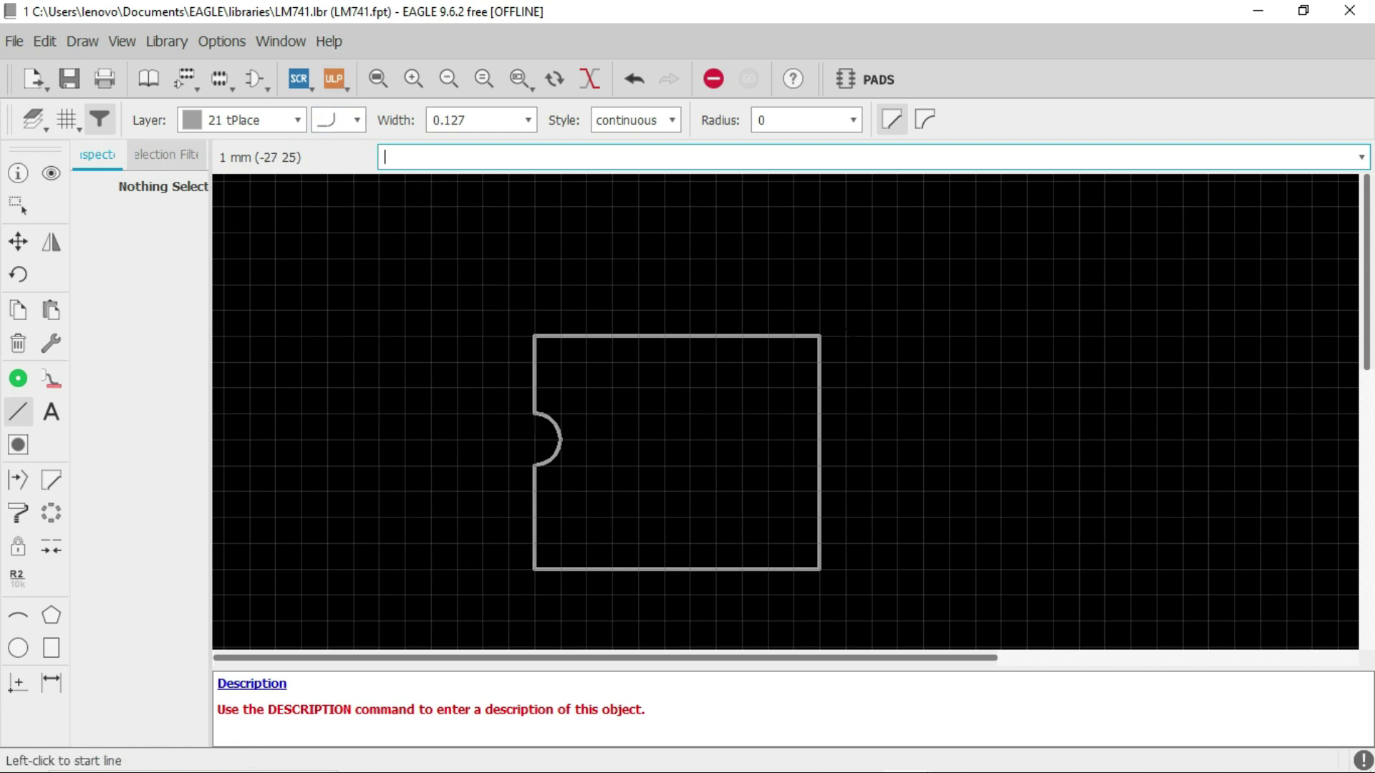
{"action": "scroll", "coordinate": [370, 340], "scroll_direction": "down", "scroll_amount": 3}
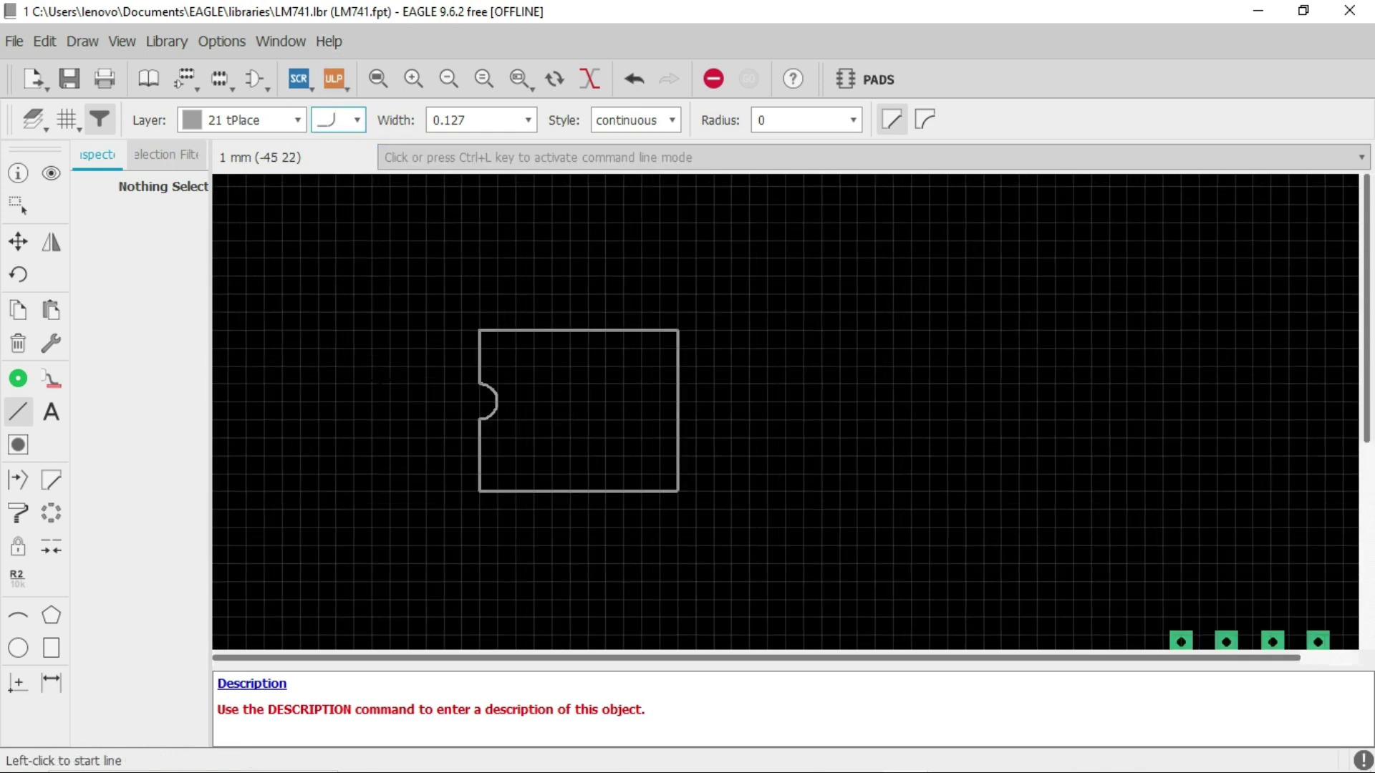
{"action": "scroll", "coordinate": [390, 381], "scroll_direction": "down", "scroll_amount": 1}
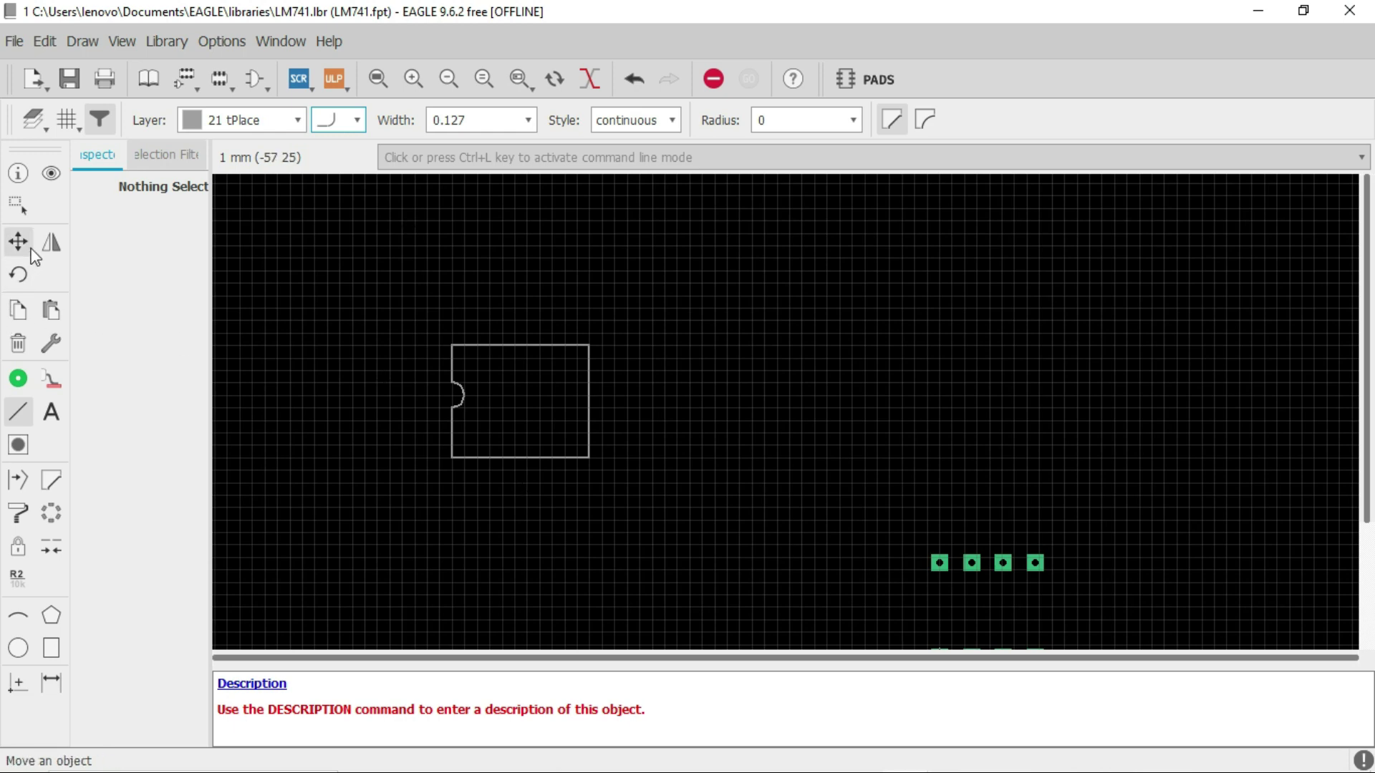
{"action": "left_click", "coordinate": [18, 204]}
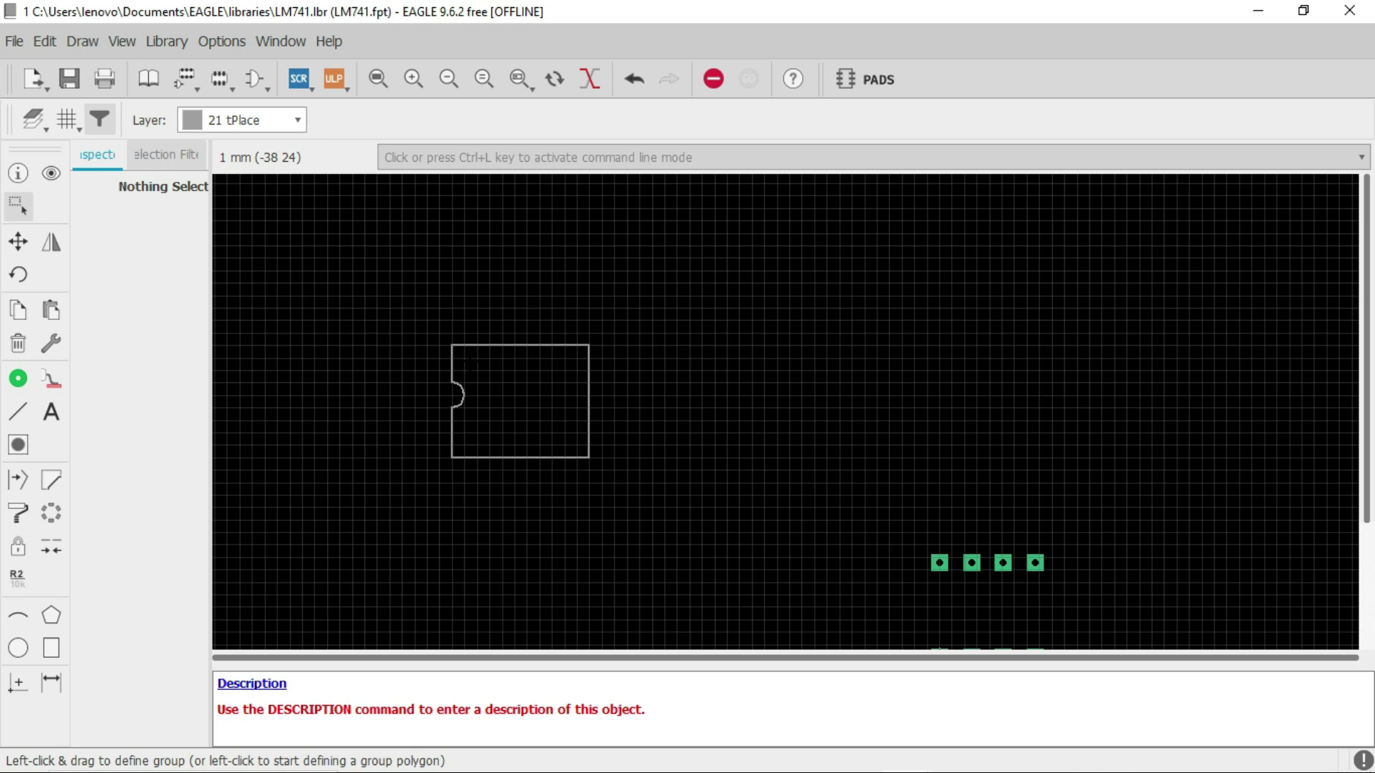
{"action": "left_click_drag", "start_coordinate": [419, 296], "coordinate": [634, 513]}
{"action": "left_click", "coordinate": [18, 243]}
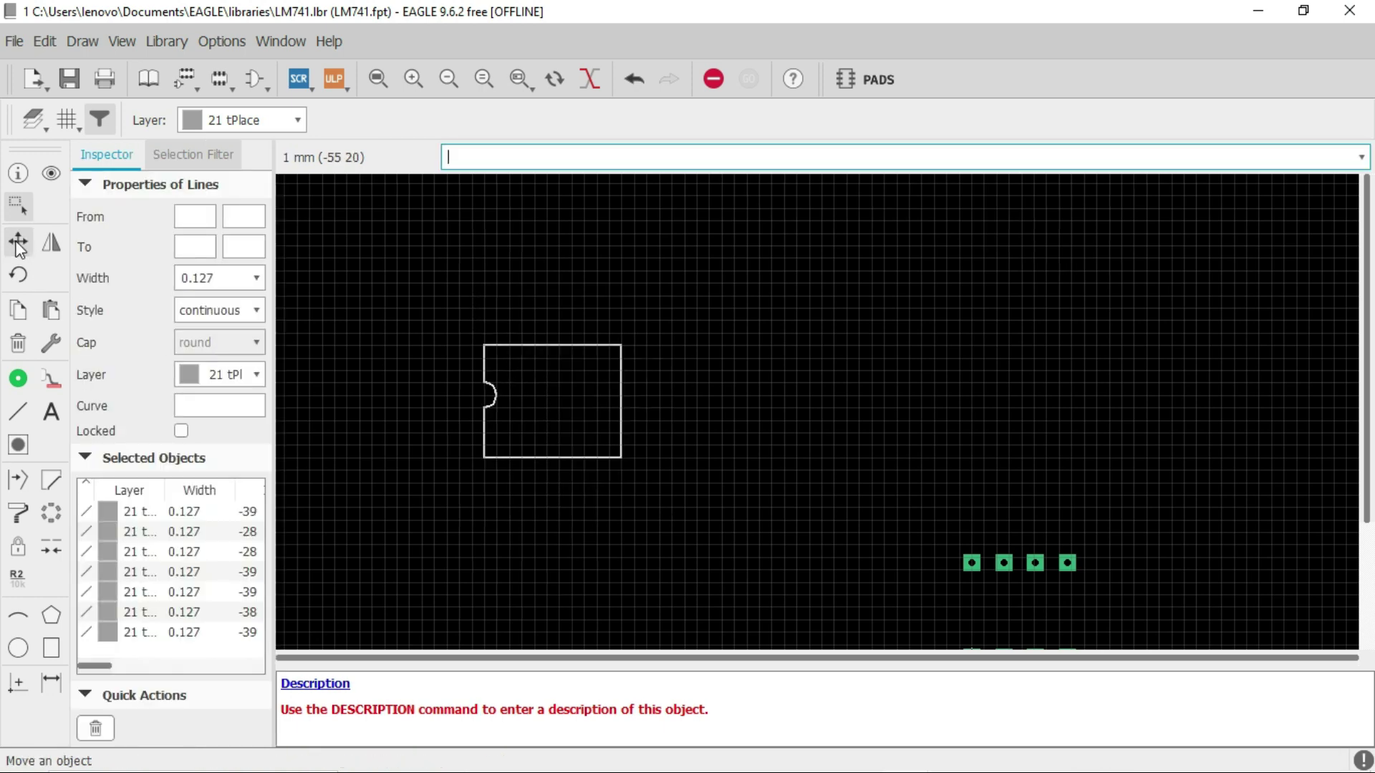
{"action": "right_click", "coordinate": [565, 389], "text": "ctrl"}
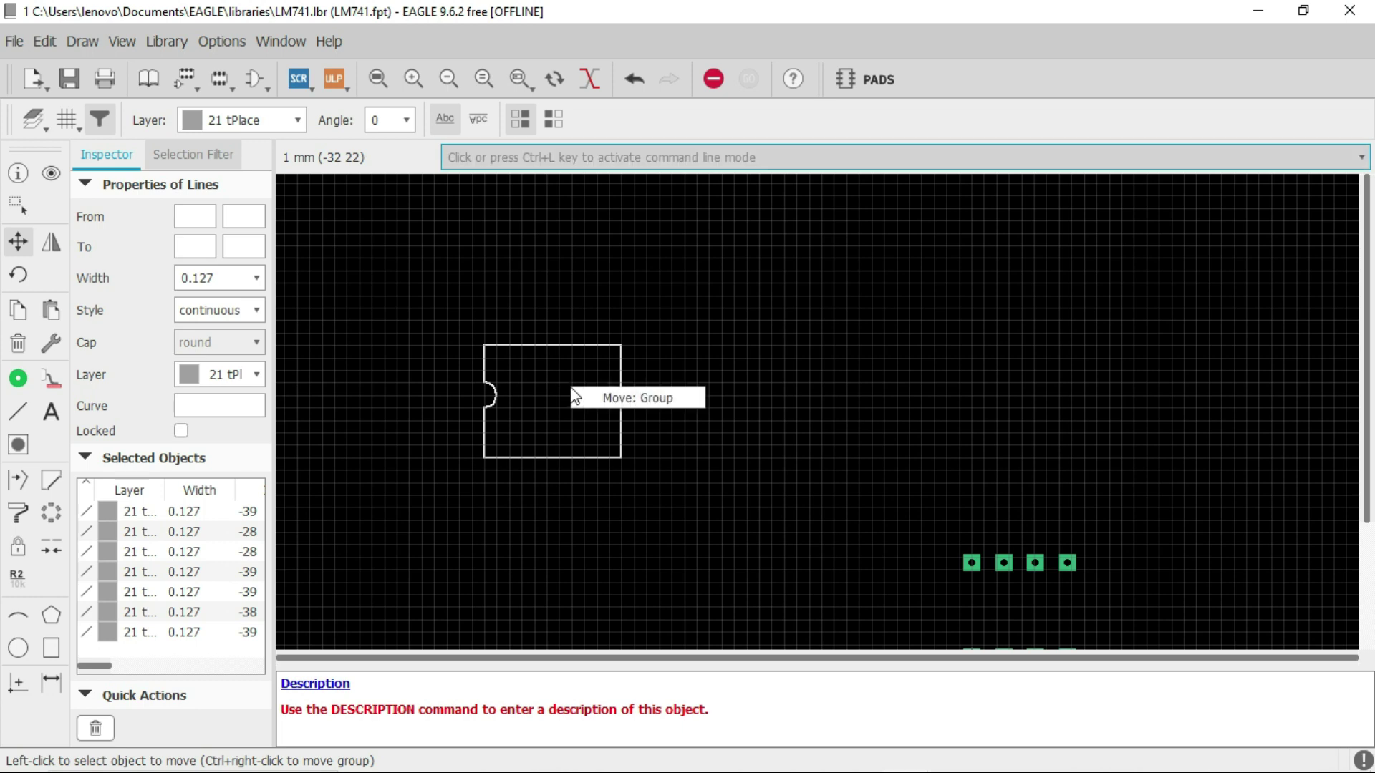
{"action": "left_click", "coordinate": [639, 401]}
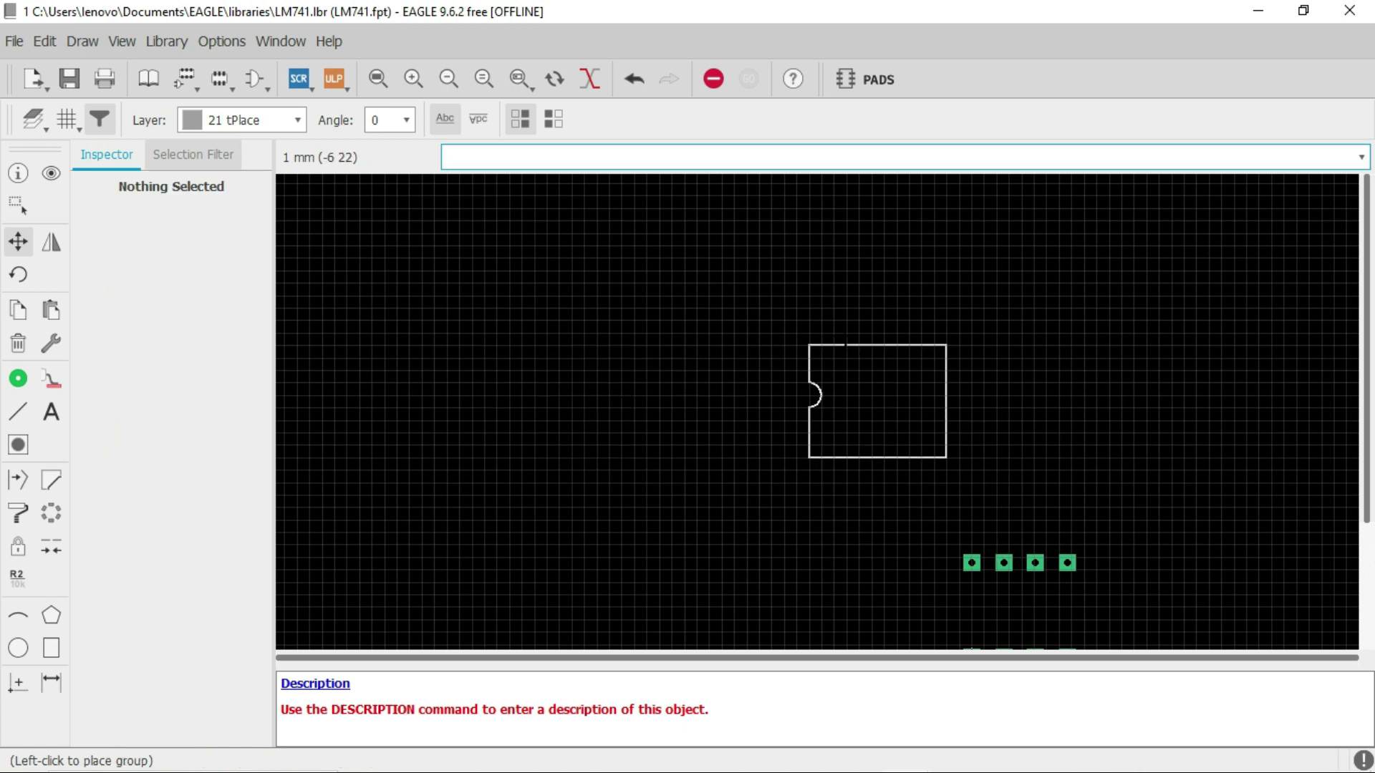
{"action": "scroll", "coordinate": [890, 391], "scroll_direction": "down", "scroll_amount": 4}
{"action": "scroll", "coordinate": [864, 379], "scroll_direction": "up", "scroll_amount": 5}
{"action": "left_click", "coordinate": [773, 463]}
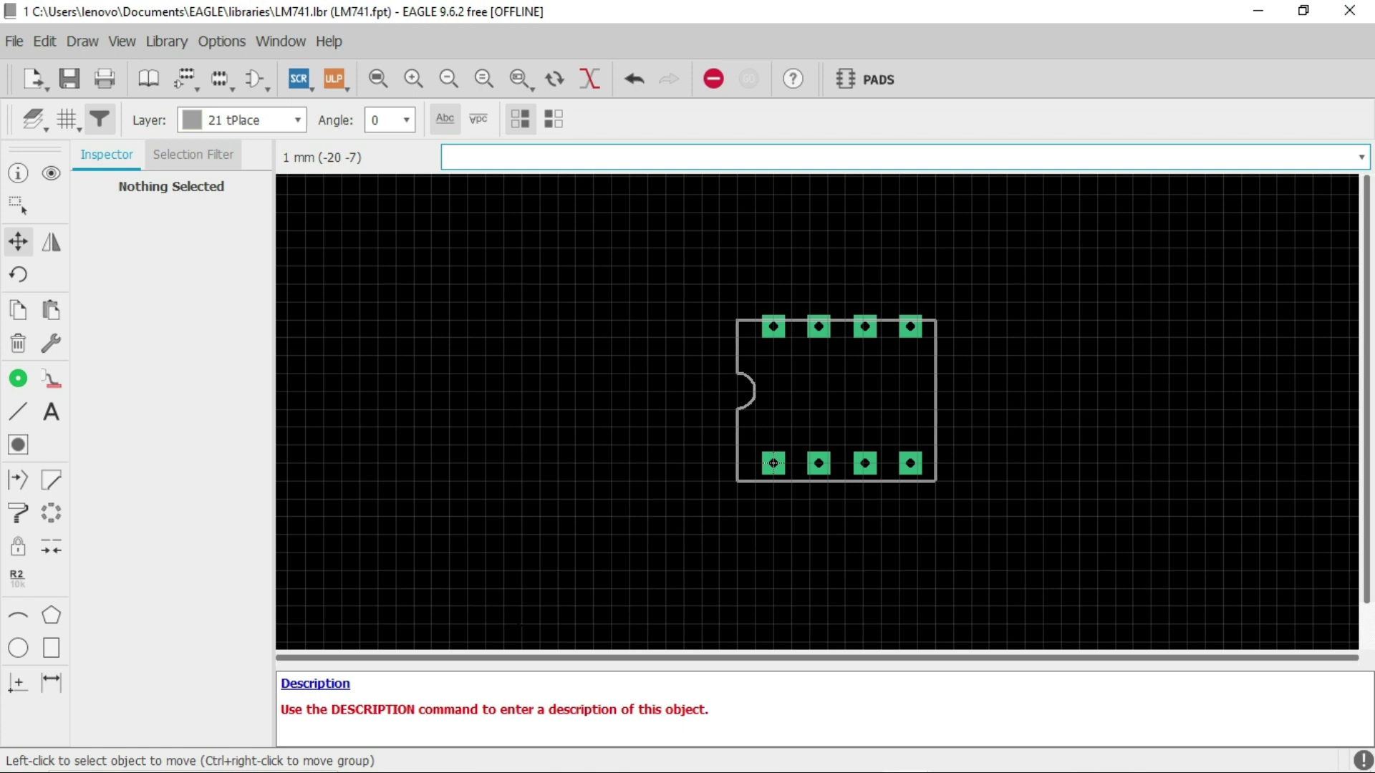
{"action": "right_click", "coordinate": [44, 407]}
{"action": "left_click", "coordinate": [267, 374]}
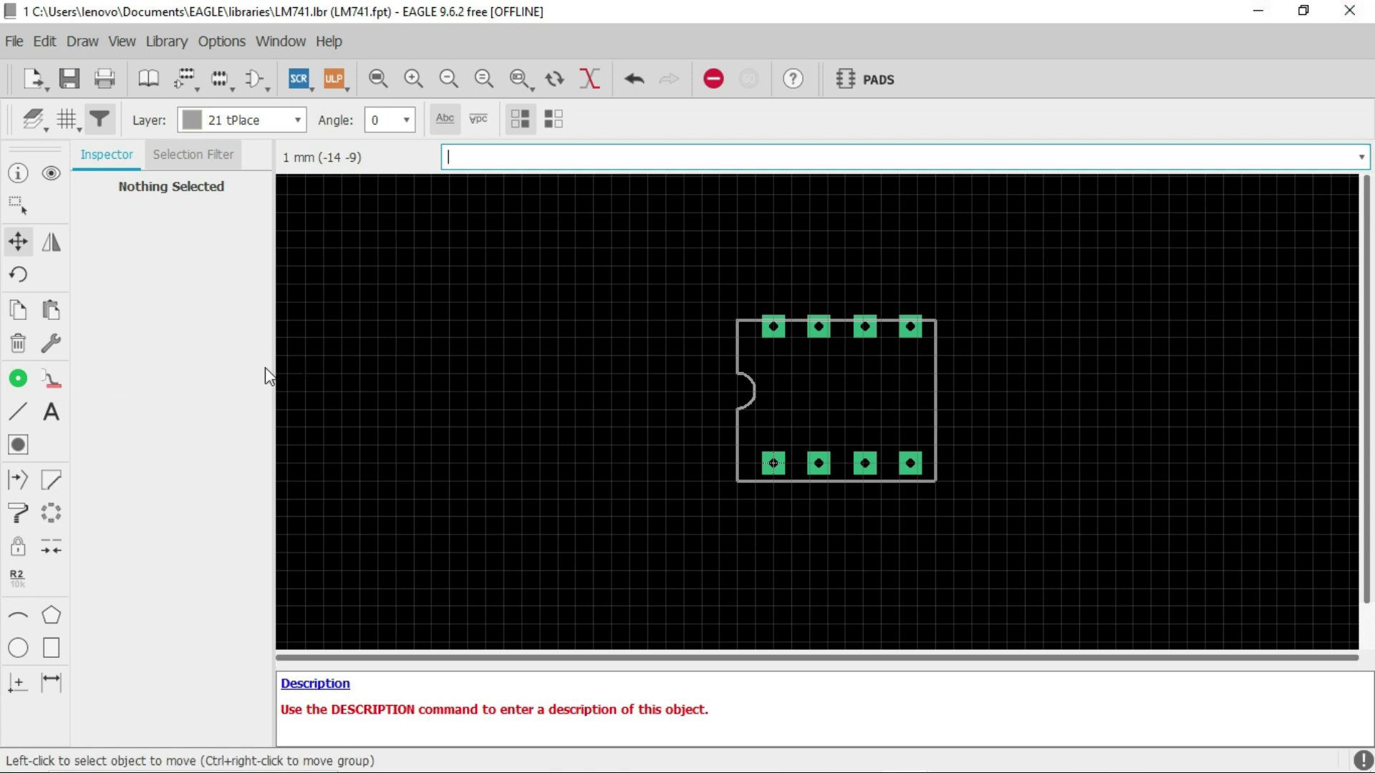
Place a >NAME text on layer 21 tPlace, size 1.27, inside the package outline between the two pad rows
{"action": "left_click", "coordinate": [51, 413]}
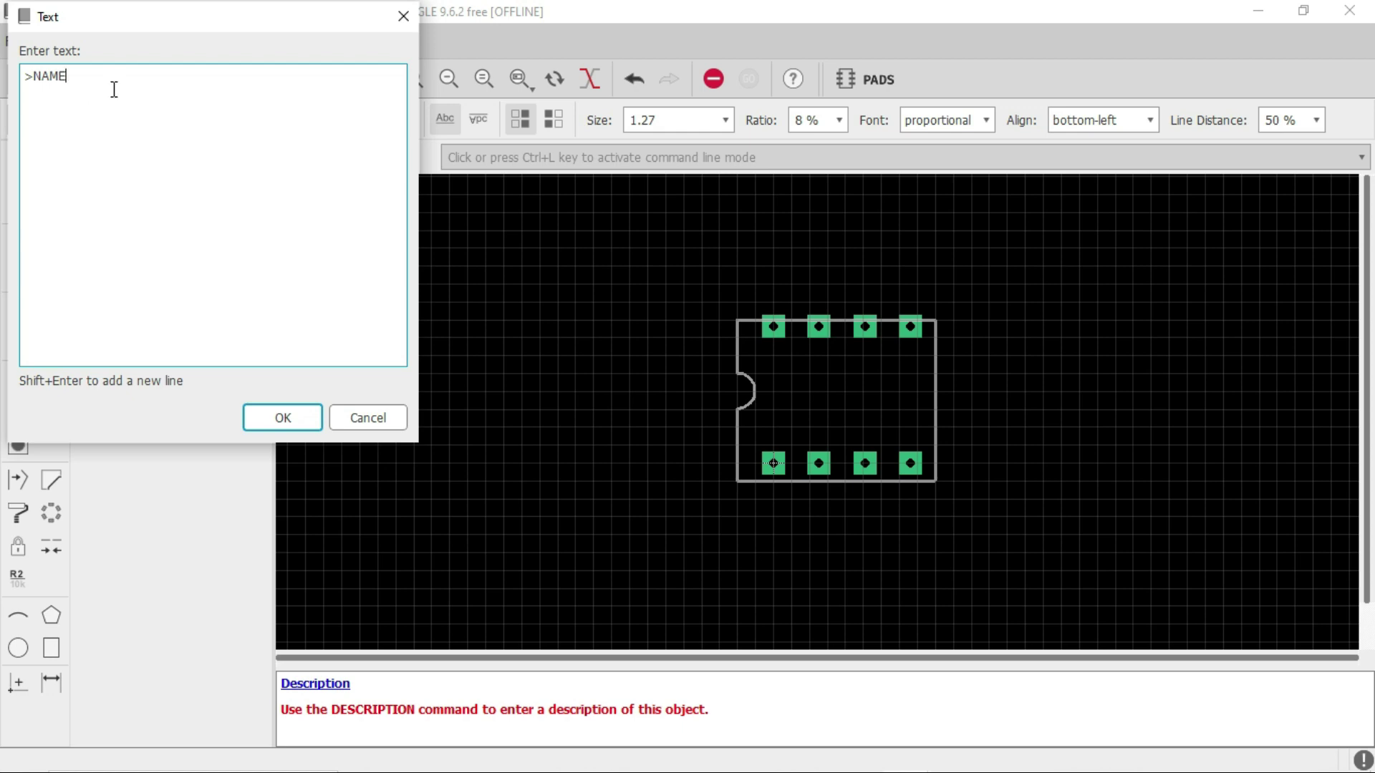
{"action": "left_click", "coordinate": [295, 420]}
{"action": "left_click", "coordinate": [790, 390]}
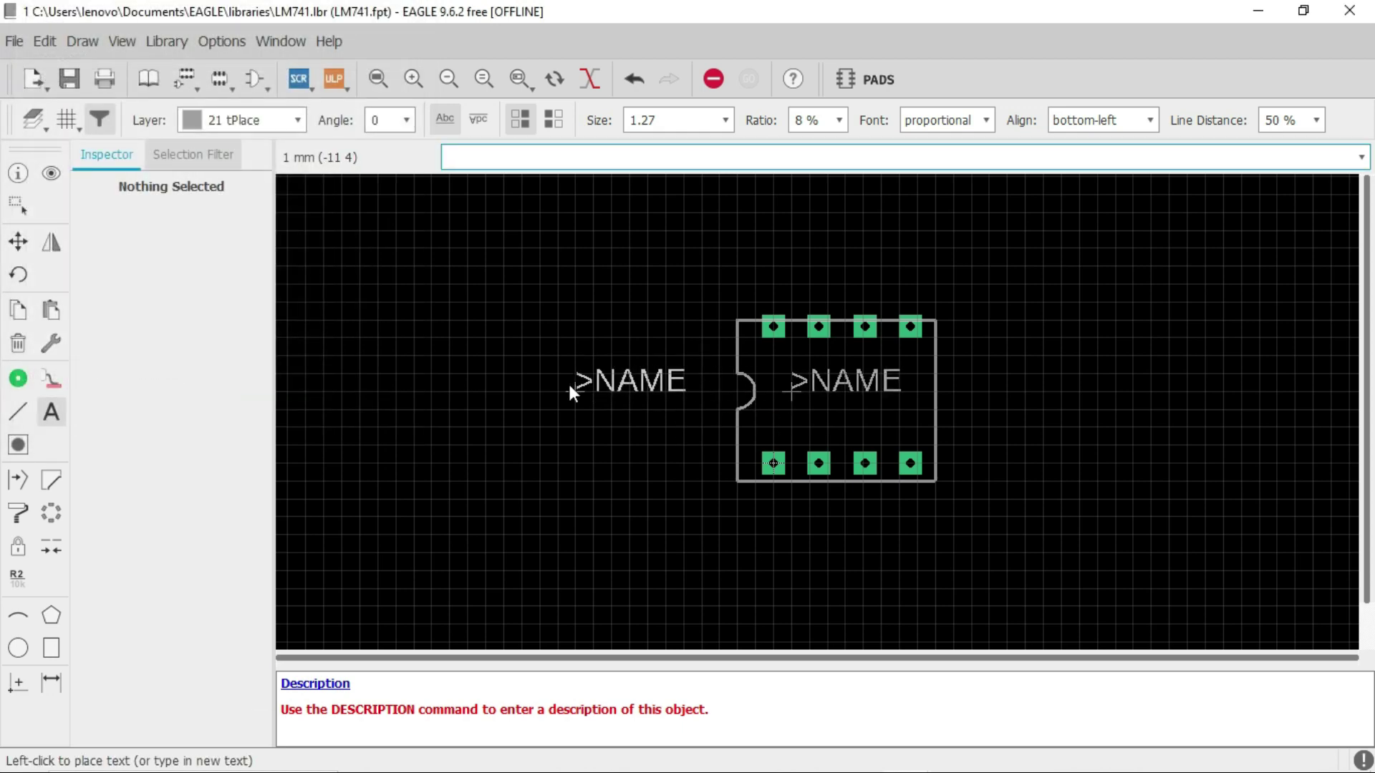
Place a >VALUE text at (-2 9), just above the outline's upper edge, and end text placement
{"action": "left_click", "coordinate": [571, 391]}
{"action": "left_click", "coordinate": [444, 236]}
{"action": "key", "text": "BackSpace"}
{"action": "key", "text": "BackSpace"}
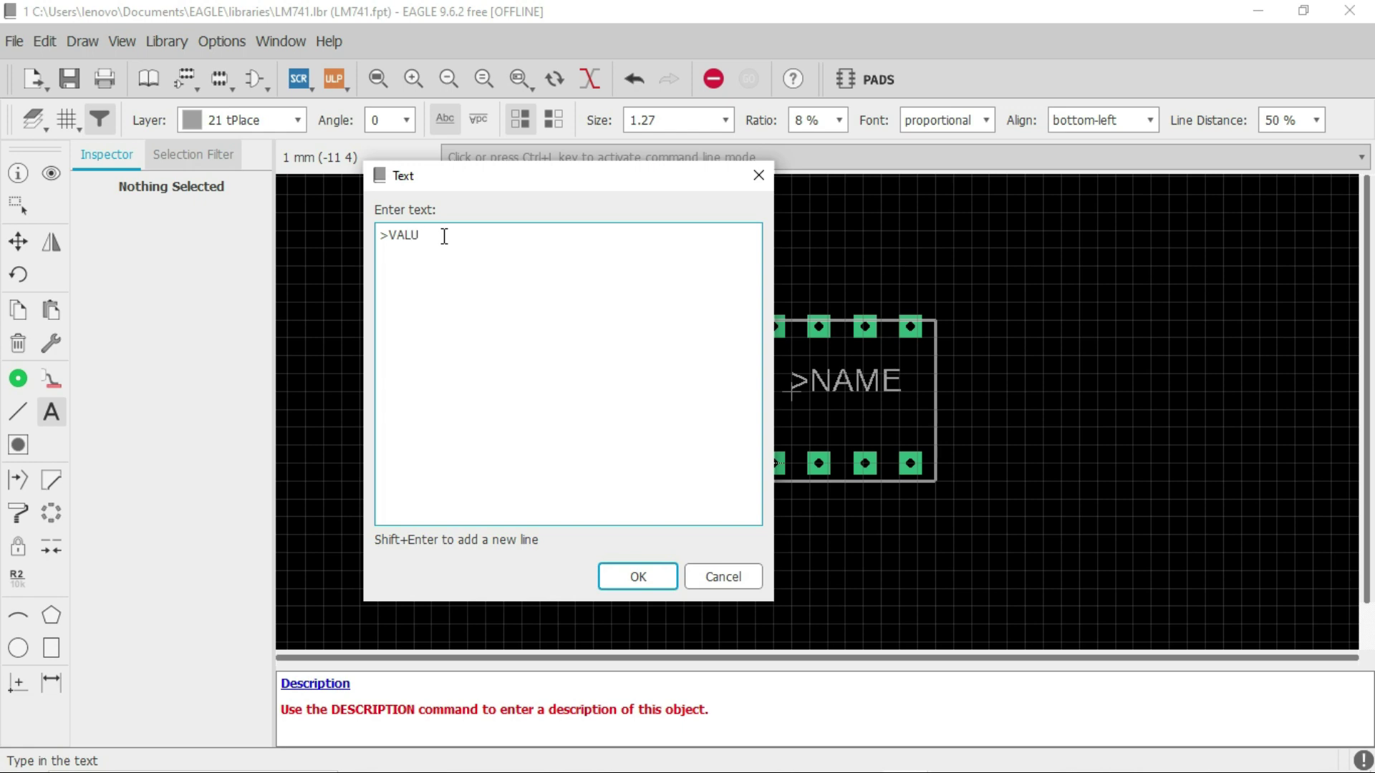
{"action": "left_click", "coordinate": [638, 572]}
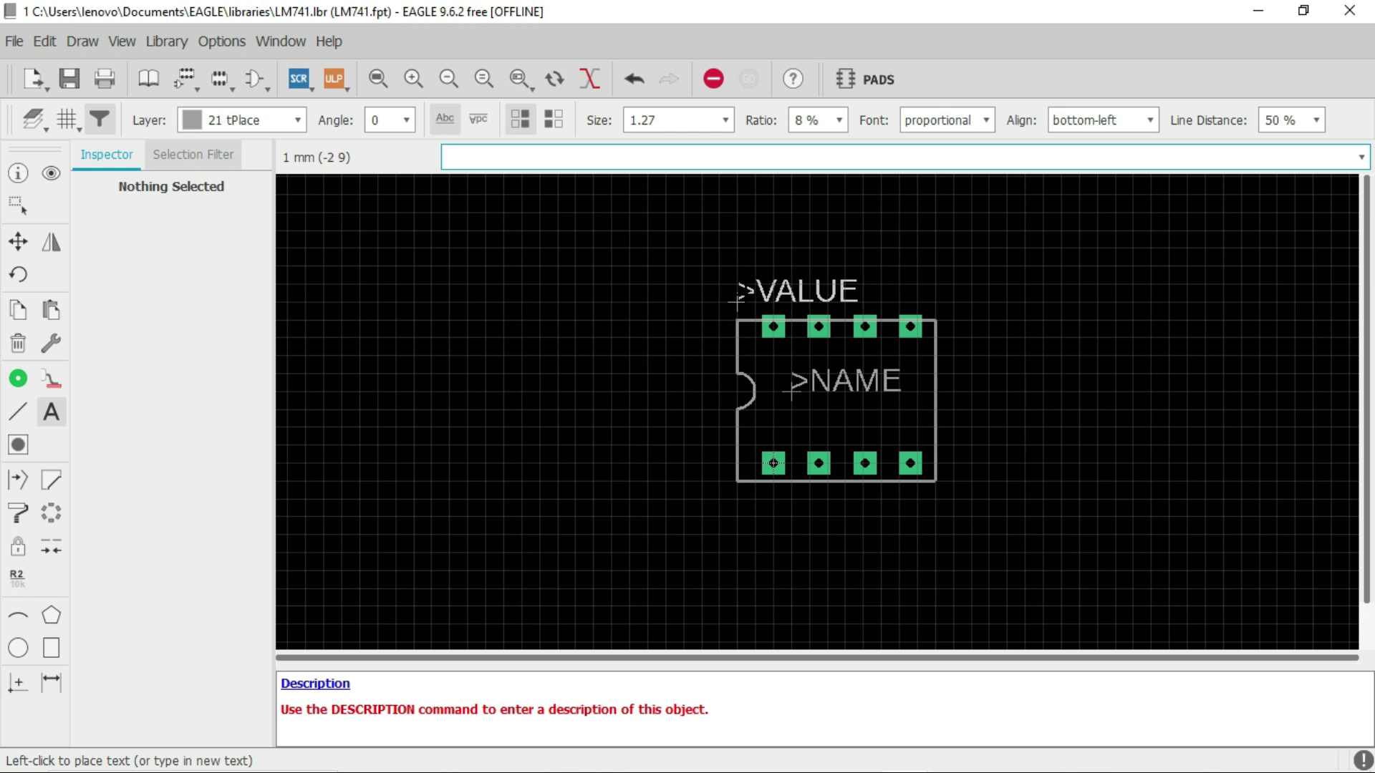
{"action": "left_click", "coordinate": [736, 301]}
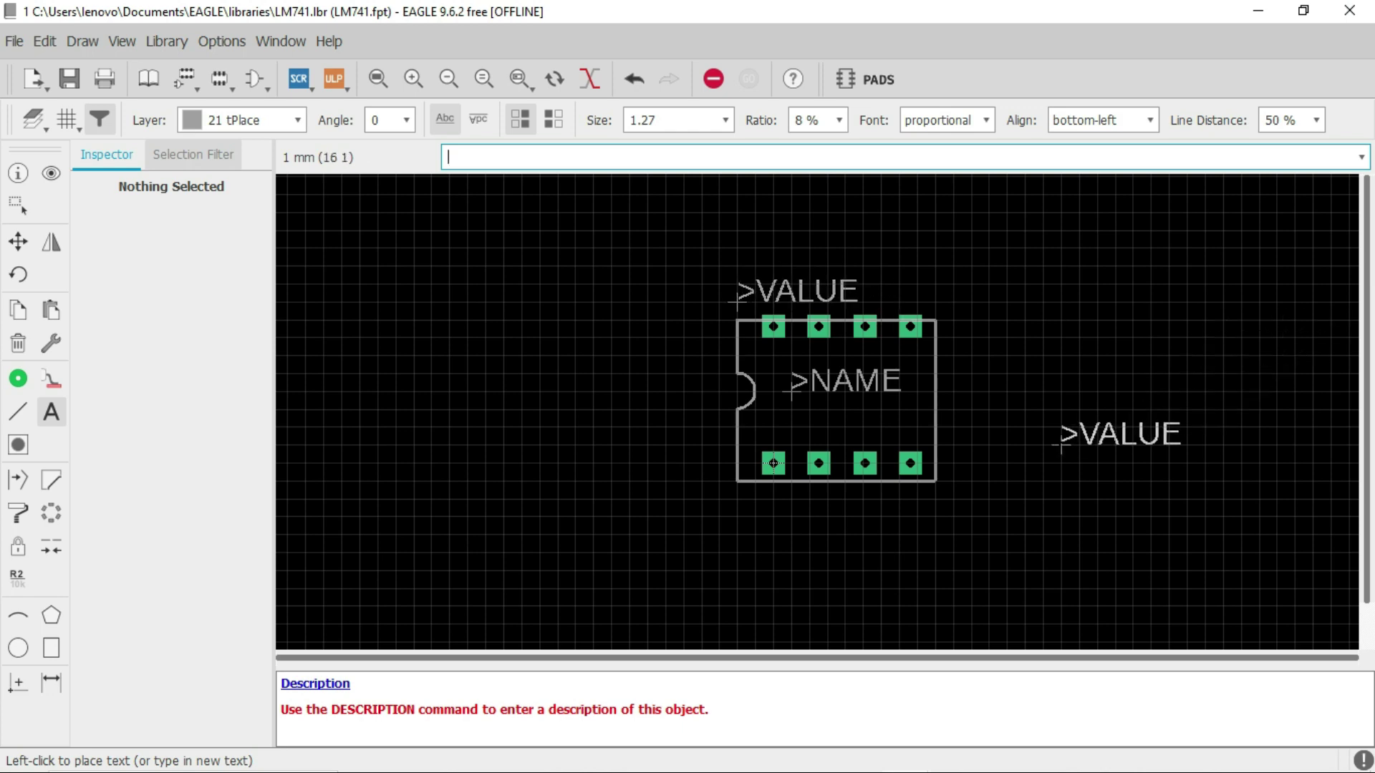
{"action": "key", "text": "Escape"}
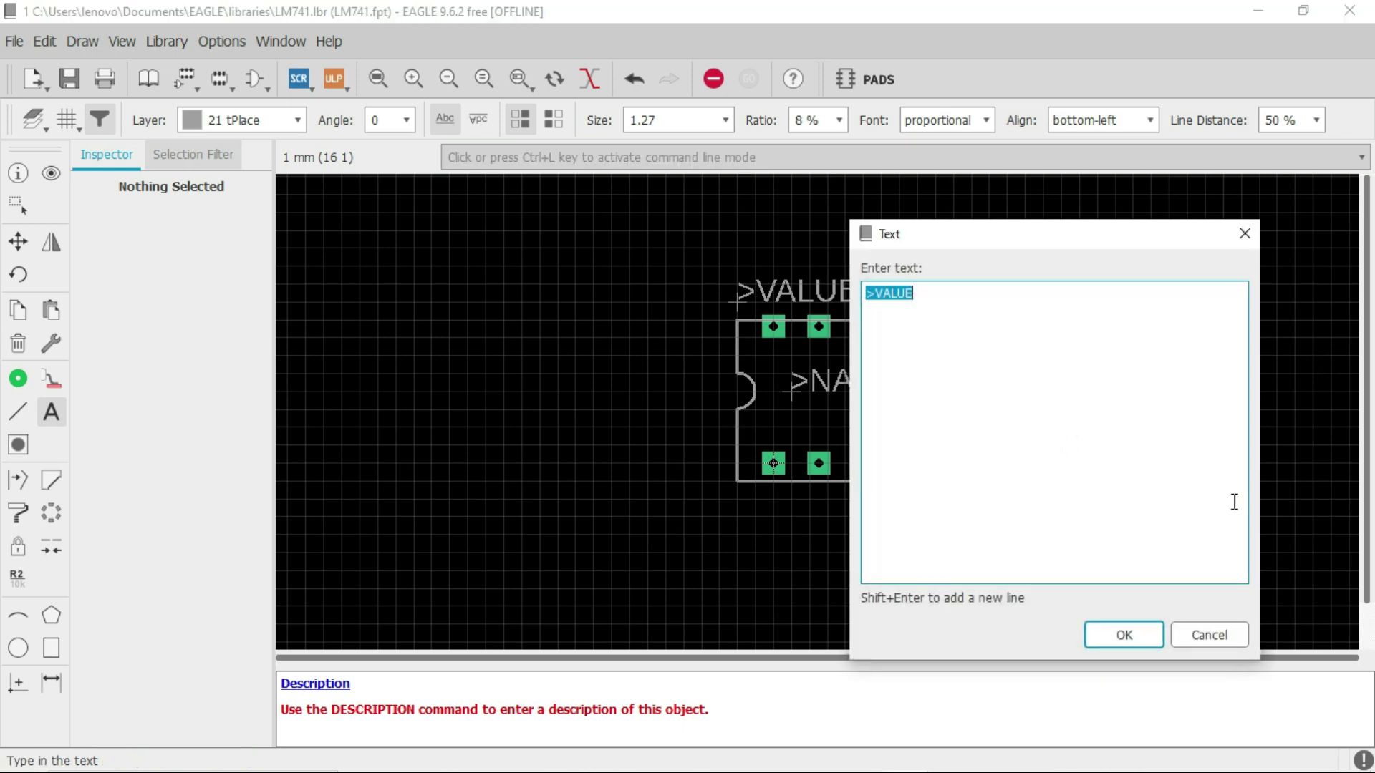
{"action": "left_click", "coordinate": [1210, 636]}
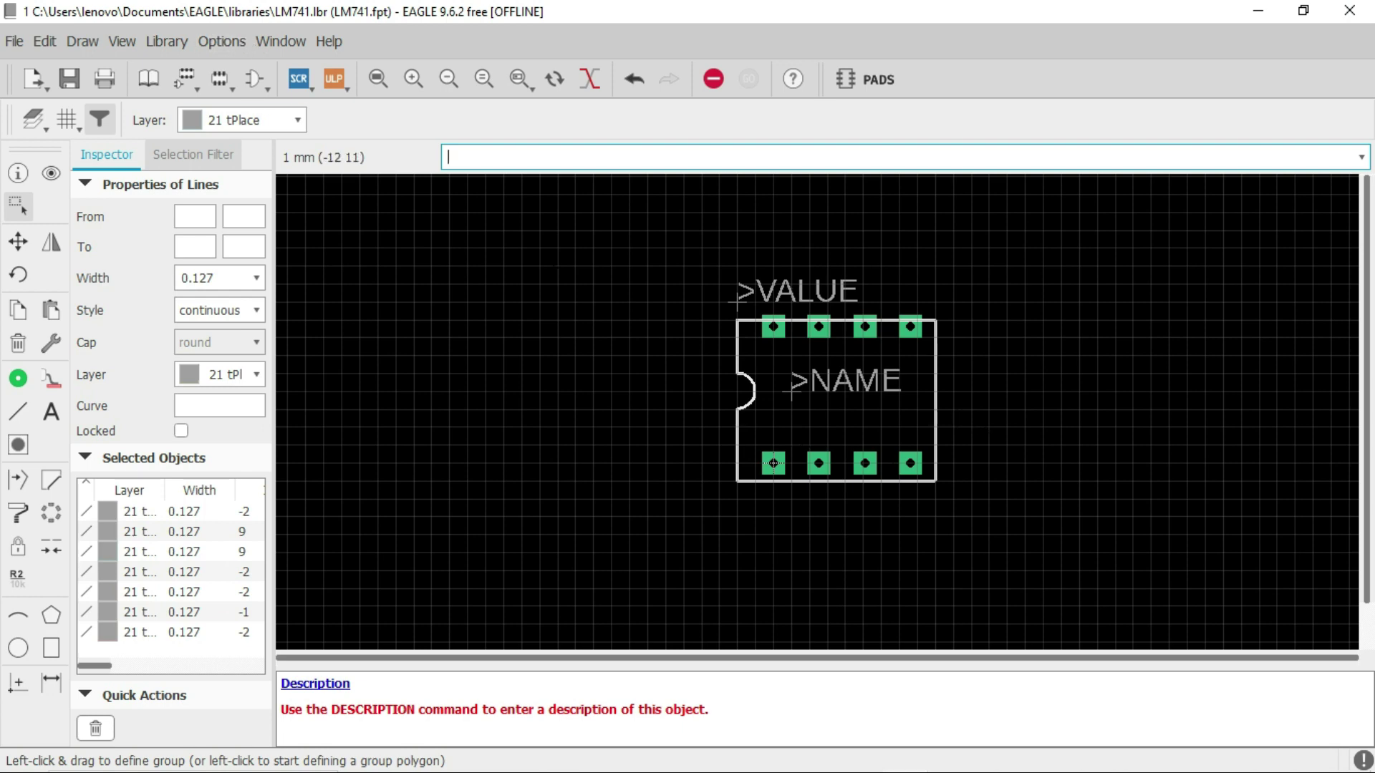
Set the footprint grid's size and alternate size to 0.01 mm
{"action": "left_click", "coordinate": [75, 122]}
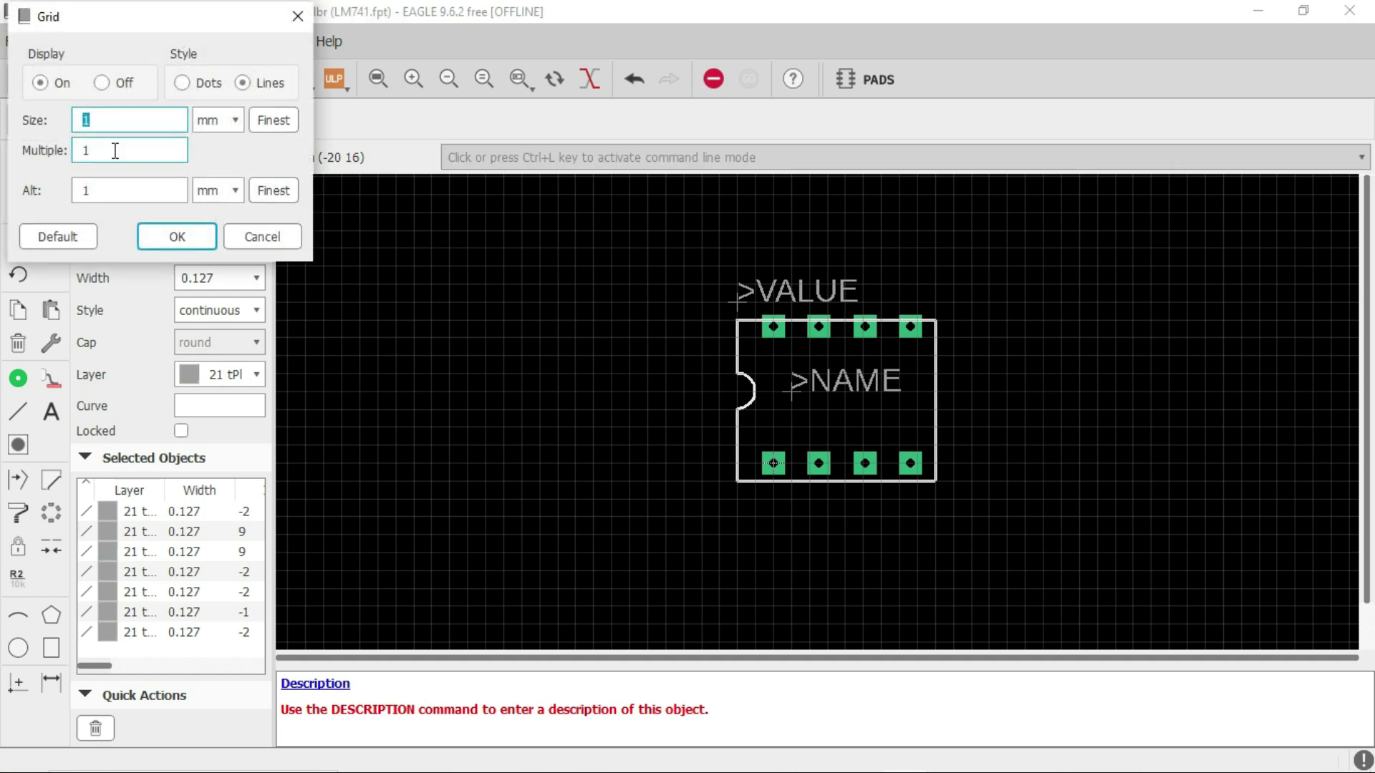
{"action": "left_click", "coordinate": [110, 121]}
{"action": "double_click", "coordinate": [72, 122]}
{"action": "left_click", "coordinate": [98, 194]}
{"action": "left_click_drag", "start_coordinate": [107, 193], "coordinate": [49, 191]}
{"action": "type", "text": "0.01"}
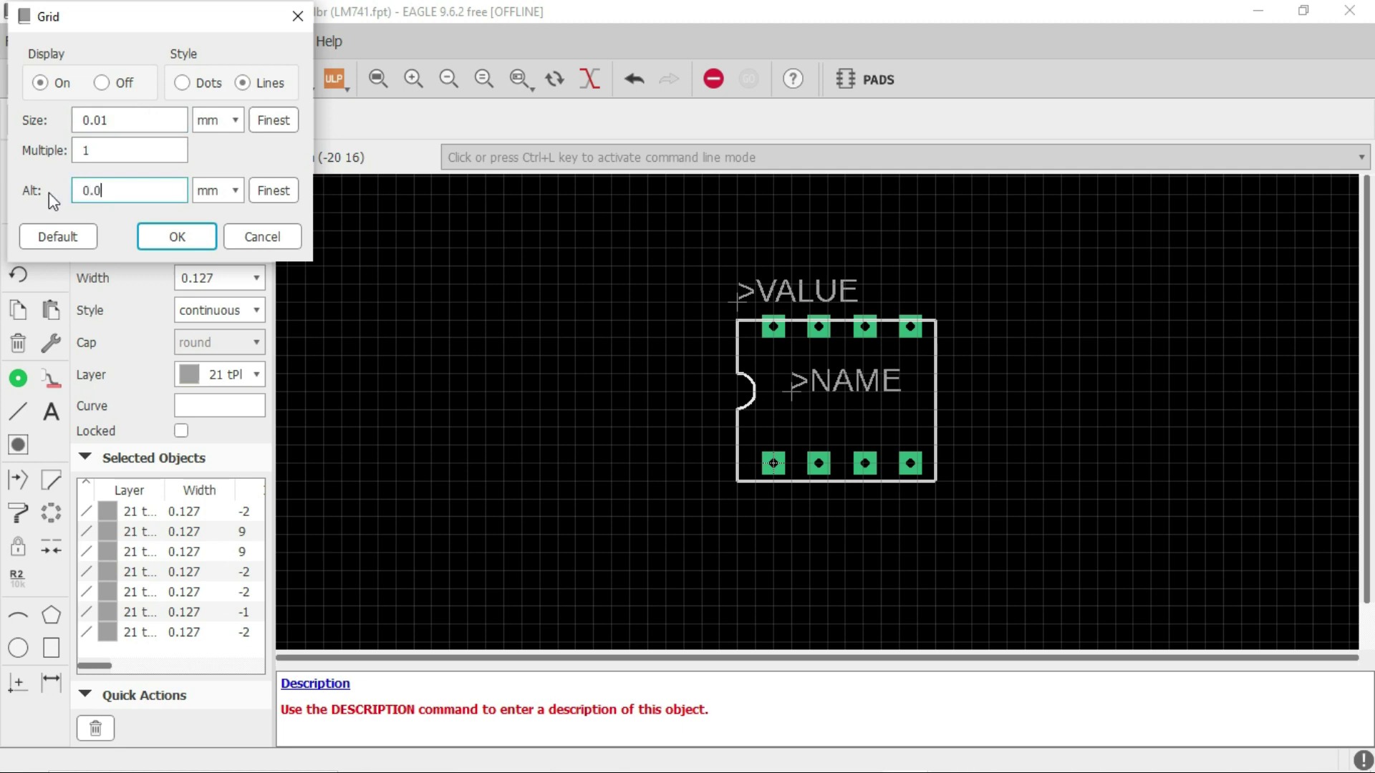
{"action": "left_click", "coordinate": [184, 234]}
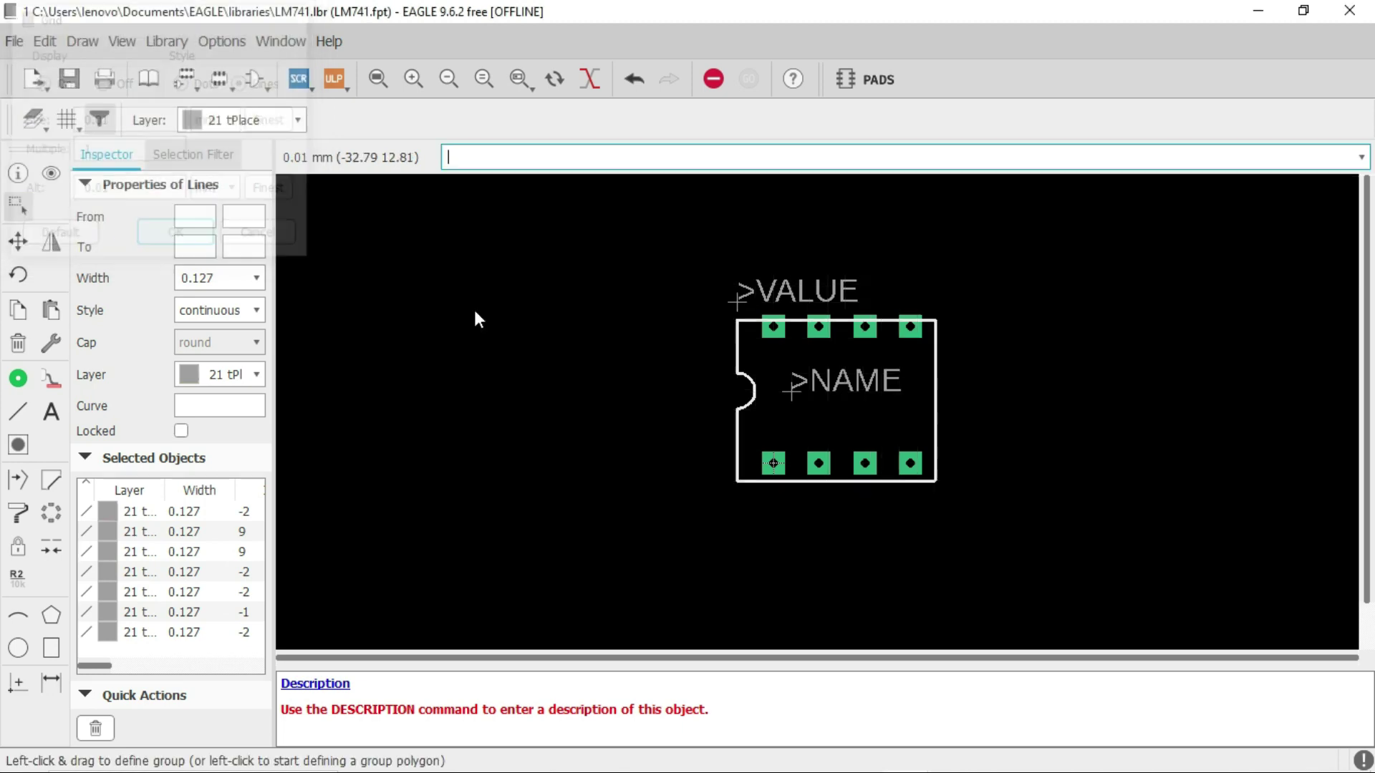
Check the finished footprint and save the library
{"action": "scroll", "coordinate": [751, 386], "scroll_direction": "up", "scroll_amount": 3}
{"action": "scroll", "coordinate": [506, 414], "scroll_direction": "down", "scroll_amount": 4}
{"action": "scroll", "coordinate": [537, 501], "scroll_direction": "up", "scroll_amount": 2}
{"action": "scroll", "coordinate": [537, 539], "scroll_direction": "up", "scroll_amount": 1}
{"action": "scroll", "coordinate": [981, 330], "scroll_direction": "down", "scroll_amount": 2}
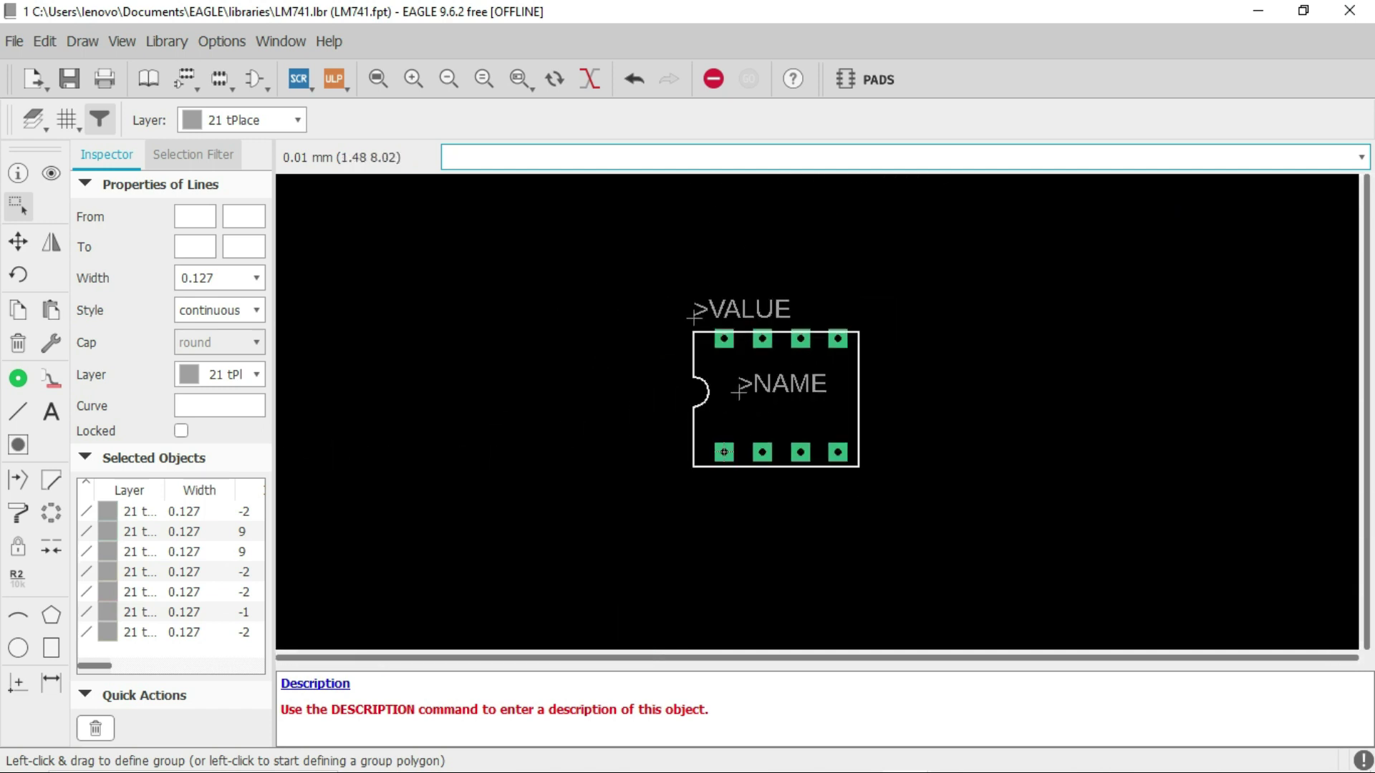
{"action": "left_click", "coordinate": [66, 76]}
{"action": "scroll", "coordinate": [734, 385], "scroll_direction": "up", "scroll_amount": 2}
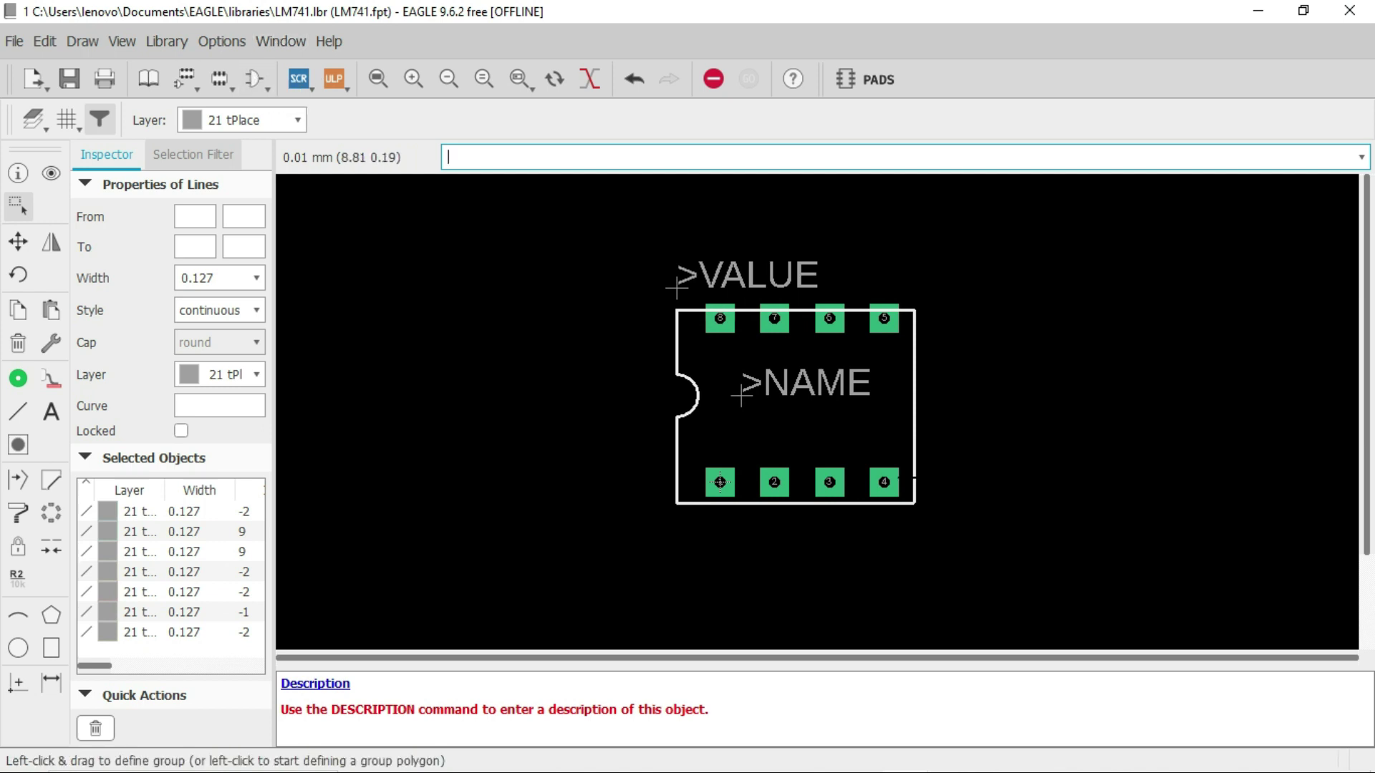
Create a new device named LM741 in the library
{"action": "left_click", "coordinate": [184, 79]}
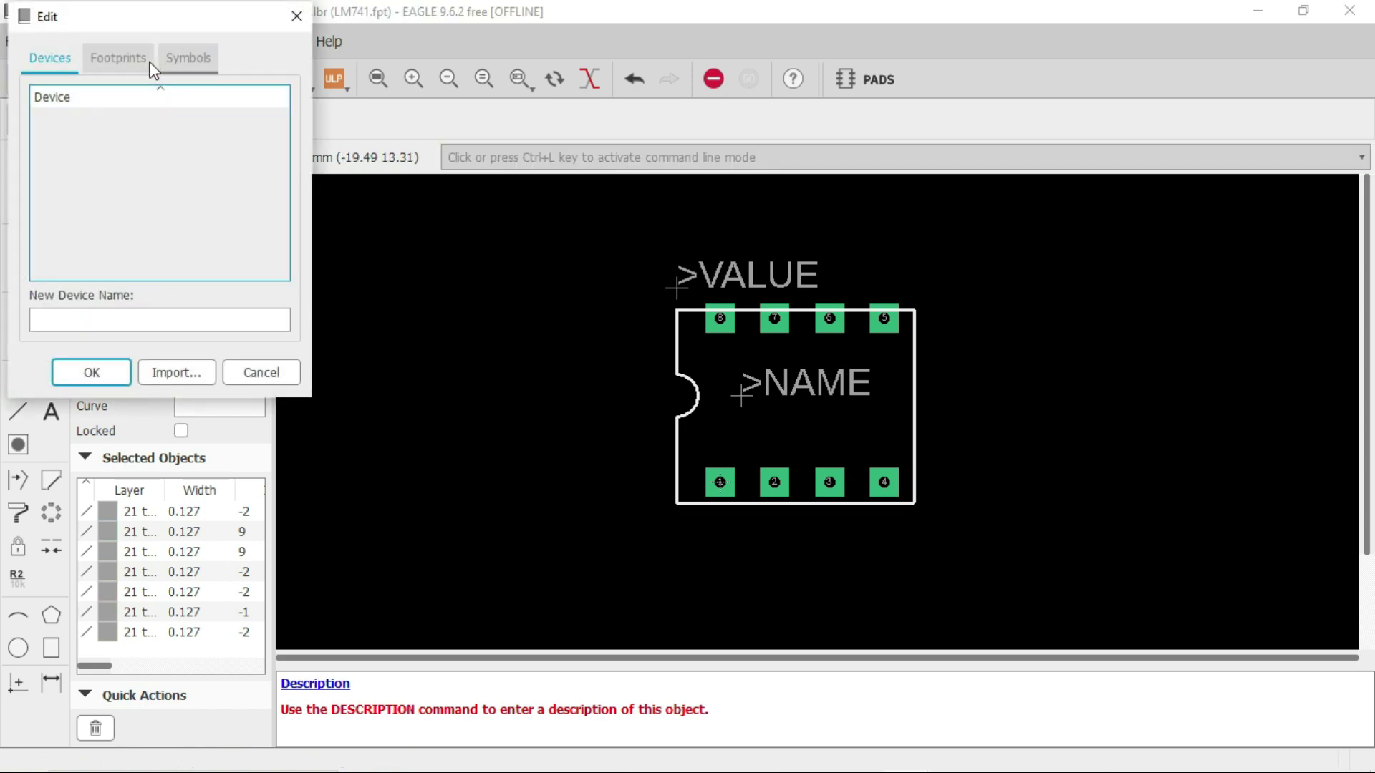
{"action": "left_click", "coordinate": [96, 321]}
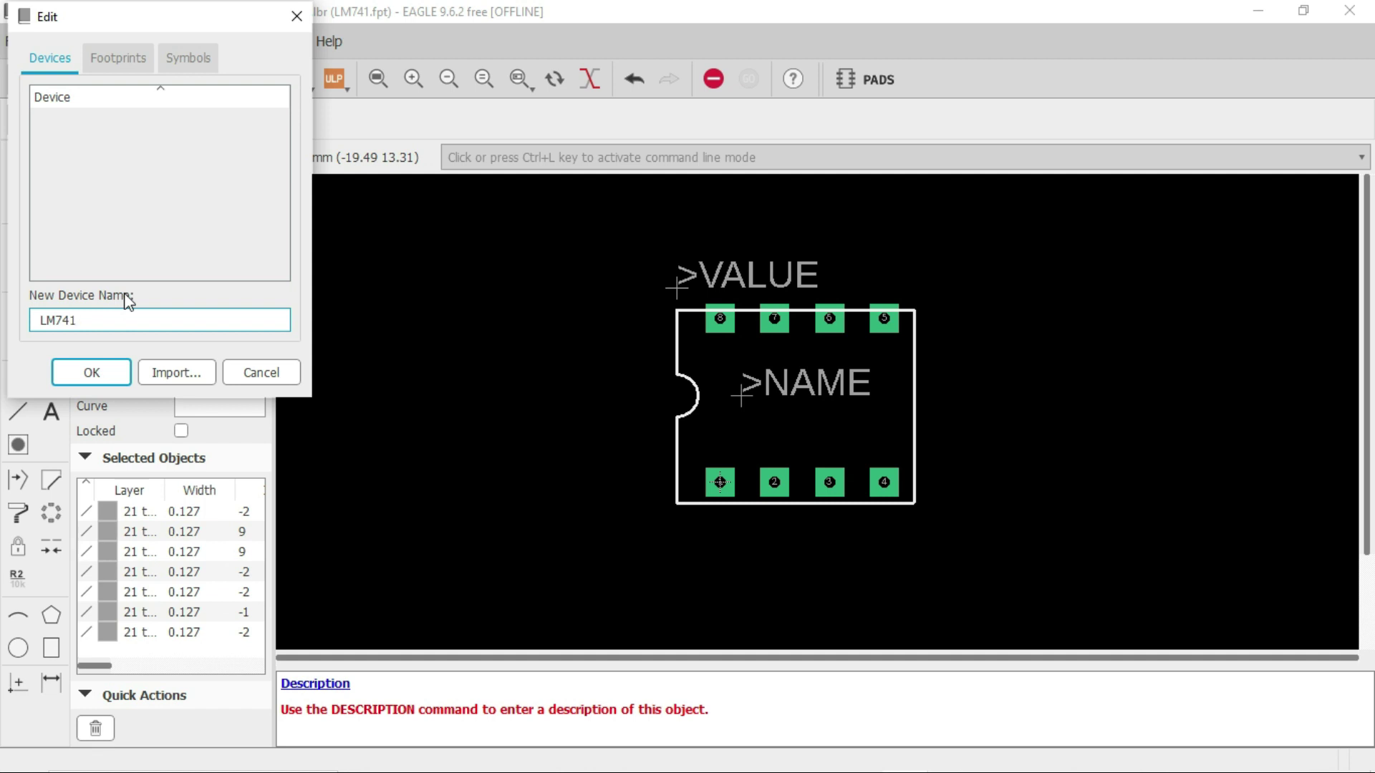
{"action": "left_click", "coordinate": [106, 369]}
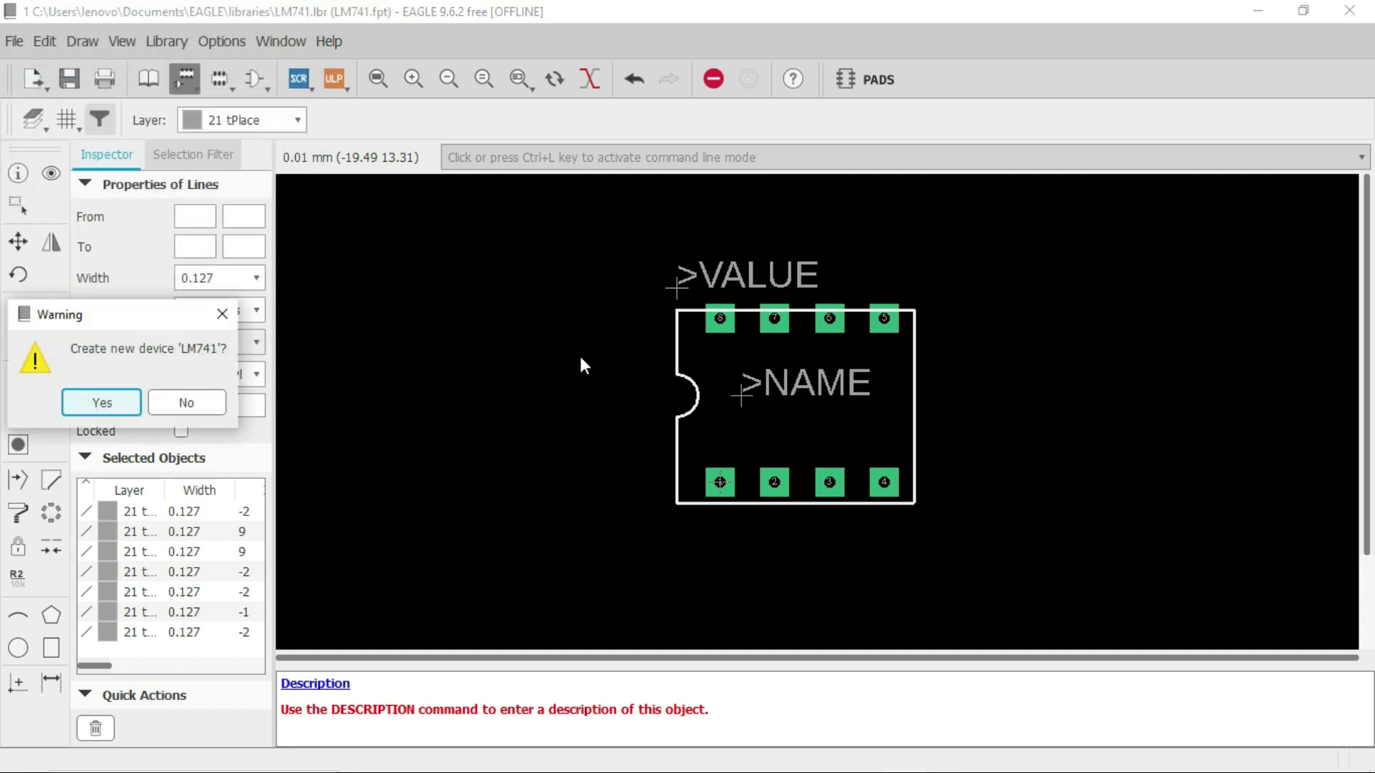
{"action": "left_click", "coordinate": [102, 404]}
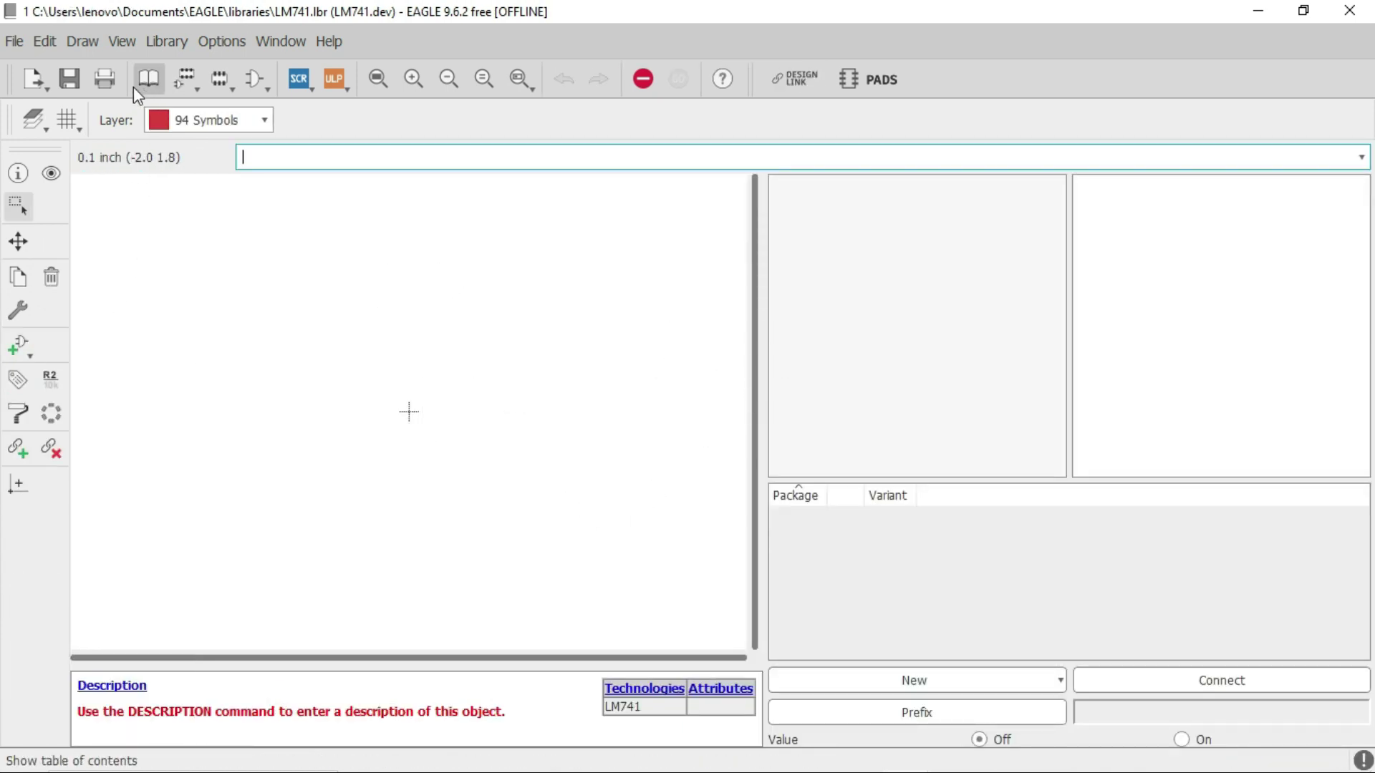
Set the device grid to 0.01 mm, use mm for the alternate grid too, and turn the grid display on
{"action": "left_click", "coordinate": [70, 117]}
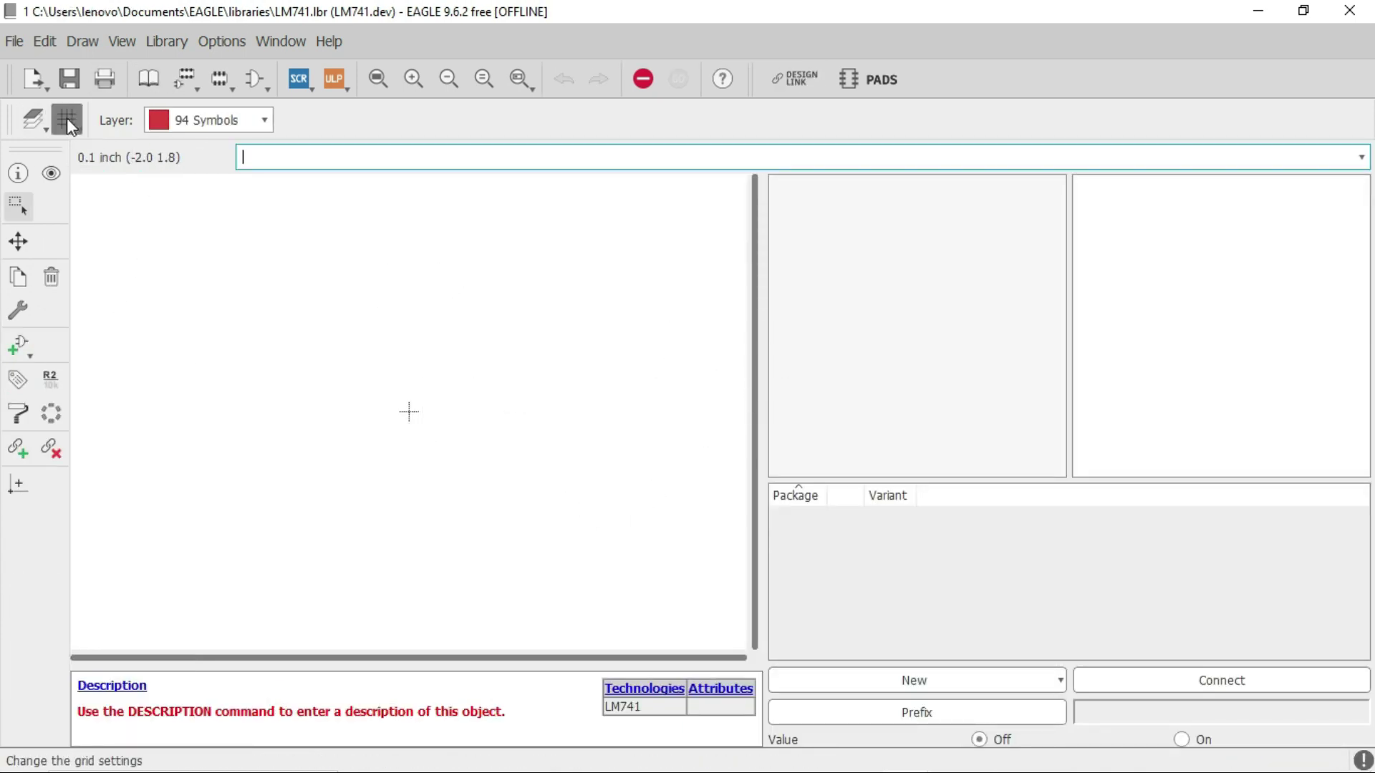
{"action": "left_click", "coordinate": [237, 120]}
{"action": "left_click", "coordinate": [214, 162]}
{"action": "type", "text": "0.01"}
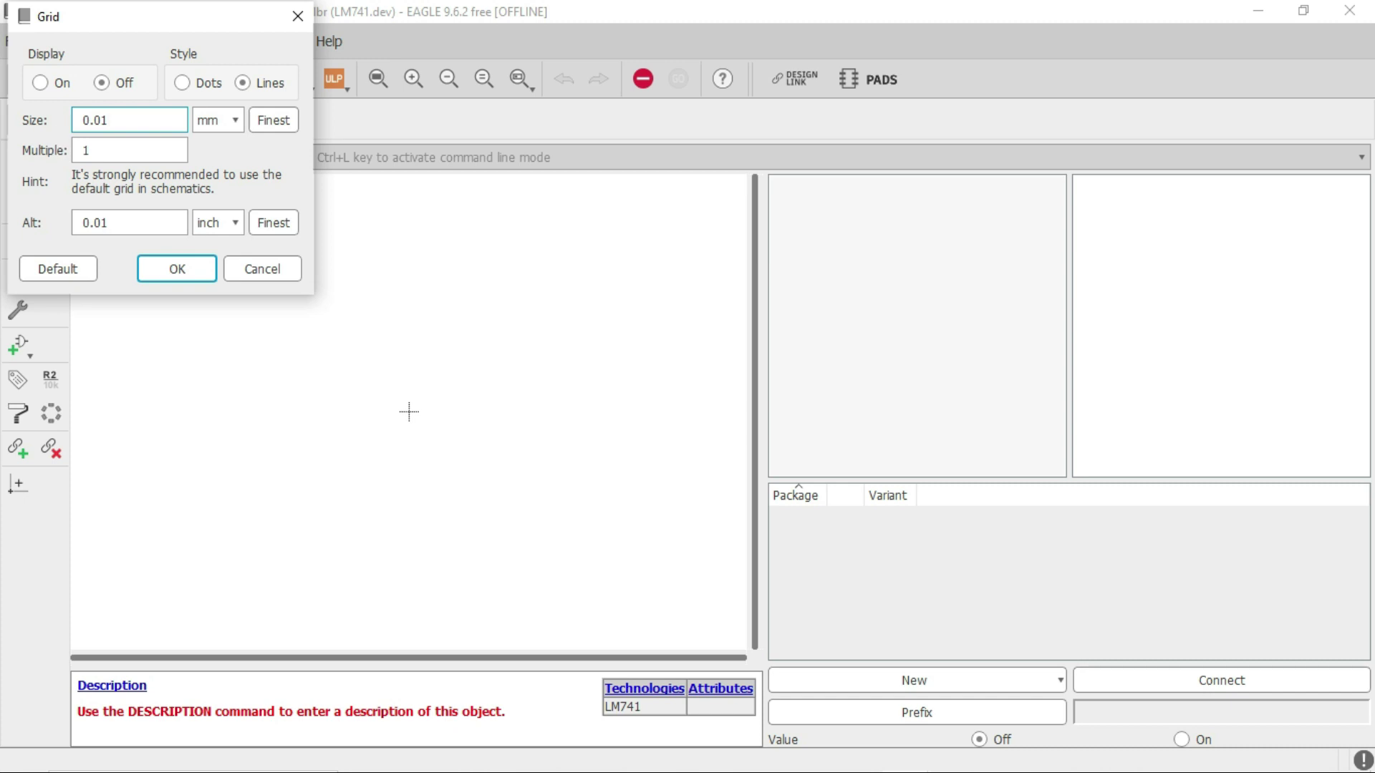
{"action": "left_click", "coordinate": [239, 222]}
{"action": "left_click", "coordinate": [220, 259]}
{"action": "left_click_drag", "start_coordinate": [125, 222], "coordinate": [69, 232]}
{"action": "type", "text": "0.0"}
{"action": "left_click", "coordinate": [40, 84]}
{"action": "left_click", "coordinate": [187, 269]}
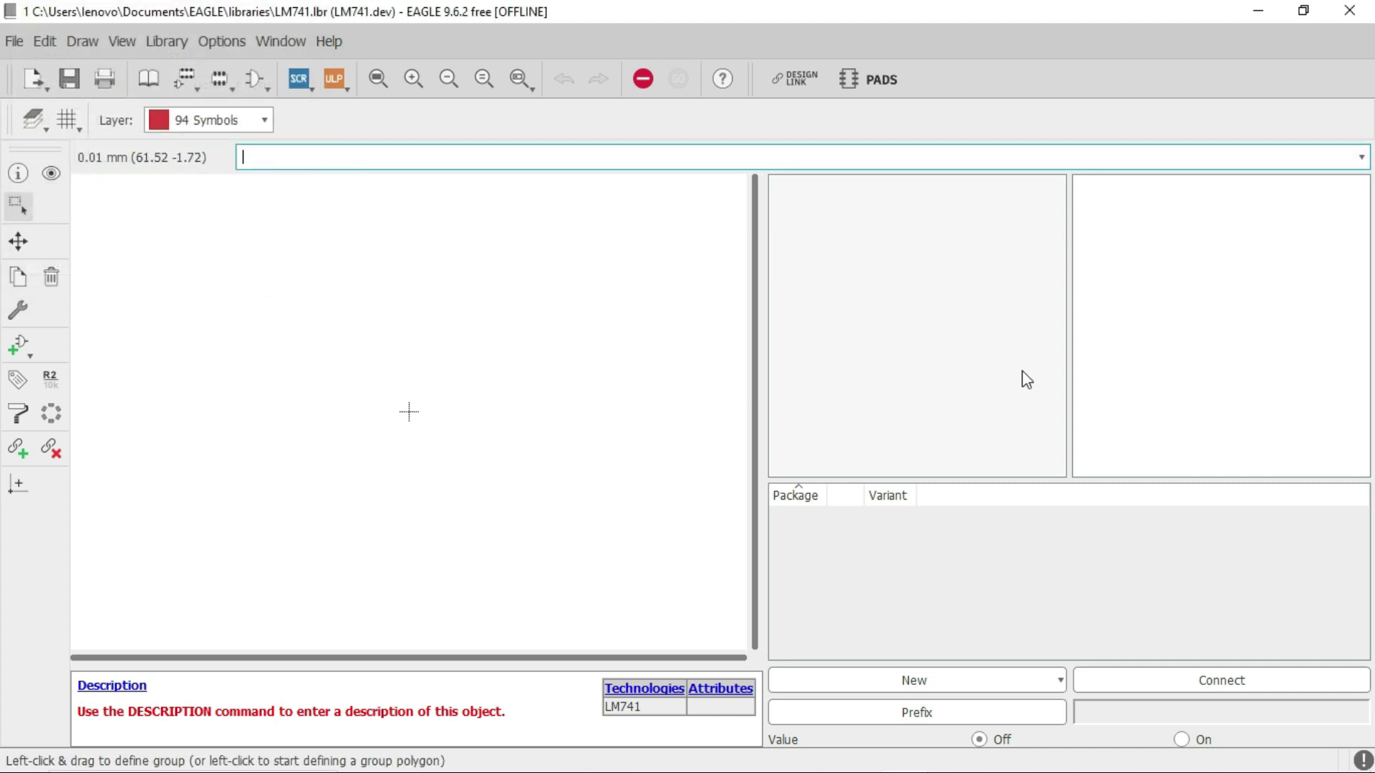
Add the LM741 symbol to the device, placing one instance near the origin
{"action": "left_click", "coordinate": [17, 348]}
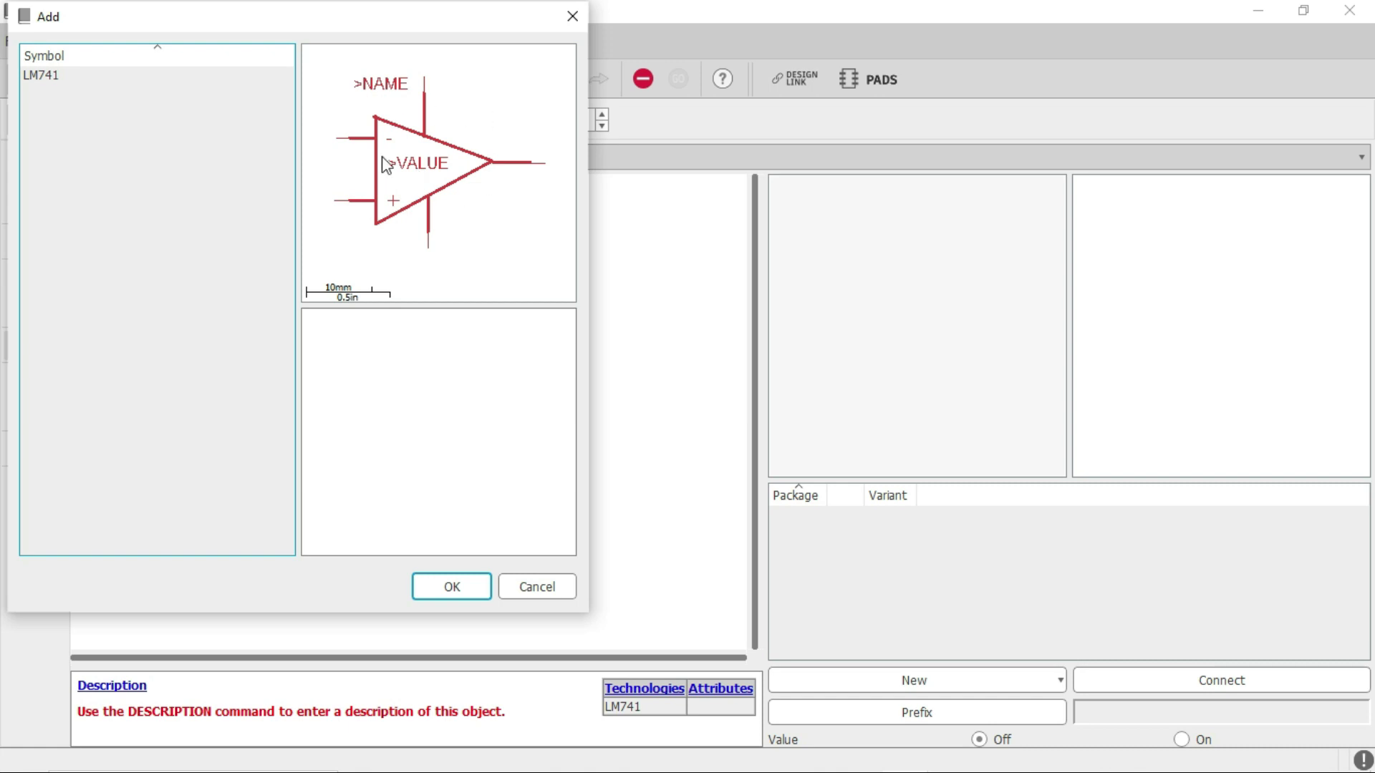
{"action": "left_click", "coordinate": [466, 593]}
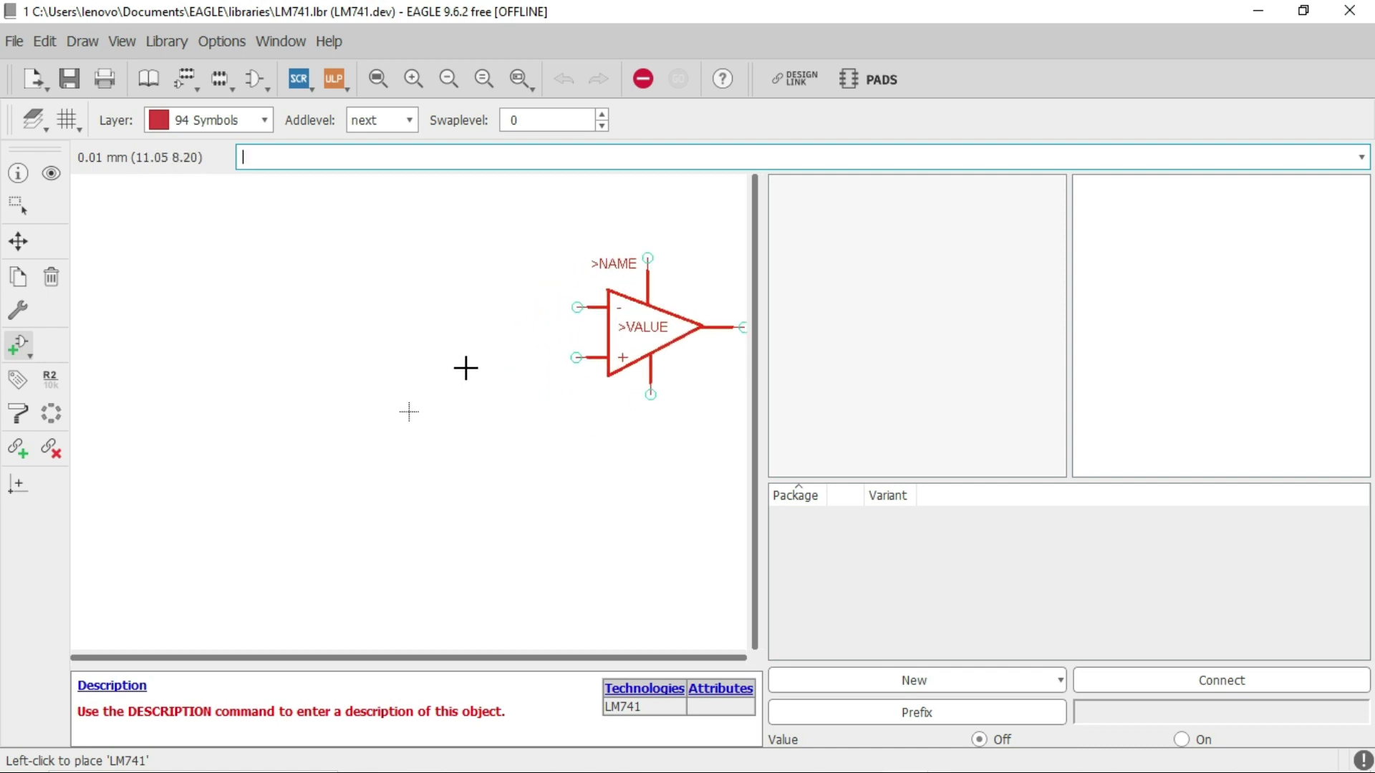
{"action": "left_click", "coordinate": [422, 377]}
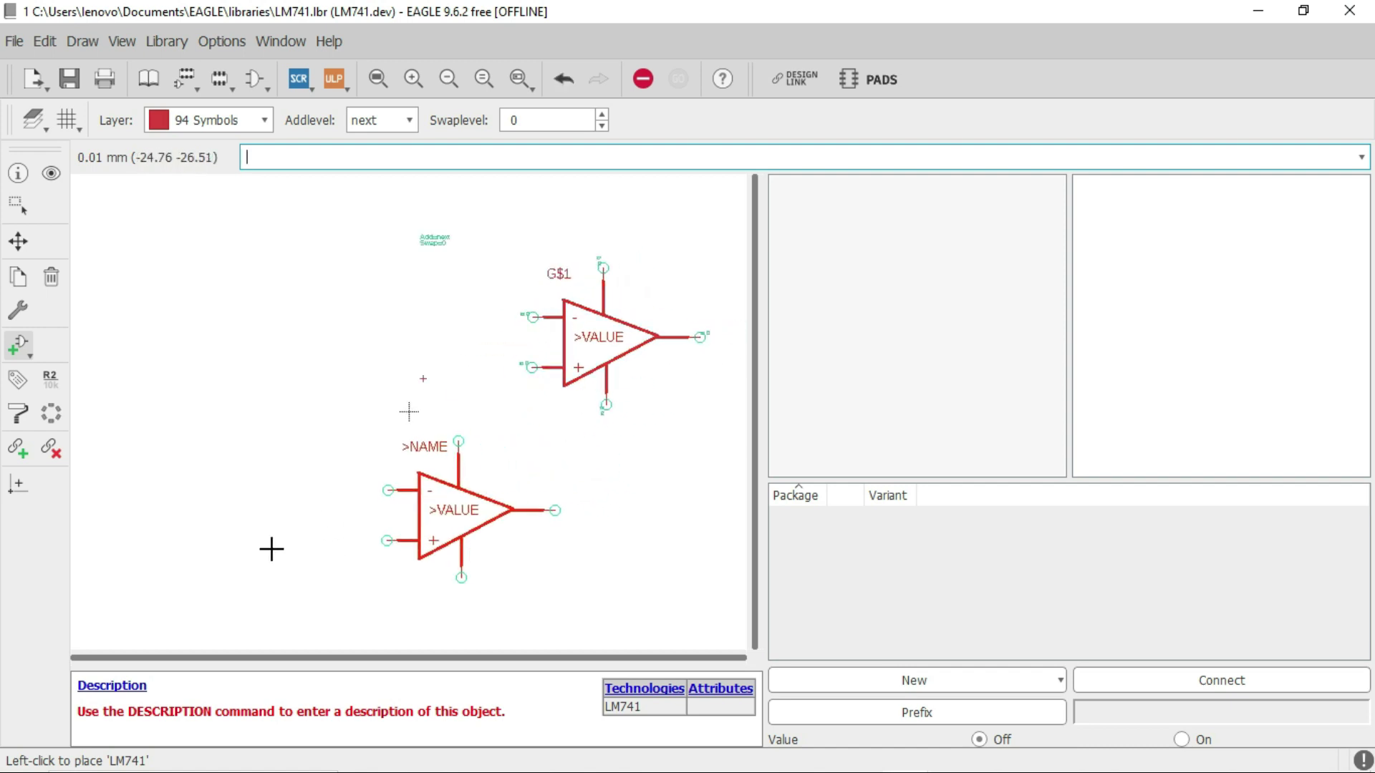
{"action": "key", "text": "Escape"}
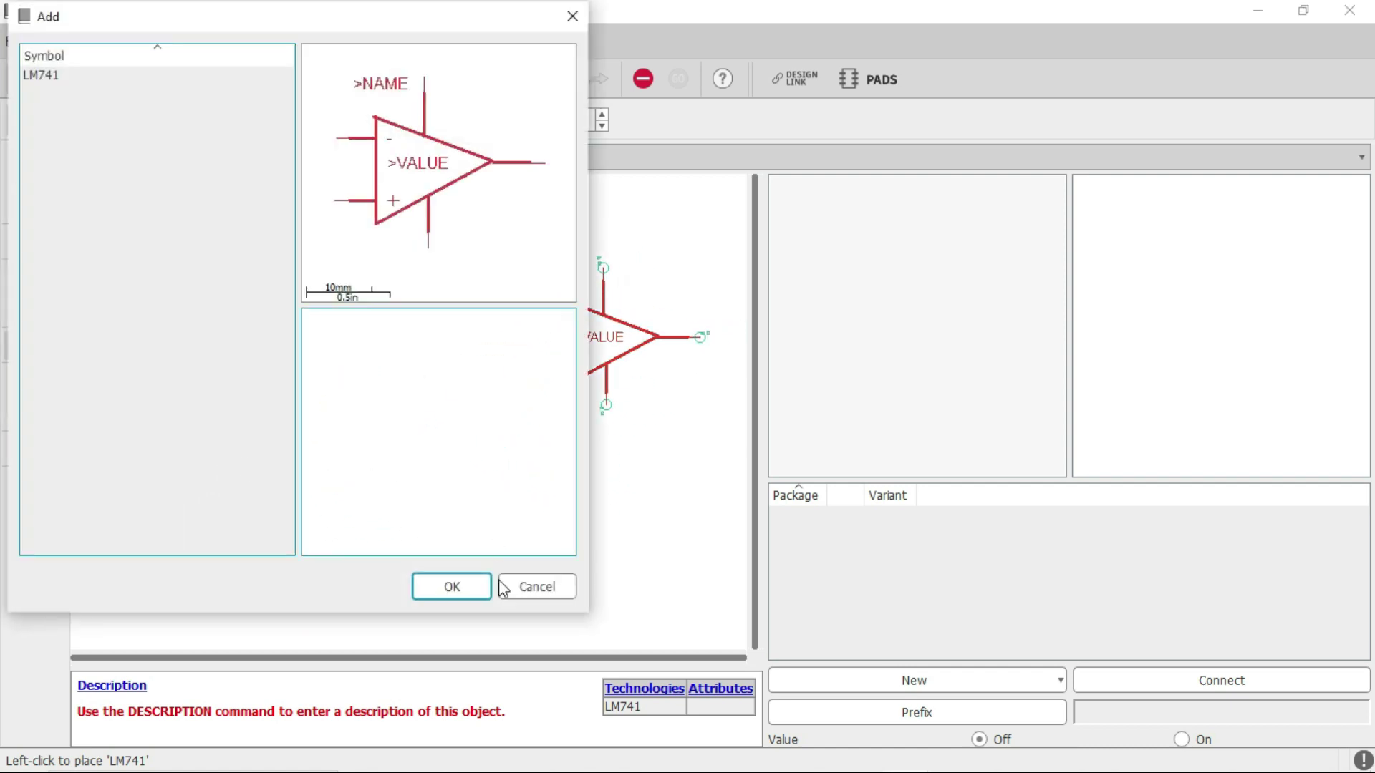
{"action": "left_click", "coordinate": [535, 587]}
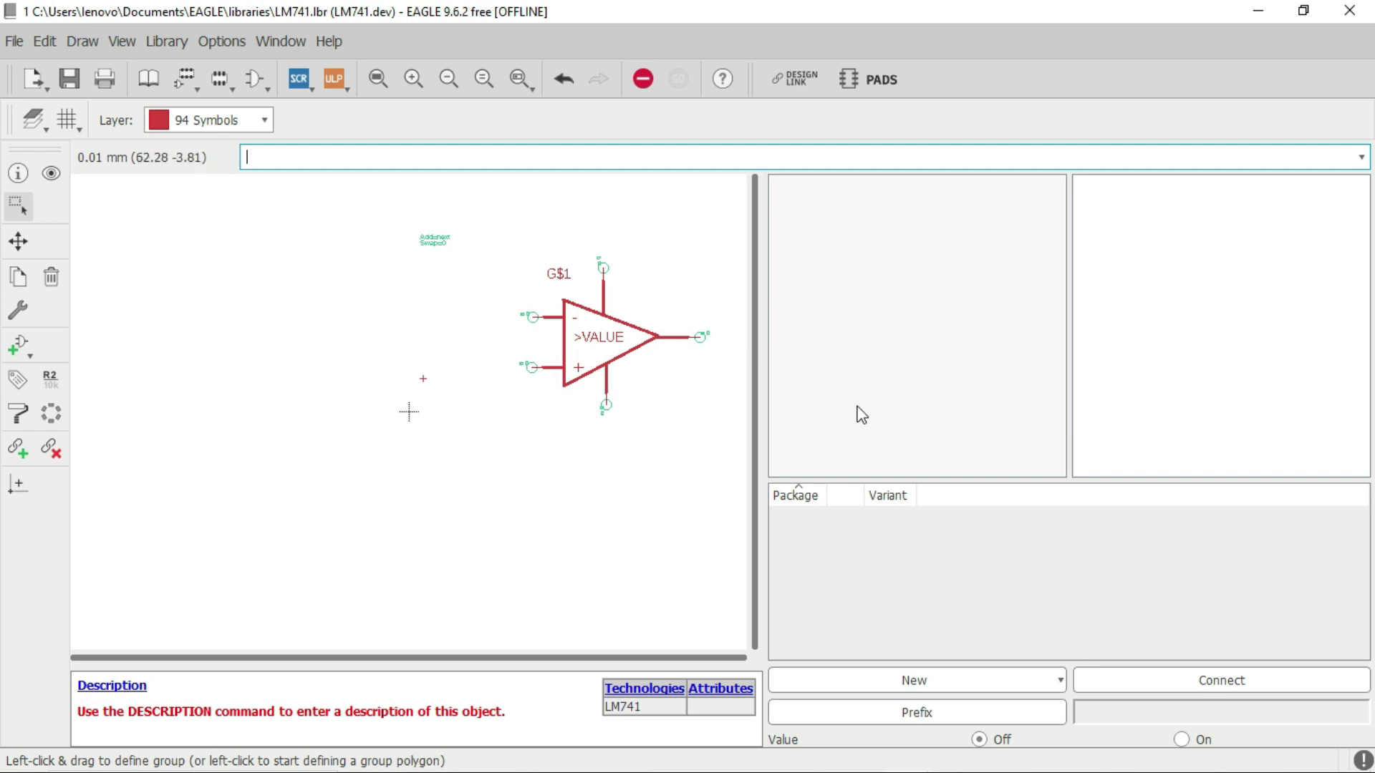
Add the local LM741 package to the device as a new package variant, leaving the variant name blank
{"action": "left_click", "coordinate": [914, 684]}
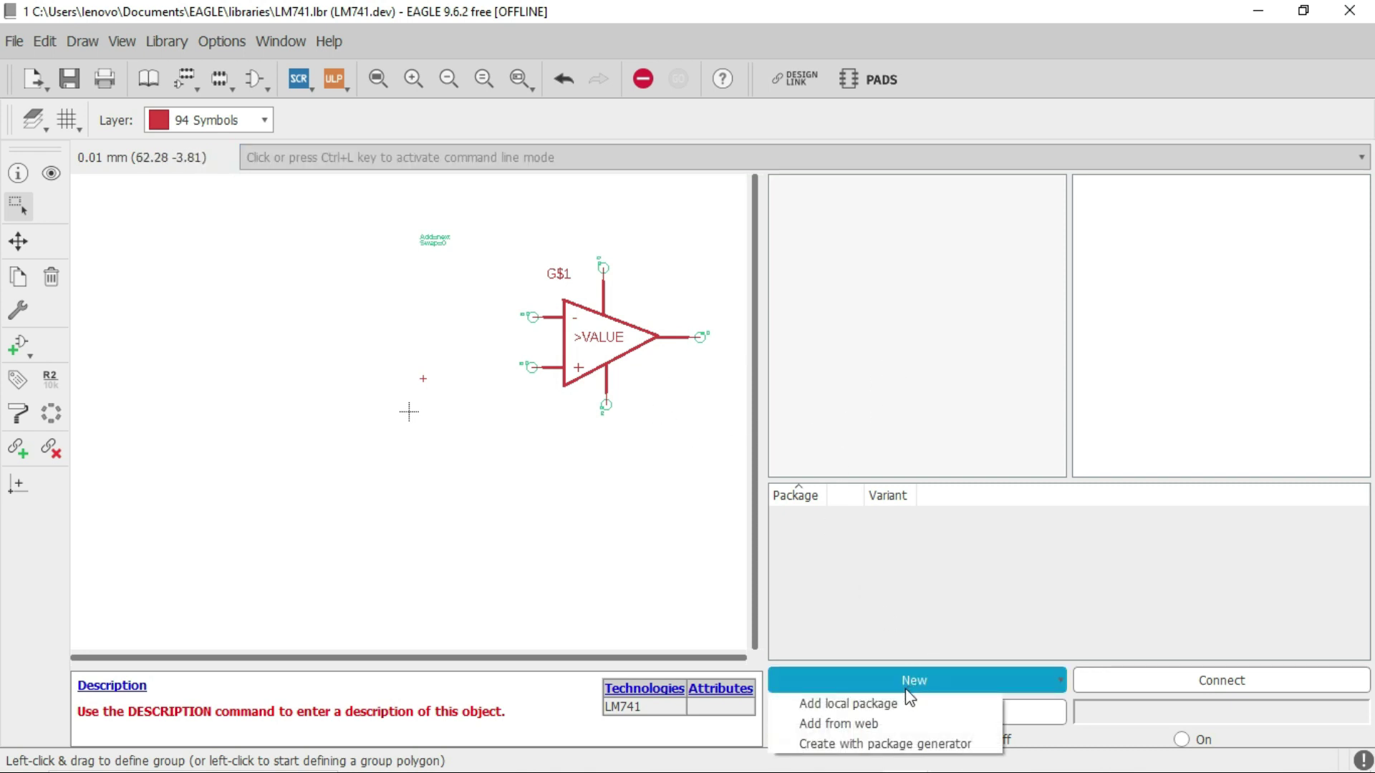
{"action": "left_click", "coordinate": [820, 706]}
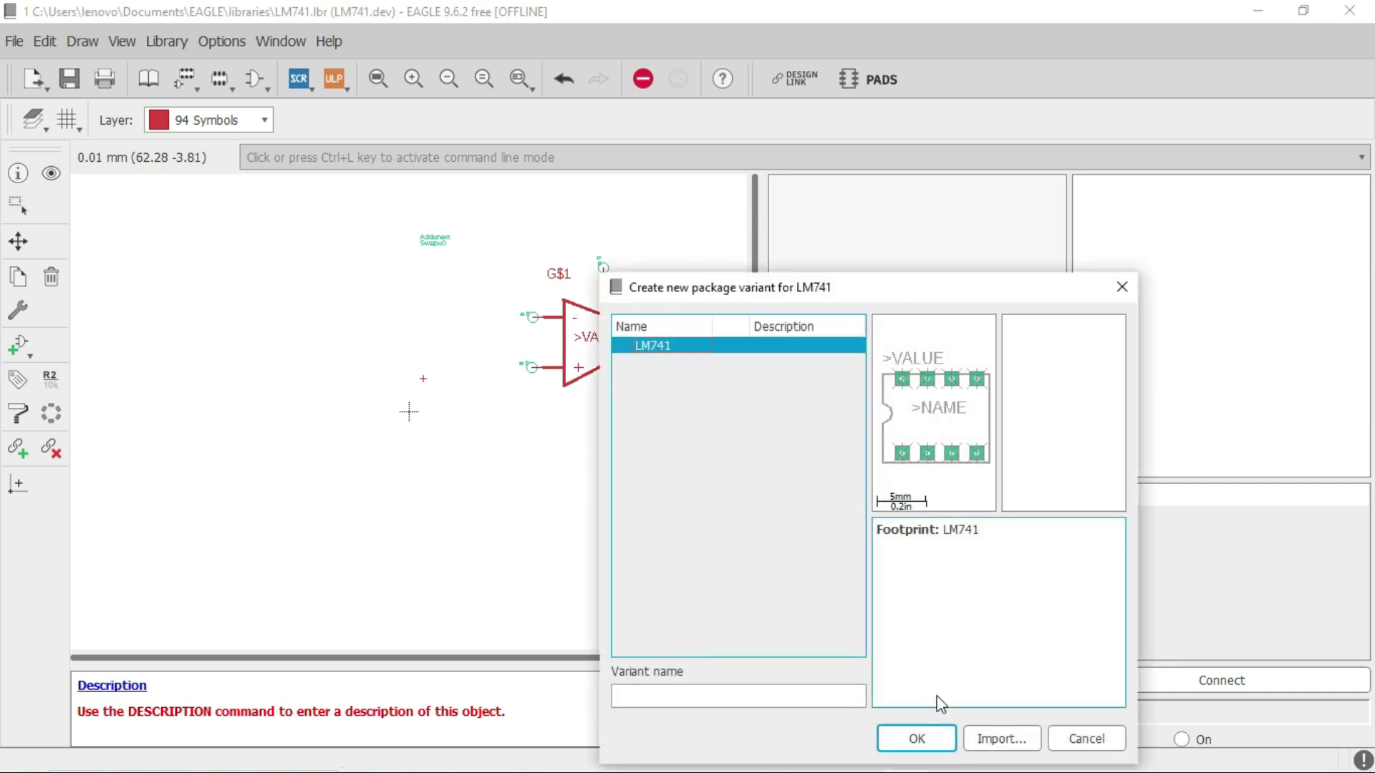
{"action": "left_click", "coordinate": [928, 745]}
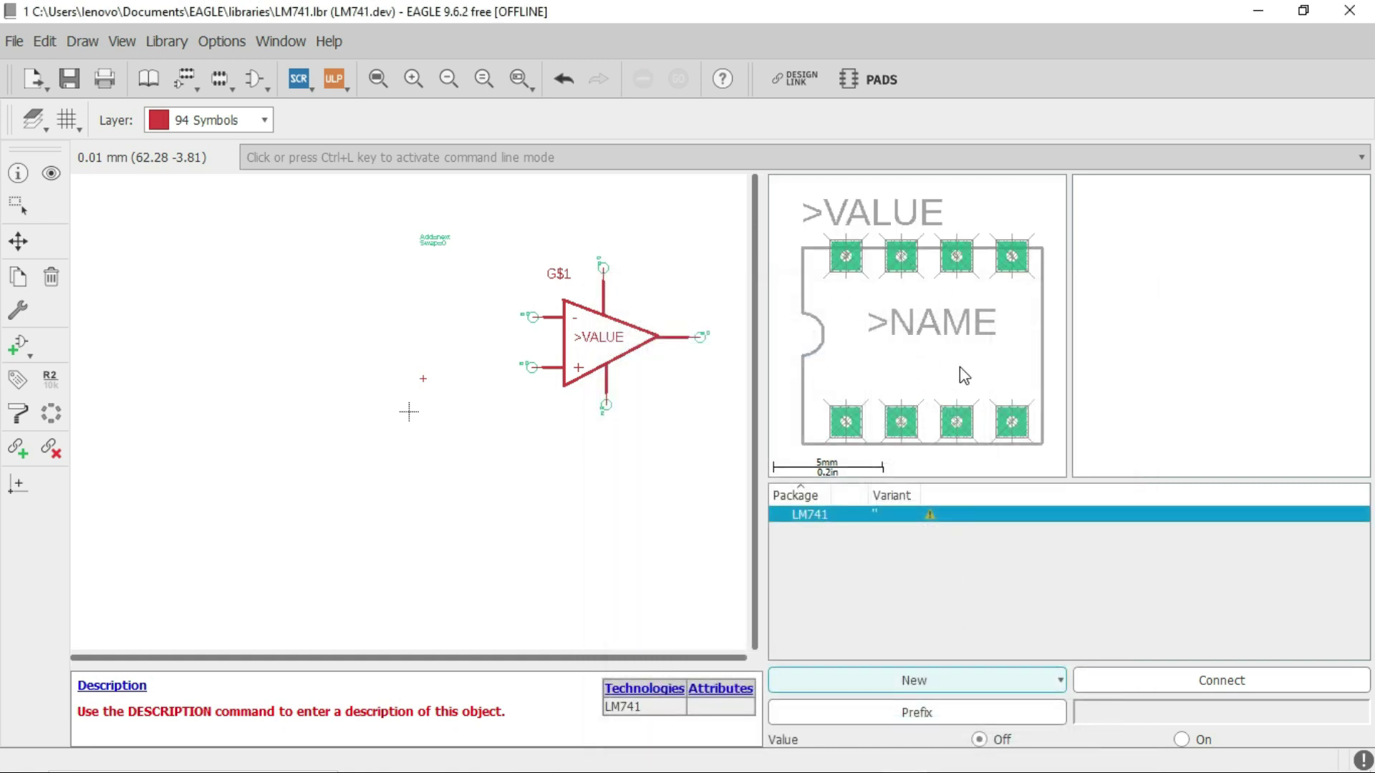
{"action": "key", "text": "ctrl+g"}
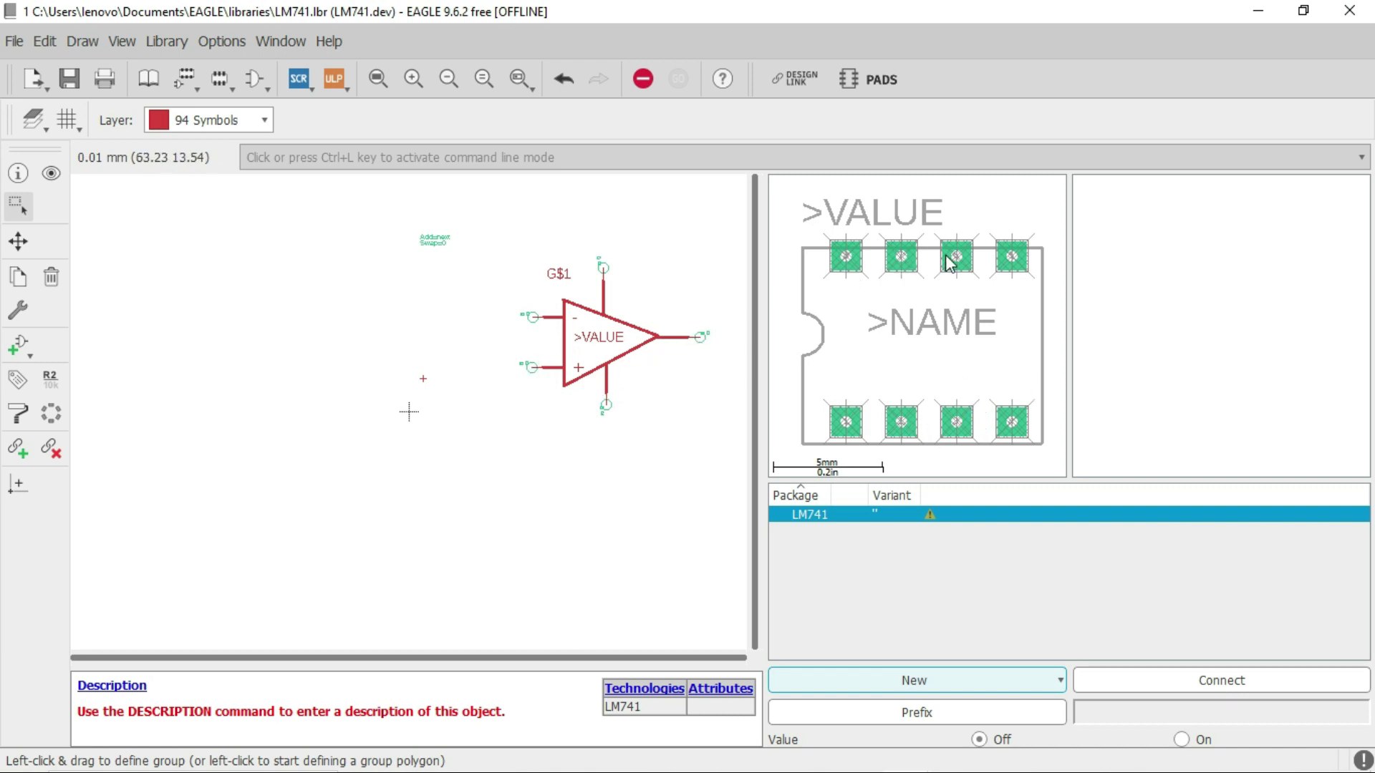
Connect symbol pins G$1.2, G$1.3, G$1.4, G$1.6 and G$1.7 to pads 1, 2, 3, 4 and 5 respectively
{"action": "left_click", "coordinate": [1228, 683]}
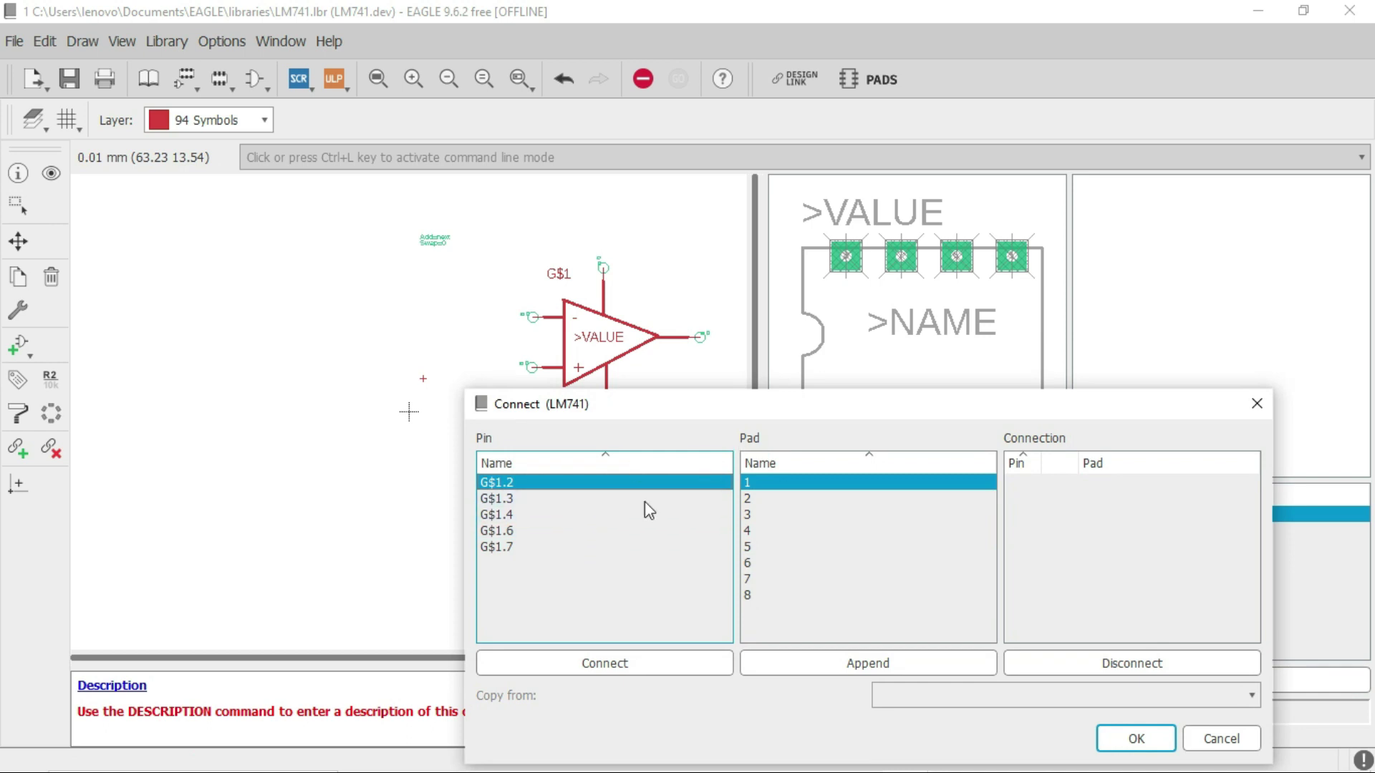
{"action": "left_click", "coordinate": [604, 663]}
{"action": "left_click", "coordinate": [604, 663]}
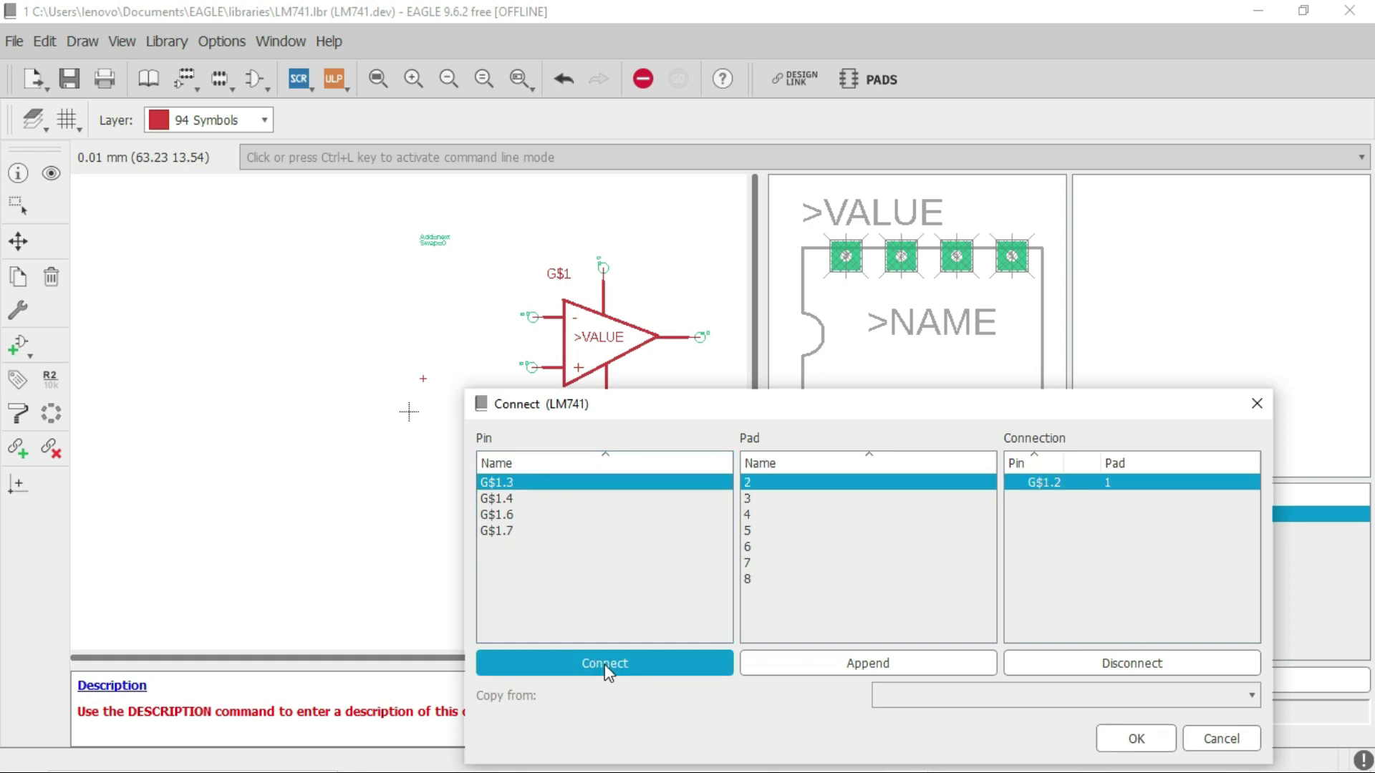
{"action": "left_click", "coordinate": [604, 663]}
{"action": "left_click", "coordinate": [604, 663]}
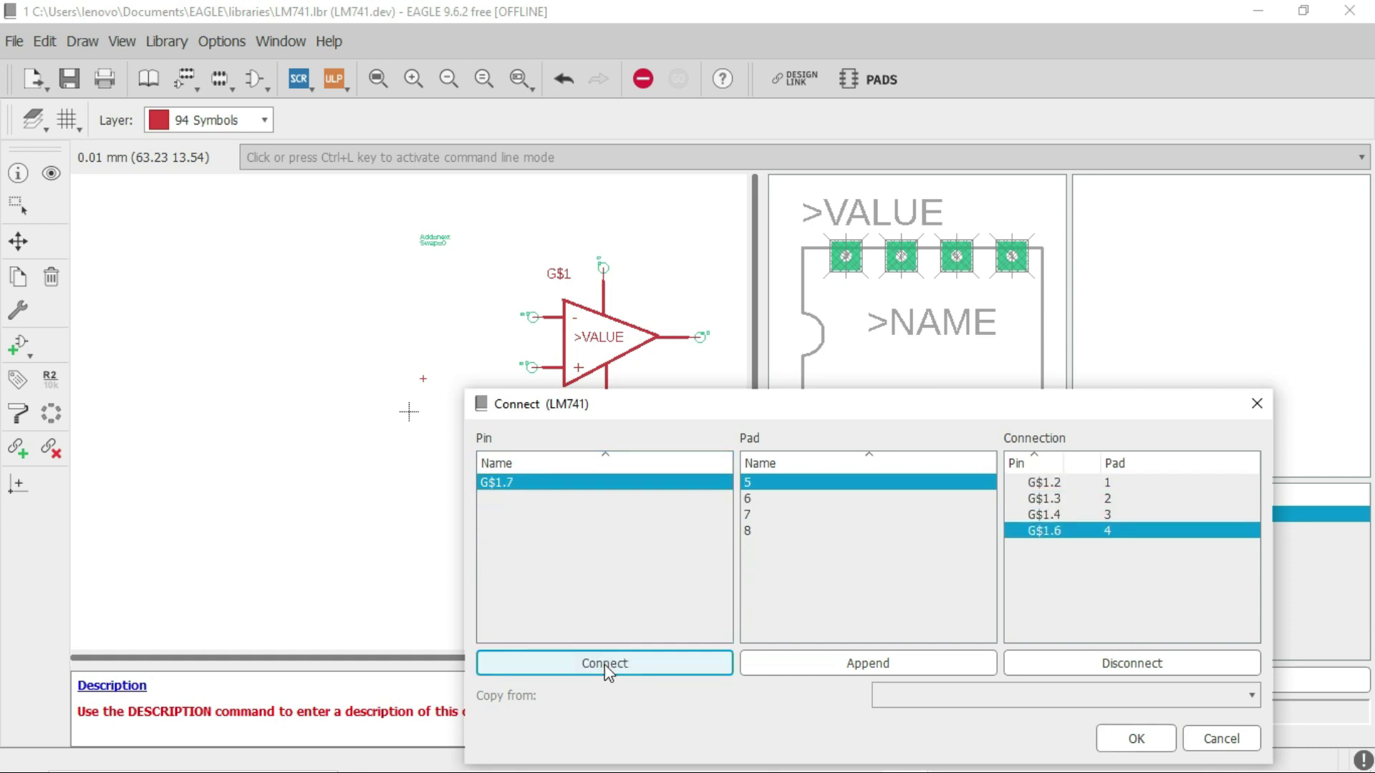
{"action": "left_click", "coordinate": [605, 663]}
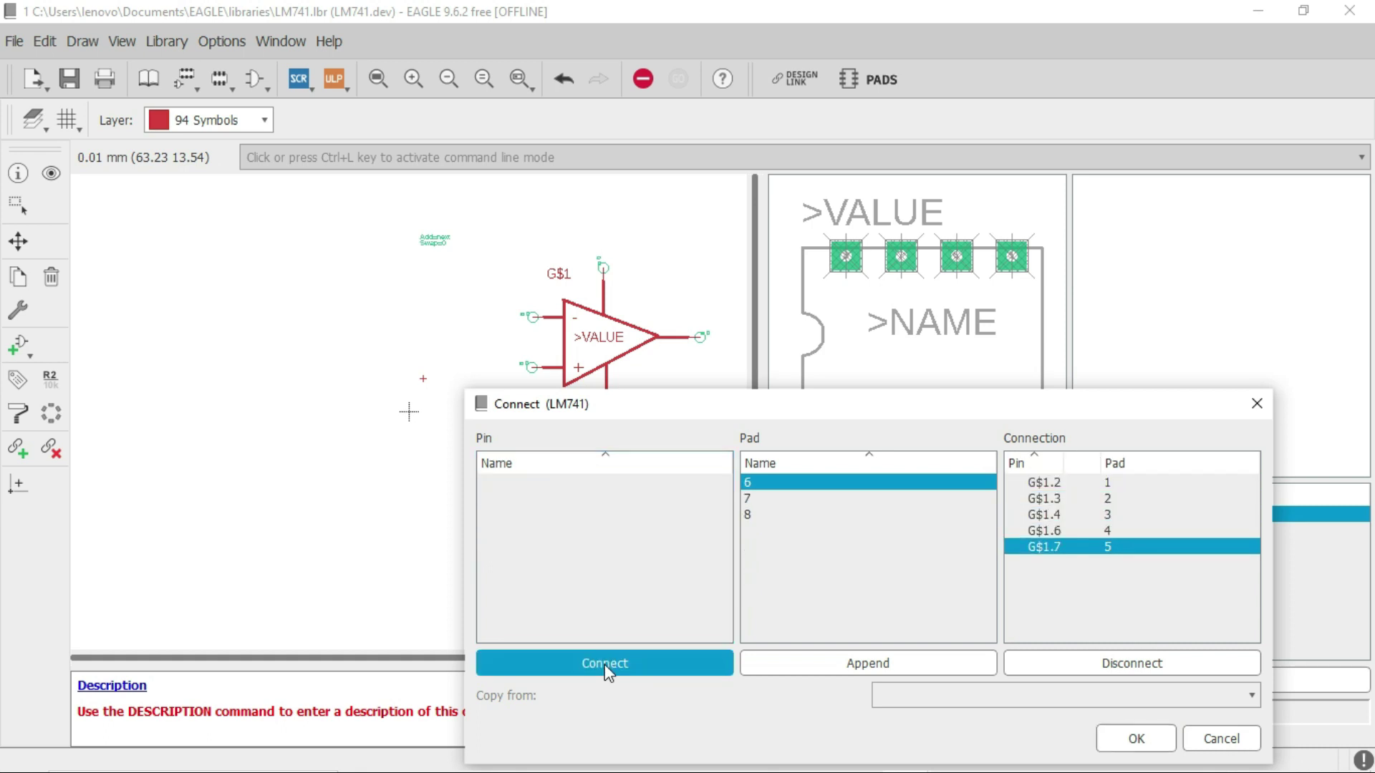
{"action": "left_click", "coordinate": [1136, 738]}
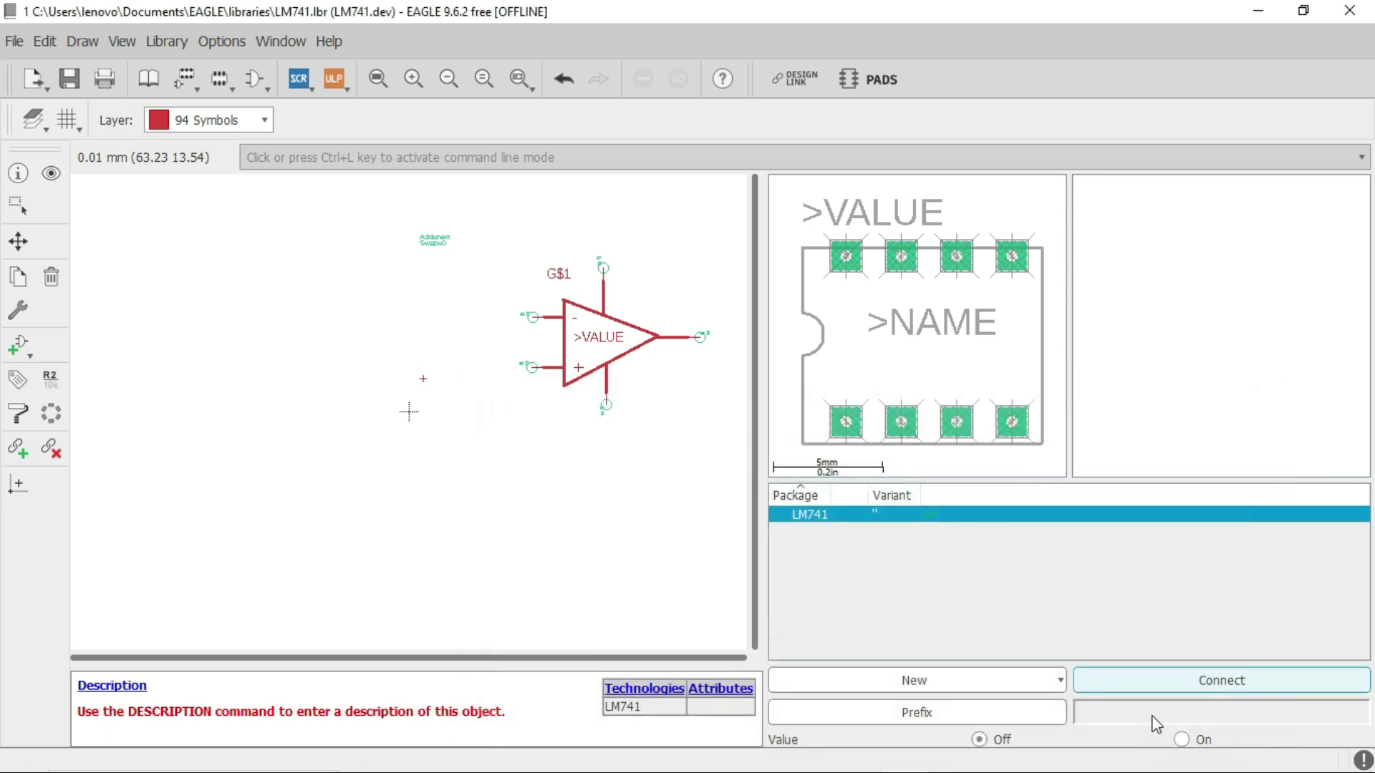
Set the device prefix to LM741 and save the library
{"action": "left_click", "coordinate": [916, 716]}
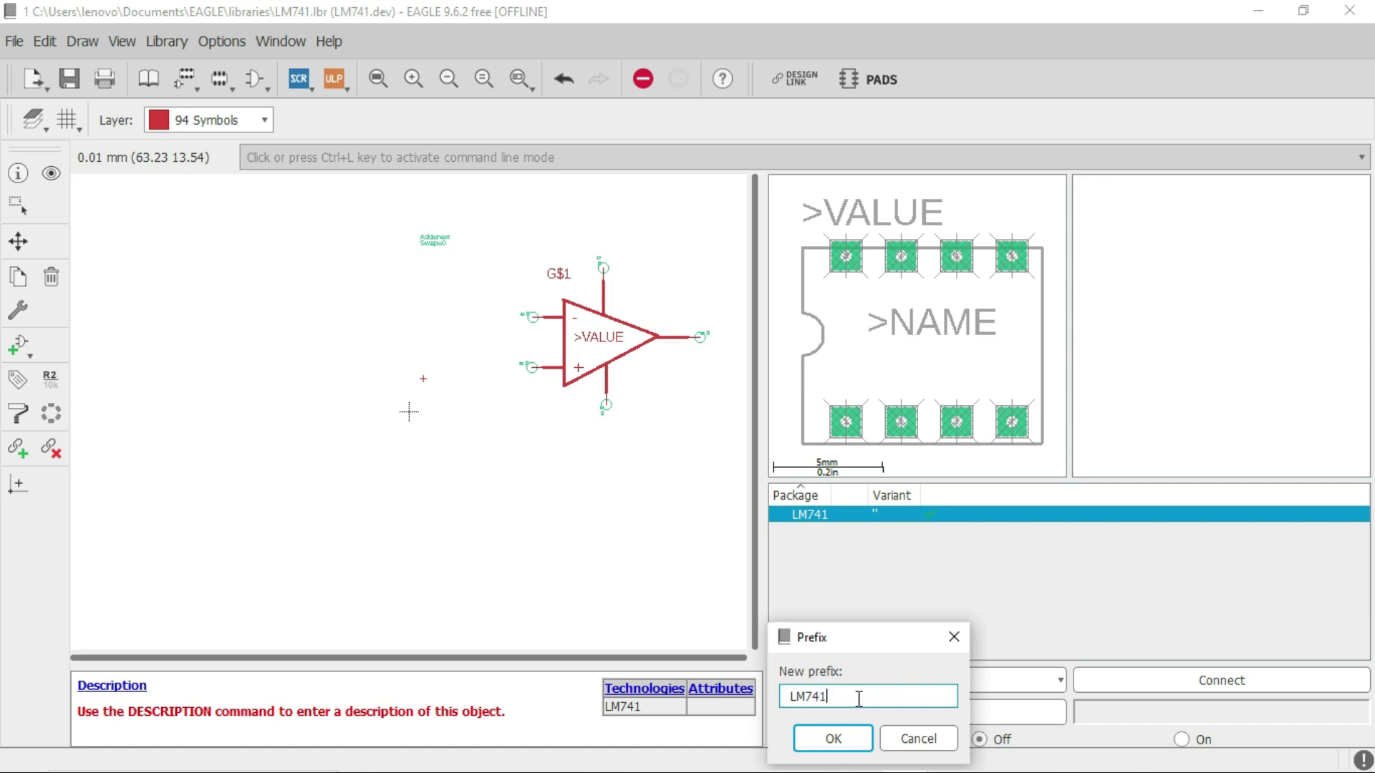
{"action": "left_click", "coordinate": [833, 745]}
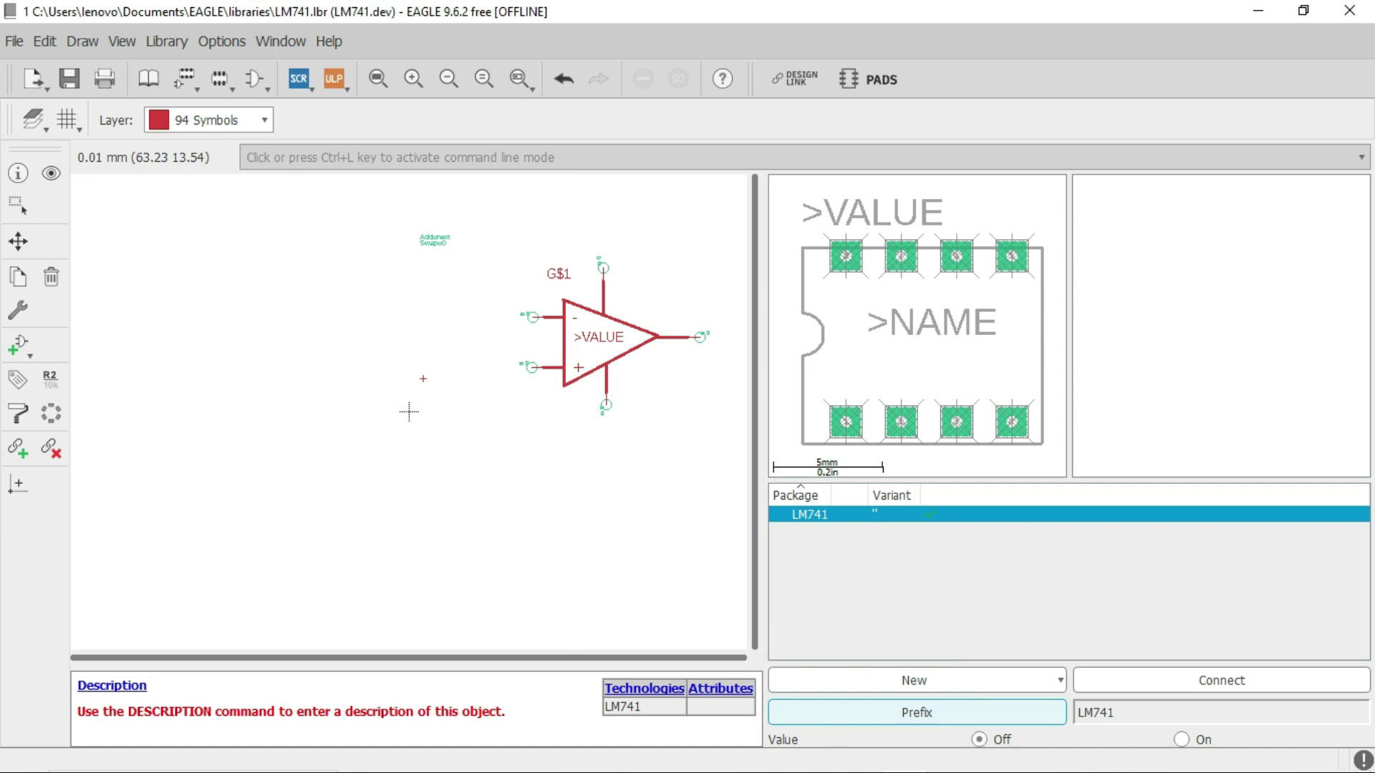
{"action": "left_click", "coordinate": [18, 206]}
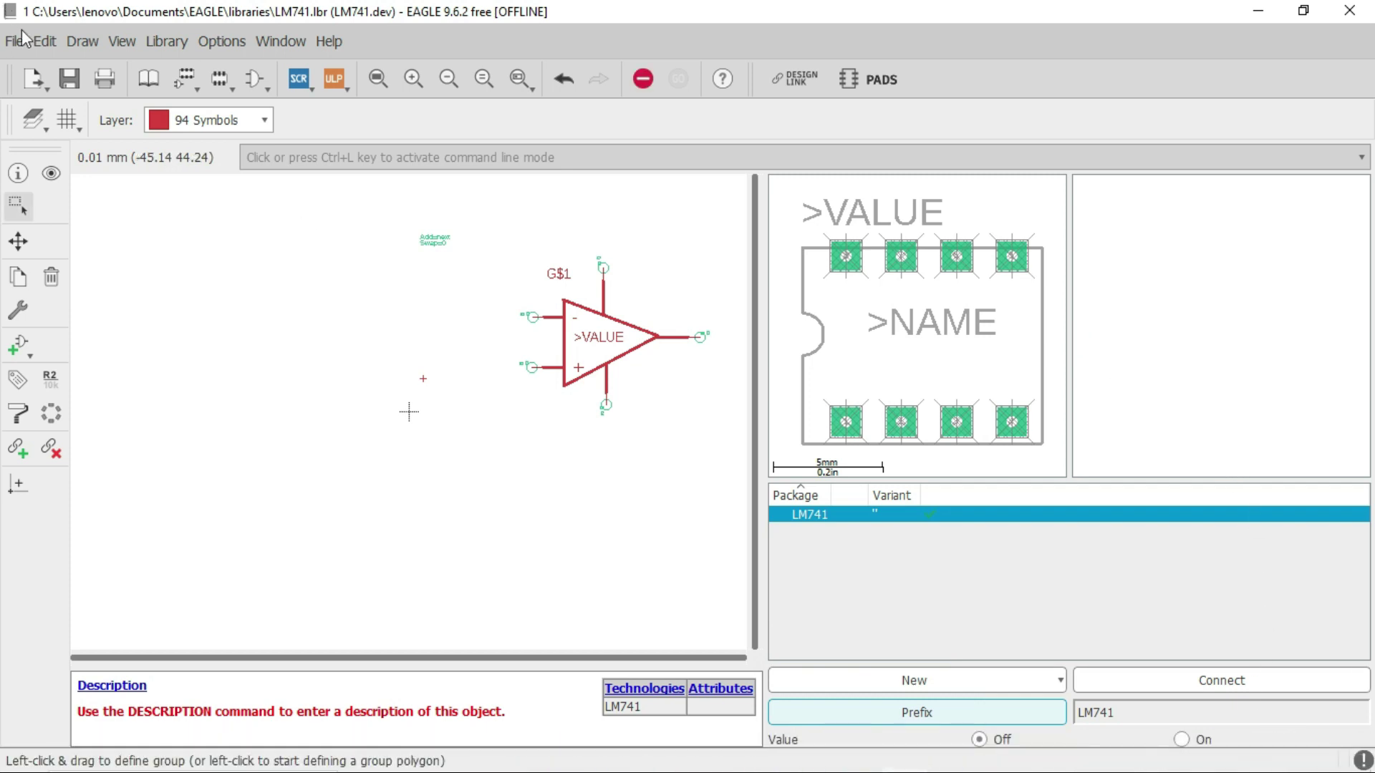
{"action": "left_click", "coordinate": [63, 77]}
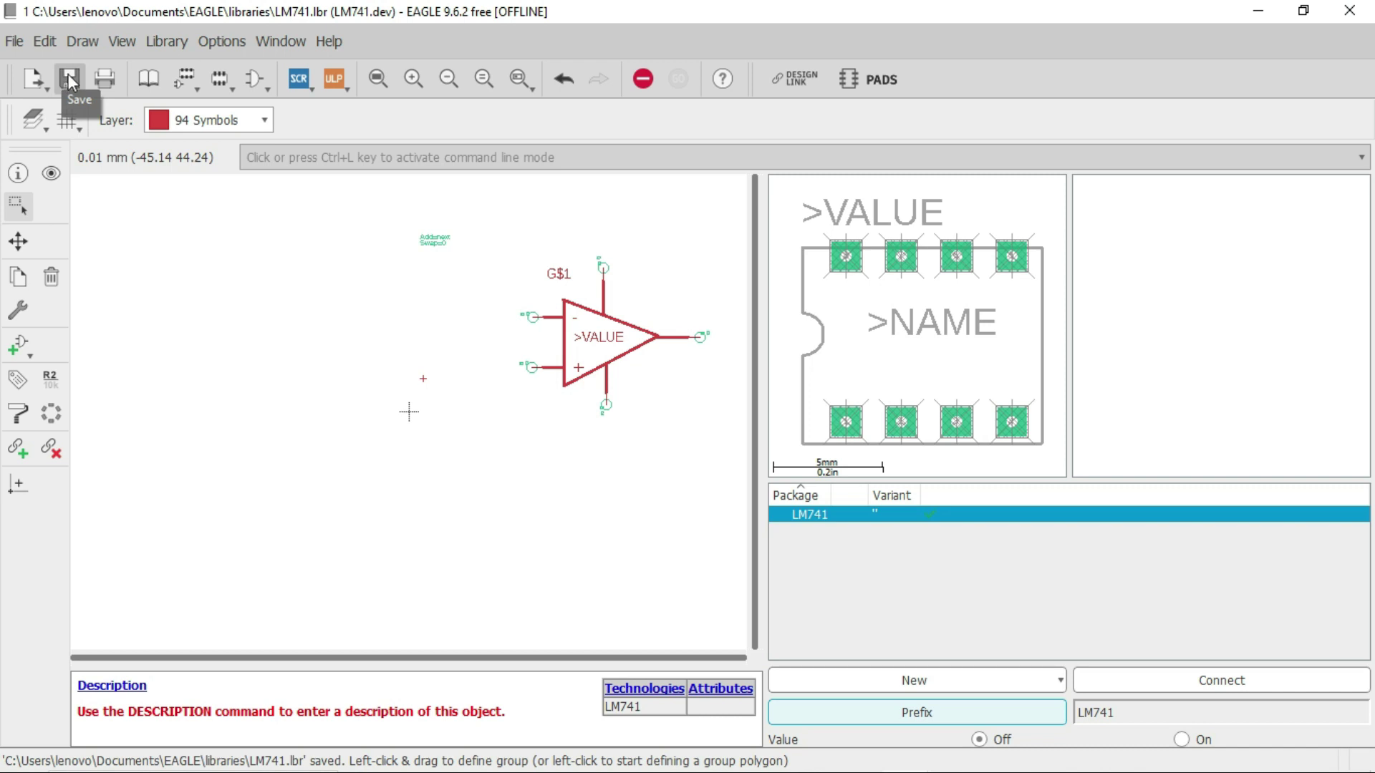
Minimize the open windows, switch to the EAGLE Control Panel and create a new schematic
{"action": "left_click", "coordinate": [1260, 13]}
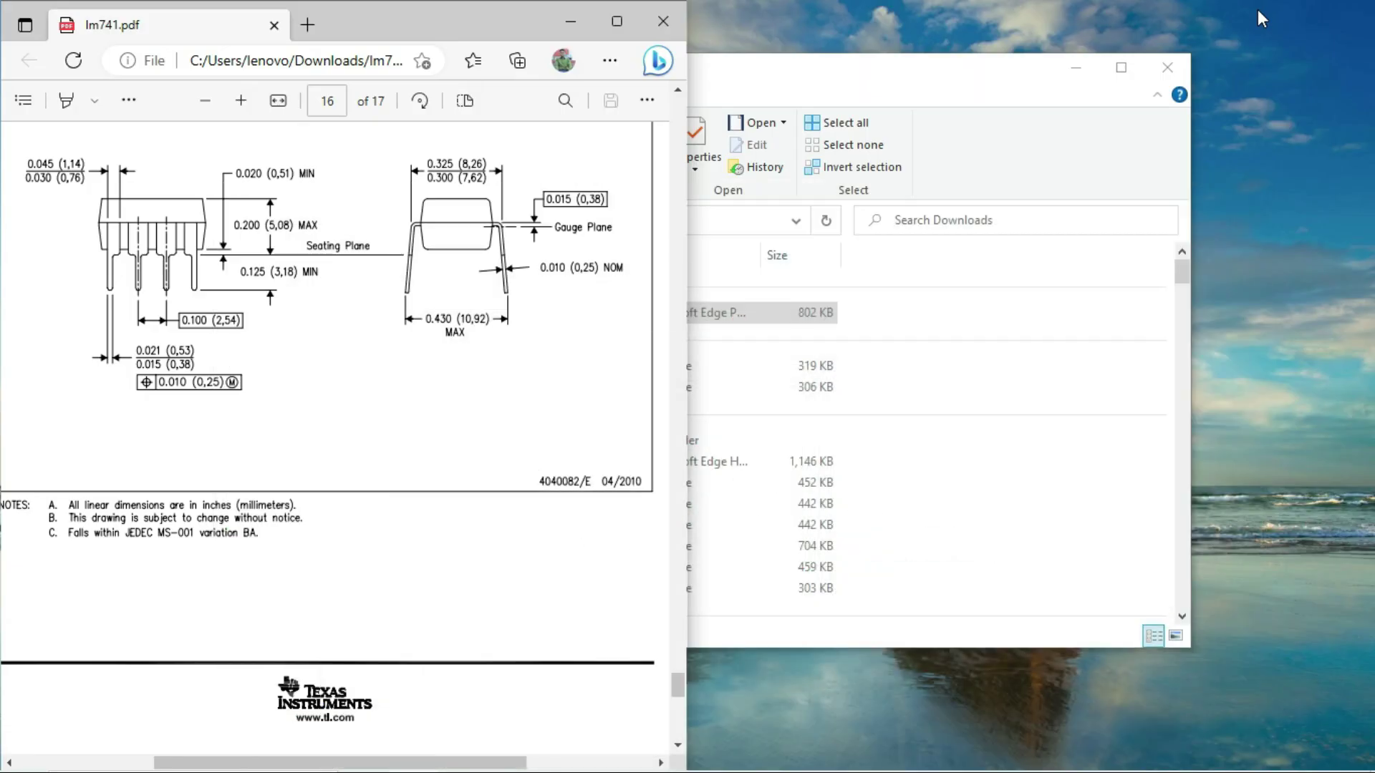
{"action": "left_click", "coordinate": [570, 20]}
{"action": "left_click", "coordinate": [1077, 66]}
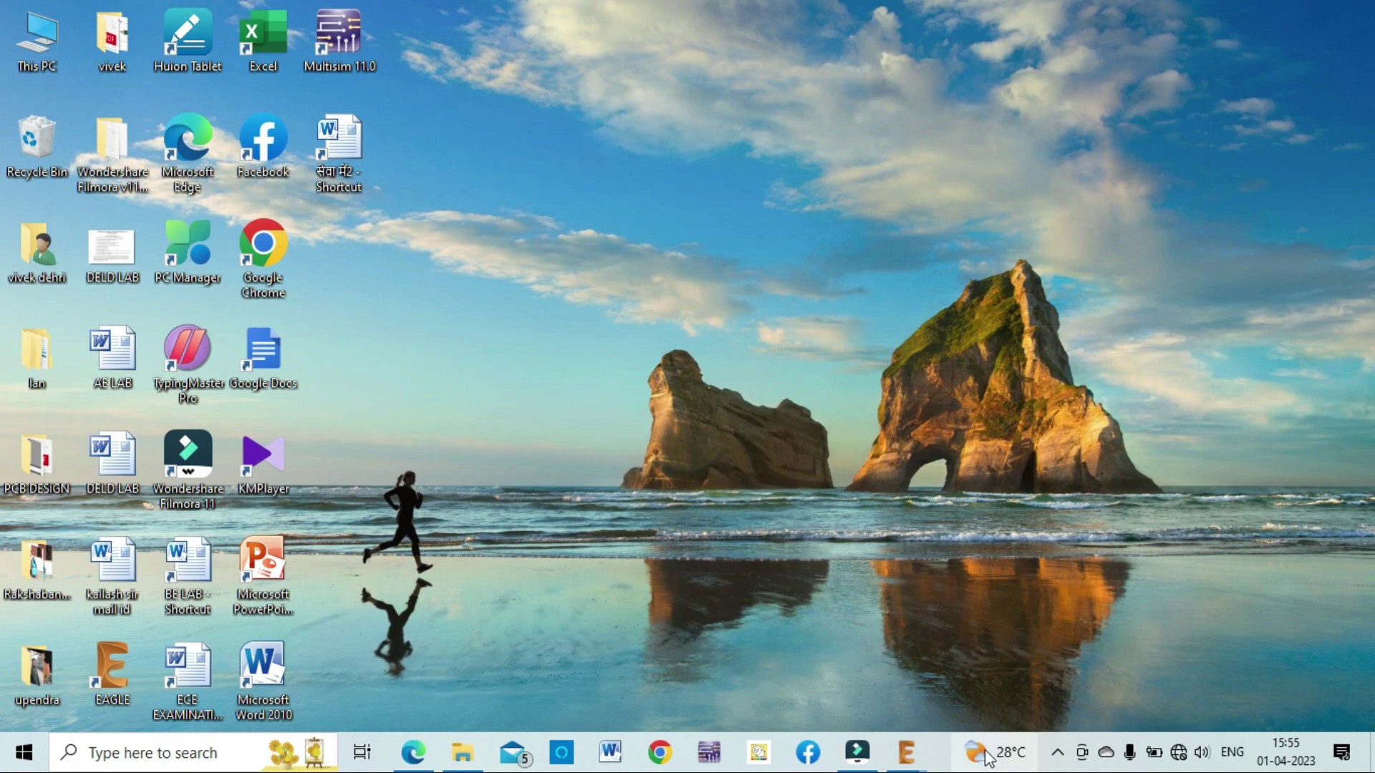
{"action": "mouse_move", "coordinate": [905, 751]}
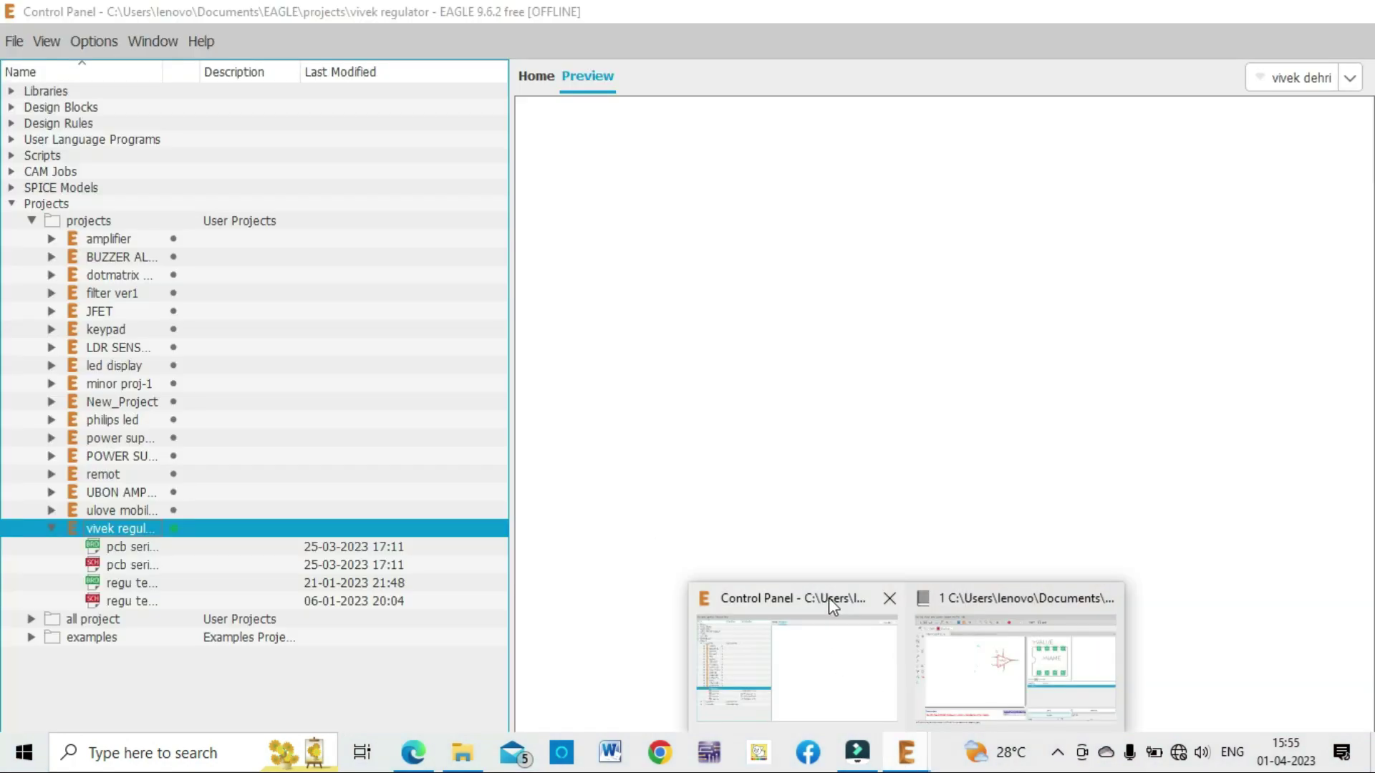
{"action": "left_click", "coordinate": [829, 603]}
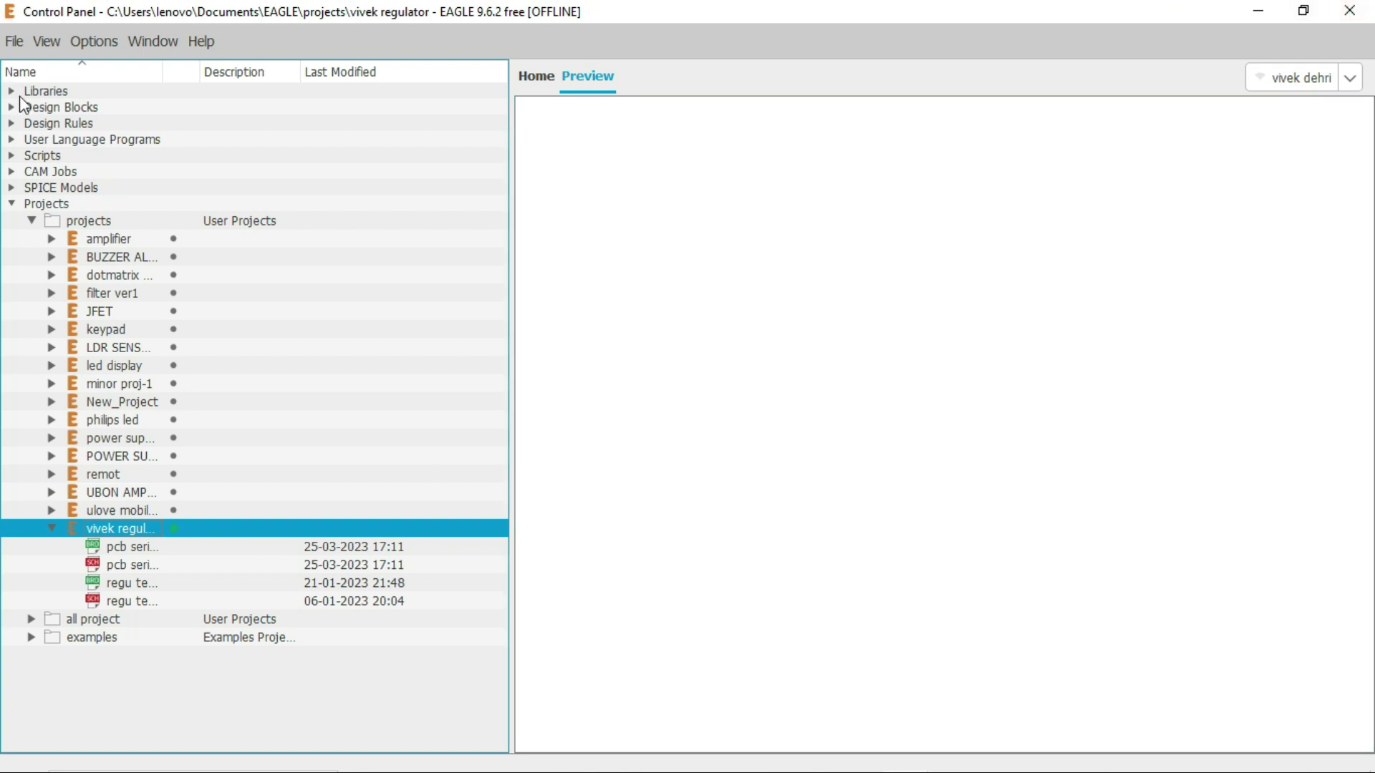
{"action": "left_click", "coordinate": [13, 41]}
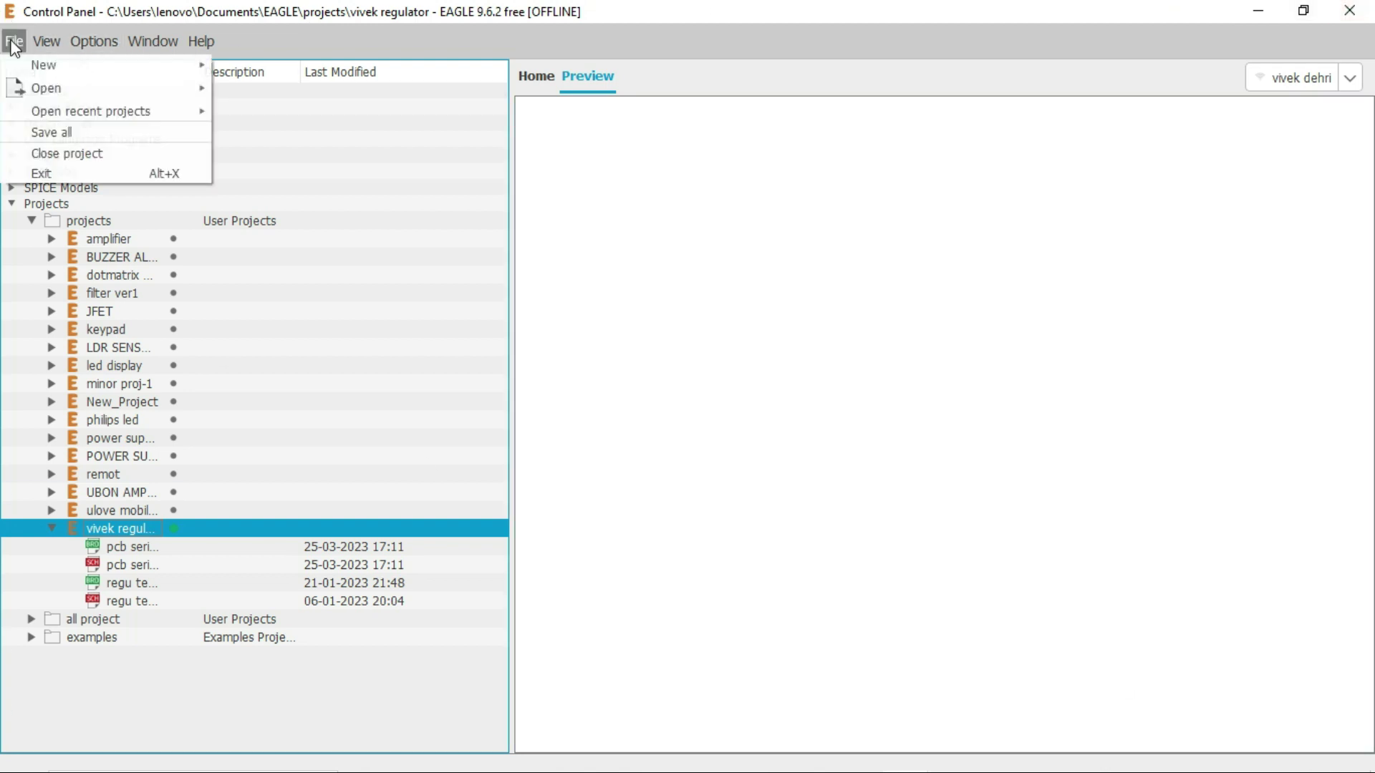
{"action": "mouse_move", "coordinate": [53, 68]}
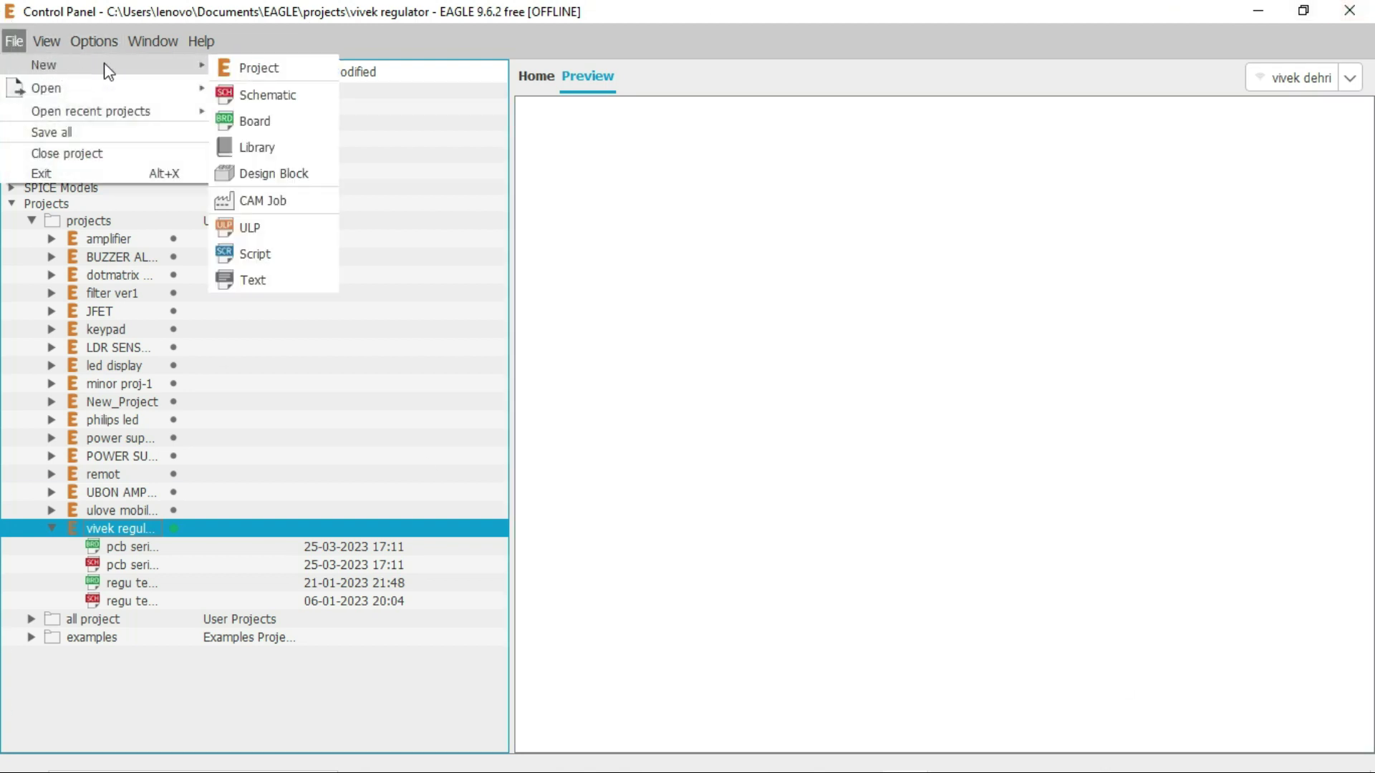
{"action": "left_click", "coordinate": [269, 100]}
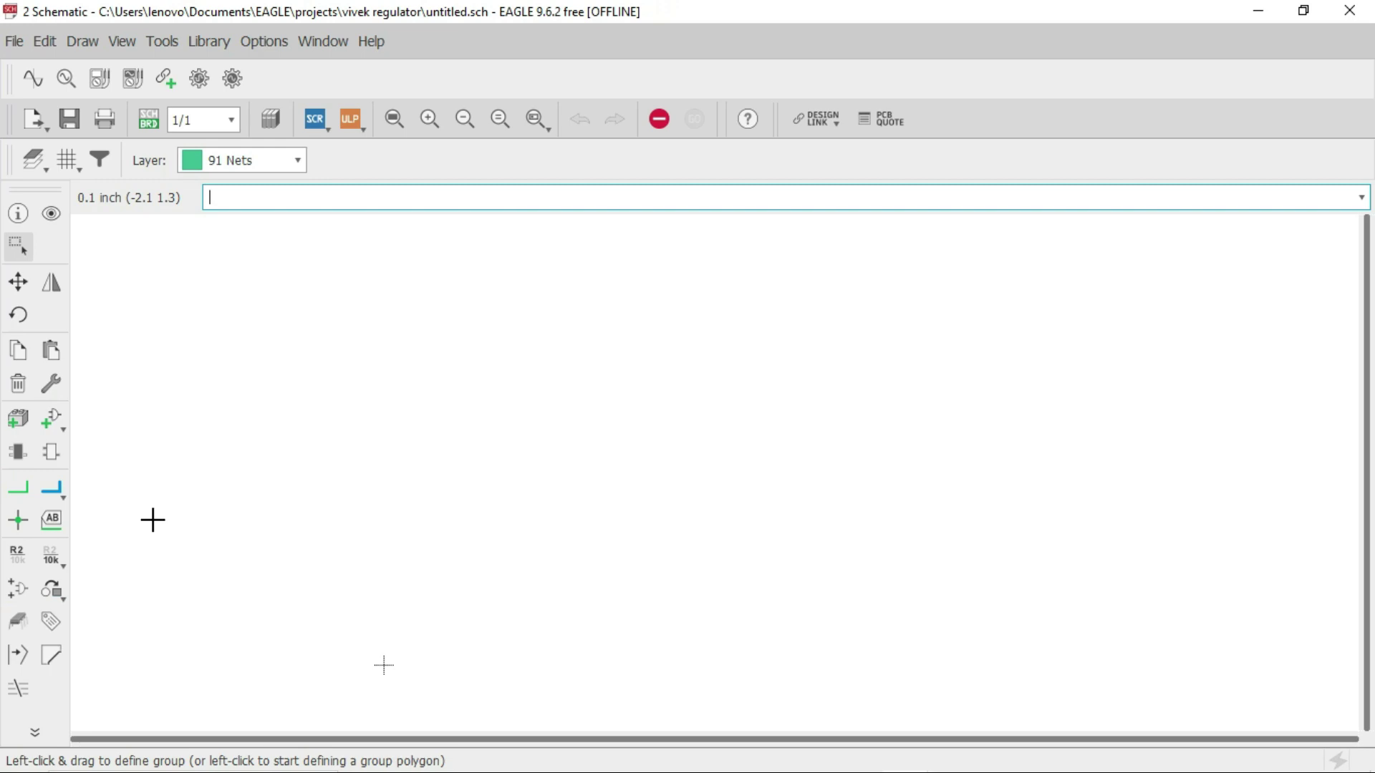
Look through the library list for adding parts to find the LM741 library
{"action": "left_click", "coordinate": [49, 424]}
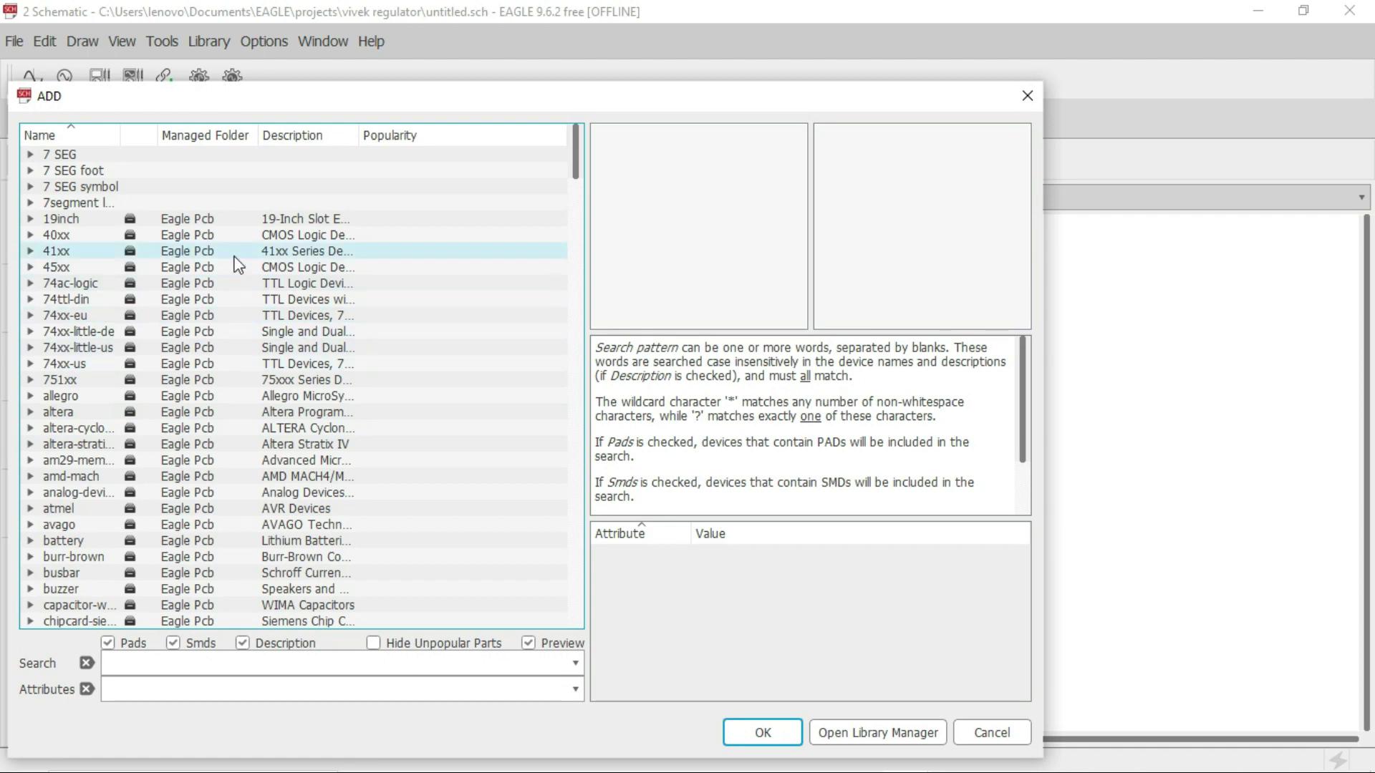
{"action": "scroll", "coordinate": [184, 379], "scroll_direction": "down", "scroll_amount": 4}
{"action": "scroll", "coordinate": [183, 372], "scroll_direction": "down", "scroll_amount": 20}
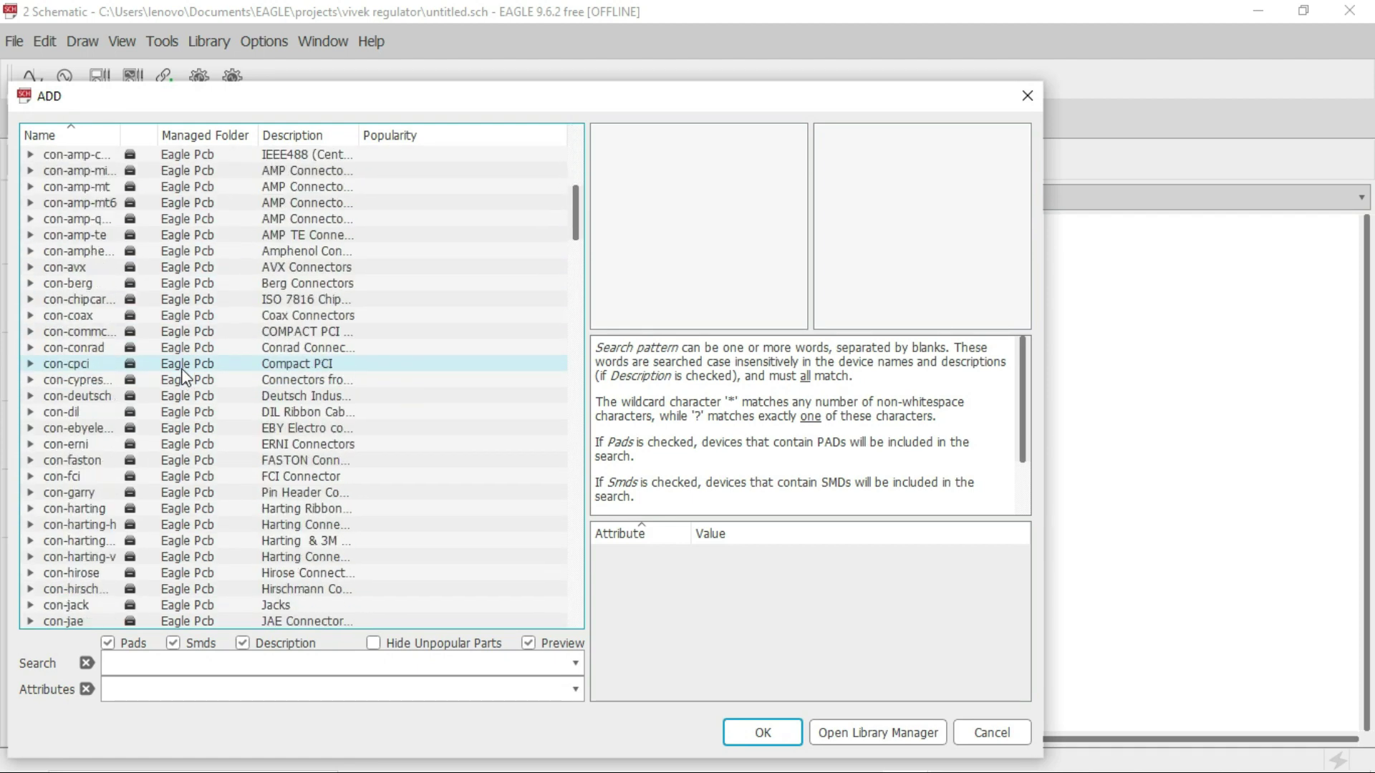
{"action": "scroll", "coordinate": [187, 370], "scroll_direction": "down", "scroll_amount": 7}
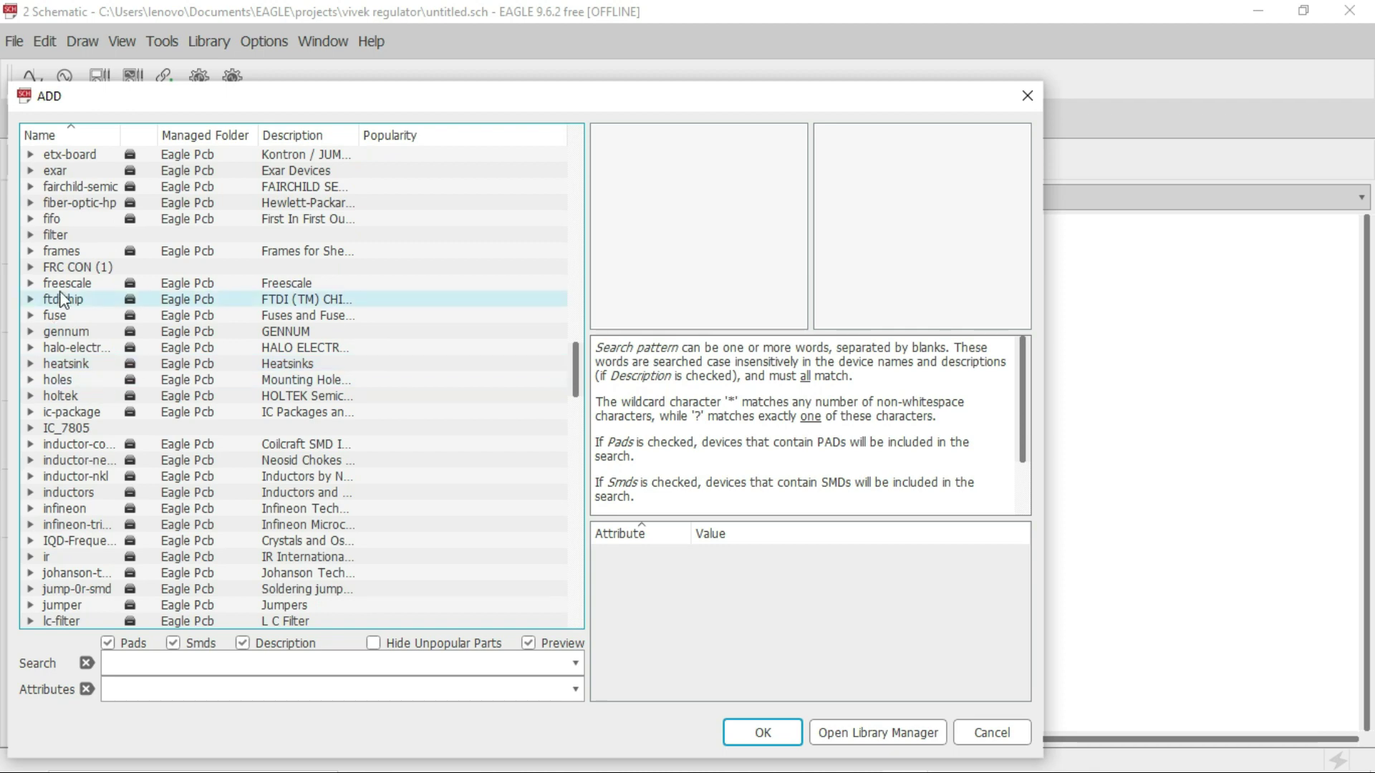
{"action": "scroll", "coordinate": [236, 392], "scroll_direction": "down", "scroll_amount": 10}
{"action": "scroll", "coordinate": [236, 394], "scroll_direction": "down", "scroll_amount": 20}
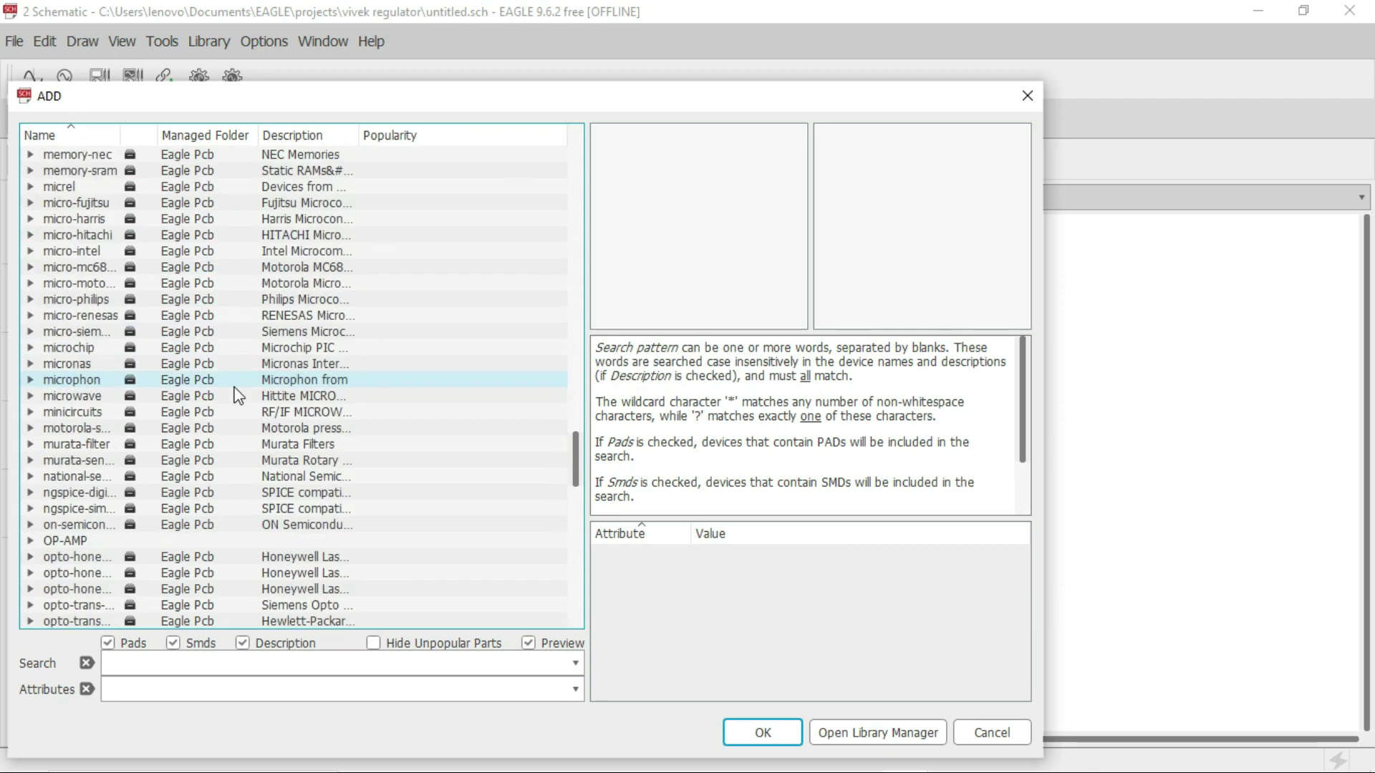
{"action": "scroll", "coordinate": [238, 390], "scroll_direction": "down", "scroll_amount": 3}
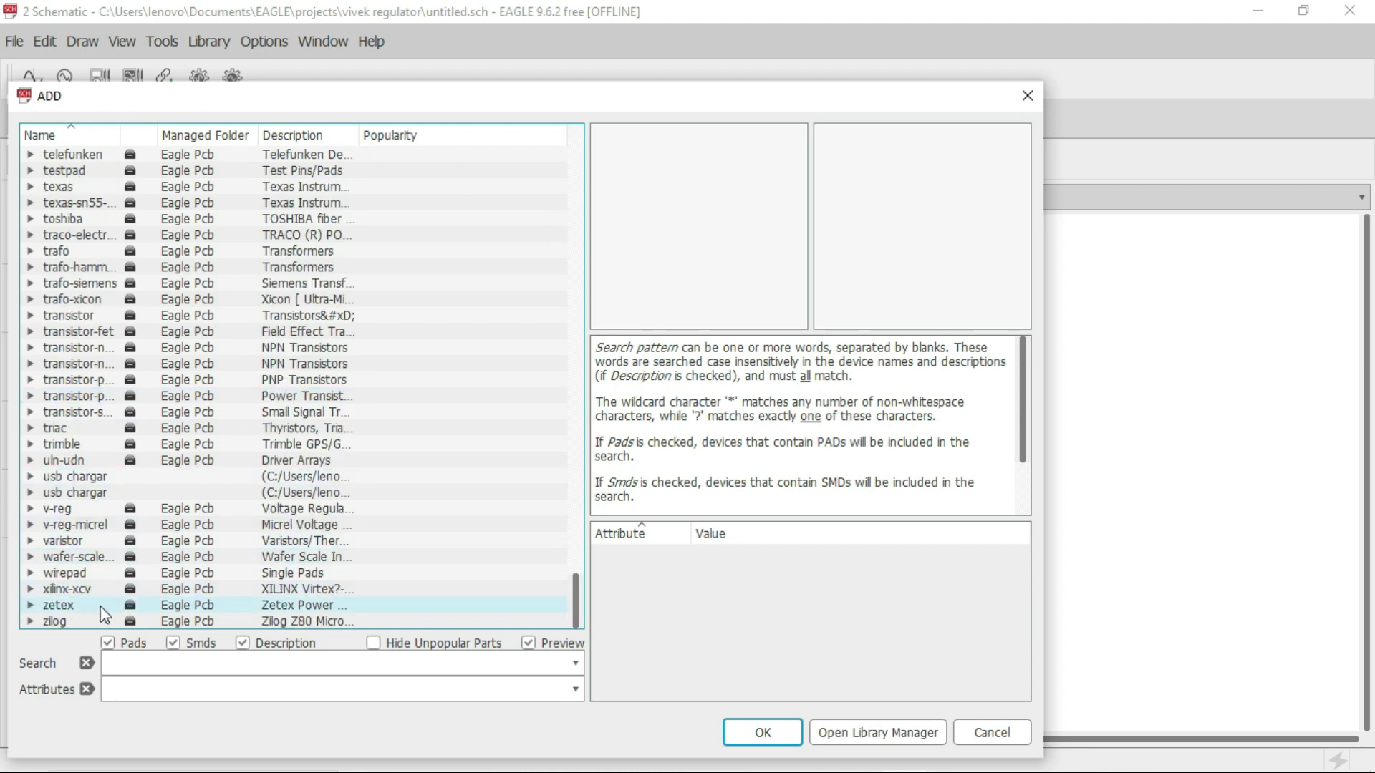
{"action": "scroll", "coordinate": [74, 478], "scroll_direction": "up", "scroll_amount": 16}
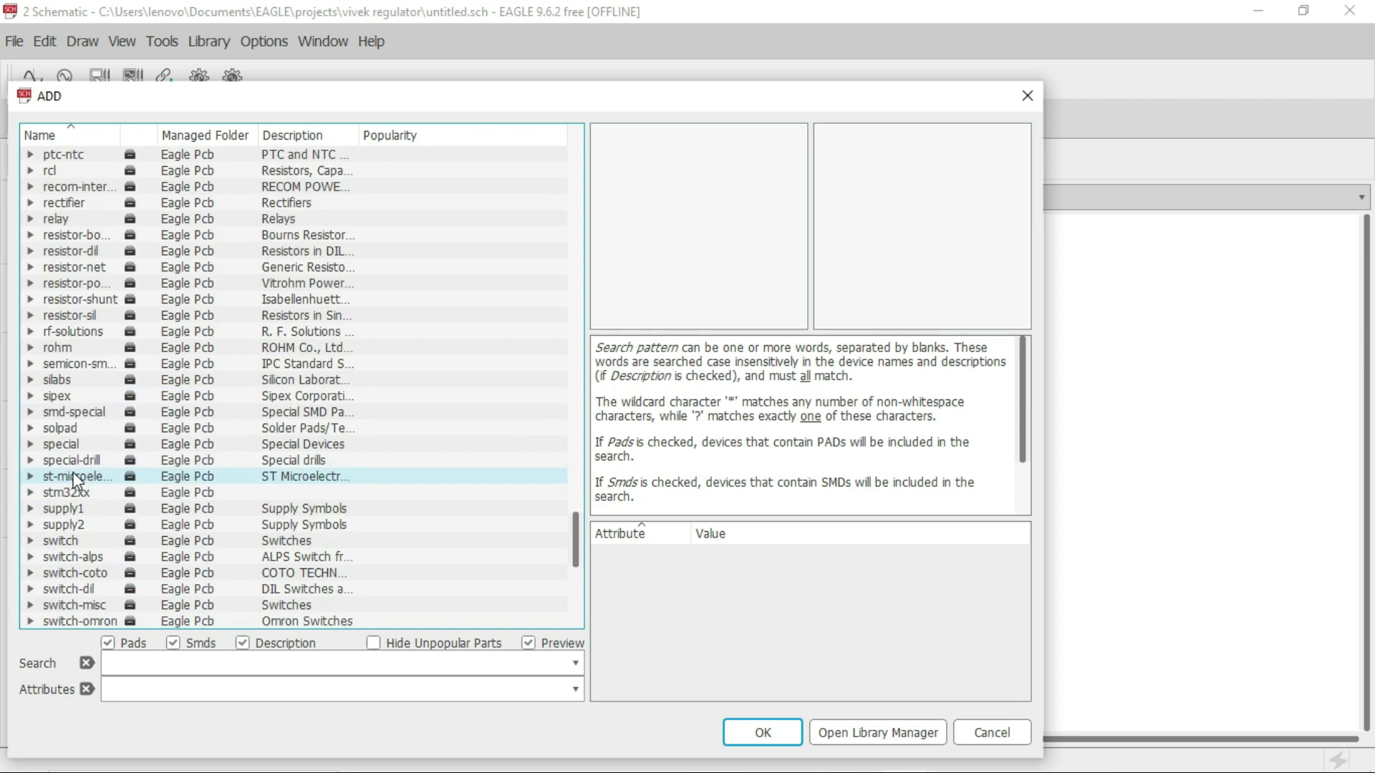
{"action": "scroll", "coordinate": [73, 478], "scroll_direction": "up", "scroll_amount": 20}
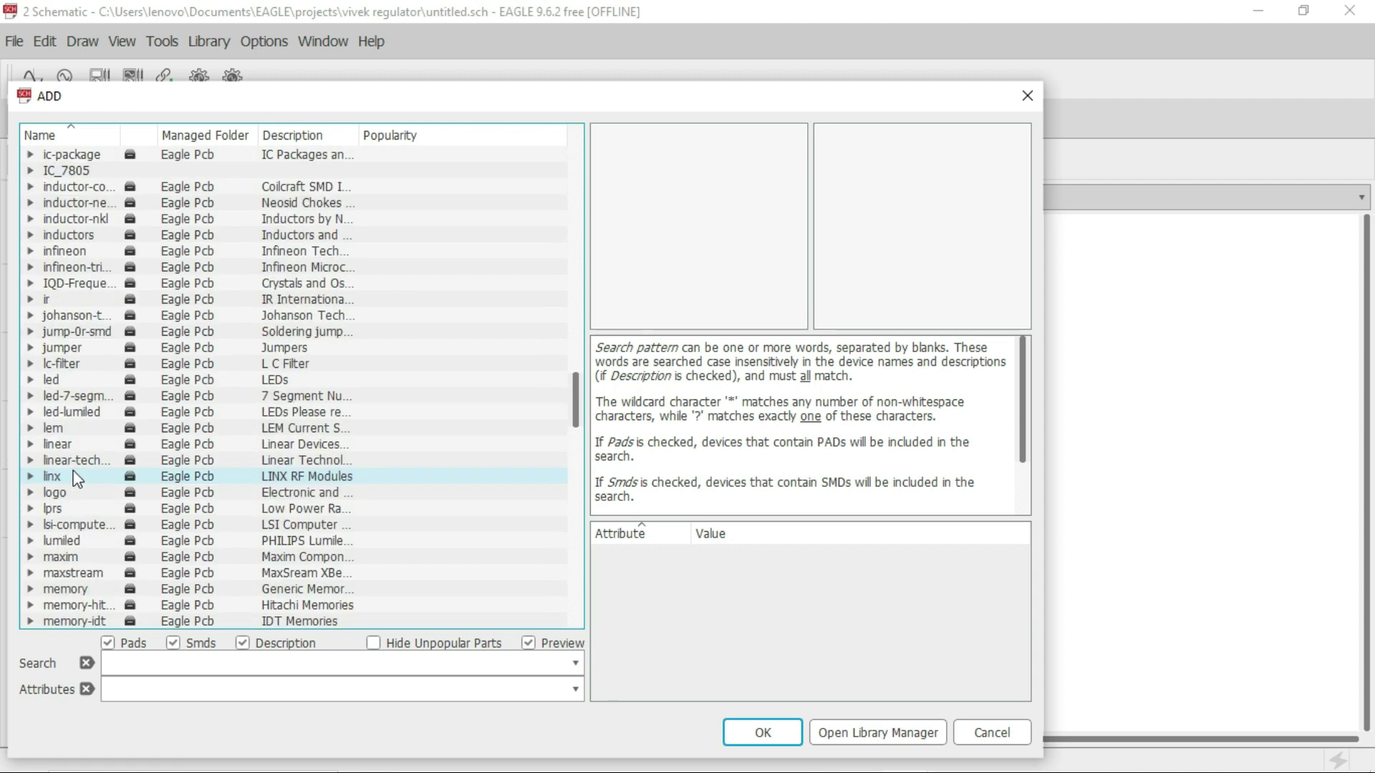
{"action": "scroll", "coordinate": [72, 477], "scroll_direction": "up", "scroll_amount": 2}
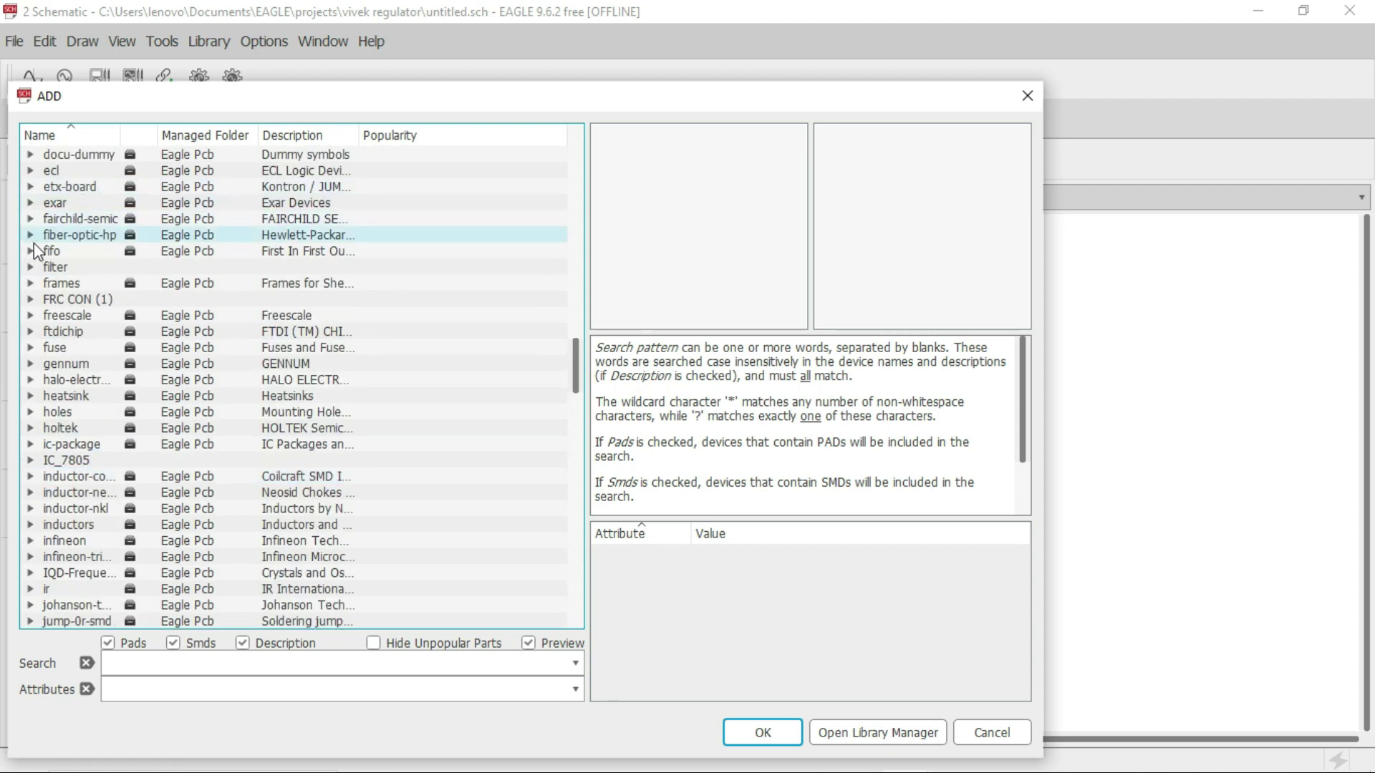
{"action": "scroll", "coordinate": [204, 358], "scroll_direction": "down", "scroll_amount": 6}
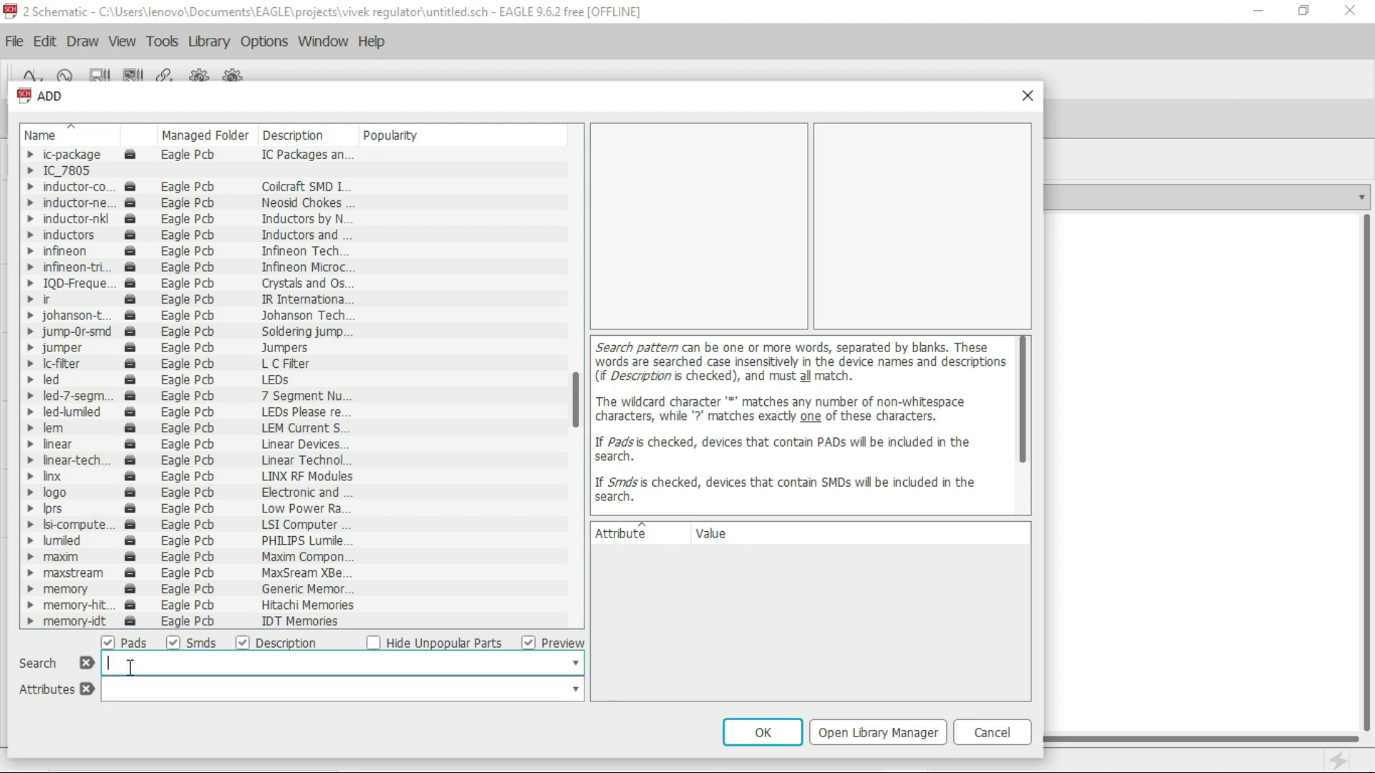
Add the LM741 library file from the EAGLE libraries folder to the available libraries in the Library Manager
{"action": "left_click", "coordinate": [885, 733]}
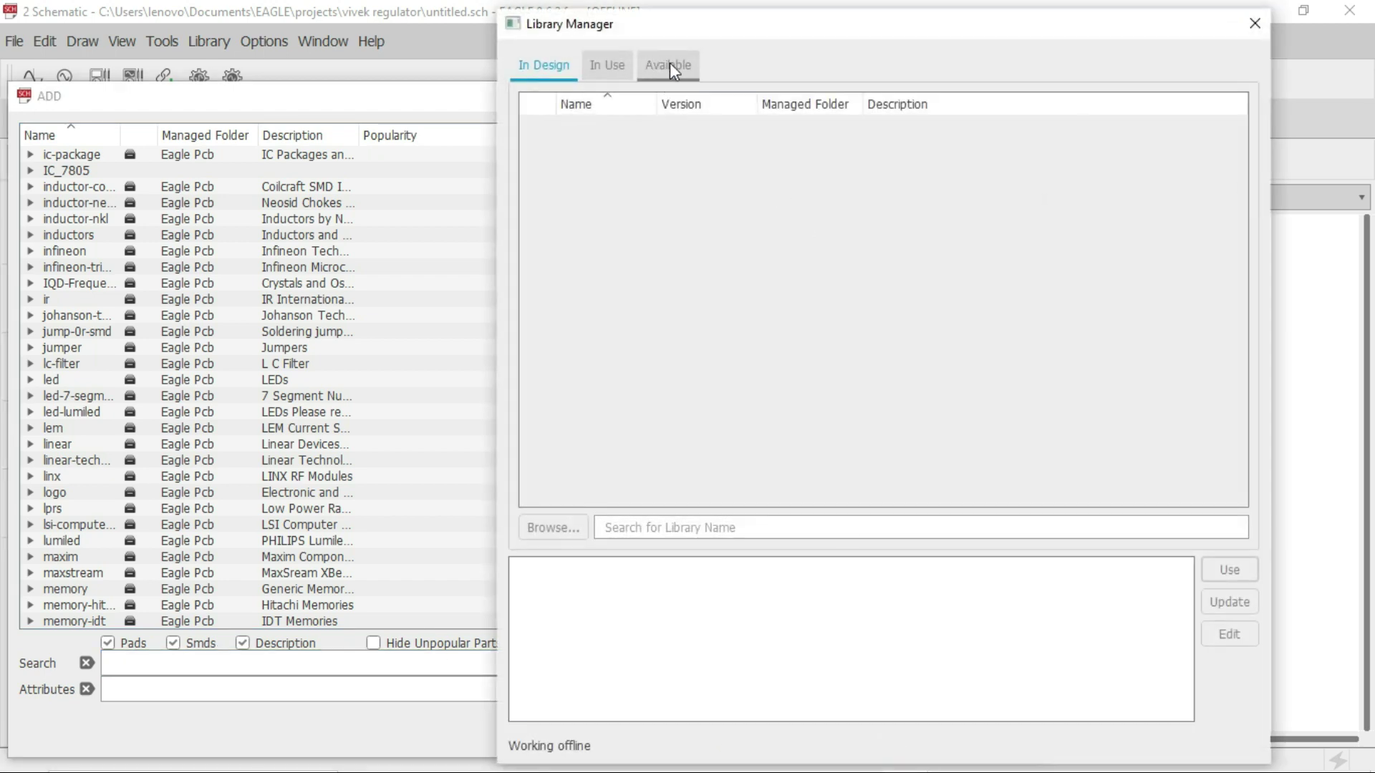
{"action": "left_click", "coordinate": [669, 64]}
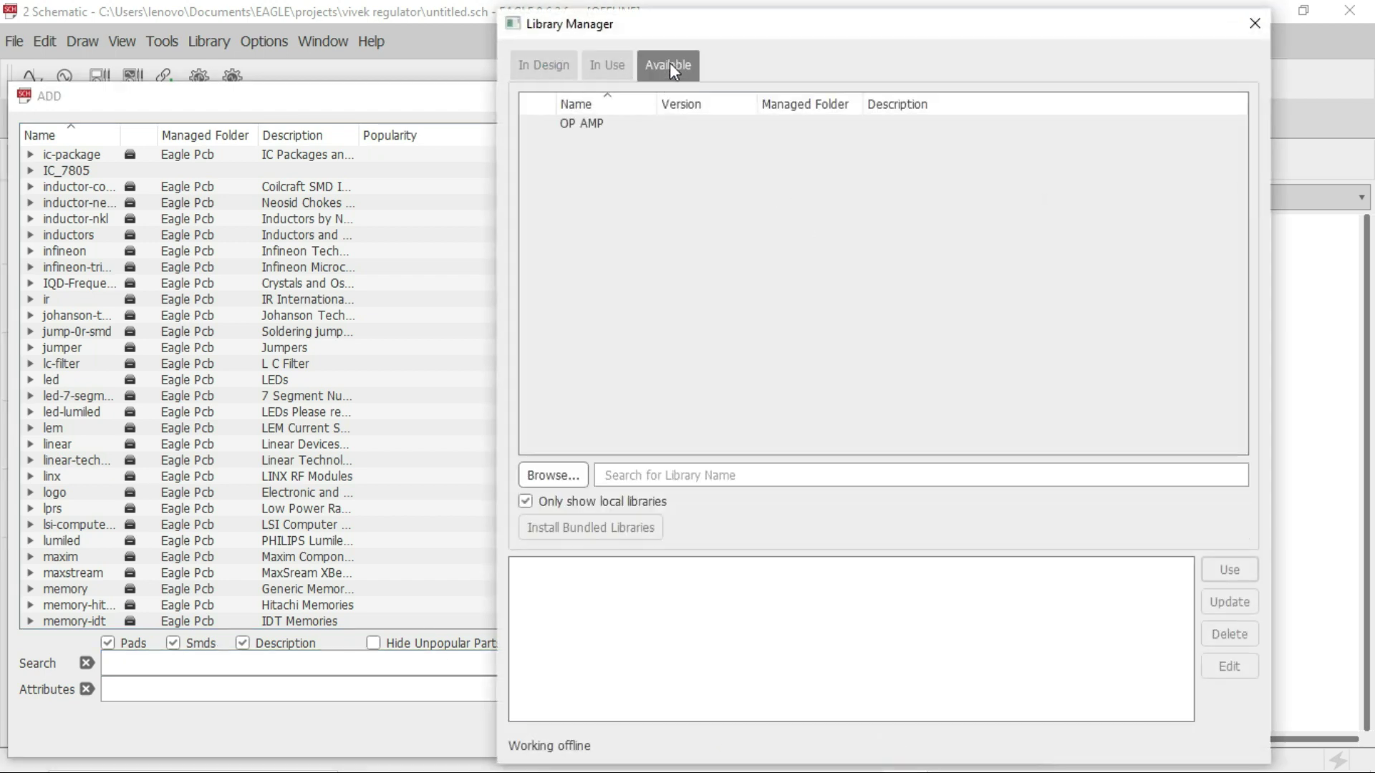
{"action": "left_click", "coordinate": [558, 476]}
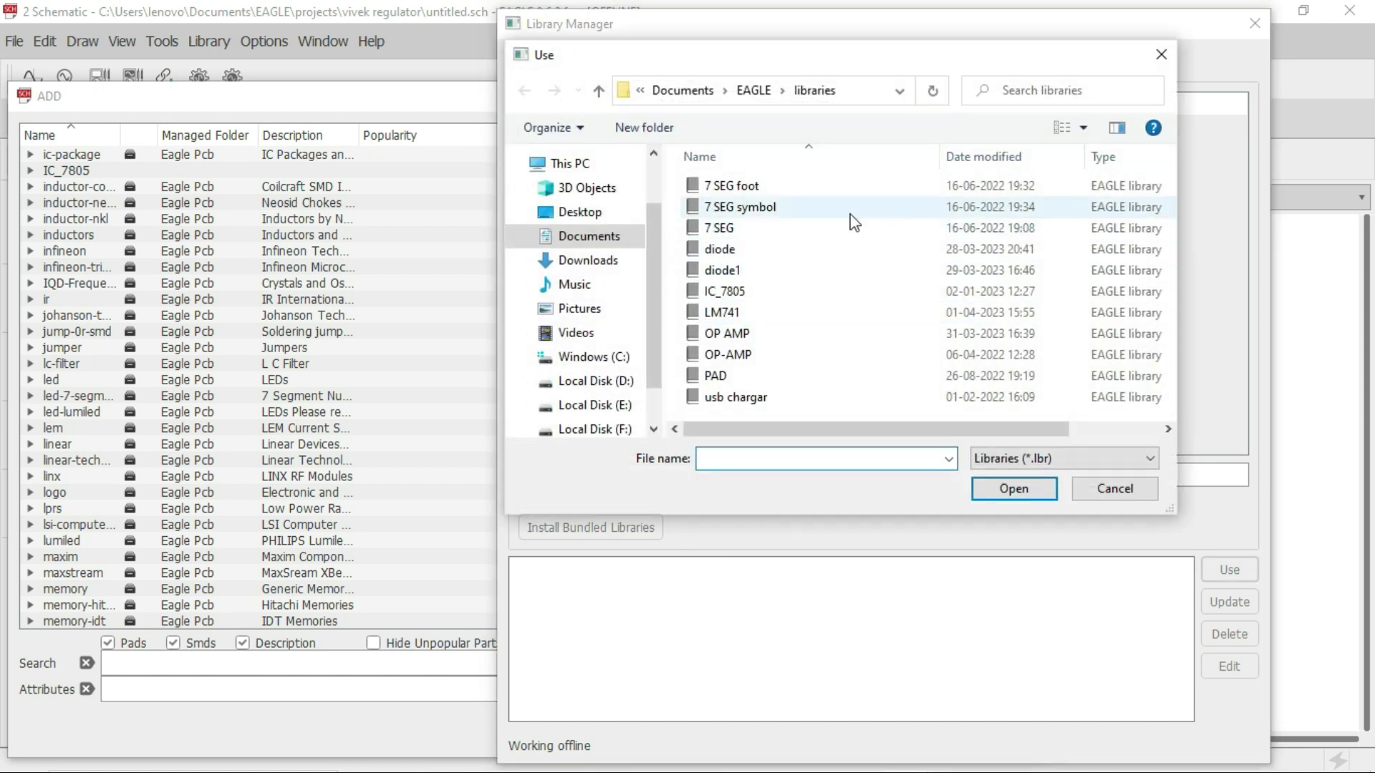
{"action": "left_click", "coordinate": [719, 315]}
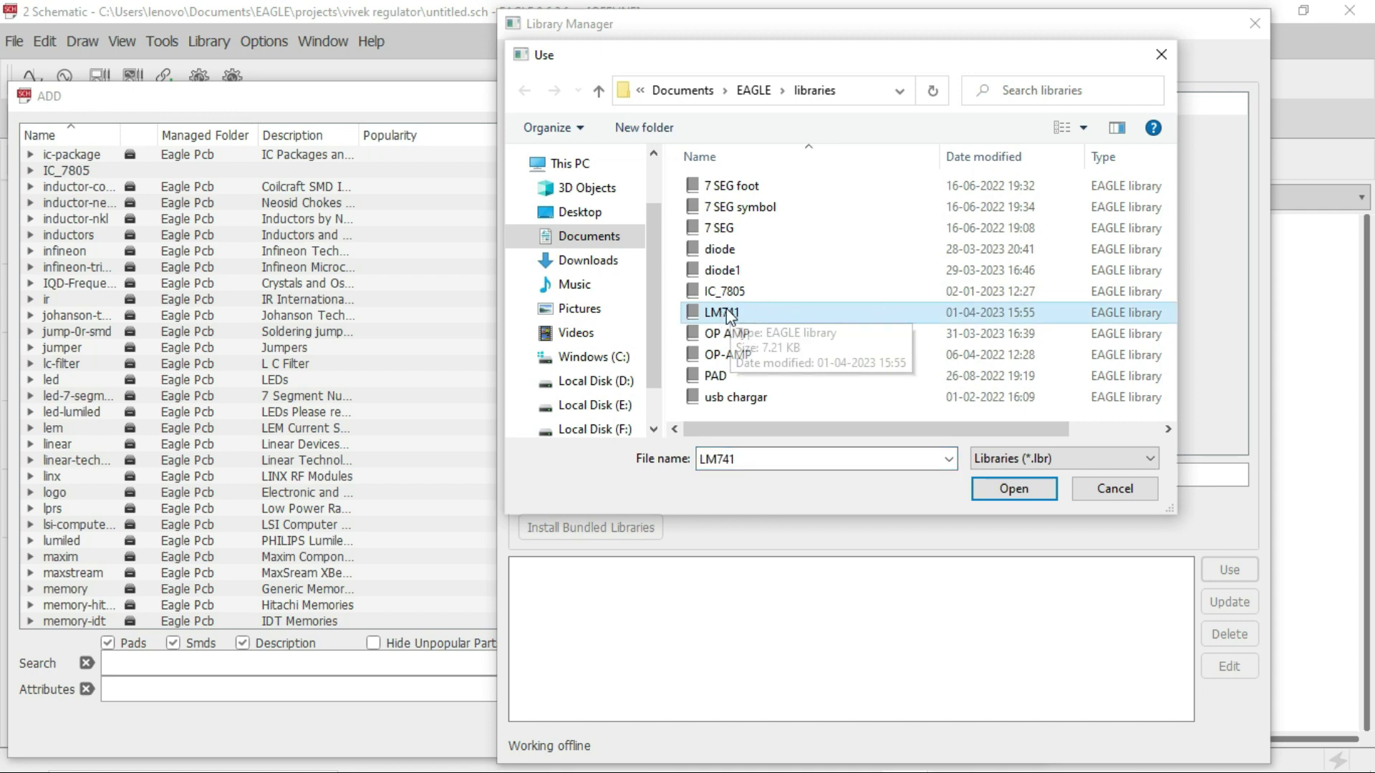
{"action": "left_click", "coordinate": [1015, 490]}
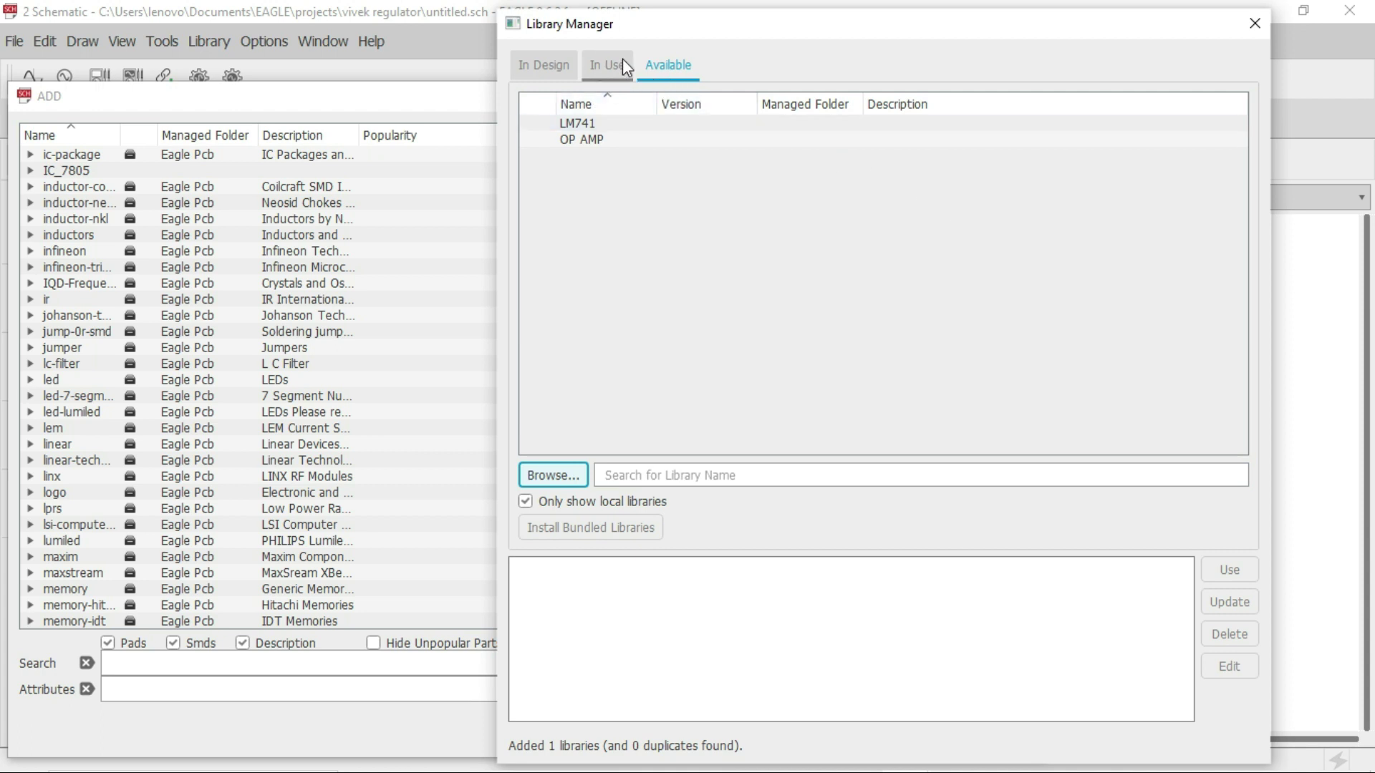
Put the LM741 library in use and close the Library Manager
{"action": "left_click", "coordinate": [591, 125]}
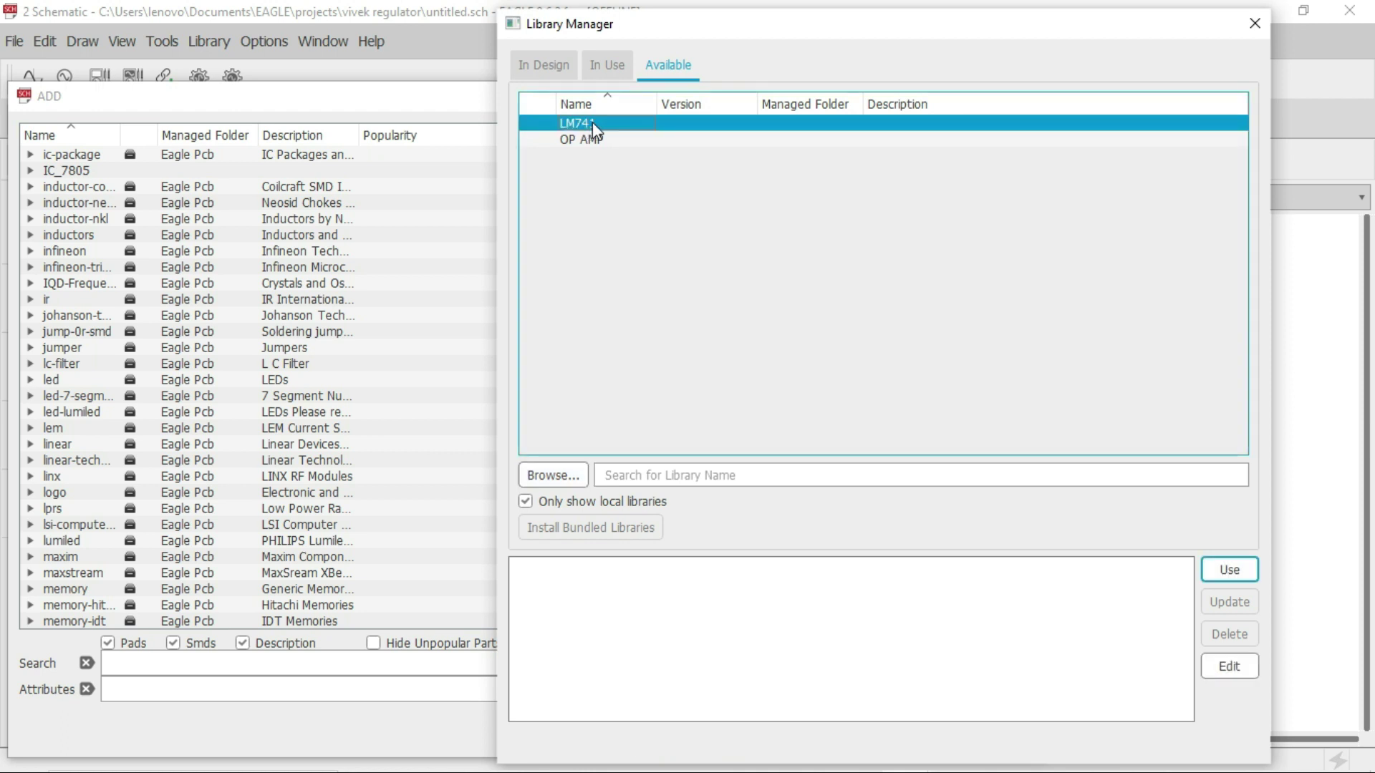
{"action": "left_click", "coordinate": [1227, 570]}
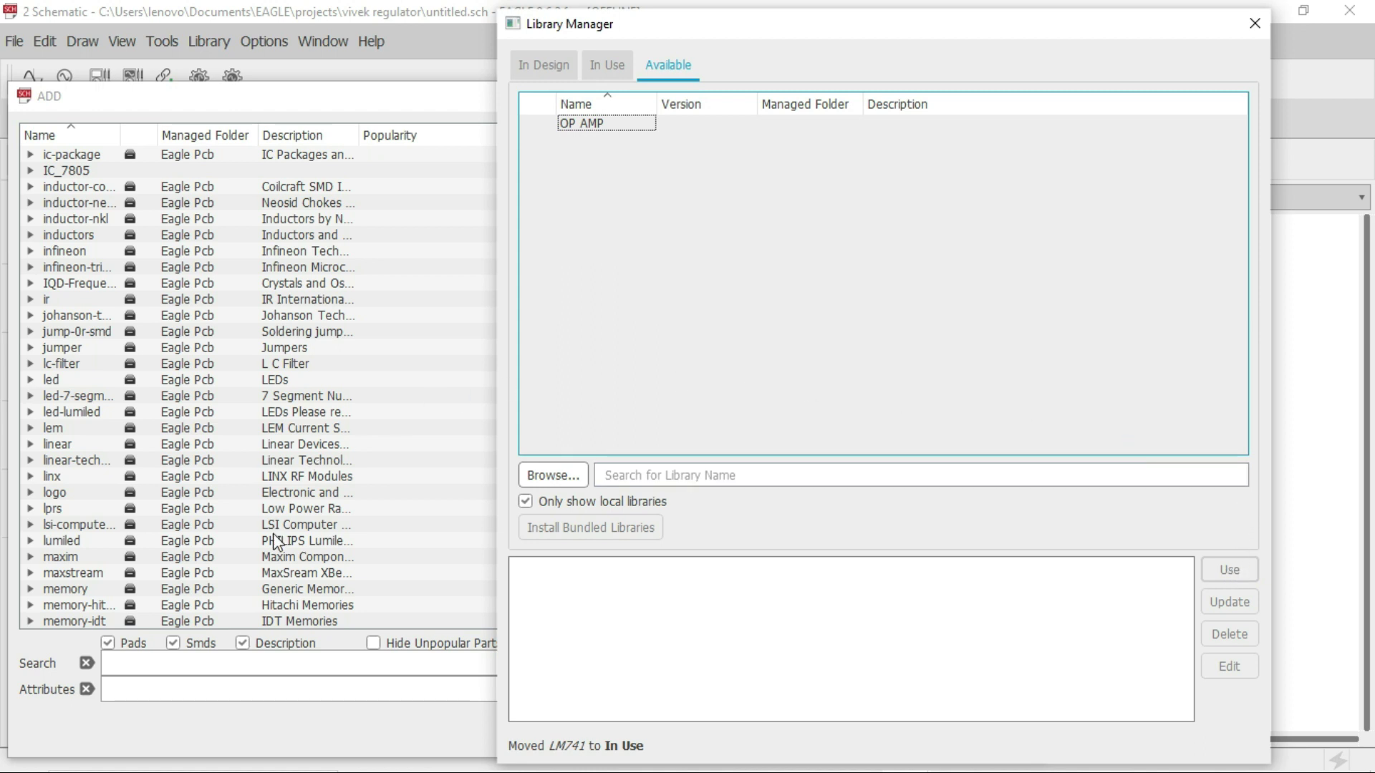
{"action": "left_click", "coordinate": [594, 66]}
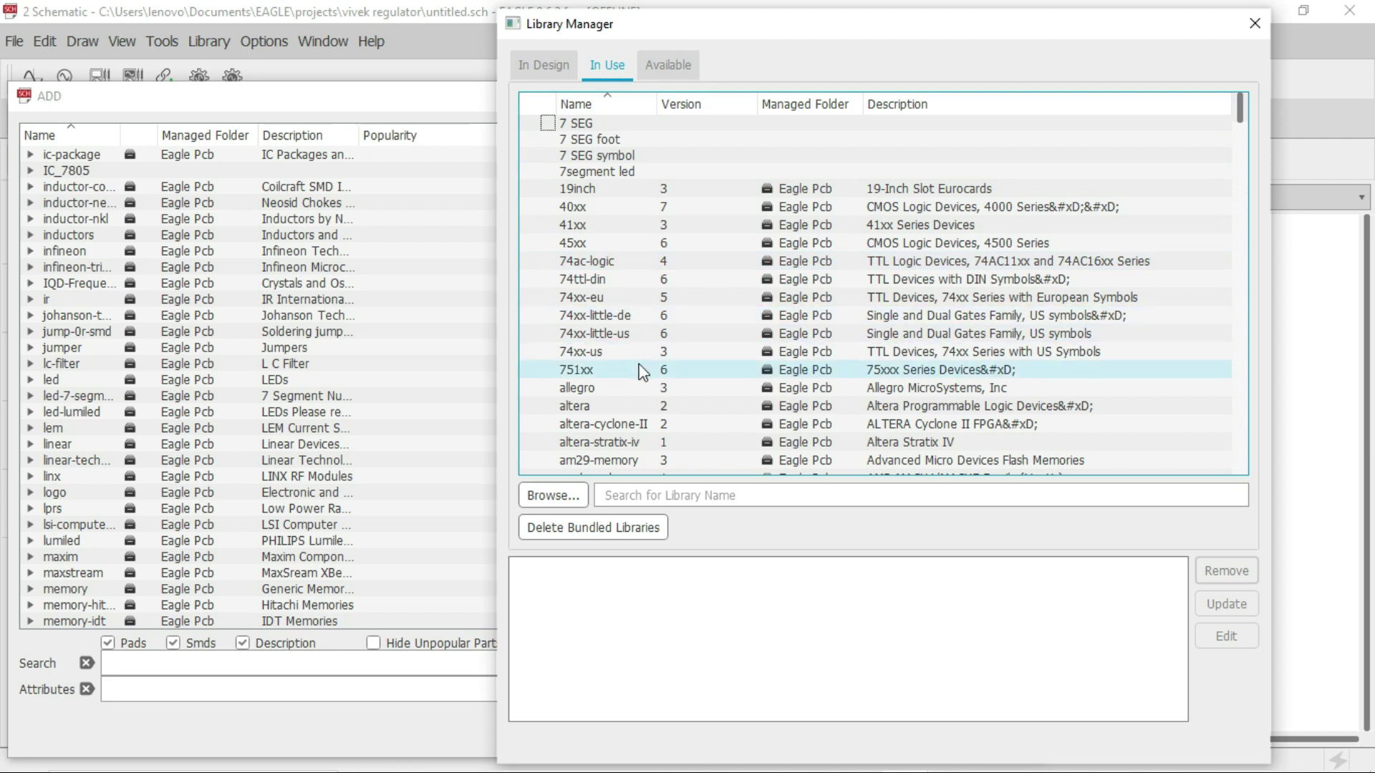
{"action": "scroll", "coordinate": [643, 371], "scroll_direction": "down", "scroll_amount": 20}
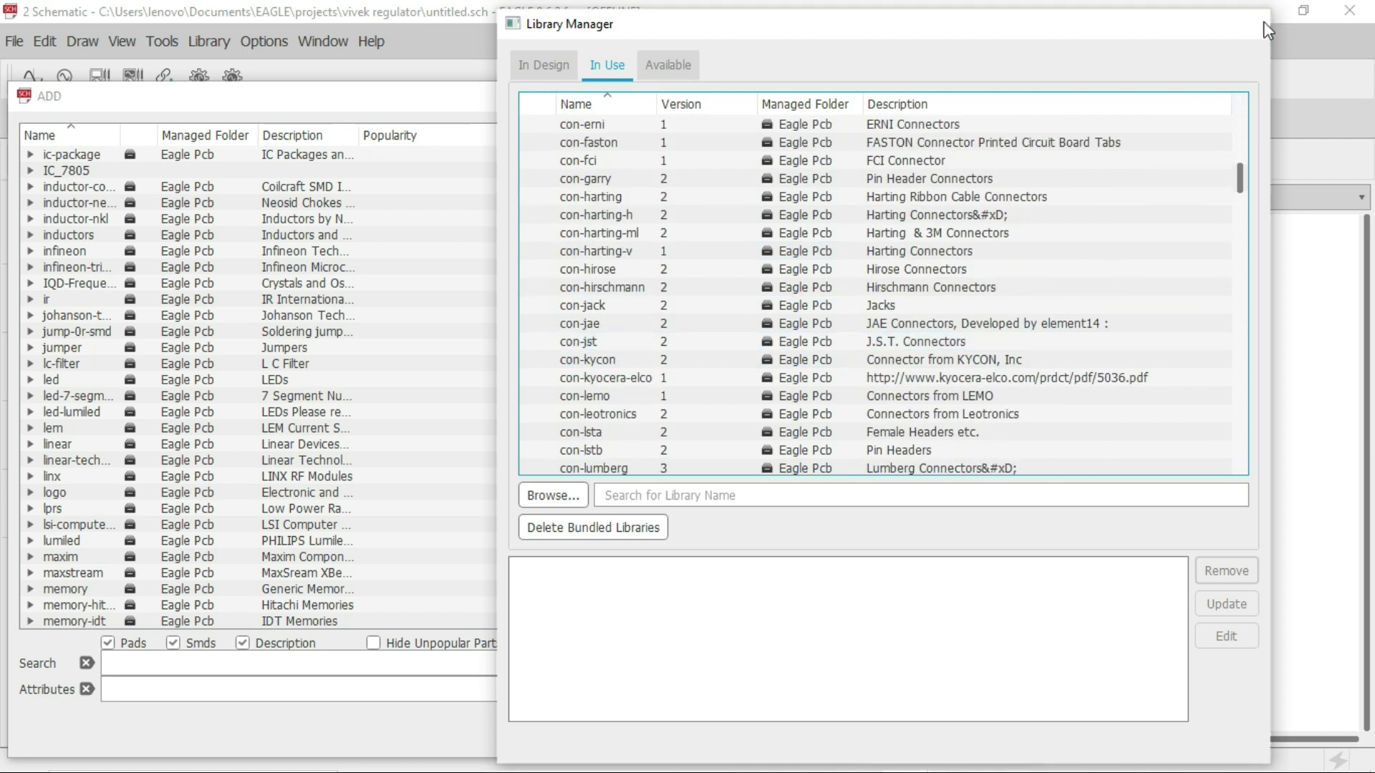
{"action": "left_click", "coordinate": [1266, 30]}
Place two LM741 devices from the LM741 library side by side in the schematic and end the Add command
{"action": "scroll", "coordinate": [268, 402], "scroll_direction": "down", "scroll_amount": 5}
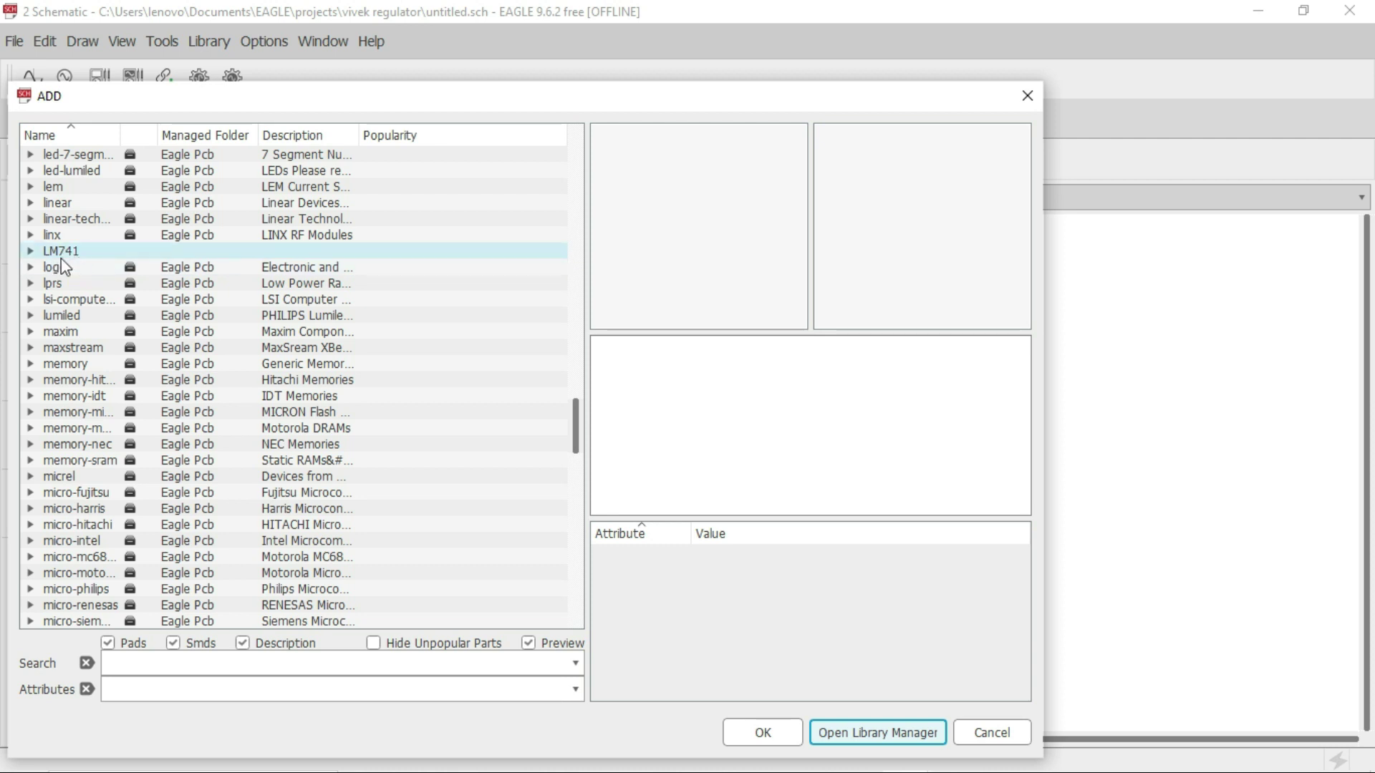
{"action": "left_click", "coordinate": [30, 252]}
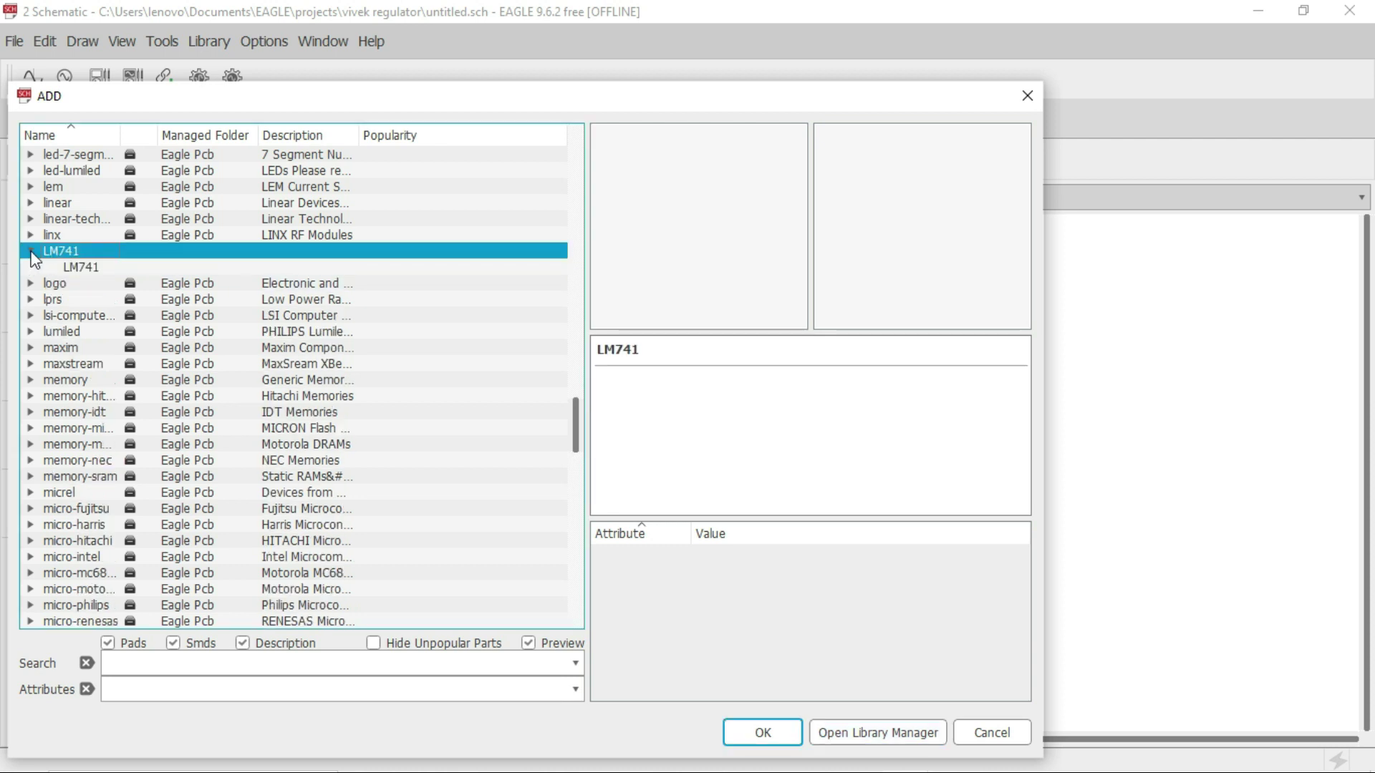
{"action": "left_click", "coordinate": [83, 268]}
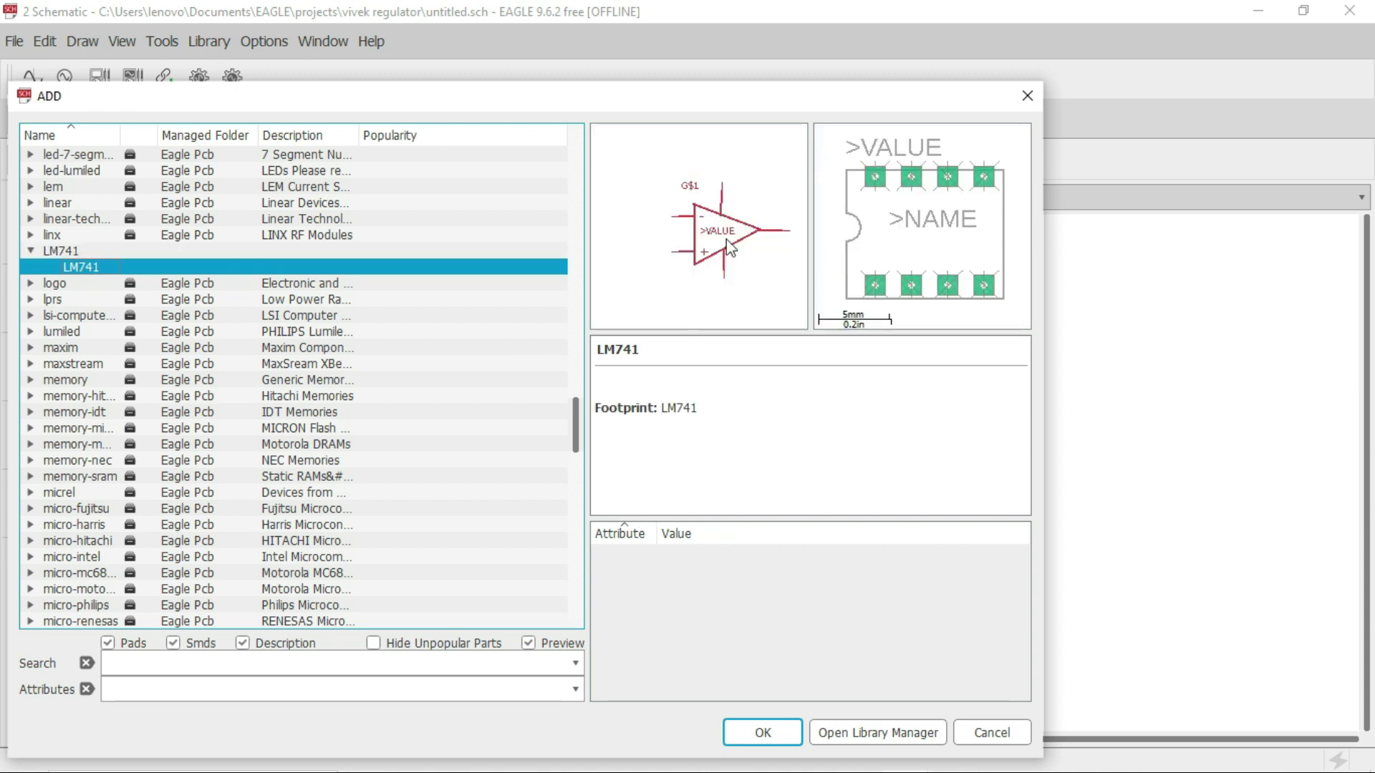
{"action": "left_click", "coordinate": [763, 733]}
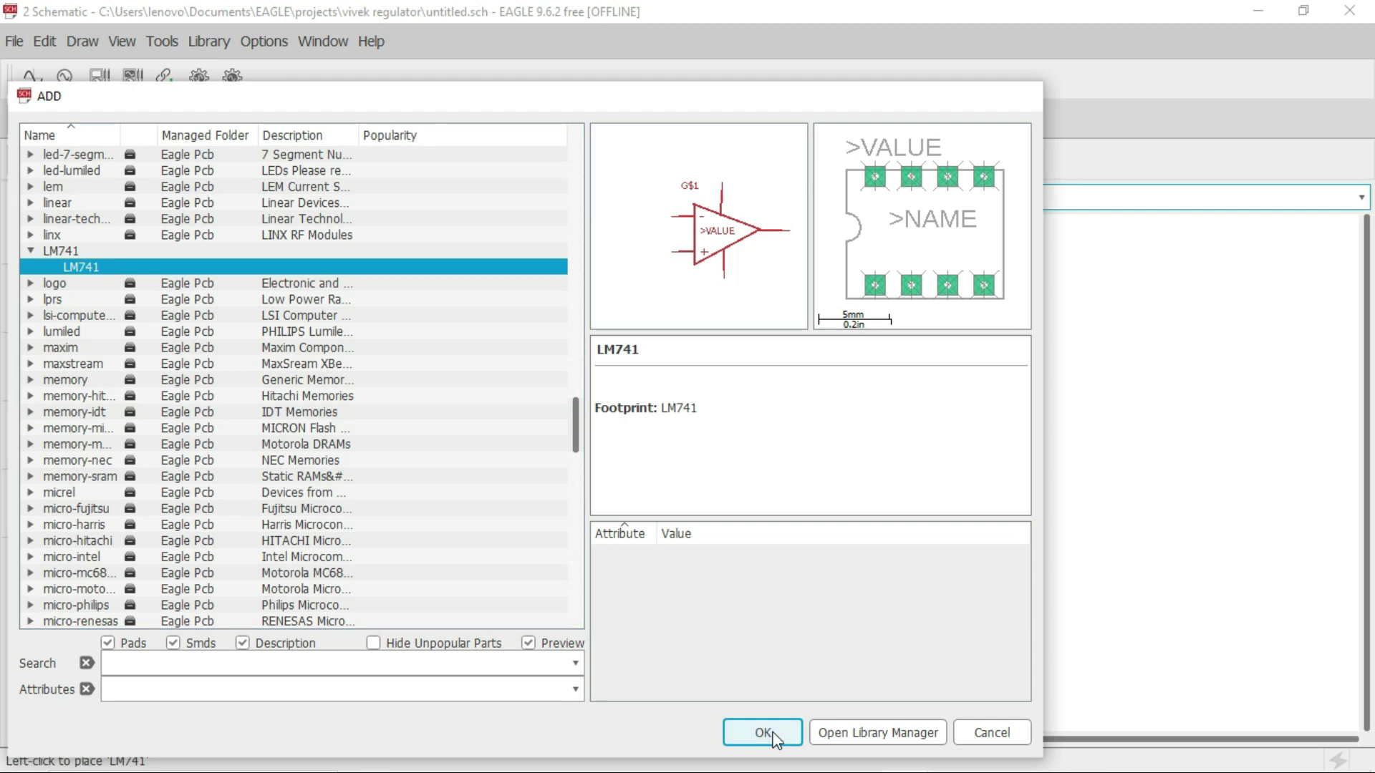
{"action": "left_click", "coordinate": [427, 455]}
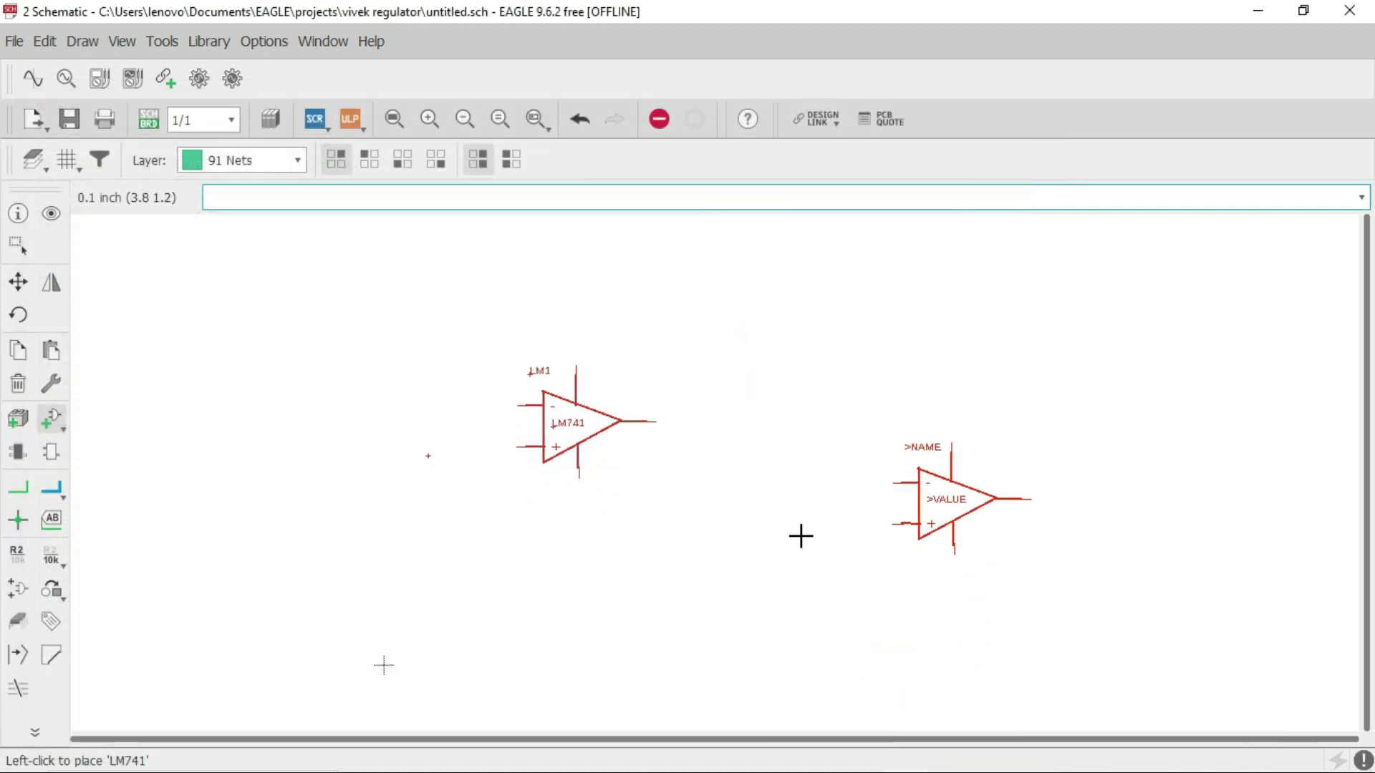
{"action": "left_click", "coordinate": [693, 445]}
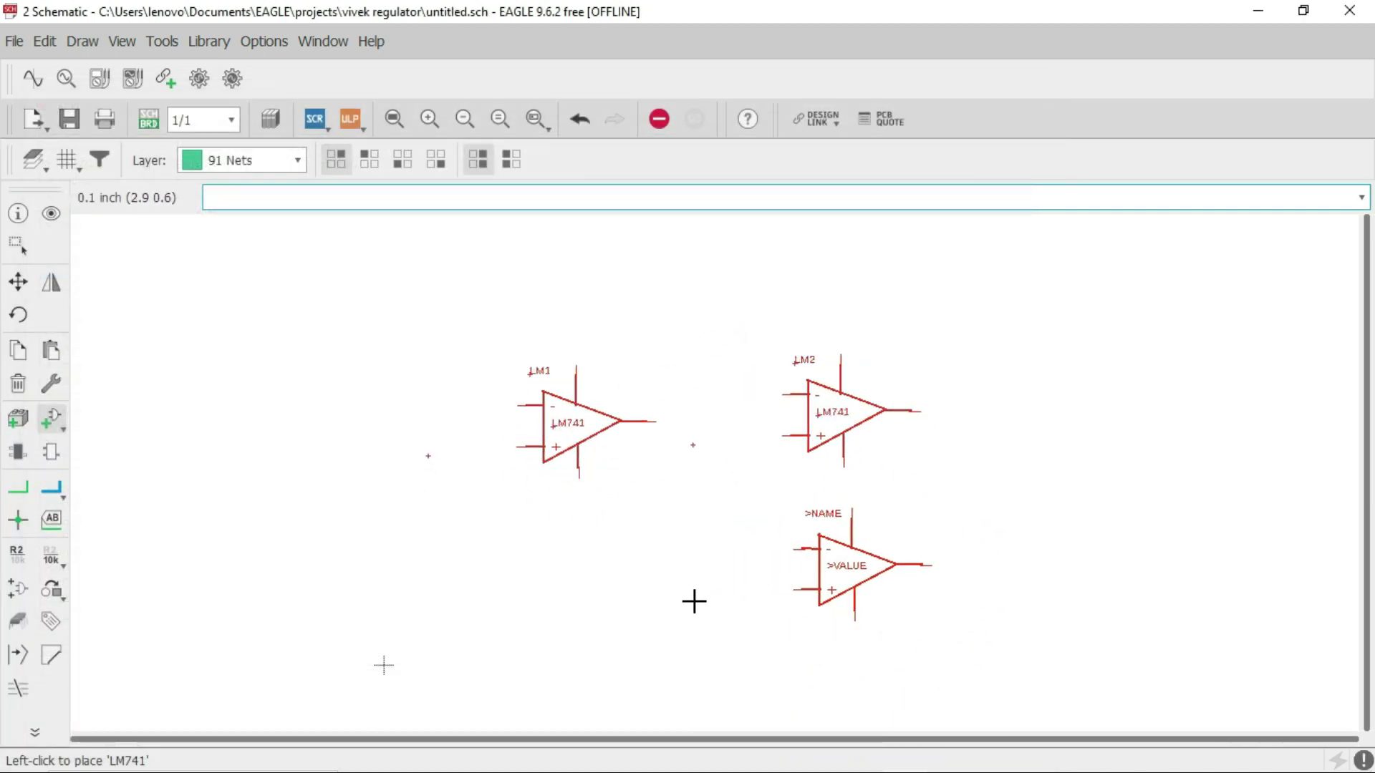
{"action": "key", "text": "Escape"}
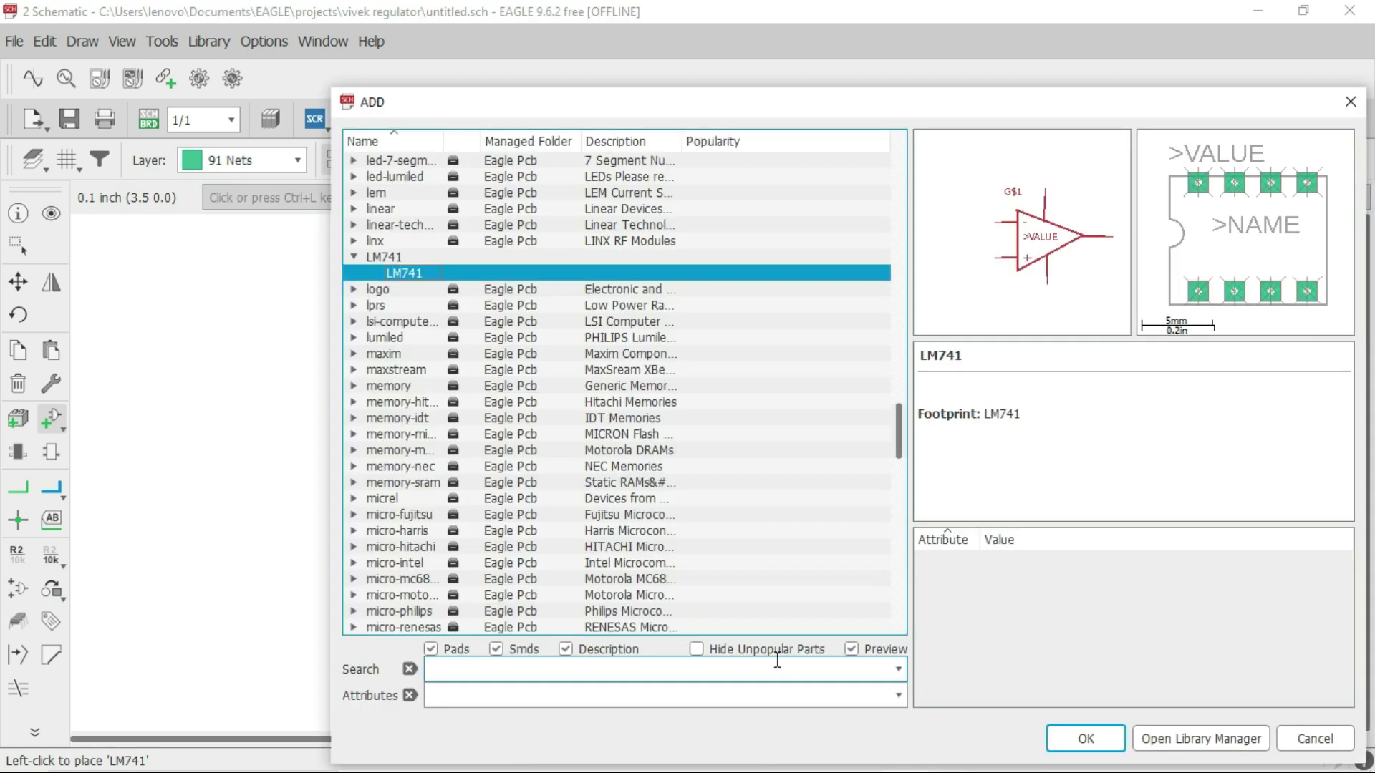
{"action": "left_click", "coordinate": [1297, 737]}
Examine the names, values and pins of the two placed LM741 symbols up close
{"action": "scroll", "coordinate": [632, 402], "scroll_direction": "up", "scroll_amount": 5}
{"action": "scroll", "coordinate": [630, 405], "scroll_direction": "down", "scroll_amount": 2}
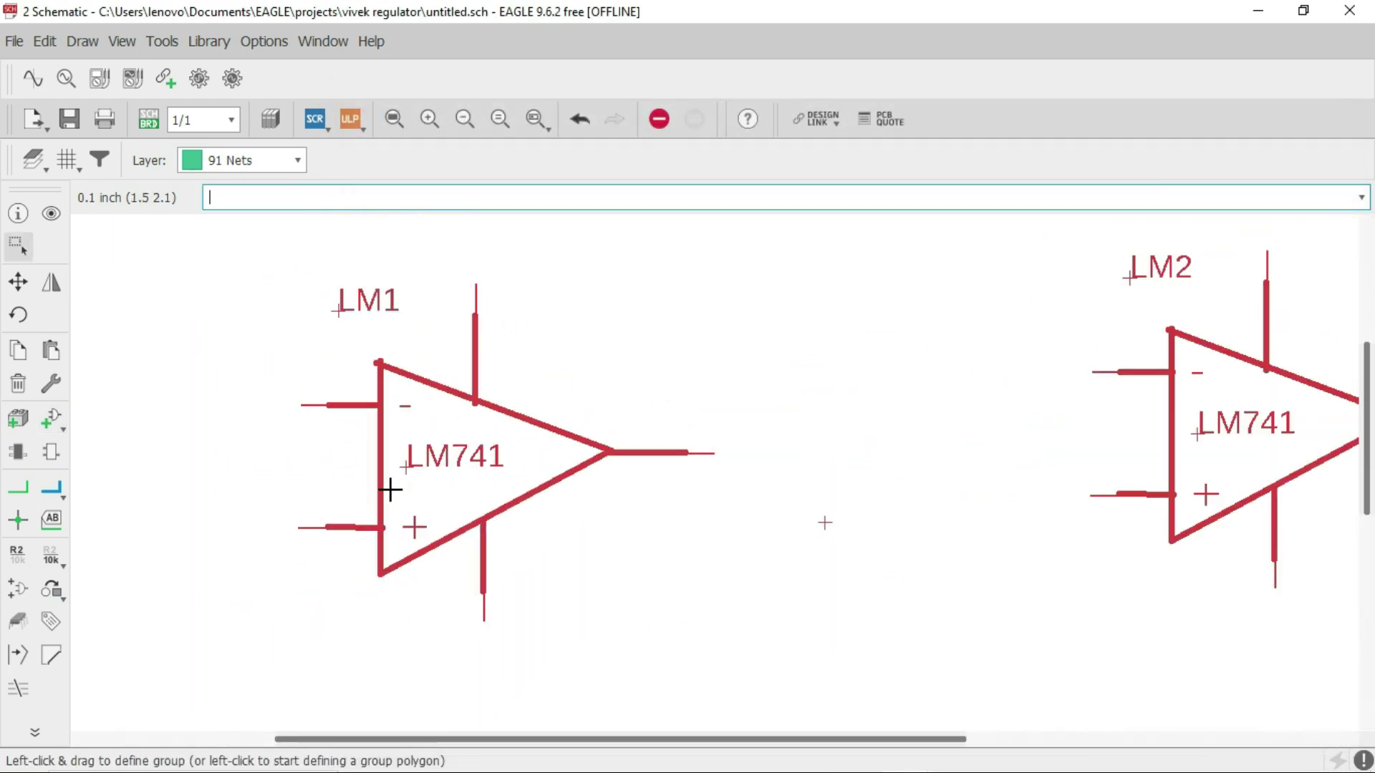
{"action": "scroll", "coordinate": [444, 479], "scroll_direction": "down", "scroll_amount": 2}
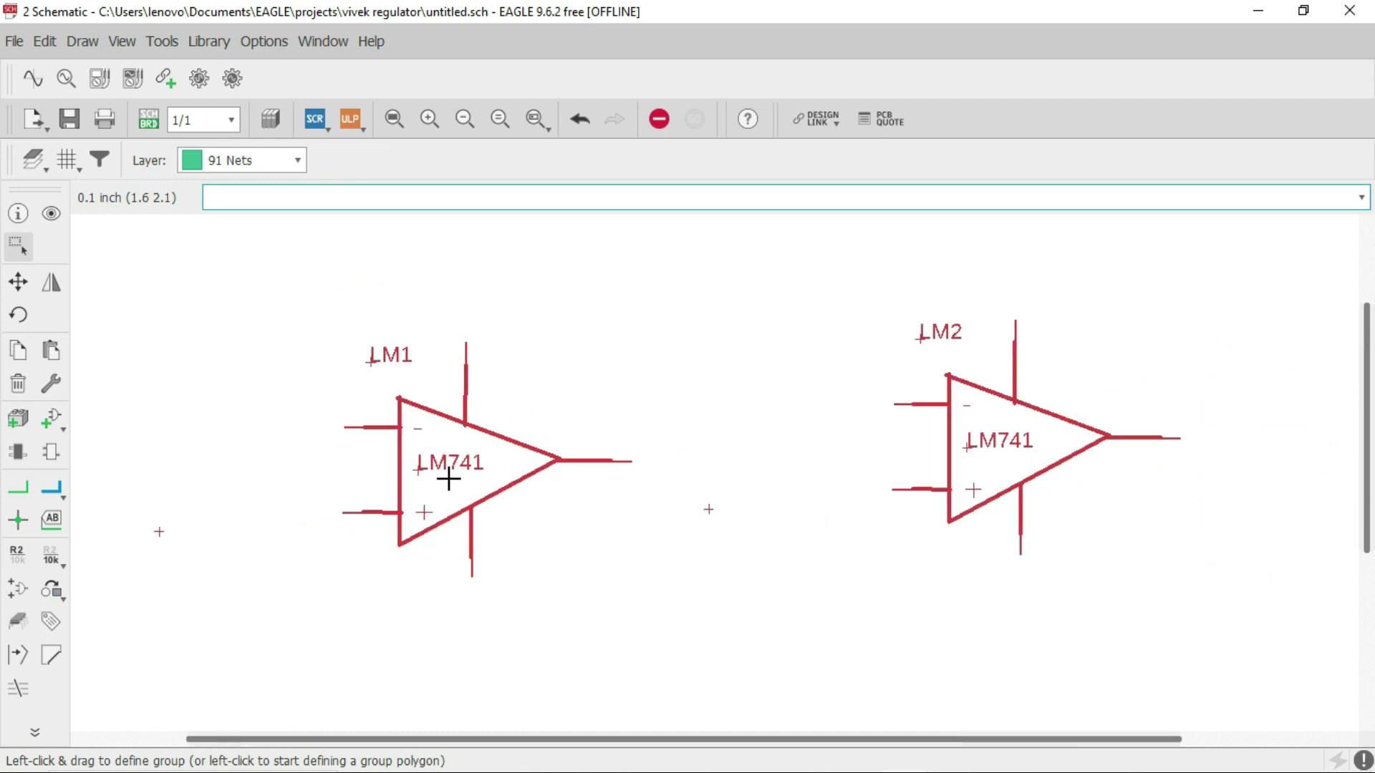
{"action": "scroll", "coordinate": [355, 376], "scroll_direction": "up", "scroll_amount": 2}
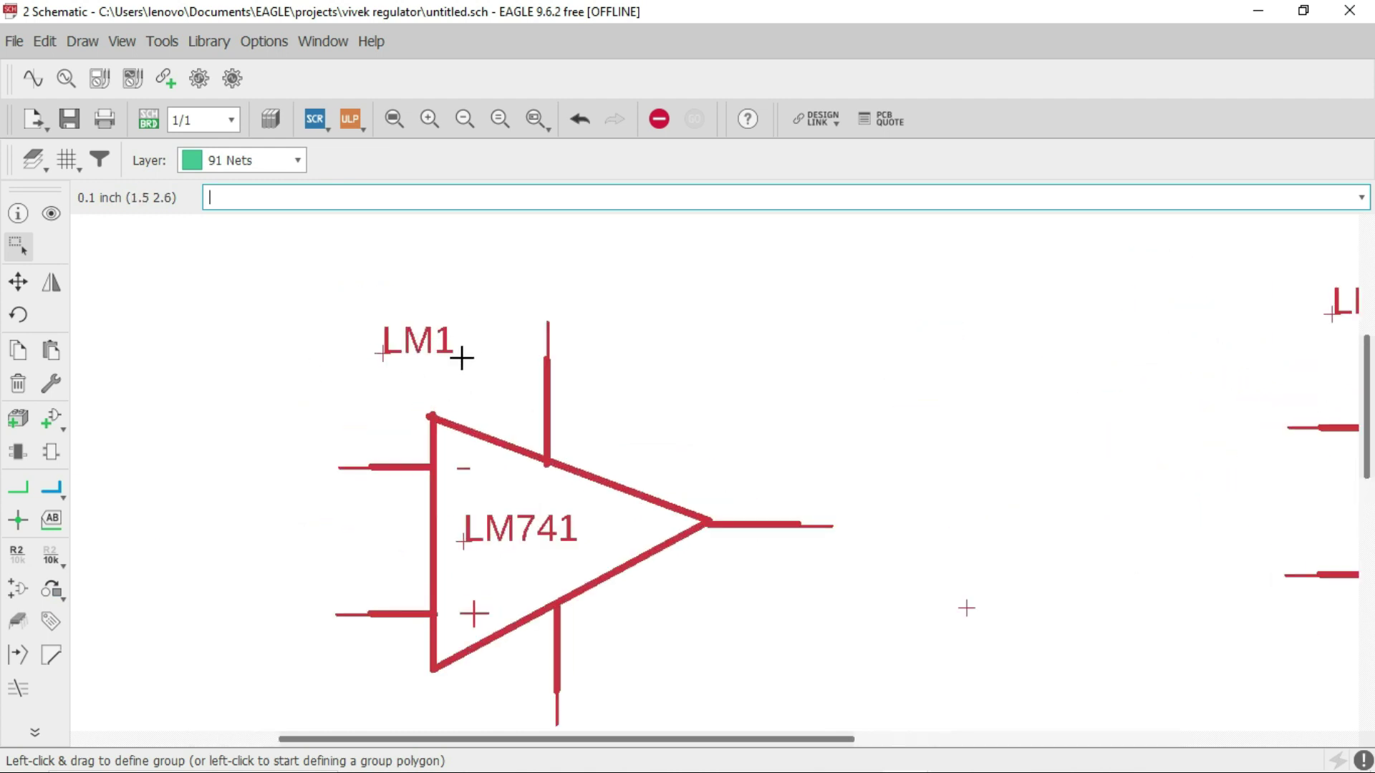
{"action": "scroll", "coordinate": [462, 358], "scroll_direction": "down", "scroll_amount": 2}
{"action": "scroll", "coordinate": [968, 357], "scroll_direction": "up", "scroll_amount": 3}
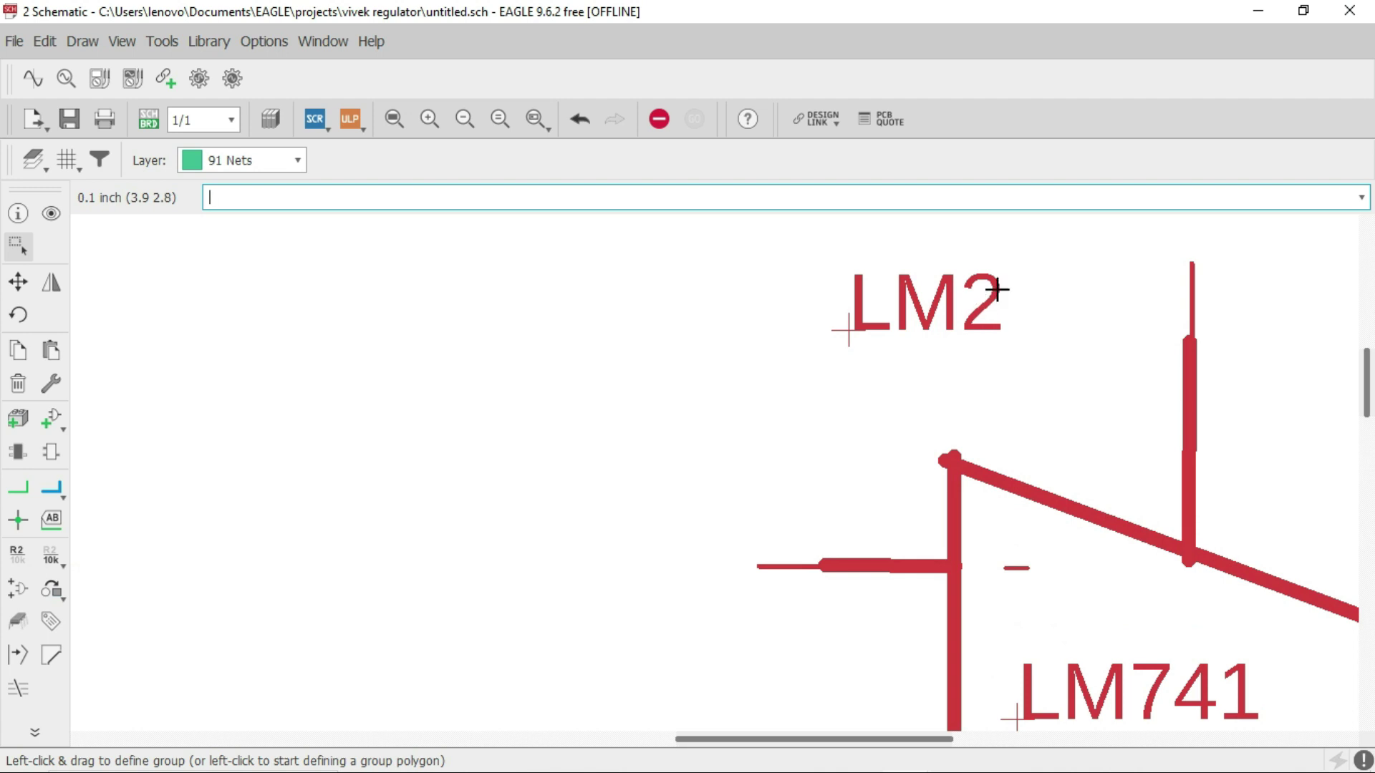
{"action": "scroll", "coordinate": [995, 315], "scroll_direction": "down", "scroll_amount": 3}
{"action": "scroll", "coordinate": [1034, 393], "scroll_direction": "up", "scroll_amount": 4}
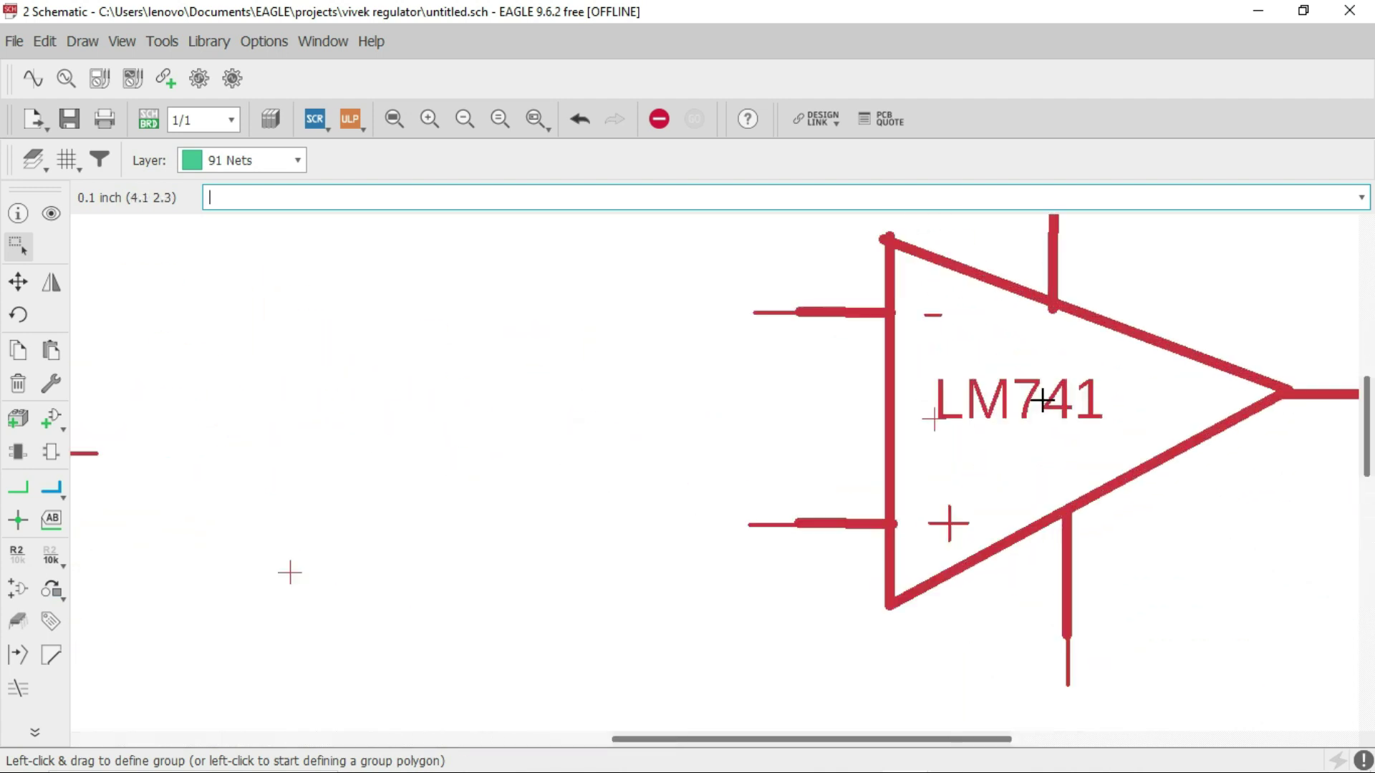
{"action": "scroll", "coordinate": [1058, 402], "scroll_direction": "down", "scroll_amount": 1}
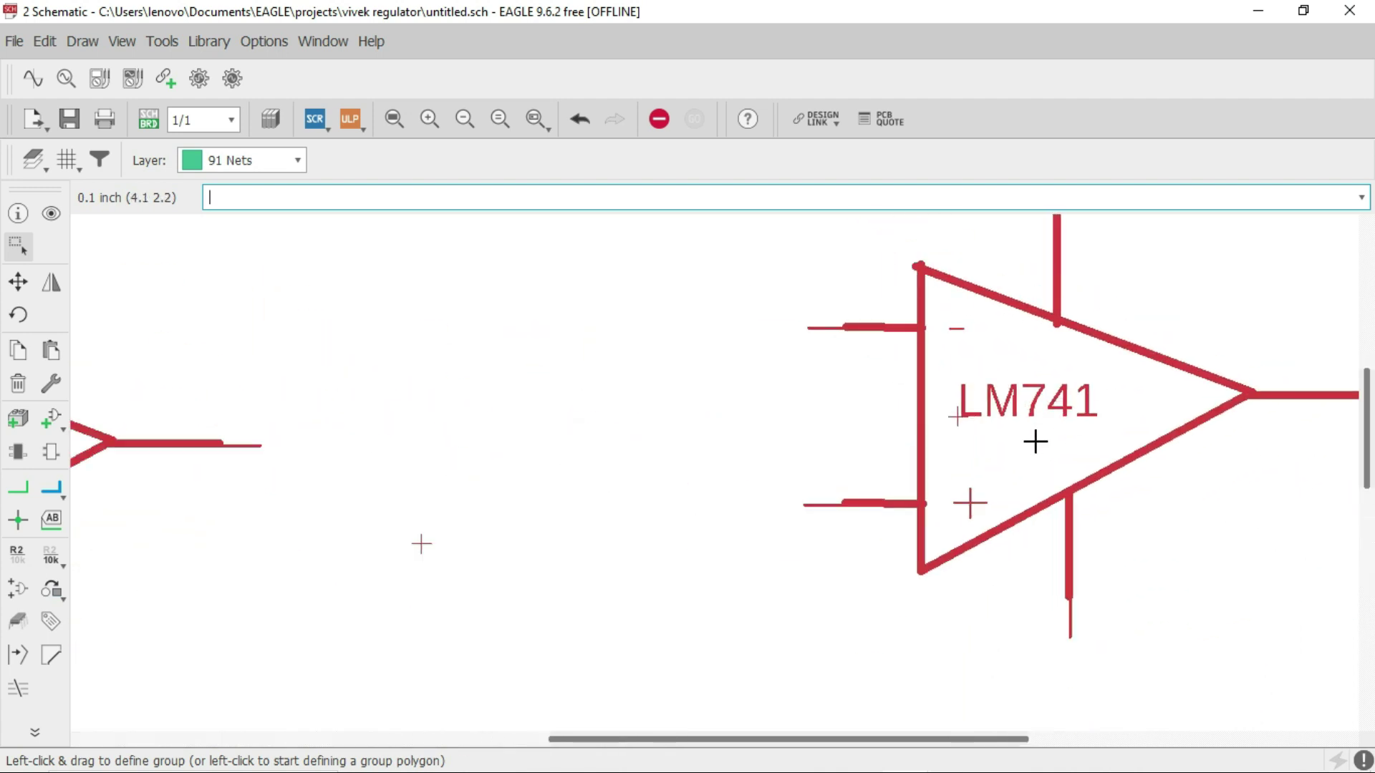
{"action": "scroll", "coordinate": [1033, 441], "scroll_direction": "down", "scroll_amount": 2}
{"action": "scroll", "coordinate": [693, 445], "scroll_direction": "up", "scroll_amount": 2}
{"action": "scroll", "coordinate": [572, 471], "scroll_direction": "down", "scroll_amount": 2}
{"action": "scroll", "coordinate": [572, 470], "scroll_direction": "down", "scroll_amount": 1}
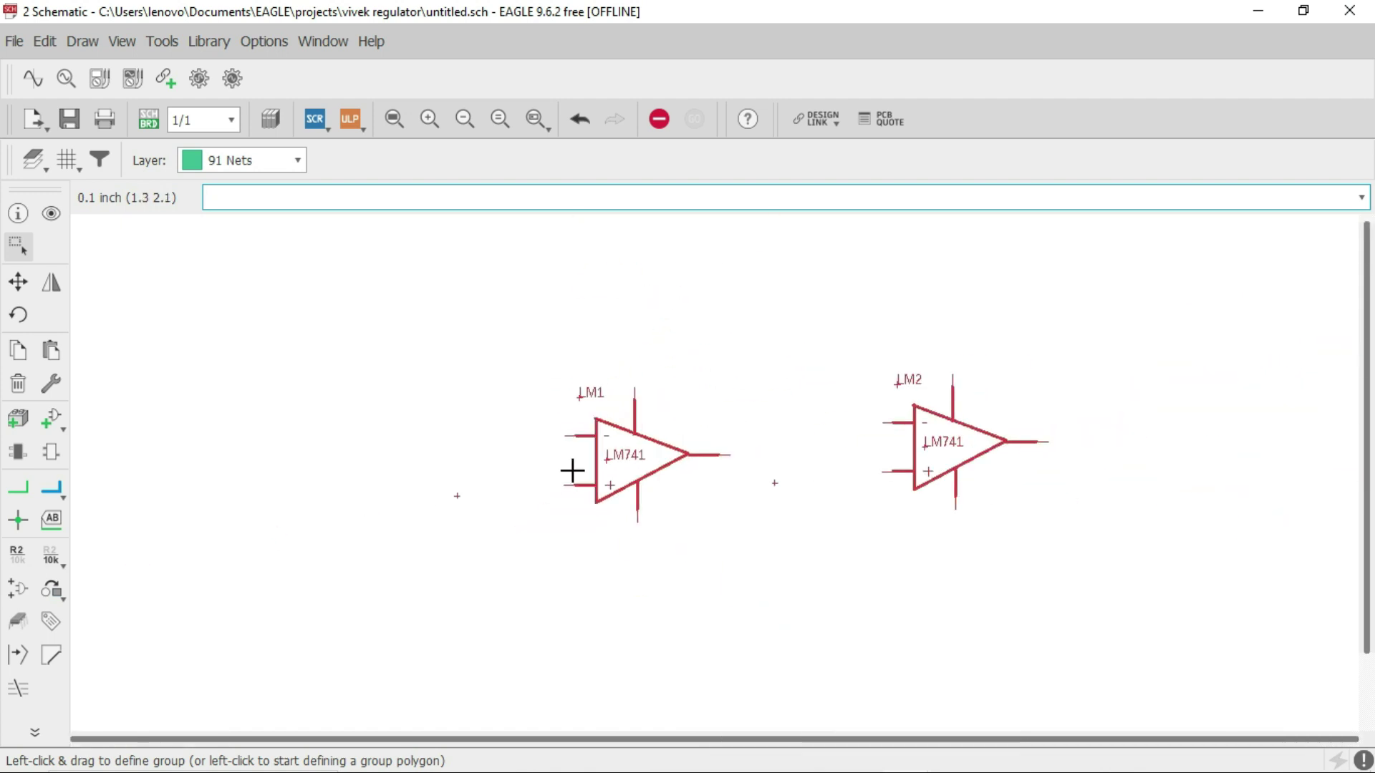
Create the board layout from the schematic
{"action": "left_click", "coordinate": [146, 120]}
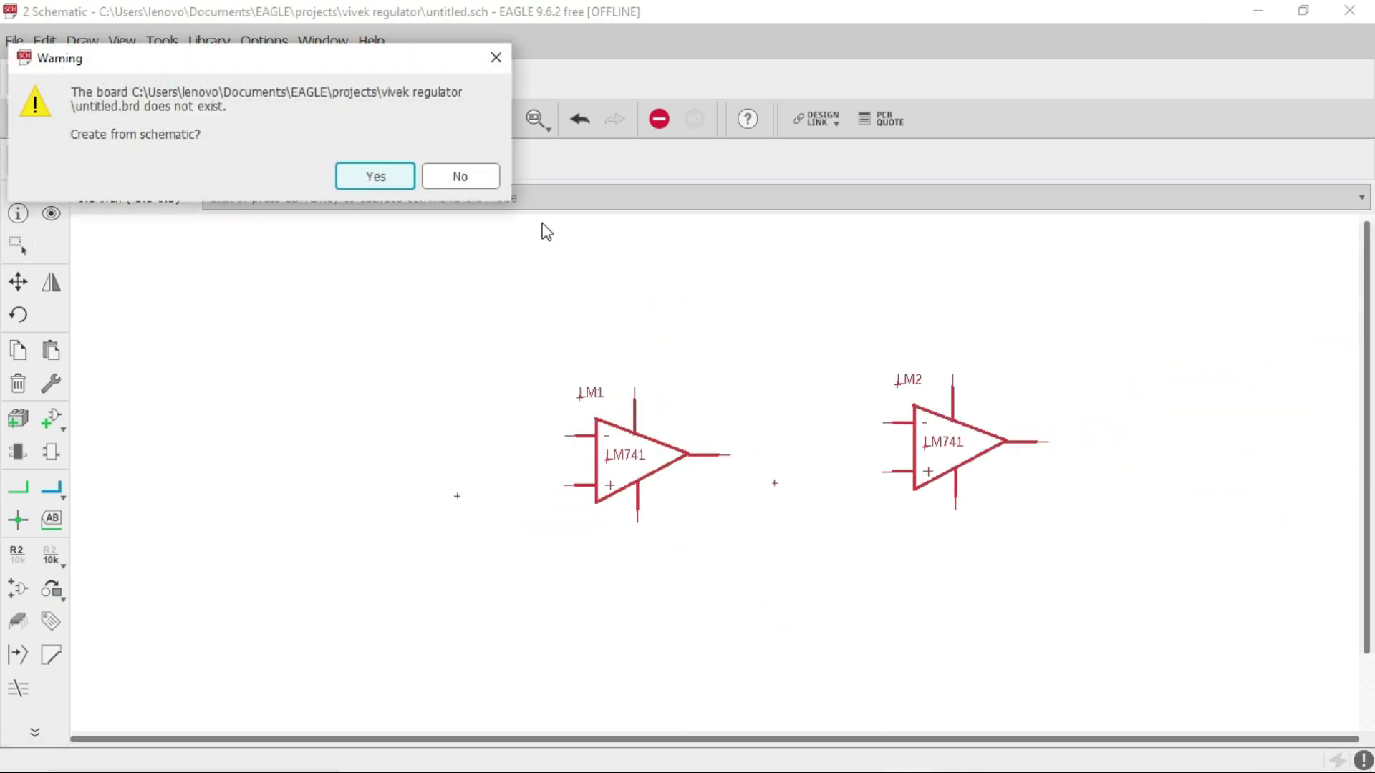
{"action": "left_click", "coordinate": [485, 176]}
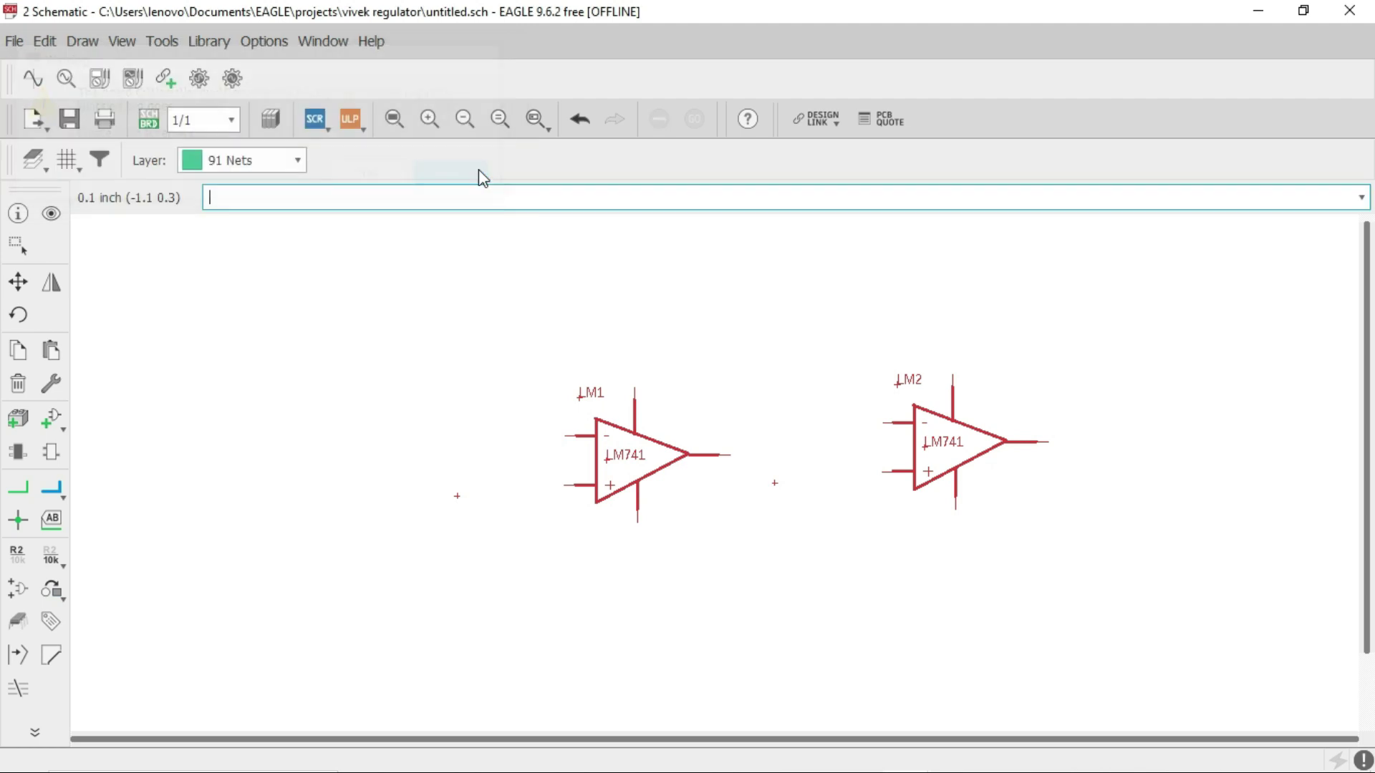
{"action": "left_click", "coordinate": [149, 123]}
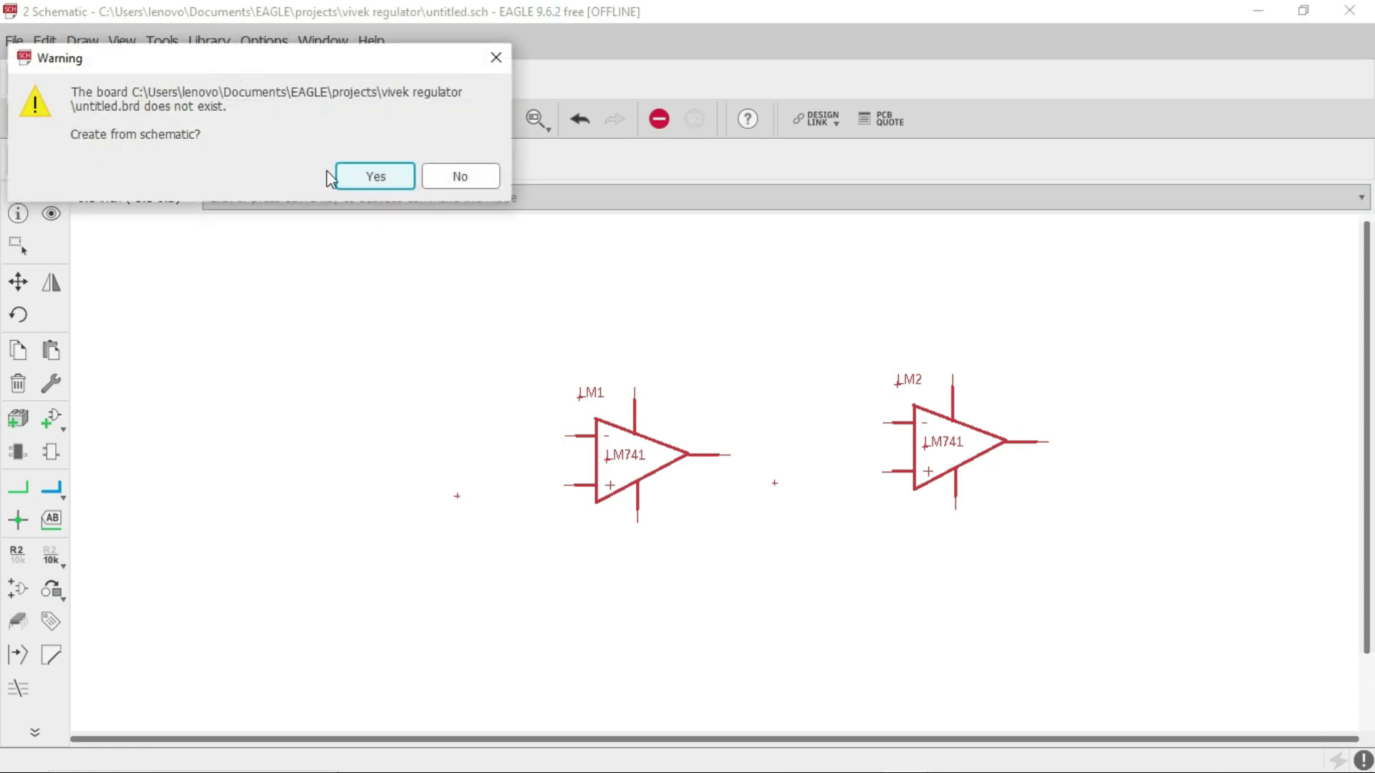
{"action": "left_click", "coordinate": [378, 180]}
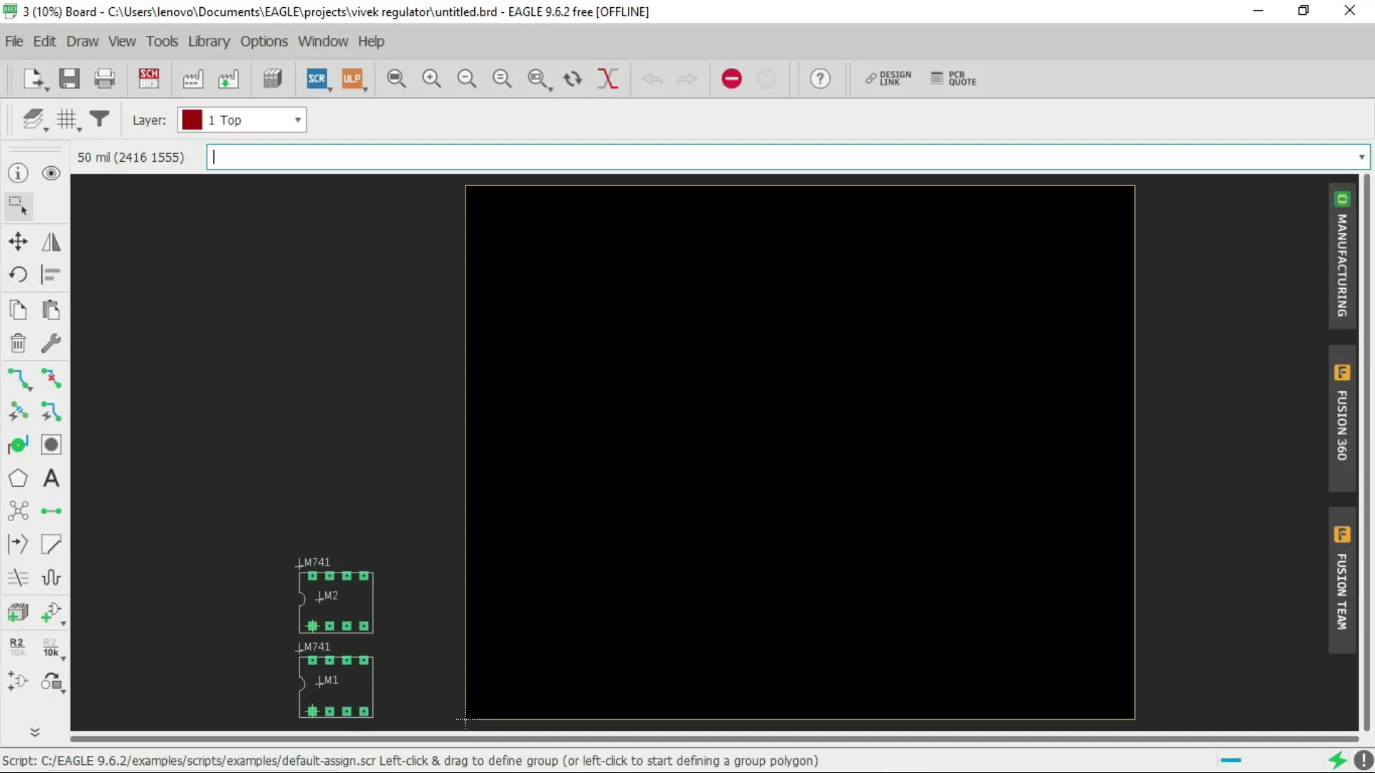
Move LM2 and LM1 inside the board outline, side by side in its upper half
{"action": "left_click", "coordinate": [18, 242]}
{"action": "left_click", "coordinate": [317, 598]}
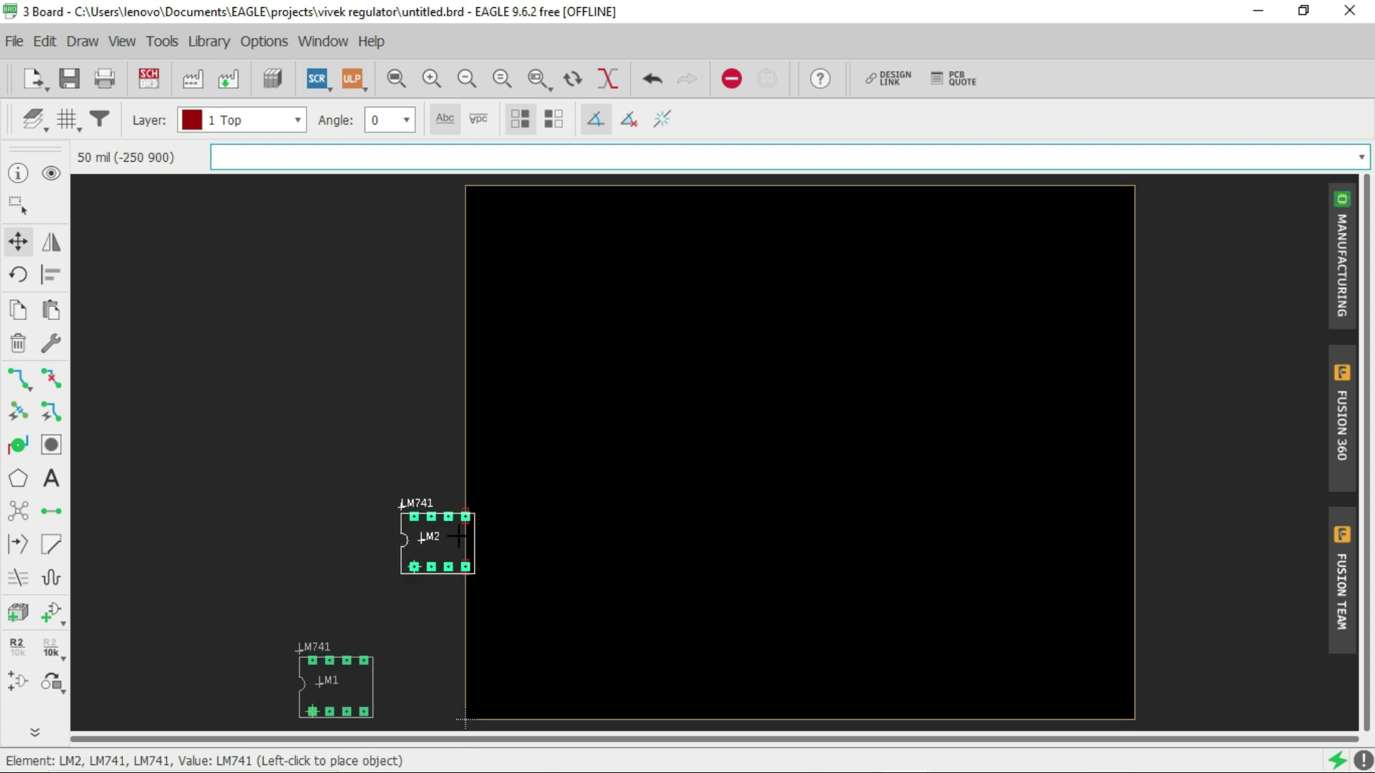
{"action": "left_click", "coordinate": [701, 380]}
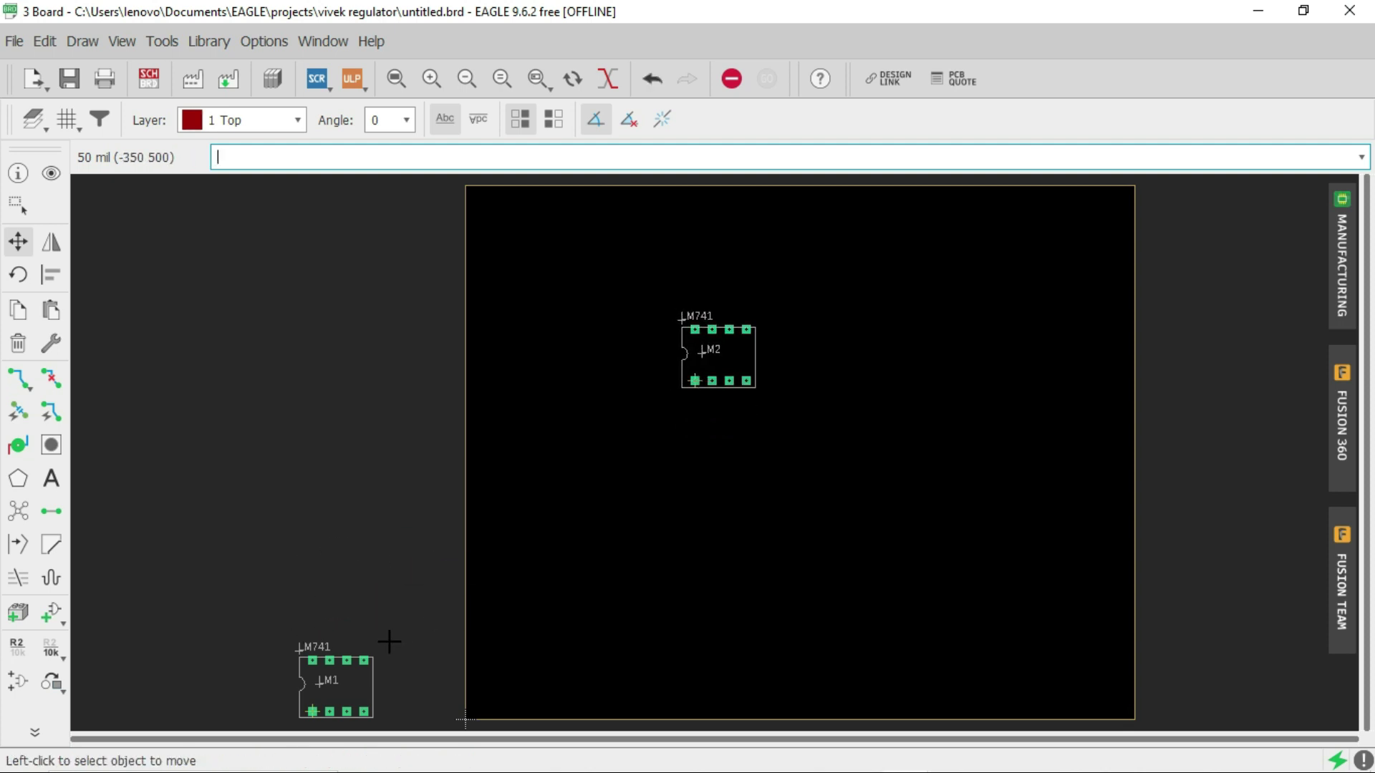
{"action": "left_click", "coordinate": [312, 712]}
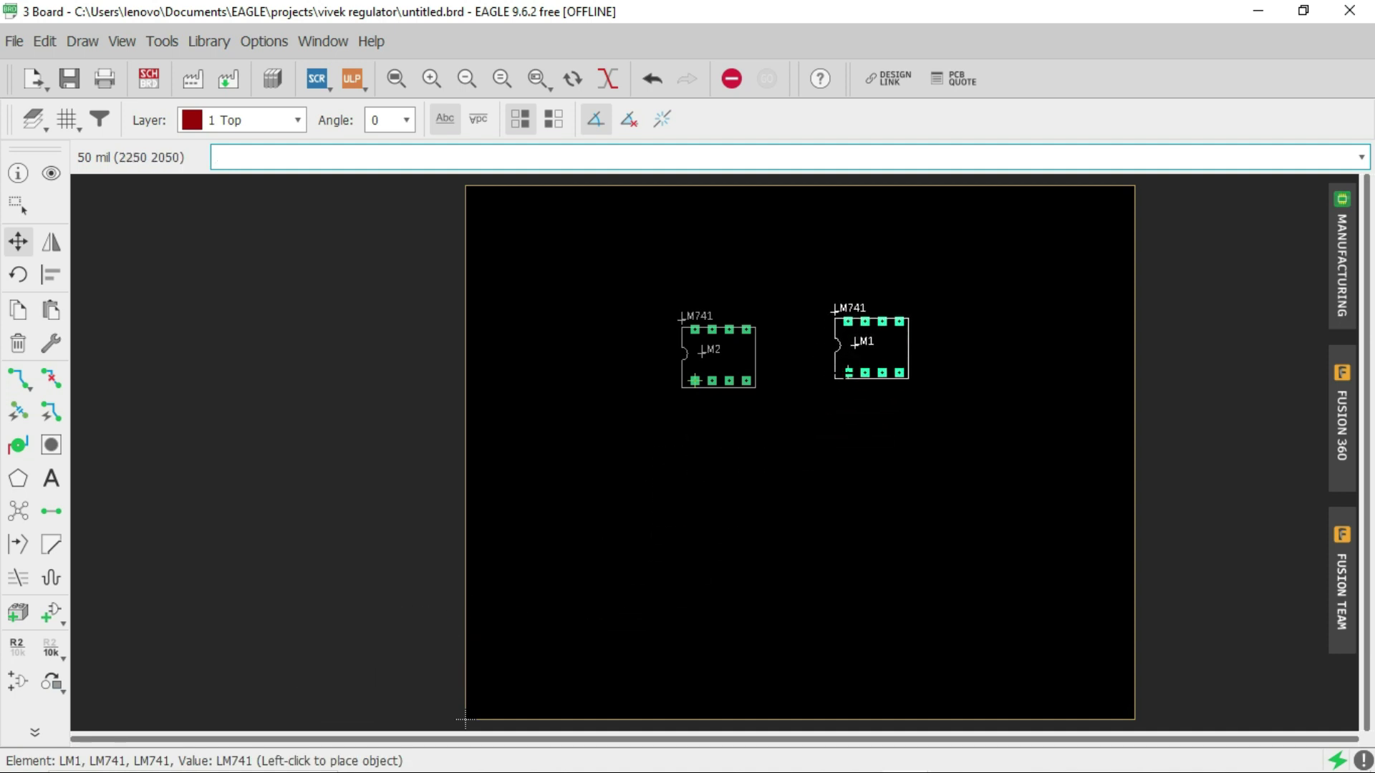
{"action": "left_click", "coordinate": [848, 372]}
Examine the pads and labels of both LM741 footprints, on the board and in the manufacturing preview of the top side
{"action": "scroll", "coordinate": [708, 387], "scroll_direction": "up", "scroll_amount": 5}
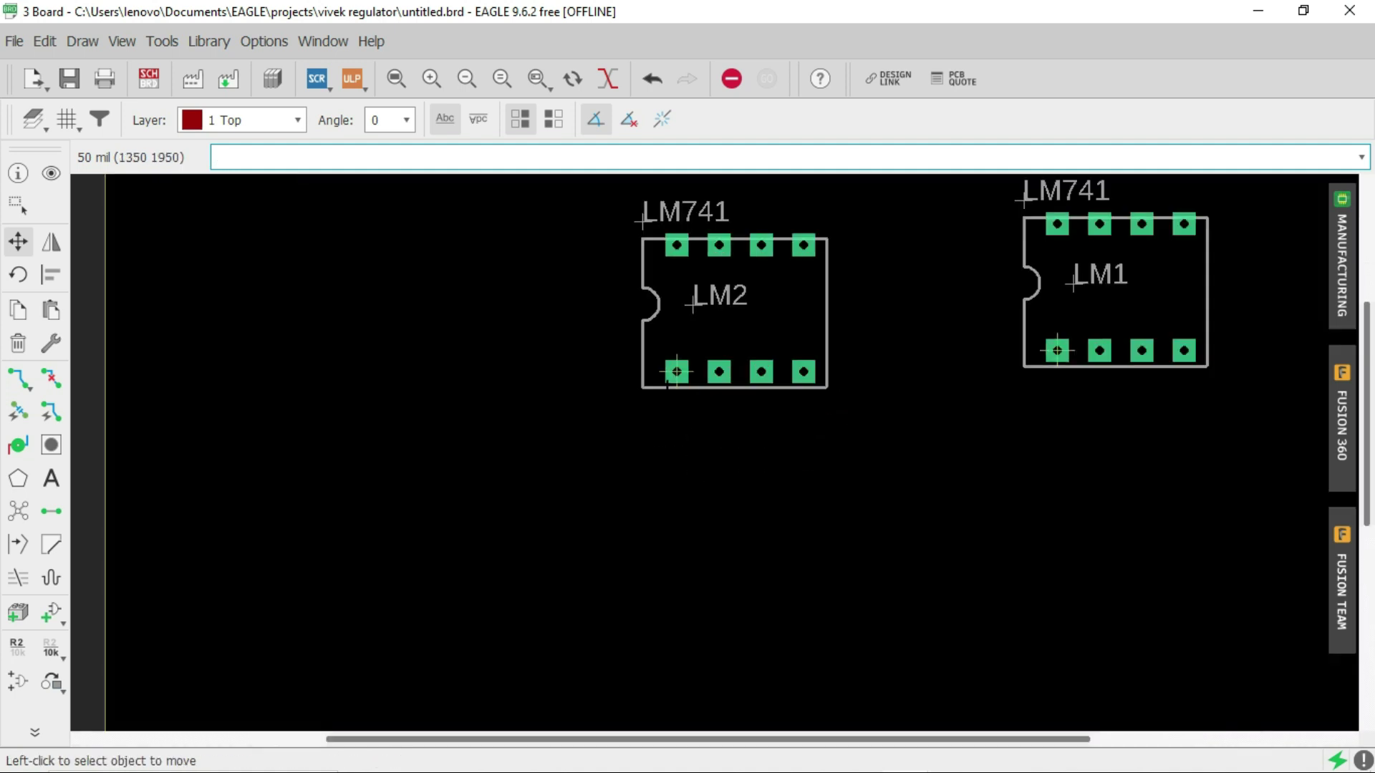
{"action": "scroll", "coordinate": [403, 527], "scroll_direction": "down", "scroll_amount": 3}
{"action": "scroll", "coordinate": [723, 272], "scroll_direction": "up", "scroll_amount": 4}
{"action": "scroll", "coordinate": [723, 273], "scroll_direction": "down", "scroll_amount": 2}
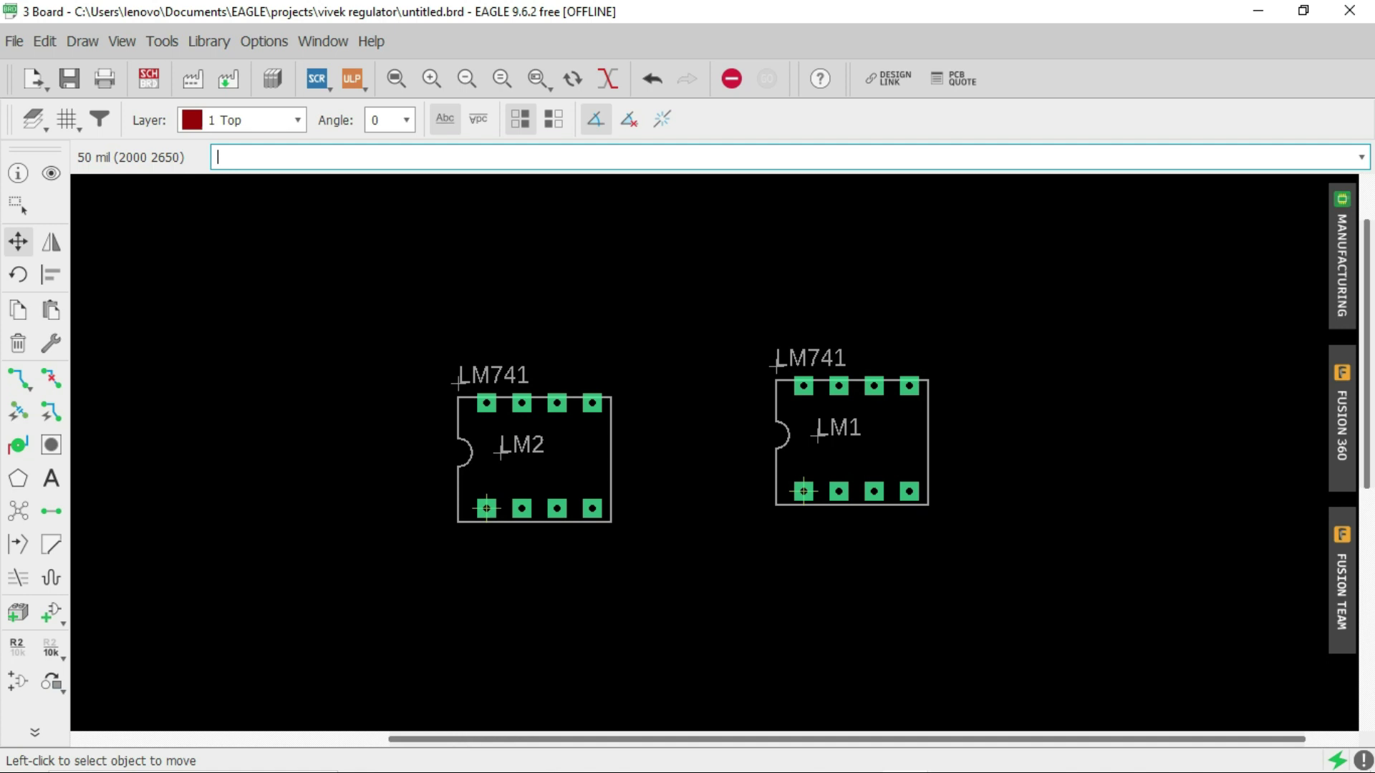
{"action": "scroll", "coordinate": [667, 484], "scroll_direction": "up", "scroll_amount": 2}
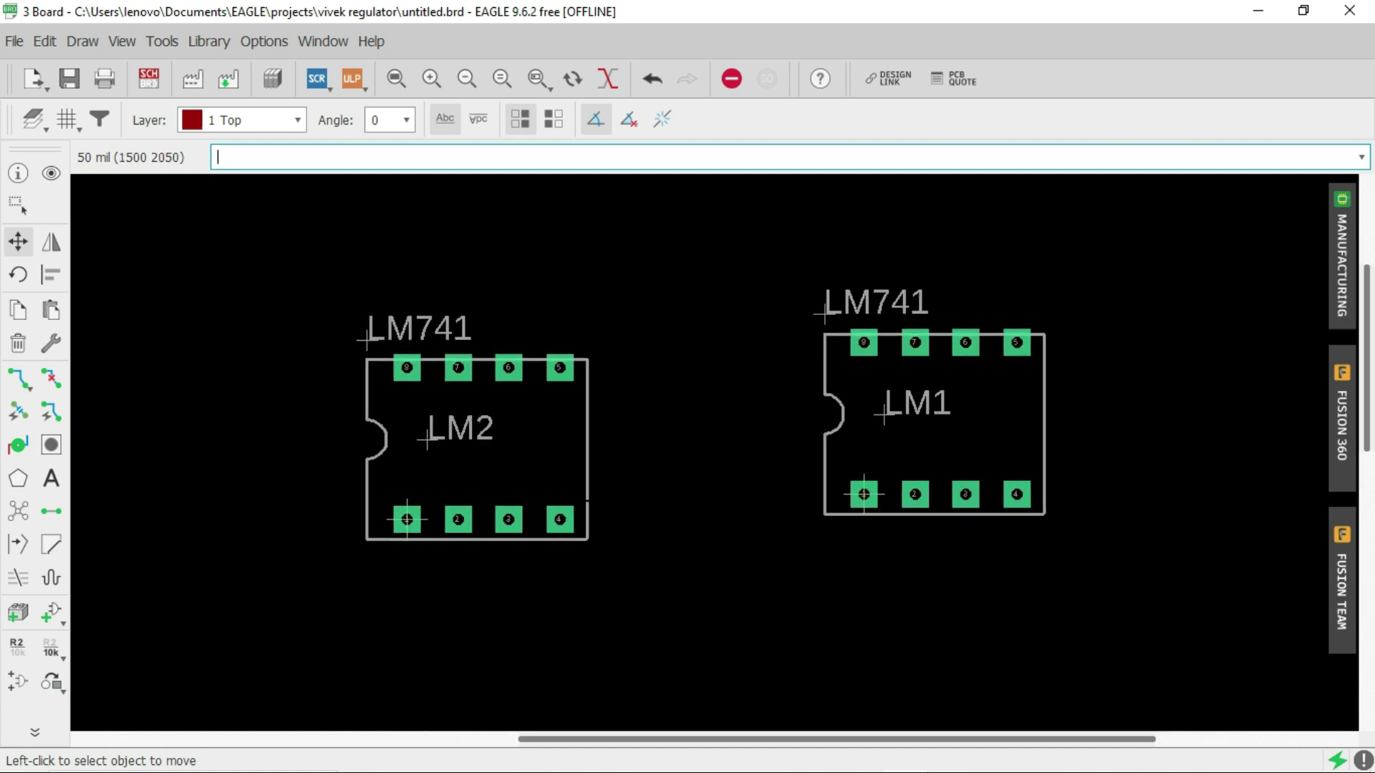
{"action": "left_click", "coordinate": [1339, 250]}
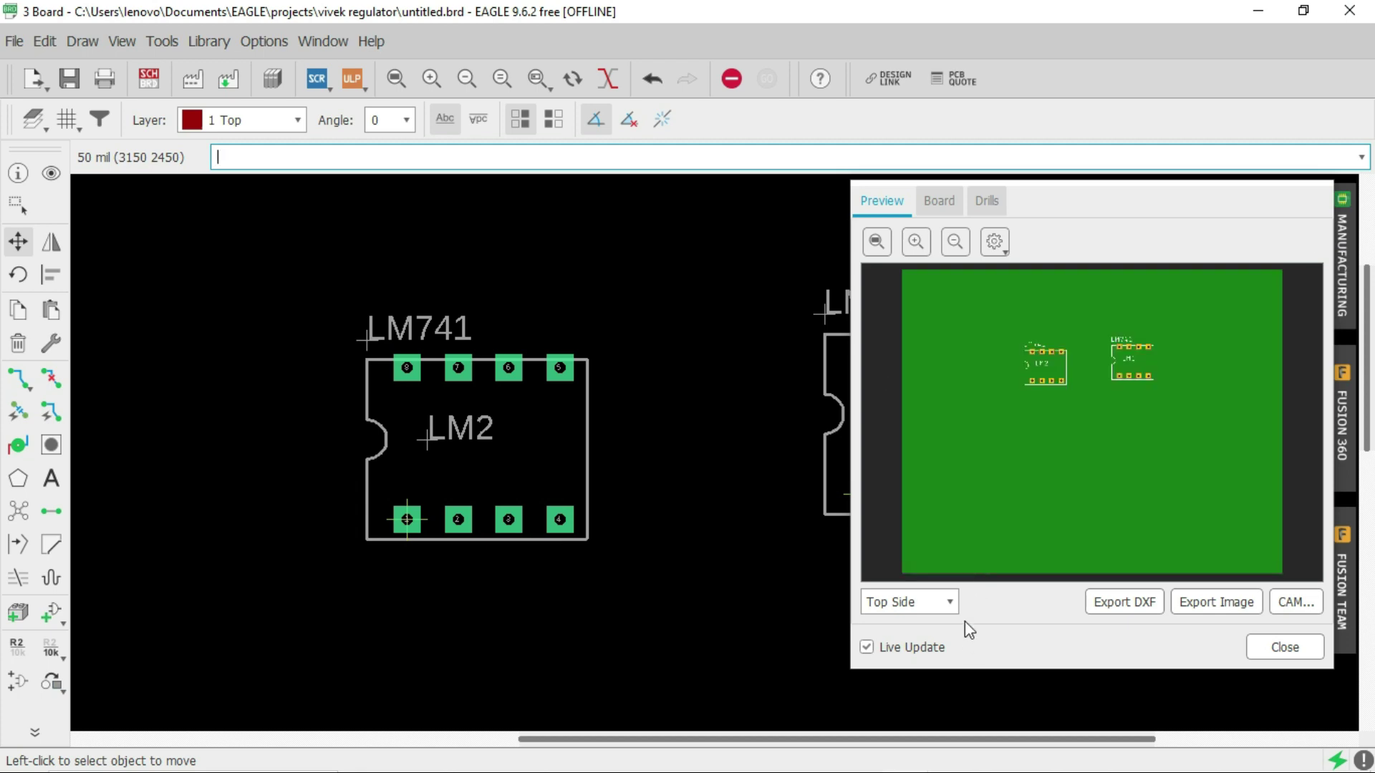
{"action": "scroll", "coordinate": [1016, 362], "scroll_direction": "up", "scroll_amount": 3}
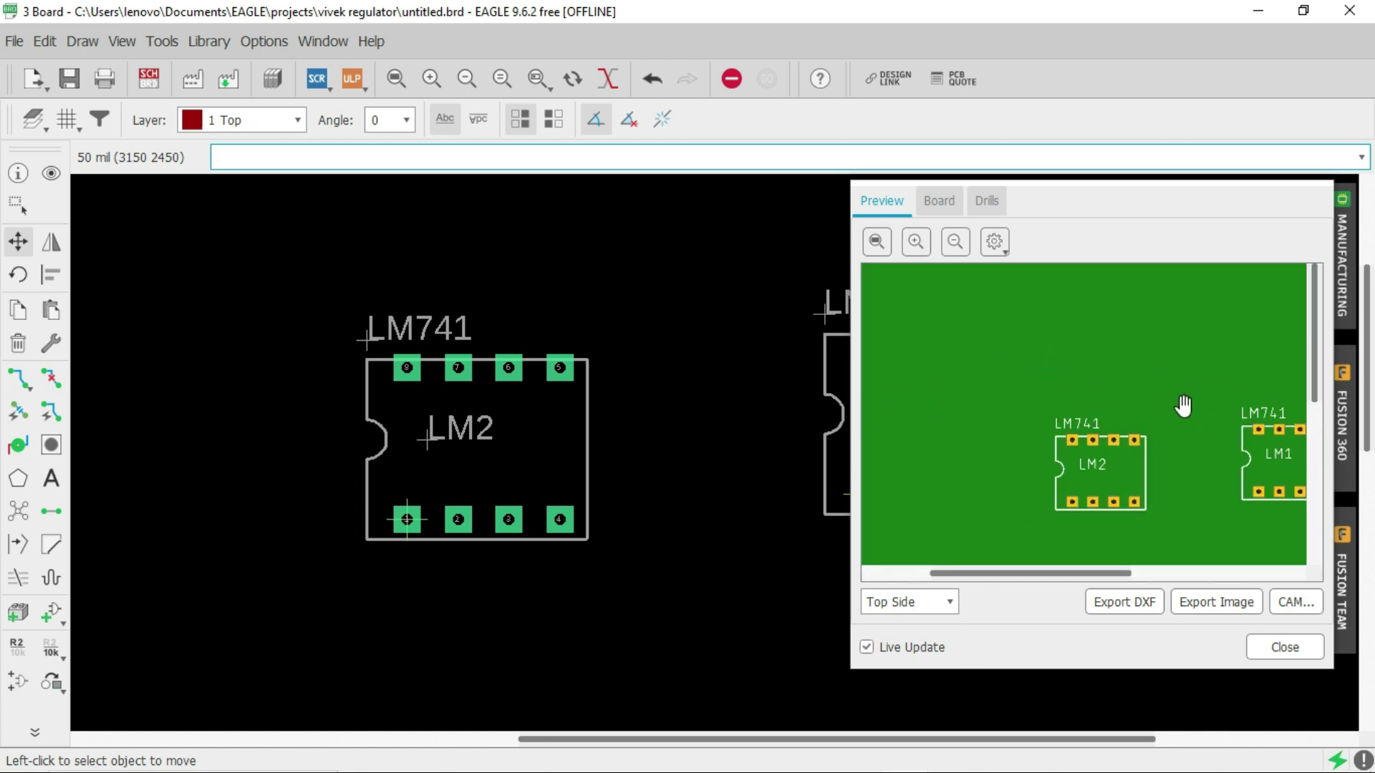
Inspect LM2 and LM1 at closer magnification in the top-side manufacturing preview, including their outlines and drilled pads
{"action": "scroll", "coordinate": [1010, 377], "scroll_direction": "down", "scroll_amount": 3}
{"action": "scroll", "coordinate": [1194, 316], "scroll_direction": "up", "scroll_amount": 3}
{"action": "scroll", "coordinate": [1167, 338], "scroll_direction": "up", "scroll_amount": 1}
{"action": "scroll", "coordinate": [1154, 329], "scroll_direction": "down", "scroll_amount": 1}
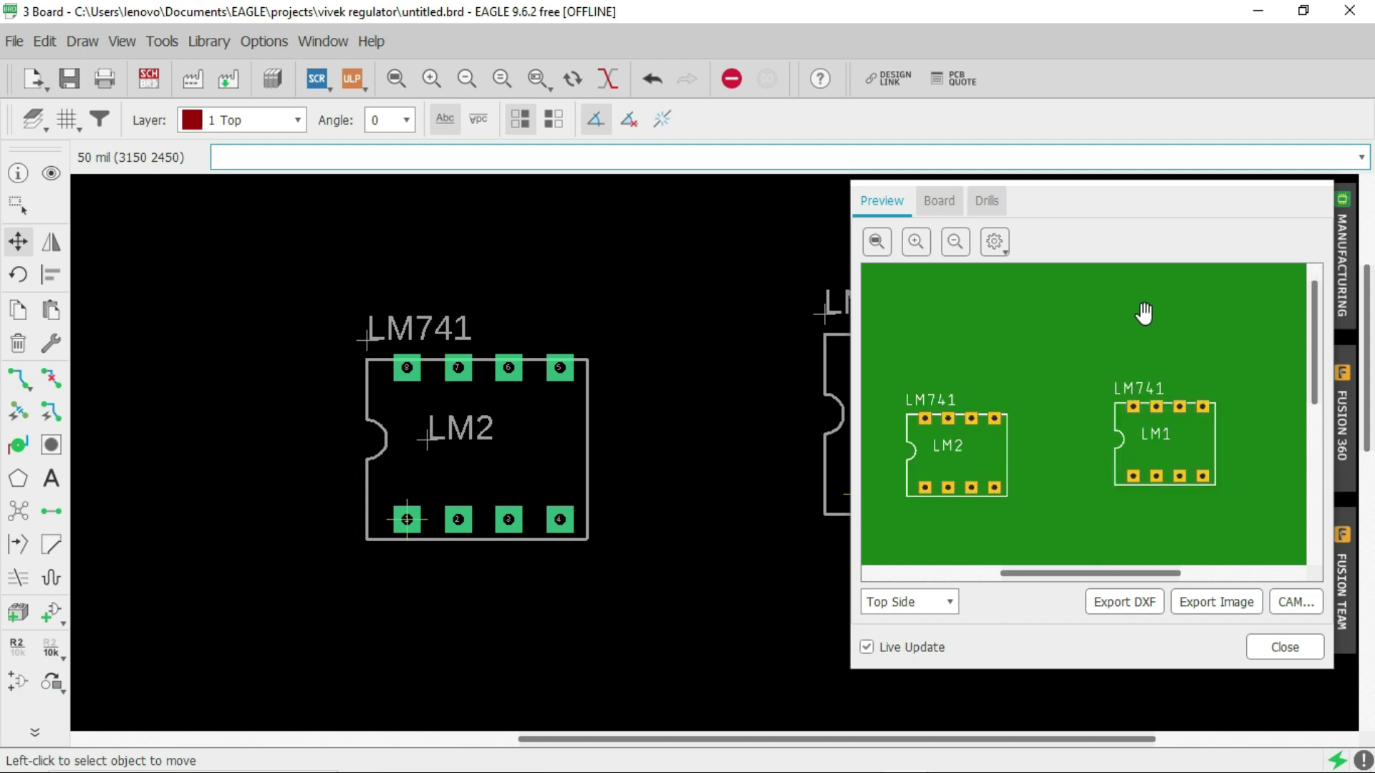
{"action": "left_click", "coordinate": [916, 244]}
{"action": "left_click", "coordinate": [915, 241]}
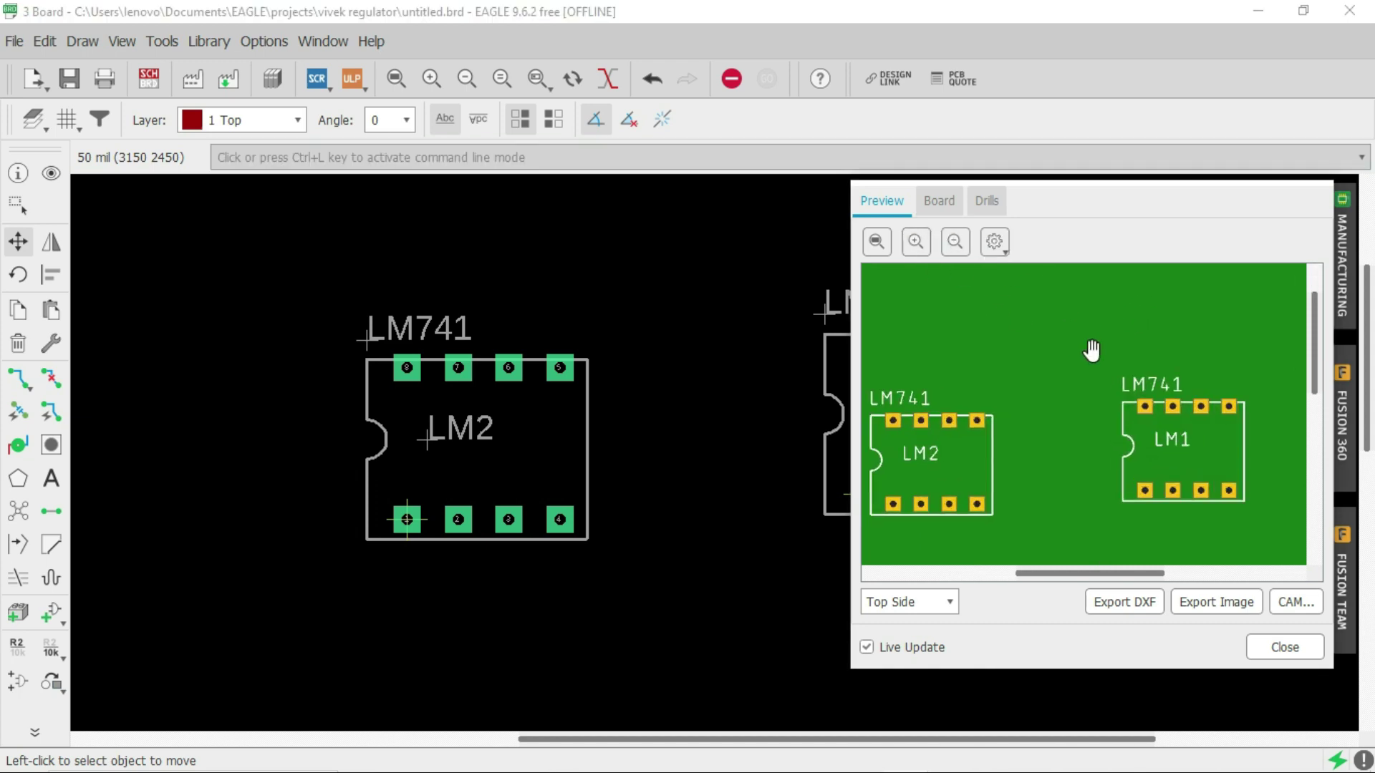
{"action": "scroll", "coordinate": [1153, 373], "scroll_direction": "down", "scroll_amount": 2}
{"action": "left_click", "coordinate": [916, 242]}
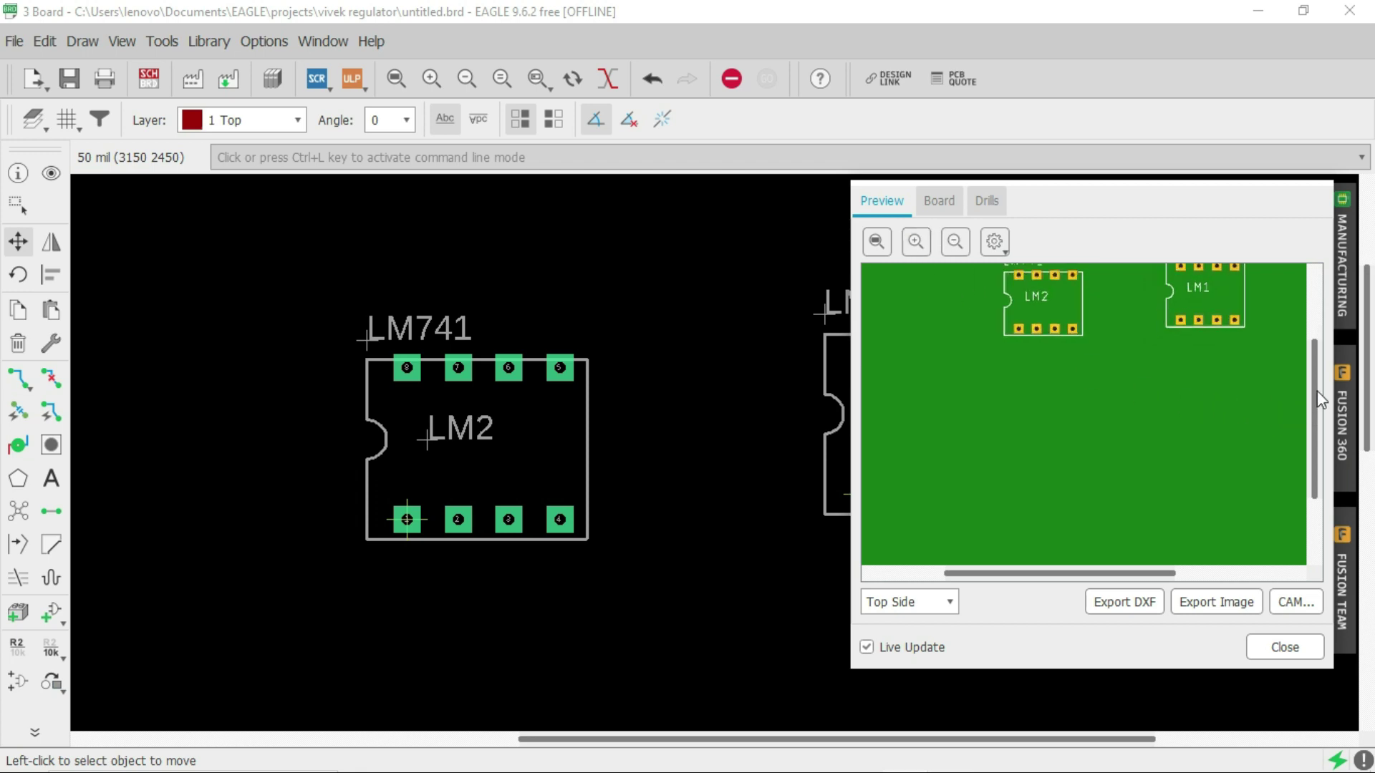
{"action": "scroll", "coordinate": [1320, 399], "scroll_direction": "up", "scroll_amount": 3}
{"action": "scroll", "coordinate": [1258, 501], "scroll_direction": "up", "scroll_amount": 2}
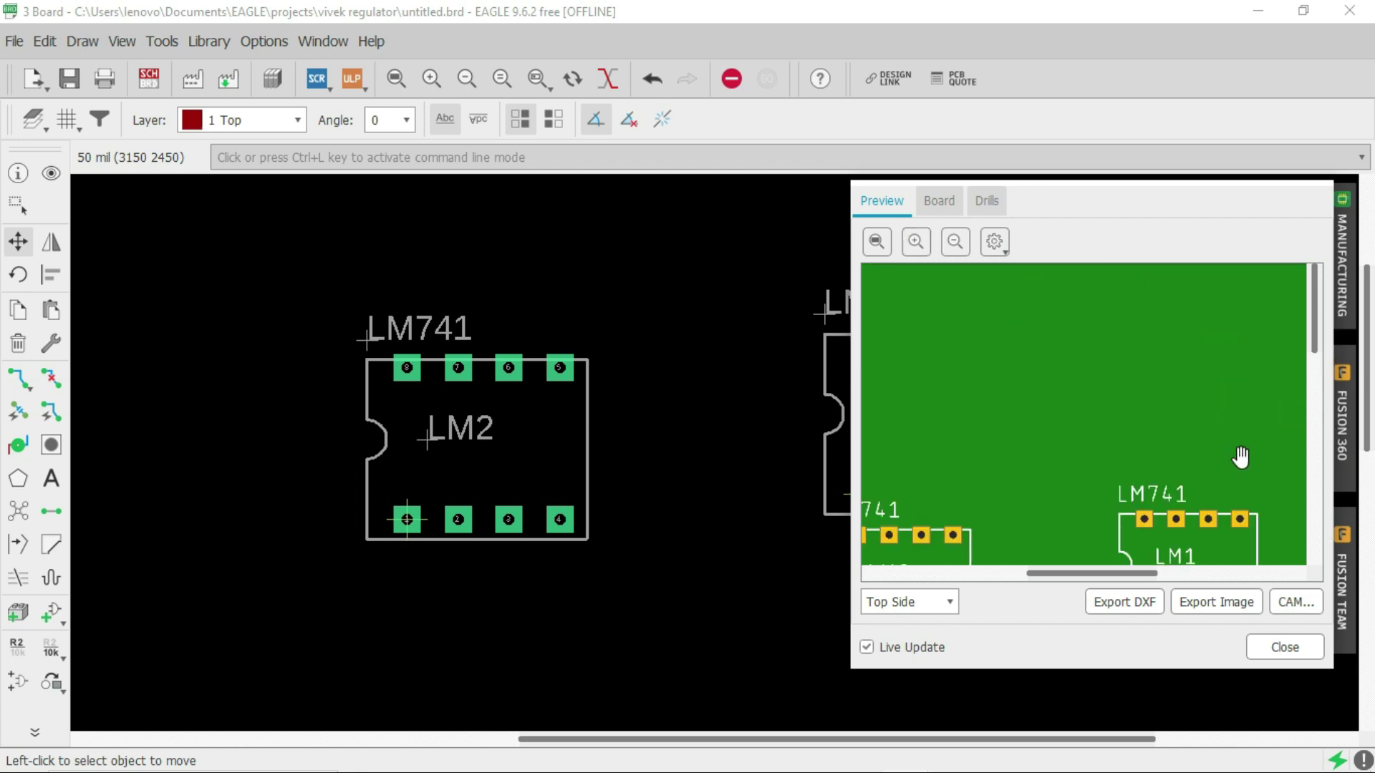
{"action": "scroll", "coordinate": [1065, 386], "scroll_direction": "down", "scroll_amount": 2}
{"action": "scroll", "coordinate": [1050, 390], "scroll_direction": "up", "scroll_amount": 1}
{"action": "scroll", "coordinate": [1050, 380], "scroll_direction": "down", "scroll_amount": 1}
{"action": "scroll", "coordinate": [1072, 355], "scroll_direction": "up", "scroll_amount": 3}
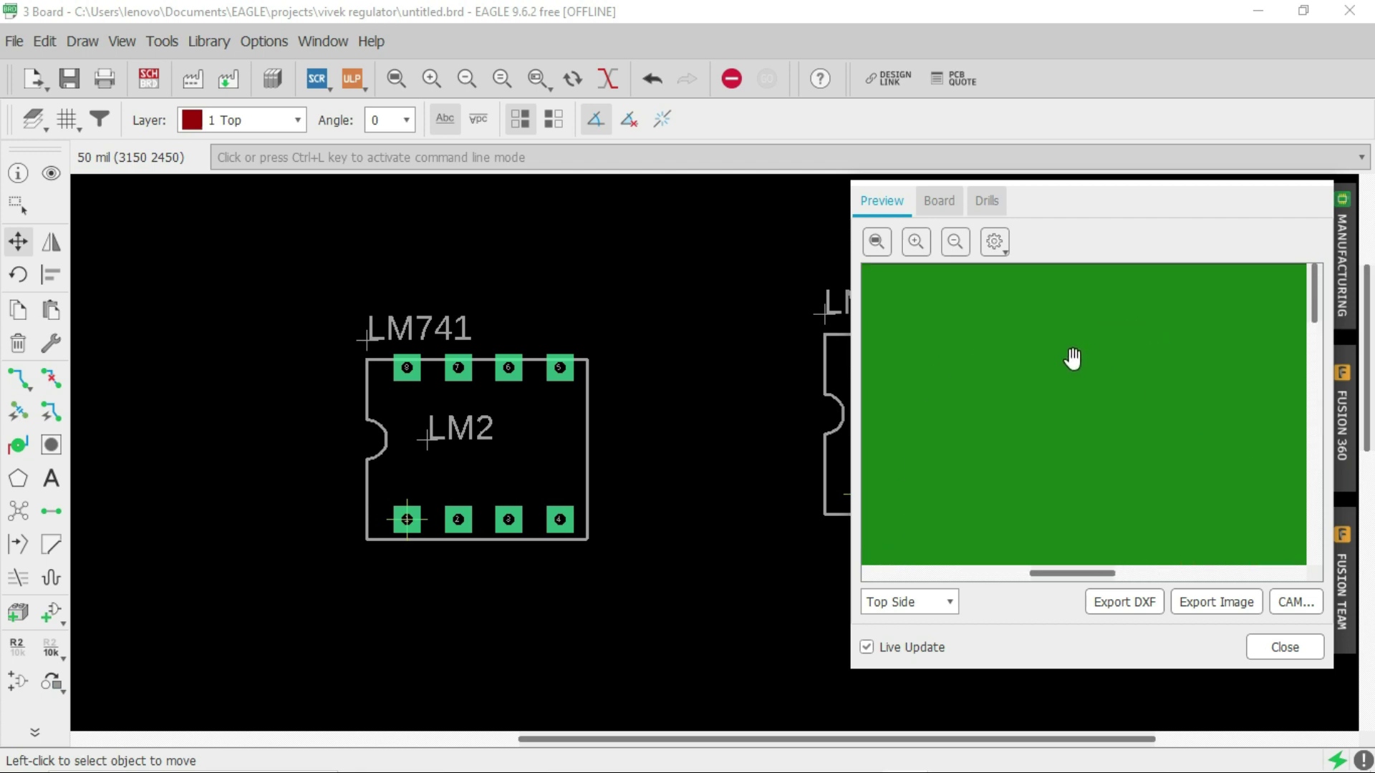
{"action": "left_click", "coordinate": [917, 244]}
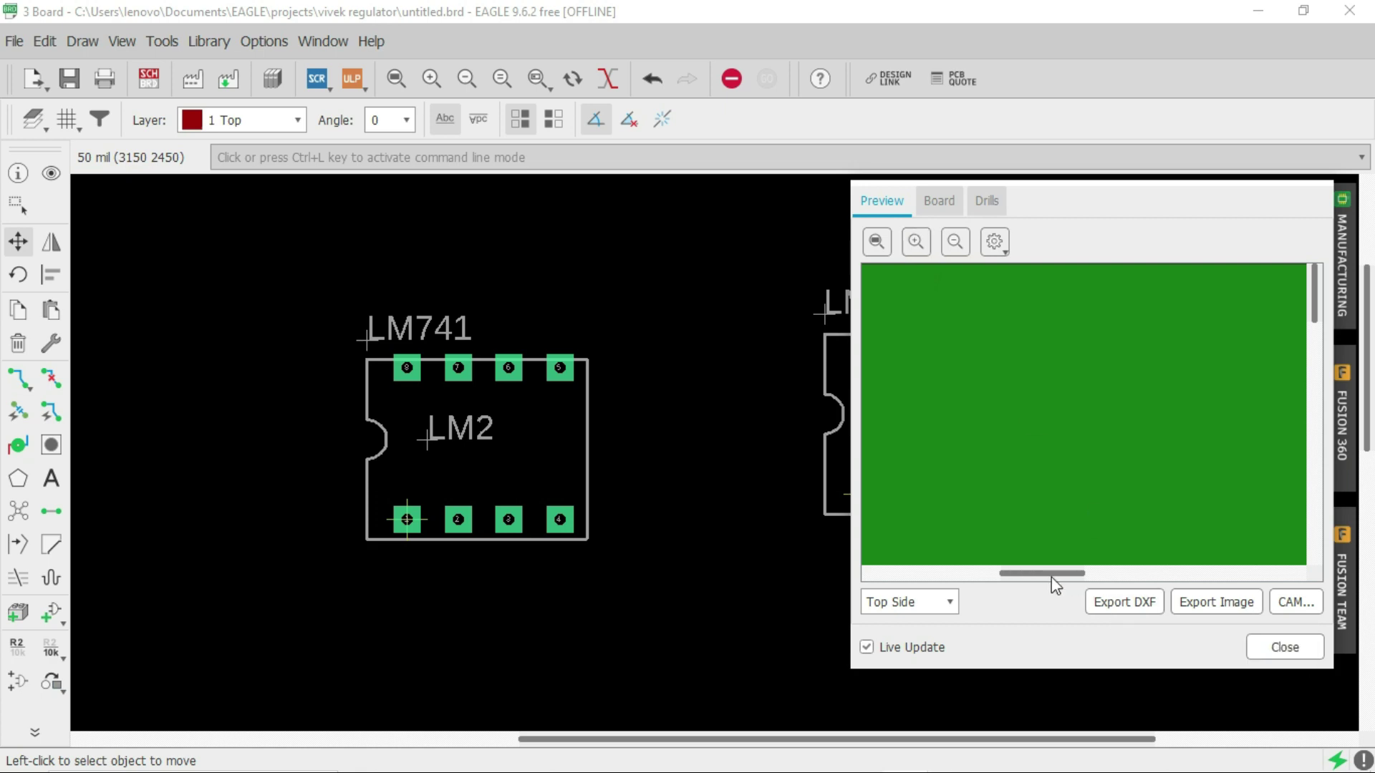